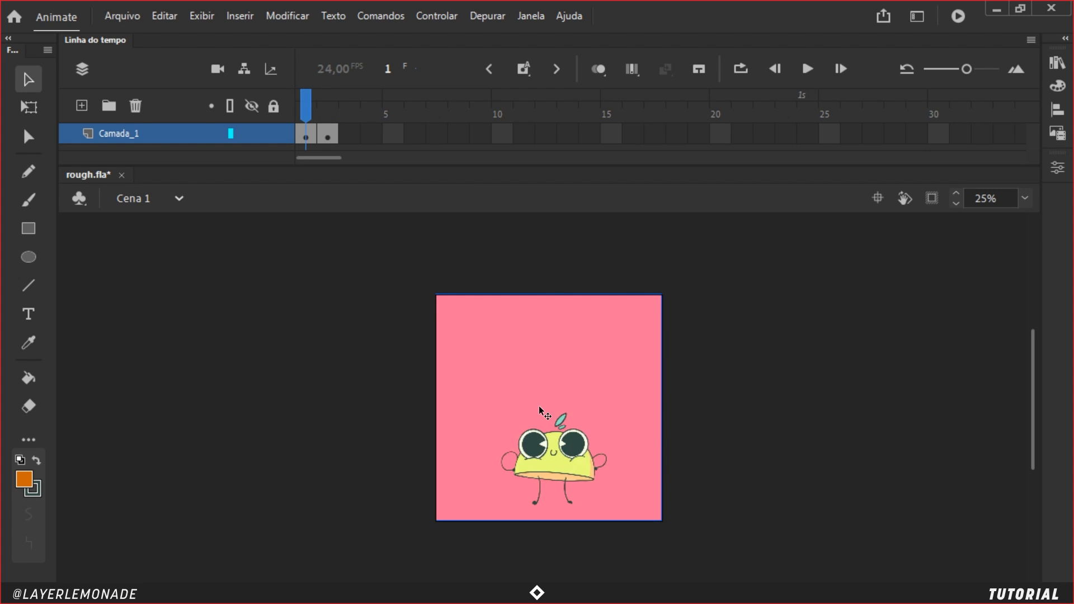
# Step: Rename the only layer, Camada_1, as styleframe
pyautogui.doubleClick(109, 133)
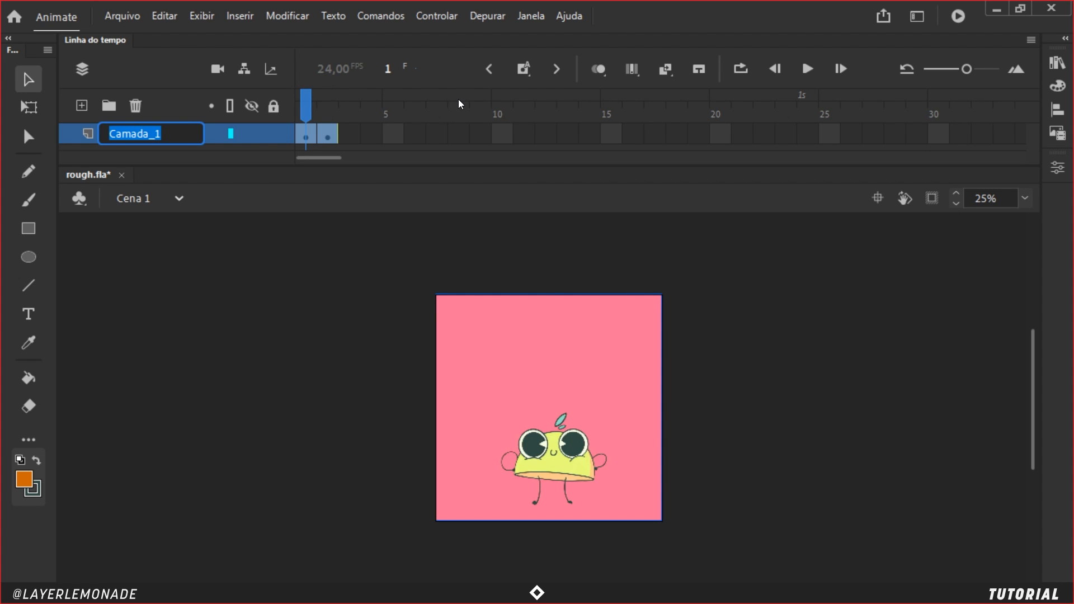
pyautogui.write('styleframe')
pyautogui.press('Return')
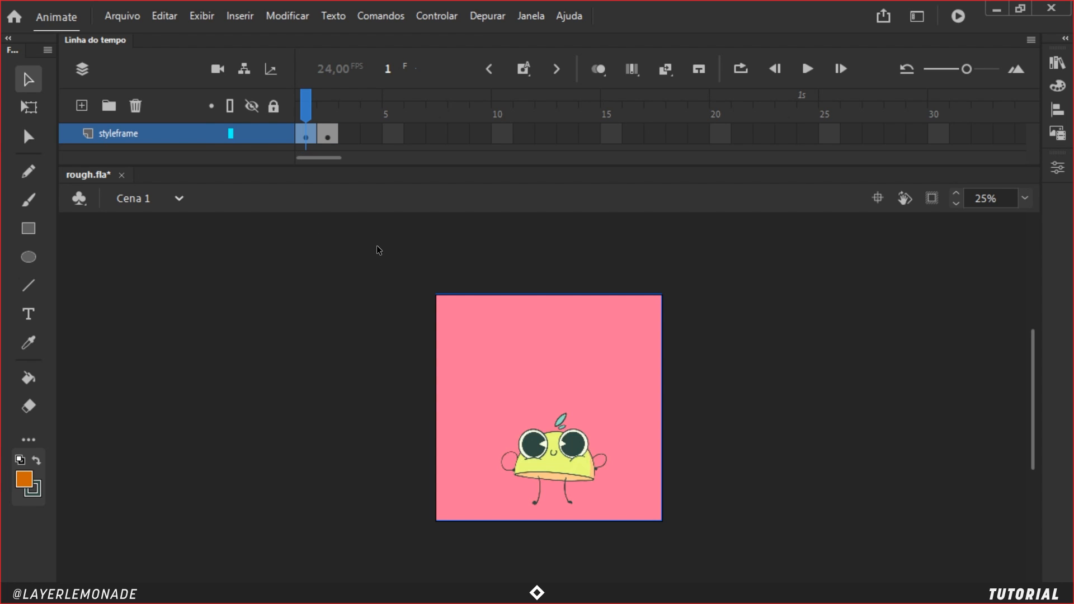
# Step: Extend the first pose on the styleframe layer so it holds through frame 14
pyautogui.press('F5')
pyautogui.press('F5')
pyautogui.press('F5')
pyautogui.press('F5')
pyautogui.press('F5')
pyautogui.press('F5')
pyautogui.press('F5')
pyautogui.press('F5')
pyautogui.press('F5')
pyautogui.press('F5')
pyautogui.press('F5')
pyautogui.press('F5')
pyautogui.press('F5')
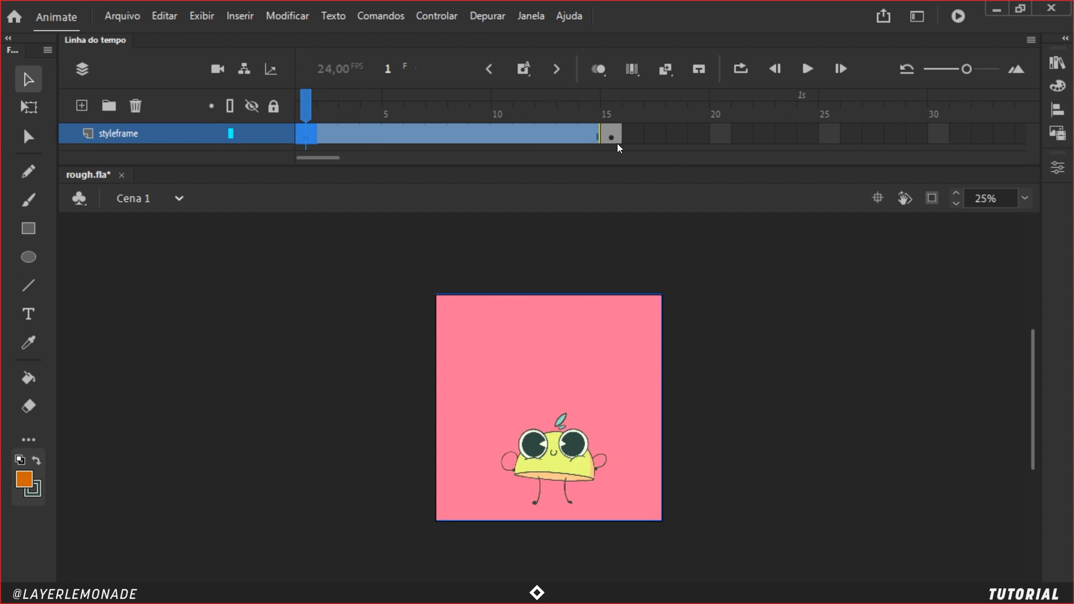
# Step: Extend the second pose on the styleframe layer, starting at frame 15, so it holds through frame 25
pyautogui.click(617, 137)
pyautogui.press('F5')
pyautogui.press('F5')
pyautogui.press('F5')
pyautogui.press('F5')
pyautogui.press('F5')
pyautogui.press('F5')
pyautogui.press('F5')
pyautogui.press('F5')
pyautogui.press('F5')
pyautogui.press('F5')
pyautogui.press('F5')
pyautogui.press('F5')
pyautogui.press('F5')
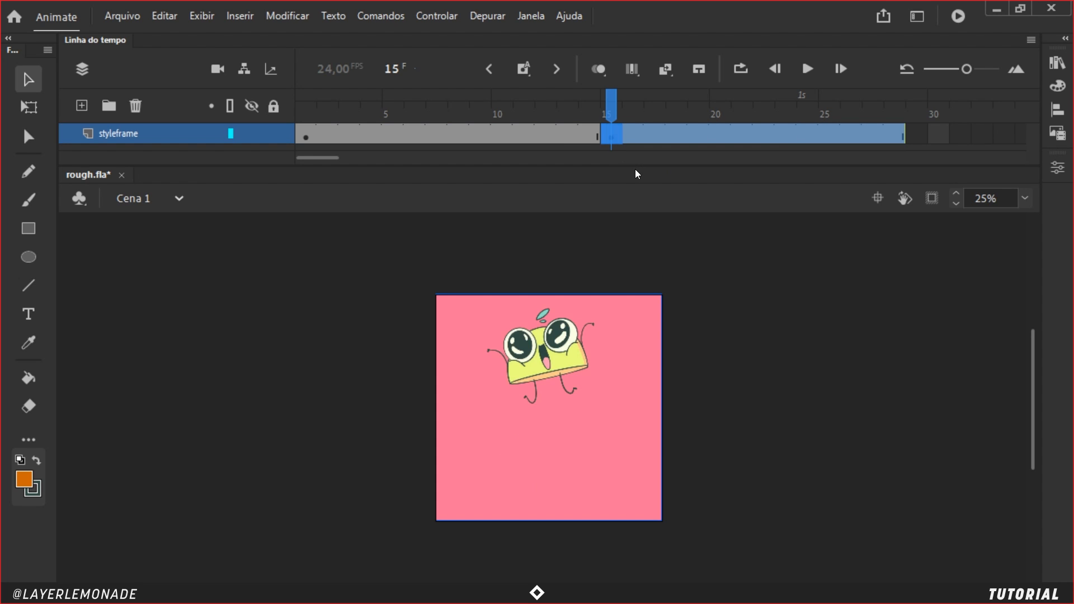
pyautogui.hotkey('shift', 'F5')
pyautogui.hotkey('shift', 'F5')
pyautogui.hotkey('shift', 'F5')
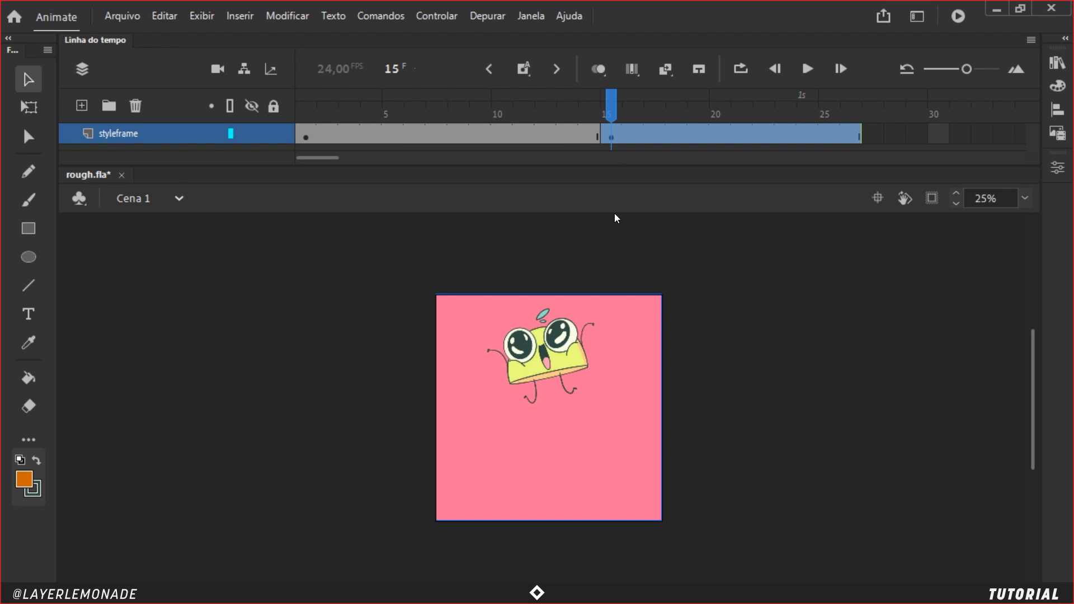
# Step: Convert the styleframe layer into a guide layer
pyautogui.rightClick(160, 133)
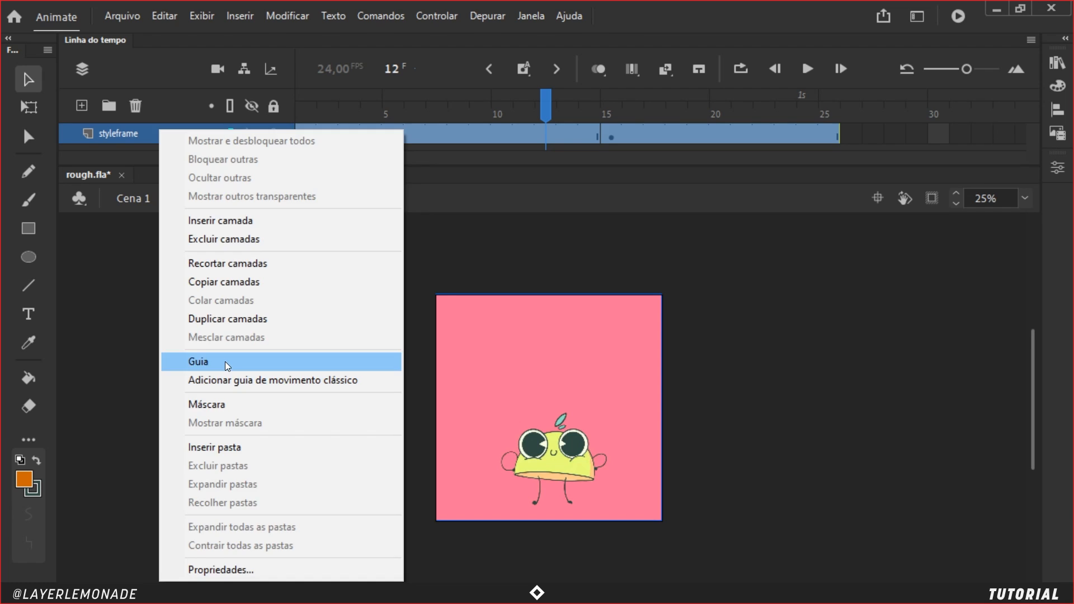
pyautogui.click(241, 361)
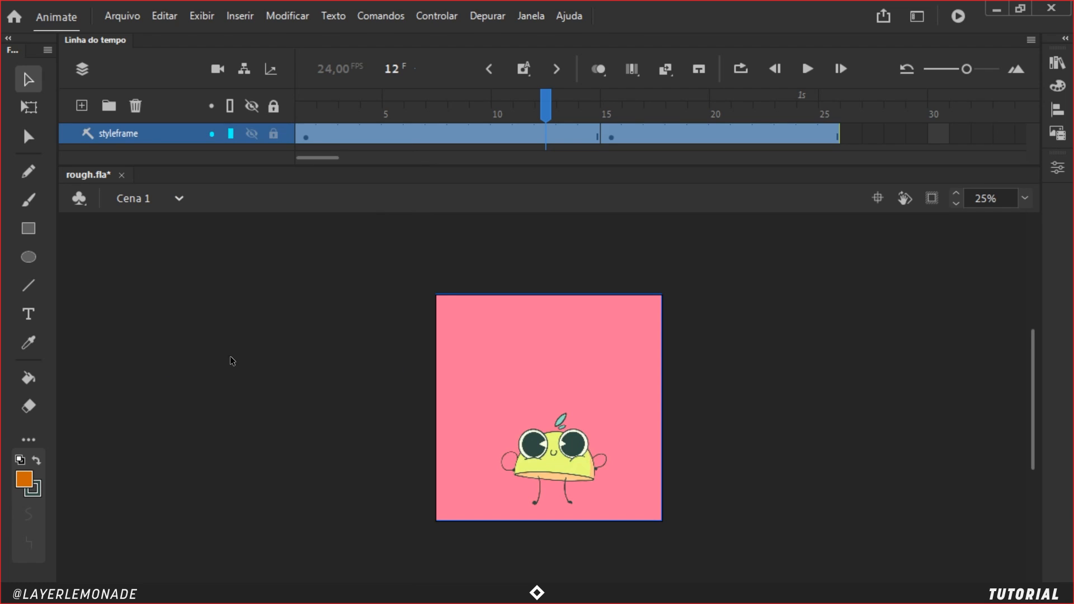
# Step: Add a layer named rough above styleframe and shorten it to end at frame 10
pyautogui.click(82, 106)
pyautogui.doubleClick(119, 134)
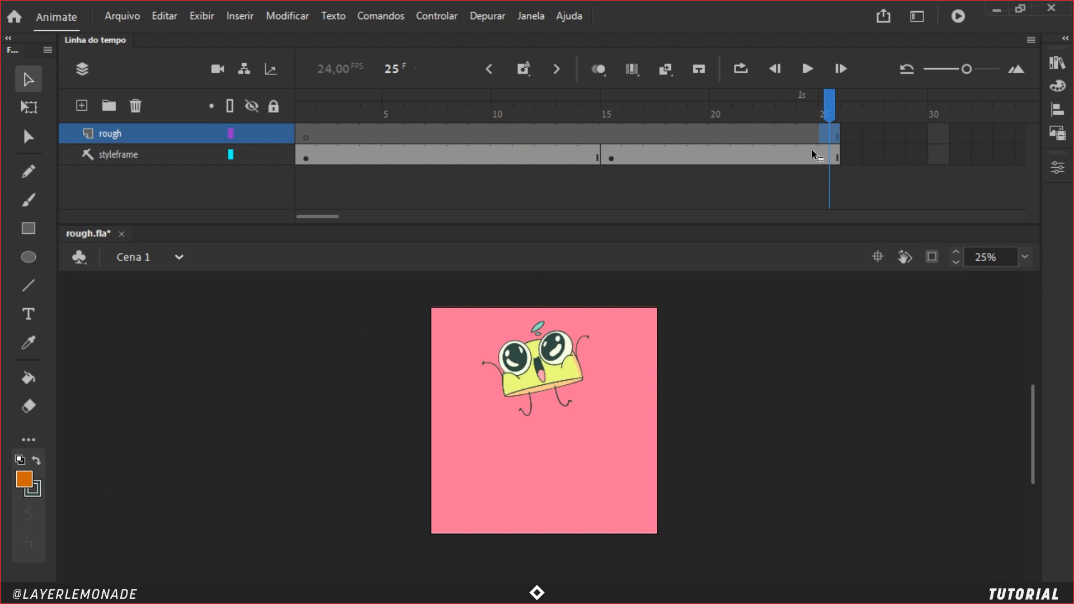
pyautogui.moveTo(305, 134); pyautogui.dragTo(499, 131)
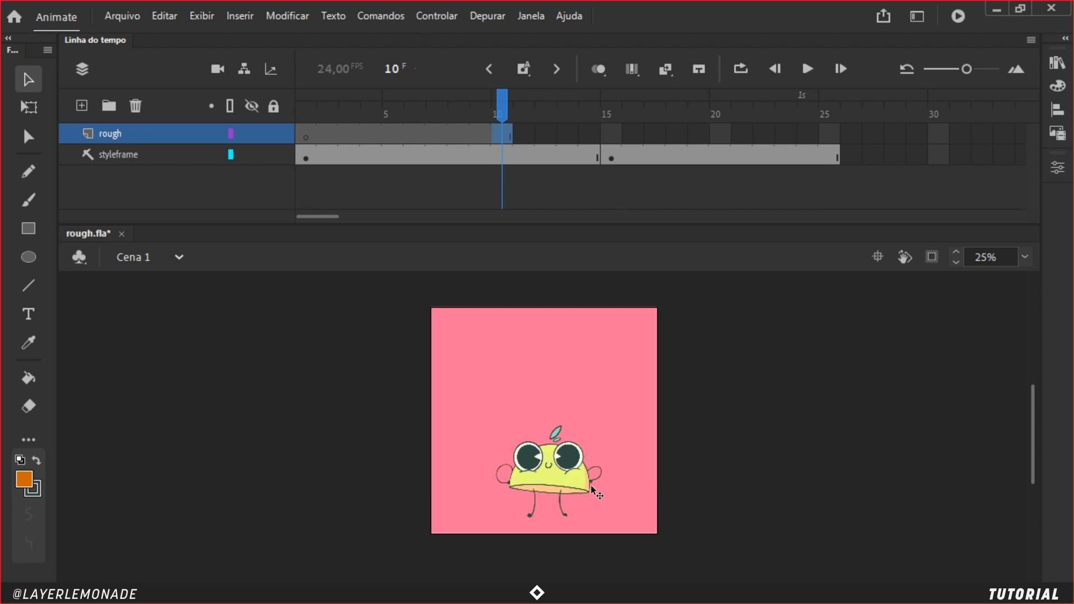
# Step: Sample the dark green of the character's eyes with the Eyedropper as the drawing color
pyautogui.hotkey('ctrl', '=')
pyautogui.hotkey('ctrl', '=')
pyautogui.hotkey('ctrl', '=')
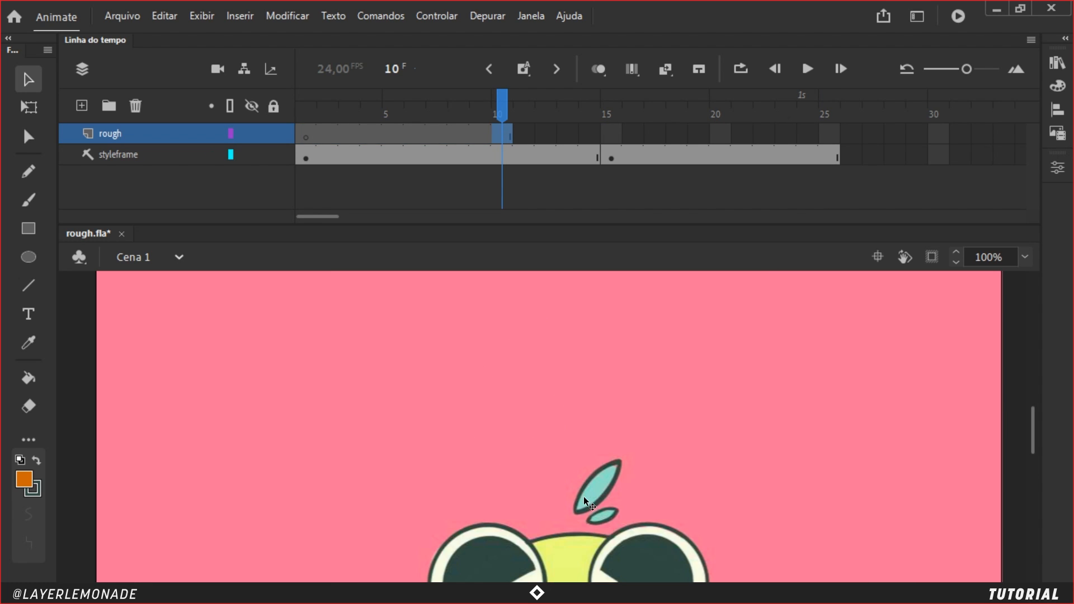
pyautogui.moveTo(721, 560); pyautogui.dragTo(636, 377)
pyautogui.press('i')
pyautogui.click(624, 393)
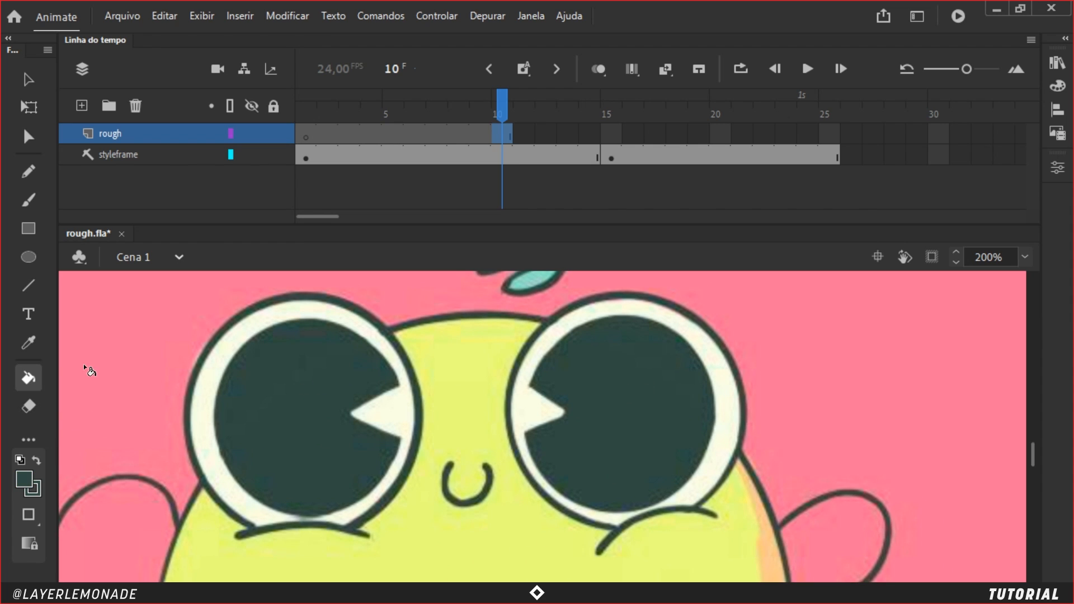
# Step: Set the styleframe layer's visibility to 50% opacity
pyautogui.click(137, 157)
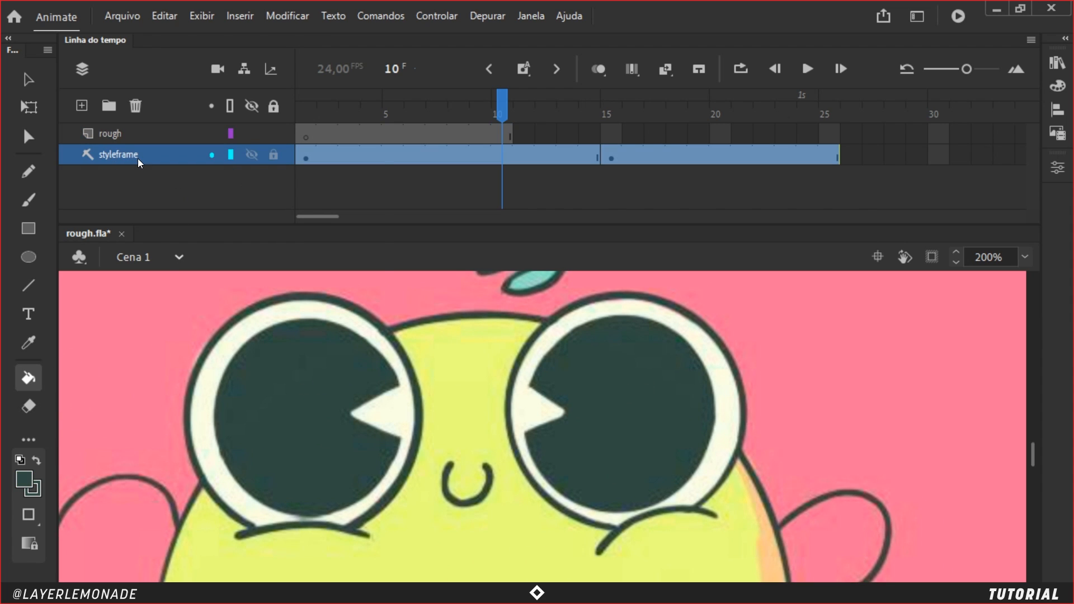
pyautogui.rightClick(137, 157)
pyautogui.click(254, 592)
pyautogui.click(483, 250)
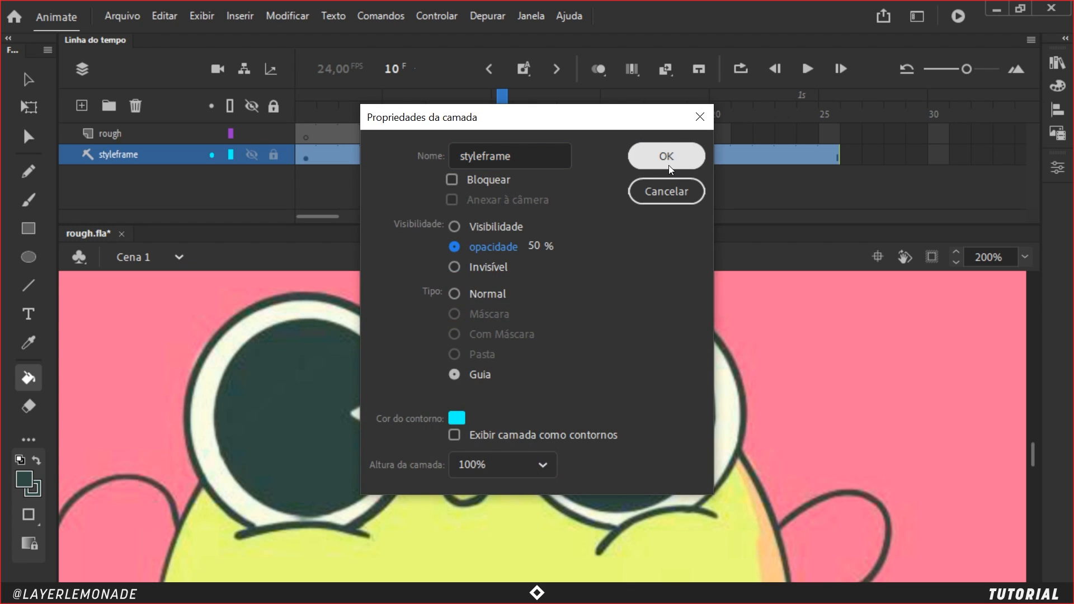
pyautogui.click(669, 165)
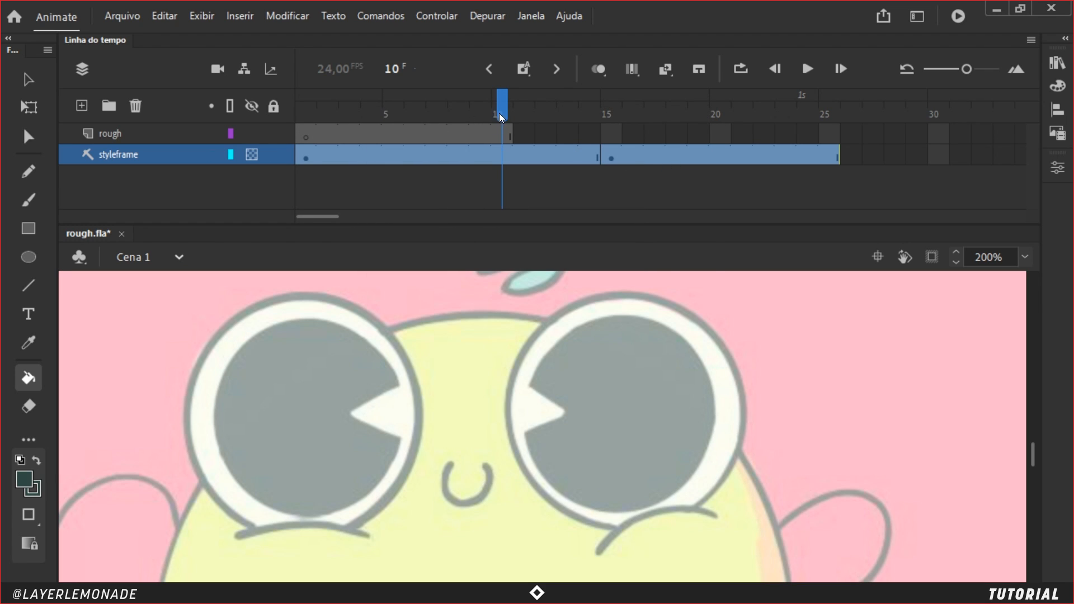
# Step: Lock the styleframe layer and activate the Pencil tool on the rough layer at frame 1
pyautogui.moveTo(499, 113); pyautogui.dragTo(312, 116)
pyautogui.hotkey('ctrl', '1')
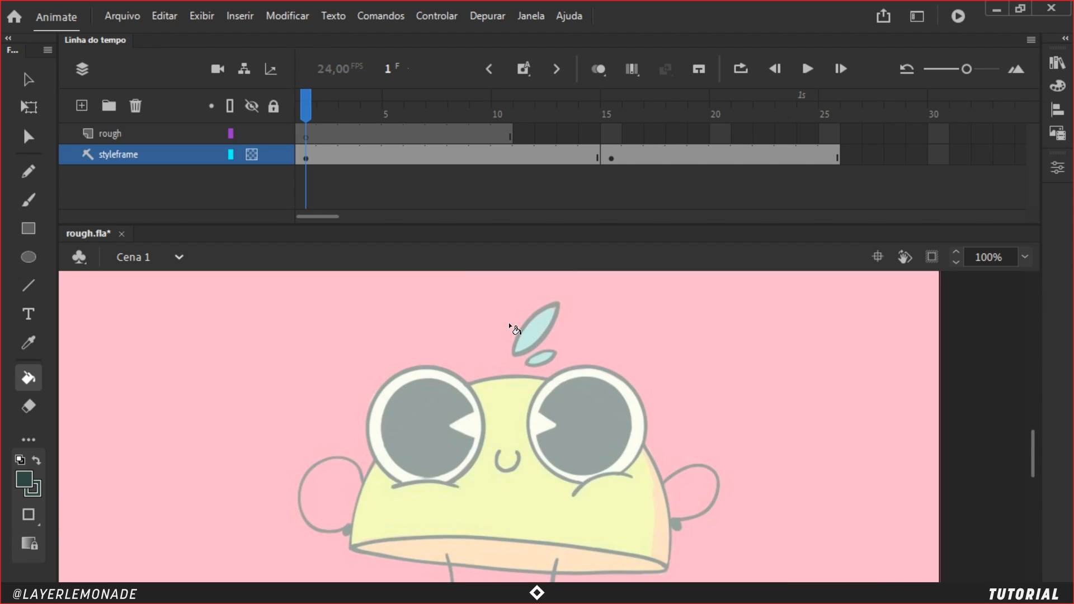
pyautogui.moveTo(509, 322); pyautogui.dragTo(554, 299)
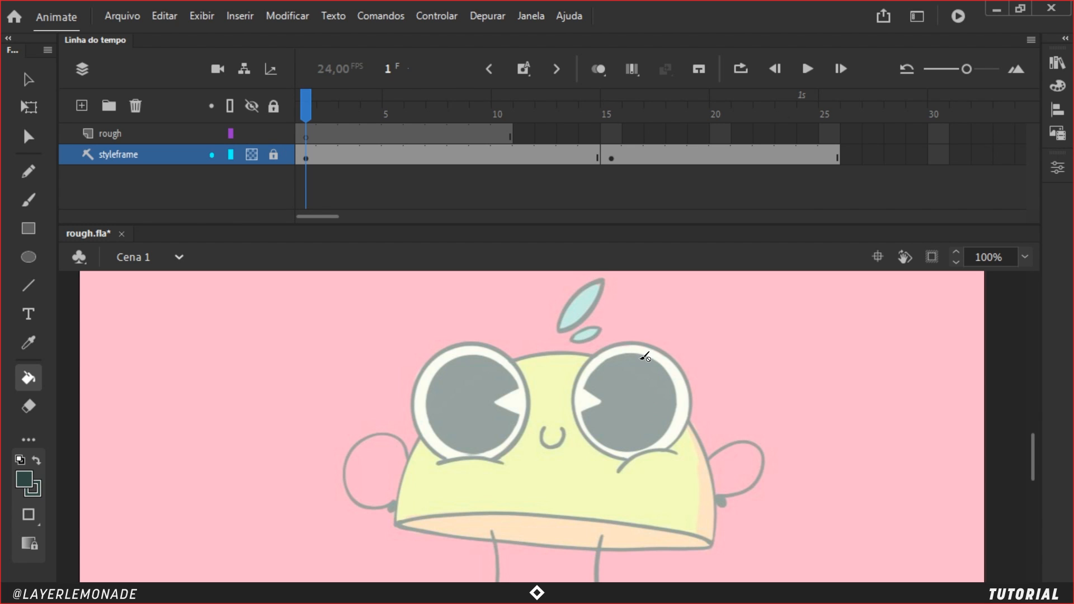
pyautogui.hotkey('ctrl', '-')
pyautogui.moveTo(621, 431)
pyautogui.mouseDown()
pyautogui.moveTo(618, 380)
pyautogui.moveTo(608, 402)
pyautogui.mouseUp()
pyautogui.hotkey('ctrl', '=')
pyautogui.hotkey('ctrl', '-')
pyautogui.hotkey('ctrl', '=')
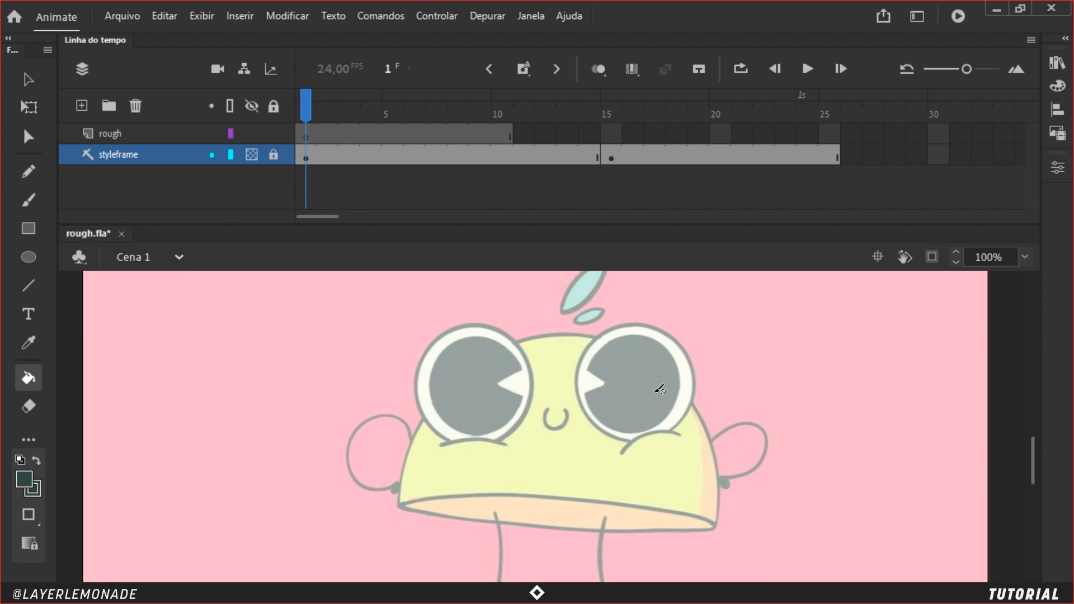
pyautogui.hotkey('shift', 'y')
pyautogui.click(137, 135)
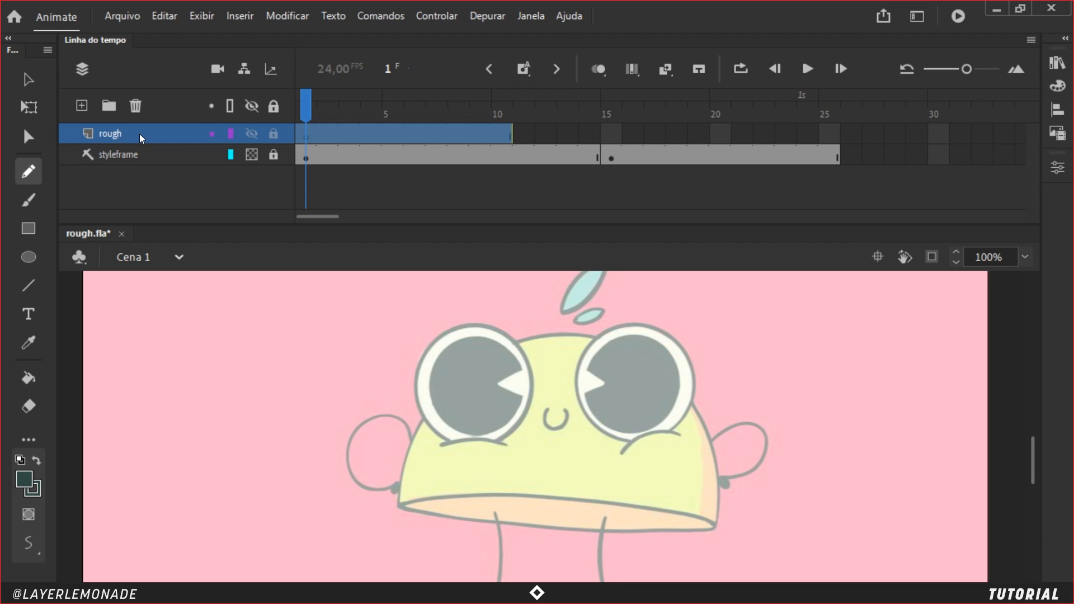
# Step: Adjust the Pencil tool's stroke size and undo the test strokes beside the character's body
pyautogui.moveTo(704, 385); pyautogui.dragTo(730, 441)
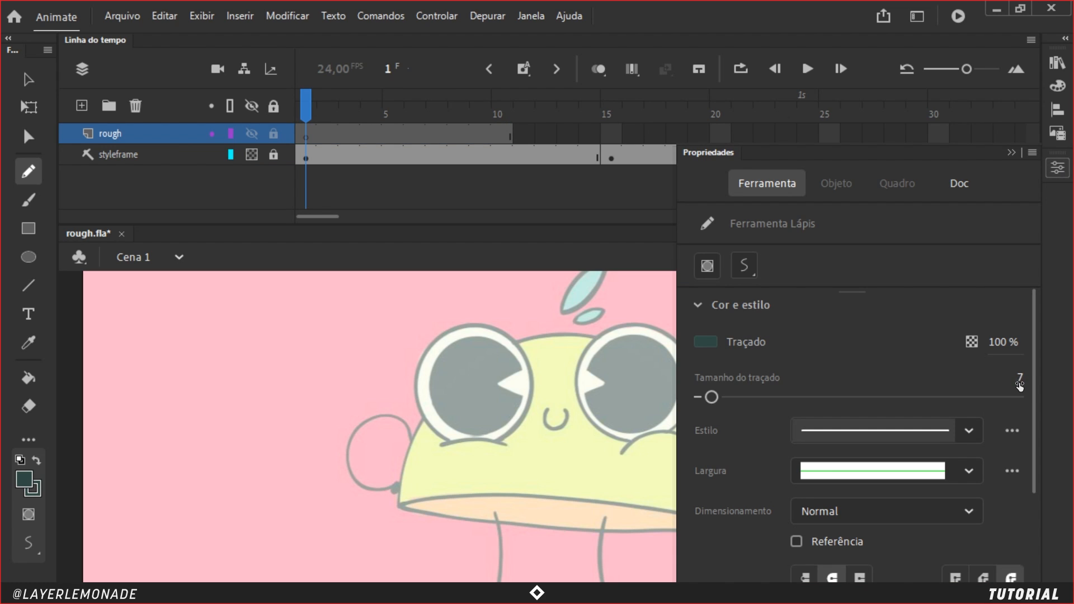
pyautogui.moveTo(1022, 381); pyautogui.dragTo(1014, 377)
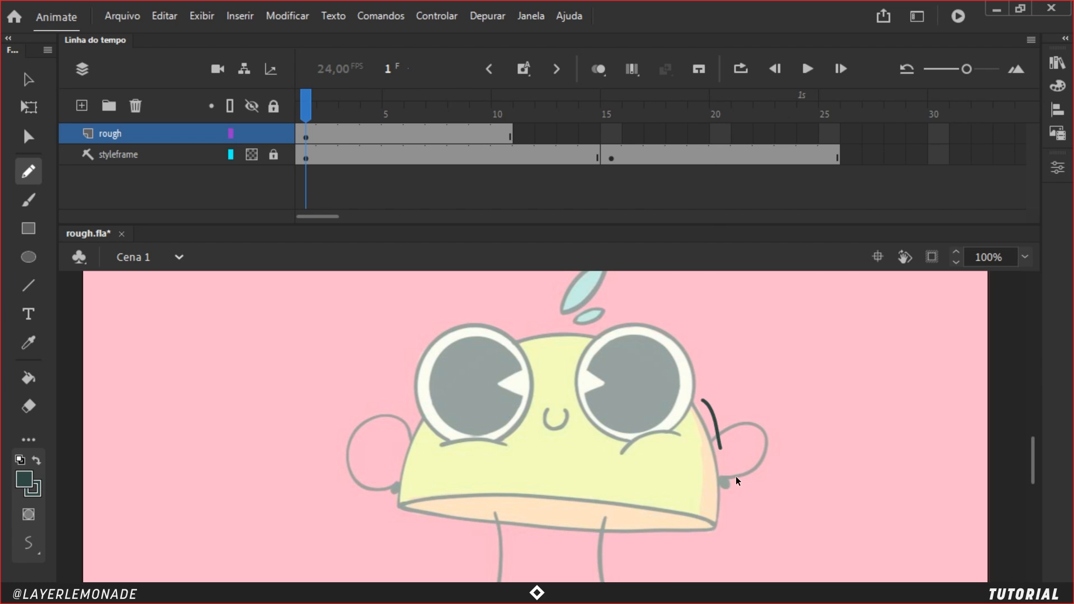
pyautogui.hotkey('ctrl', 'z')
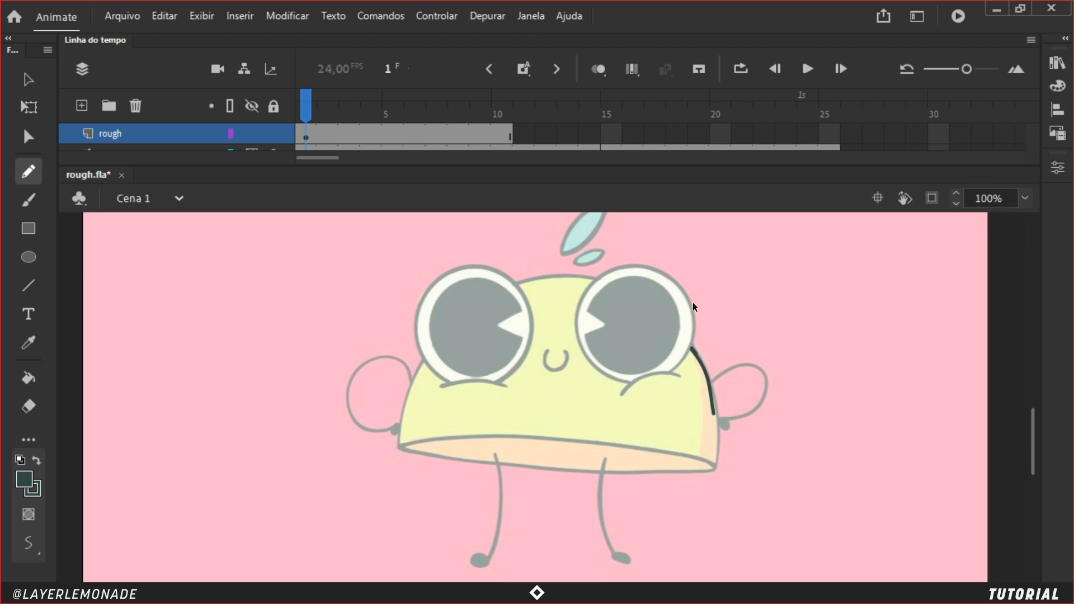
pyautogui.hotkey('ctrl', 'z')
# Step: Trace the character's body, eyes, cheeks, arms, legs and leaves in pencil on frame 1 of the rough layer
pyautogui.moveTo(693, 347)
pyautogui.mouseDown()
pyautogui.moveTo(719, 406)
pyautogui.moveTo(715, 453)
pyautogui.mouseUp()
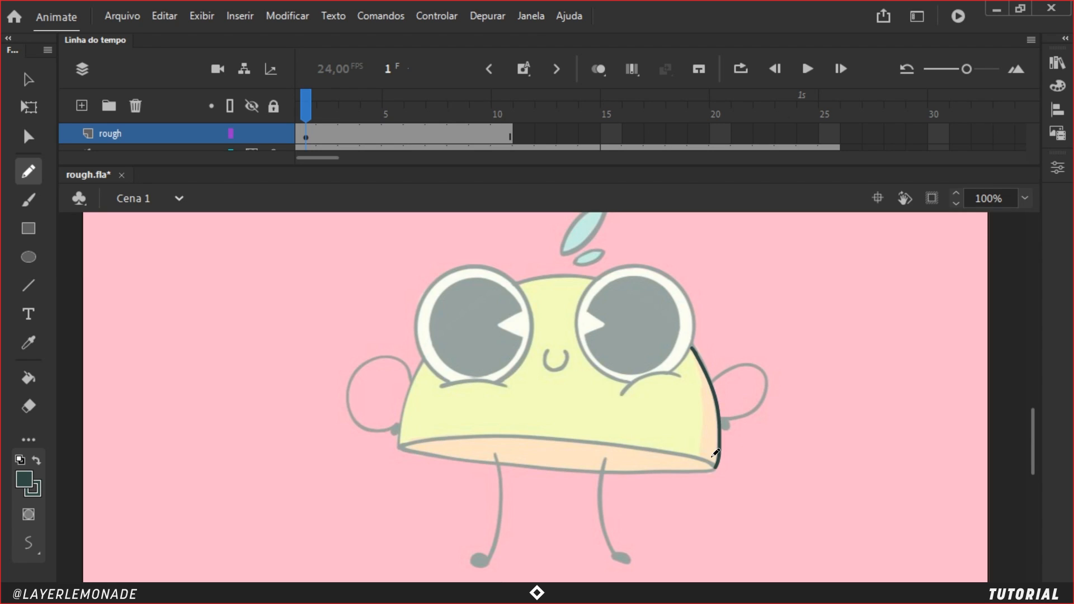
pyautogui.moveTo(694, 334); pyautogui.dragTo(697, 319)
pyautogui.moveTo(696, 319); pyautogui.dragTo(691, 294)
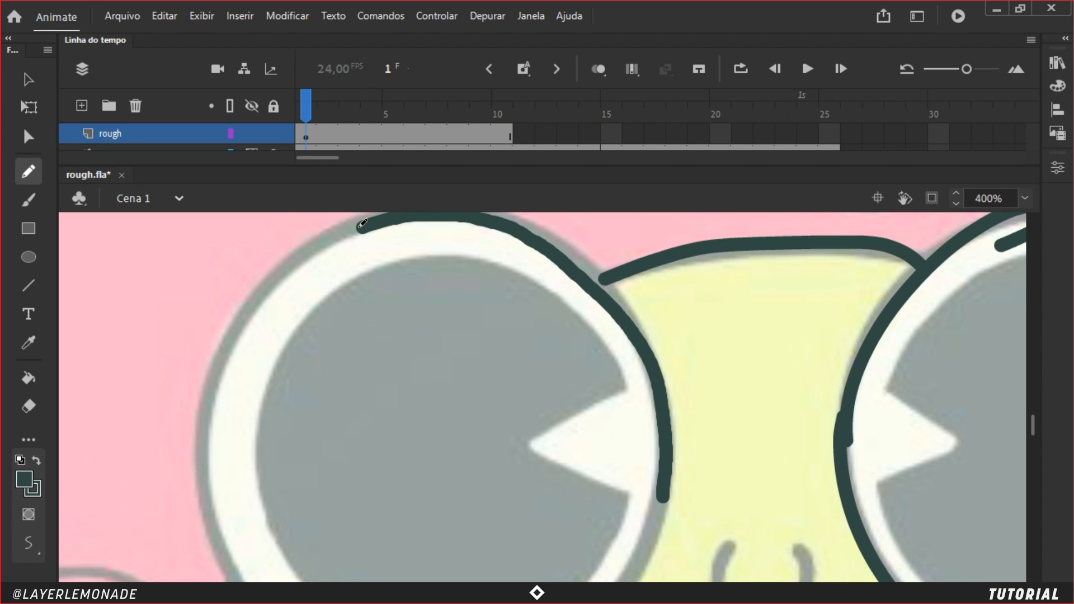
pyautogui.moveTo(380, 219)
pyautogui.mouseDown()
pyautogui.moveTo(248, 289)
pyautogui.moveTo(203, 380)
pyautogui.moveTo(222, 519)
pyautogui.mouseUp()
pyautogui.scroll(-3, 523, 468)
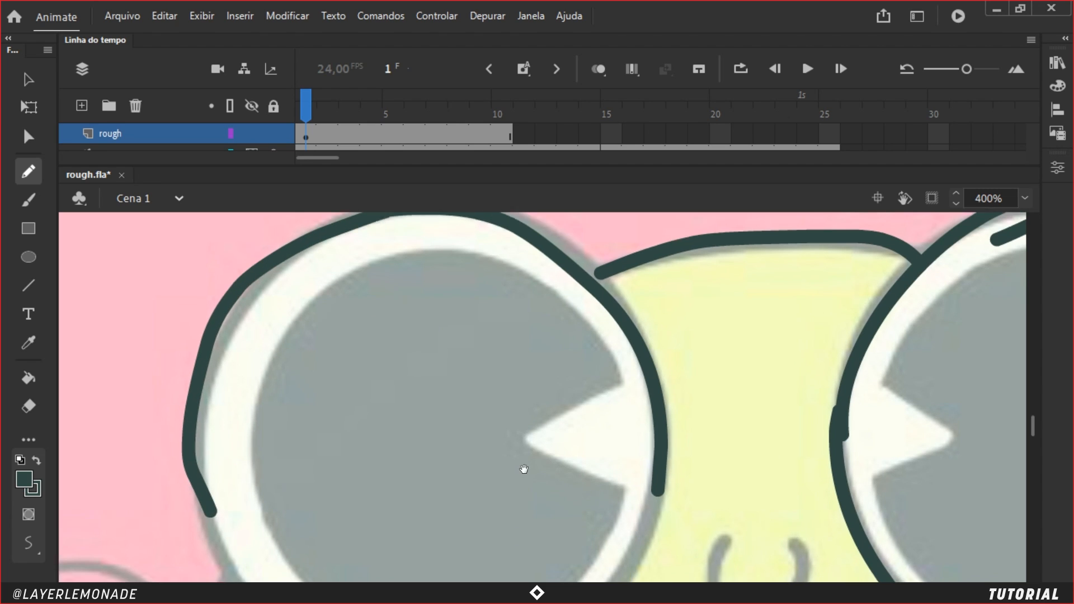
pyautogui.moveTo(193, 344)
pyautogui.mouseDown()
pyautogui.moveTo(196, 369)
pyautogui.moveTo(302, 520)
pyautogui.mouseUp()
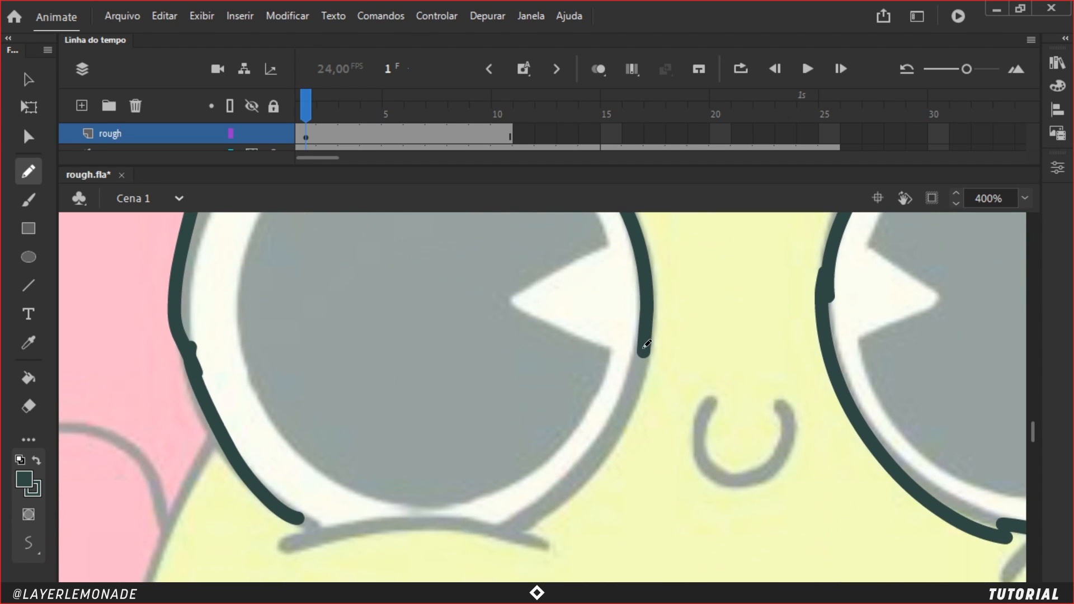
pyautogui.moveTo(644, 348)
pyautogui.mouseDown()
pyautogui.moveTo(559, 503)
pyautogui.moveTo(529, 526)
pyautogui.mouseUp()
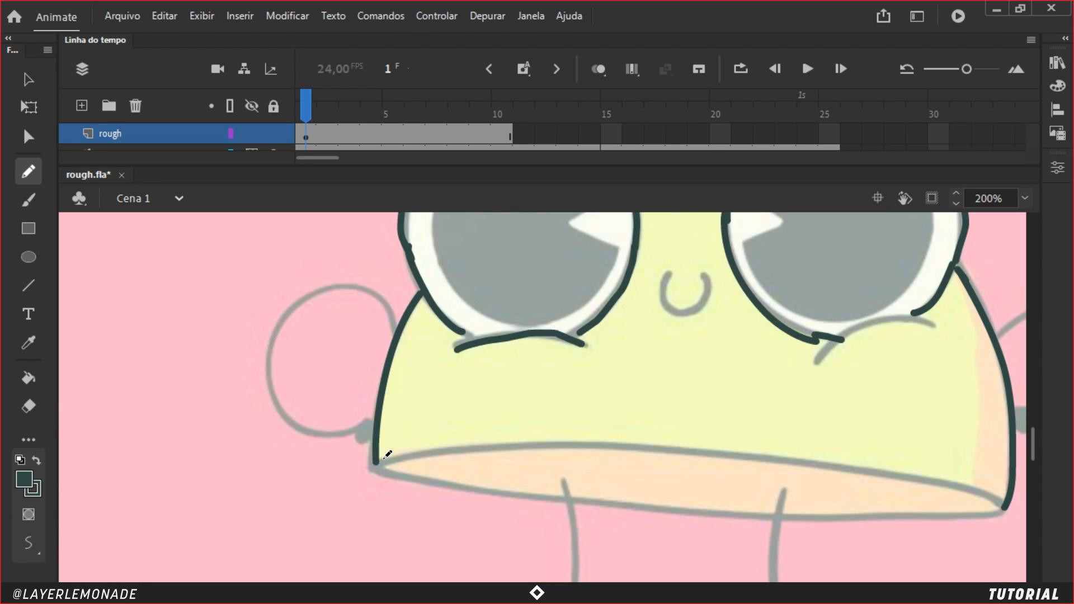
pyautogui.moveTo(376, 462)
pyautogui.mouseDown()
pyautogui.moveTo(468, 431)
pyautogui.moveTo(513, 427)
pyautogui.mouseUp()
pyautogui.hotkey('ctrl', 'z')
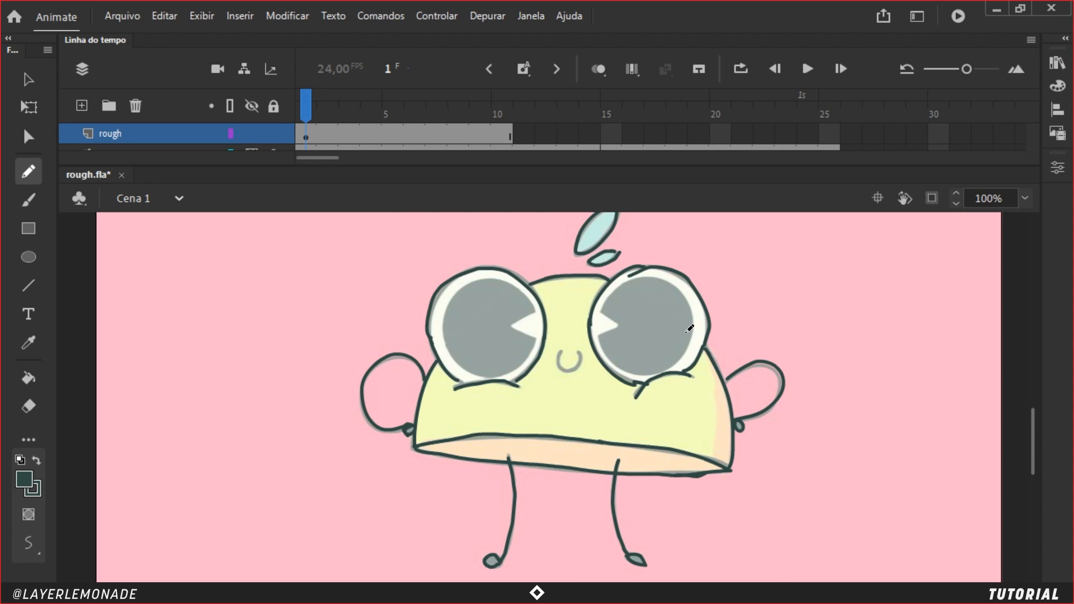
# Step: Add a keyframe at frame 11 of the rough layer, hold it through frame 12, and delete its copied drawing
pyautogui.click(501, 106)
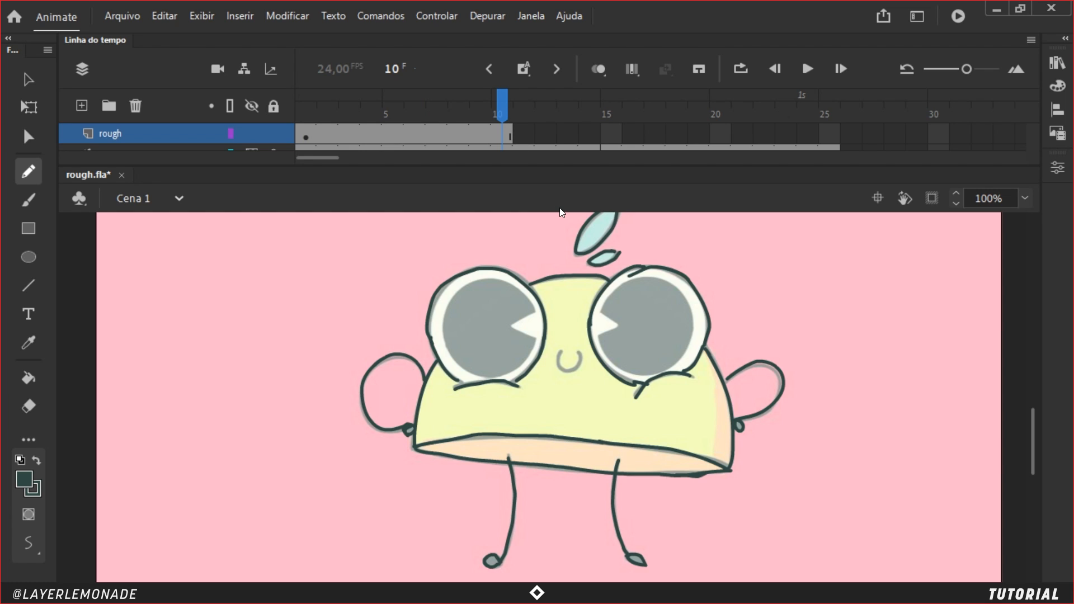
pyautogui.press('F5')
pyautogui.press('F5')
pyautogui.click(529, 103)
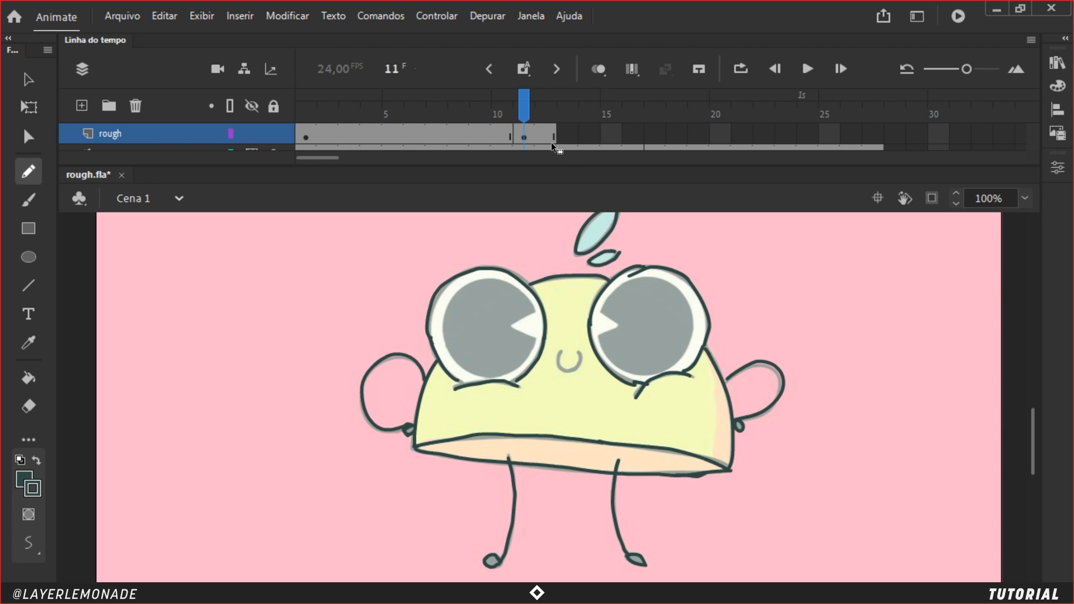
pyautogui.click(525, 137)
pyautogui.press('Delete')
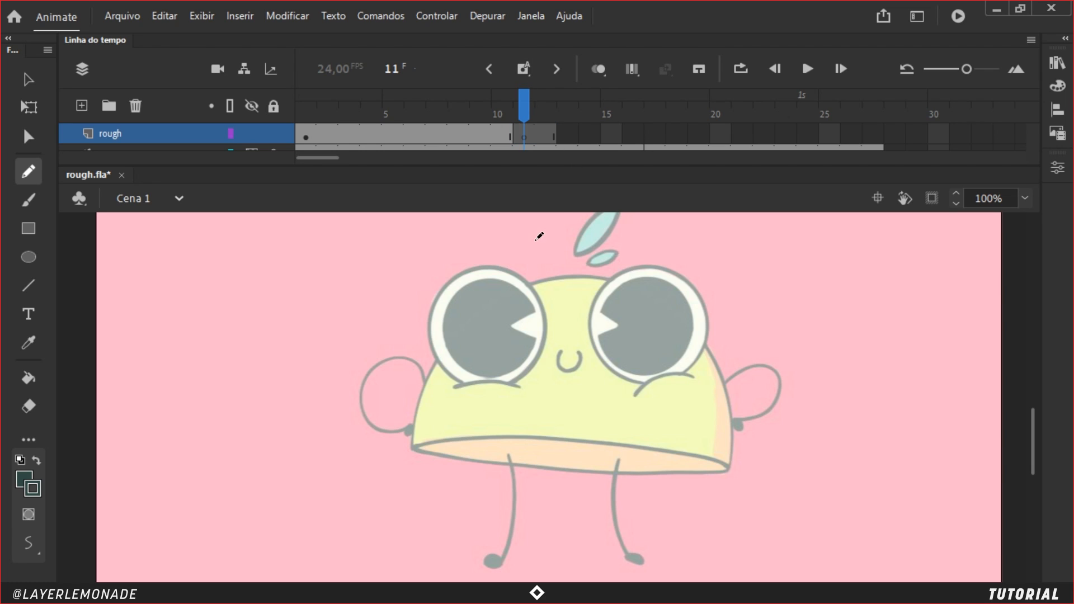
# Step: Handwrite a pose label starting with ST near the lower-left corner of the artwork on frame 1
pyautogui.click(311, 138)
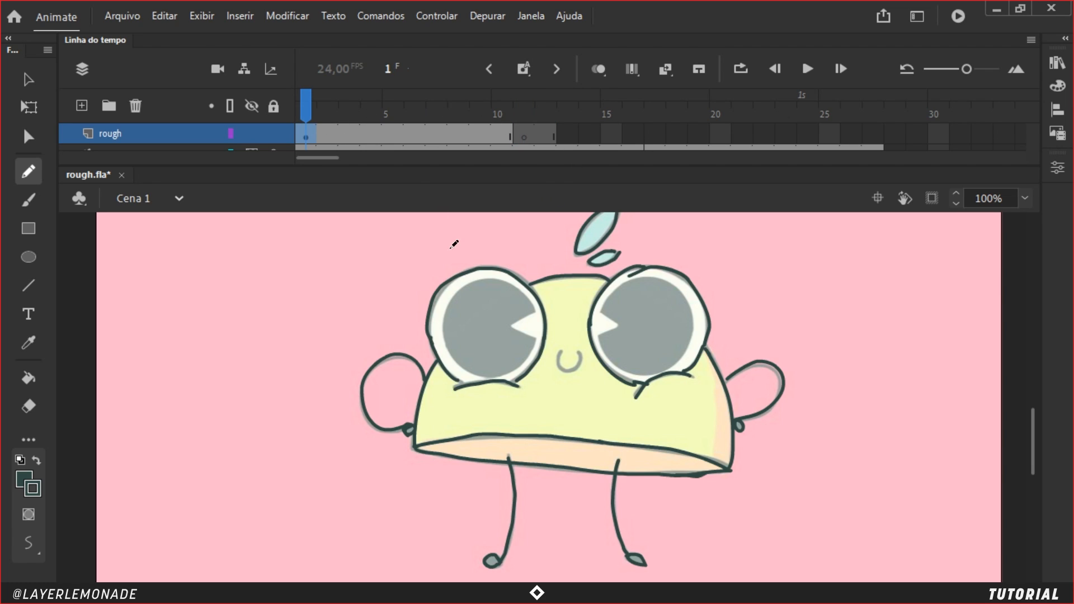
pyautogui.hotkey('ctrl', '-')
pyautogui.moveTo(540, 420); pyautogui.dragTo(554, 322)
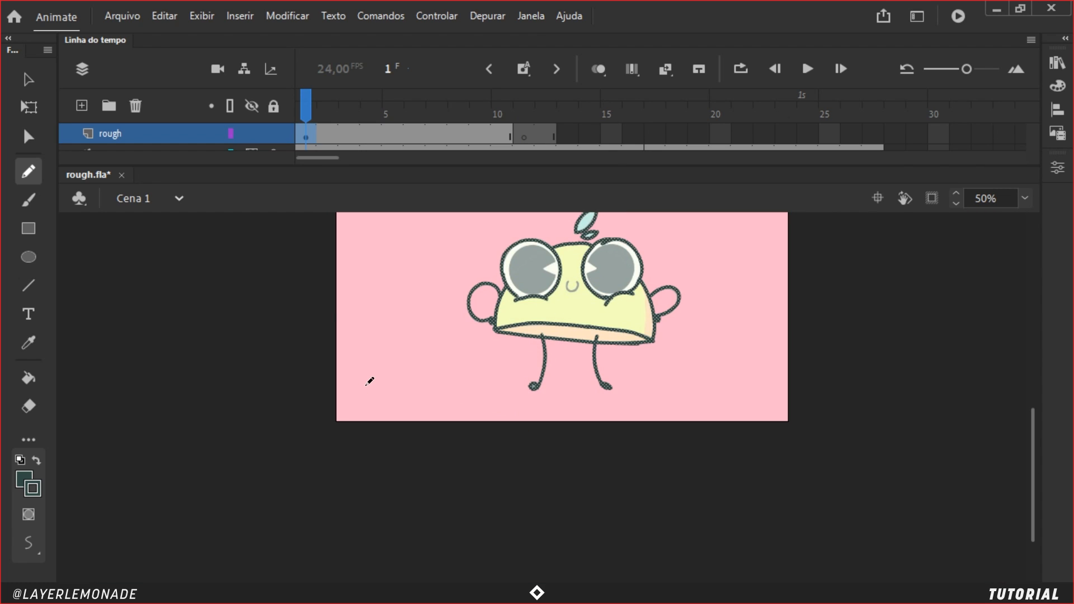
pyautogui.moveTo(368, 386)
pyautogui.mouseDown()
pyautogui.moveTo(356, 403)
pyautogui.moveTo(387, 384)
pyautogui.mouseUp()
pyautogui.moveTo(379, 386); pyautogui.dragTo(379, 405)
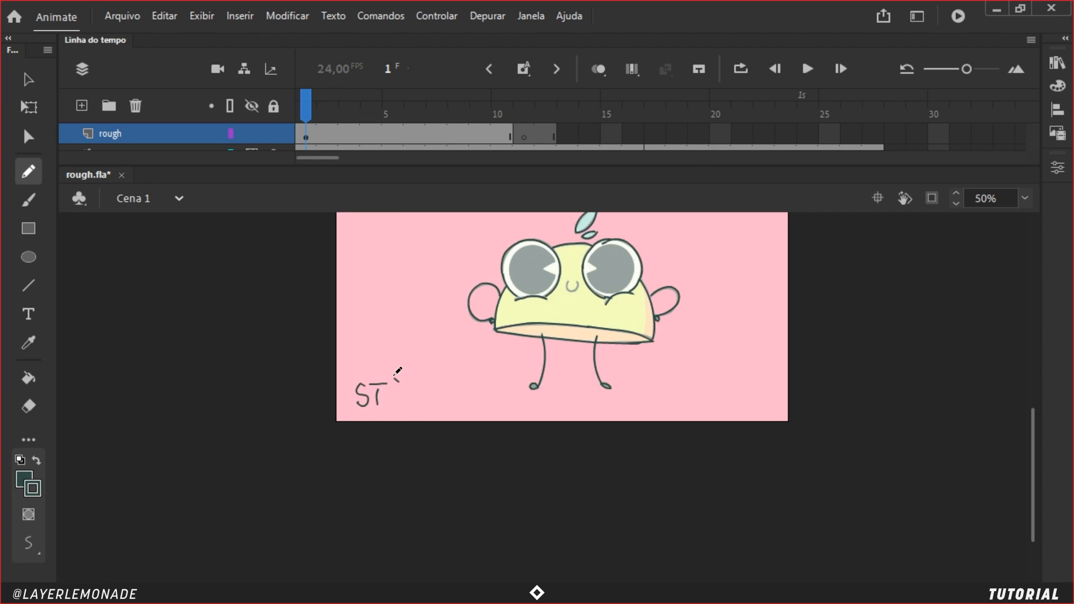
# Step: Handwrite the label SQUASH near the lower-left corner of the artwork on the frame 11 keyframe
pyautogui.hotkey('alt', '.')
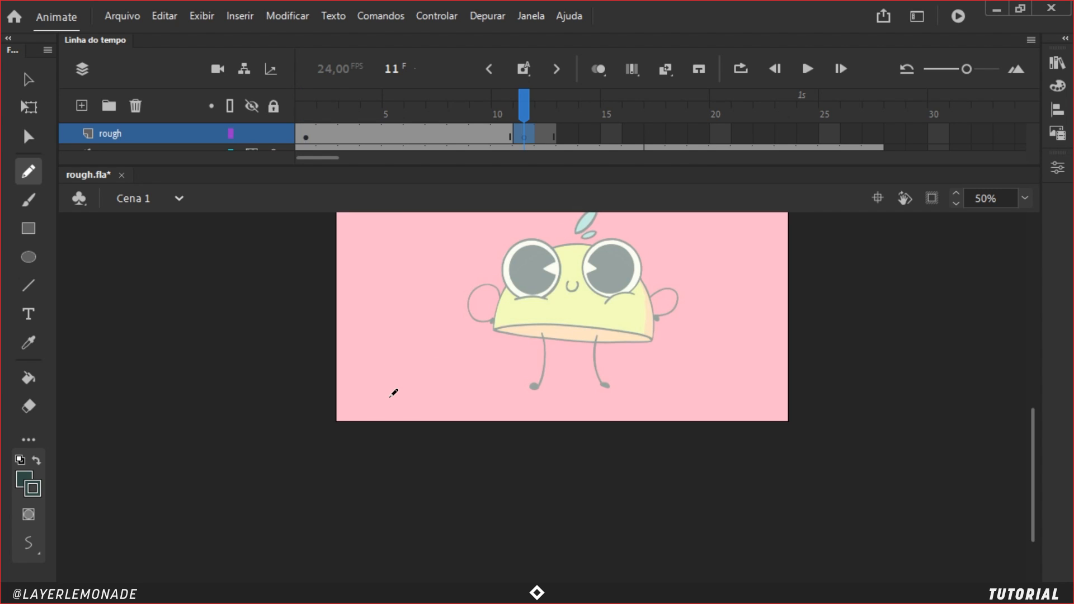
pyautogui.moveTo(394, 369)
pyautogui.mouseDown()
pyautogui.moveTo(406, 395)
pyautogui.moveTo(364, 432)
pyautogui.moveTo(390, 420)
pyautogui.moveTo(401, 432)
pyautogui.moveTo(406, 419)
pyautogui.moveTo(409, 433)
pyautogui.mouseUp()
pyautogui.moveTo(414, 419); pyautogui.dragTo(423, 433)
pyautogui.moveTo(433, 421); pyautogui.dragTo(433, 434)
pyautogui.moveTo(441, 420); pyautogui.dragTo(441, 434)
pyautogui.moveTo(432, 428); pyautogui.dragTo(442, 428)
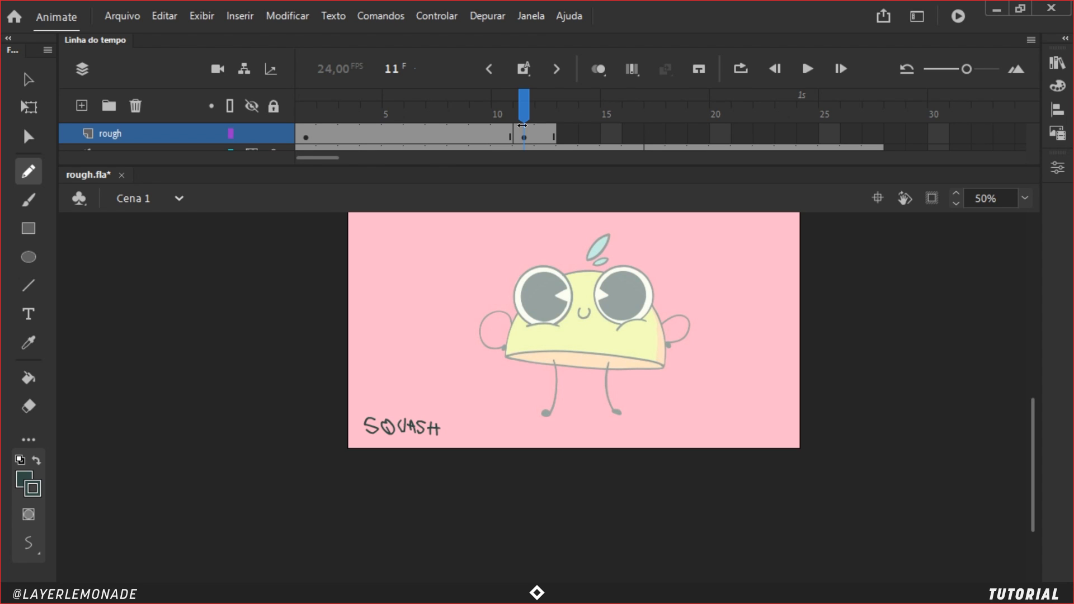
# Step: Turn on onion skinning at the frame 11 keyframe of the rough layer
pyautogui.click(522, 126)
pyautogui.moveTo(518, 106)
pyautogui.mouseDown()
pyautogui.moveTo(502, 107)
pyautogui.moveTo(827, 116)
pyautogui.moveTo(515, 118)
pyautogui.mouseUp()
pyautogui.hotkey('ctrl', '-')
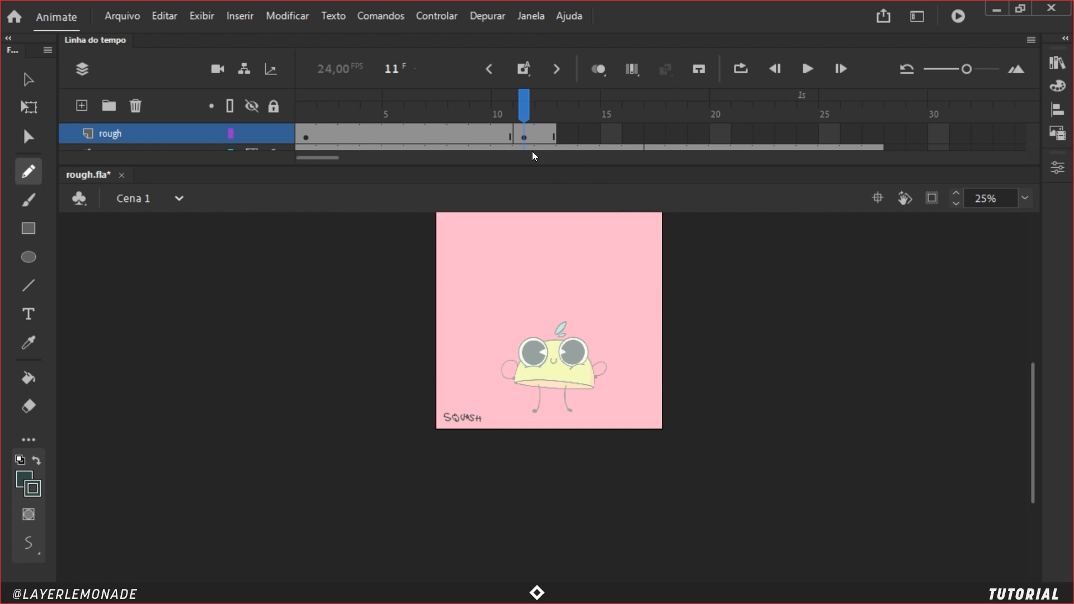
pyautogui.click(602, 66)
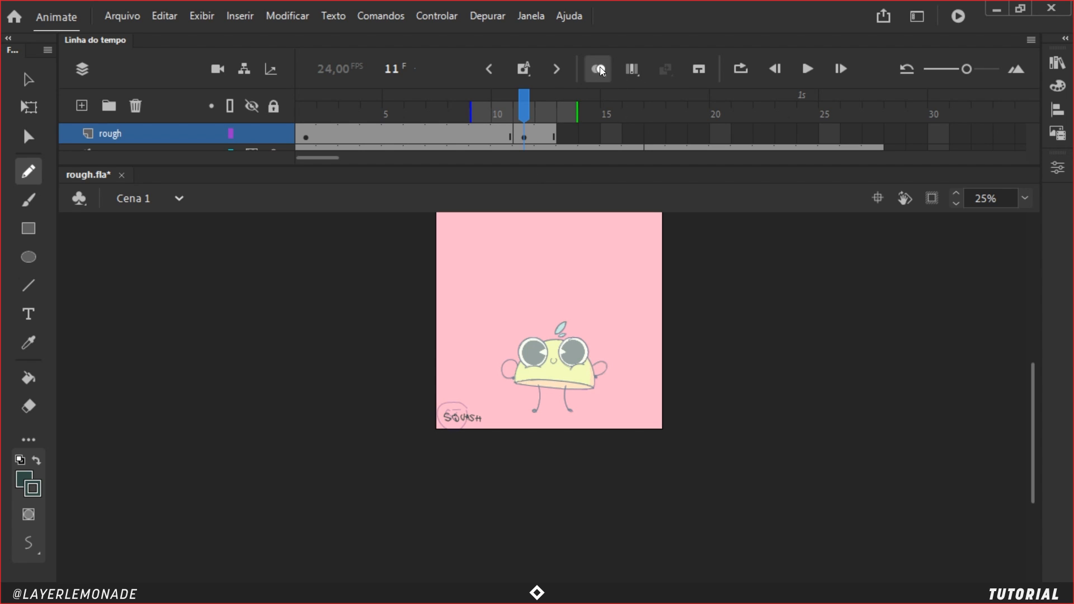
# Step: Sketch a wide, flattened dome for the squashed body over the standing pose on frame 11, with a downward-curving base
pyautogui.hotkey('ctrl', '=')
pyautogui.hotkey('ctrl', '=')
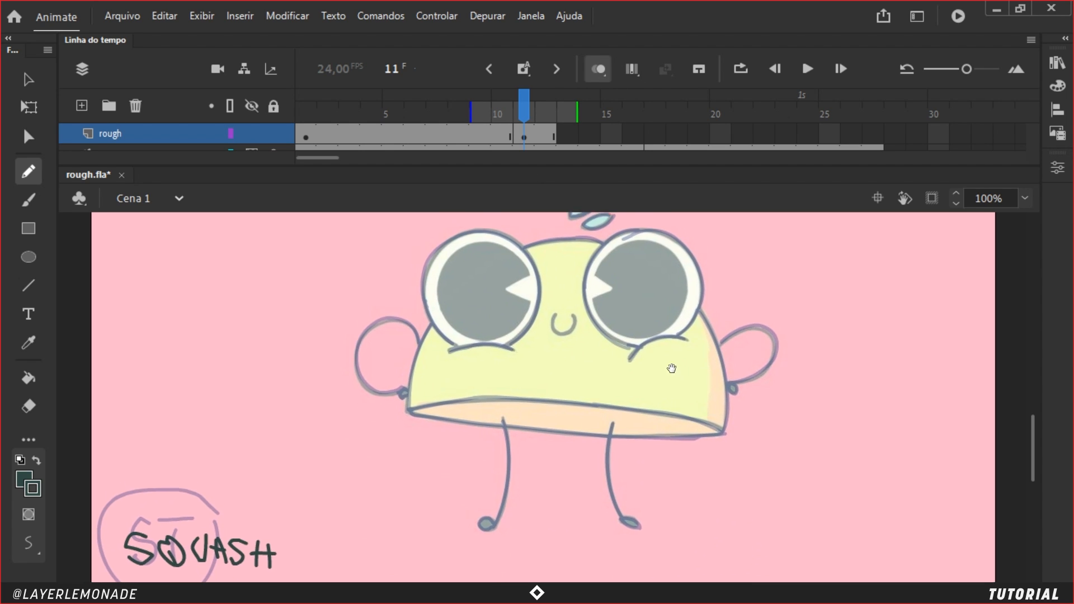
pyautogui.moveTo(659, 349); pyautogui.dragTo(682, 375)
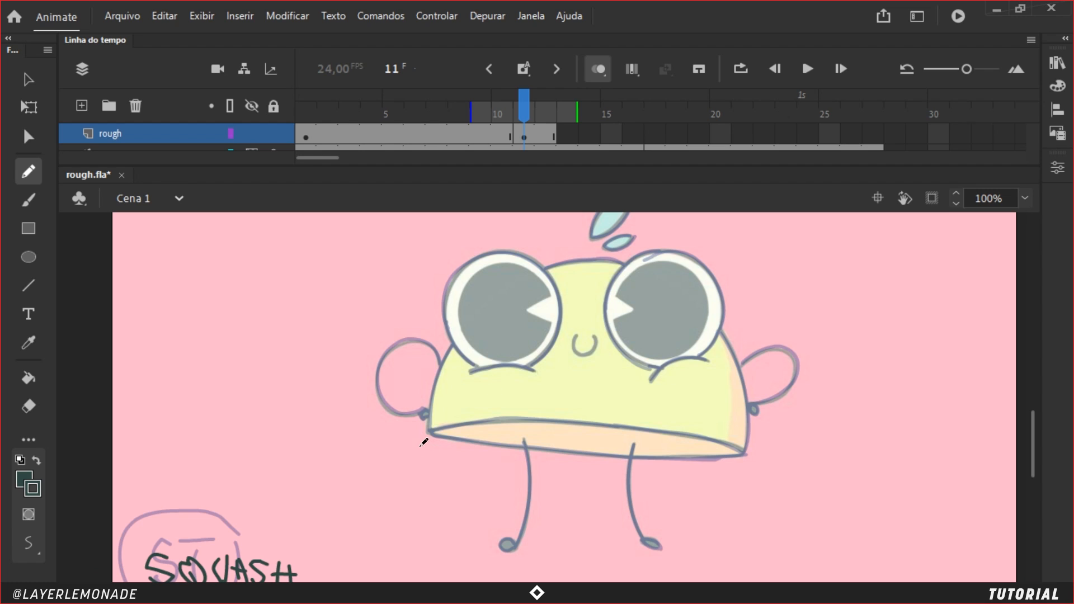
pyautogui.moveTo(383, 465)
pyautogui.mouseDown()
pyautogui.moveTo(568, 336)
pyautogui.moveTo(775, 410)
pyautogui.mouseUp()
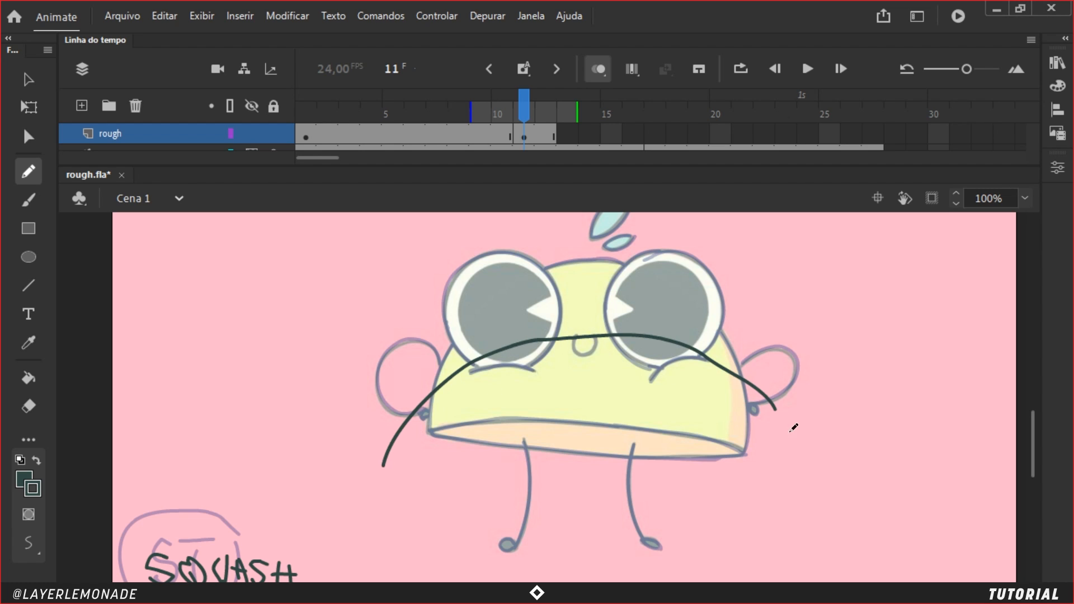
pyautogui.moveTo(721, 359); pyautogui.dragTo(791, 446)
pyautogui.moveTo(758, 380); pyautogui.dragTo(804, 479)
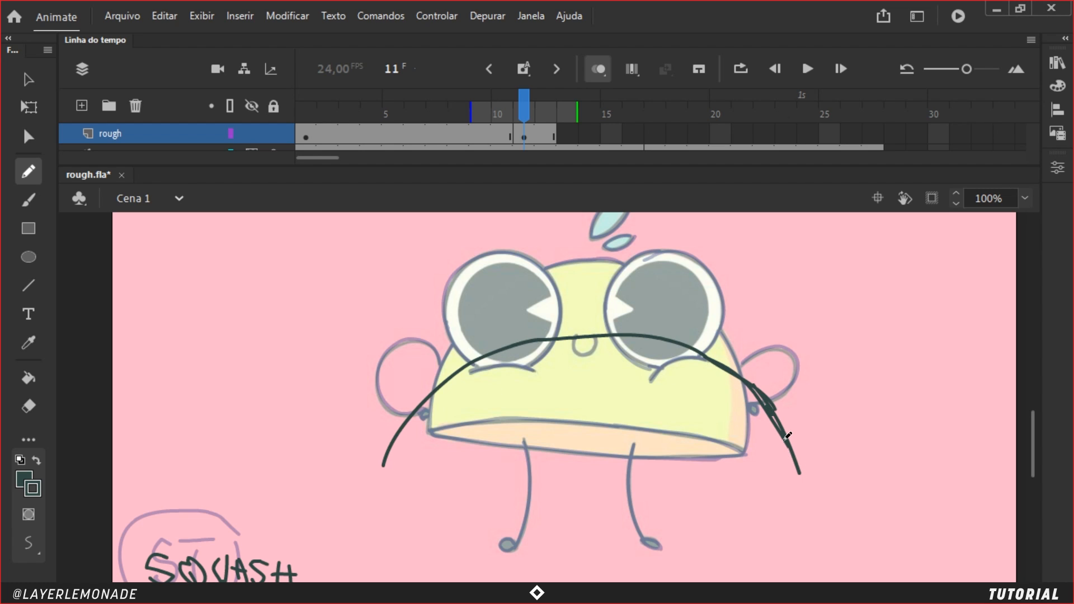
pyautogui.moveTo(787, 436); pyautogui.dragTo(801, 505)
pyautogui.moveTo(395, 459)
pyautogui.mouseDown()
pyautogui.moveTo(373, 488)
pyautogui.moveTo(387, 476)
pyautogui.moveTo(791, 503)
pyautogui.moveTo(559, 491)
pyautogui.mouseUp()
pyautogui.moveTo(772, 505); pyautogui.dragTo(816, 496)
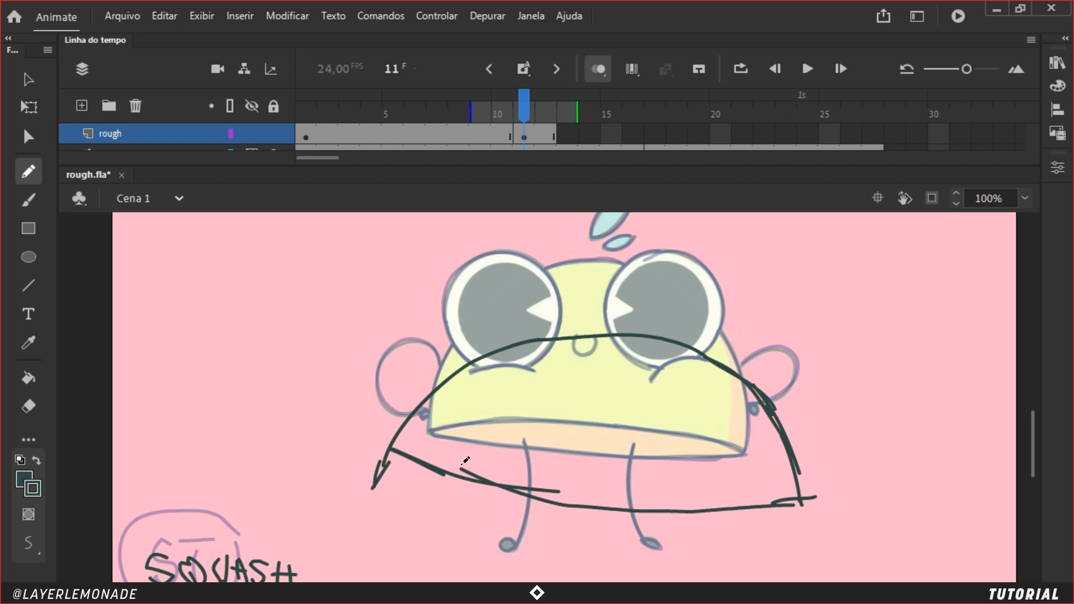
pyautogui.moveTo(460, 469); pyautogui.dragTo(687, 497)
pyautogui.moveTo(616, 337); pyautogui.dragTo(604, 493)
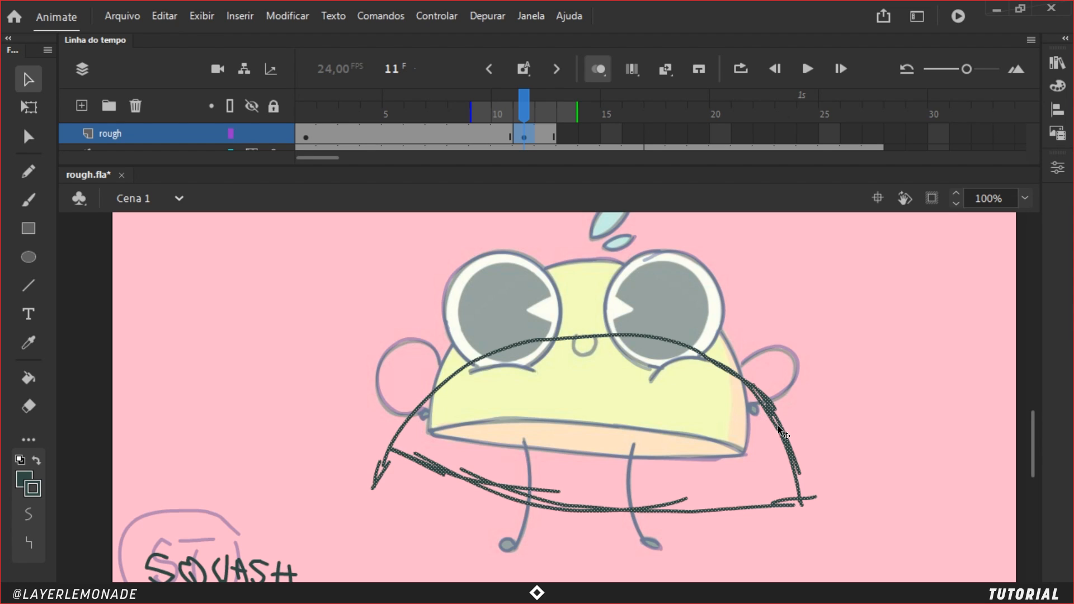
# Step: Select the squashed body outline, shift it slightly down and rotate it a little counterclockwise
pyautogui.moveTo(764, 415); pyautogui.dragTo(752, 424)
pyautogui.press('q')
pyautogui.moveTo(814, 342); pyautogui.dragTo(809, 331)
pyautogui.click(424, 444)
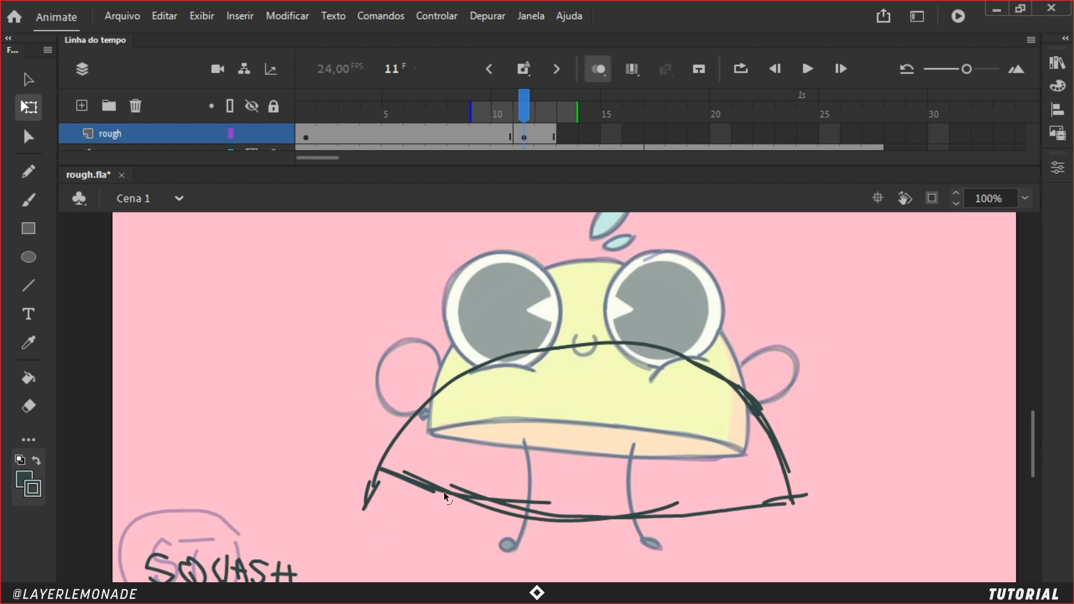
# Step: Redraw the squashed body's base as a deeper curve and erase the surplus construction strokes
pyautogui.press('y')
pyautogui.moveTo(379, 466); pyautogui.dragTo(479, 526)
pyautogui.moveTo(415, 486); pyautogui.dragTo(538, 532)
pyautogui.moveTo(464, 513); pyautogui.dragTo(590, 532)
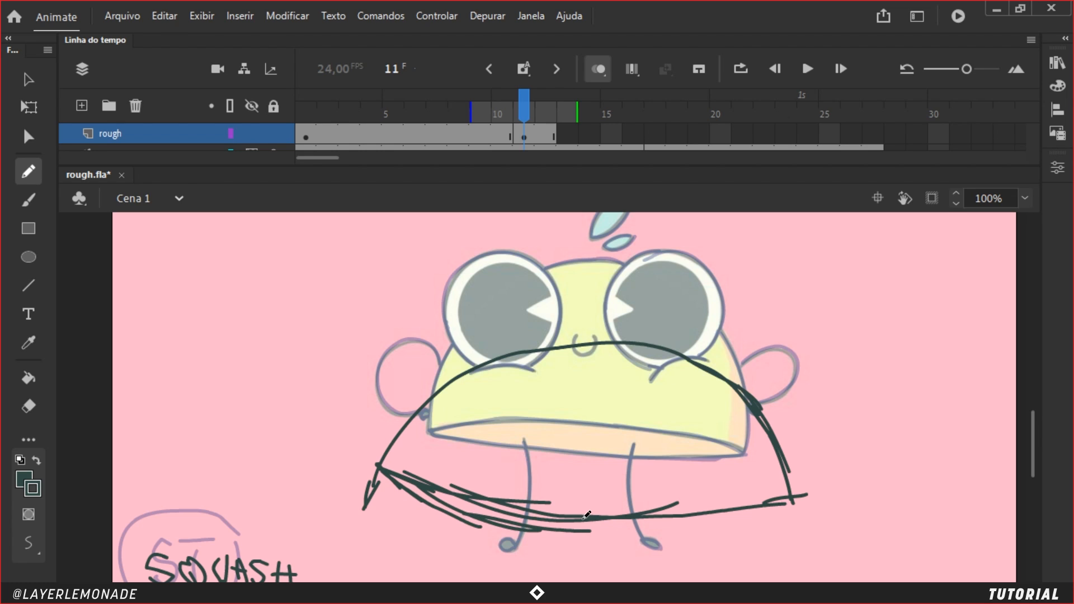
pyautogui.moveTo(515, 534); pyautogui.dragTo(683, 524)
pyautogui.moveTo(664, 522); pyautogui.dragTo(783, 491)
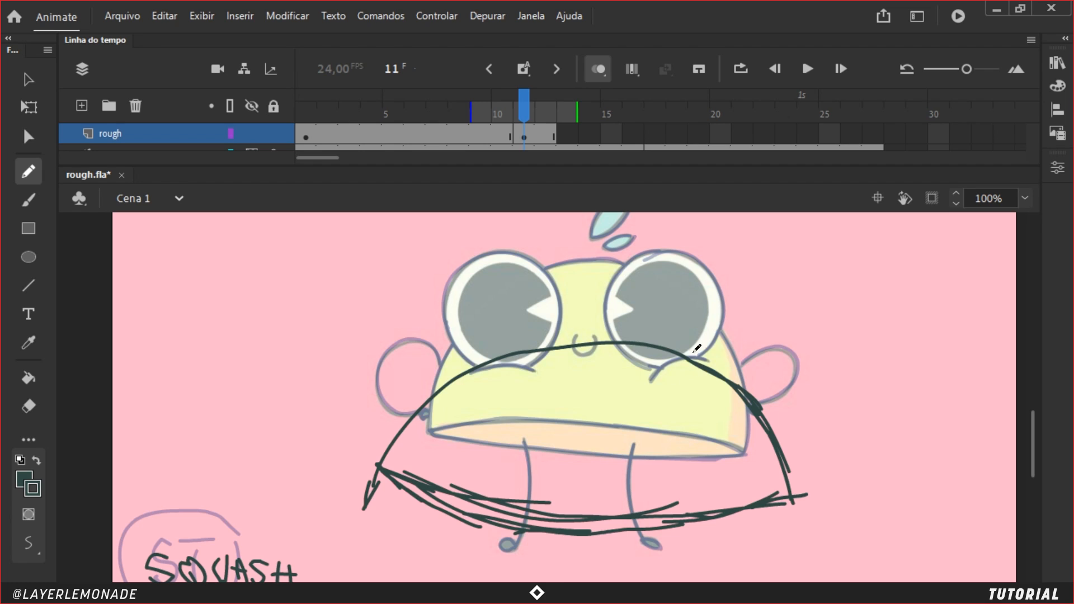
pyautogui.moveTo(512, 111)
pyautogui.mouseDown()
pyautogui.moveTo(497, 109)
pyautogui.moveTo(533, 116)
pyautogui.mouseUp()
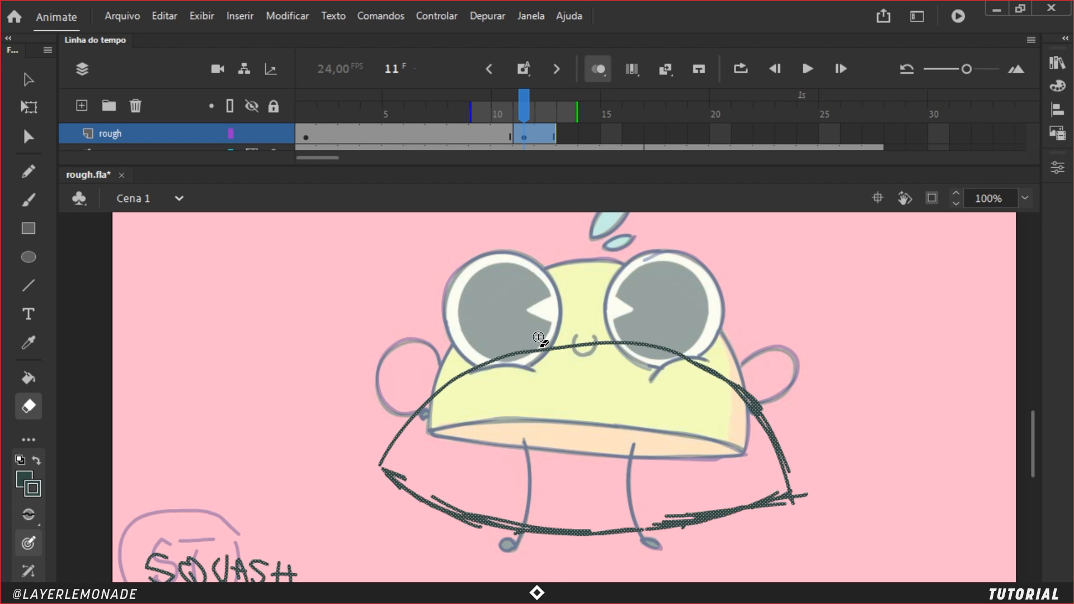
pyautogui.hotkey('shift', 'y')
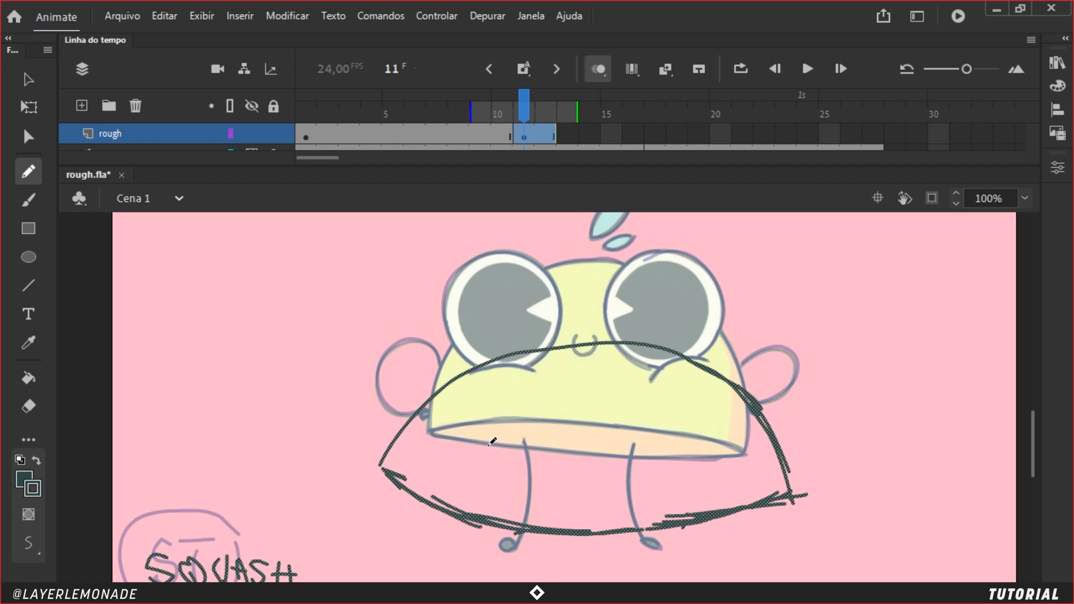
# Step: Draw two tightly squinted eyes on the squashed body, with their strokes converging toward the middle of the face
pyautogui.moveTo(490, 417); pyautogui.dragTo(554, 488)
pyautogui.moveTo(442, 496)
pyautogui.mouseDown()
pyautogui.moveTo(555, 487)
pyautogui.moveTo(480, 464)
pyautogui.mouseUp()
pyautogui.moveTo(680, 427)
pyautogui.mouseDown()
pyautogui.moveTo(641, 478)
pyautogui.moveTo(731, 507)
pyautogui.mouseUp()
pyautogui.moveTo(698, 410)
pyautogui.mouseDown()
pyautogui.moveTo(635, 480)
pyautogui.moveTo(720, 445)
pyautogui.mouseUp()
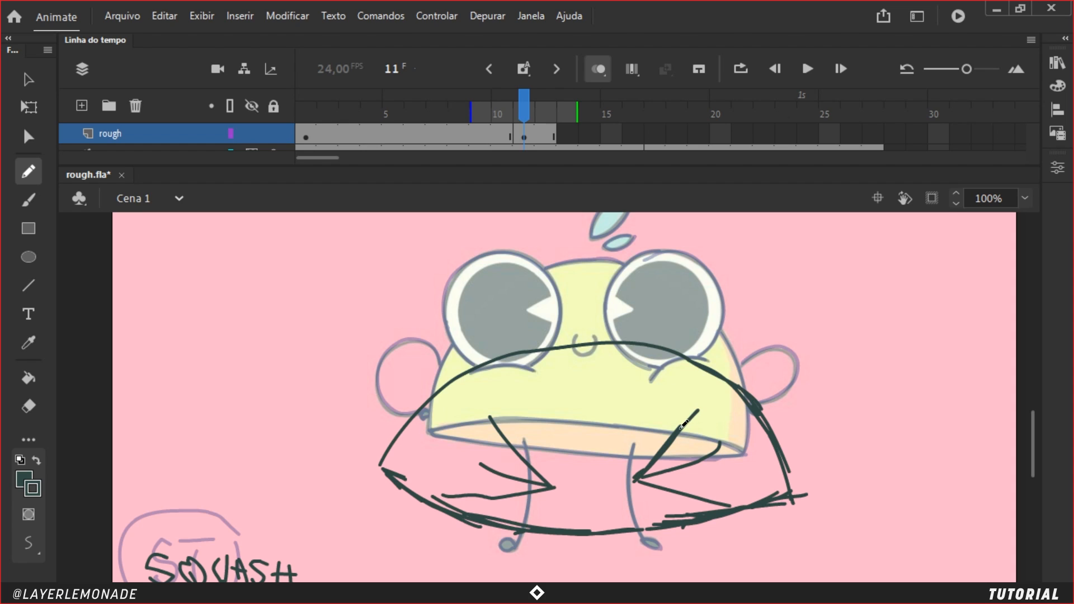
pyautogui.moveTo(551, 487); pyautogui.dragTo(506, 489)
pyautogui.hotkey('ctrl', 'z')
pyautogui.hotkey('ctrl', 'z')
# Step: Draw small feet under the squashed body and a curved arm with a round hand on each side
pyautogui.moveTo(647, 529); pyautogui.dragTo(663, 550)
pyautogui.moveTo(511, 550); pyautogui.dragTo(515, 540)
pyautogui.moveTo(417, 415)
pyautogui.mouseDown()
pyautogui.moveTo(376, 414)
pyautogui.moveTo(414, 502)
pyautogui.moveTo(423, 484)
pyautogui.moveTo(418, 492)
pyautogui.mouseUp()
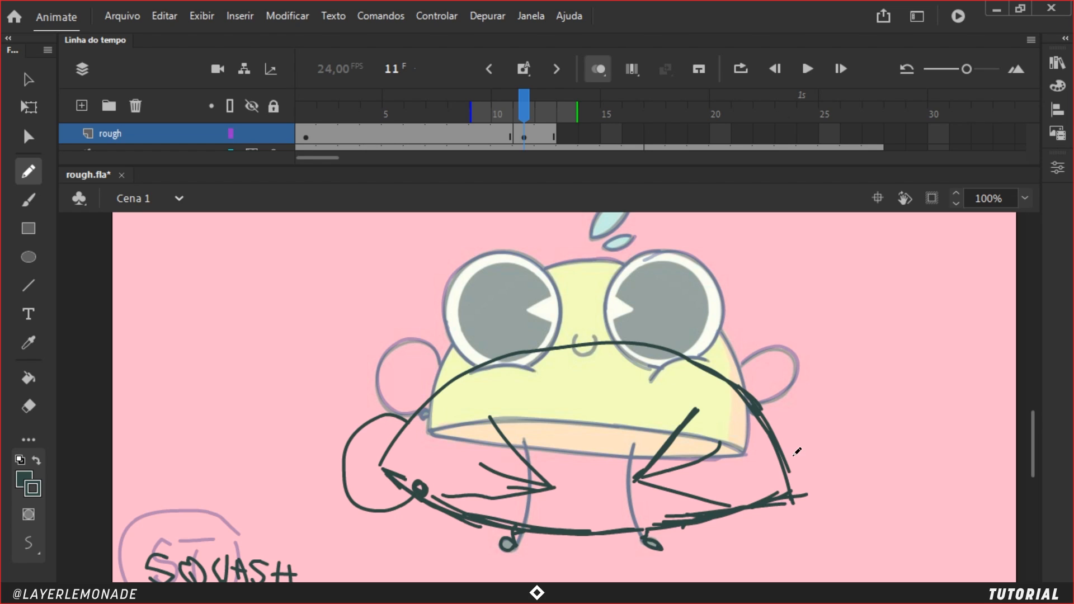
pyautogui.moveTo(782, 452)
pyautogui.mouseDown()
pyautogui.moveTo(789, 439)
pyautogui.moveTo(832, 485)
pyautogui.mouseUp()
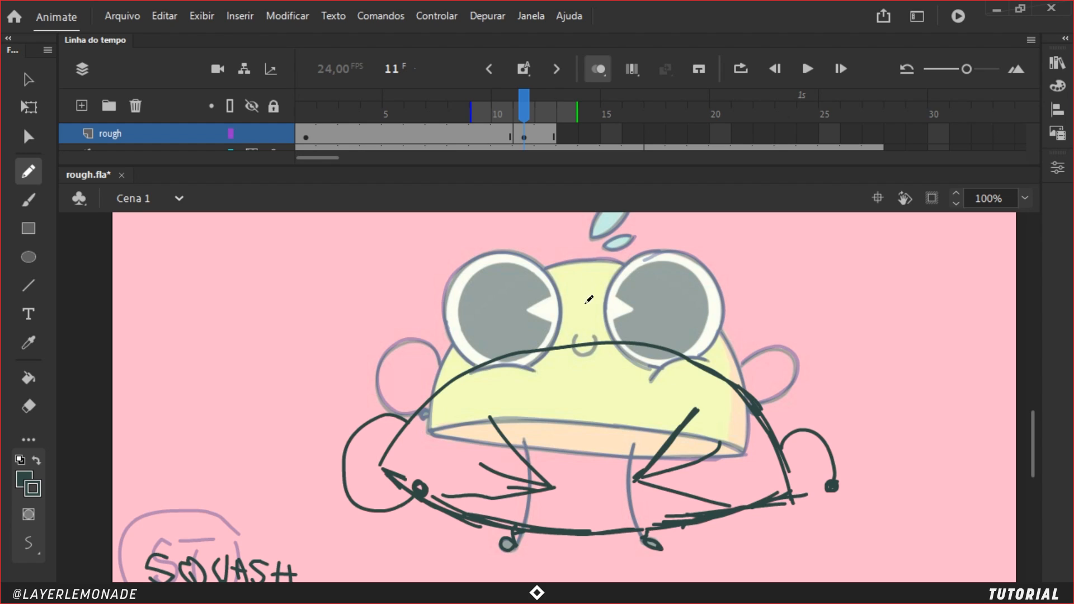
# Step: Draw the two leaves and a small frowning mouth on the squash pose, and compare it with frame 1
pyautogui.moveTo(580, 395)
pyautogui.mouseDown()
pyautogui.moveTo(583, 353)
pyautogui.moveTo(620, 298)
pyautogui.mouseUp()
pyautogui.hotkey('ctrl', 'z')
pyautogui.moveTo(579, 395)
pyautogui.mouseDown()
pyautogui.moveTo(586, 344)
pyautogui.moveTo(628, 311)
pyautogui.mouseUp()
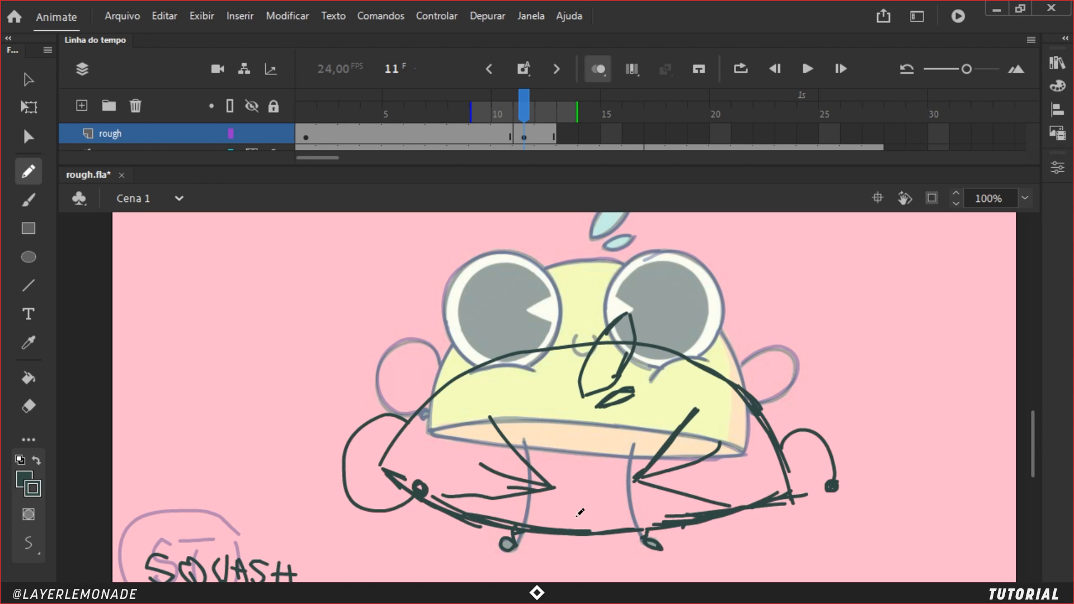
pyautogui.moveTo(581, 513)
pyautogui.mouseDown()
pyautogui.moveTo(578, 501)
pyautogui.moveTo(596, 511)
pyautogui.mouseUp()
pyautogui.hotkey('alt', ',')
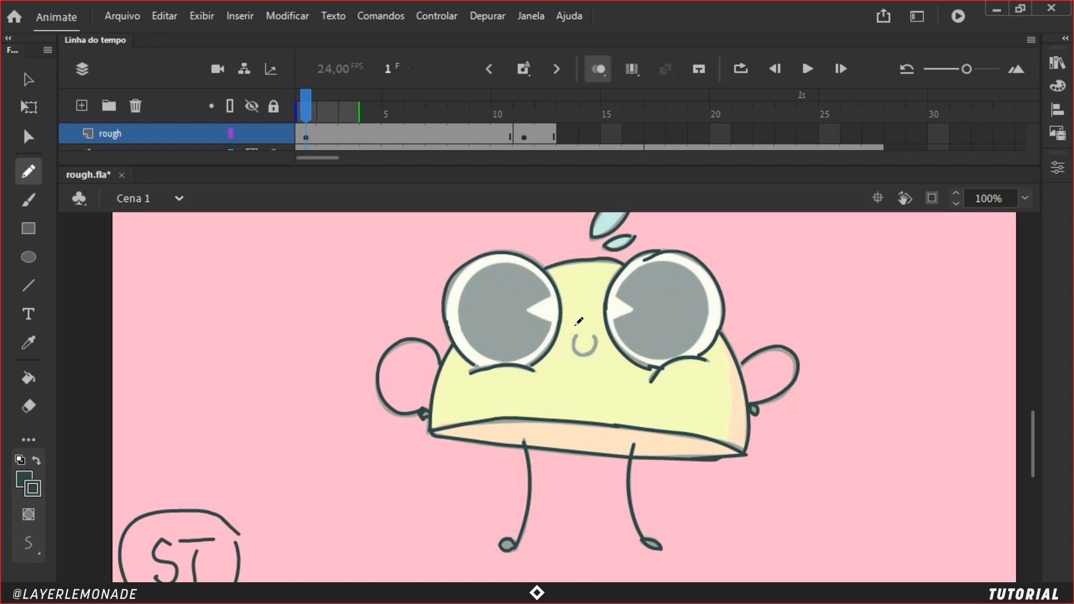
pyautogui.click(523, 110)
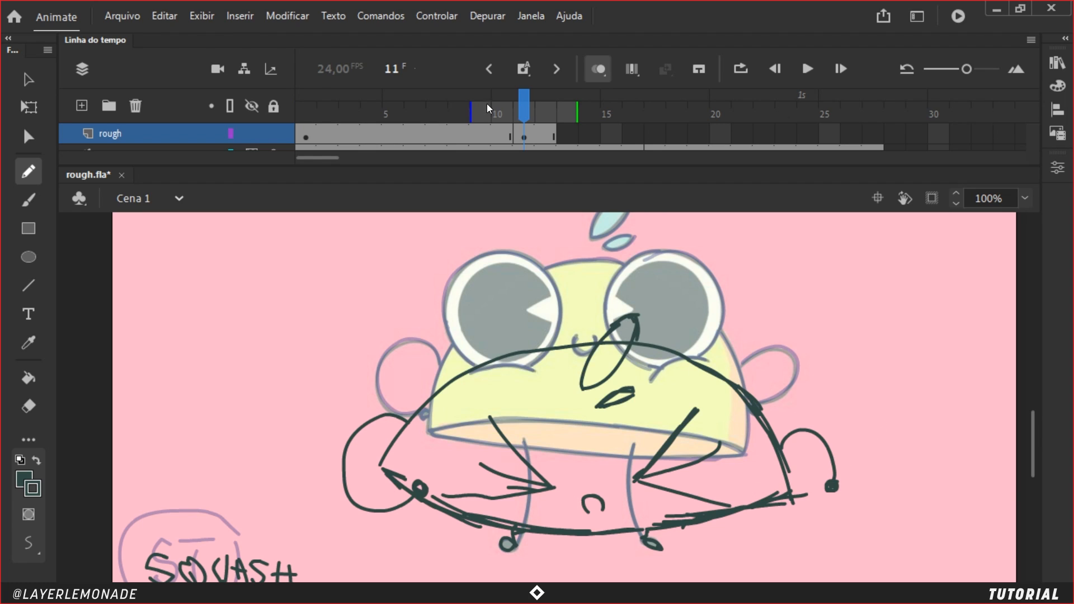
# Step: Extend the squash pose through frame 18, add a keyframe at frame 19 of the rough layer, and delete its copied drawing
pyautogui.click(517, 138)
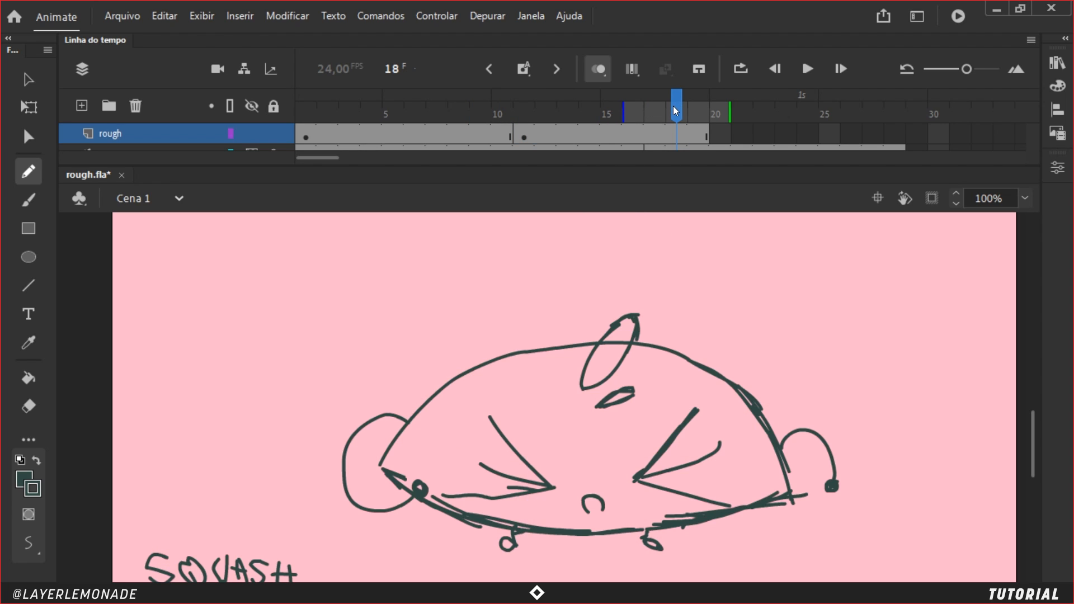
pyautogui.press('F6')
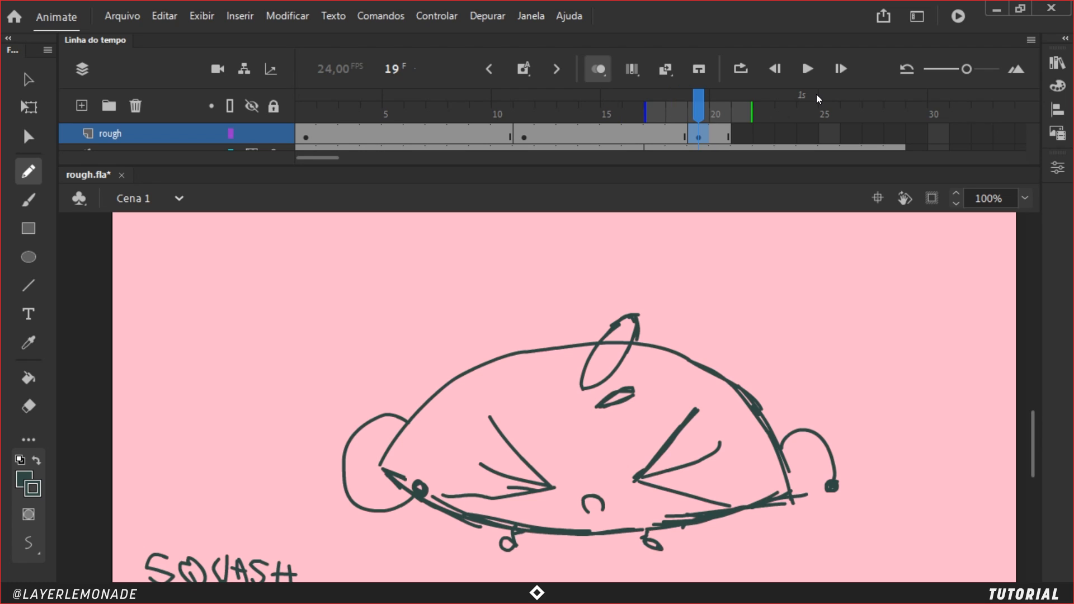
pyautogui.press('Delete')
# Step: Sketch a tall, narrow stretched body on frame 19, rising from the squash pose to the airborne guide character
pyautogui.hotkey('ctrl', '-')
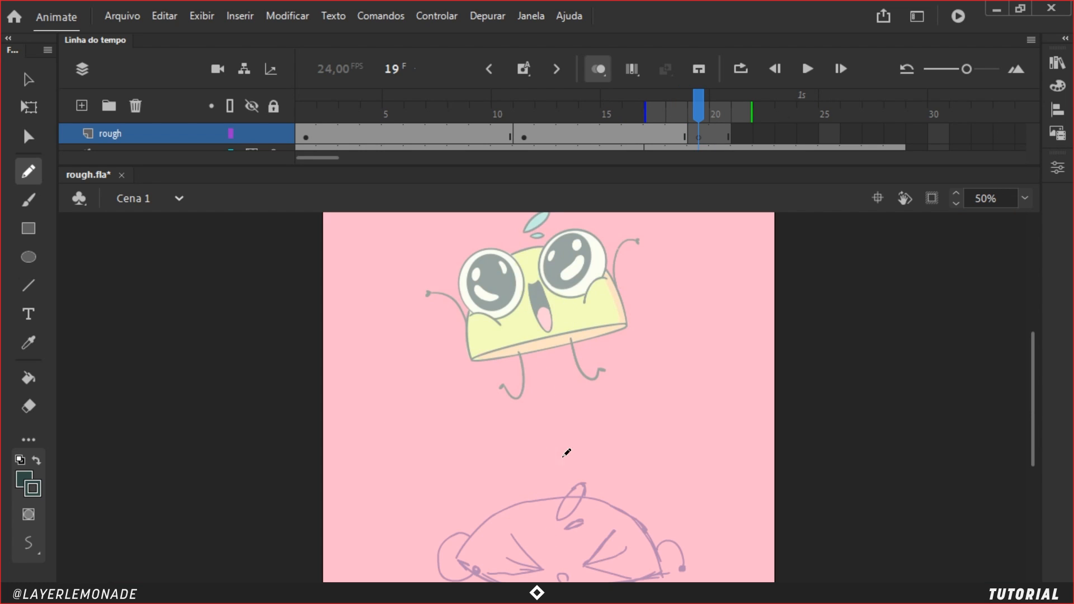
pyautogui.press('alt')
pyautogui.scroll(-3, 553, 430)
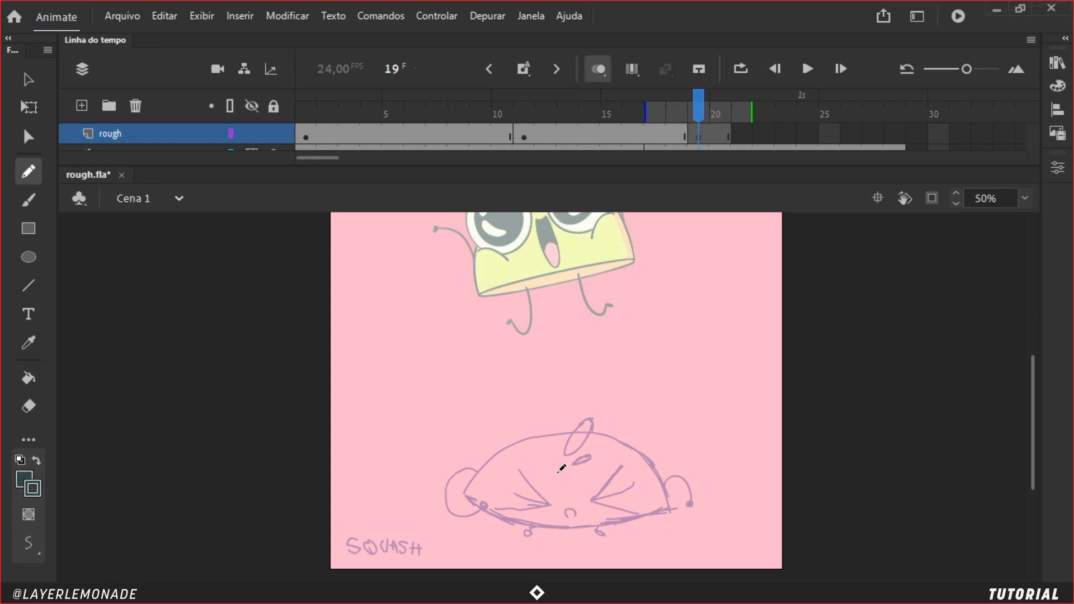
pyautogui.moveTo(530, 471); pyautogui.dragTo(597, 471)
pyautogui.moveTo(596, 395); pyautogui.dragTo(597, 445)
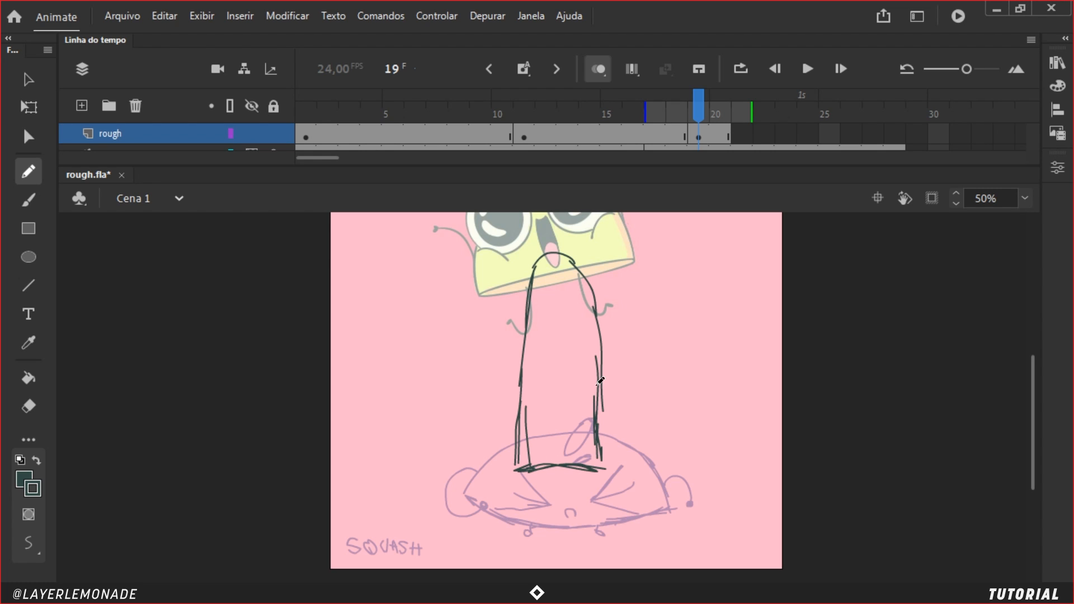
pyautogui.moveTo(580, 288)
pyautogui.mouseDown()
pyautogui.moveTo(597, 387)
pyautogui.moveTo(595, 355)
pyautogui.mouseUp()
pyautogui.moveTo(598, 315)
pyautogui.mouseDown()
pyautogui.moveTo(567, 249)
pyautogui.moveTo(544, 241)
pyautogui.moveTo(514, 411)
pyautogui.mouseUp()
pyautogui.moveTo(517, 375)
pyautogui.mouseDown()
pyautogui.moveTo(510, 481)
pyautogui.moveTo(607, 491)
pyautogui.mouseUp()
pyautogui.moveTo(598, 394); pyautogui.dragTo(608, 492)
# Step: Add elongated eyes, a long open mouth, trailing arms and legs, and a leaf on top of the stretched body
pyautogui.moveTo(580, 315); pyautogui.dragTo(591, 355)
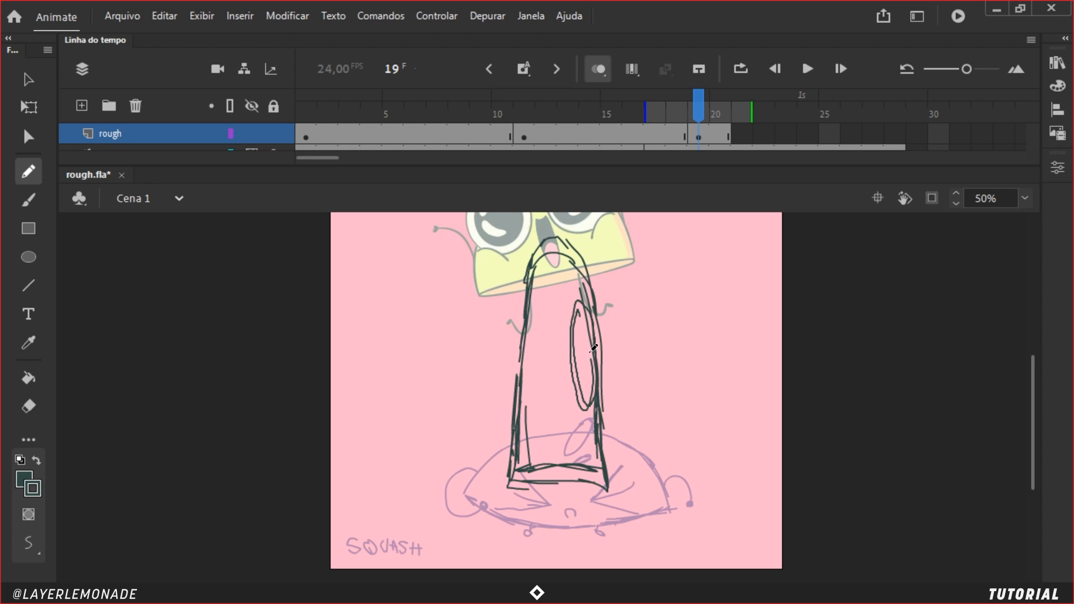
pyautogui.moveTo(539, 315)
pyautogui.mouseDown()
pyautogui.moveTo(560, 350)
pyautogui.moveTo(534, 309)
pyautogui.moveTo(573, 428)
pyautogui.mouseUp()
pyautogui.moveTo(599, 394); pyautogui.dragTo(629, 462)
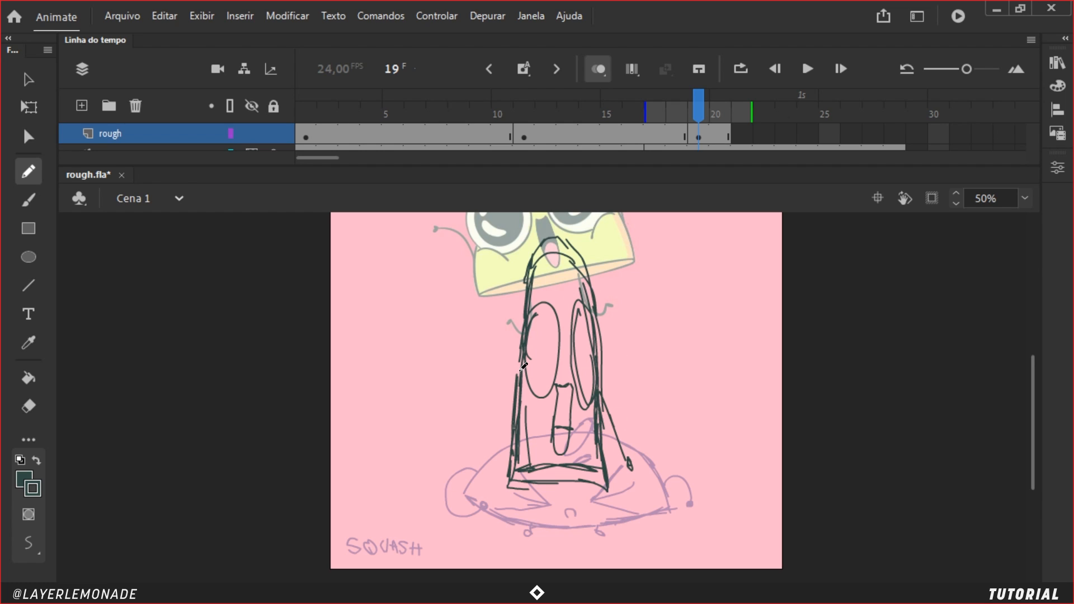
pyautogui.moveTo(517, 373); pyautogui.dragTo(493, 450)
pyautogui.moveTo(538, 507)
pyautogui.mouseDown()
pyautogui.moveTo(546, 486)
pyautogui.moveTo(528, 532)
pyautogui.mouseUp()
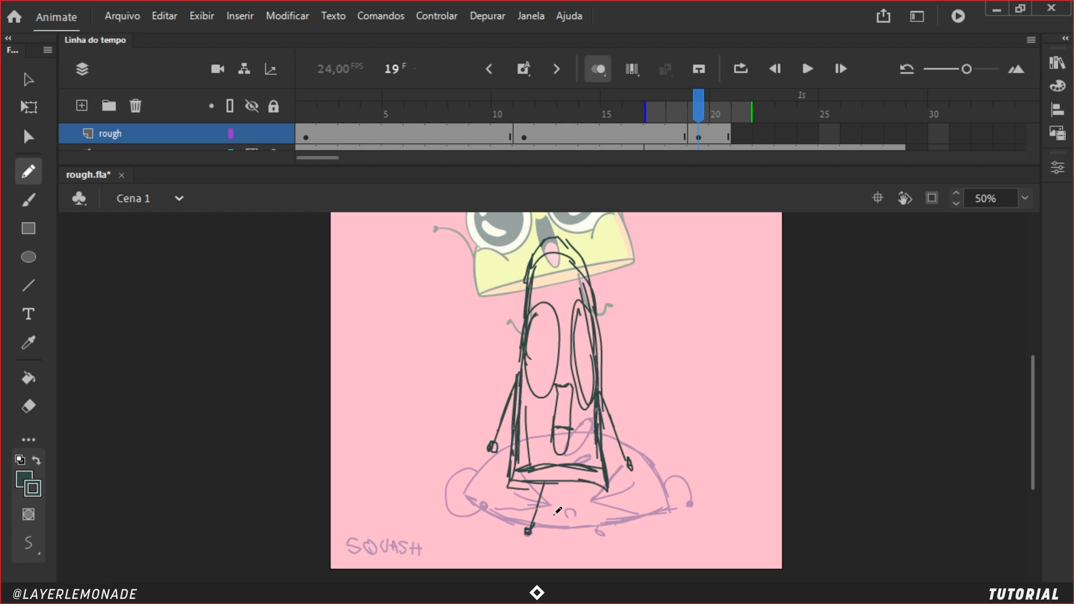
pyautogui.scroll(3, 595, 486)
pyautogui.moveTo(592, 308)
pyautogui.mouseDown()
pyautogui.moveTo(604, 371)
pyautogui.moveTo(583, 314)
pyautogui.mouseUp()
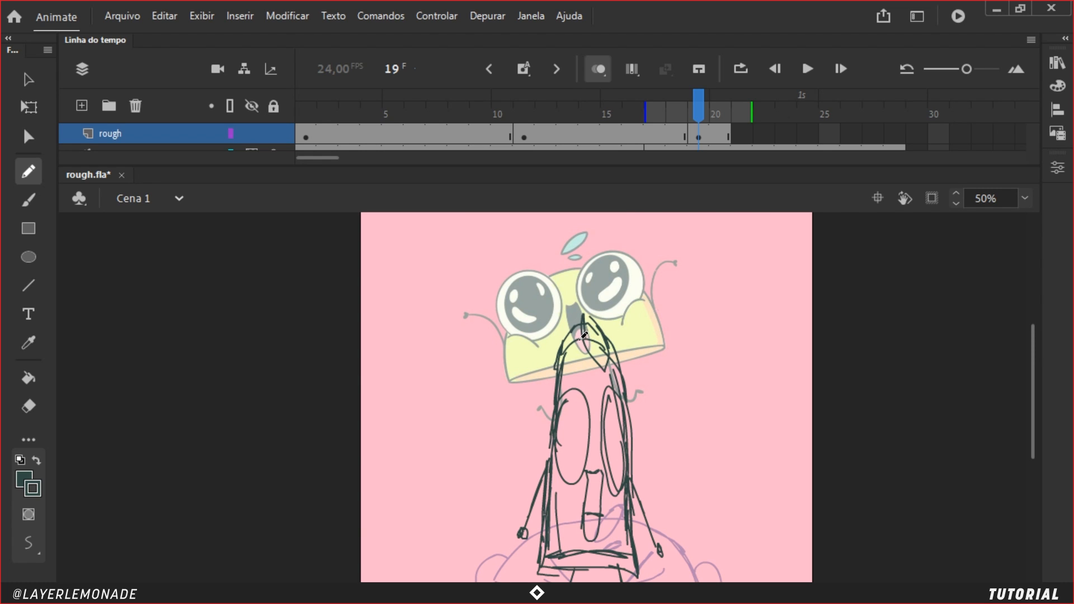
# Step: Add a keyframe at frame 21 of the rough layer, hold it through frame 22, and delete its copied drawing
pyautogui.click(697, 138)
pyautogui.moveTo(699, 105); pyautogui.dragTo(717, 103)
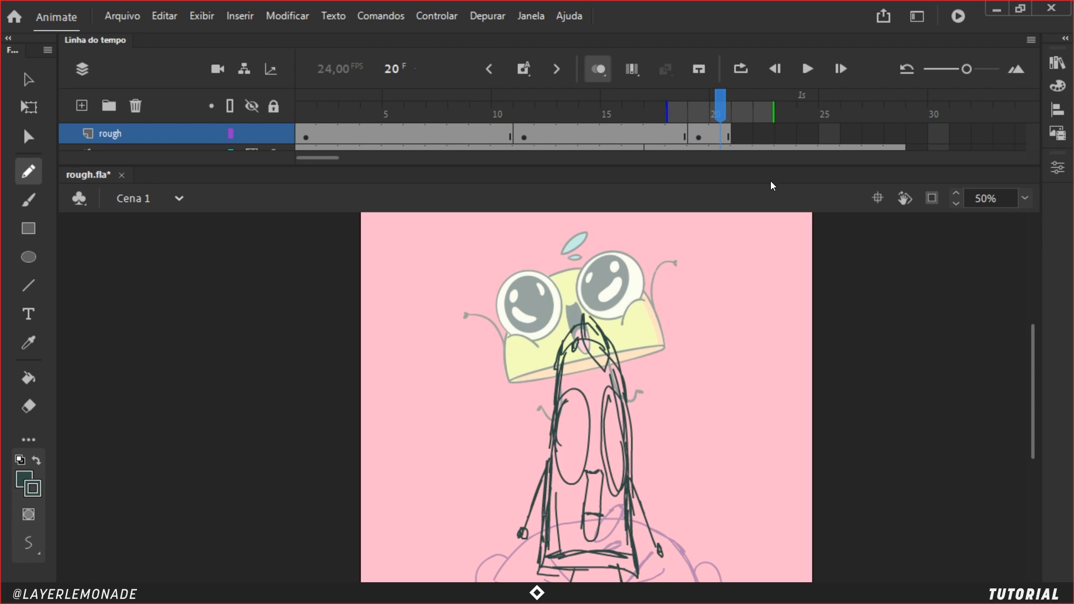
pyautogui.press('F5')
pyautogui.press('F5')
pyautogui.click(743, 109)
pyautogui.press('F6')
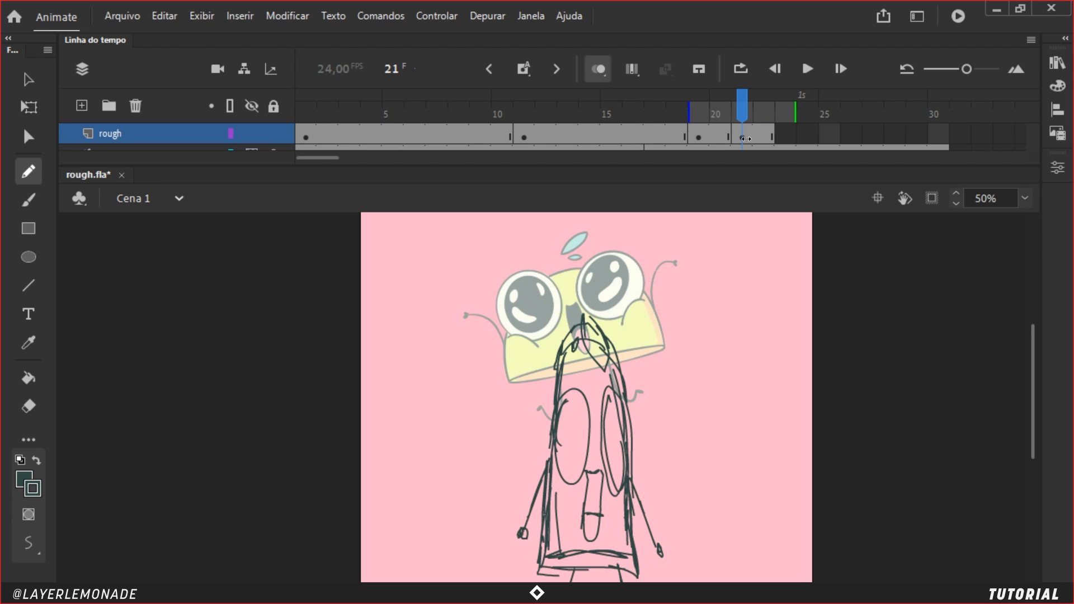
pyautogui.press('F9')
pyautogui.press('F9')
pyautogui.click(760, 139)
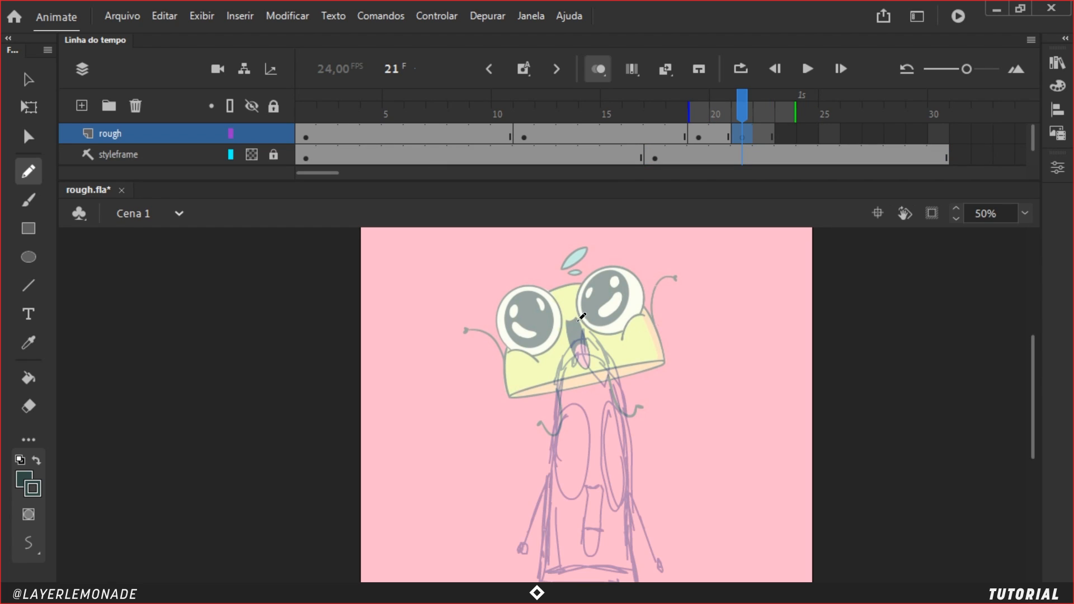
# Step: Turn off onion skinning and trace the airborne guide character's eyes, leaf, head, right side and open mouth on frame 21
pyautogui.click(598, 68)
pyautogui.hotkey('ctrl', '1')
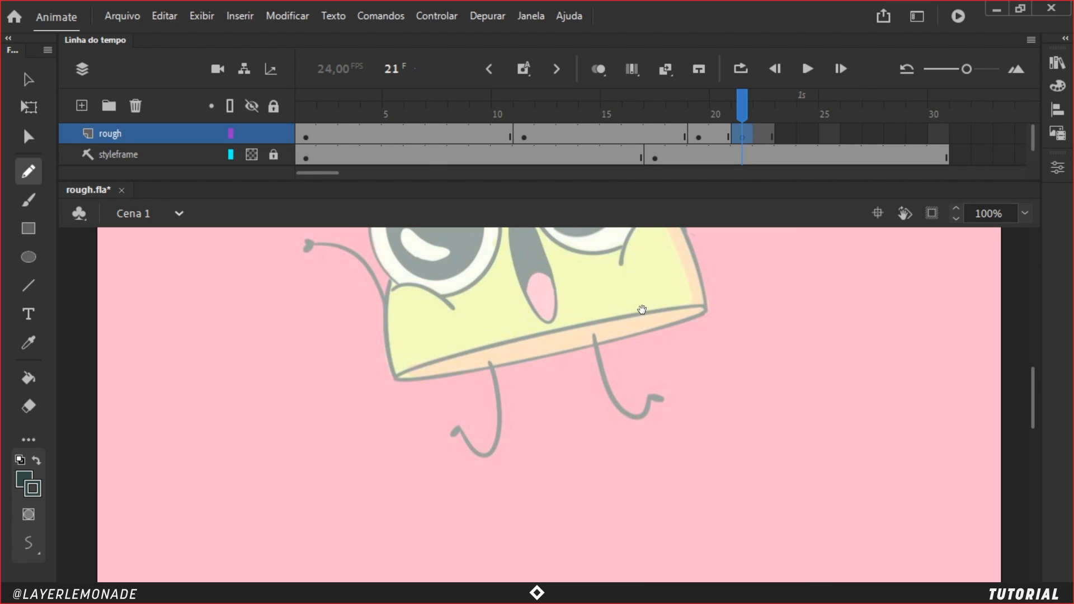
pyautogui.moveTo(727, 271); pyautogui.dragTo(750, 385)
pyautogui.moveTo(438, 273)
pyautogui.mouseDown()
pyautogui.moveTo(404, 376)
pyautogui.moveTo(418, 398)
pyautogui.moveTo(487, 407)
pyautogui.moveTo(494, 398)
pyautogui.mouseUp()
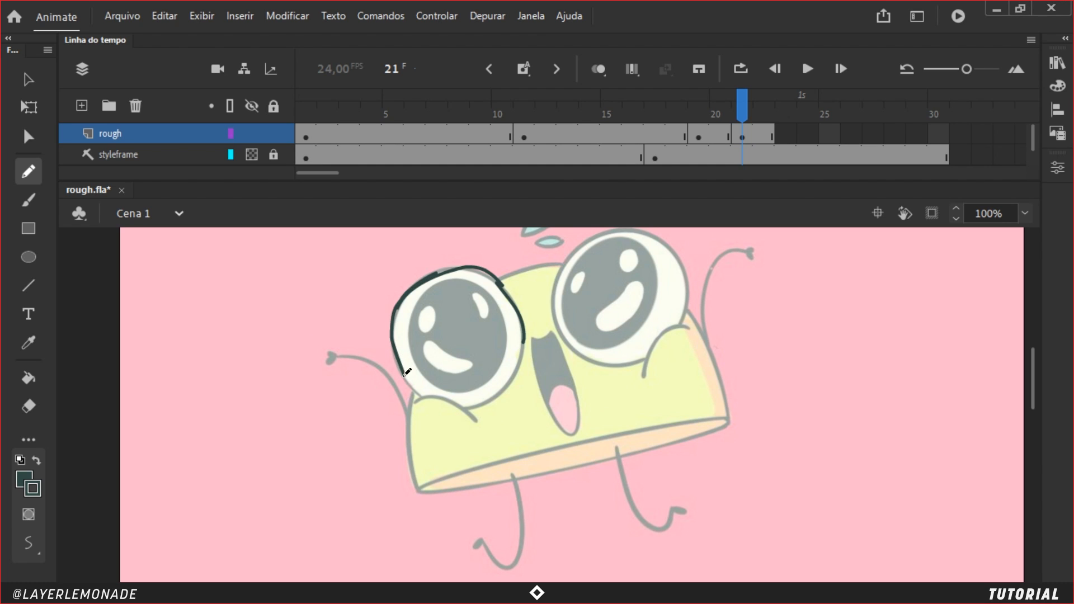
pyautogui.moveTo(527, 334)
pyautogui.mouseDown()
pyautogui.moveTo(593, 386)
pyautogui.moveTo(621, 364)
pyautogui.mouseUp()
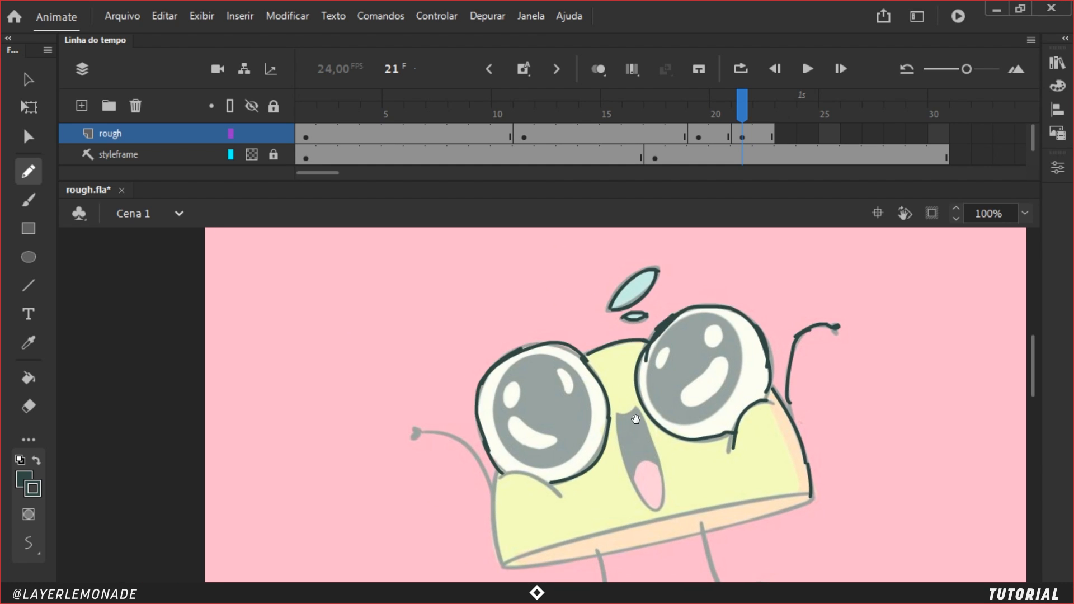
pyautogui.moveTo(636, 419); pyautogui.dragTo(631, 399)
pyautogui.moveTo(628, 467)
pyautogui.mouseDown()
pyautogui.moveTo(652, 450)
pyautogui.moveTo(658, 372)
pyautogui.mouseUp()
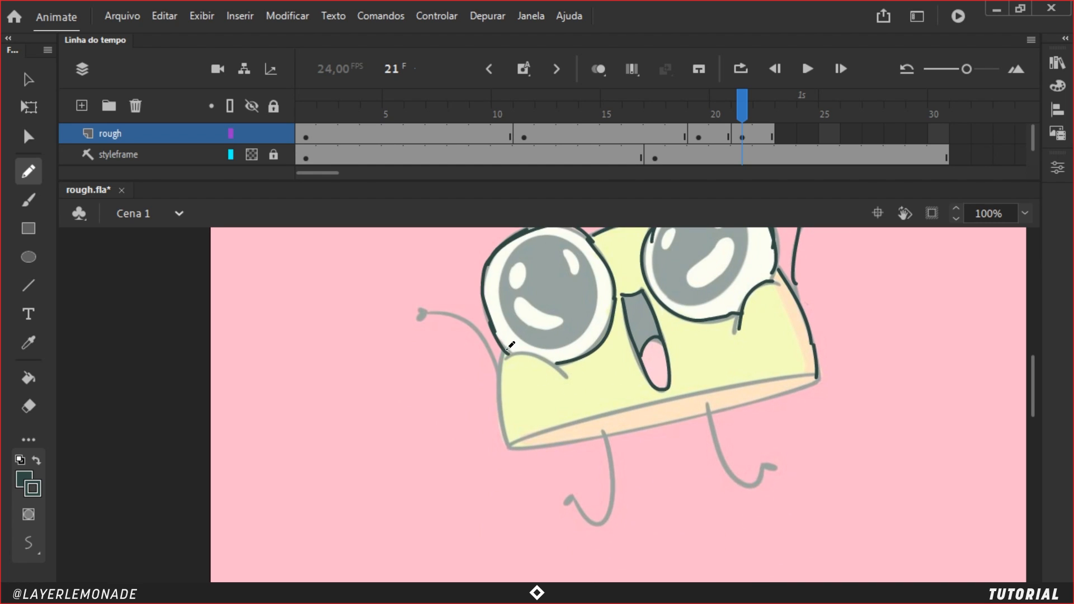
# Step: Trace the airborne body's left side, left cheek, left arm and the oval rim along its base
pyautogui.moveTo(506, 350); pyautogui.dragTo(512, 443)
pyautogui.moveTo(567, 364)
pyautogui.mouseDown()
pyautogui.moveTo(537, 377)
pyautogui.moveTo(557, 382)
pyautogui.moveTo(842, 312)
pyautogui.mouseUp()
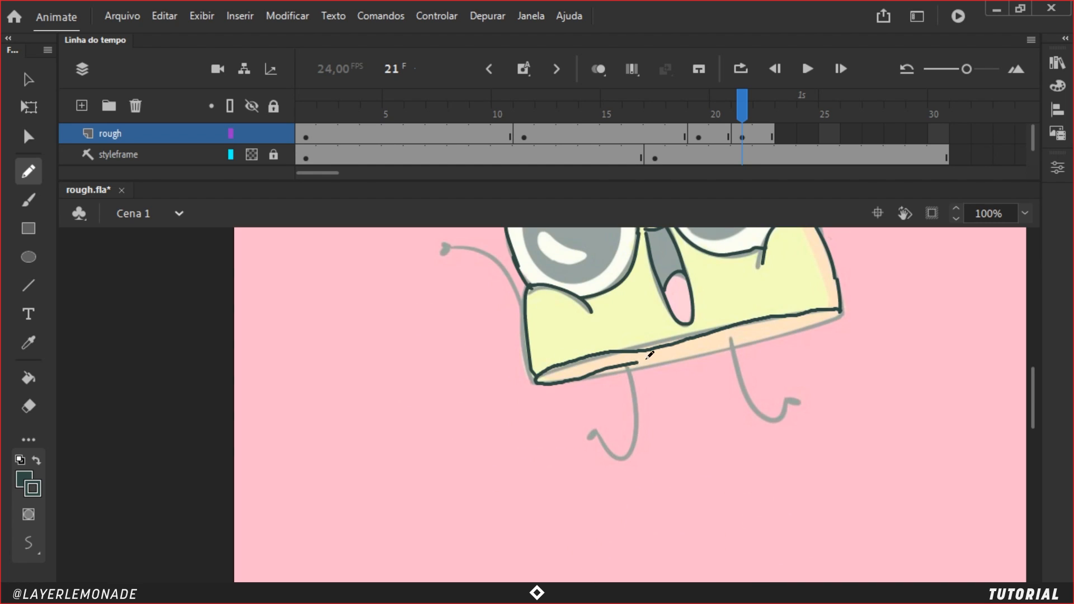
pyautogui.moveTo(517, 273); pyautogui.dragTo(544, 330)
pyautogui.moveTo(475, 308); pyautogui.dragTo(559, 365)
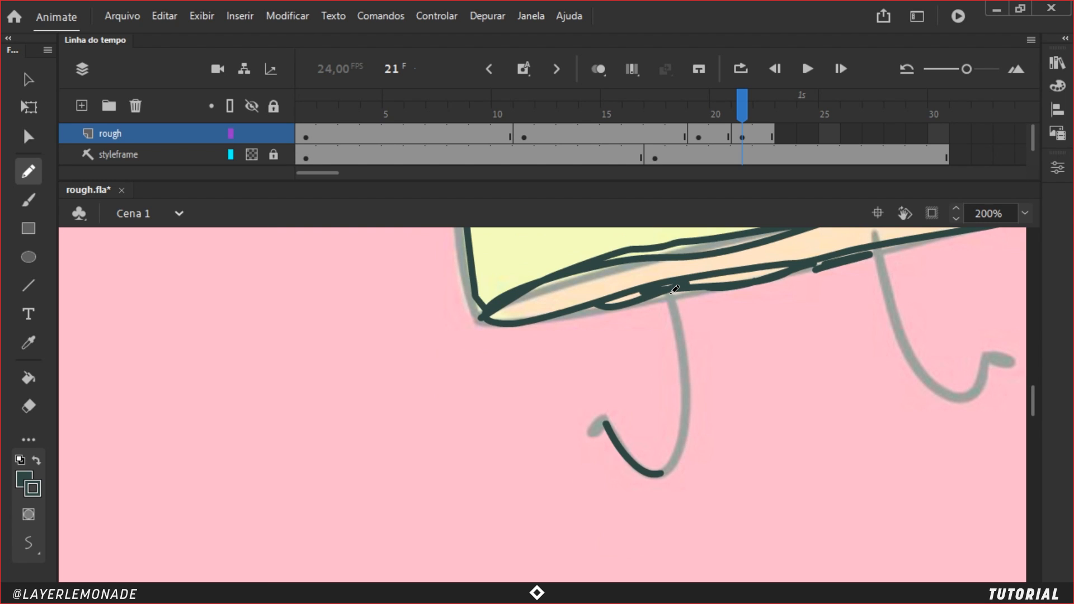
# Step: Trace both bent legs and feet below the airborne body
pyautogui.moveTo(671, 294)
pyautogui.mouseDown()
pyautogui.moveTo(688, 421)
pyautogui.moveTo(677, 457)
pyautogui.moveTo(659, 469)
pyautogui.mouseUp()
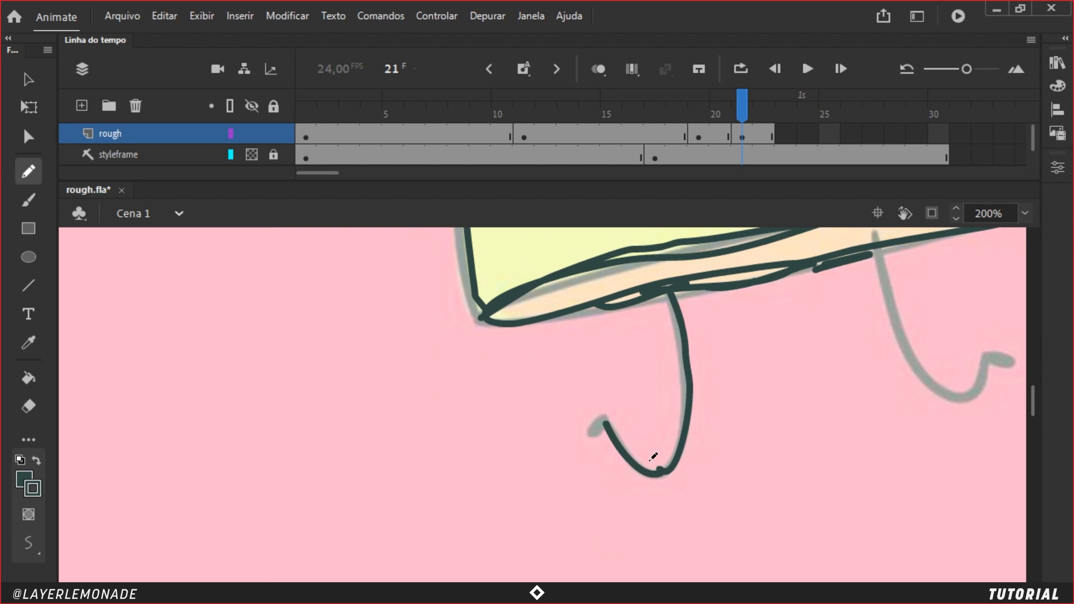
pyautogui.moveTo(602, 422); pyautogui.dragTo(596, 431)
pyautogui.moveTo(877, 368); pyautogui.dragTo(600, 369)
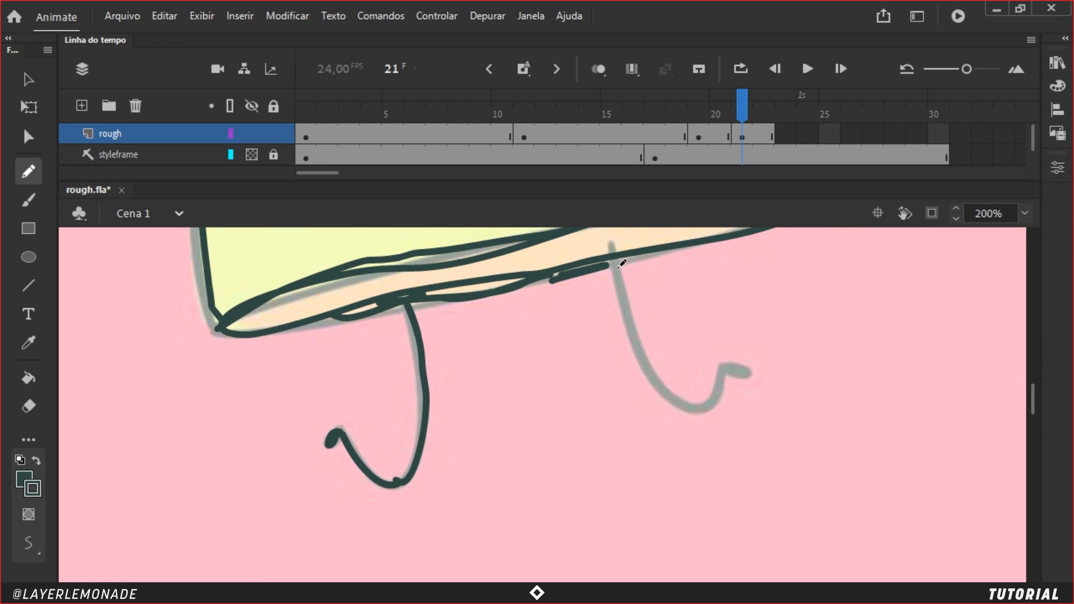
pyautogui.moveTo(612, 260)
pyautogui.mouseDown()
pyautogui.moveTo(648, 355)
pyautogui.moveTo(700, 408)
pyautogui.mouseUp()
pyautogui.moveTo(728, 371); pyautogui.dragTo(719, 395)
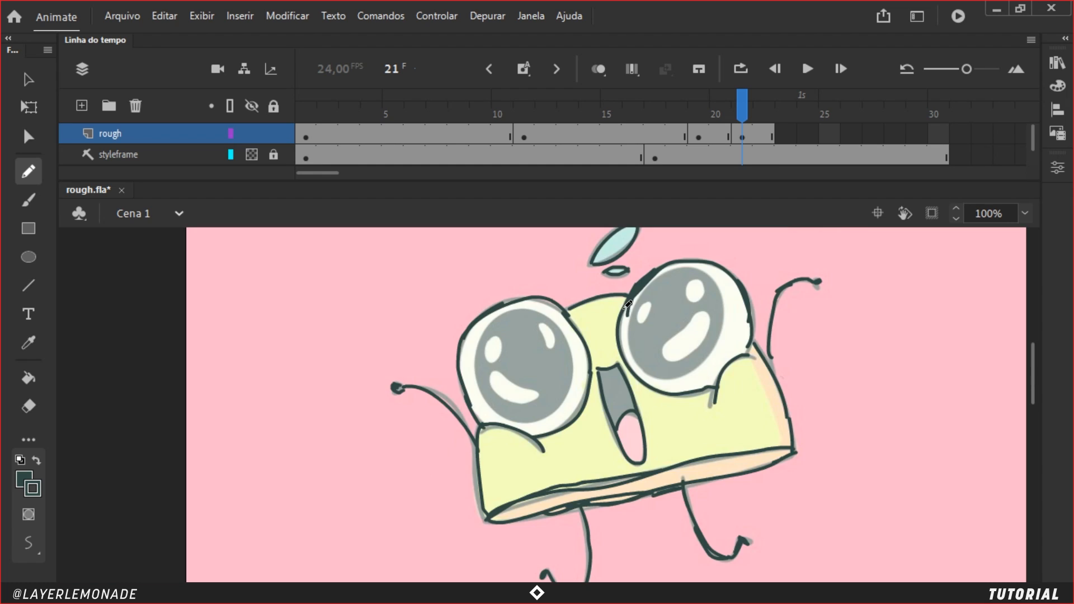
# Step: Go back to frame 19 and handwrite the label "STRETCH" in the canvas's lower-left corner
pyautogui.hotkey('ctrl', '-')
pyautogui.hotkey('ctrl', '-')
pyautogui.press(',')
pyautogui.press(',')
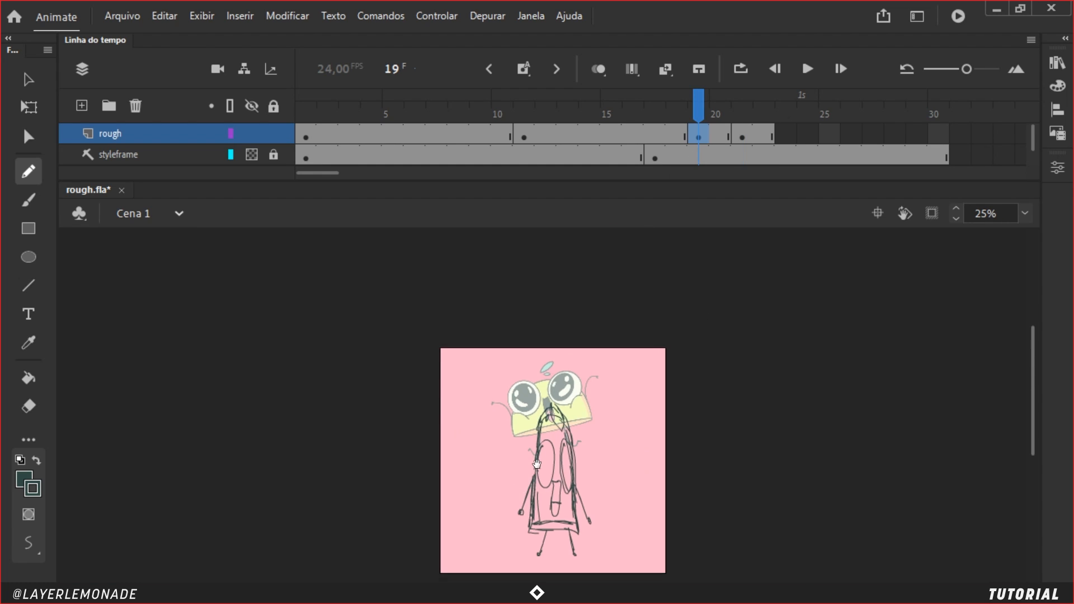
pyautogui.moveTo(537, 464); pyautogui.dragTo(547, 321)
pyautogui.moveTo(471, 408)
pyautogui.mouseDown()
pyautogui.moveTo(463, 419)
pyautogui.moveTo(473, 421)
pyautogui.mouseUp()
pyautogui.moveTo(471, 409); pyautogui.dragTo(478, 422)
pyautogui.moveTo(479, 410)
pyautogui.mouseDown()
pyautogui.moveTo(486, 422)
pyautogui.moveTo(460, 419)
pyautogui.moveTo(481, 409)
pyautogui.mouseUp()
# Step: Return to frame 21 and handwrite a short pose label beginning with "ST" in the canvas's lower-left corner
pyautogui.press('.')
pyautogui.press('.')
pyautogui.moveTo(476, 410); pyautogui.dragTo(487, 420)
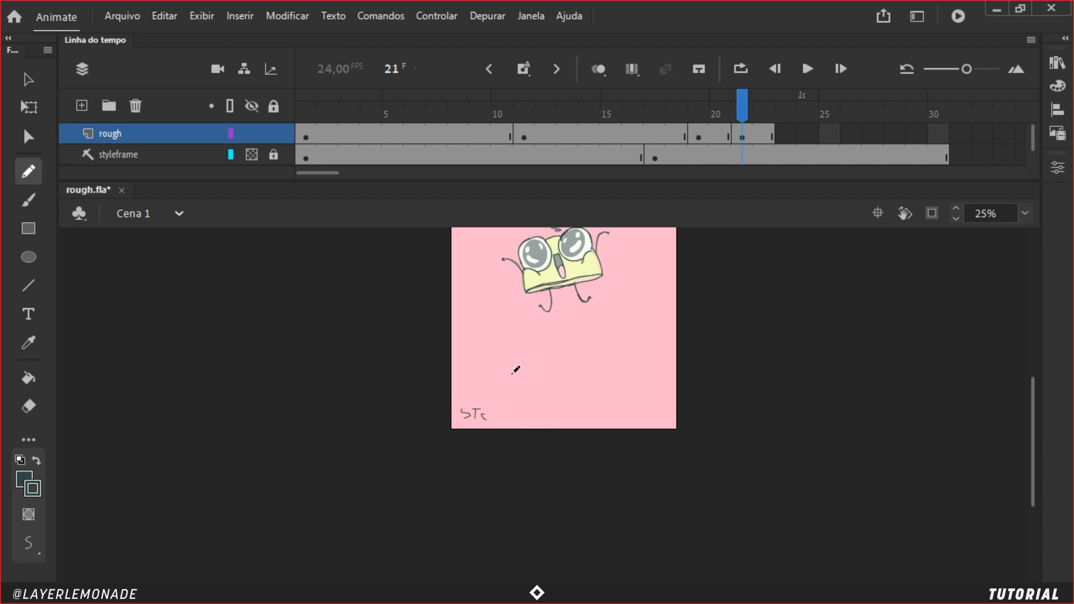
pyautogui.moveTo(608, 329); pyautogui.dragTo(592, 329)
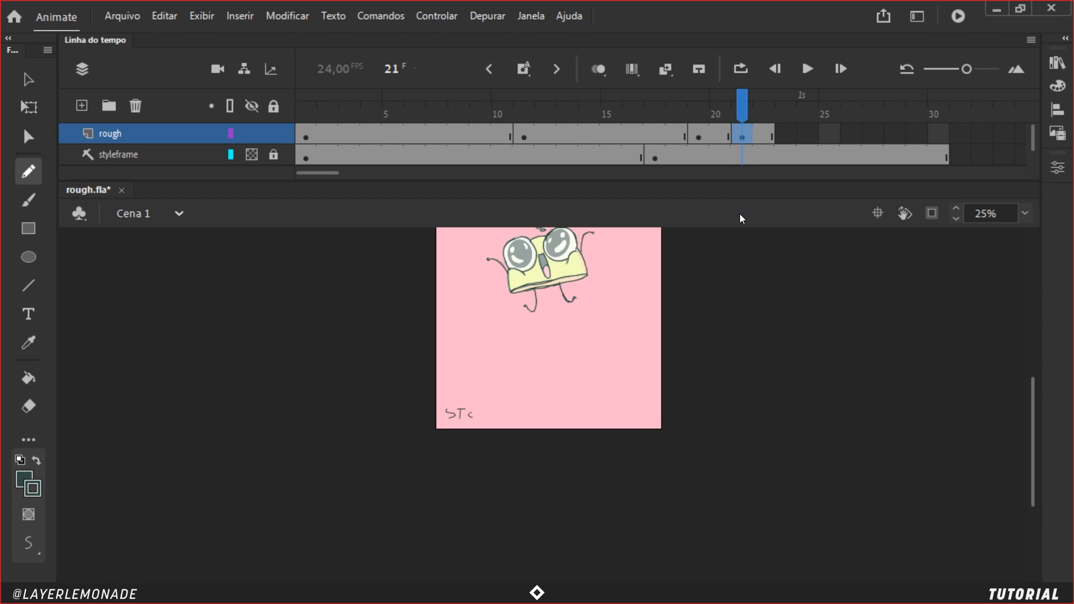
# Step: Hold the airborne pose through frame 24, add a rough keyframe at frame 25 held through frame 26, and delete its copied drawing
pyautogui.press('F5')
pyautogui.press('F5')
pyautogui.moveTo(746, 92); pyautogui.dragTo(812, 156)
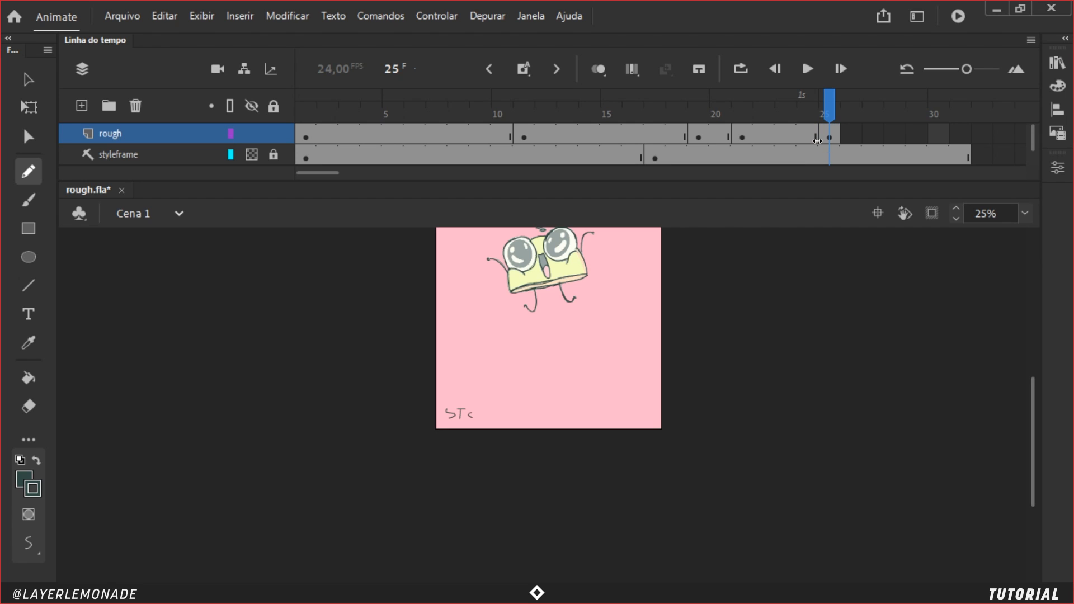
pyautogui.press('F5')
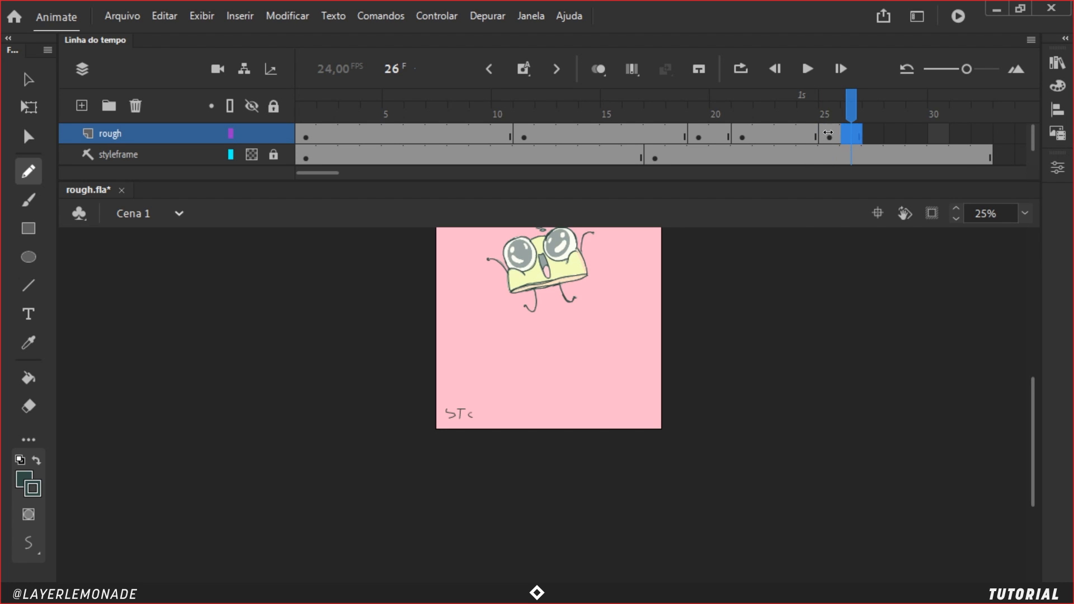
pyautogui.click(829, 136)
pyautogui.press('Delete')
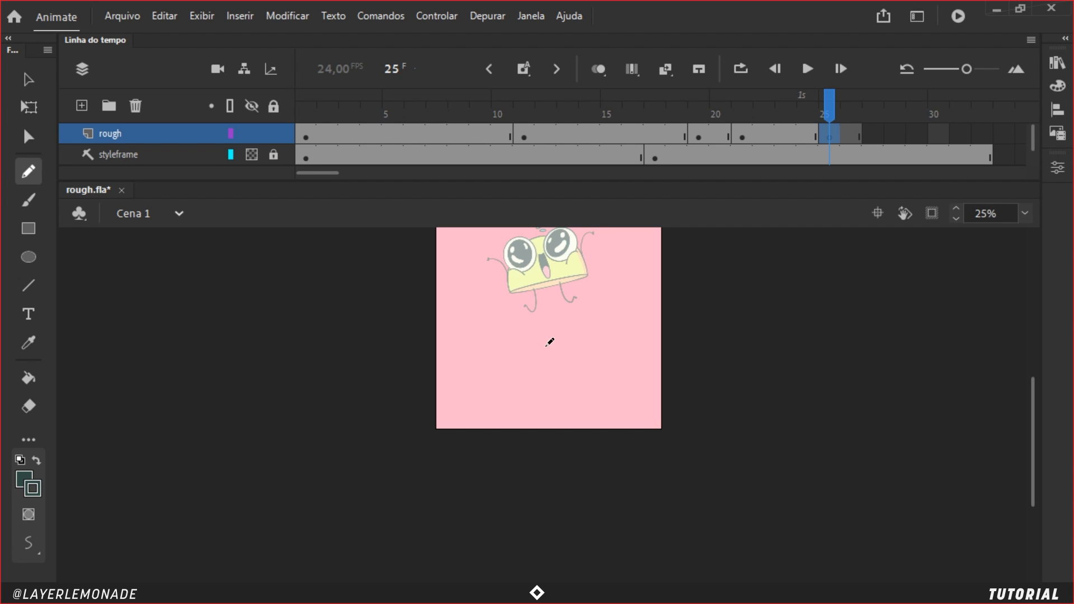
# Step: Check the stretch pose on frame 19, and sketch a tall, narrow body with a rounded head and flat base on frame 25
pyautogui.click(695, 136)
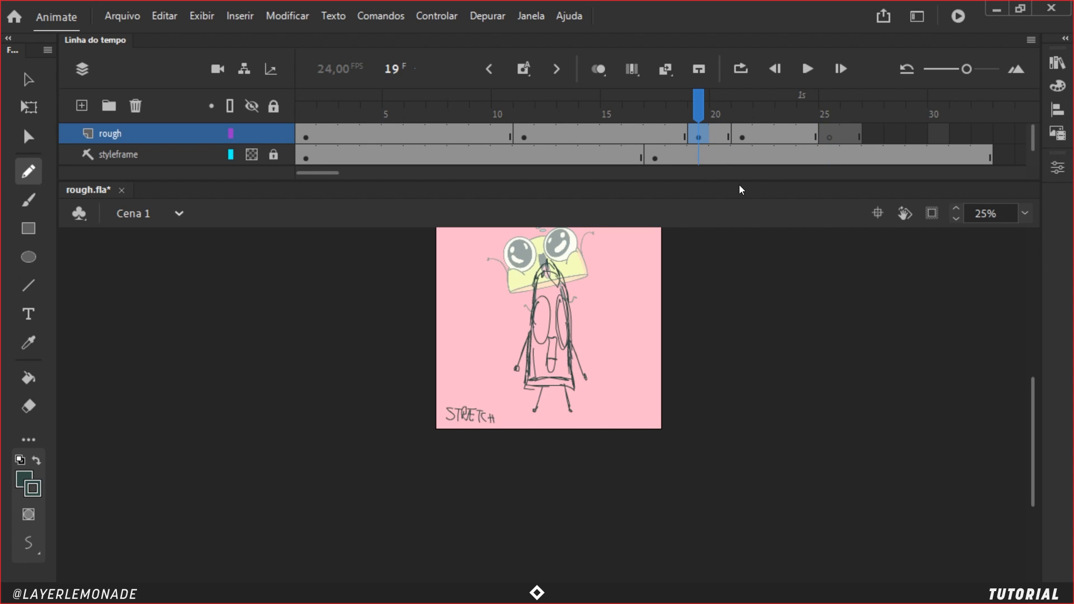
pyautogui.click(830, 135)
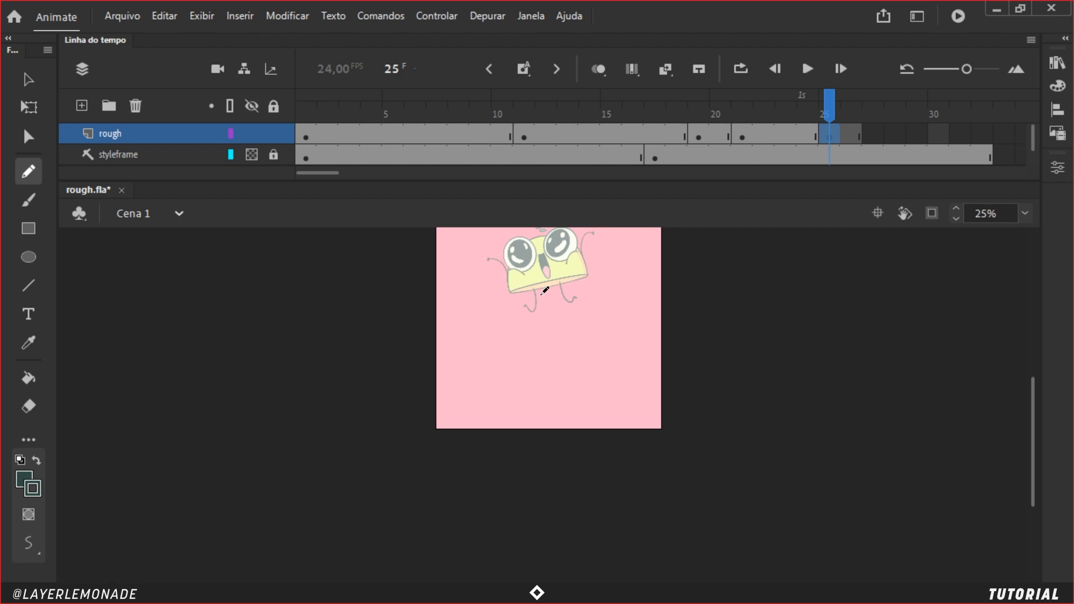
pyautogui.moveTo(533, 274); pyautogui.dragTo(526, 360)
pyautogui.moveTo(533, 273); pyautogui.dragTo(564, 277)
pyautogui.moveTo(536, 284)
pyautogui.mouseDown()
pyautogui.moveTo(546, 262)
pyautogui.moveTo(556, 266)
pyautogui.mouseUp()
pyautogui.moveTo(560, 267); pyautogui.dragTo(571, 327)
pyautogui.moveTo(566, 290); pyautogui.dragTo(572, 353)
pyautogui.moveTo(571, 337)
pyautogui.mouseDown()
pyautogui.moveTo(559, 368)
pyautogui.moveTo(531, 370)
pyautogui.moveTo(573, 362)
pyautogui.moveTo(539, 374)
pyautogui.moveTo(542, 365)
pyautogui.moveTo(530, 402)
pyautogui.mouseUp()
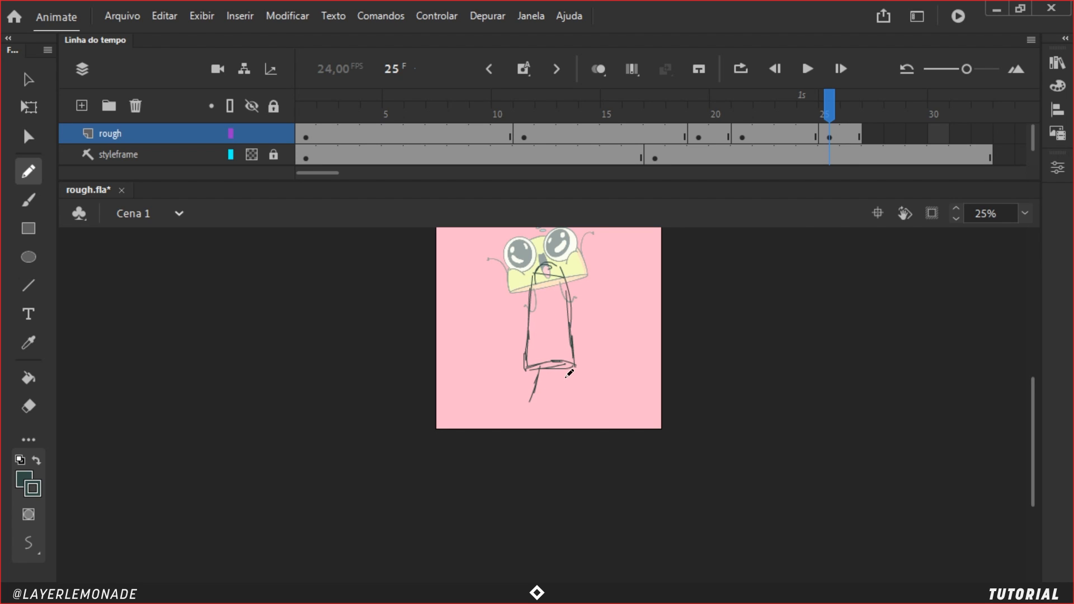
# Step: Add a bent right leg, reinforce the outline, and draw a leaf above the stretched body on frame 25
pyautogui.moveTo(558, 368)
pyautogui.mouseDown()
pyautogui.moveTo(562, 355)
pyautogui.moveTo(568, 385)
pyautogui.mouseUp()
pyautogui.moveTo(527, 355)
pyautogui.mouseDown()
pyautogui.moveTo(527, 275)
pyautogui.moveTo(534, 292)
pyautogui.moveTo(541, 261)
pyautogui.moveTo(565, 279)
pyautogui.moveTo(571, 337)
pyautogui.mouseUp()
pyautogui.moveTo(553, 259); pyautogui.dragTo(537, 355)
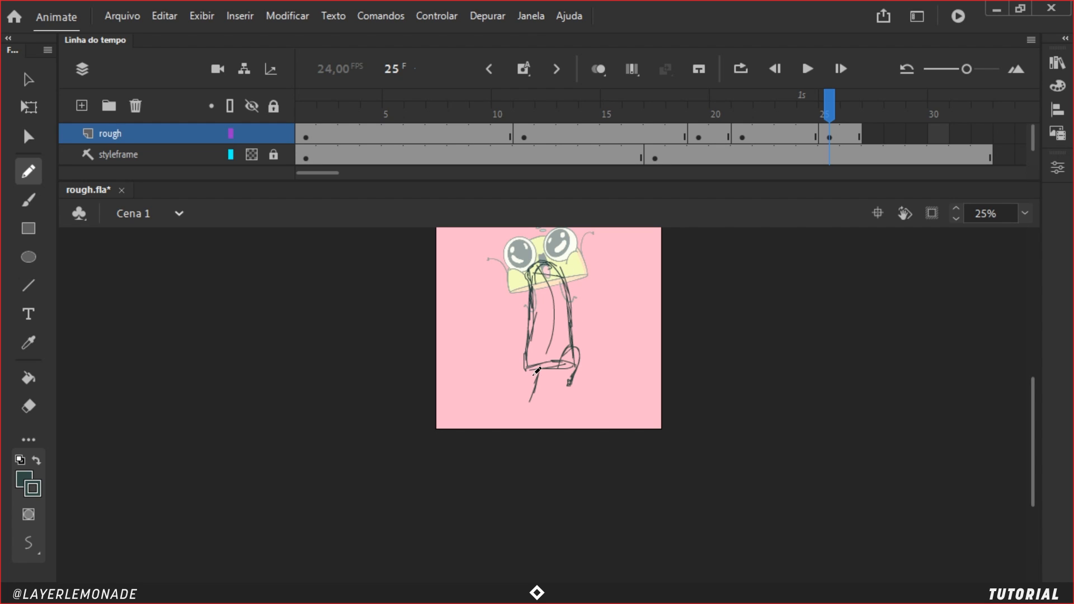
pyautogui.hotkey('ctrl', 'z')
pyautogui.moveTo(565, 276)
pyautogui.mouseDown()
pyautogui.moveTo(546, 319)
pyautogui.moveTo(545, 275)
pyautogui.mouseUp()
pyautogui.moveTo(545, 276); pyautogui.dragTo(542, 306)
pyautogui.moveTo(543, 306)
pyautogui.mouseDown()
pyautogui.moveTo(549, 275)
pyautogui.moveTo(542, 310)
pyautogui.mouseUp()
pyautogui.moveTo(548, 311); pyautogui.dragTo(552, 302)
# Step: Add raised arms with small hands, two elongated eyes and a long, narrow mouth to the stretched body on frame 25
pyautogui.hotkey('ctrl', '=')
pyautogui.hotkey('ctrl', '=')
pyautogui.hotkey('ctrl', '-')
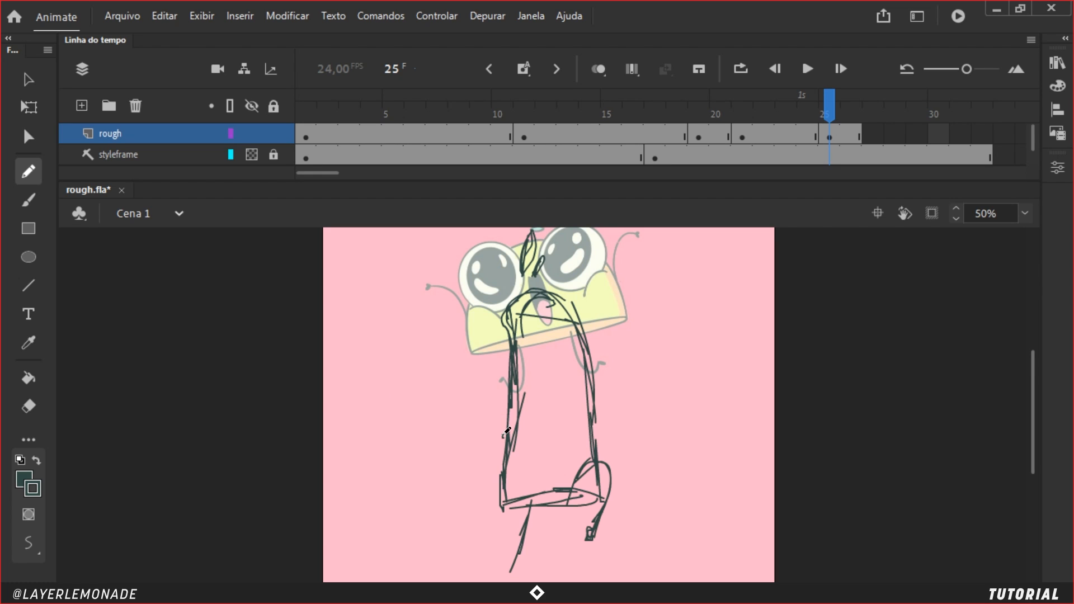
pyautogui.moveTo(504, 437); pyautogui.dragTo(479, 367)
pyautogui.moveTo(480, 403); pyautogui.dragTo(466, 344)
pyautogui.hotkey('ctrl', 'z')
pyautogui.moveTo(507, 435); pyautogui.dragTo(469, 356)
pyautogui.moveTo(590, 408); pyautogui.dragTo(611, 334)
pyautogui.moveTo(611, 314); pyautogui.dragTo(609, 326)
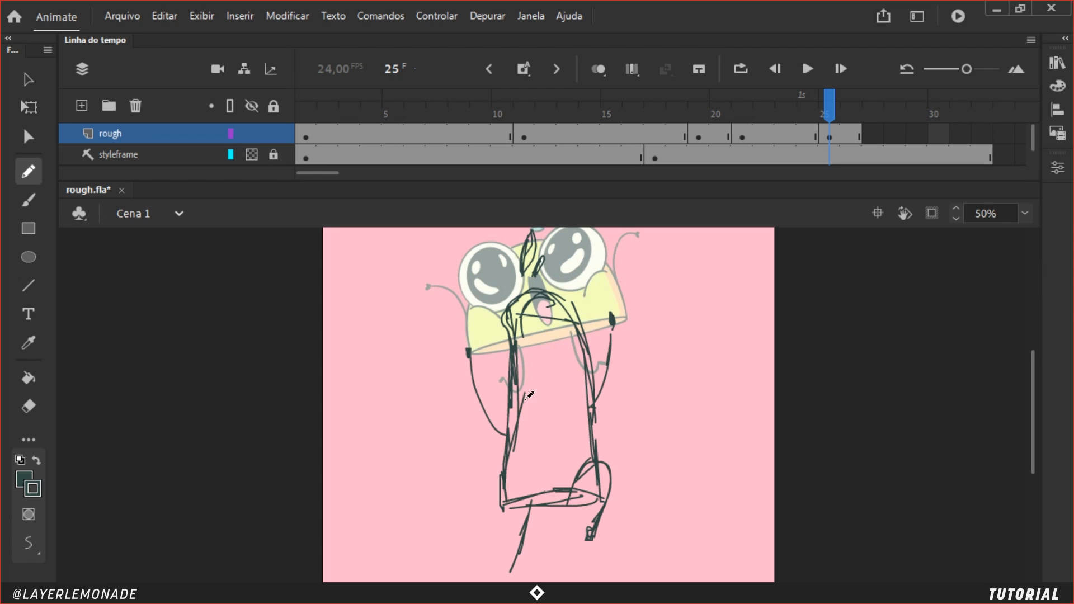
pyautogui.moveTo(540, 405)
pyautogui.mouseDown()
pyautogui.moveTo(528, 358)
pyautogui.moveTo(503, 358)
pyautogui.moveTo(502, 400)
pyautogui.moveTo(540, 398)
pyautogui.moveTo(502, 398)
pyautogui.mouseUp()
pyautogui.moveTo(591, 353)
pyautogui.mouseDown()
pyautogui.moveTo(555, 358)
pyautogui.moveTo(569, 401)
pyautogui.moveTo(558, 469)
pyautogui.moveTo(542, 417)
pyautogui.mouseUp()
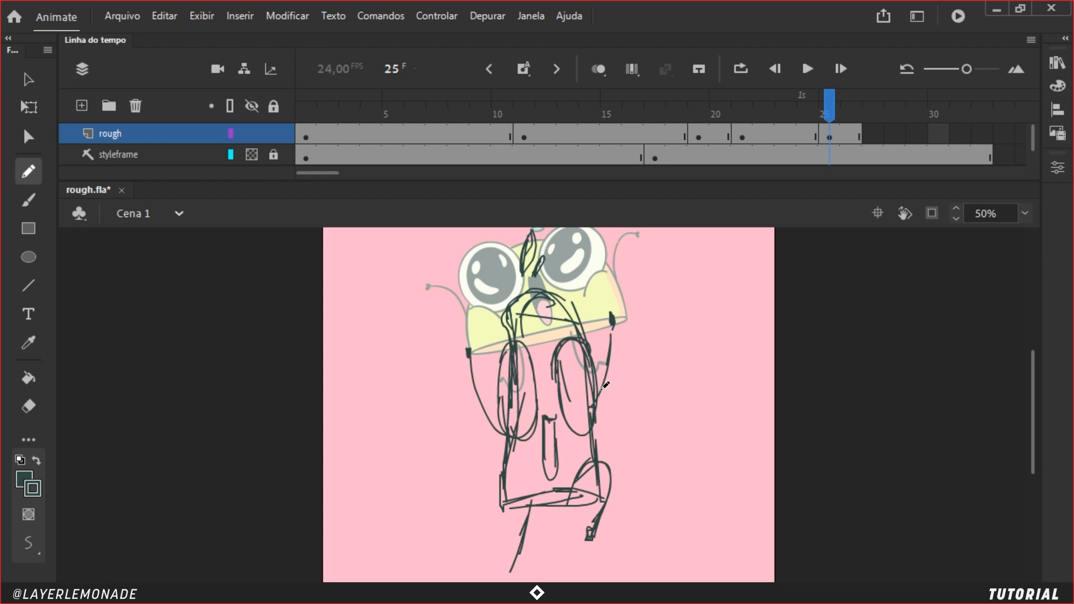
# Step: Select the stretched drawing on frame 25 and narrow its body slightly with Free Transform
pyautogui.press('q')
pyautogui.hotkey('ctrl', '-')
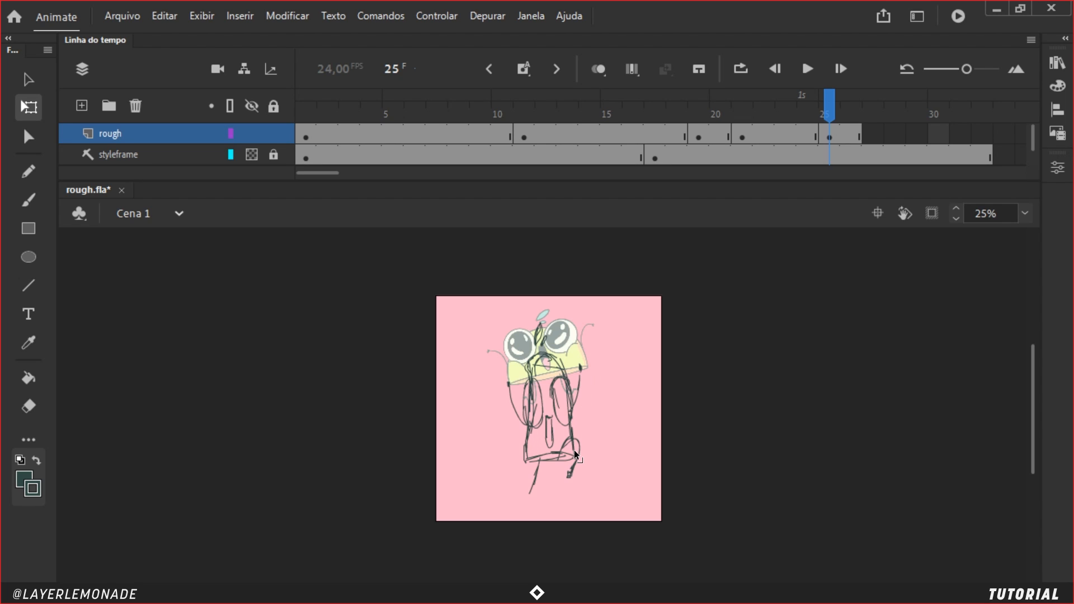
pyautogui.press('v')
pyautogui.moveTo(476, 294)
pyautogui.mouseDown()
pyautogui.moveTo(609, 415)
pyautogui.moveTo(639, 519)
pyautogui.mouseUp()
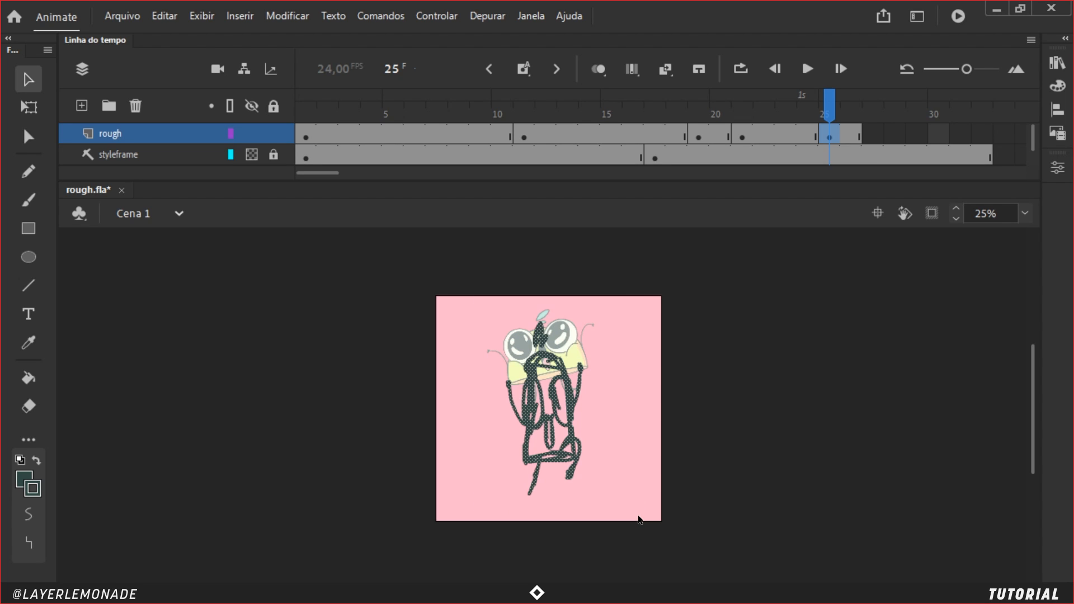
pyautogui.press('q')
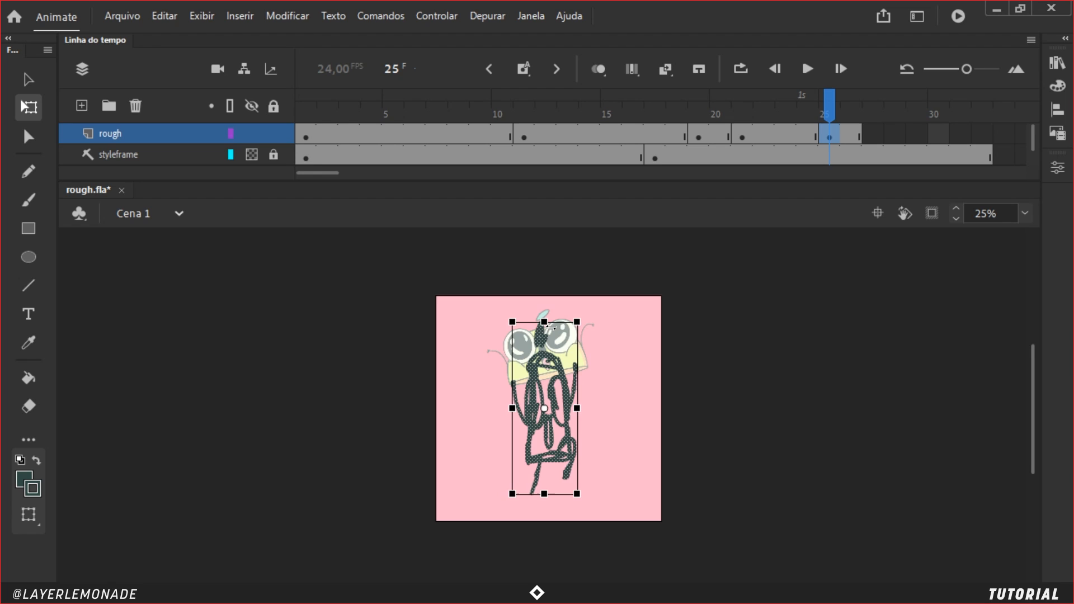
pyautogui.moveTo(545, 321); pyautogui.dragTo(544, 352)
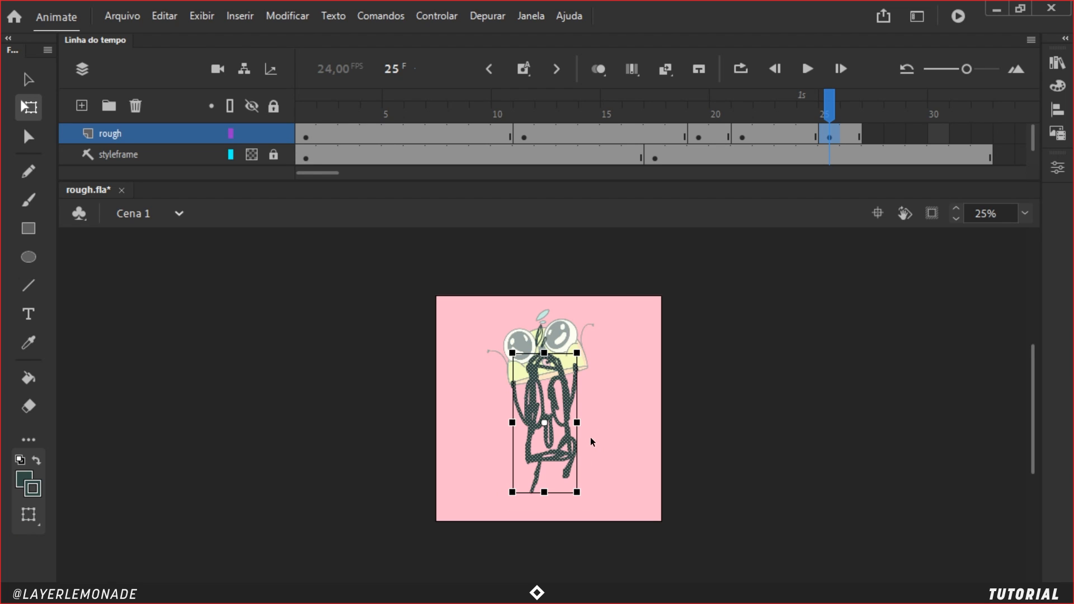
pyautogui.moveTo(578, 421); pyautogui.dragTo(578, 421)
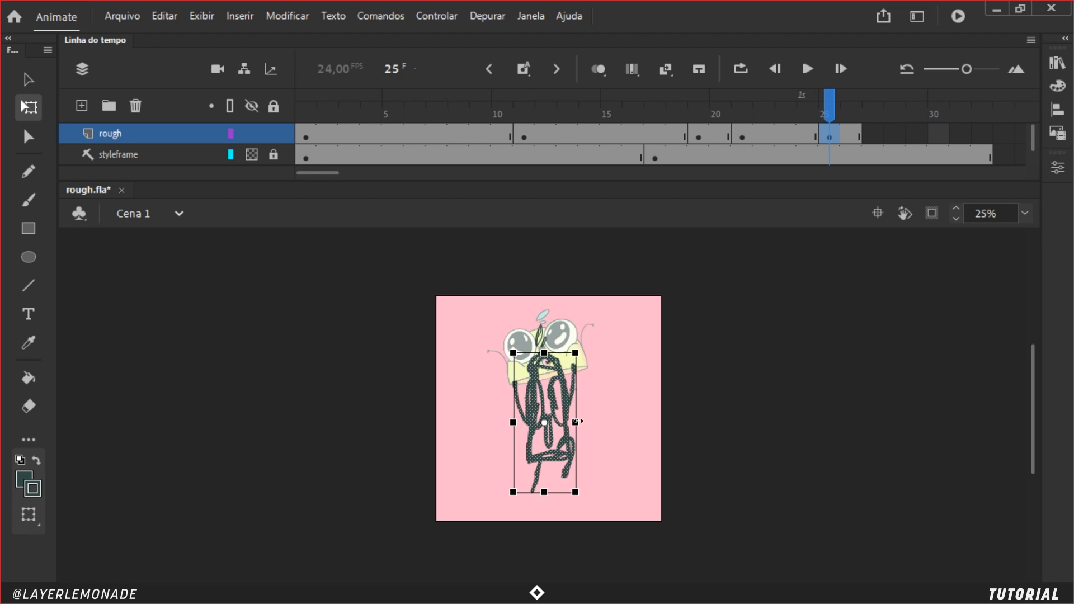
pyautogui.click(592, 422)
# Step: Reselect the stretched body without its leaf and skew its upper end slightly to the left
pyautogui.moveTo(515, 351)
pyautogui.mouseDown()
pyautogui.moveTo(583, 433)
pyautogui.moveTo(590, 495)
pyautogui.mouseUp()
pyautogui.hotkey('ctrl', '1')
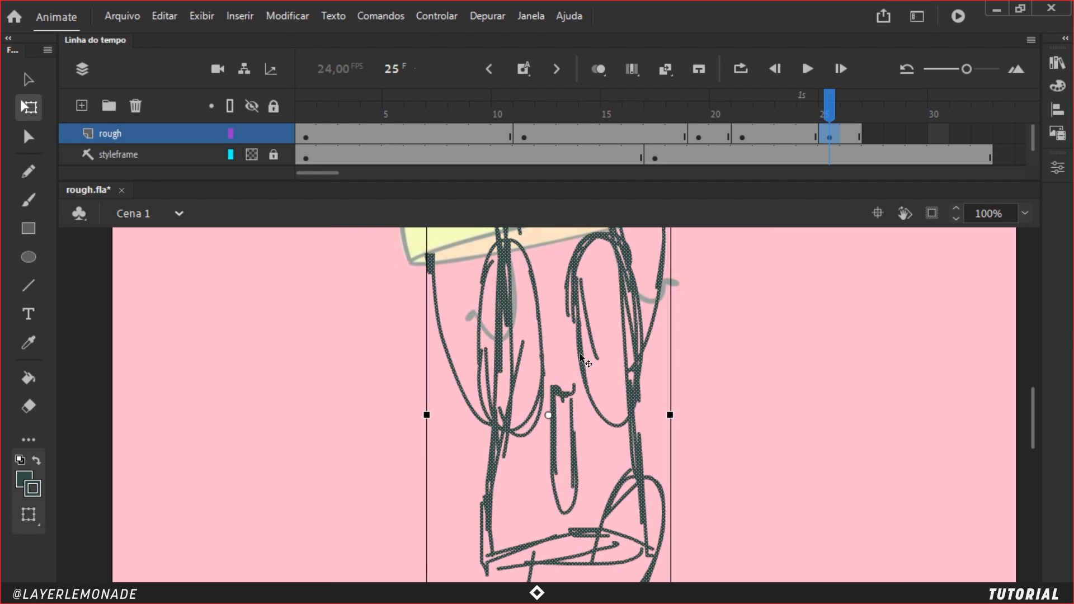
pyautogui.scroll(3, 593, 327)
pyautogui.moveTo(593, 327); pyautogui.dragTo(578, 328)
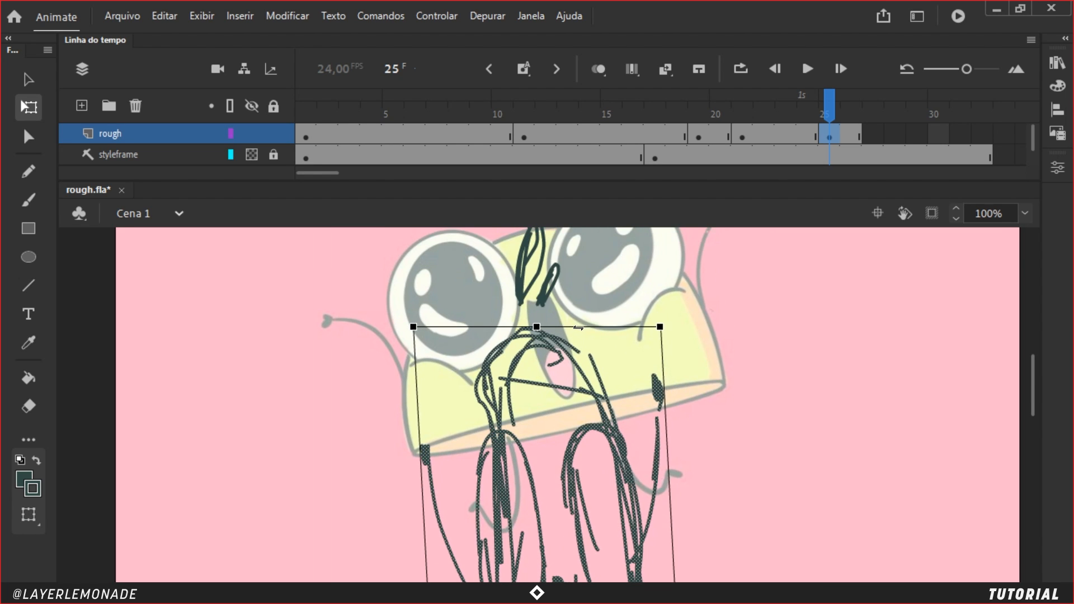
pyautogui.click(582, 336)
pyautogui.hotkey('ctrl', '-')
pyautogui.hotkey('ctrl', '-')
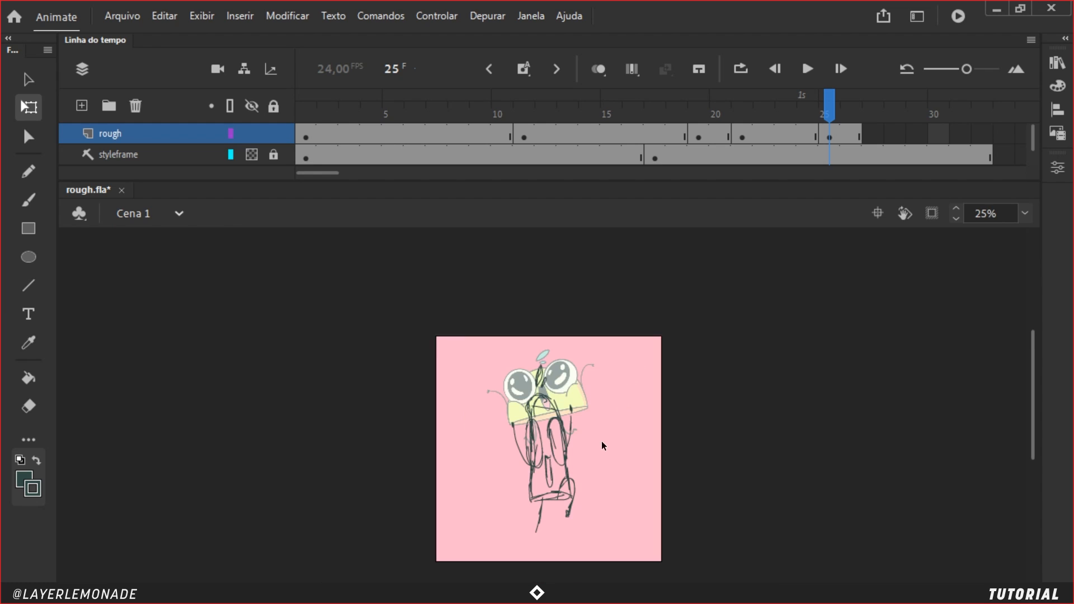
pyautogui.moveTo(598, 443); pyautogui.dragTo(578, 393)
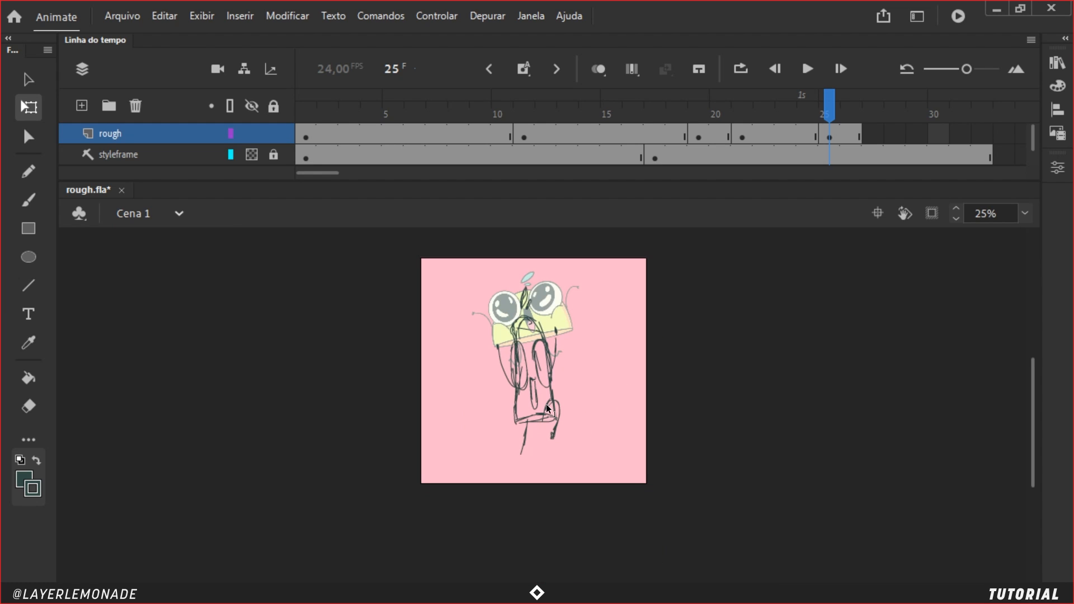
# Step: Check the first frame's pose, and handwrite the label "STR 2" in frame 25's lower-left canvas corner
pyautogui.click(313, 133)
pyautogui.click(829, 135)
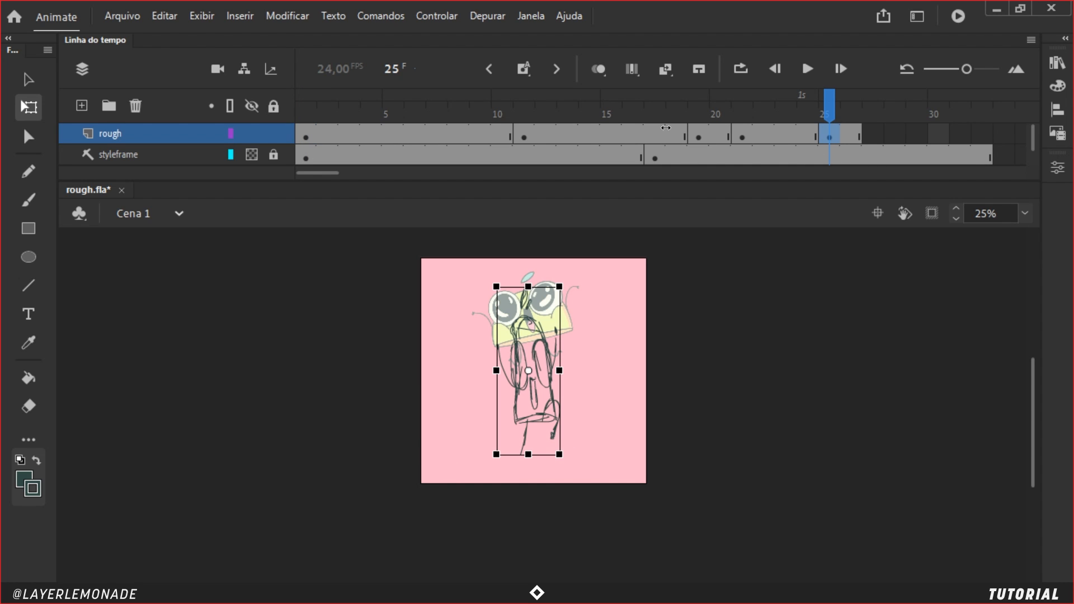
pyautogui.click(895, 408)
pyautogui.hotkey('ctrl', '=')
pyautogui.moveTo(536, 480); pyautogui.dragTo(571, 379)
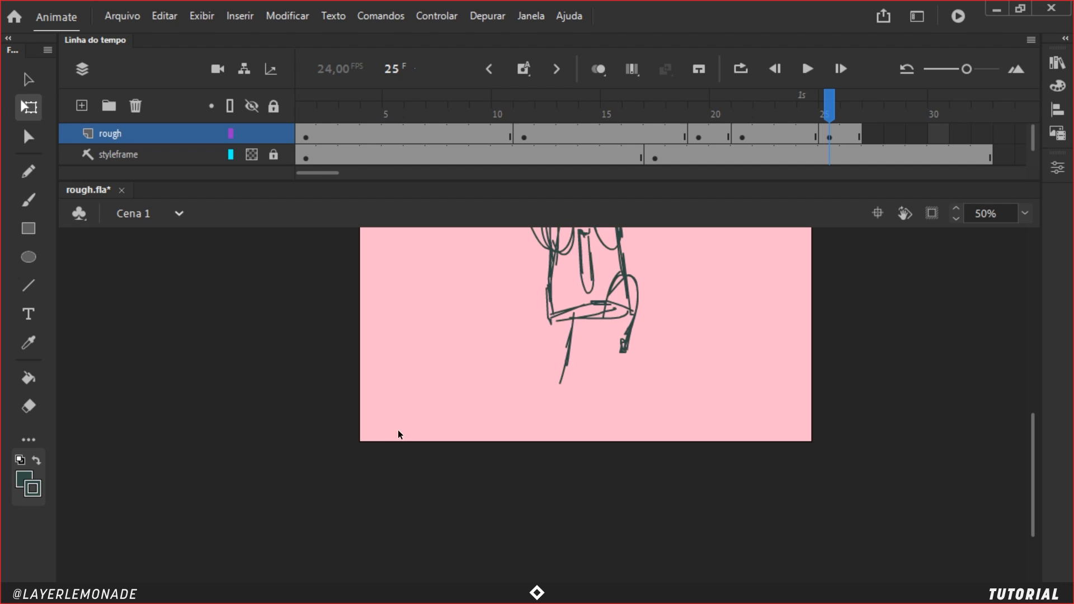
pyautogui.press('y')
pyautogui.moveTo(385, 409); pyautogui.dragTo(378, 420)
pyautogui.moveTo(386, 409); pyautogui.dragTo(396, 409)
pyautogui.moveTo(390, 409); pyautogui.dragTo(390, 422)
pyautogui.moveTo(399, 423); pyautogui.dragTo(410, 423)
pyautogui.moveTo(423, 411); pyautogui.dragTo(441, 421)
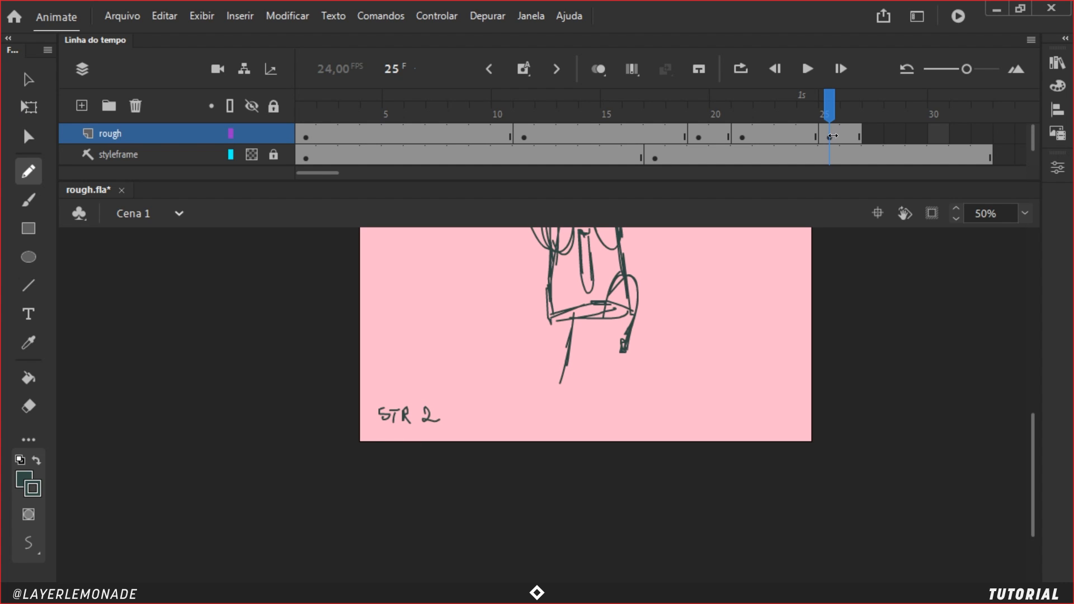
# Step: Hold the STR 2 pose through frame 31 and add a cleared rough keyframe on frame 32, extended to frame 34
pyautogui.click(832, 136)
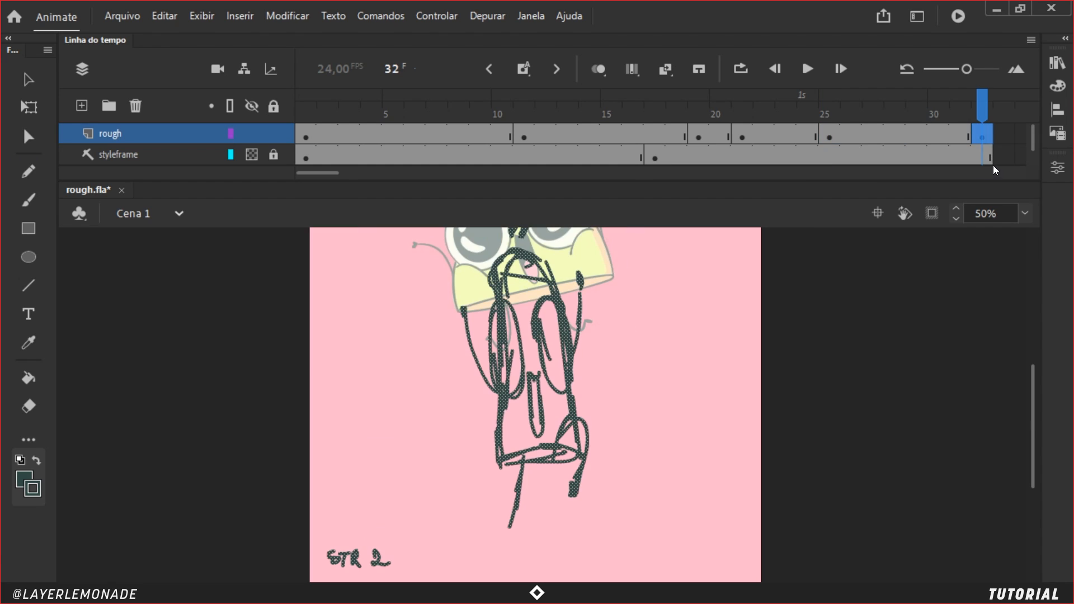
pyautogui.press('Delete')
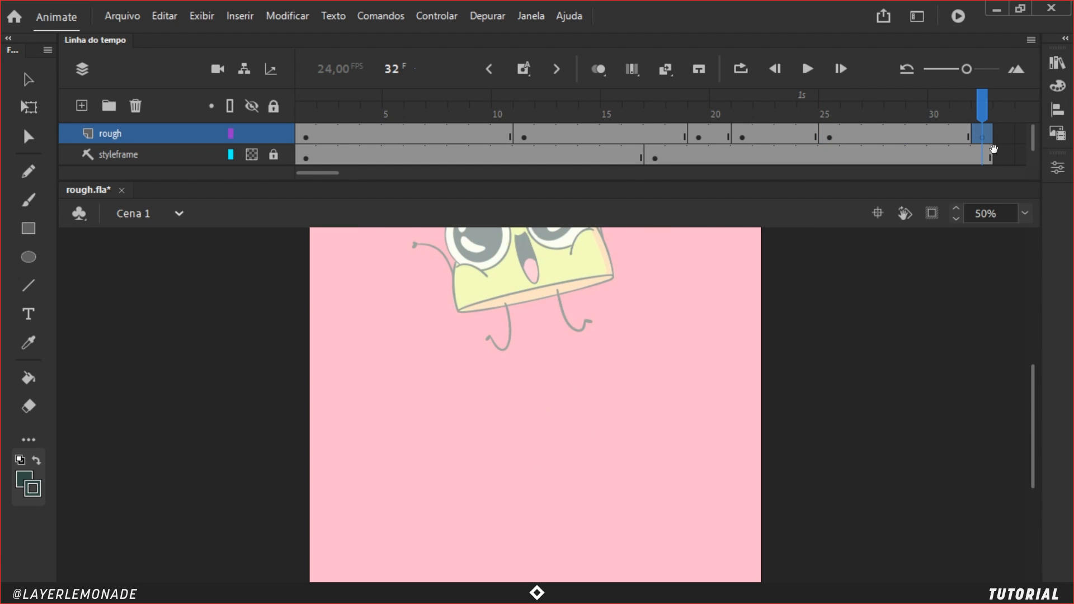
pyautogui.press('F5')
pyautogui.press('F5')
# Step: With onion skinning on, add the standing style frame as a styleframe keyframe on frame 33 and extend its hold
pyautogui.hotkey('alt', 'shift', 'o')
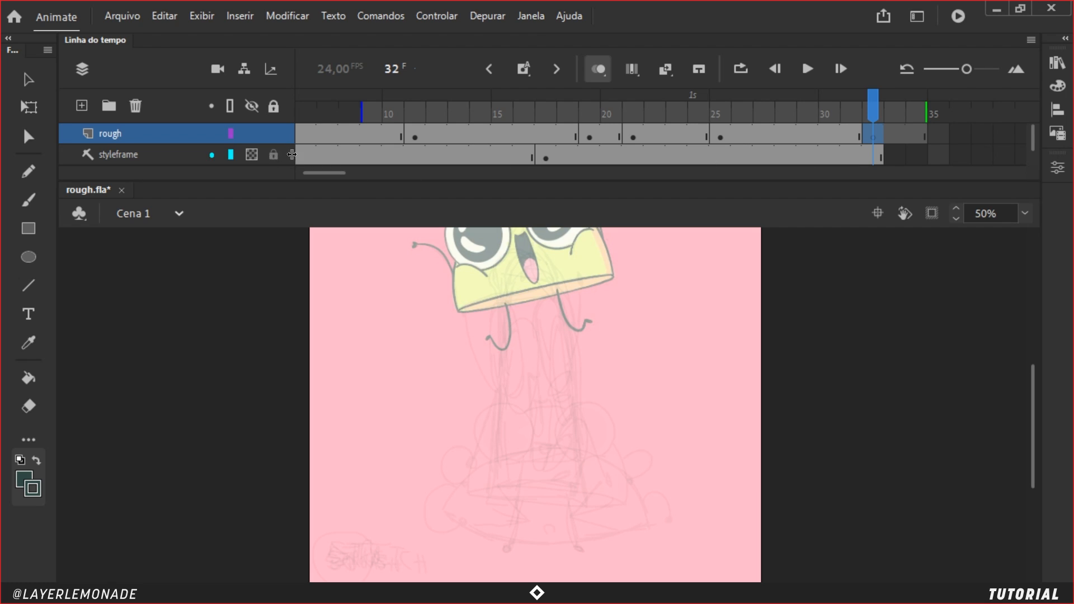
pyautogui.click(499, 152)
pyautogui.click(892, 161)
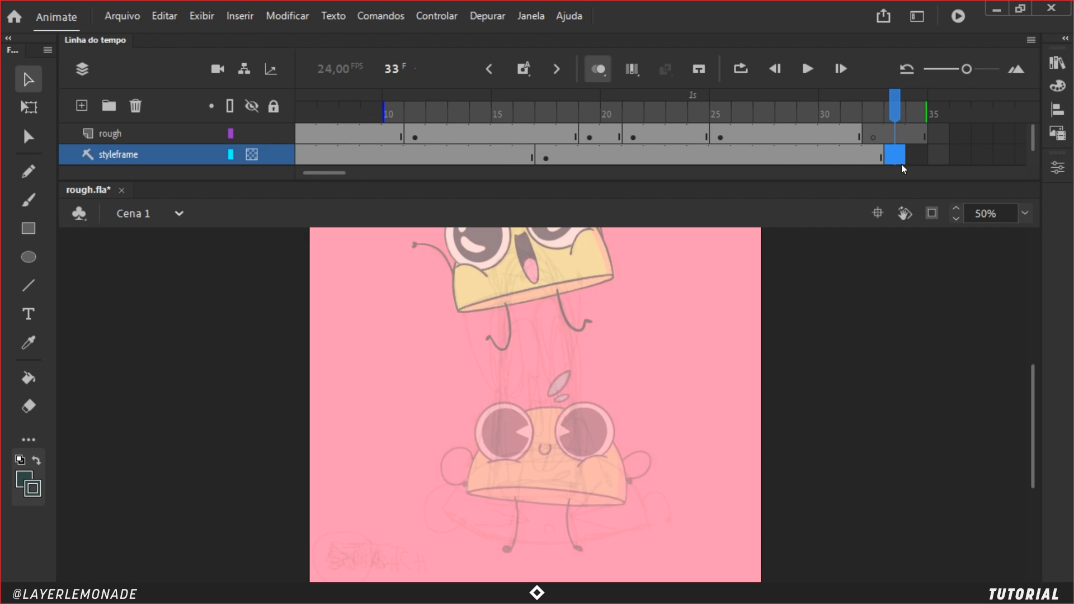
pyautogui.press('F6')
pyautogui.moveTo(901, 158); pyautogui.dragTo(930, 167)
pyautogui.hotkey('ctrl', 'z')
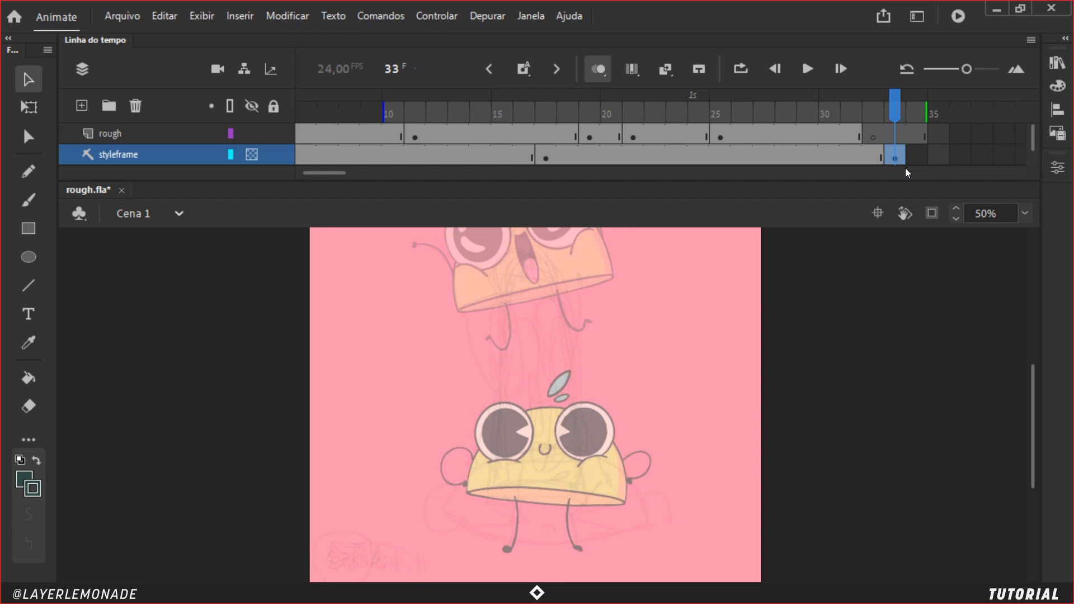
pyautogui.moveTo(906, 165); pyautogui.dragTo(944, 164)
pyautogui.click(873, 134)
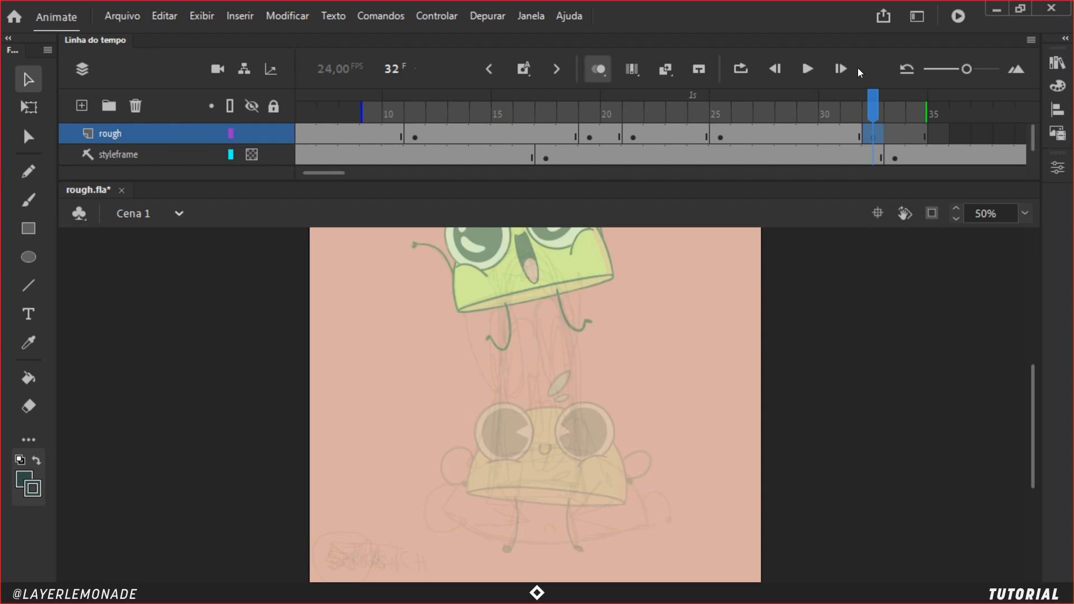
# Step: Turn off onion skinning and shift the standing style frame's keyframe to frame 32
pyautogui.click(598, 69)
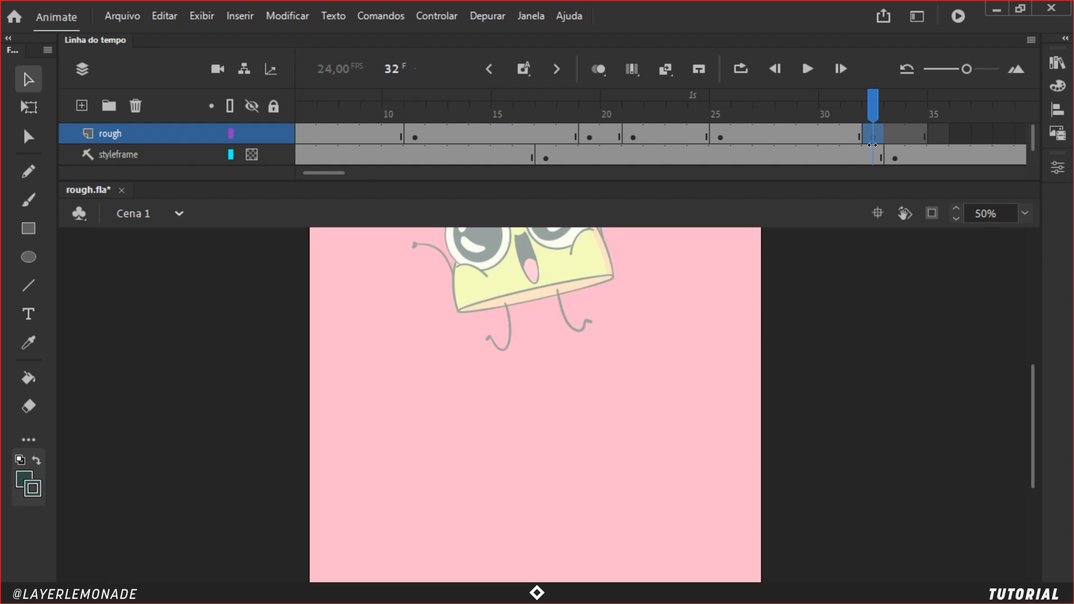
pyautogui.moveTo(870, 109)
pyautogui.mouseDown()
pyautogui.moveTo(831, 114)
pyautogui.moveTo(893, 113)
pyautogui.moveTo(815, 118)
pyautogui.moveTo(866, 120)
pyautogui.mouseUp()
pyautogui.hotkey('ctrl', 'z')
pyautogui.press('F7')
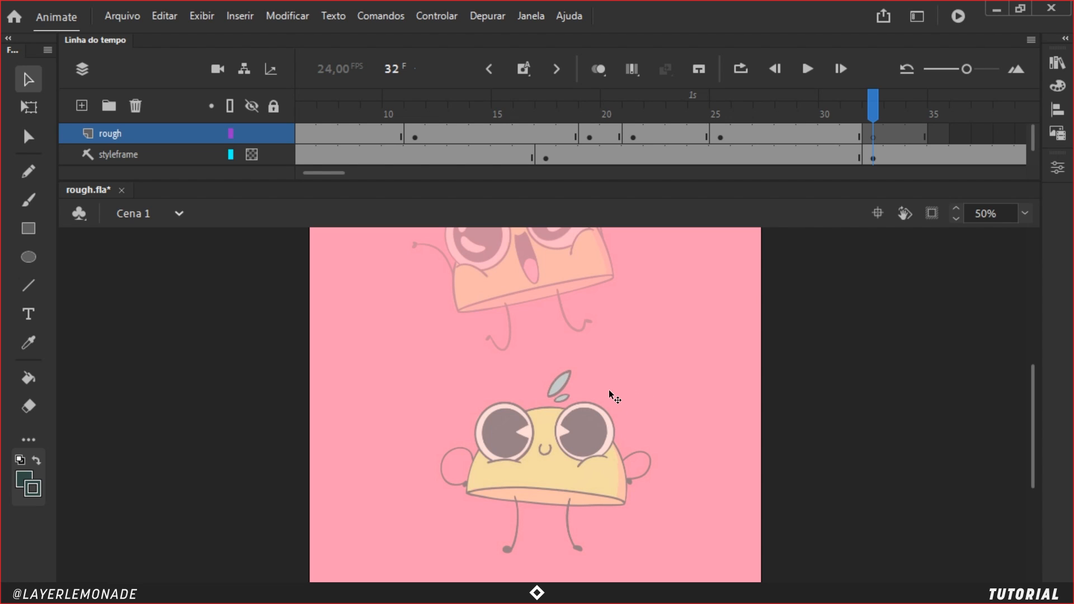
# Step: Draw a wide, squashed body outline with two tightly shut eyes on frame 32, low over the standing style frame
pyautogui.click(880, 125)
pyautogui.hotkey('ctrl', '=')
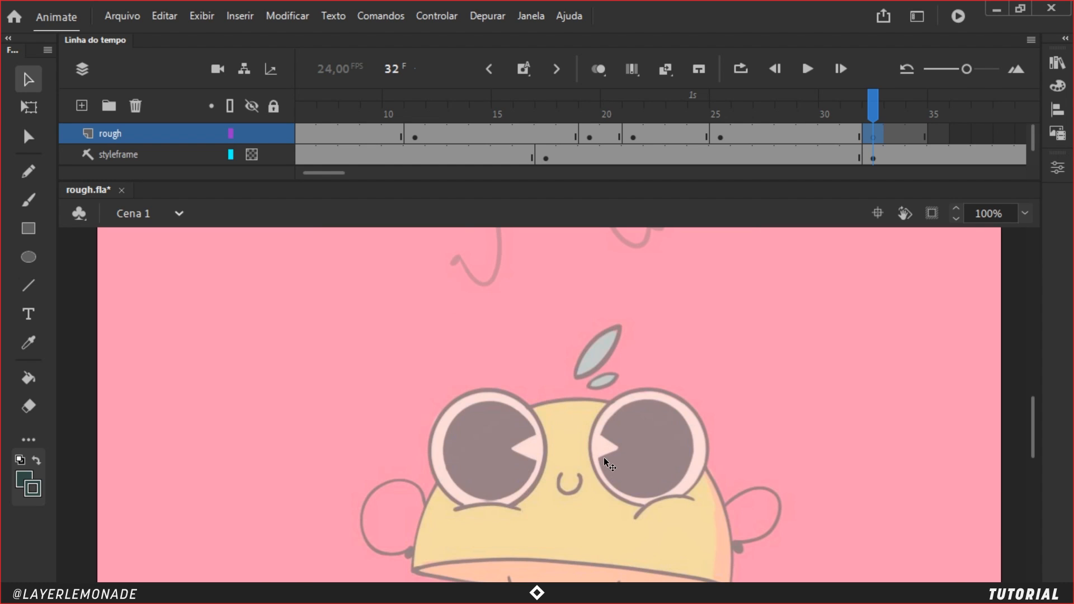
pyautogui.moveTo(652, 513); pyautogui.dragTo(664, 345)
pyautogui.press('q')
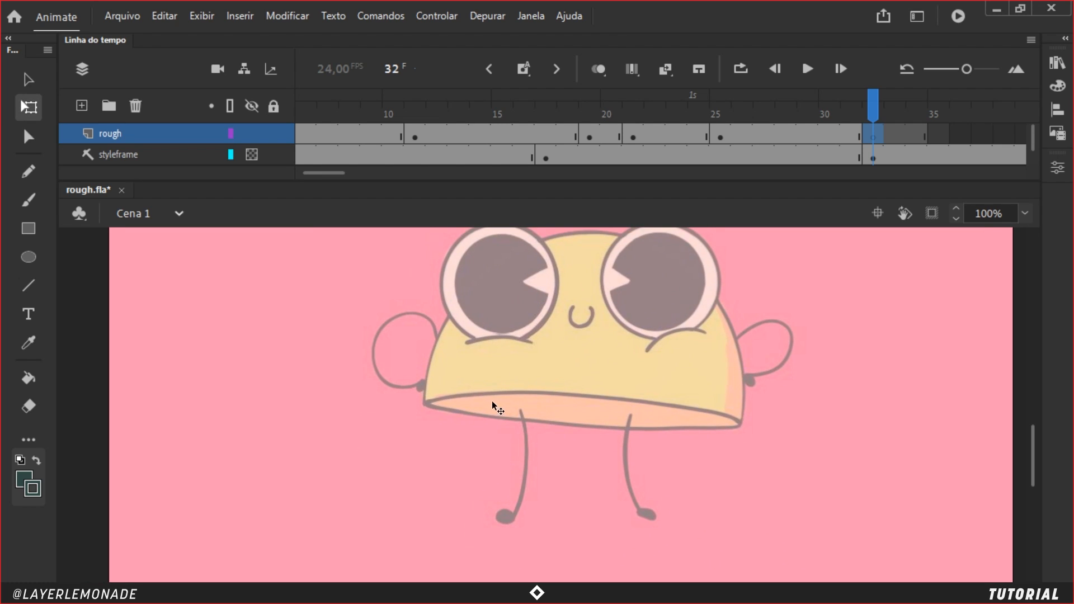
pyautogui.press('y')
pyautogui.moveTo(403, 414)
pyautogui.mouseDown()
pyautogui.moveTo(513, 326)
pyautogui.moveTo(504, 327)
pyautogui.moveTo(683, 337)
pyautogui.moveTo(528, 440)
pyautogui.moveTo(536, 457)
pyautogui.moveTo(464, 463)
pyautogui.mouseUp()
pyautogui.moveTo(529, 459)
pyautogui.mouseDown()
pyautogui.moveTo(463, 462)
pyautogui.moveTo(476, 394)
pyautogui.moveTo(510, 445)
pyautogui.moveTo(480, 434)
pyautogui.mouseUp()
pyautogui.moveTo(693, 407)
pyautogui.mouseDown()
pyautogui.moveTo(647, 457)
pyautogui.moveTo(722, 457)
pyautogui.mouseUp()
pyautogui.moveTo(646, 451); pyautogui.dragTo(737, 488)
# Step: Select the squashed body and eyes, flatten them vertically with Free Transform and move them slightly upward
pyautogui.press('v')
pyautogui.moveTo(391, 324); pyautogui.dragTo(813, 527)
pyautogui.moveTo(323, 309)
pyautogui.mouseDown()
pyautogui.moveTo(706, 334)
pyautogui.moveTo(834, 512)
pyautogui.mouseUp()
pyautogui.press('q')
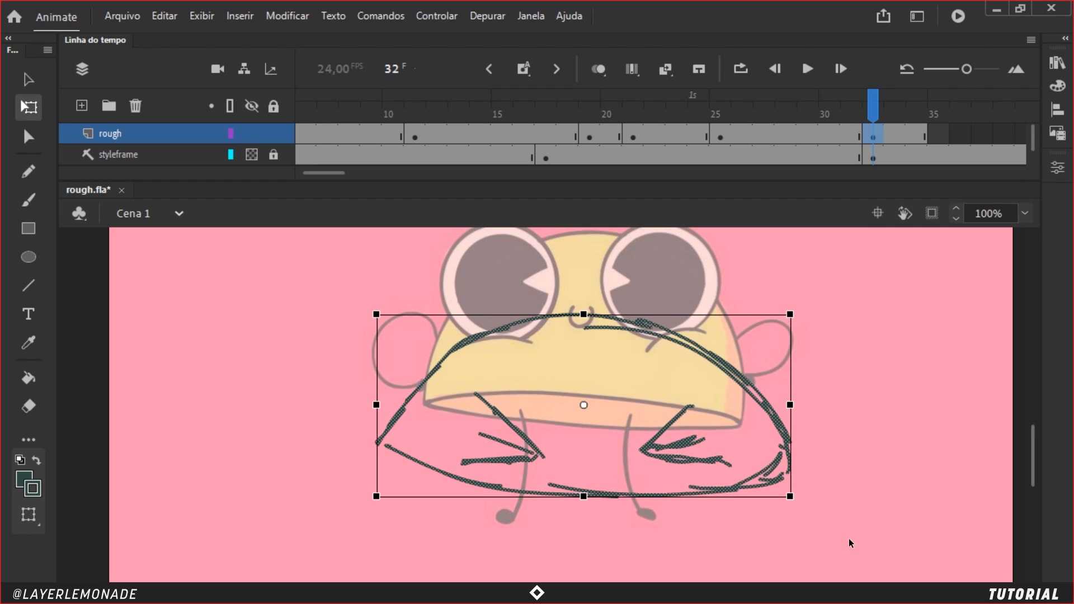
pyautogui.moveTo(583, 314)
pyautogui.mouseDown()
pyautogui.moveTo(583, 330)
pyautogui.moveTo(631, 357)
pyautogui.mouseUp()
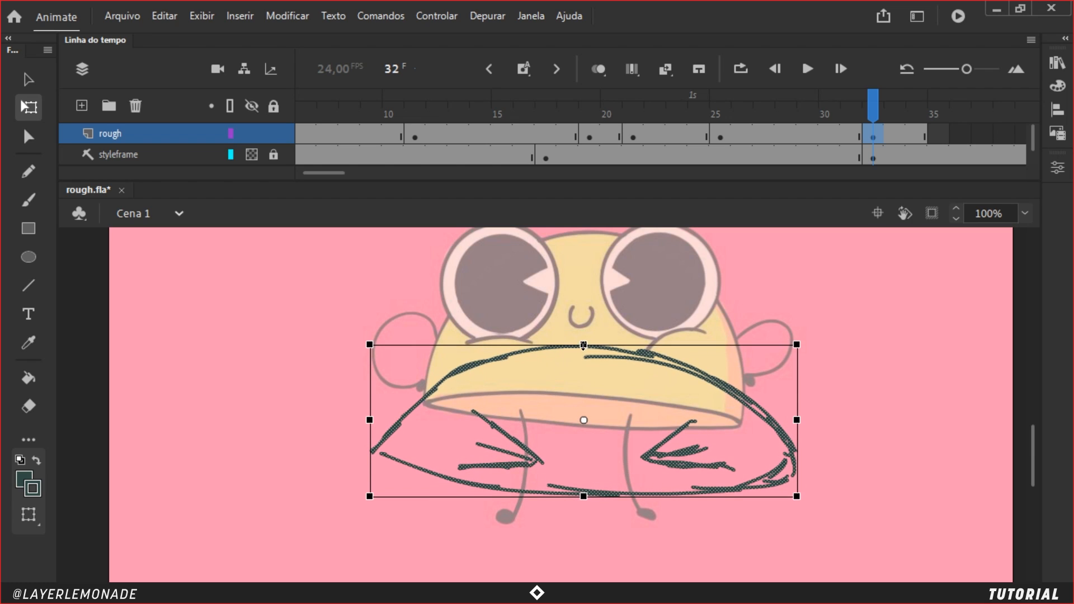
pyautogui.hotkey('ctrl', 'z')
pyautogui.click(665, 424)
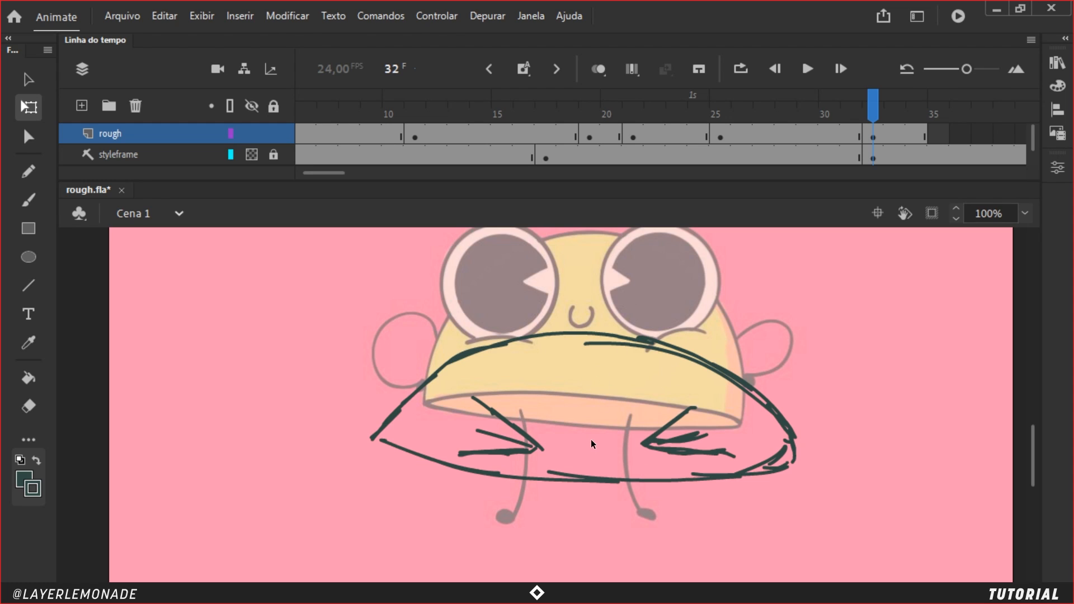
# Step: Add a small V-shaped mouth between the shut eyes and two leaves on the upper part of the squashed body
pyautogui.press('y')
pyautogui.moveTo(588, 451)
pyautogui.mouseDown()
pyautogui.moveTo(592, 465)
pyautogui.moveTo(588, 446)
pyautogui.mouseUp()
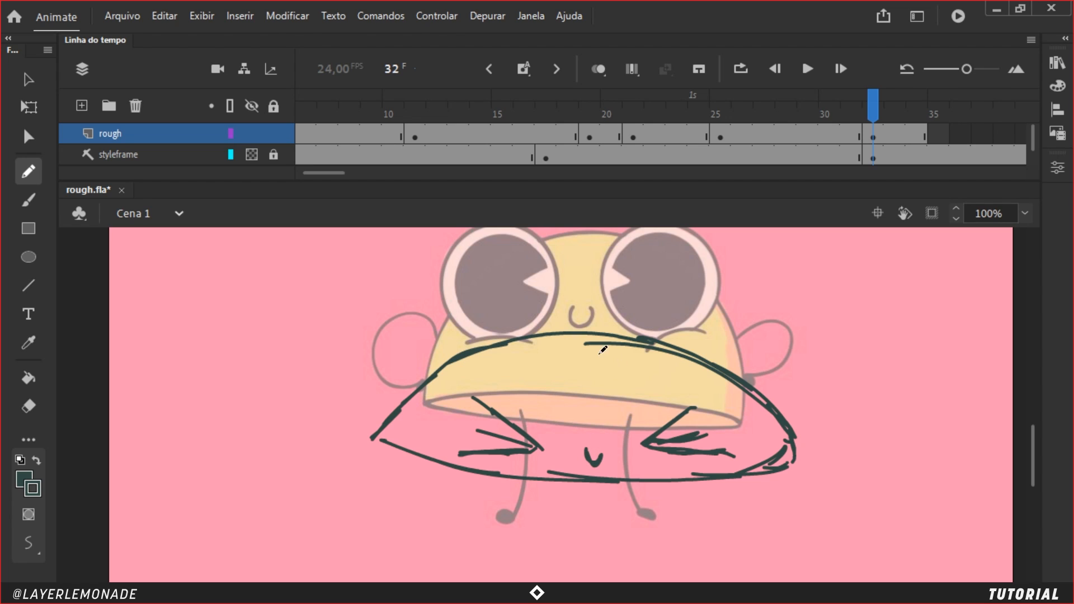
pyautogui.moveTo(603, 351); pyautogui.dragTo(622, 426)
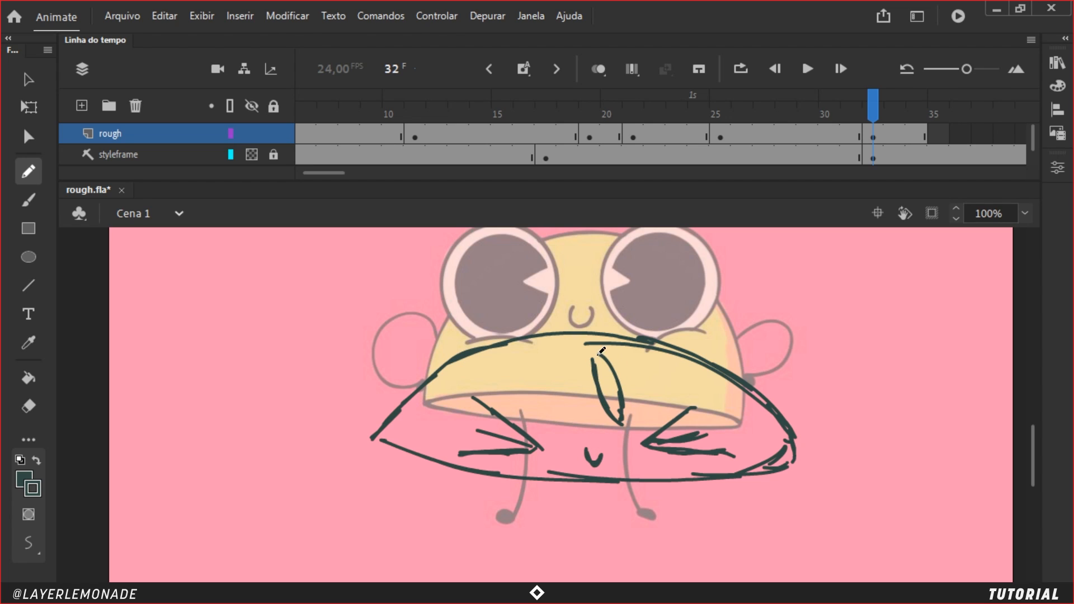
pyautogui.moveTo(570, 354); pyautogui.dragTo(575, 369)
# Step: Draw two small feet over the style frame's feet and join them to the squashed body with short legs
pyautogui.moveTo(637, 512); pyautogui.dragTo(653, 518)
pyautogui.moveTo(512, 514)
pyautogui.mouseDown()
pyautogui.moveTo(497, 521)
pyautogui.moveTo(513, 516)
pyautogui.mouseUp()
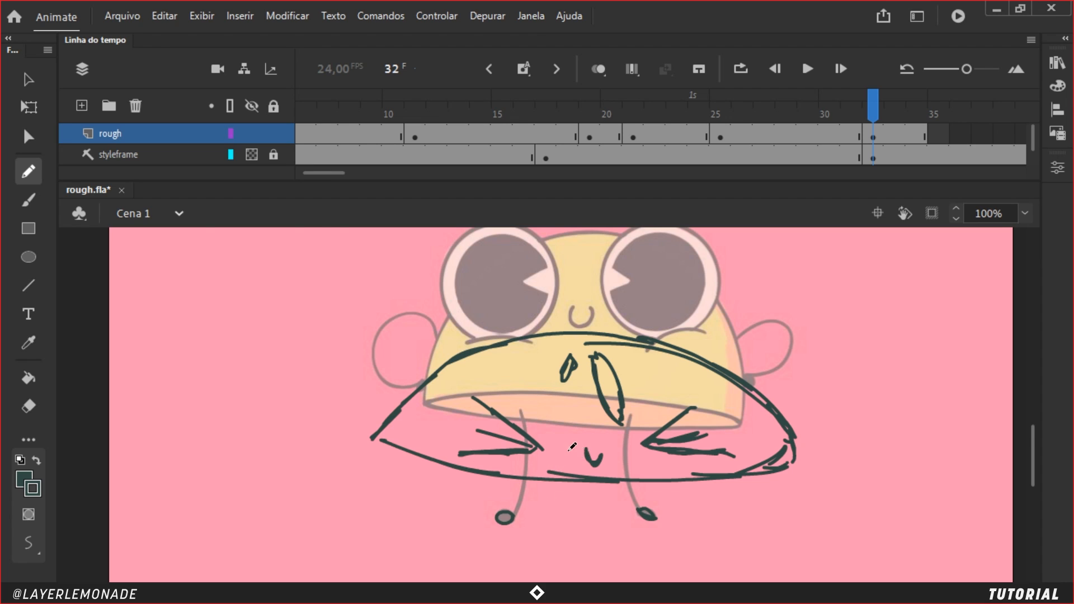
pyautogui.keyDown('ctrl'); pyautogui.click(521, 482); pyautogui.keyUp('ctrl')
pyautogui.moveTo(530, 471)
pyautogui.mouseDown()
pyautogui.moveTo(520, 452)
pyautogui.moveTo(525, 397)
pyautogui.mouseUp()
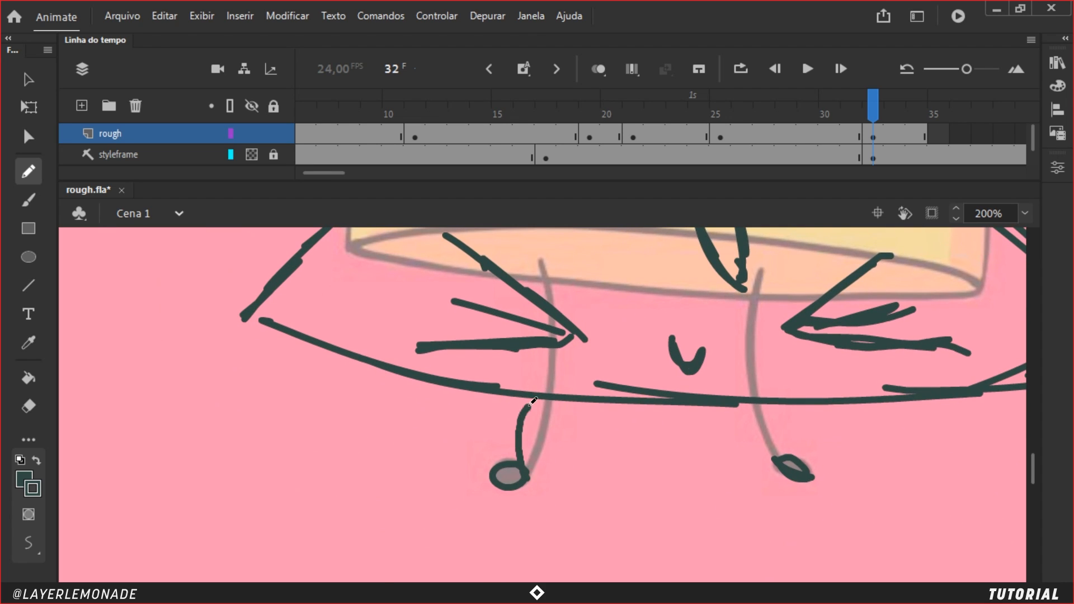
pyautogui.hotkey('ctrl', '-')
pyautogui.hotkey('ctrl', '-')
# Step: Reinforce the squashed body's outline and add a short raised arm with a small hand on each side
pyautogui.moveTo(667, 384); pyautogui.dragTo(666, 395)
pyautogui.moveTo(457, 391)
pyautogui.mouseDown()
pyautogui.moveTo(505, 413)
pyautogui.moveTo(562, 417)
pyautogui.moveTo(674, 398)
pyautogui.mouseUp()
pyautogui.moveTo(462, 370); pyautogui.dragTo(532, 336)
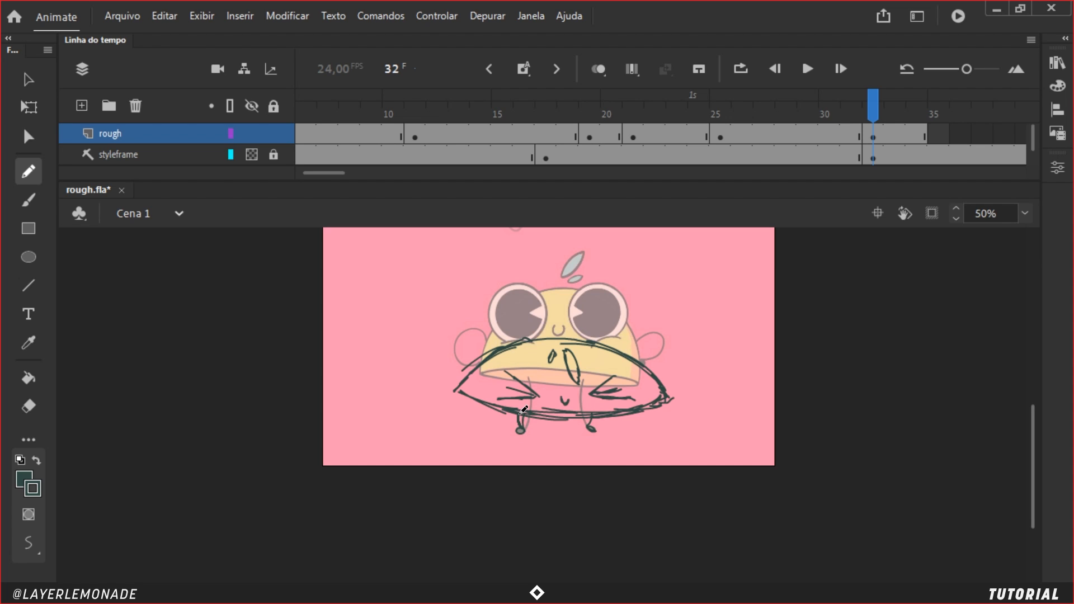
pyautogui.moveTo(465, 373); pyautogui.dragTo(463, 339)
pyautogui.moveTo(649, 373); pyautogui.dragTo(664, 340)
# Step: Extend the rough layer to frame 36 and add a cleared keyframe on frame 35 after the landing squash
pyautogui.click(874, 134)
pyautogui.press('F5')
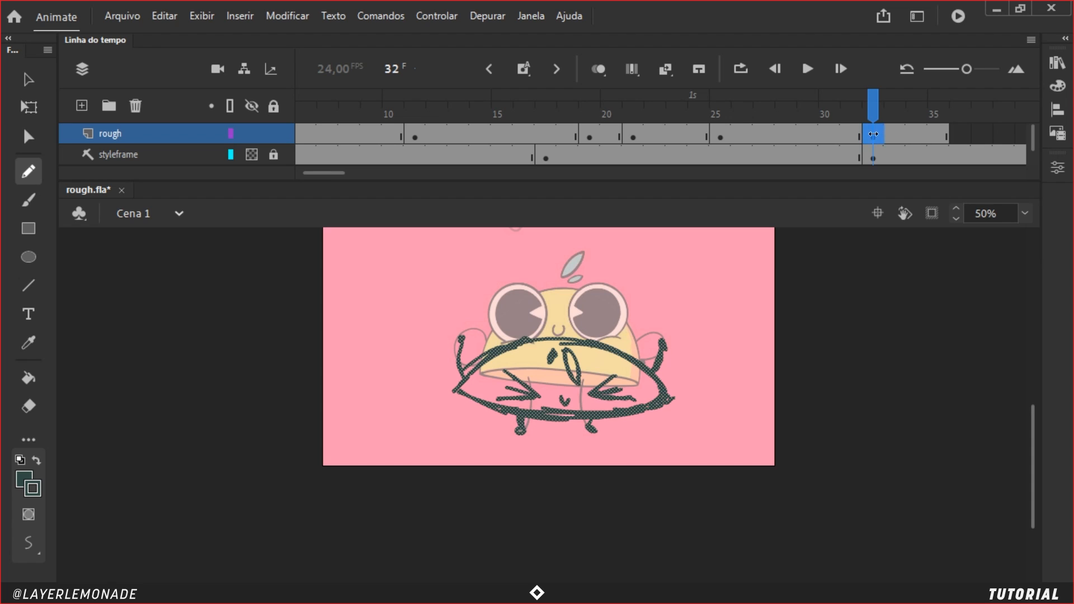
pyautogui.click(940, 134)
pyautogui.press('F5')
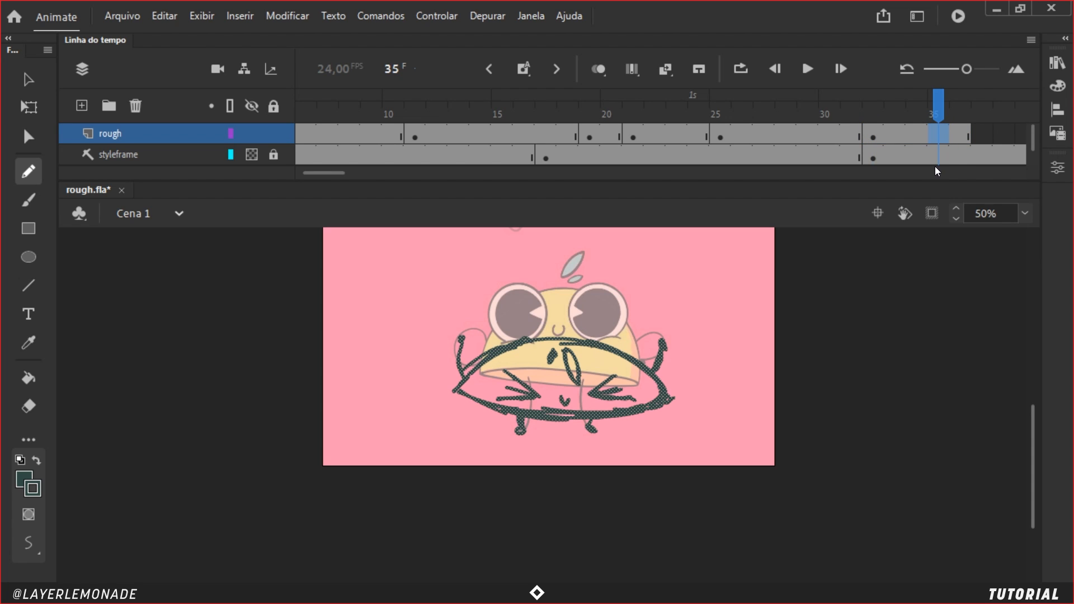
pyautogui.press('F6')
pyautogui.press('Delete')
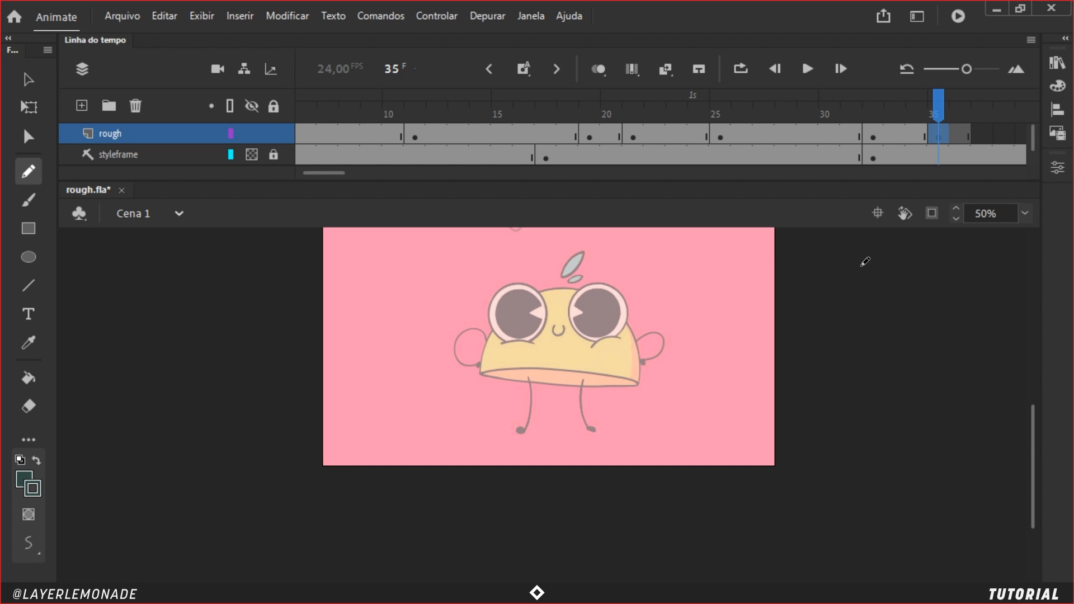
# Step: Inspect the standing pose held at the start of the rough layer
pyautogui.hotkey('ctrl', '=')
pyautogui.hotkey('ctrl', '-')
pyautogui.hotkey('ctrl', '-')
pyautogui.click(328, 142)
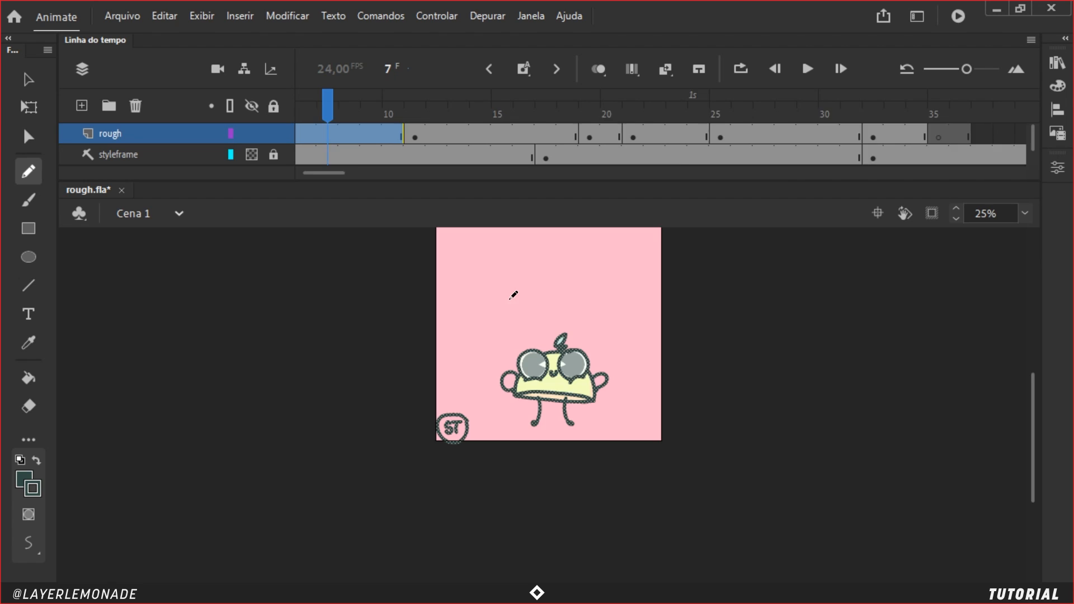
pyautogui.hotkey('ctrl', 'z')
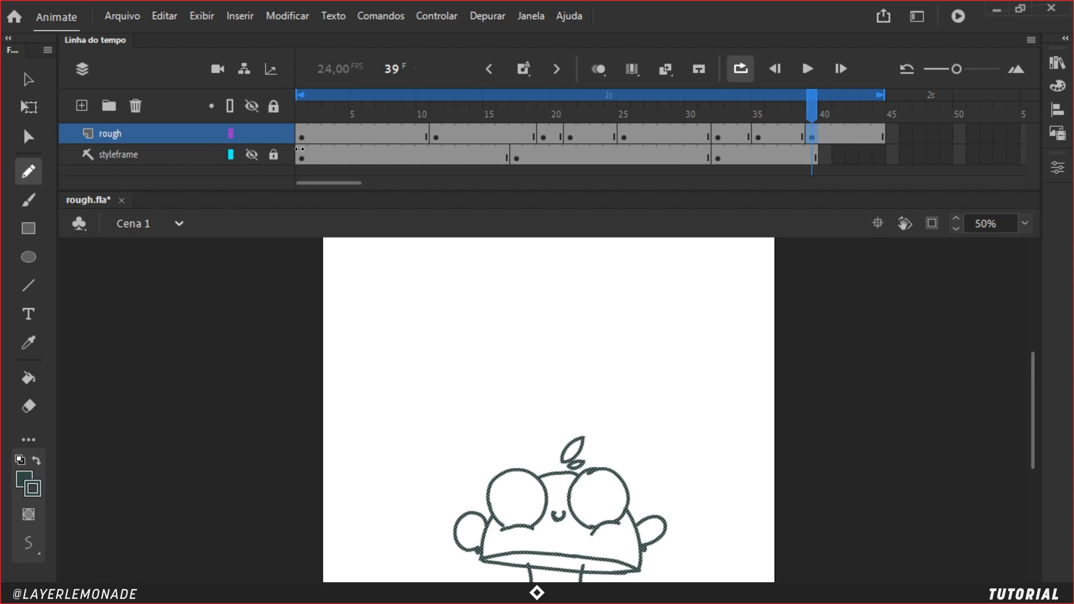
# Step: Play back the looped rough animation and stop at the final standing pose on frame 39
pyautogui.keyDown('shift'); pyautogui.click(255, 155); pyautogui.keyUp('shift')
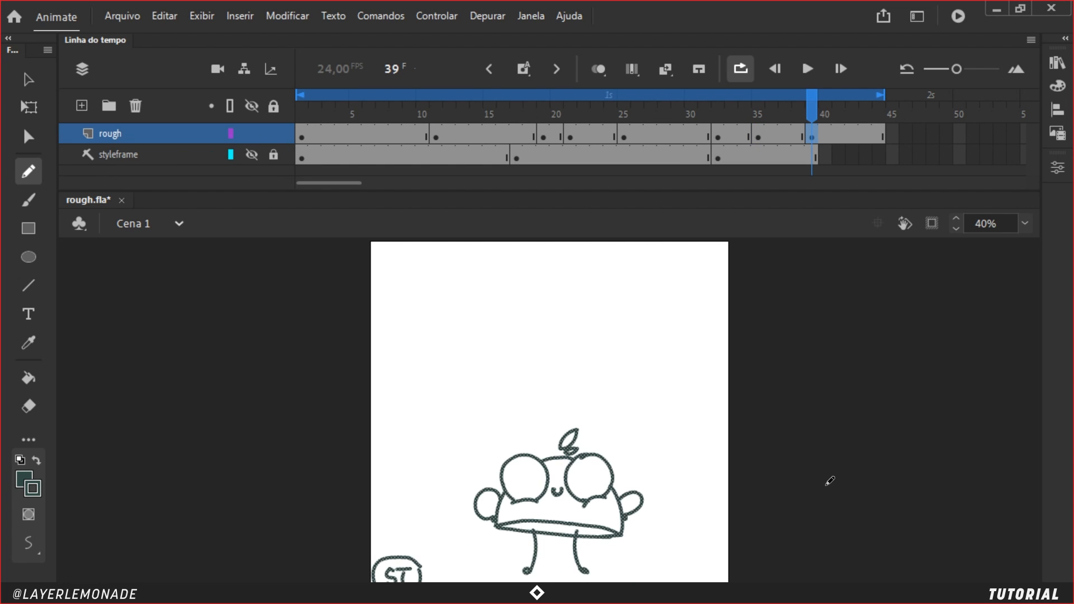
pyautogui.click(808, 68)
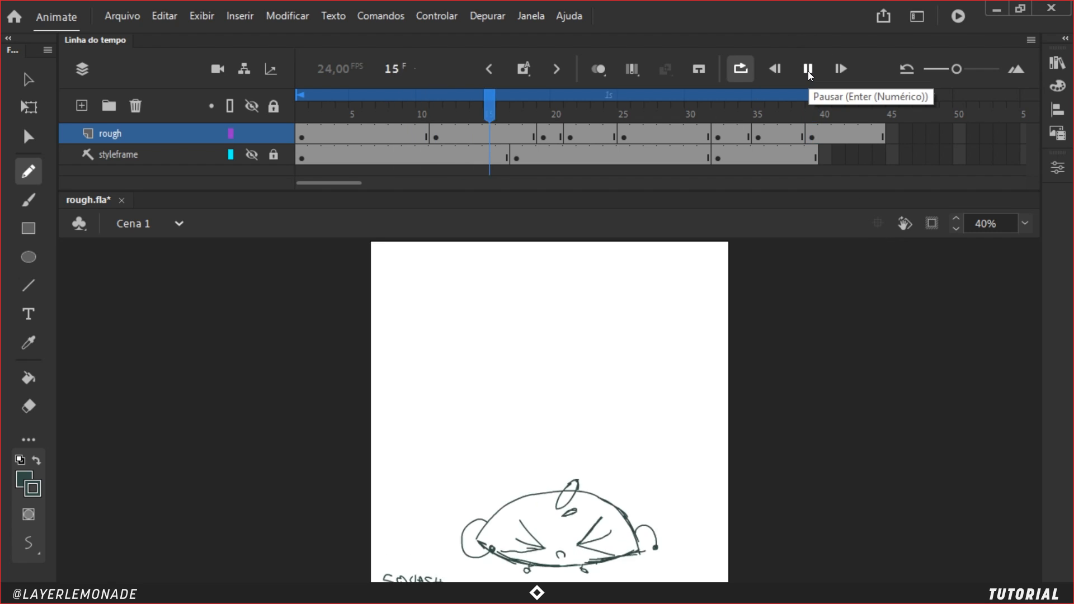
pyautogui.click(816, 115)
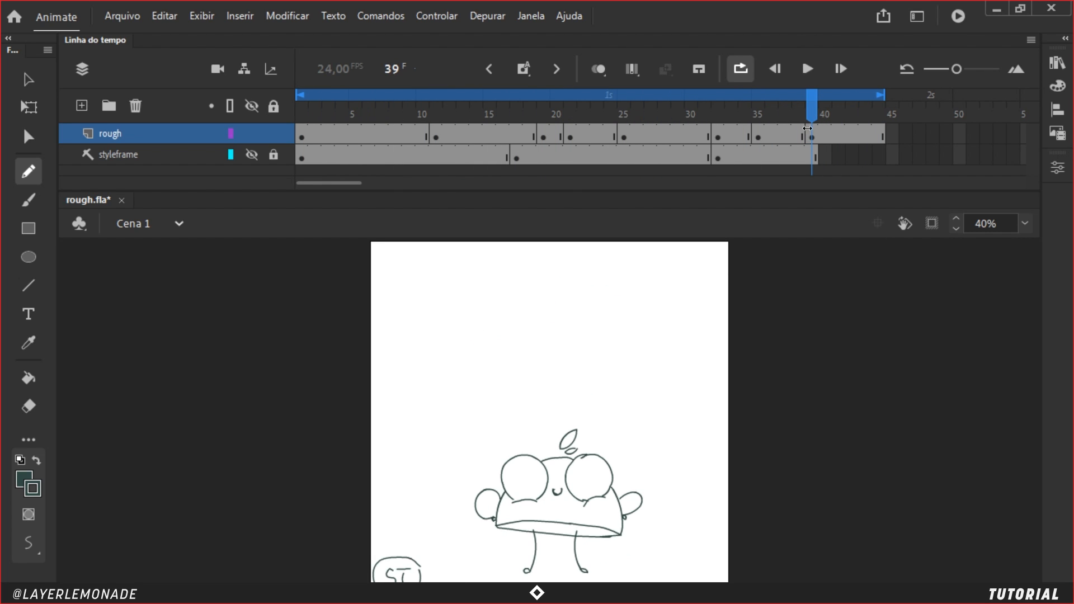
# Step: Extend the airborne pose that starts on frame 21 by four frames, holding it through frame 28
pyautogui.press('v')
pyautogui.click(570, 134)
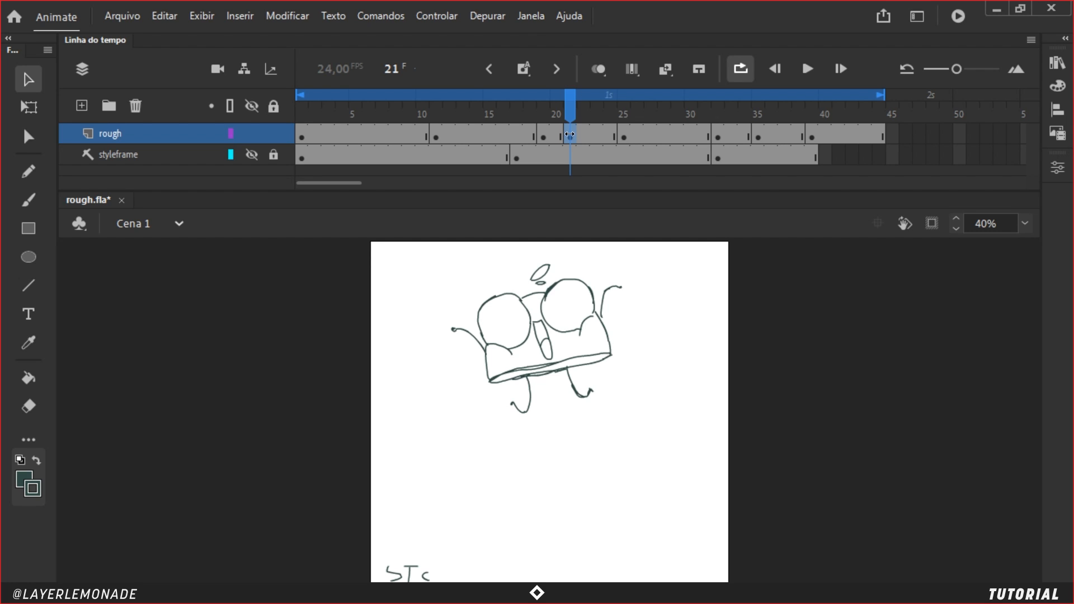
pyautogui.click(566, 136)
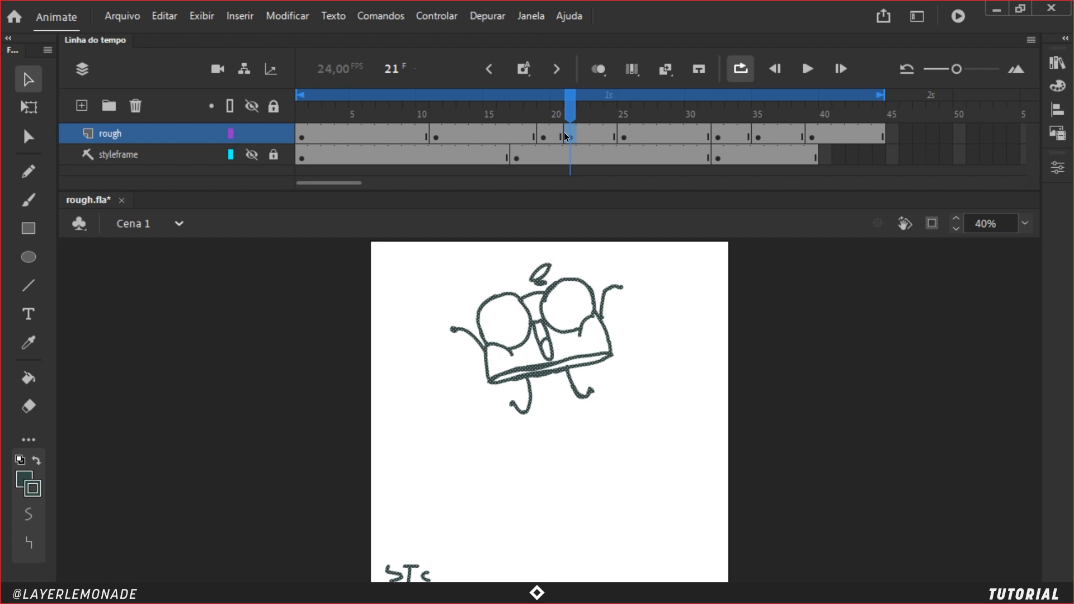
pyautogui.press('F5')
pyautogui.press('F5')
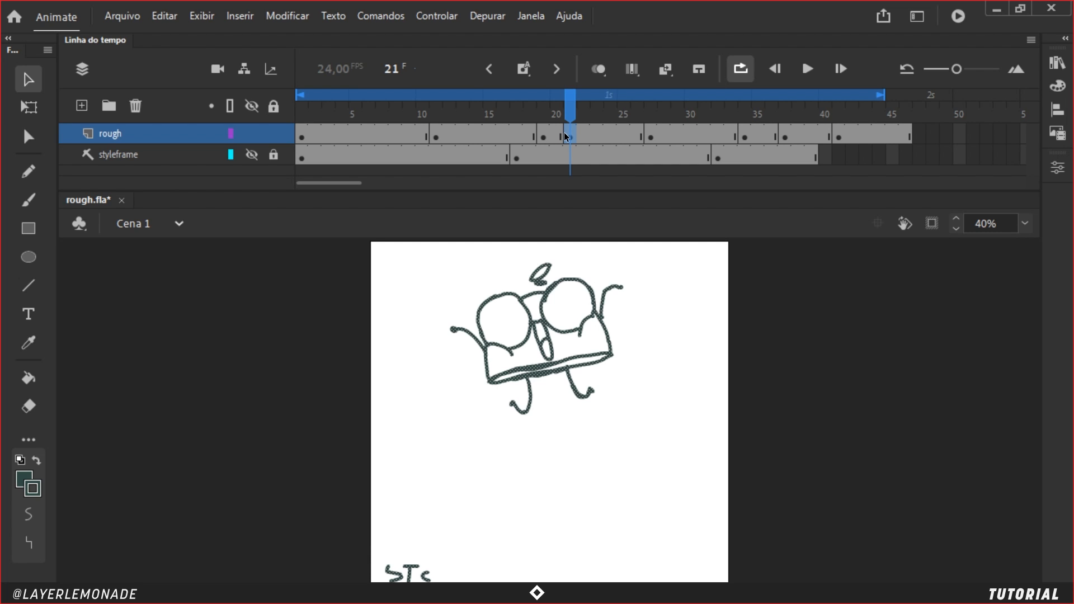
pyautogui.press('F5')
pyautogui.press('F5')
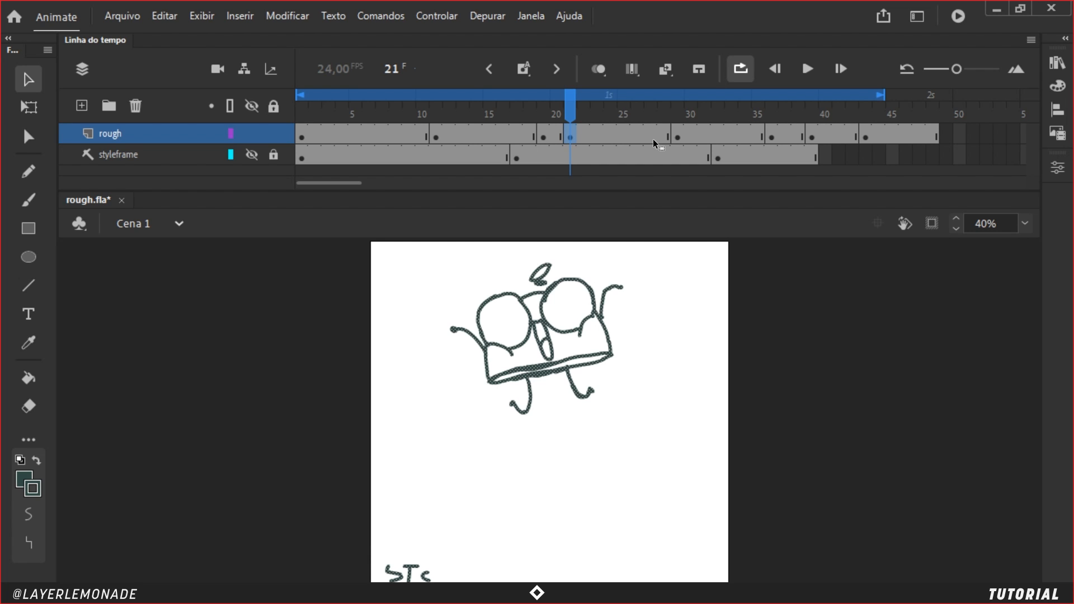
# Step: Shorten the STR 2 pose starting on frame 29 by four frames, ending it on frame 31
pyautogui.click(679, 140)
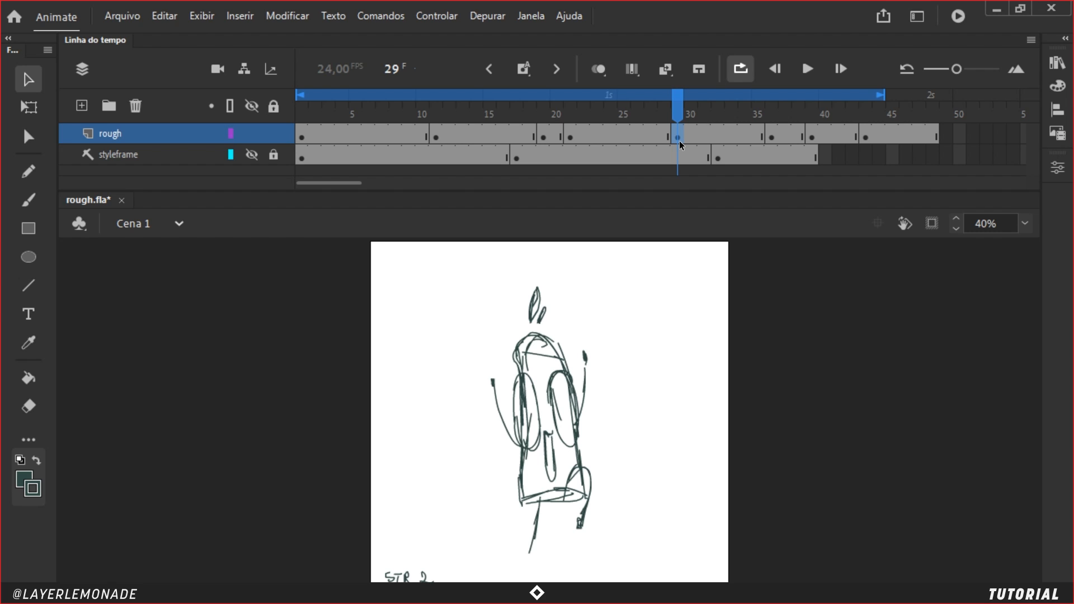
pyautogui.hotkey('shift', 'F5')
pyautogui.hotkey('shift', 'F5')
pyautogui.hotkey('shift', 'F5')
pyautogui.hotkey('shift', 'F5')
# Step: Replay the retimed jump and scrub from the first frame to the squash on frame 11
pyautogui.click(807, 68)
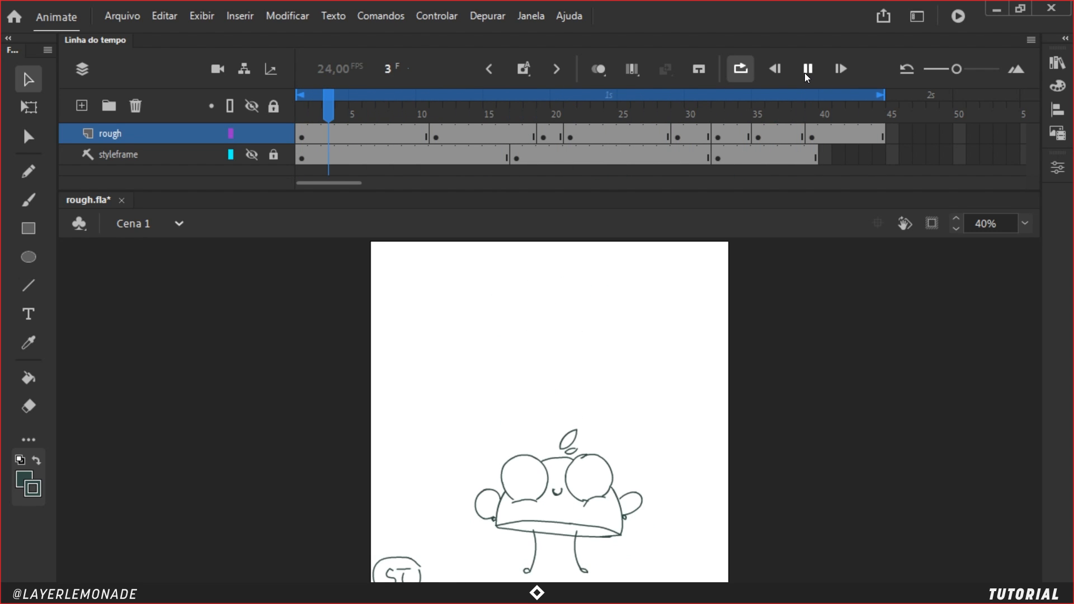
pyautogui.moveTo(710, 106)
pyautogui.mouseDown()
pyautogui.moveTo(851, 106)
pyautogui.moveTo(422, 112)
pyautogui.moveTo(827, 137)
pyautogui.moveTo(258, 162)
pyautogui.mouseUp()
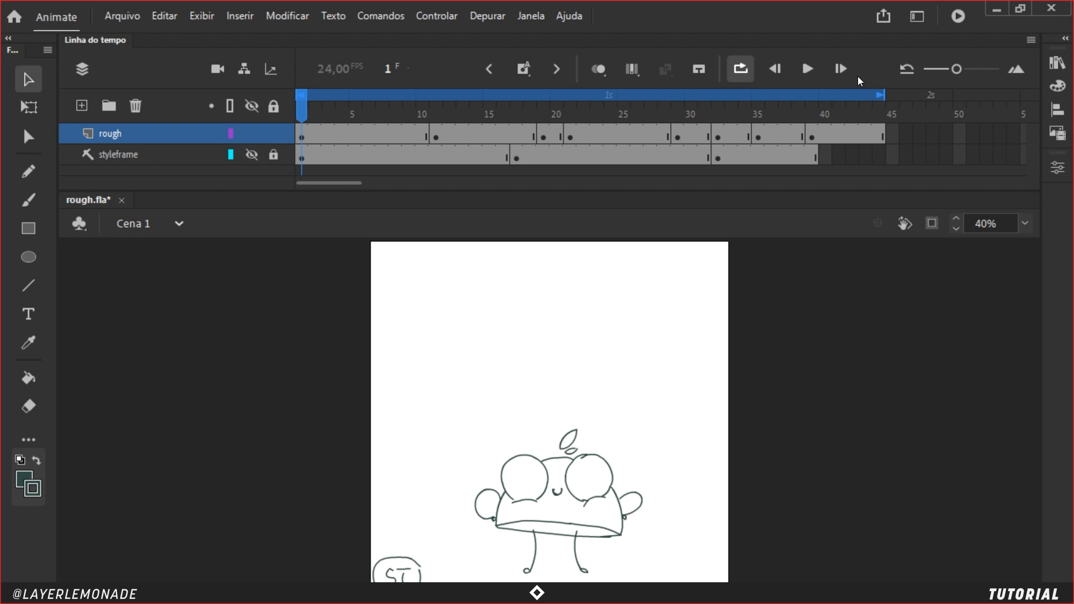
pyautogui.moveTo(306, 119); pyautogui.dragTo(441, 121)
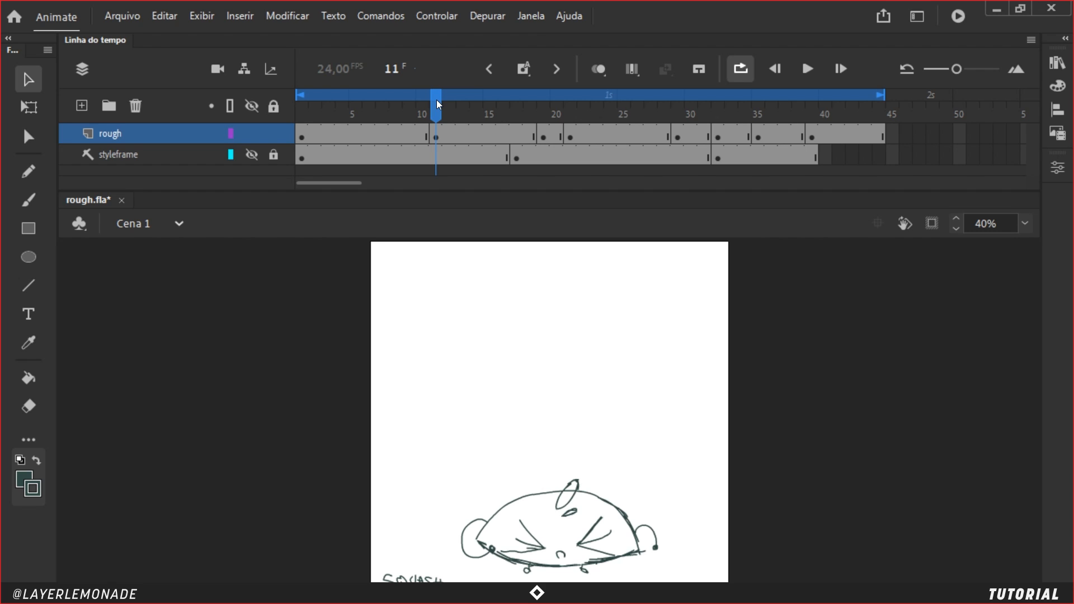
# Step: Insert keyframes repeating the squash pose on frames 13, 15 and 17 of the rough layer
pyautogui.scroll(3, 436, 100)
pyautogui.moveTo(501, 112); pyautogui.dragTo(538, 109)
pyautogui.press('F6')
pyautogui.moveTo(537, 109); pyautogui.dragTo(612, 109)
pyautogui.press('F6')
pyautogui.press('F6')
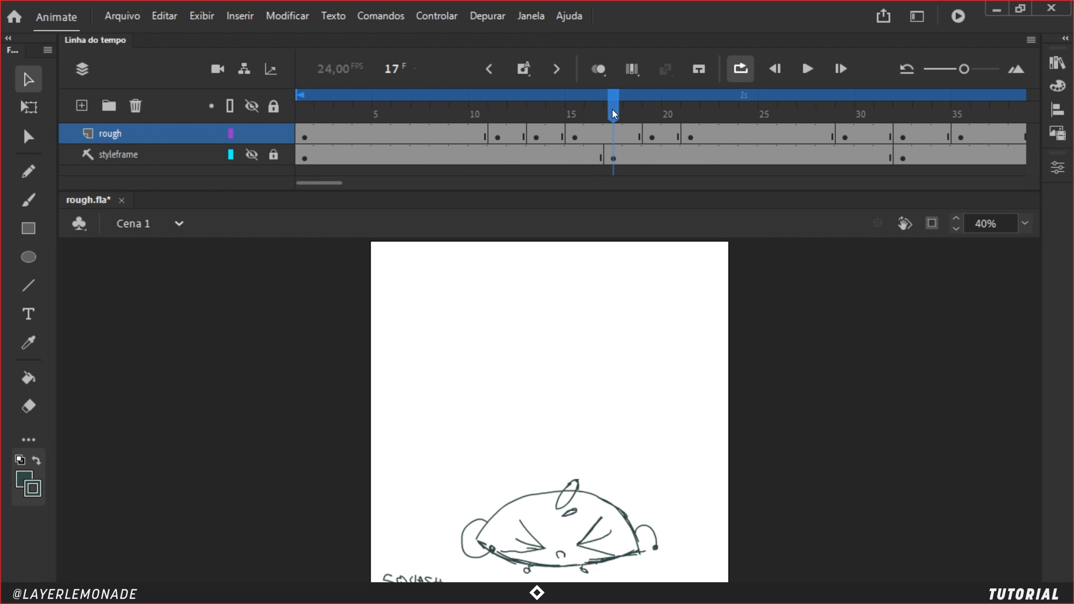
# Step: Clear the squash drawings from the keyframes on frames 11, 13 and 15, keeping the one on frame 17
pyautogui.click(487, 112)
pyautogui.moveTo(486, 112); pyautogui.dragTo(512, 114)
pyautogui.click(511, 114)
pyautogui.click(497, 134)
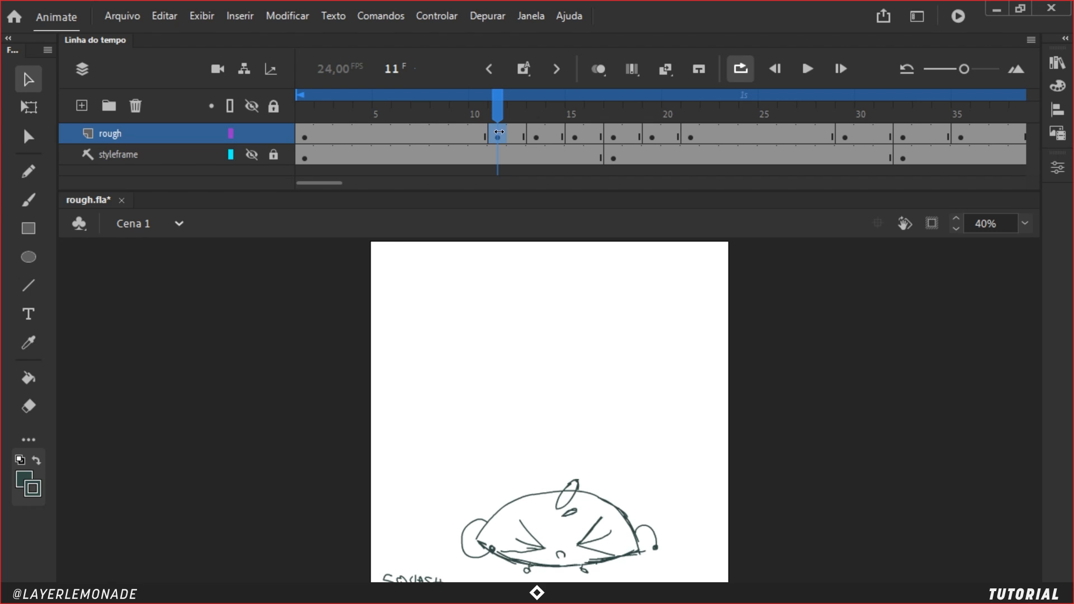
pyautogui.press('Delete')
pyautogui.moveTo(537, 138); pyautogui.dragTo(555, 132)
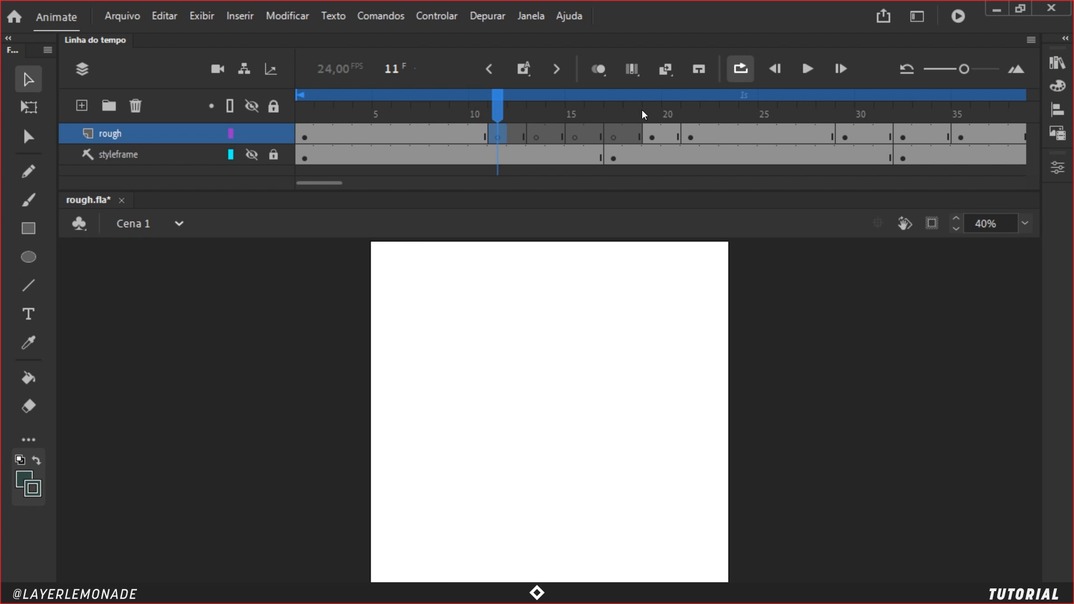
# Step: Turn on onion skinning for frame 11 and set its range from frame 10 to frame 17
pyautogui.click(603, 73)
pyautogui.click(497, 136)
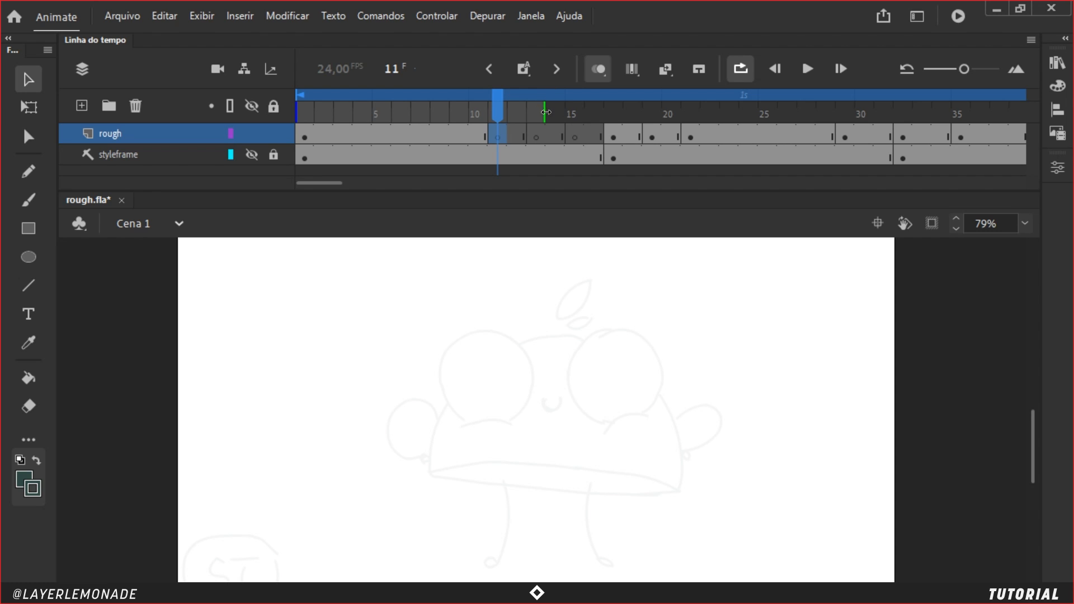
pyautogui.moveTo(546, 112); pyautogui.dragTo(622, 112)
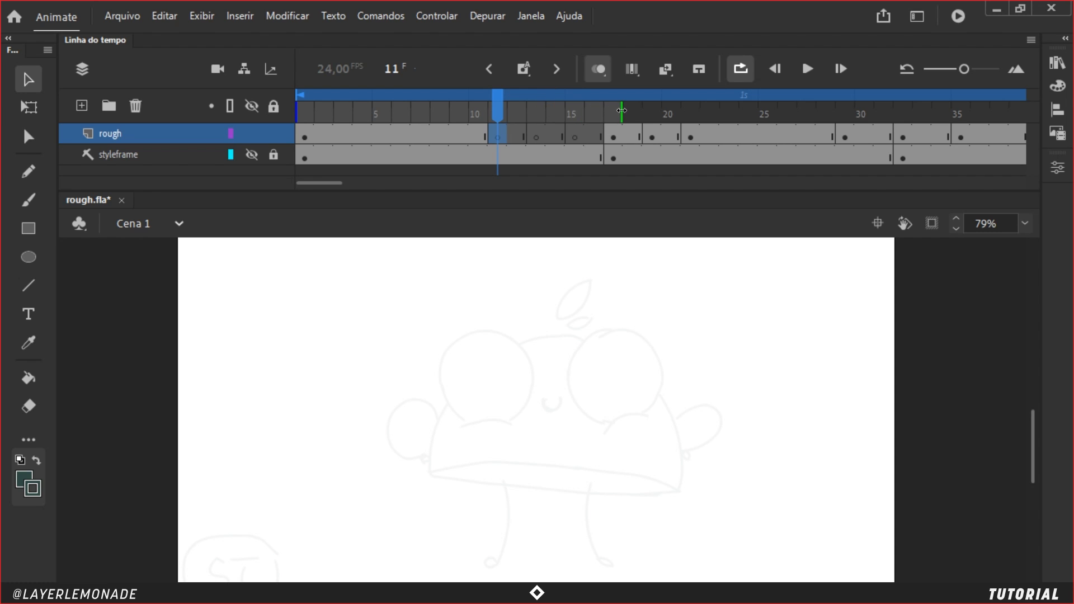
pyautogui.moveTo(303, 105); pyautogui.dragTo(471, 106)
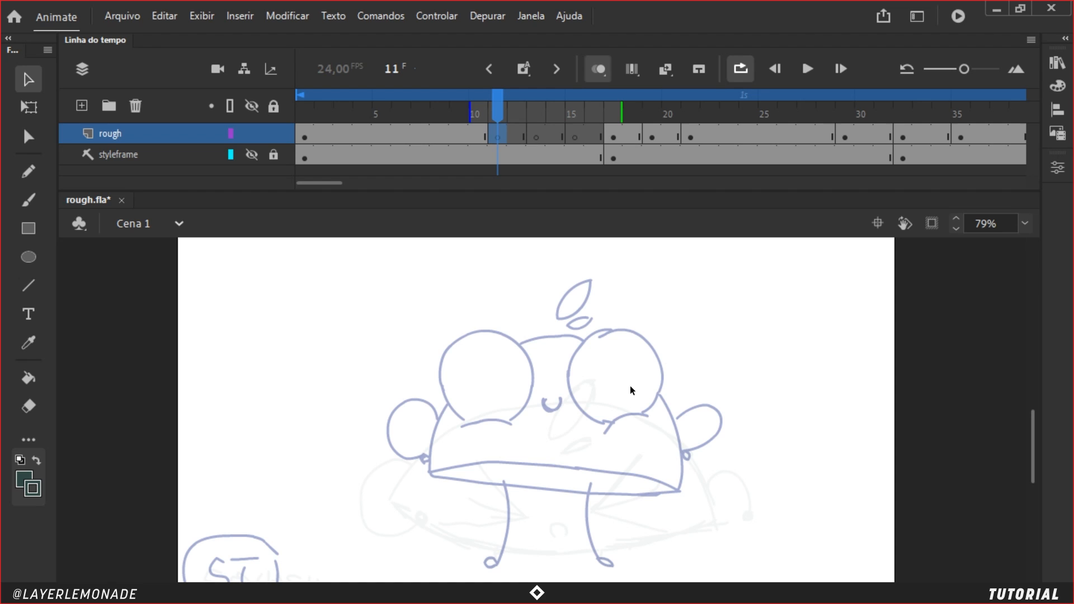
# Step: Copy the standing pose from frame 10 and paste it in place on frame 11
pyautogui.click(474, 130)
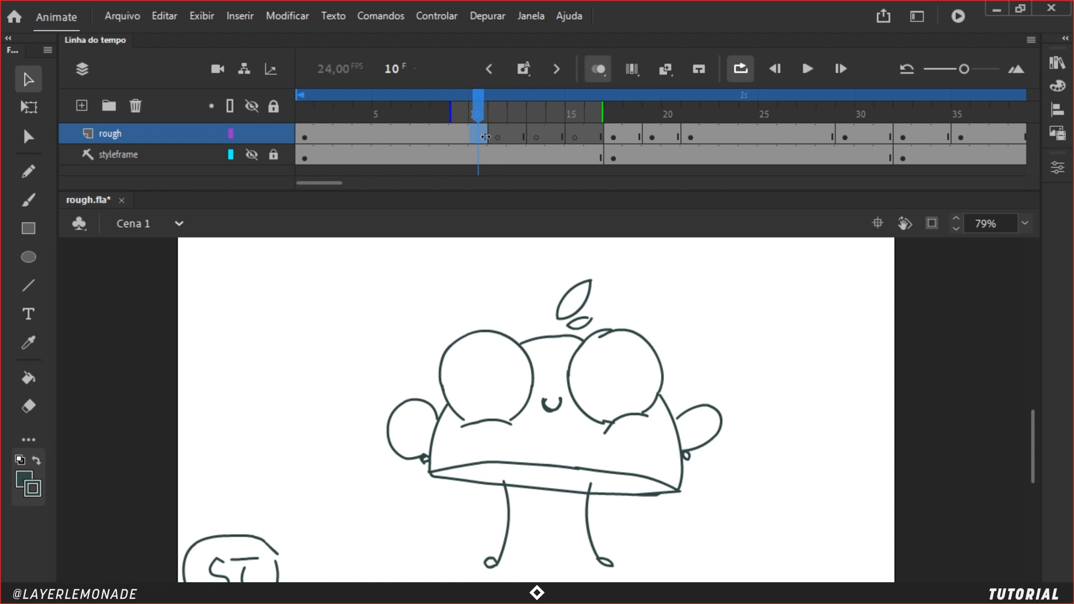
pyautogui.click(498, 137)
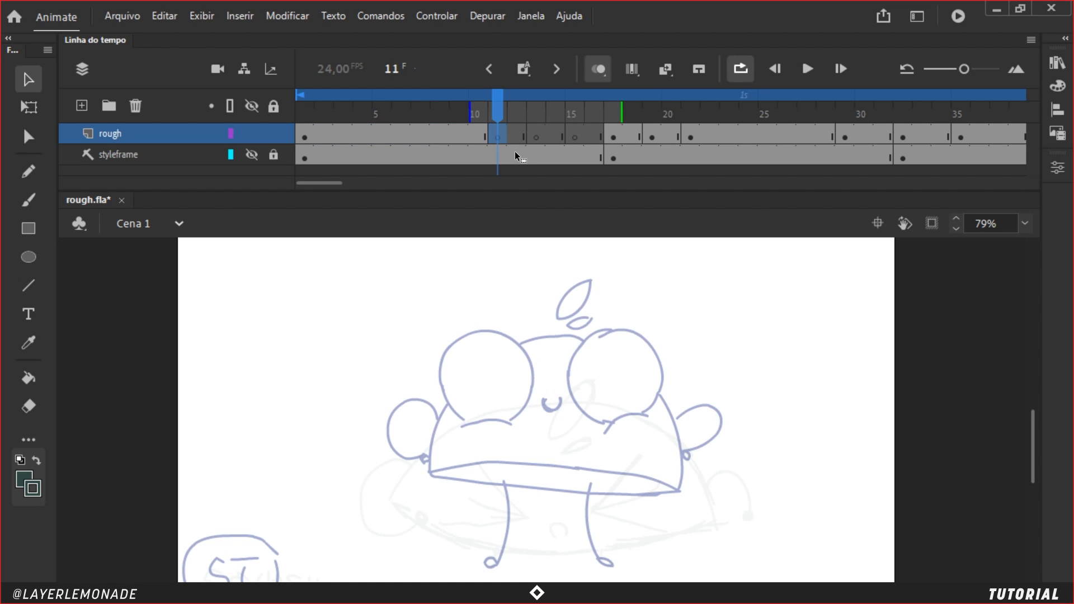
pyautogui.hotkey('ctrl', 'shift', 'v')
# Step: Lasso the character's body without the legs on frame 11 and transform it slightly shorter and wider
pyautogui.press('l')
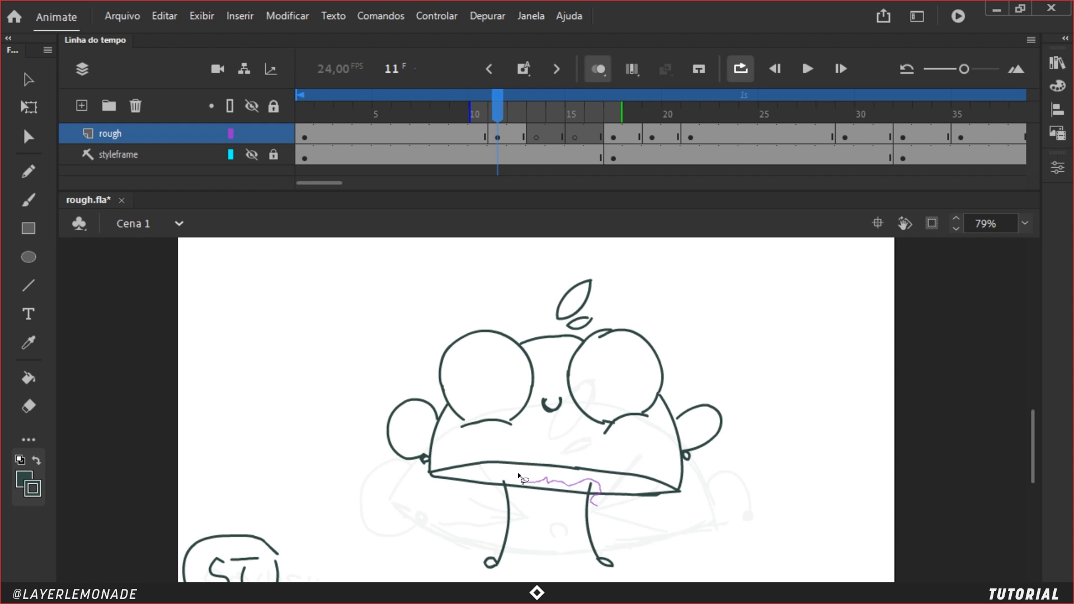
pyautogui.moveTo(519, 476)
pyautogui.mouseDown()
pyautogui.moveTo(481, 505)
pyautogui.moveTo(420, 500)
pyautogui.moveTo(349, 421)
pyautogui.moveTo(435, 313)
pyautogui.moveTo(554, 253)
pyautogui.moveTo(680, 269)
pyautogui.moveTo(731, 350)
pyautogui.moveTo(749, 411)
pyautogui.moveTo(744, 469)
pyautogui.moveTo(696, 525)
pyautogui.moveTo(620, 527)
pyautogui.moveTo(594, 503)
pyautogui.mouseUp()
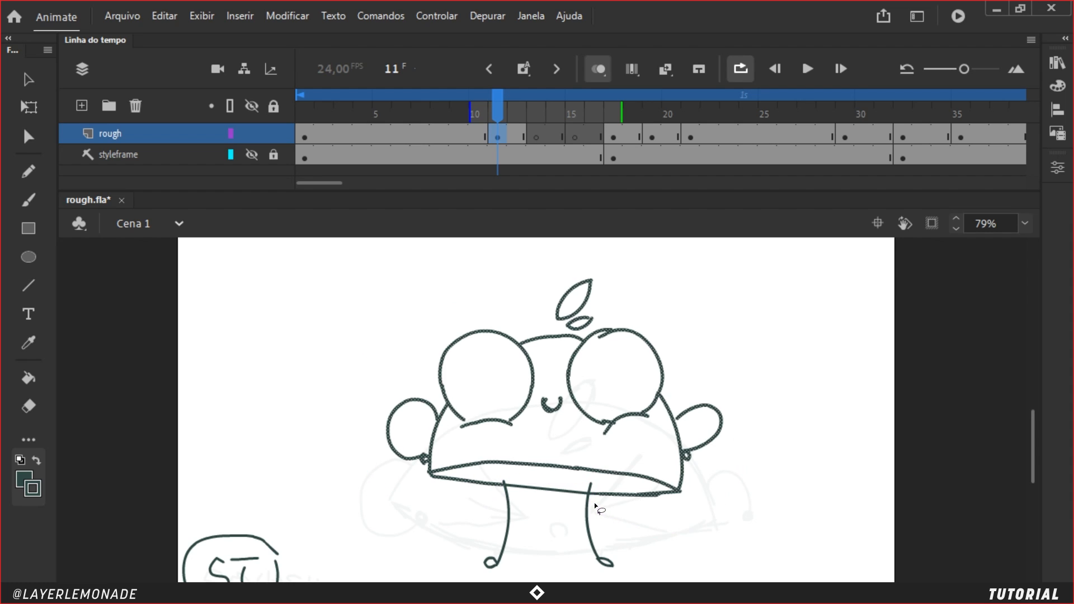
pyautogui.press('q')
pyautogui.moveTo(556, 276); pyautogui.dragTo(554, 284)
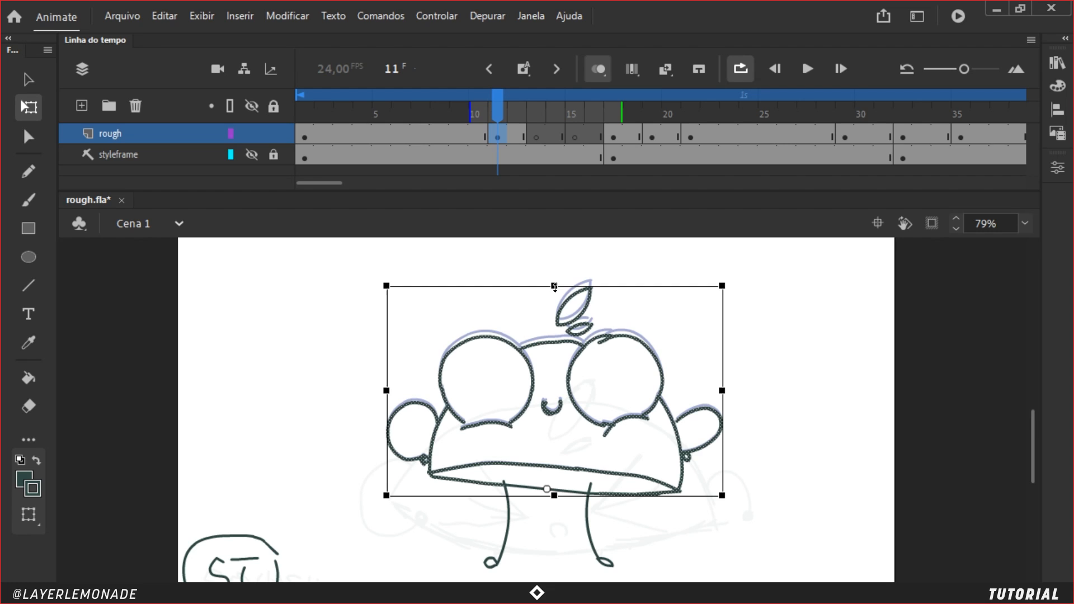
pyautogui.moveTo(555, 287); pyautogui.dragTo(554, 286)
pyautogui.moveTo(725, 387); pyautogui.dragTo(731, 385)
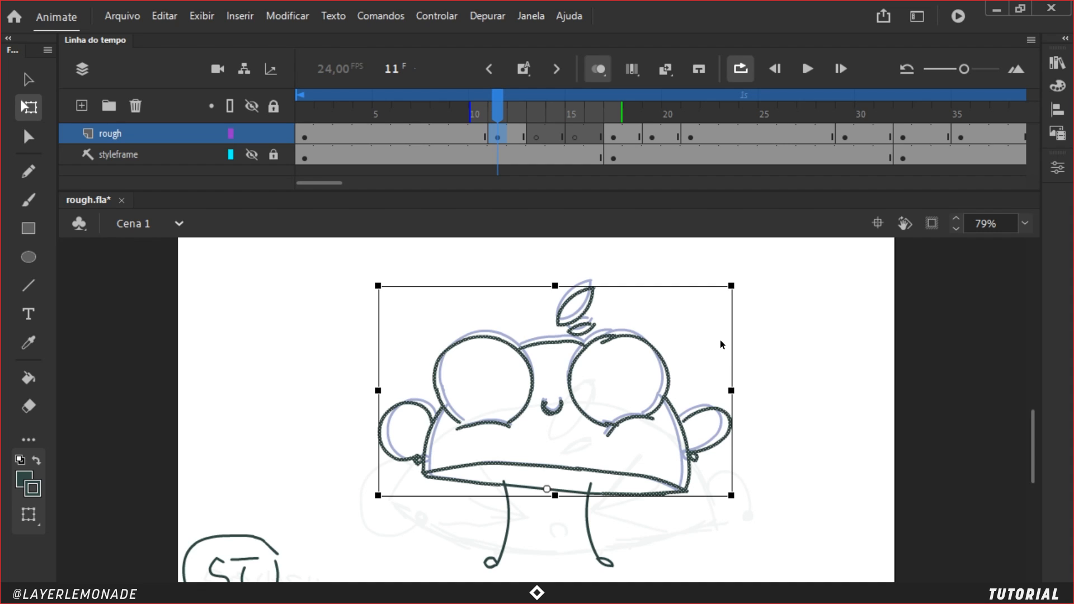
pyautogui.click(617, 294)
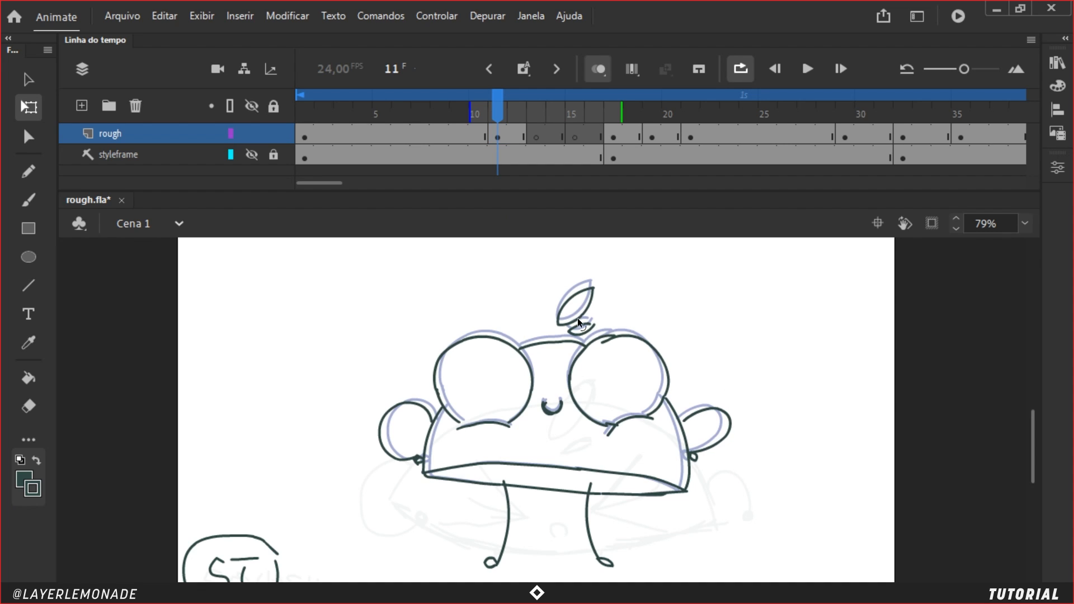
# Step: Erase the leaf above the head and both leg lines on frame 11, keeping the feet
pyautogui.press('e')
pyautogui.moveTo(587, 314)
pyautogui.mouseDown()
pyautogui.moveTo(558, 311)
pyautogui.moveTo(587, 294)
pyautogui.moveTo(578, 315)
pyautogui.moveTo(558, 317)
pyautogui.moveTo(575, 331)
pyautogui.mouseUp()
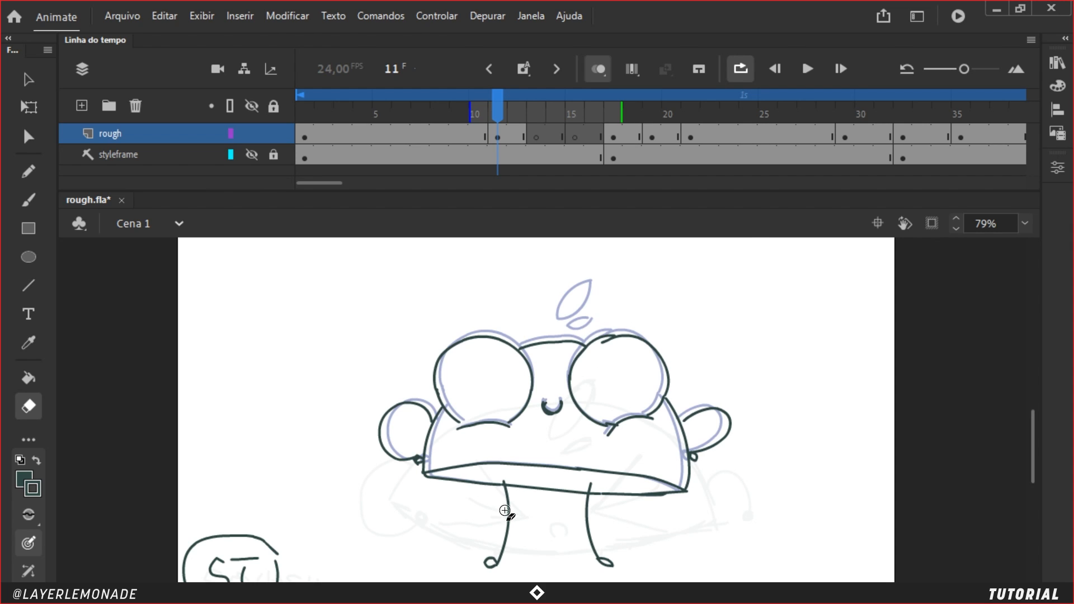
pyautogui.moveTo(508, 512)
pyautogui.mouseDown()
pyautogui.moveTo(506, 486)
pyautogui.moveTo(492, 561)
pyautogui.mouseUp()
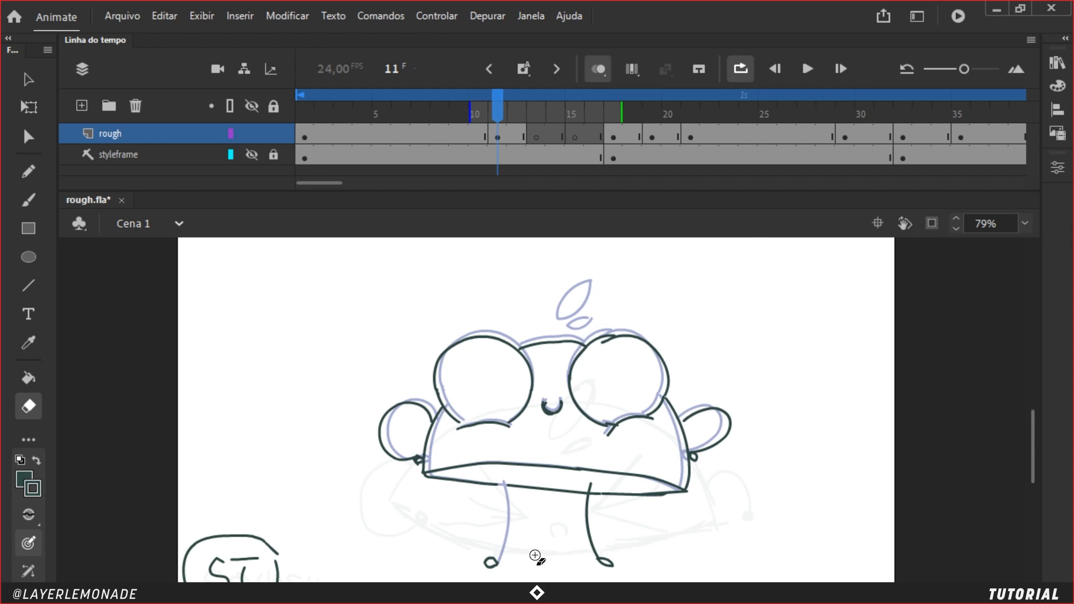
pyautogui.moveTo(589, 487); pyautogui.dragTo(603, 562)
# Step: Redraw both legs on frame 11 with the Pencil as straighter lines joining the body to the feet
pyautogui.press('q')
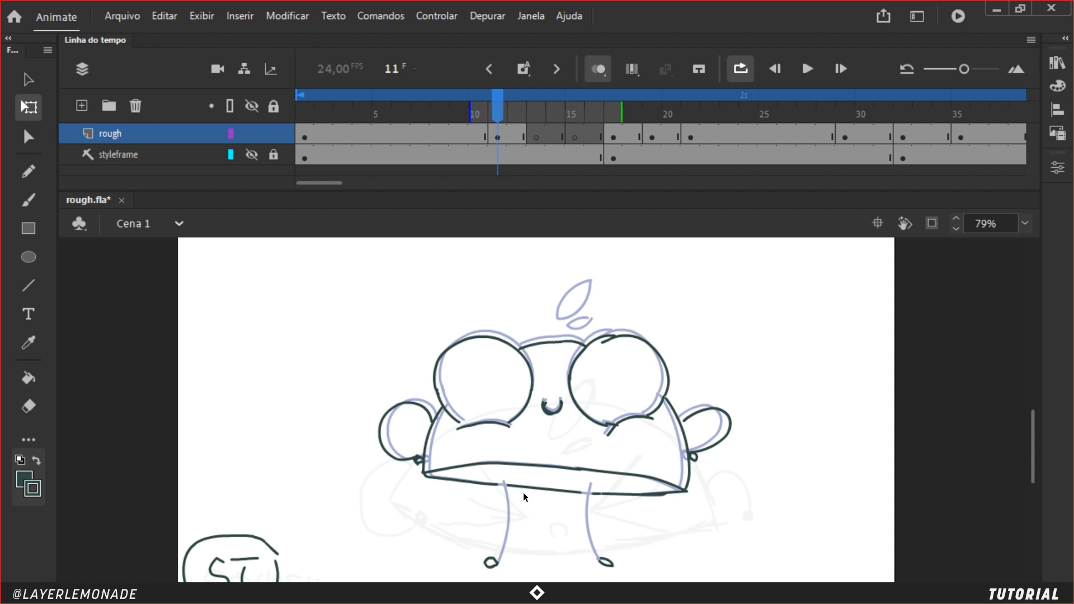
pyautogui.hotkey('ctrl', '=')
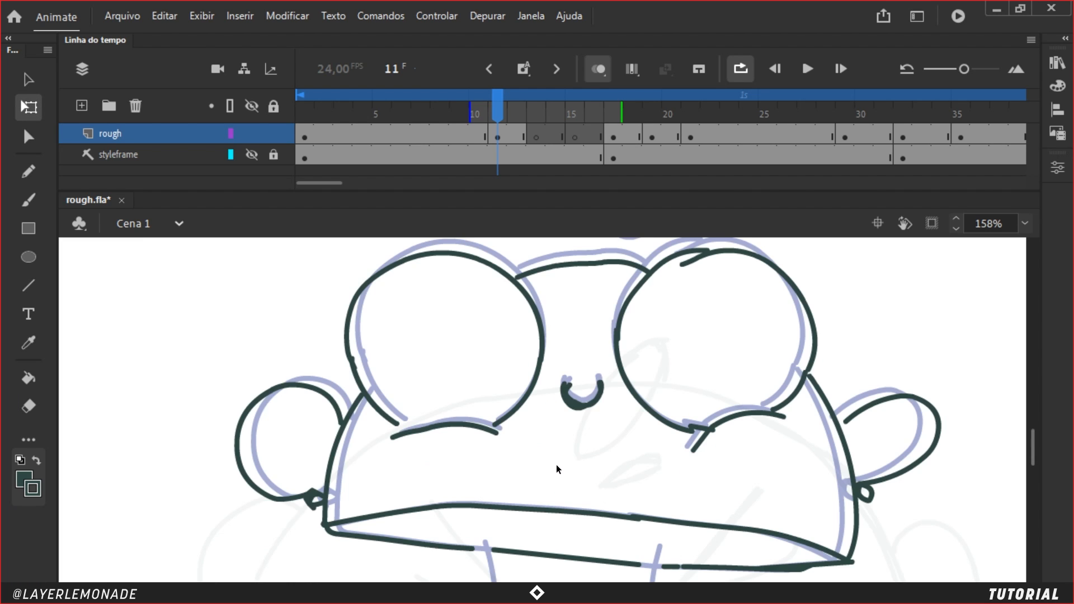
pyautogui.scroll(-6, 575, 391)
pyautogui.press('y')
pyautogui.moveTo(610, 302); pyautogui.dragTo(601, 461)
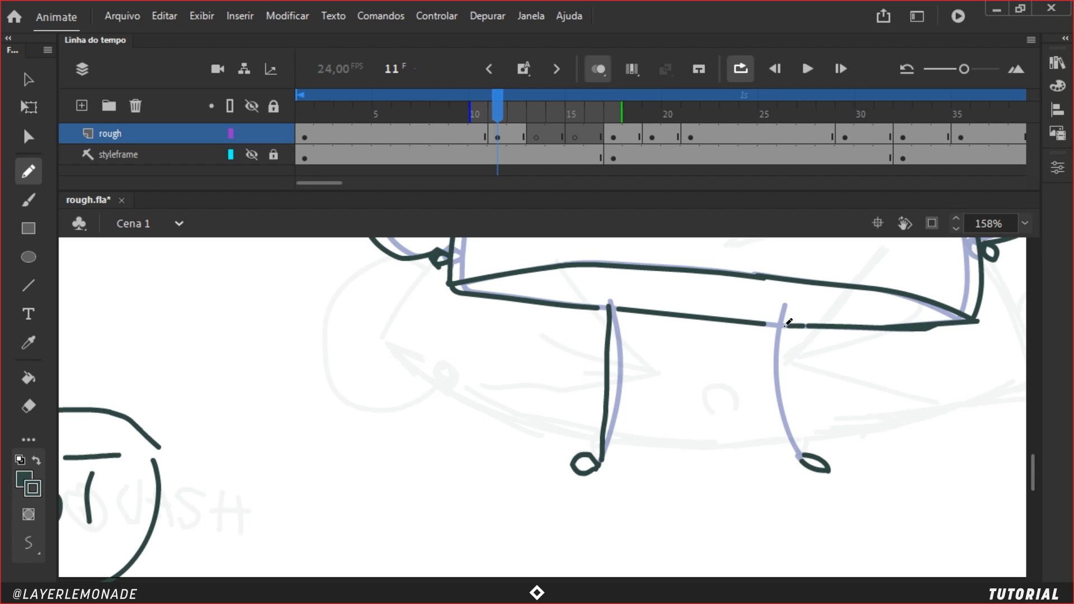
pyautogui.moveTo(782, 311); pyautogui.dragTo(799, 454)
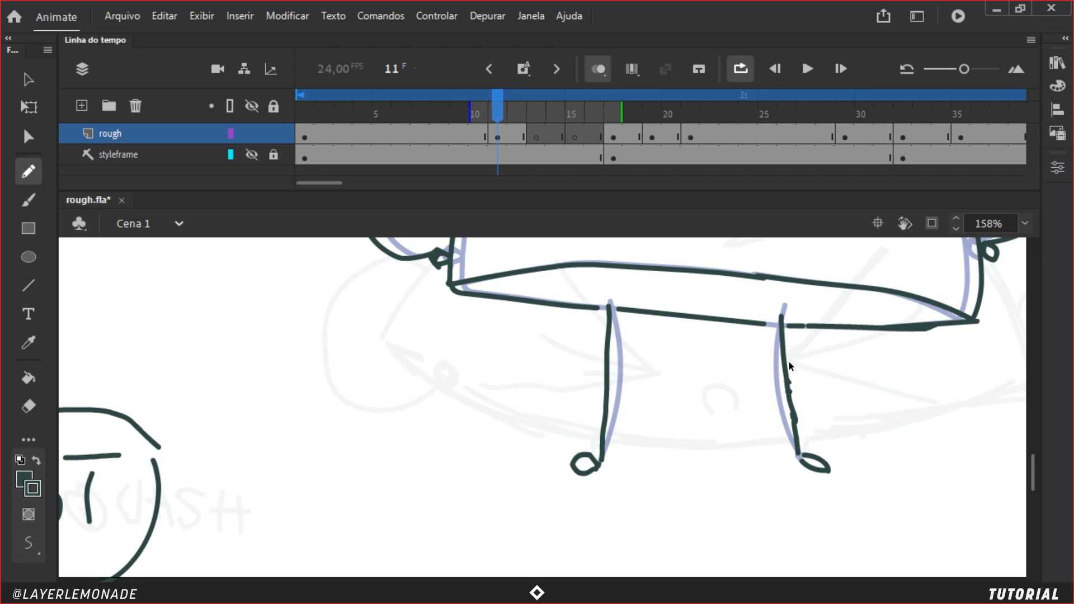
pyautogui.hotkey('ctrl', '-')
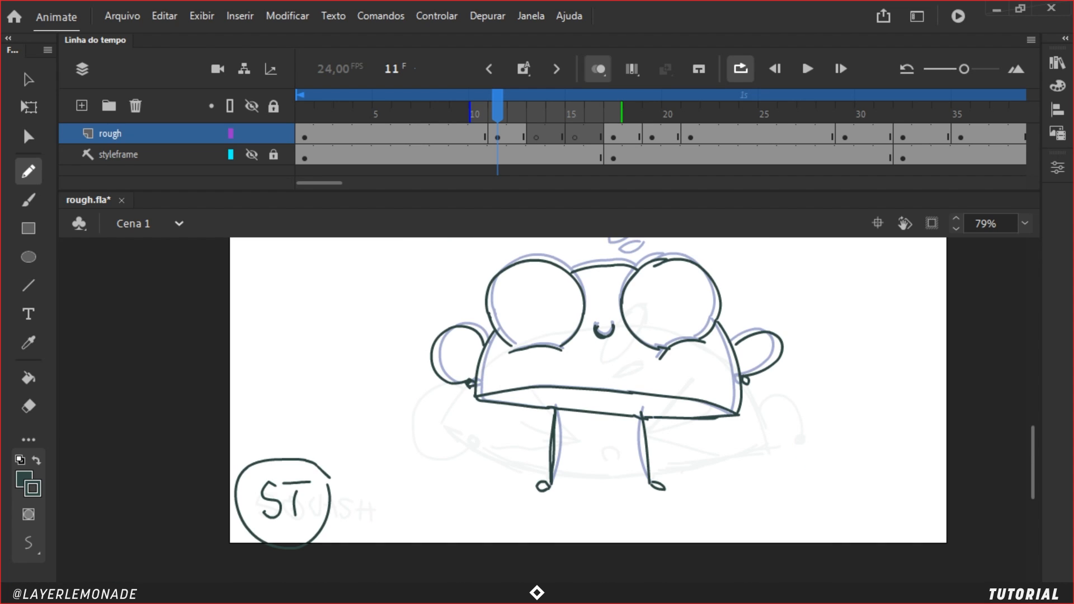
# Step: Extend the onion skin back to frame 12 and copy the squash drawing from frame 17 in place onto frame 15
pyautogui.click(575, 121)
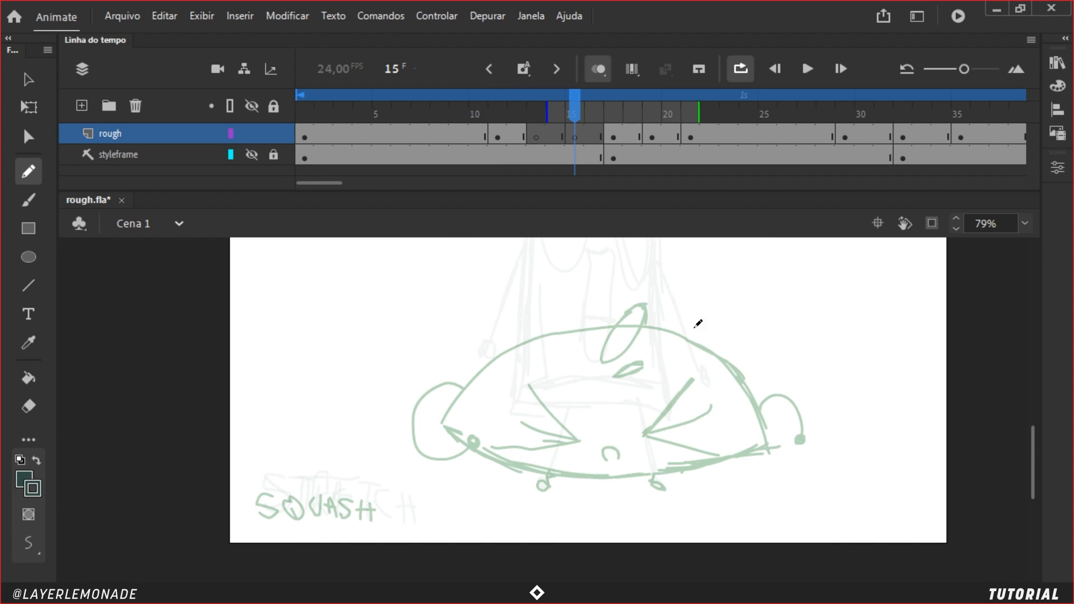
pyautogui.click(503, 134)
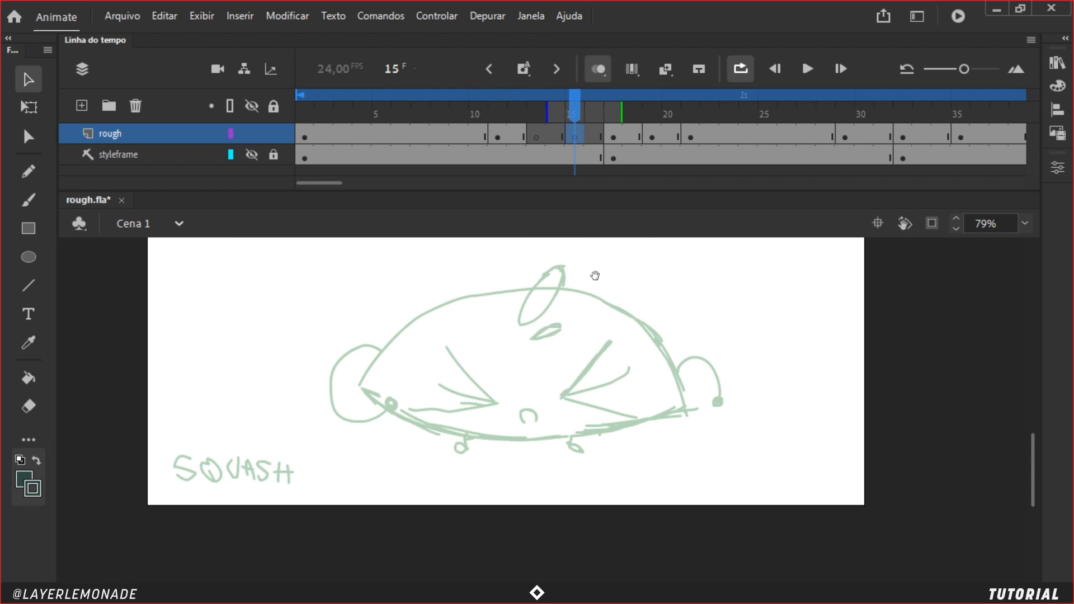
pyautogui.moveTo(596, 275); pyautogui.dragTo(641, 325)
pyautogui.moveTo(547, 107); pyautogui.dragTo(511, 107)
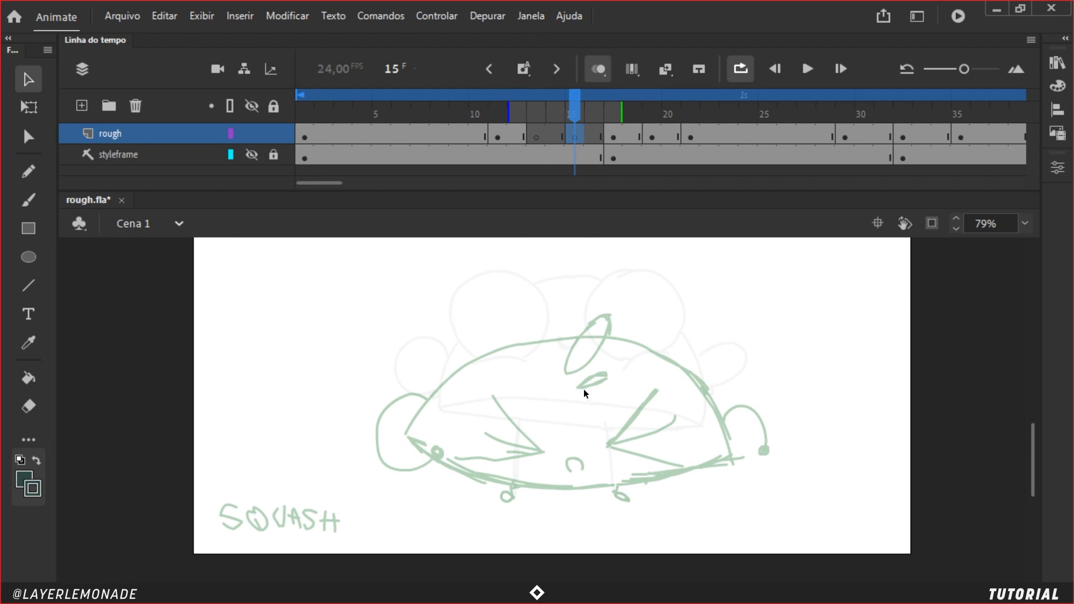
pyautogui.click(615, 143)
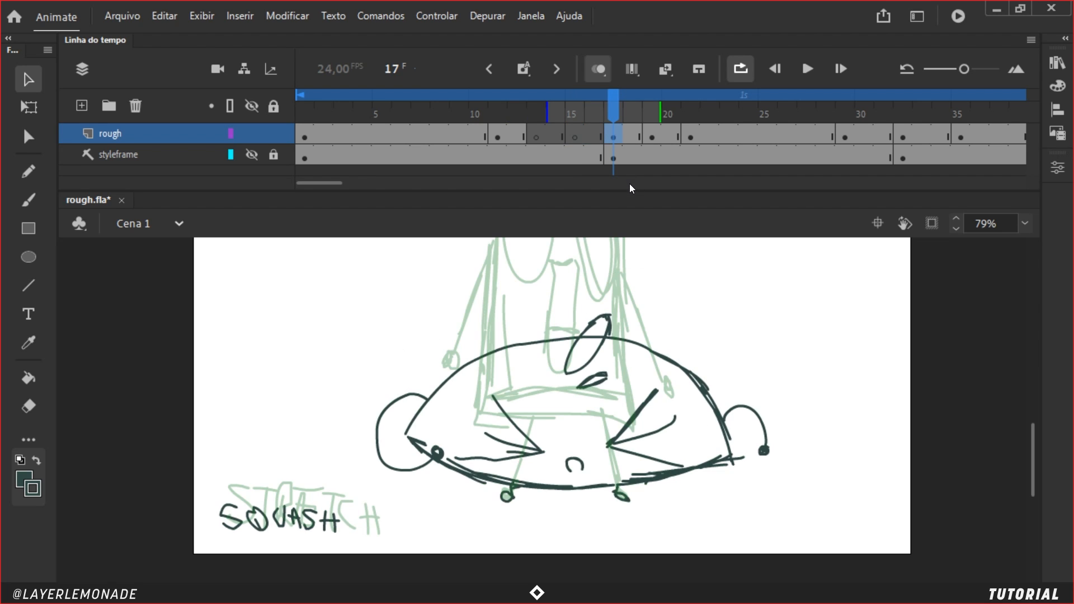
pyautogui.click(578, 139)
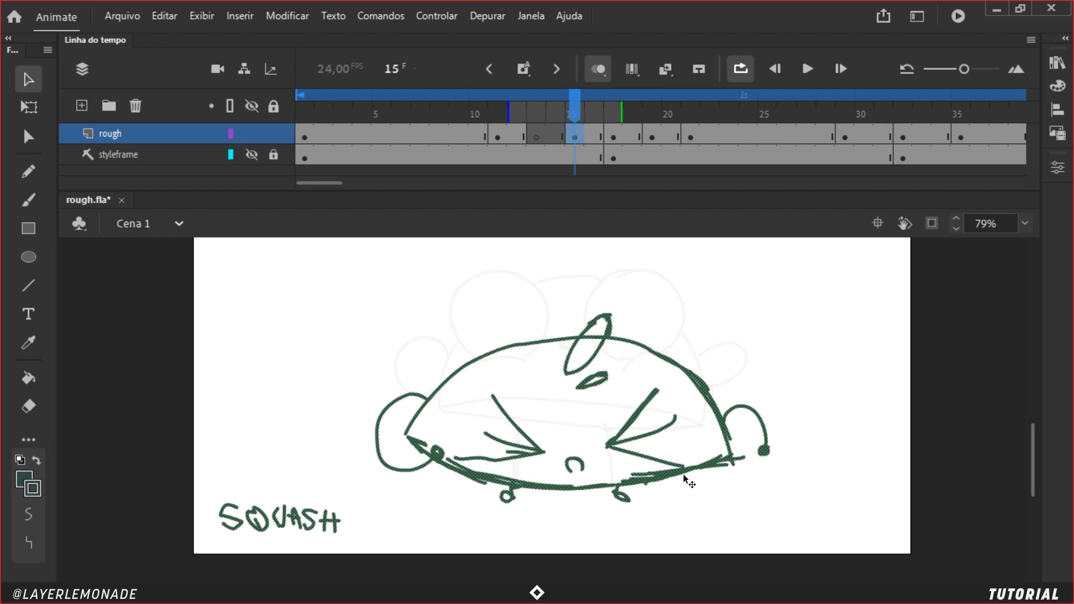
# Step: Lasso the squash body without the feet on frame 15, raise it slightly and transform it taller and narrower from its base
pyautogui.press('l')
pyautogui.moveTo(627, 486)
pyautogui.mouseDown()
pyautogui.moveTo(587, 499)
pyautogui.moveTo(499, 486)
pyautogui.mouseUp()
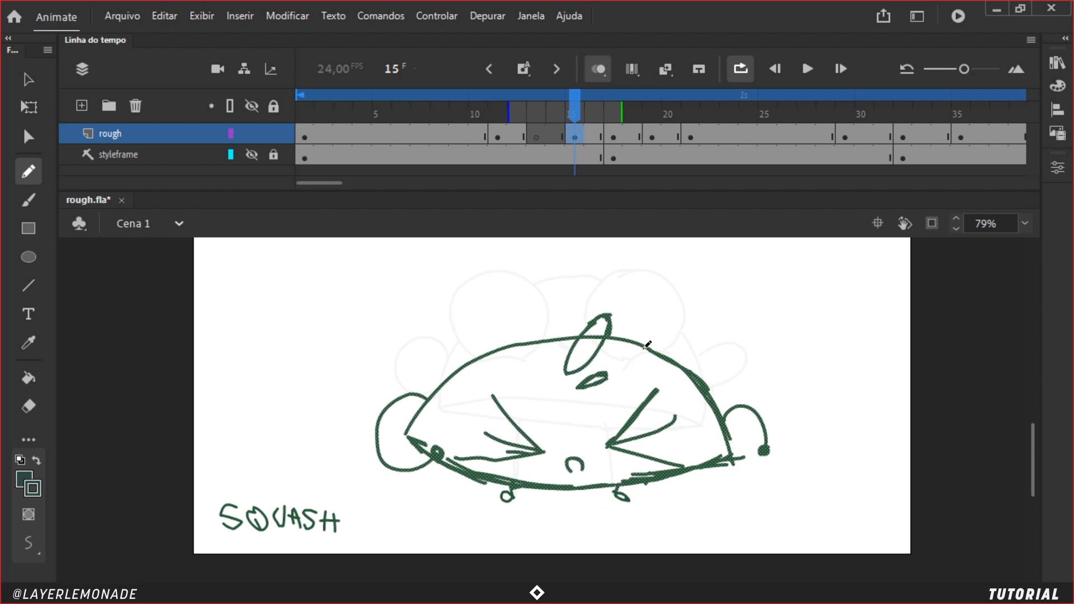
pyautogui.press('v')
pyautogui.moveTo(649, 348); pyautogui.dragTo(657, 344)
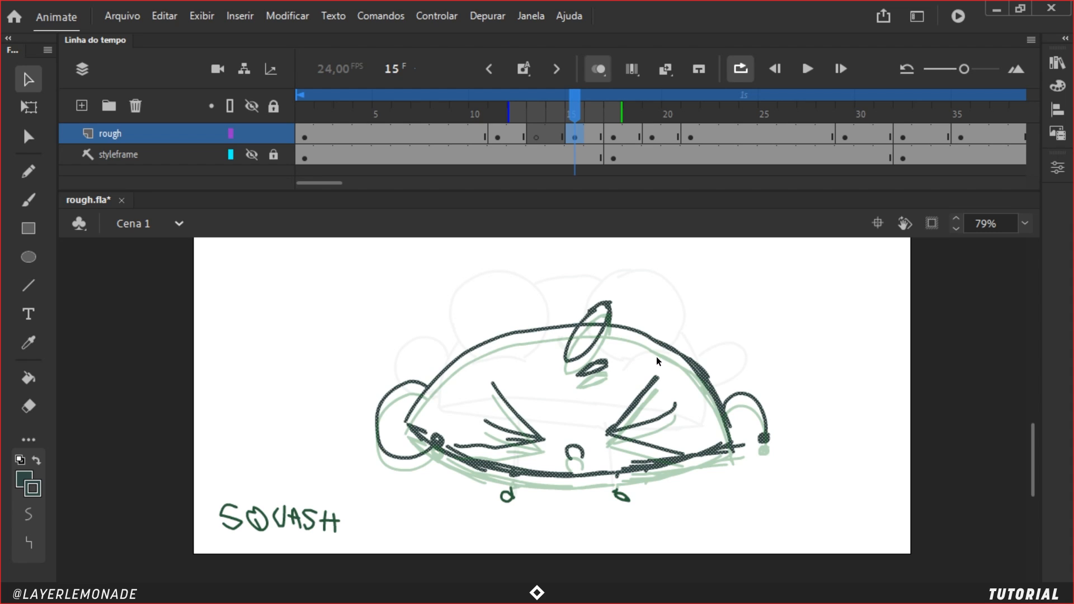
pyautogui.press('q')
pyautogui.moveTo(572, 388); pyautogui.dragTo(571, 475)
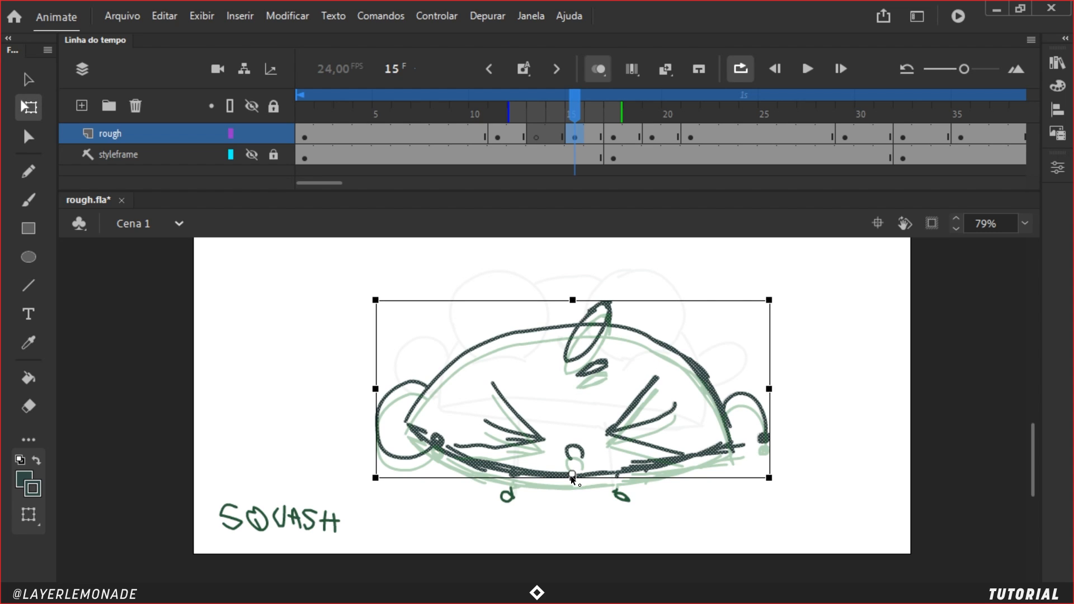
pyautogui.moveTo(572, 300); pyautogui.dragTo(572, 291)
pyautogui.moveTo(769, 385); pyautogui.dragTo(754, 387)
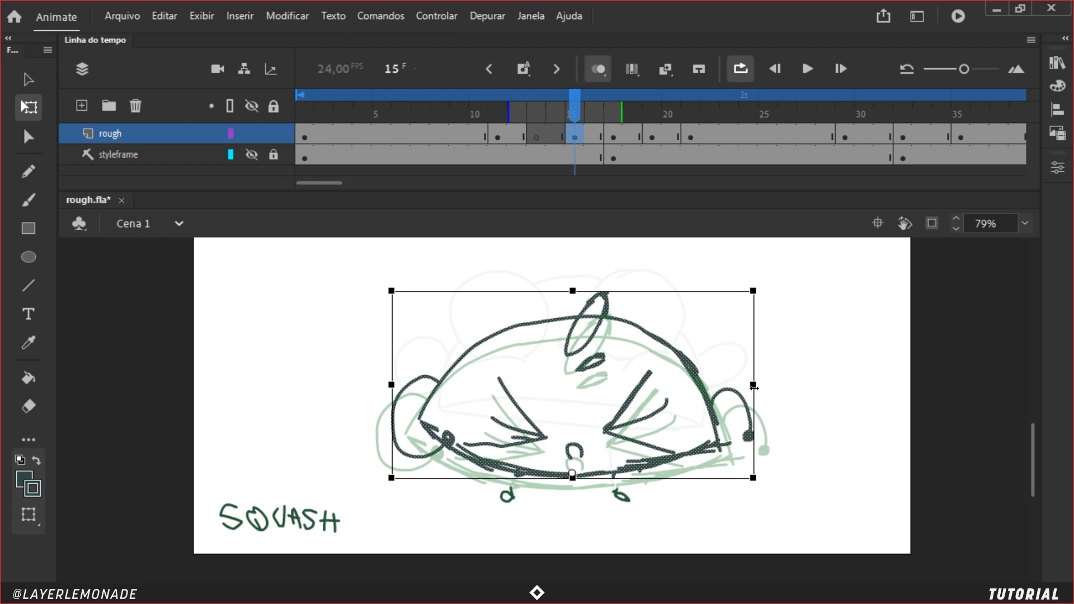
# Step: Erase the leaf and both arms from the squash drawing on frame 15
pyautogui.press('e')
pyautogui.moveTo(593, 296)
pyautogui.mouseDown()
pyautogui.moveTo(596, 358)
pyautogui.moveTo(607, 336)
pyautogui.mouseUp()
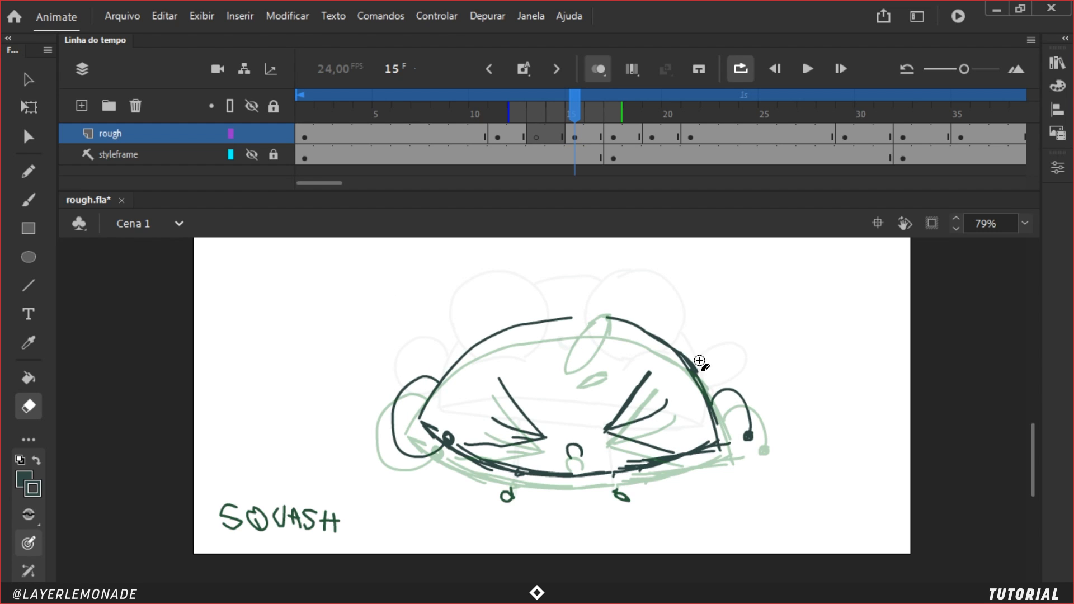
pyautogui.moveTo(732, 405); pyautogui.dragTo(750, 423)
pyautogui.moveTo(449, 439)
pyautogui.mouseDown()
pyautogui.moveTo(399, 445)
pyautogui.moveTo(432, 372)
pyautogui.moveTo(403, 405)
pyautogui.moveTo(437, 386)
pyautogui.mouseUp()
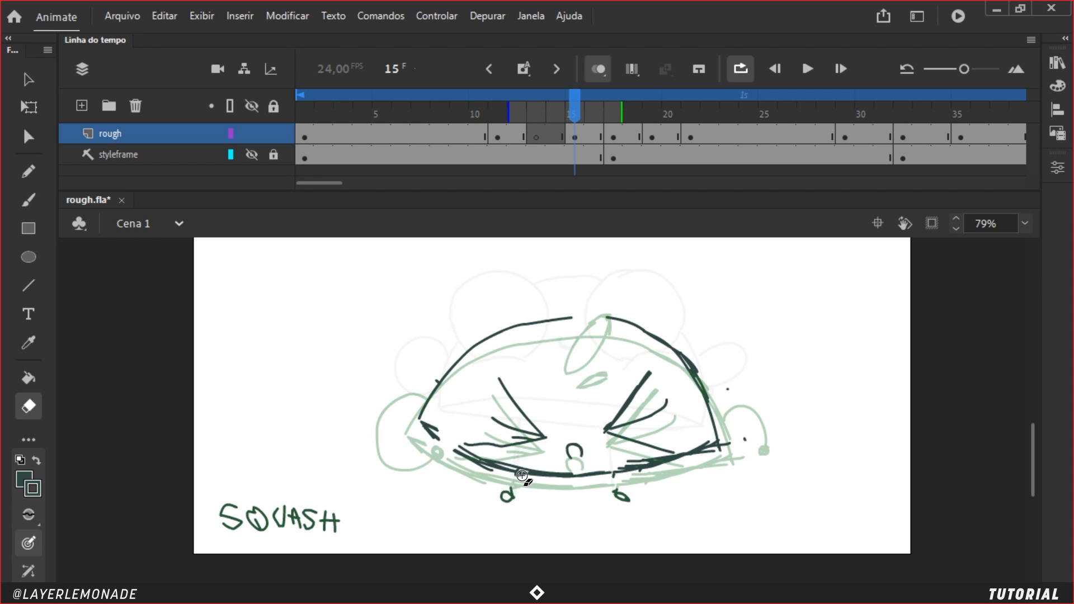
# Step: Draw two short legs down to the feet on frame 15 and close the gap in the body's lower-left outline
pyautogui.press('y')
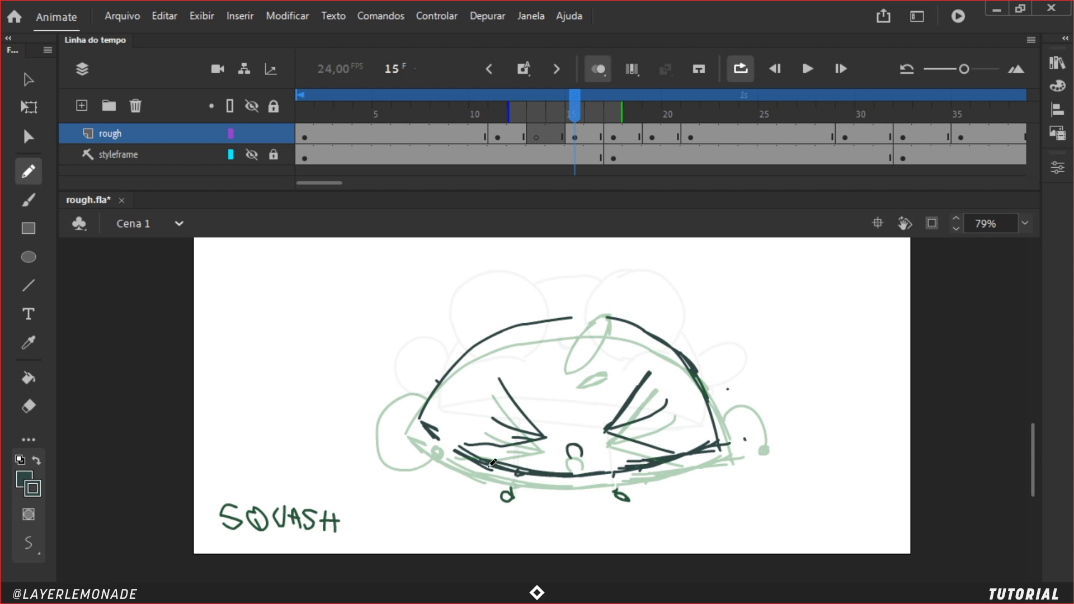
pyautogui.moveTo(508, 471); pyautogui.dragTo(507, 493)
pyautogui.moveTo(616, 472); pyautogui.dragTo(617, 490)
pyautogui.moveTo(434, 430); pyautogui.dragTo(462, 452)
# Step: Draw both bent arms and close the gap at the top of the body outline on frame 15, comparing with frame 13
pyautogui.press('e')
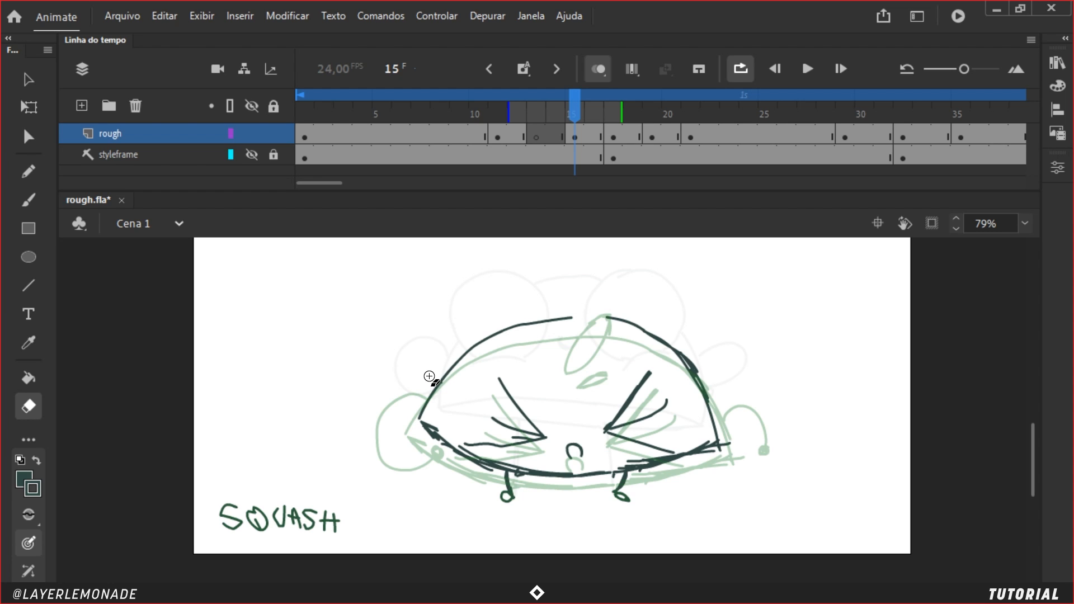
pyautogui.hotkey('shift', 'y')
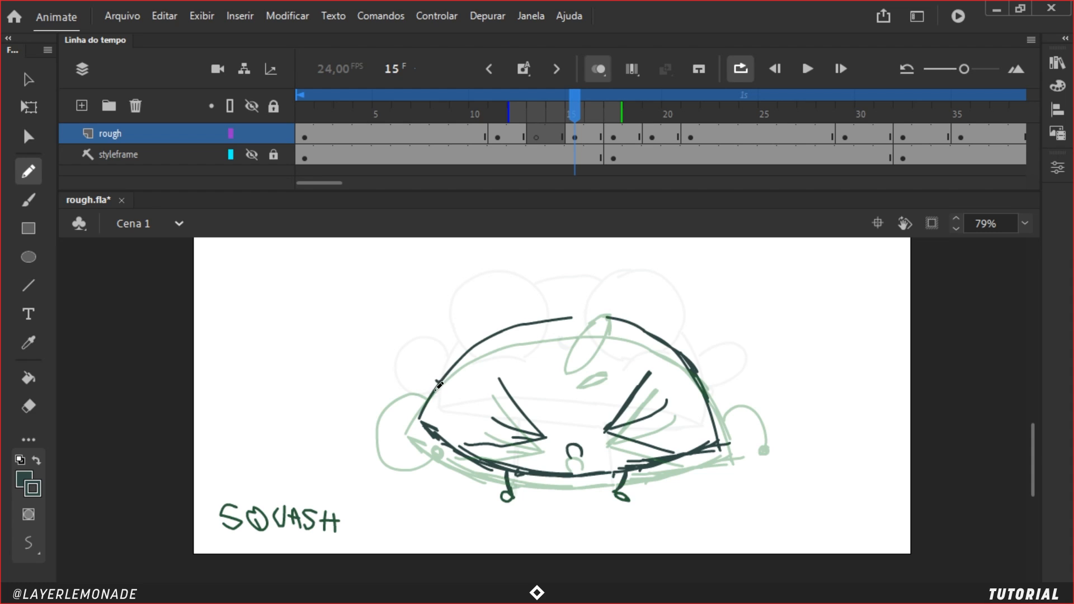
pyautogui.moveTo(438, 386)
pyautogui.mouseDown()
pyautogui.moveTo(399, 379)
pyautogui.moveTo(370, 426)
pyautogui.moveTo(386, 444)
pyautogui.mouseUp()
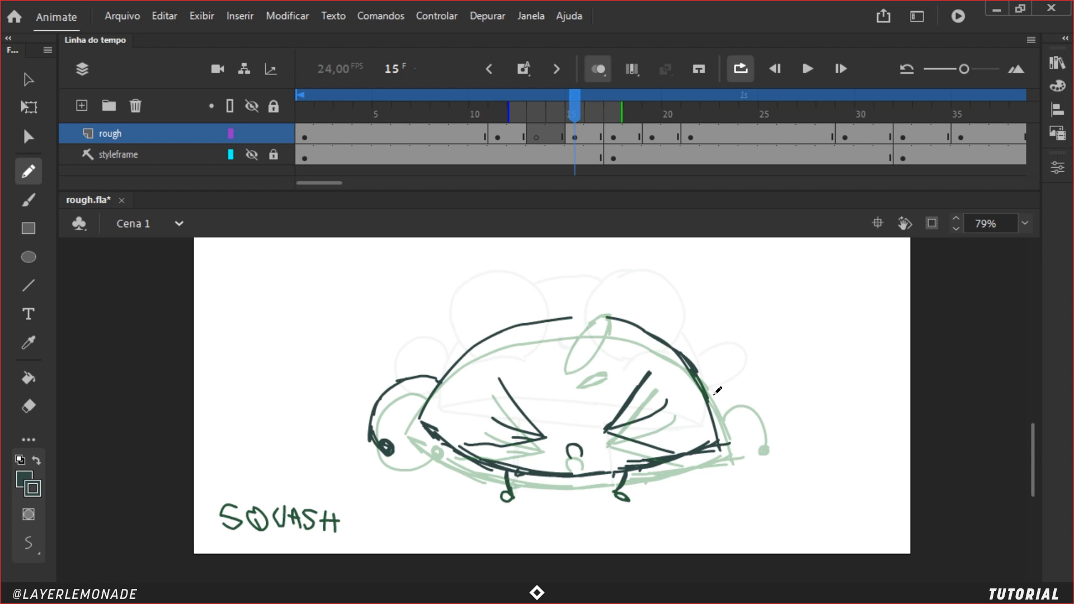
pyautogui.click(534, 140)
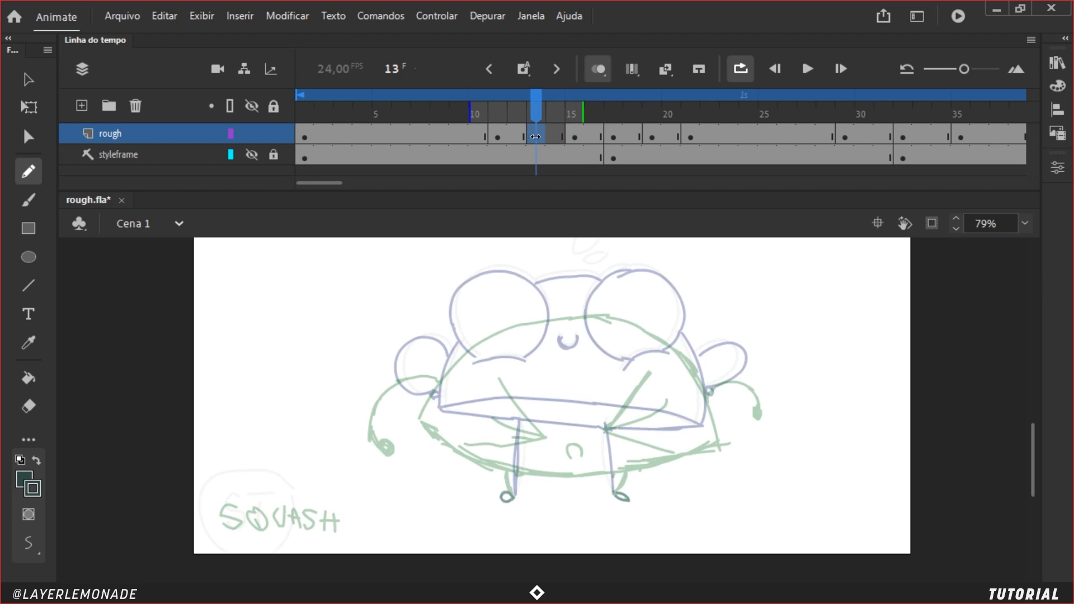
pyautogui.click(567, 141)
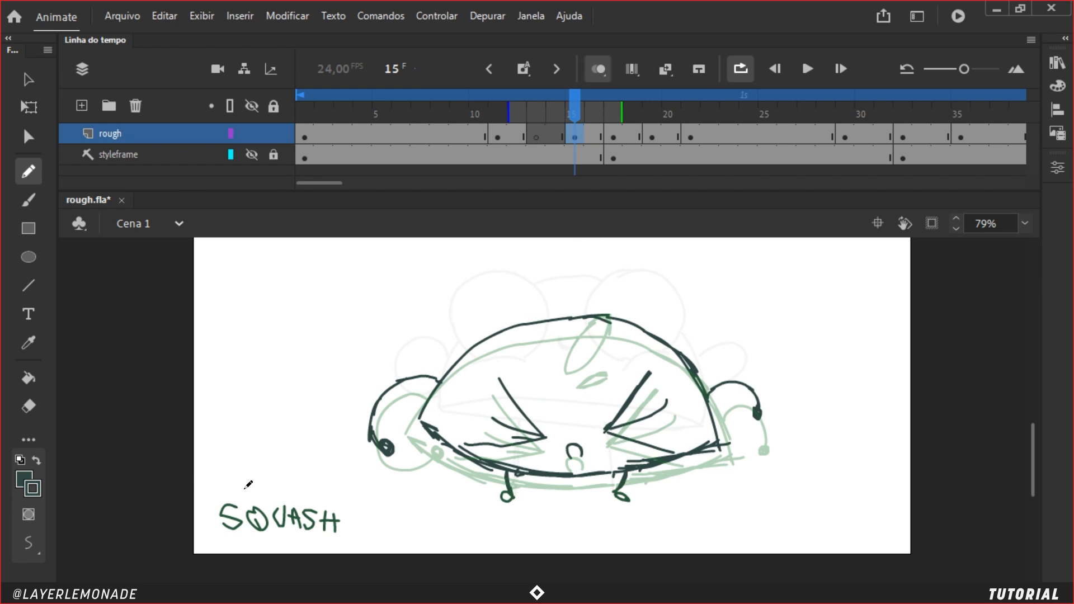
# Step: Delete the SQUASH label from the frame 15 drawing
pyautogui.moveTo(180, 480); pyautogui.dragTo(317, 533)
pyautogui.hotkey('ctrl', 'z')
pyautogui.press('v')
pyautogui.moveTo(165, 481); pyautogui.dragTo(394, 582)
pyautogui.press('Delete')
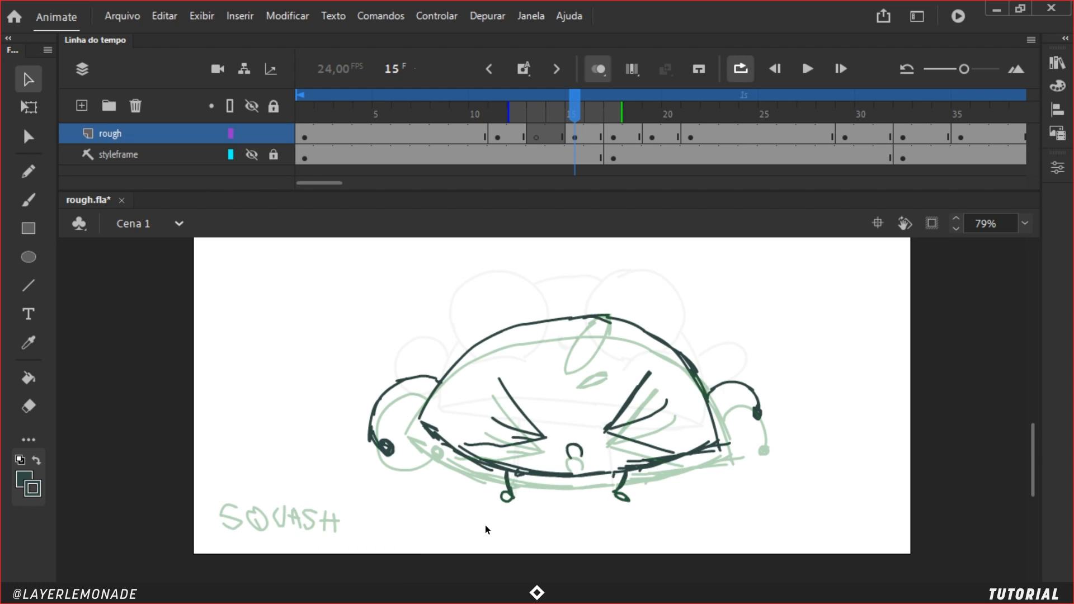
# Step: Go to frame 13 and extend the onion skin range forward to frame 17
pyautogui.click(536, 136)
pyautogui.moveTo(534, 115)
pyautogui.mouseDown()
pyautogui.moveTo(517, 115)
pyautogui.moveTo(555, 115)
pyautogui.moveTo(462, 108)
pyautogui.moveTo(556, 118)
pyautogui.moveTo(478, 118)
pyautogui.moveTo(534, 115)
pyautogui.mouseUp()
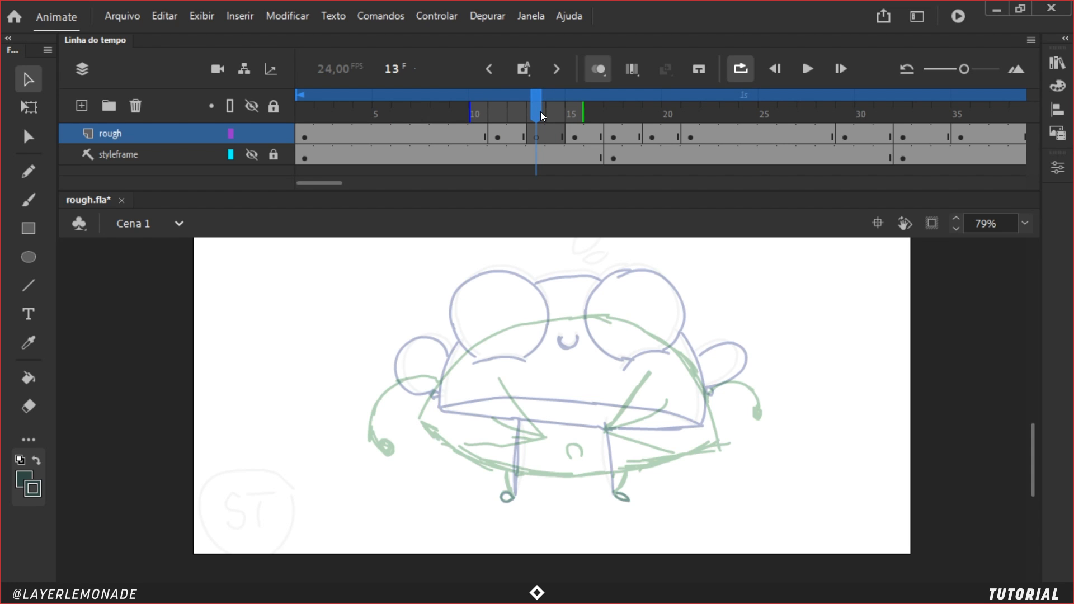
pyautogui.click(537, 134)
pyautogui.moveTo(581, 115); pyautogui.dragTo(621, 115)
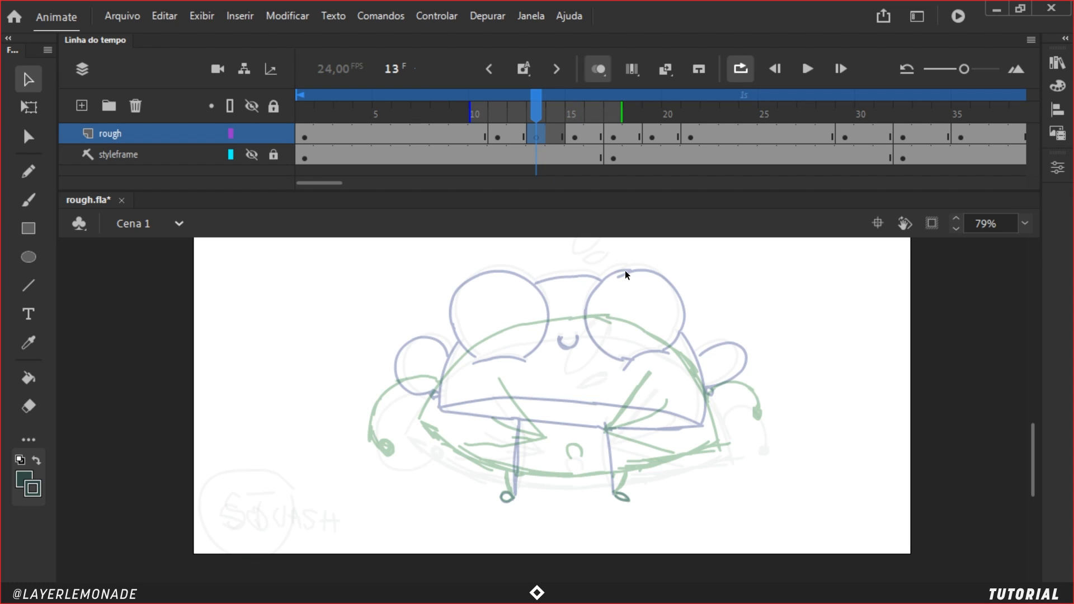
# Step: Sketch a slightly lower top curve for the body on frame 15 and erase the old upper outline
pyautogui.press('.')
pyautogui.press('.')
pyautogui.press('y')
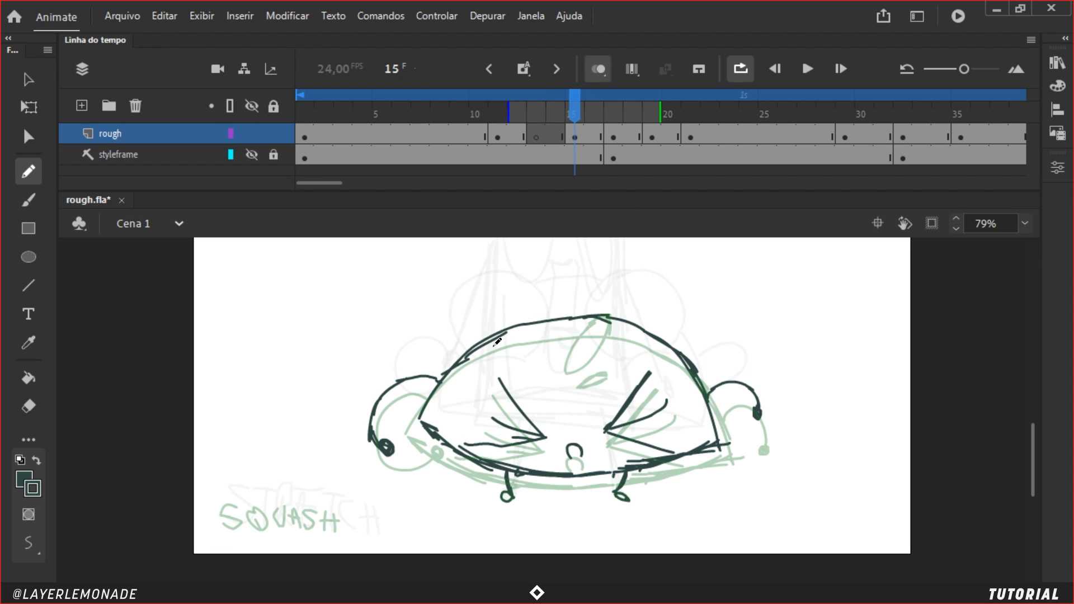
pyautogui.moveTo(450, 368)
pyautogui.mouseDown()
pyautogui.moveTo(678, 357)
pyautogui.moveTo(655, 465)
pyautogui.moveTo(414, 414)
pyautogui.moveTo(472, 460)
pyautogui.moveTo(512, 453)
pyautogui.mouseUp()
pyautogui.press('e')
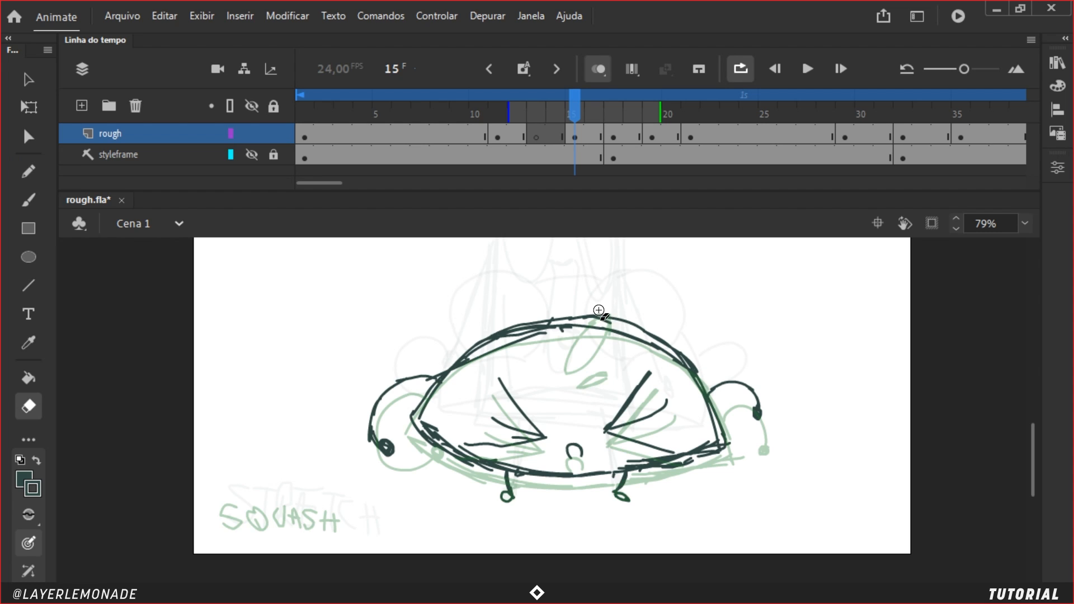
pyautogui.moveTo(571, 309)
pyautogui.mouseDown()
pyautogui.moveTo(536, 311)
pyautogui.moveTo(462, 366)
pyautogui.mouseUp()
pyautogui.moveTo(549, 342)
pyautogui.mouseDown()
pyautogui.moveTo(530, 334)
pyautogui.moveTo(559, 336)
pyautogui.mouseUp()
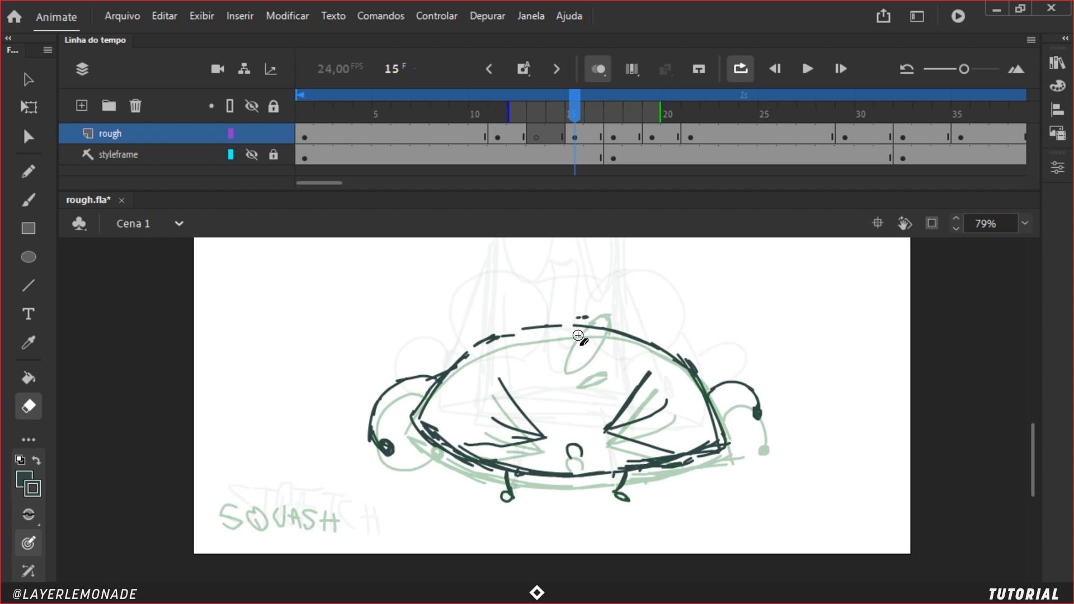
# Step: Reinforce the body's upper and right outline on frame 15 and close the gaps left by the erasing
pyautogui.press('y')
pyautogui.moveTo(469, 344); pyautogui.dragTo(562, 326)
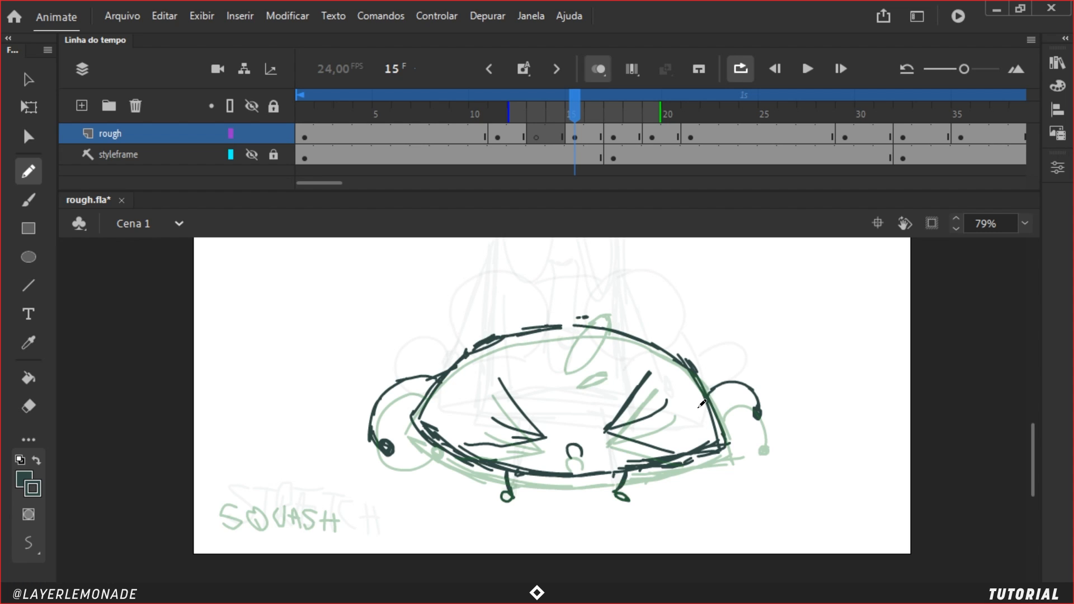
pyautogui.moveTo(702, 390); pyautogui.dragTo(720, 444)
pyautogui.moveTo(557, 325); pyautogui.dragTo(591, 331)
# Step: On frame 13, mark the halfway height and rough in the in-between body outline from the neighbouring poses
pyautogui.moveTo(580, 116); pyautogui.dragTo(535, 133)
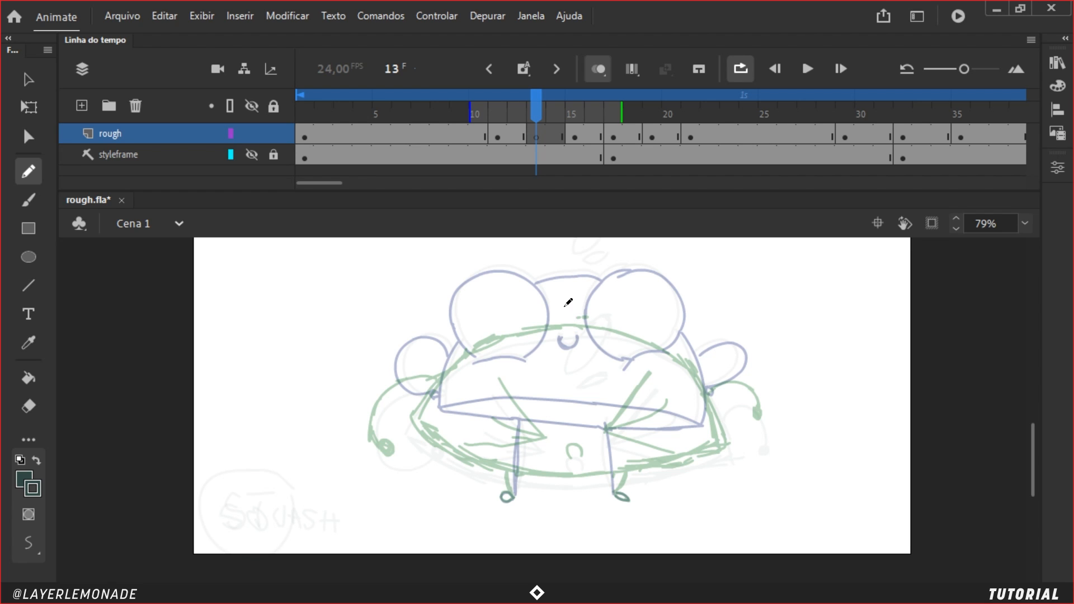
pyautogui.moveTo(536, 117)
pyautogui.mouseDown()
pyautogui.moveTo(603, 126)
pyautogui.moveTo(520, 123)
pyautogui.moveTo(614, 126)
pyautogui.moveTo(496, 126)
pyautogui.moveTo(535, 126)
pyautogui.mouseUp()
pyautogui.moveTo(570, 277)
pyautogui.mouseDown()
pyautogui.moveTo(567, 335)
pyautogui.moveTo(581, 304)
pyautogui.moveTo(577, 311)
pyautogui.mouseUp()
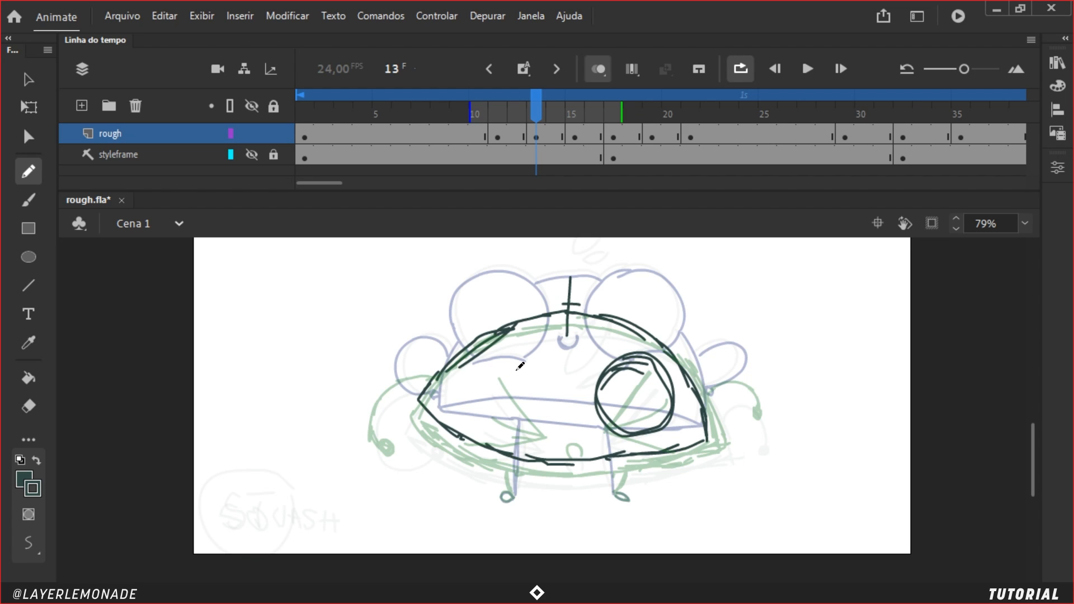
# Step: Sketch the left eye circle on frame 13 and thicken the right eye circle
pyautogui.moveTo(520, 366)
pyautogui.mouseDown()
pyautogui.moveTo(544, 417)
pyautogui.moveTo(523, 364)
pyautogui.moveTo(544, 376)
pyautogui.moveTo(546, 428)
pyautogui.mouseUp()
pyautogui.moveTo(534, 436); pyautogui.dragTo(476, 421)
pyautogui.moveTo(501, 349); pyautogui.dragTo(456, 399)
pyautogui.moveTo(490, 353)
pyautogui.mouseDown()
pyautogui.moveTo(456, 396)
pyautogui.moveTo(458, 414)
pyautogui.mouseUp()
pyautogui.moveTo(460, 399); pyautogui.dragTo(515, 434)
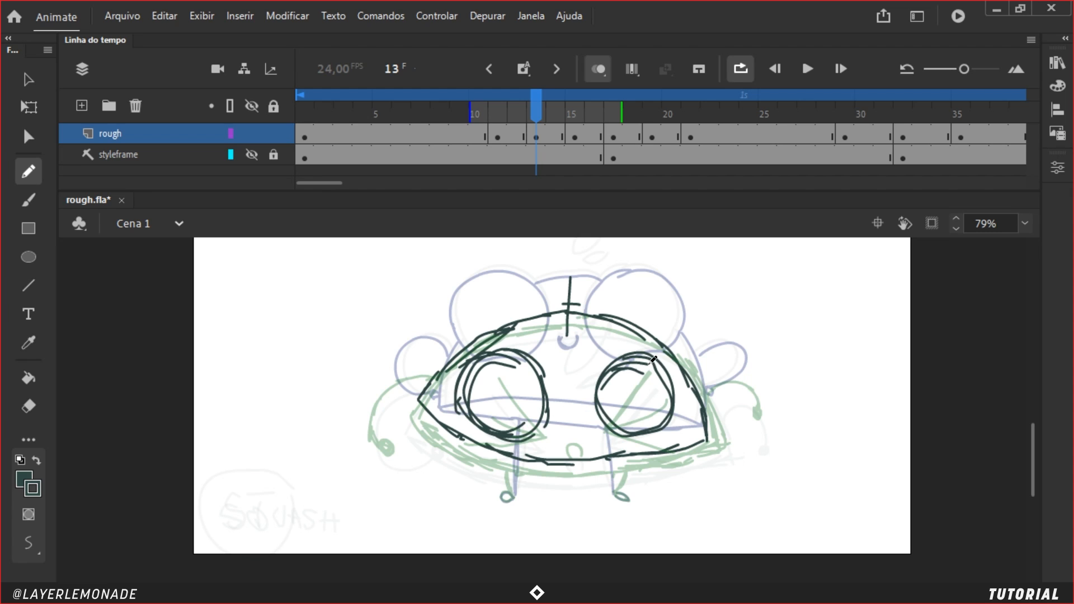
pyautogui.moveTo(649, 364); pyautogui.dragTo(608, 375)
# Step: Draw the small mouth and two short bent legs with feet on the frame 13 pose
pyautogui.moveTo(559, 431)
pyautogui.mouseDown()
pyautogui.moveTo(565, 445)
pyautogui.moveTo(572, 437)
pyautogui.mouseUp()
pyautogui.moveTo(622, 480); pyautogui.dragTo(627, 404)
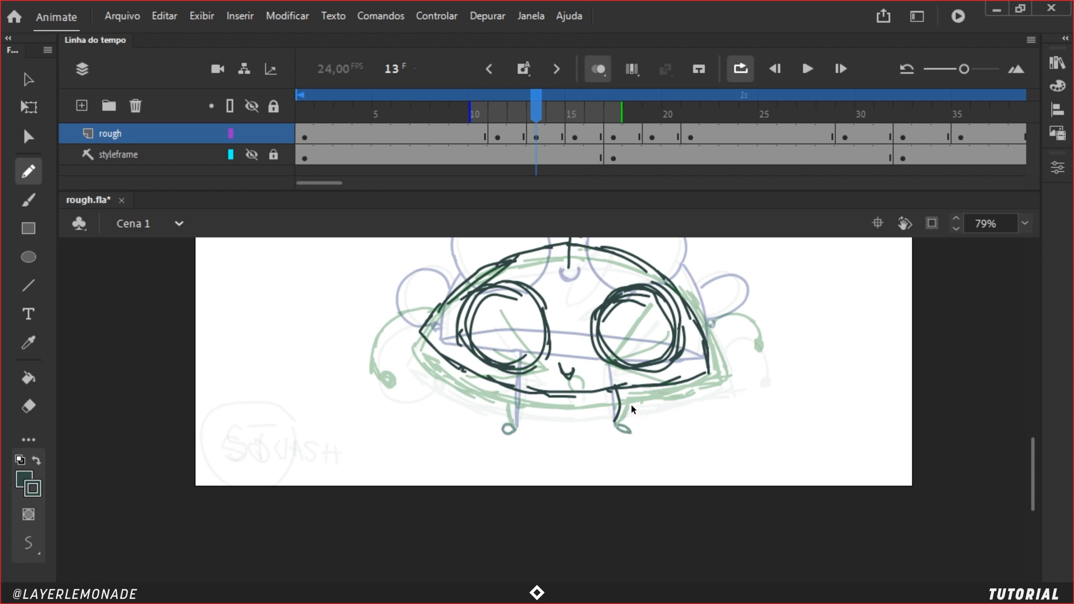
pyautogui.moveTo(620, 387); pyautogui.dragTo(616, 425)
pyautogui.moveTo(516, 424); pyautogui.dragTo(509, 380)
pyautogui.moveTo(511, 429); pyautogui.dragTo(510, 378)
pyautogui.moveTo(515, 423)
pyautogui.mouseDown()
pyautogui.moveTo(503, 430)
pyautogui.moveTo(515, 422)
pyautogui.mouseUp()
pyautogui.moveTo(616, 424); pyautogui.dragTo(615, 421)
# Step: Draw curved upper and lower eyelids across both eyes on frame 13 for a half-closed look
pyautogui.moveTo(480, 309)
pyautogui.mouseDown()
pyautogui.moveTo(540, 327)
pyautogui.moveTo(481, 308)
pyautogui.moveTo(536, 355)
pyautogui.mouseUp()
pyautogui.hotkey('ctrl', 'z')
pyautogui.moveTo(466, 301); pyautogui.dragTo(543, 325)
pyautogui.moveTo(467, 334); pyautogui.dragTo(548, 357)
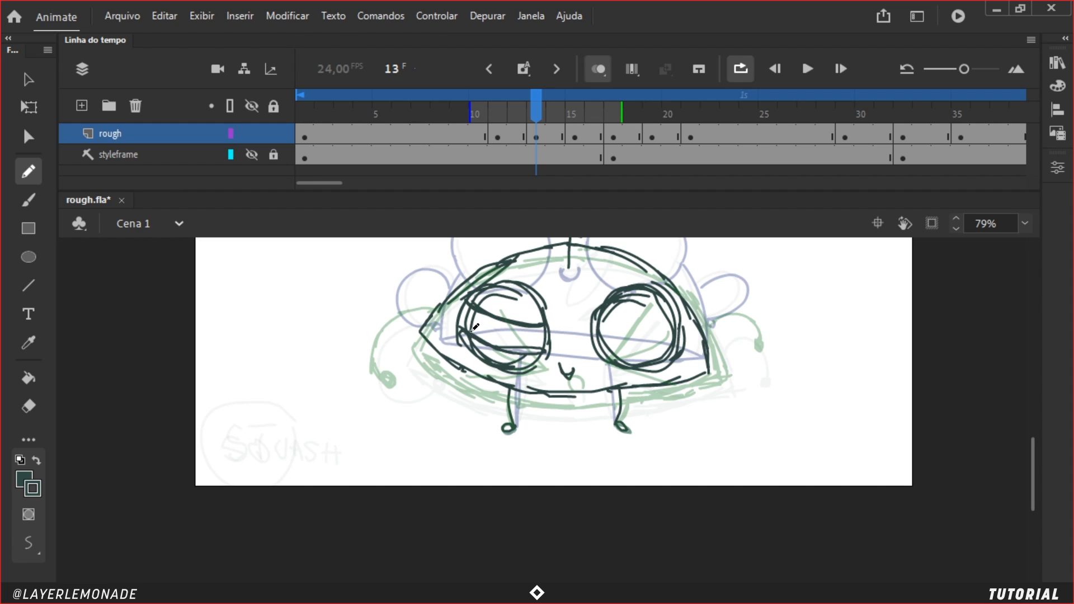
pyautogui.moveTo(596, 320); pyautogui.dragTo(666, 308)
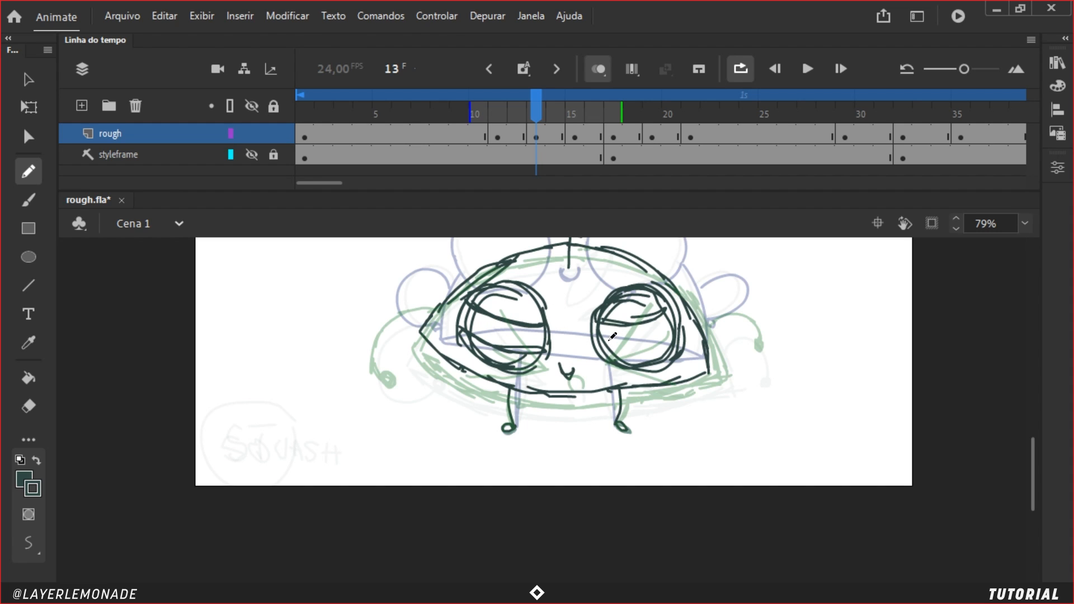
pyautogui.moveTo(606, 339); pyautogui.dragTo(673, 327)
# Step: Draw both curled arms on frame 13 and erase the halfway guide mark above the body
pyautogui.moveTo(441, 302)
pyautogui.mouseDown()
pyautogui.moveTo(430, 291)
pyautogui.moveTo(391, 292)
pyautogui.moveTo(377, 305)
pyautogui.moveTo(398, 331)
pyautogui.moveTo(421, 330)
pyautogui.mouseUp()
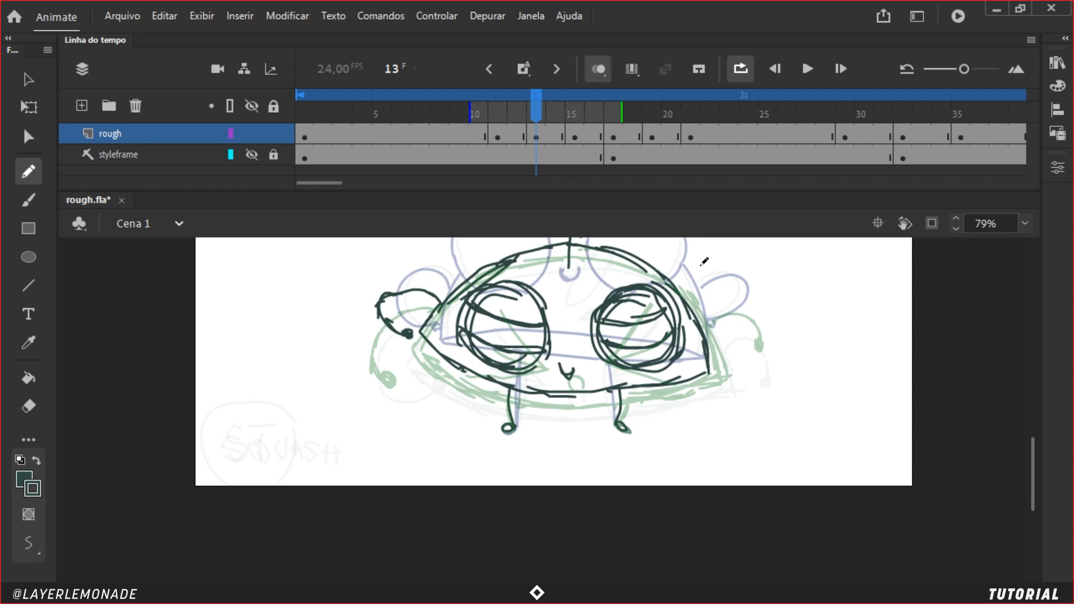
pyautogui.press('e')
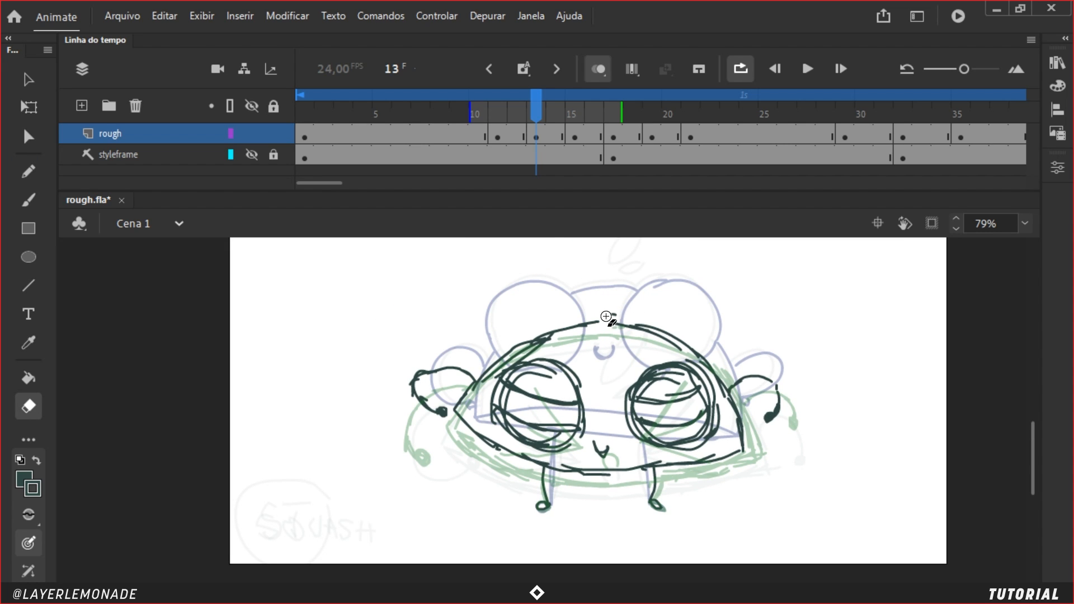
pyautogui.moveTo(610, 313); pyautogui.dragTo(619, 308)
# Step: Scrub through the new poses and draw the two-part leaf above the head on frame 11
pyautogui.press('y')
pyautogui.click(597, 68)
pyautogui.moveTo(535, 111)
pyautogui.mouseDown()
pyautogui.moveTo(477, 117)
pyautogui.moveTo(535, 124)
pyautogui.moveTo(507, 126)
pyautogui.moveTo(535, 134)
pyautogui.moveTo(586, 133)
pyautogui.moveTo(501, 129)
pyautogui.moveTo(595, 123)
pyautogui.moveTo(554, 121)
pyautogui.moveTo(575, 112)
pyautogui.moveTo(620, 136)
pyautogui.moveTo(590, 121)
pyautogui.moveTo(518, 132)
pyautogui.moveTo(620, 120)
pyautogui.moveTo(515, 132)
pyautogui.moveTo(631, 126)
pyautogui.moveTo(477, 132)
pyautogui.moveTo(653, 132)
pyautogui.moveTo(536, 135)
pyautogui.mouseUp()
pyautogui.click(495, 135)
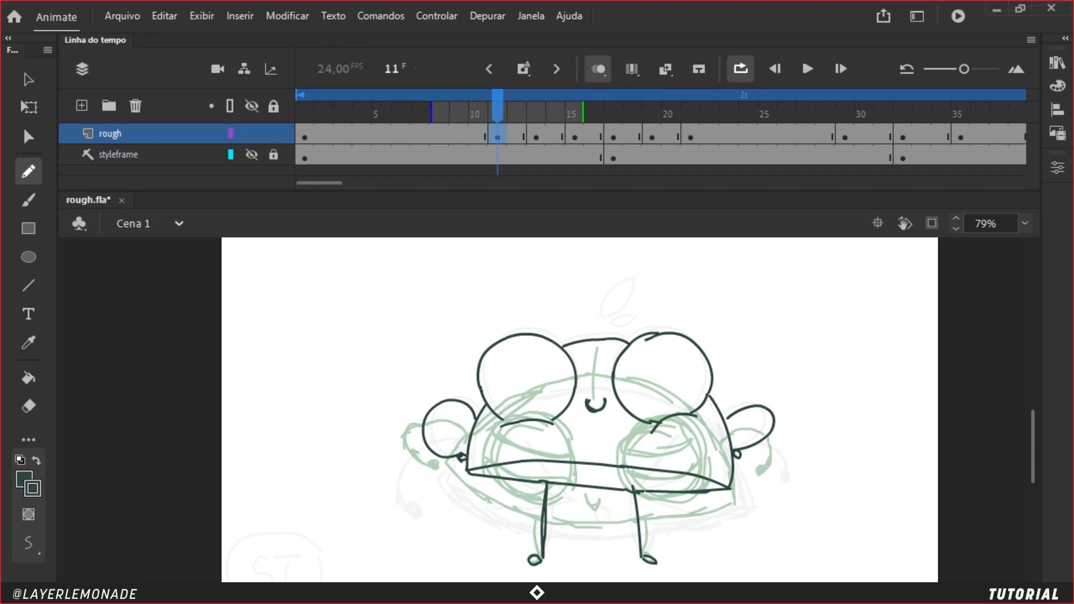
pyautogui.moveTo(599, 316)
pyautogui.mouseDown()
pyautogui.moveTo(627, 276)
pyautogui.moveTo(625, 300)
pyautogui.moveTo(602, 320)
pyautogui.moveTo(635, 304)
pyautogui.moveTo(628, 322)
pyautogui.moveTo(620, 314)
pyautogui.mouseUp()
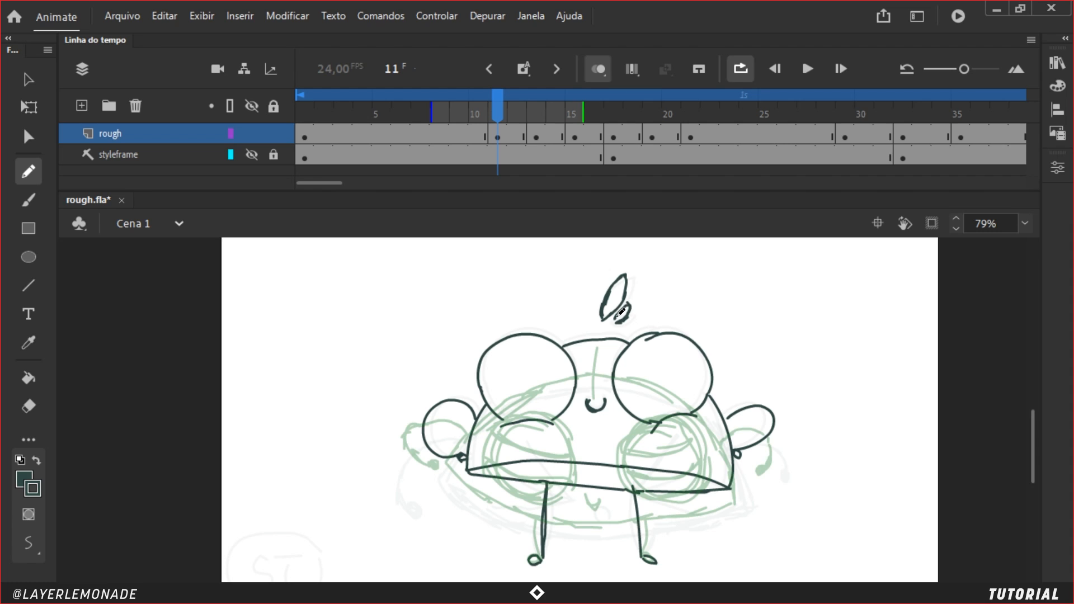
# Step: Draw a tall pointed leaf rising from the top of the head on frame 13, slightly below the frame 11 leaf
pyautogui.click(534, 137)
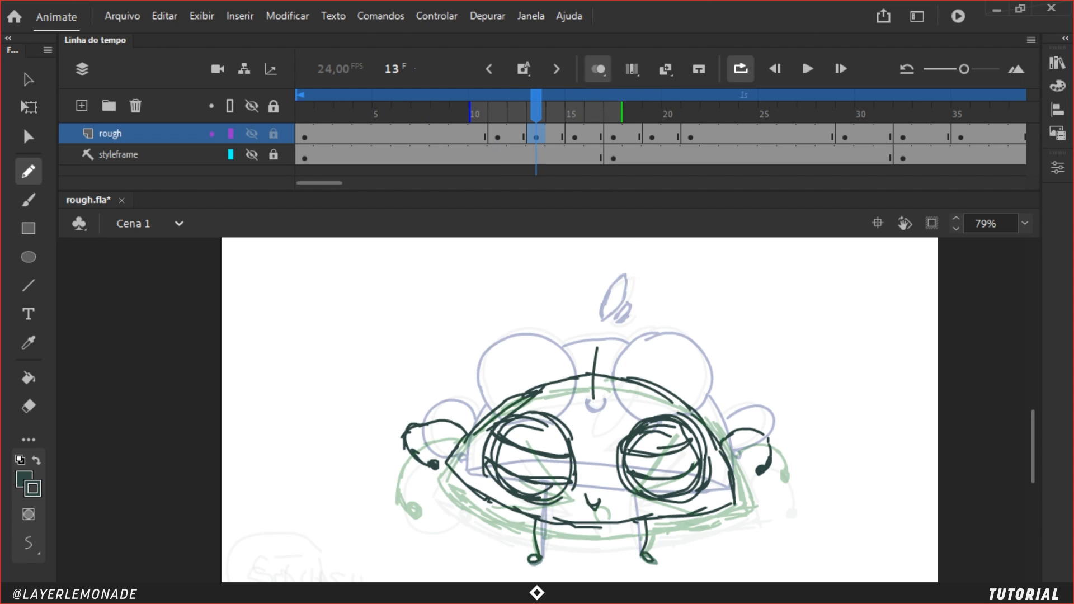
pyautogui.moveTo(593, 331); pyautogui.dragTo(592, 384)
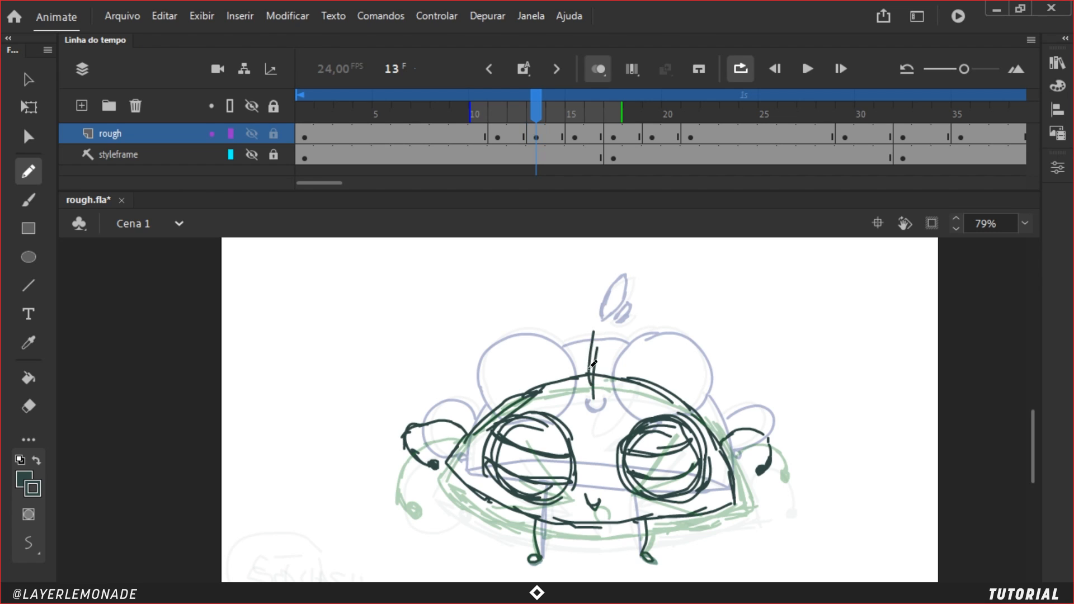
pyautogui.moveTo(599, 306)
pyautogui.mouseDown()
pyautogui.moveTo(591, 382)
pyautogui.moveTo(594, 329)
pyautogui.moveTo(590, 348)
pyautogui.mouseUp()
pyautogui.moveTo(608, 303); pyautogui.dragTo(598, 387)
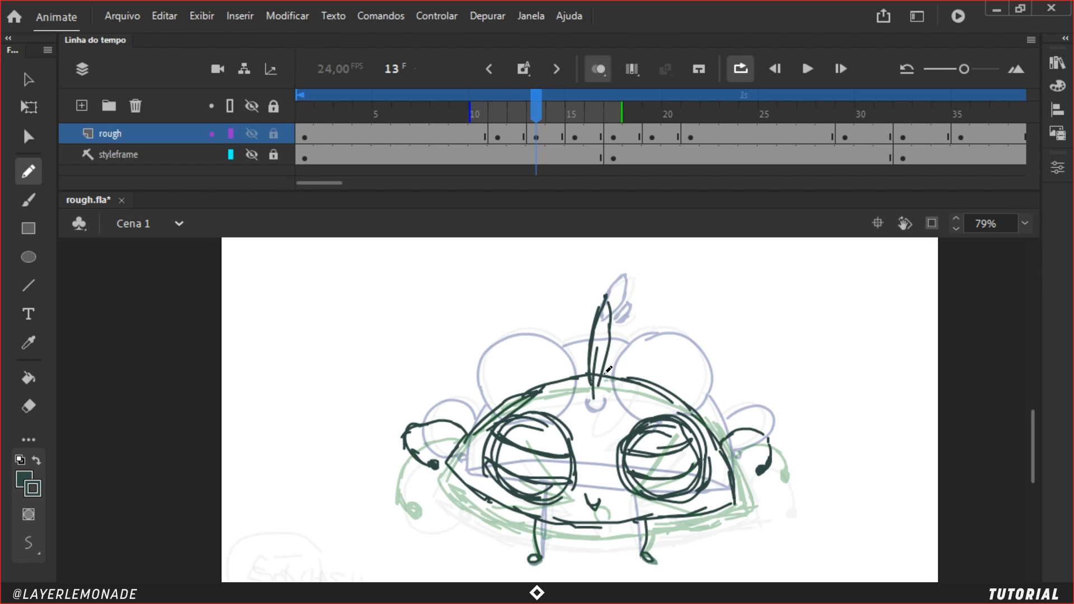
pyautogui.moveTo(609, 346); pyautogui.dragTo(599, 390)
pyautogui.moveTo(606, 299); pyautogui.dragTo(611, 389)
# Step: Add a small leaf beside the tall one on frame 13, darken the tall leaf's outline and check the motion
pyautogui.moveTo(618, 364)
pyautogui.mouseDown()
pyautogui.moveTo(612, 388)
pyautogui.moveTo(622, 354)
pyautogui.moveTo(614, 389)
pyautogui.mouseUp()
pyautogui.moveTo(606, 378); pyautogui.dragTo(594, 394)
pyautogui.moveTo(594, 393)
pyautogui.mouseDown()
pyautogui.moveTo(591, 342)
pyautogui.moveTo(608, 297)
pyautogui.mouseUp()
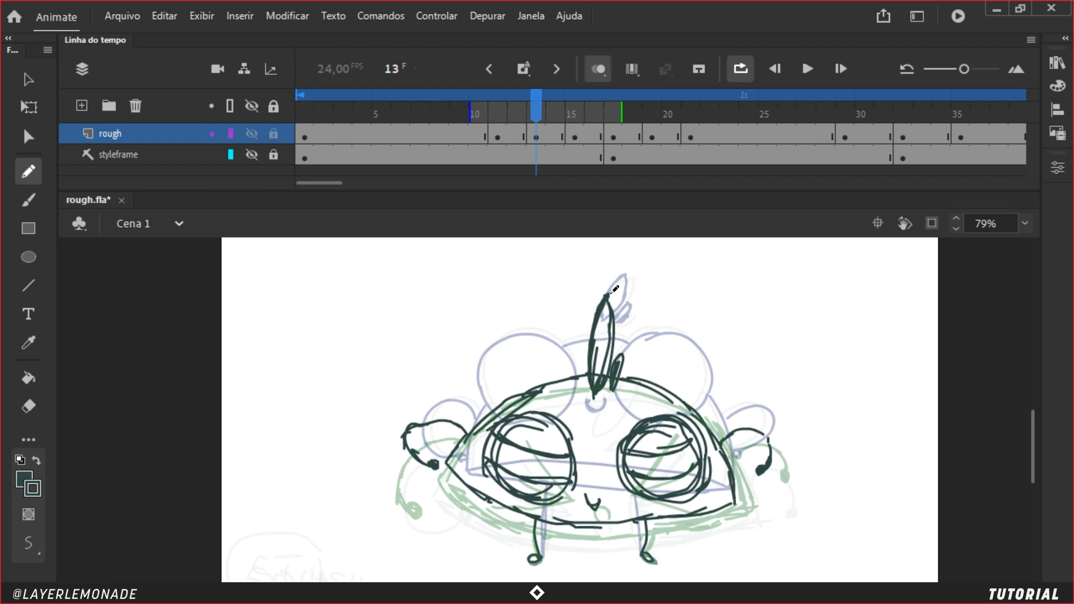
pyautogui.moveTo(592, 373); pyautogui.dragTo(614, 292)
pyautogui.moveTo(614, 292); pyautogui.dragTo(611, 323)
pyautogui.moveTo(501, 105); pyautogui.dragTo(539, 122)
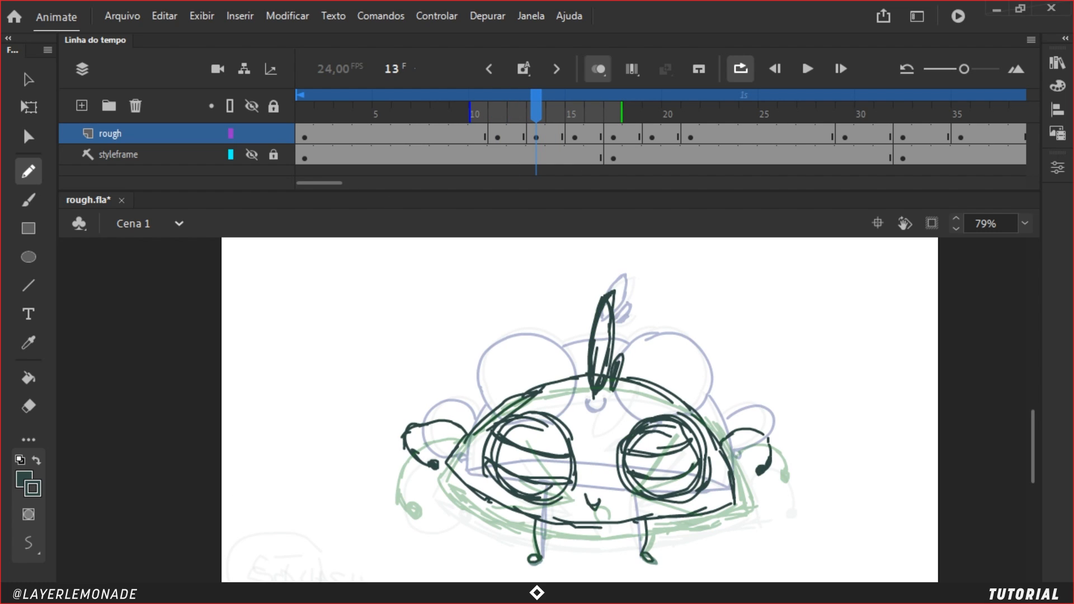
# Step: Draw the tall leaf and the small leaf on the head on frame 15, lower than those on frame 13
pyautogui.click(585, 113)
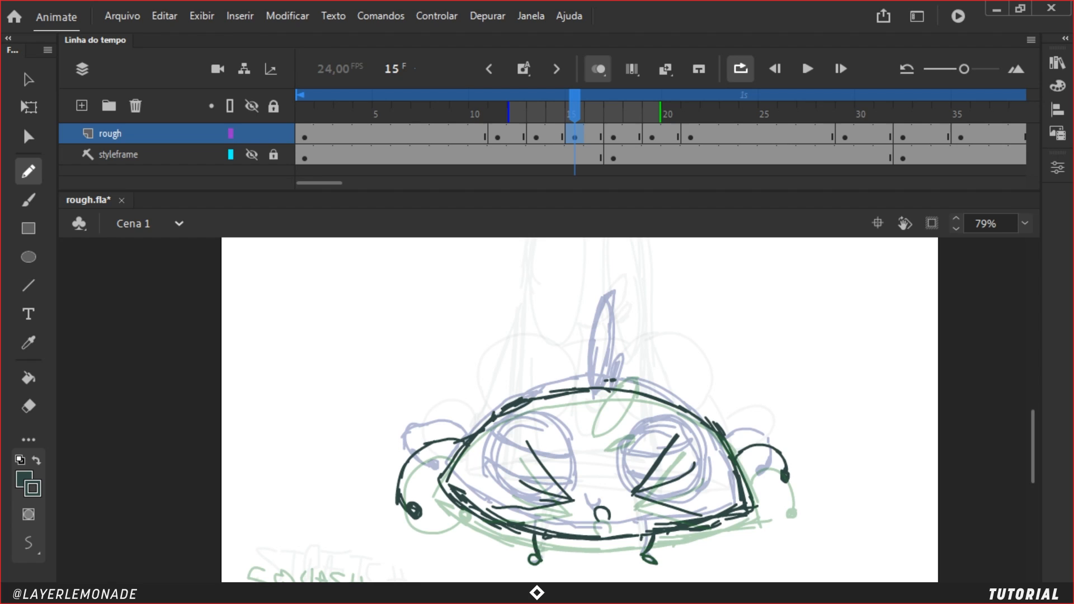
pyautogui.moveTo(586, 420)
pyautogui.mouseDown()
pyautogui.moveTo(582, 392)
pyautogui.moveTo(610, 321)
pyautogui.mouseUp()
pyautogui.moveTo(594, 414); pyautogui.dragTo(609, 322)
pyautogui.moveTo(605, 392); pyautogui.dragTo(594, 425)
pyautogui.moveTo(615, 383); pyautogui.dragTo(597, 421)
pyautogui.moveTo(623, 380); pyautogui.dragTo(611, 409)
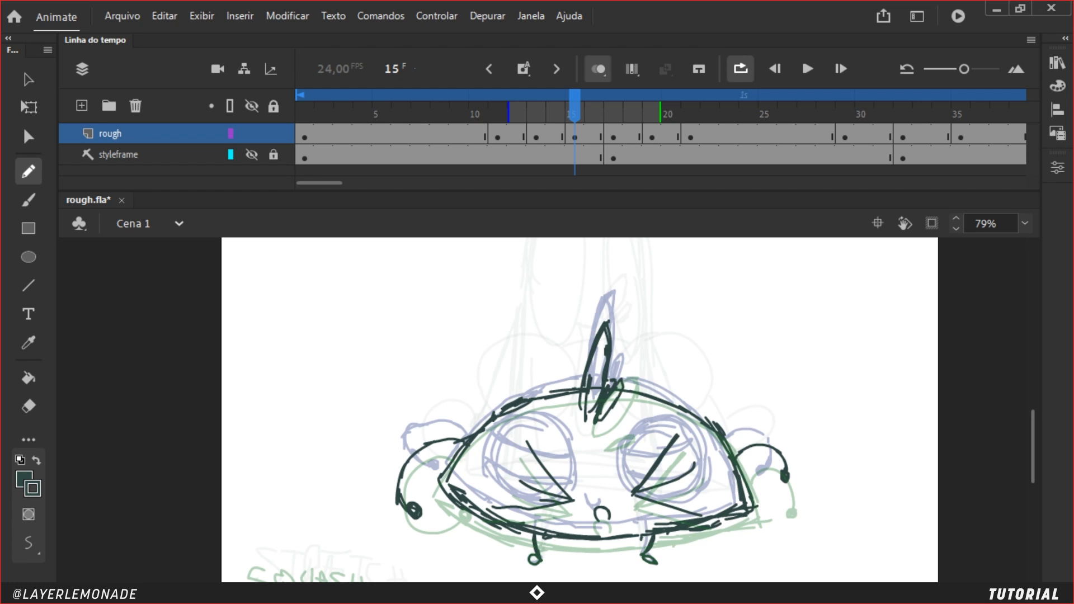
# Step: Turn off onion skinning and scrub through the squash and stretch poses up to frame 20
pyautogui.moveTo(569, 102)
pyautogui.mouseDown()
pyautogui.moveTo(631, 127)
pyautogui.moveTo(420, 114)
pyautogui.moveTo(565, 108)
pyautogui.moveTo(521, 121)
pyautogui.moveTo(659, 141)
pyautogui.moveTo(595, 121)
pyautogui.moveTo(576, 133)
pyautogui.moveTo(659, 149)
pyautogui.moveTo(568, 127)
pyautogui.moveTo(668, 118)
pyautogui.moveTo(599, 115)
pyautogui.moveTo(621, 109)
pyautogui.moveTo(675, 109)
pyautogui.moveTo(605, 110)
pyautogui.moveTo(688, 114)
pyautogui.moveTo(480, 113)
pyautogui.moveTo(630, 105)
pyautogui.moveTo(669, 115)
pyautogui.moveTo(613, 137)
pyautogui.mouseUp()
pyautogui.click(596, 70)
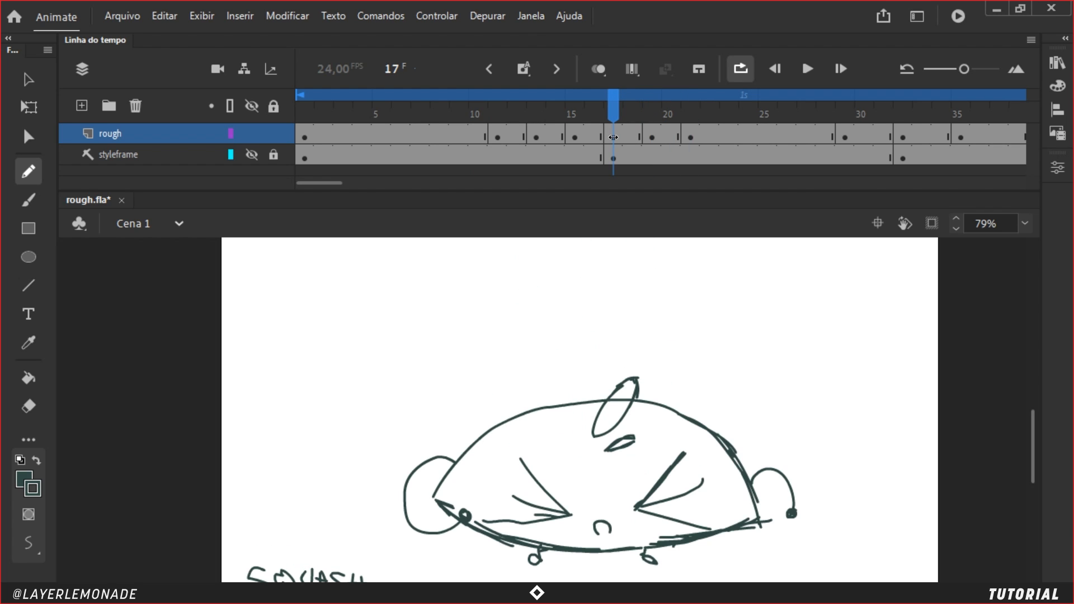
pyautogui.moveTo(614, 137)
pyautogui.mouseDown()
pyautogui.moveTo(532, 113)
pyautogui.moveTo(542, 132)
pyautogui.moveTo(580, 126)
pyautogui.moveTo(512, 114)
pyautogui.moveTo(521, 105)
pyautogui.moveTo(601, 126)
pyautogui.moveTo(654, 122)
pyautogui.moveTo(492, 106)
pyautogui.moveTo(671, 120)
pyautogui.mouseUp()
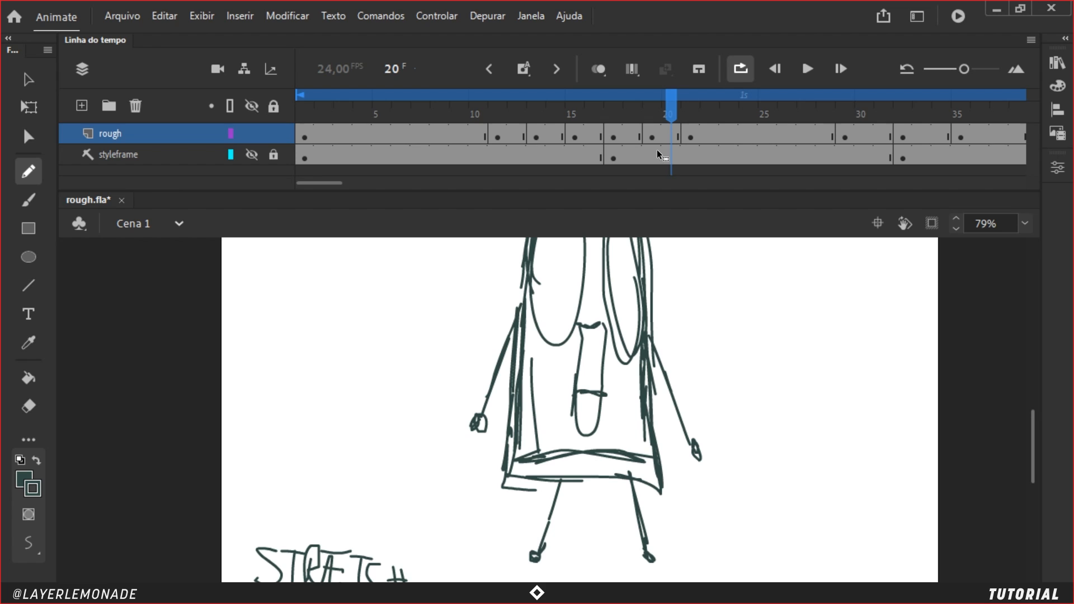
# Step: Insert keyframes on frames 23, 25 and 27 of the rough layer and return to the stretch drawing on frame 19
pyautogui.hotkey('ctrl', '-')
pyautogui.moveTo(671, 110); pyautogui.dragTo(694, 91)
pyautogui.click(729, 113)
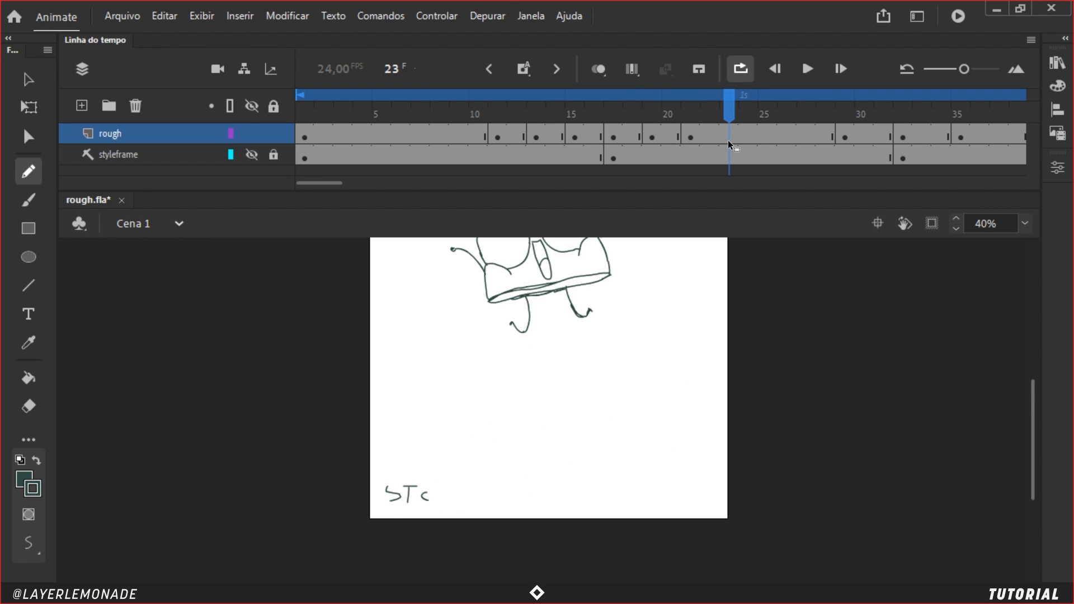
pyautogui.click(730, 140)
pyautogui.click(731, 112)
pyautogui.click(799, 102)
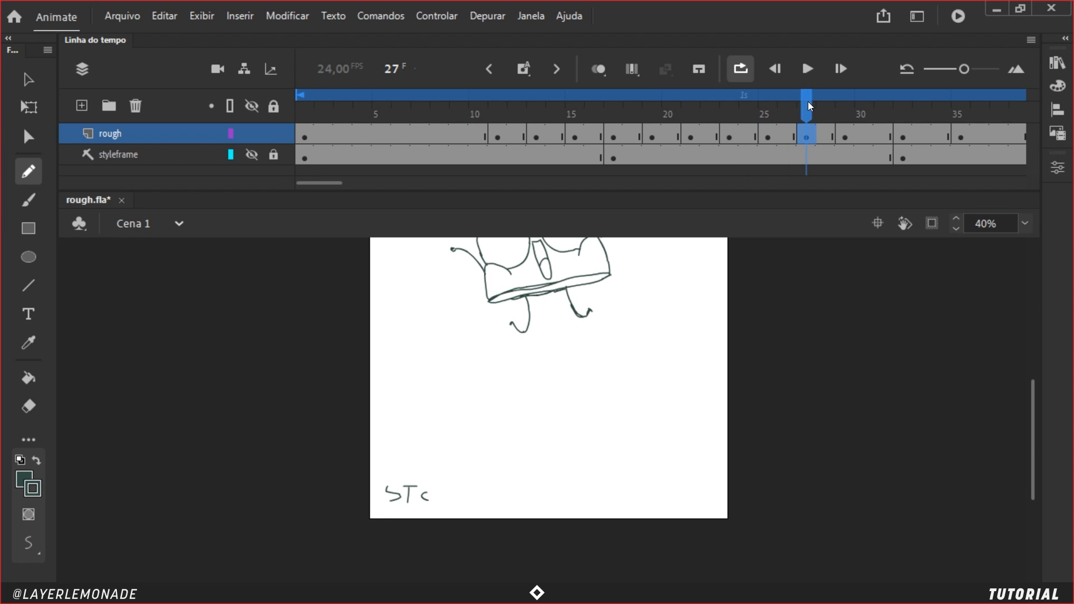
pyautogui.moveTo(807, 102)
pyautogui.mouseDown()
pyautogui.moveTo(598, 105)
pyautogui.moveTo(619, 106)
pyautogui.mouseUp()
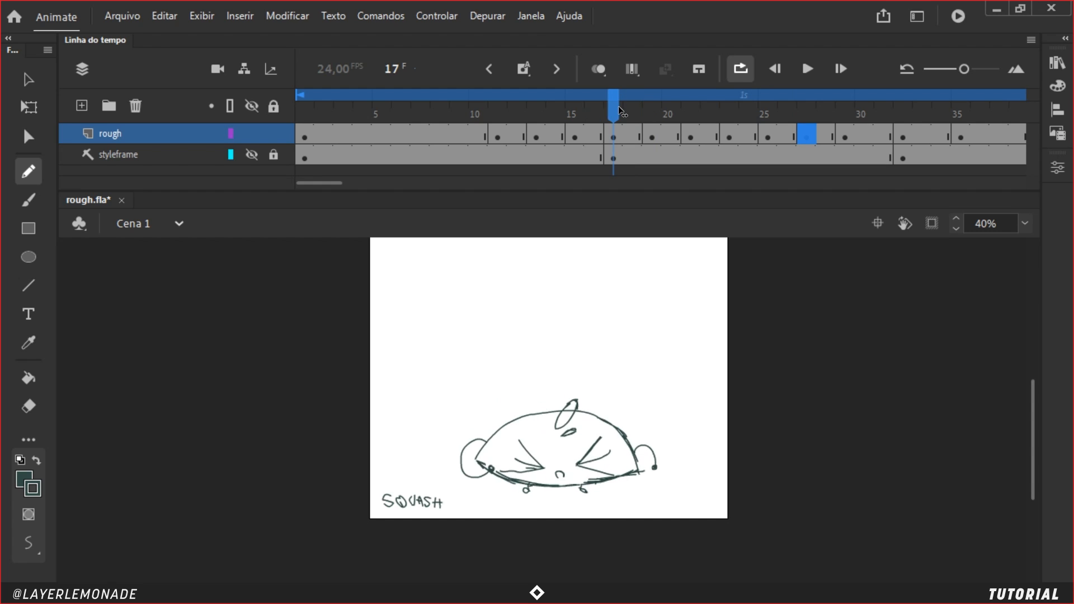
pyautogui.click(651, 134)
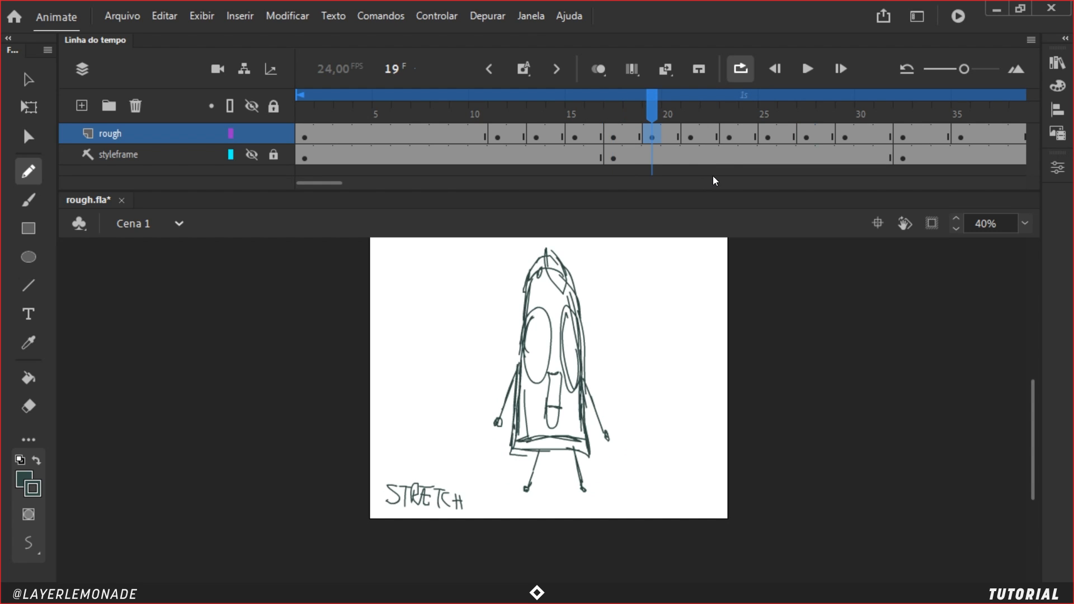
# Step: Clear the keyframes on frames 23, 25 and 27 of the rough layer and scrub through the squash and stretch poses
pyautogui.press('Delete')
pyautogui.click(690, 136)
pyautogui.press('Delete')
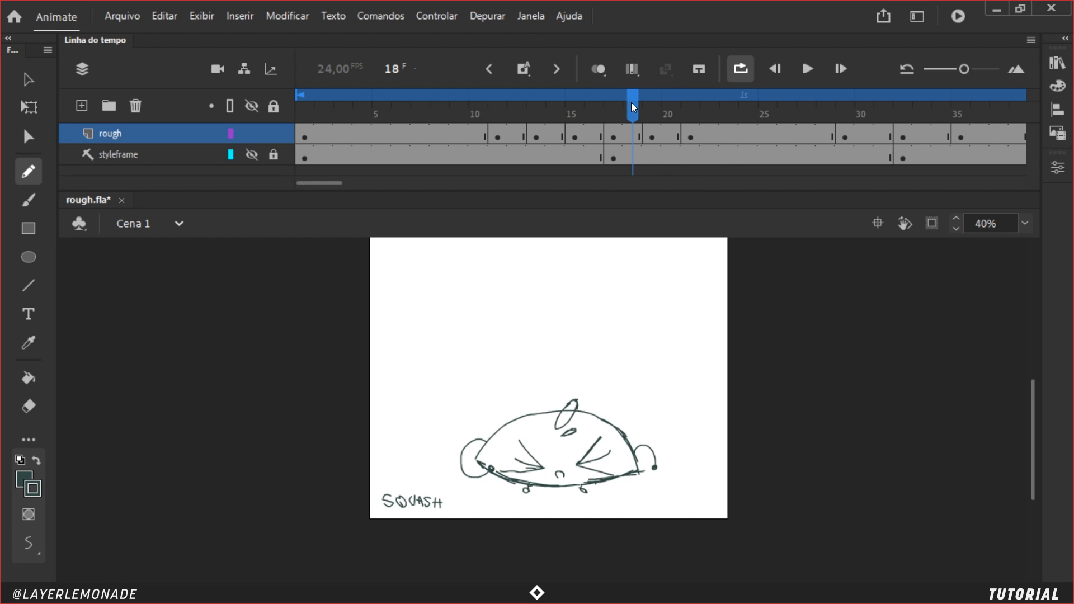
pyautogui.moveTo(632, 103)
pyautogui.mouseDown()
pyautogui.moveTo(655, 103)
pyautogui.moveTo(632, 108)
pyautogui.moveTo(661, 120)
pyautogui.mouseUp()
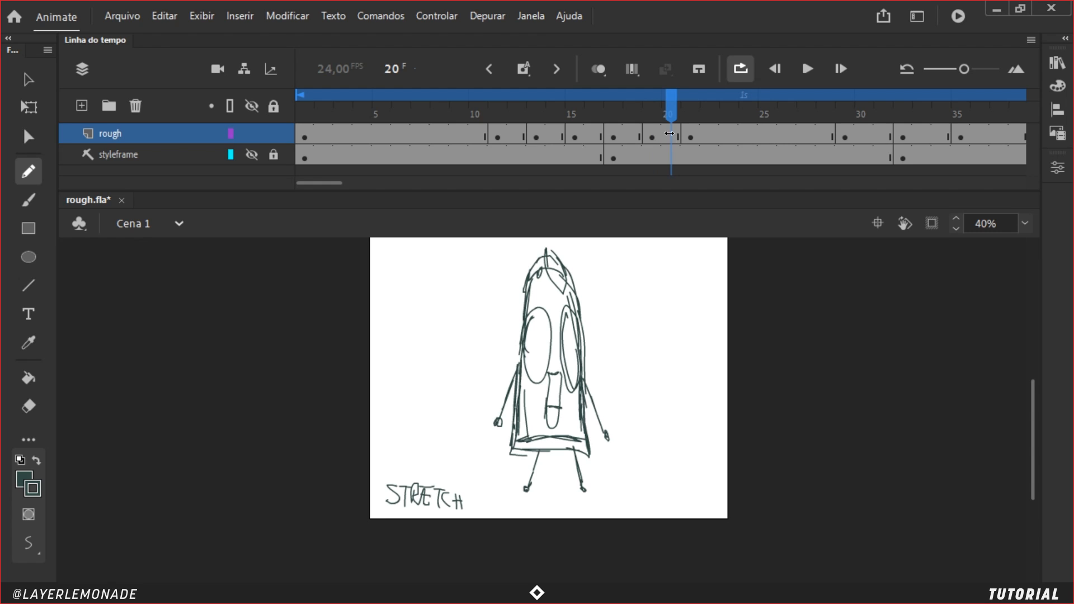
# Step: Insert a keyframe on frame 20 of the rough layer and empty the stretch drawing from frame 19
pyautogui.press('F5')
pyautogui.hotkey('shift', 'F5')
pyautogui.keyDown('shift'); pyautogui.click(657, 138); pyautogui.keyUp('shift')
pyautogui.press('Delete')
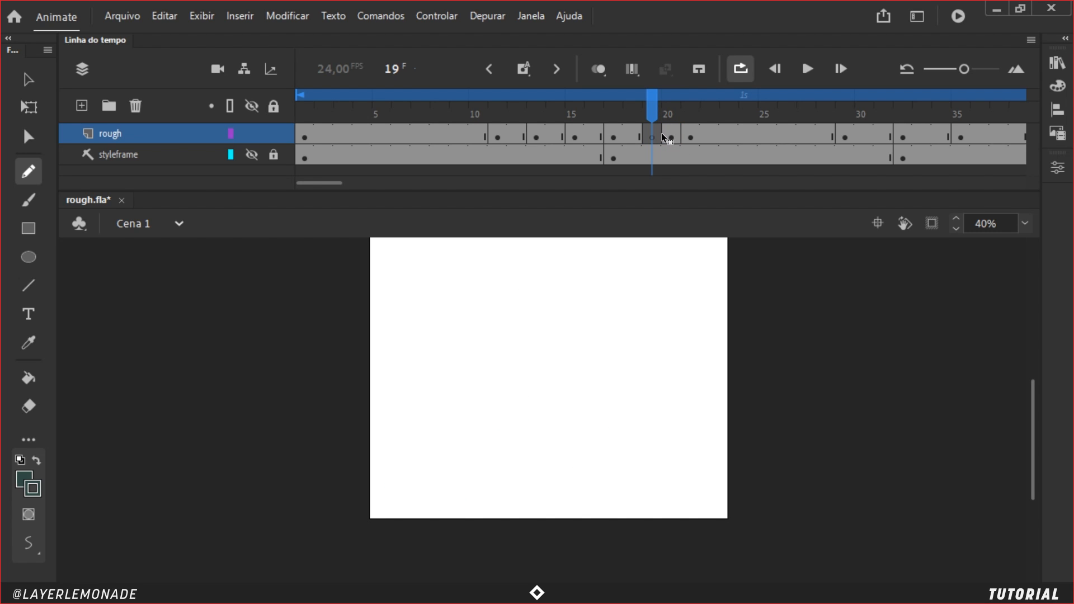
# Step: Turn on onion skinning for only the neighbouring frames and copy the squash drawing from frame 17 in place onto frame 19
pyautogui.click(599, 69)
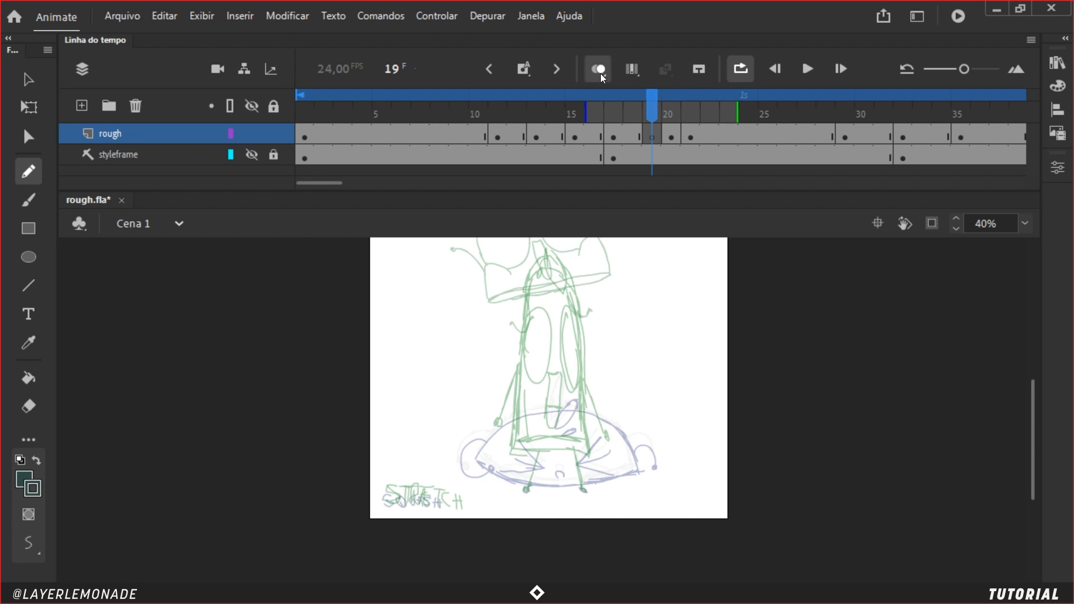
pyautogui.moveTo(585, 112); pyautogui.dragTo(629, 113)
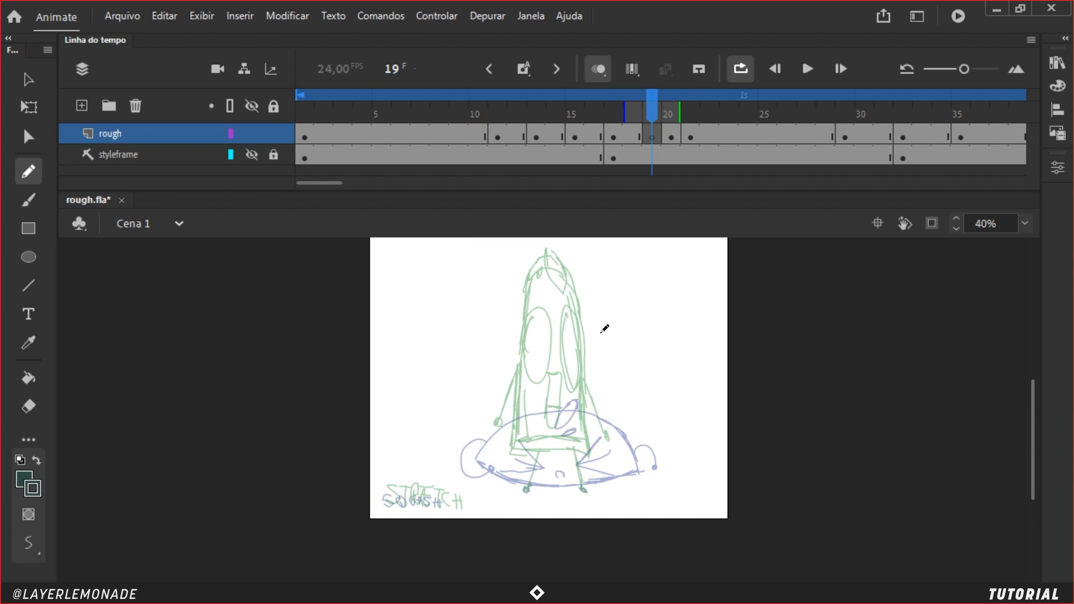
pyautogui.click(614, 135)
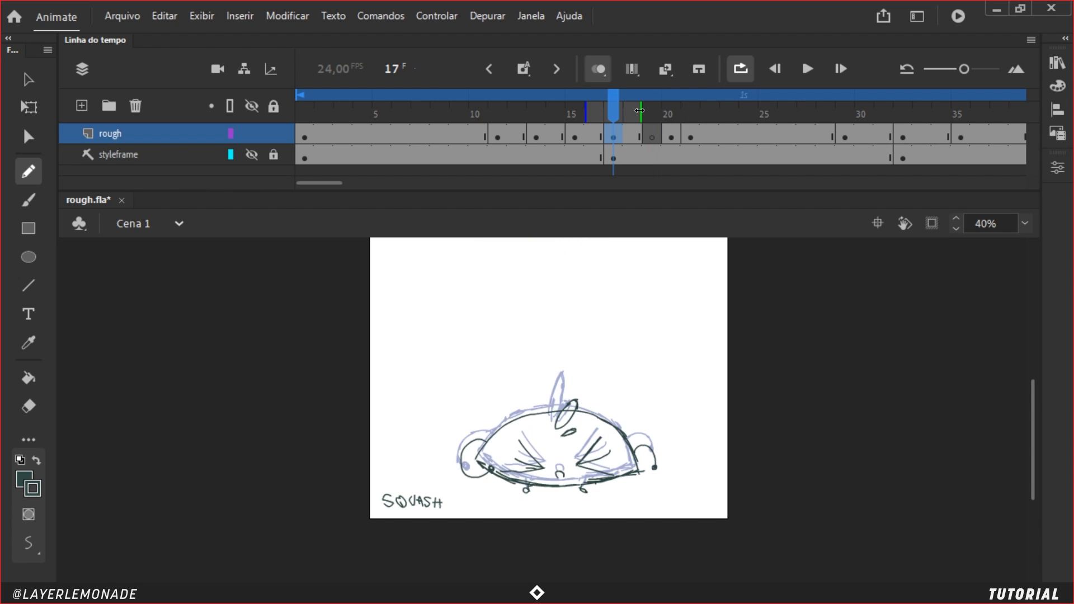
pyautogui.click(653, 139)
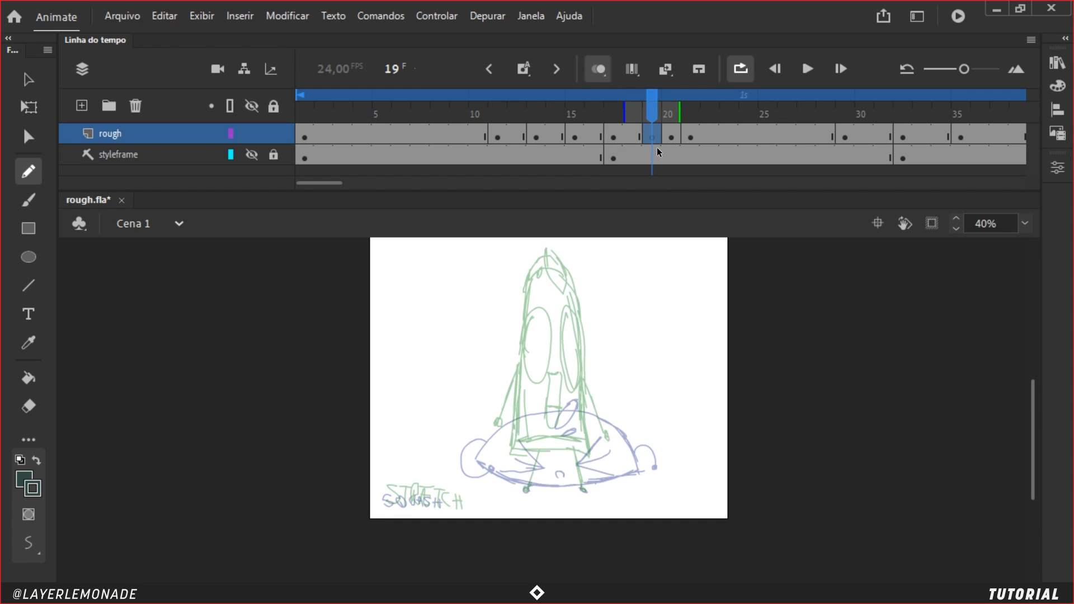
pyautogui.hotkey('ctrl', 'shift', 'v')
# Step: Delete the SQUASH label from the drawing on frame 19
pyautogui.press('v')
pyautogui.moveTo(369, 479); pyautogui.dragTo(421, 494)
pyautogui.press('Delete')
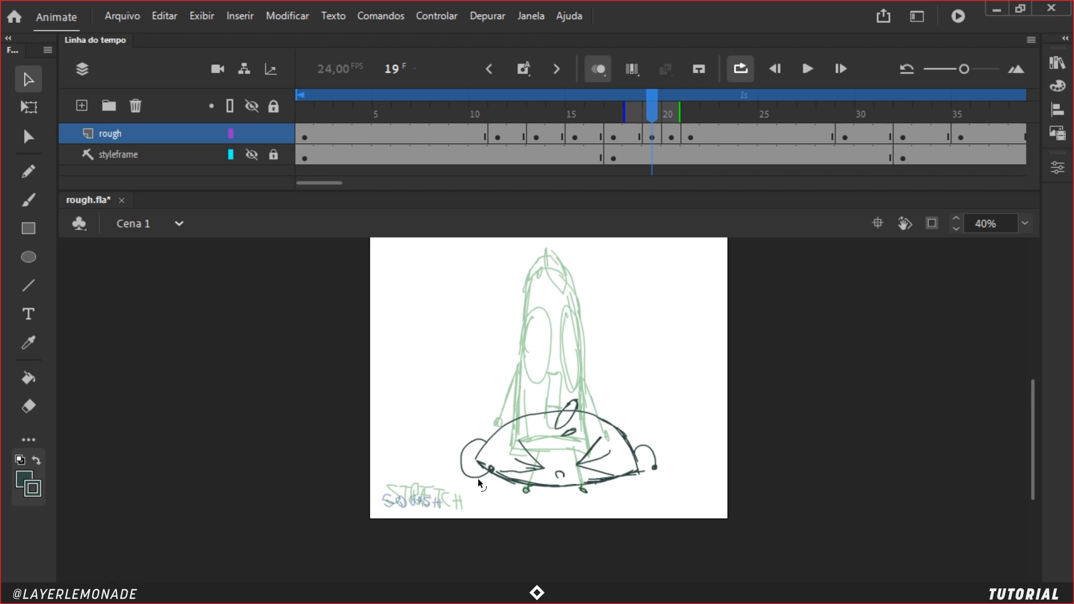
# Step: Make the squashed head on frame 19 narrower and slightly taller and raise it a little, leaving the arms and feet in place
pyautogui.moveTo(649, 106)
pyautogui.mouseDown()
pyautogui.moveTo(635, 109)
pyautogui.moveTo(647, 116)
pyautogui.mouseUp()
pyautogui.hotkey('ctrl', '=')
pyautogui.moveTo(673, 471); pyautogui.dragTo(658, 378)
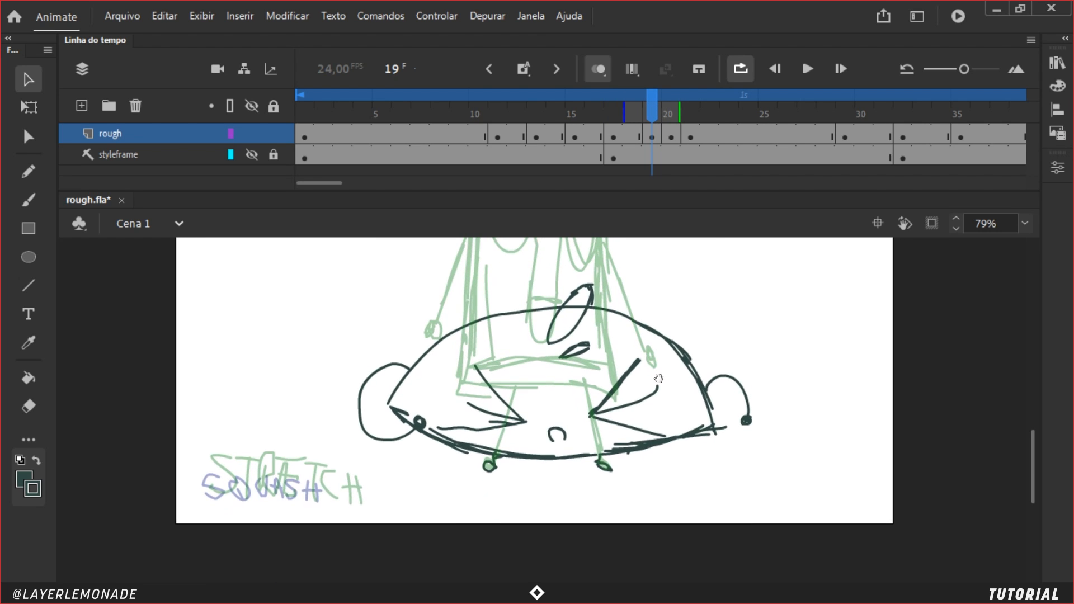
pyautogui.press('l')
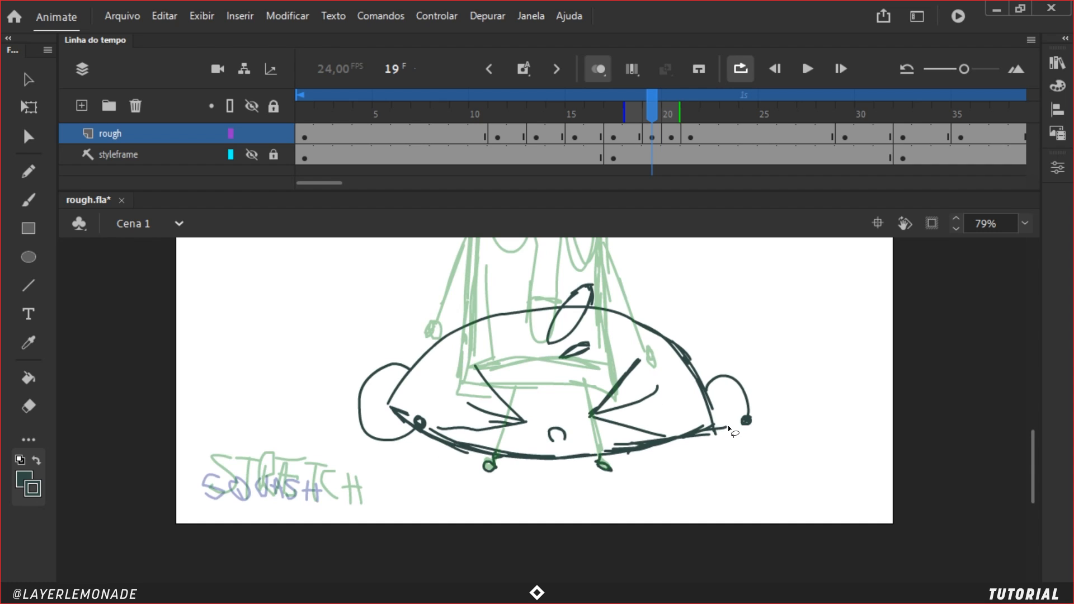
pyautogui.moveTo(708, 396)
pyautogui.mouseDown()
pyautogui.moveTo(699, 362)
pyautogui.moveTo(627, 276)
pyautogui.moveTo(491, 268)
pyautogui.moveTo(409, 333)
pyautogui.moveTo(418, 346)
pyautogui.moveTo(388, 390)
pyautogui.mouseUp()
pyautogui.moveTo(410, 426)
pyautogui.mouseDown()
pyautogui.moveTo(423, 393)
pyautogui.moveTo(580, 471)
pyautogui.mouseUp()
pyautogui.moveTo(664, 461)
pyautogui.mouseDown()
pyautogui.moveTo(708, 453)
pyautogui.moveTo(727, 427)
pyautogui.mouseUp()
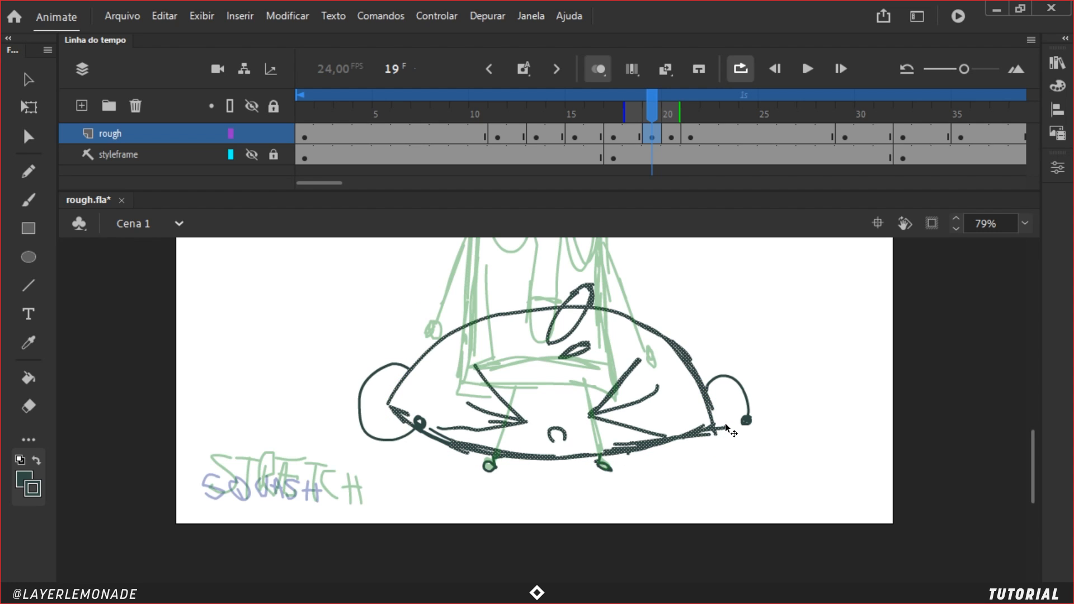
pyautogui.press('q')
pyautogui.moveTo(728, 363); pyautogui.dragTo(715, 363)
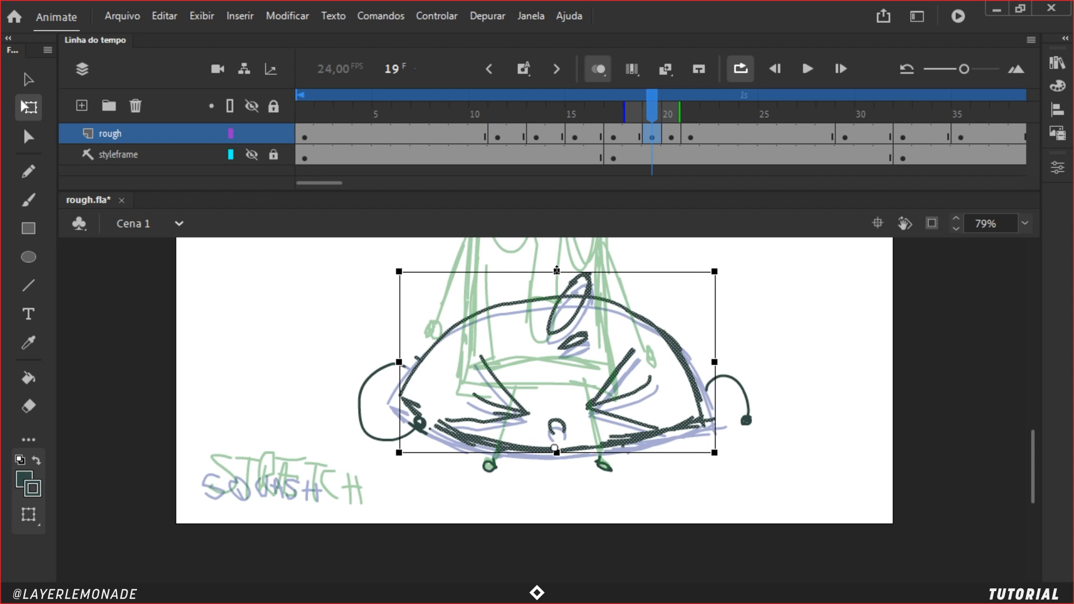
pyautogui.moveTo(557, 271)
pyautogui.mouseDown()
pyautogui.moveTo(587, 274)
pyautogui.moveTo(587, 290)
pyautogui.mouseUp()
pyautogui.moveTo(587, 289); pyautogui.dragTo(587, 283)
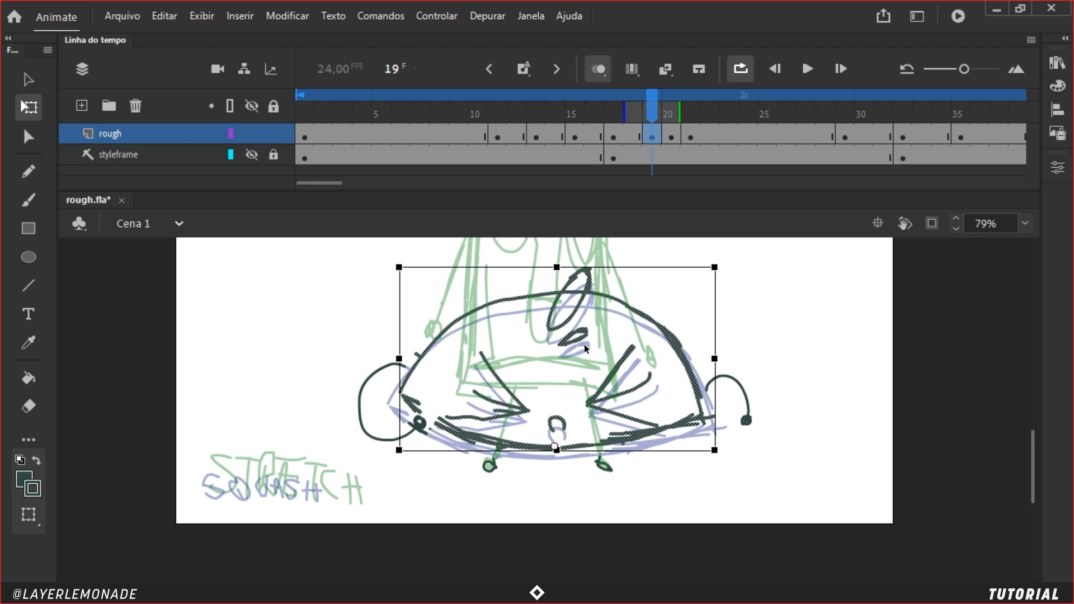
pyautogui.click(585, 381)
# Step: Erase the tall leaf and the small leaf from the head on frame 19
pyautogui.press('e')
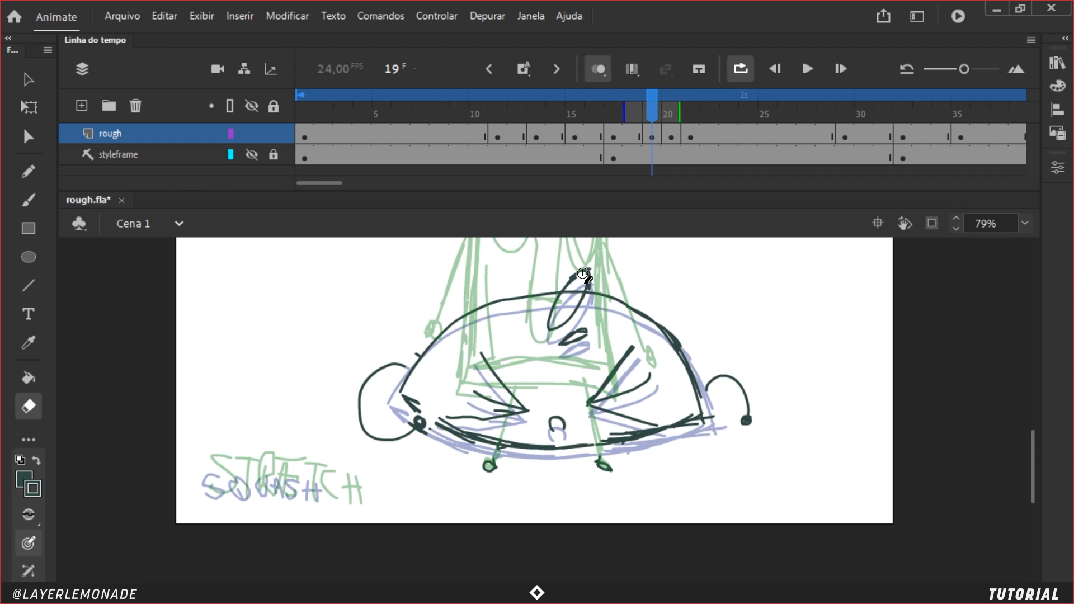
pyautogui.moveTo(583, 274)
pyautogui.mouseDown()
pyautogui.moveTo(547, 328)
pyautogui.moveTo(568, 333)
pyautogui.moveTo(587, 288)
pyautogui.mouseUp()
pyautogui.moveTo(588, 281); pyautogui.dragTo(588, 271)
pyautogui.moveTo(582, 330)
pyautogui.mouseDown()
pyautogui.moveTo(565, 342)
pyautogui.moveTo(581, 340)
pyautogui.mouseUp()
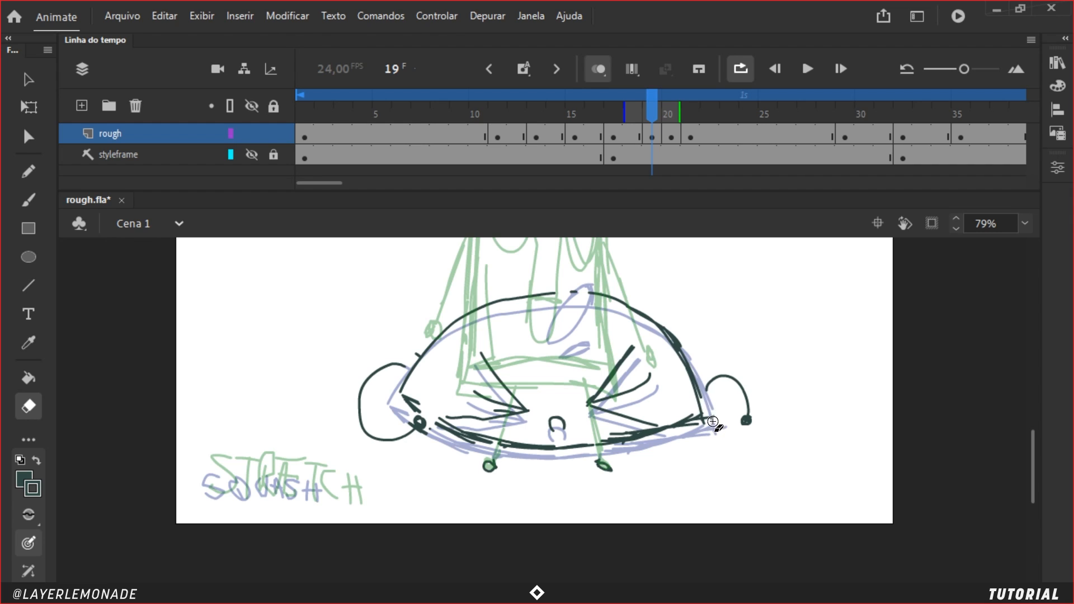
# Step: Move both arms on frame 19 inward so they attach to the narrowed head
pyautogui.press('l')
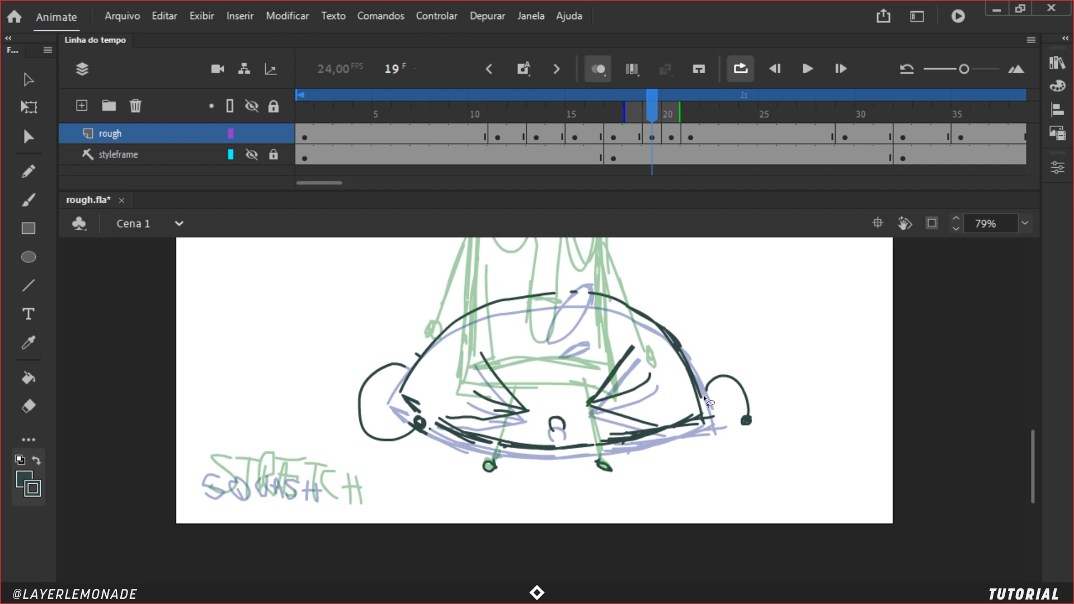
pyautogui.moveTo(703, 395)
pyautogui.mouseDown()
pyautogui.moveTo(774, 394)
pyautogui.moveTo(727, 426)
pyautogui.mouseUp()
pyautogui.press('v')
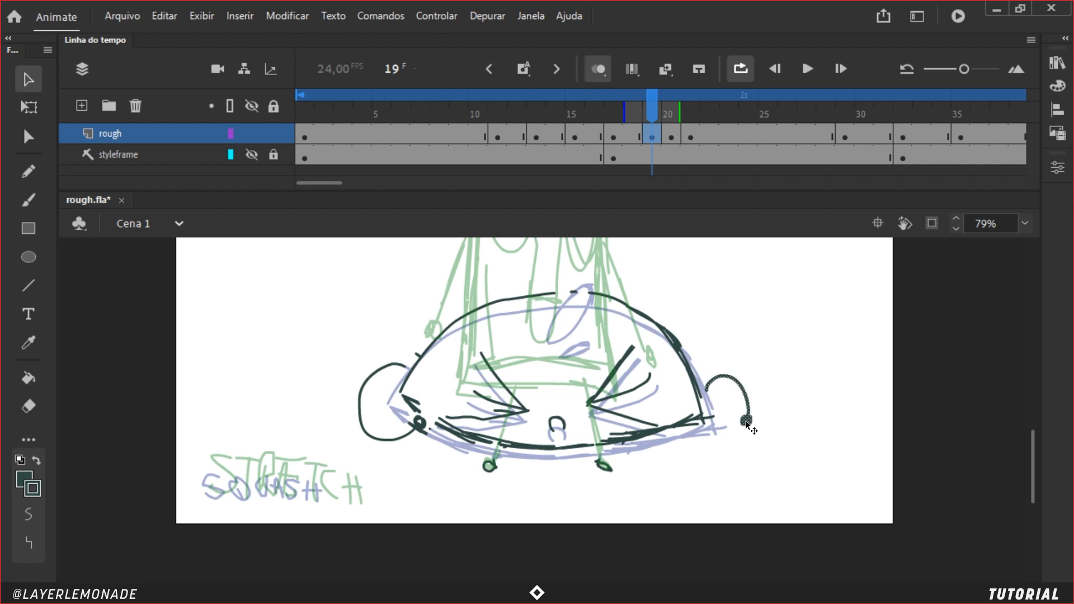
pyautogui.rightClick(748, 423)
pyautogui.click(707, 372)
pyautogui.moveTo(699, 368); pyautogui.dragTo(778, 440)
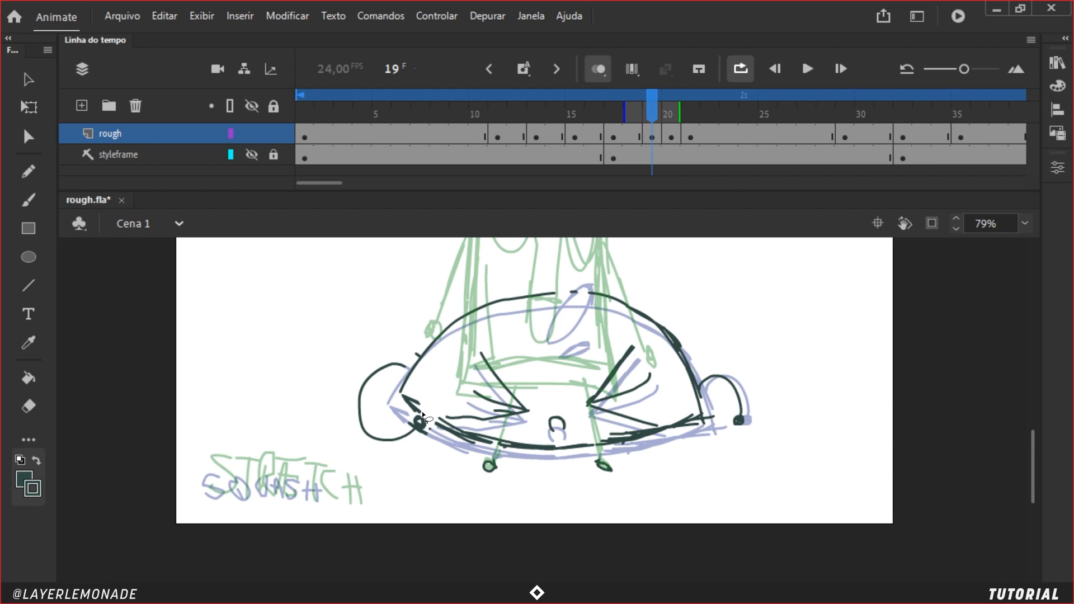
pyautogui.moveTo(407, 359)
pyautogui.mouseDown()
pyautogui.moveTo(461, 430)
pyautogui.moveTo(431, 411)
pyautogui.mouseUp()
pyautogui.press('v')
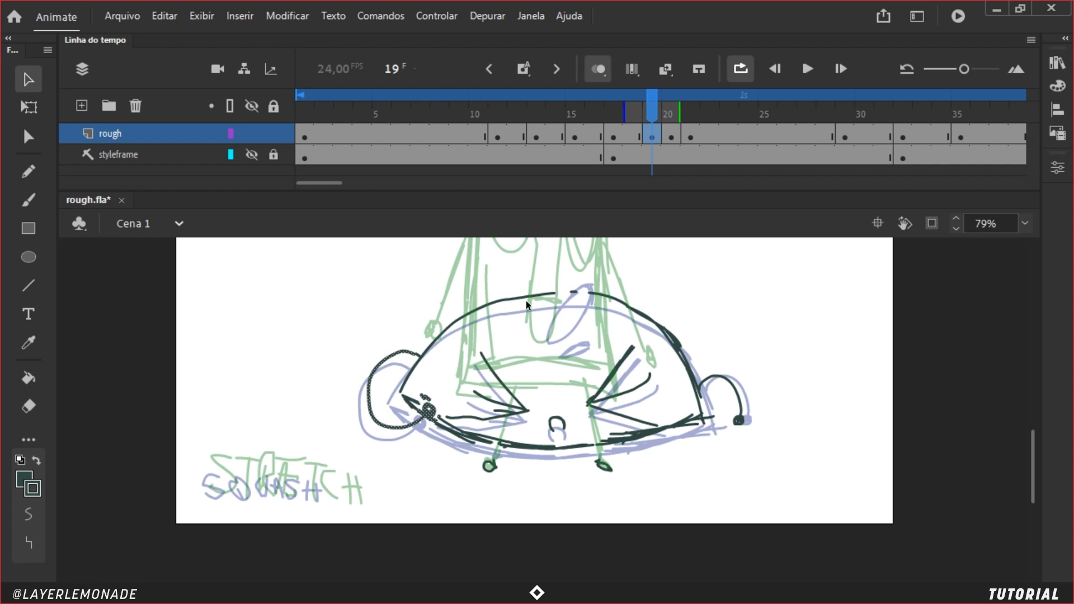
# Step: Draw short legs joining the feet to the body on frame 19 and close the gap in the head's top outline
pyautogui.press('y')
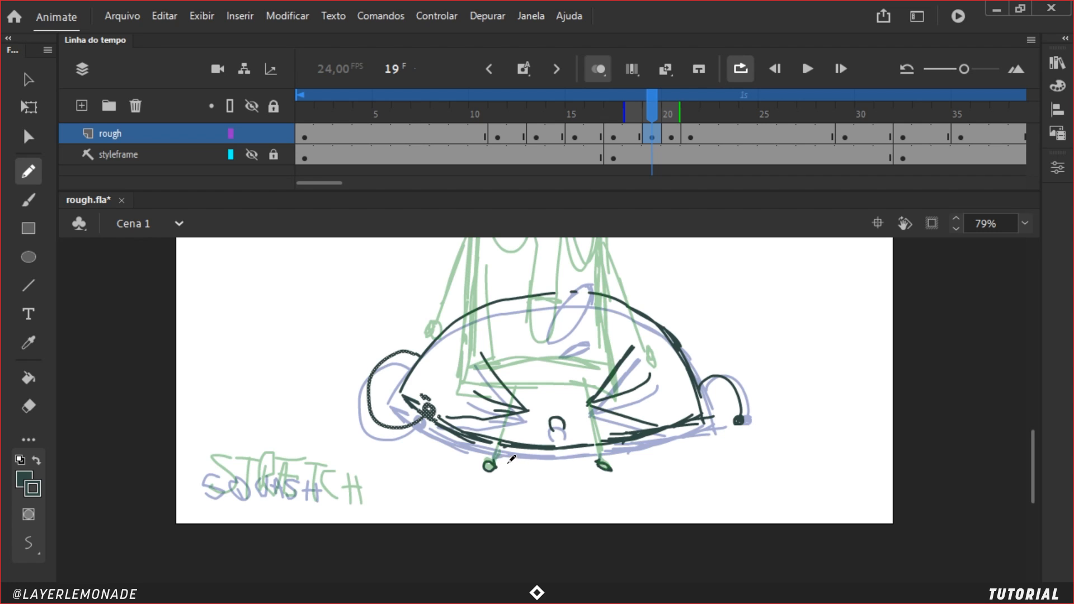
pyautogui.moveTo(495, 464)
pyautogui.mouseDown()
pyautogui.moveTo(493, 446)
pyautogui.moveTo(495, 465)
pyautogui.mouseUp()
pyautogui.moveTo(603, 446); pyautogui.dragTo(599, 458)
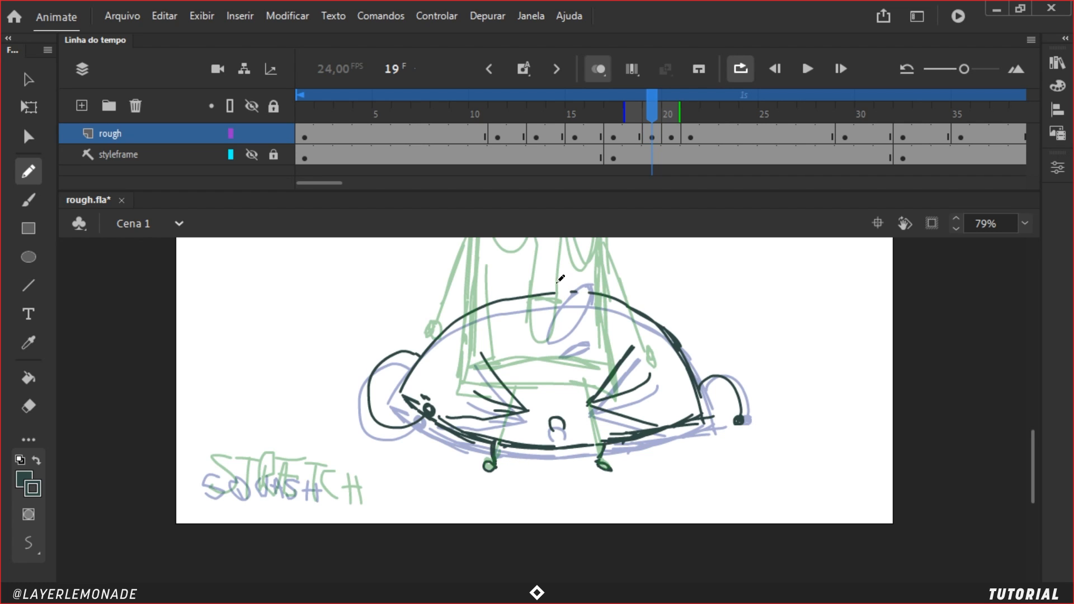
pyautogui.moveTo(554, 293); pyautogui.dragTo(593, 291)
# Step: Compare with the stretch drawing on frame 20 and draw an arched, bent-over leaf on the head on frame 19
pyautogui.click(663, 116)
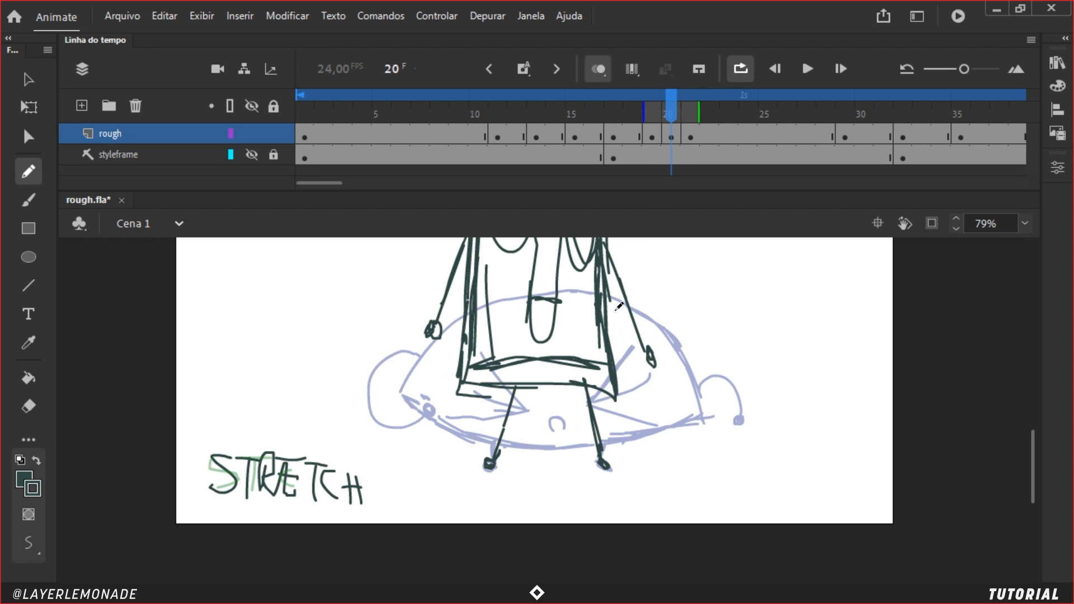
pyautogui.scroll(5, 619, 306)
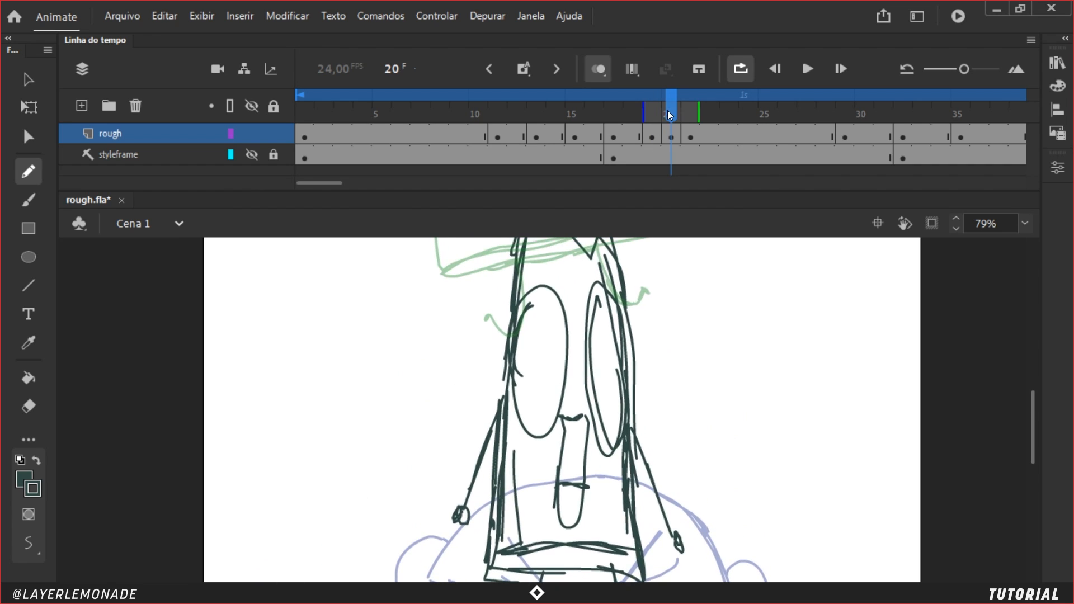
pyautogui.moveTo(666, 109)
pyautogui.mouseDown()
pyautogui.moveTo(632, 112)
pyautogui.moveTo(666, 125)
pyautogui.moveTo(636, 137)
pyautogui.moveTo(672, 134)
pyautogui.moveTo(652, 135)
pyautogui.mouseUp()
pyautogui.hotkey('ctrl', '-')
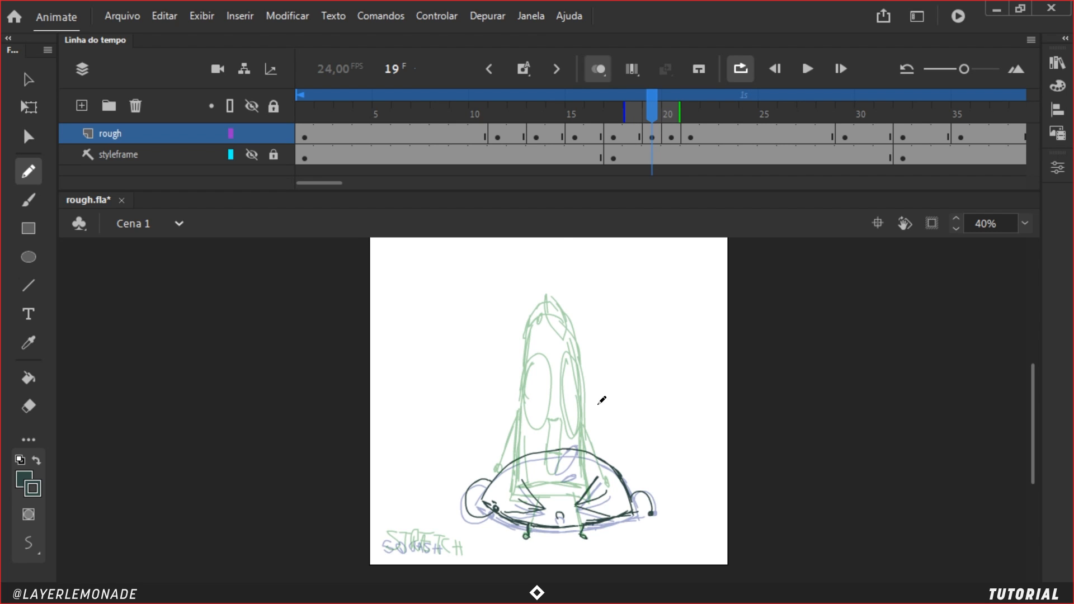
pyautogui.hotkey('ctrl', '=')
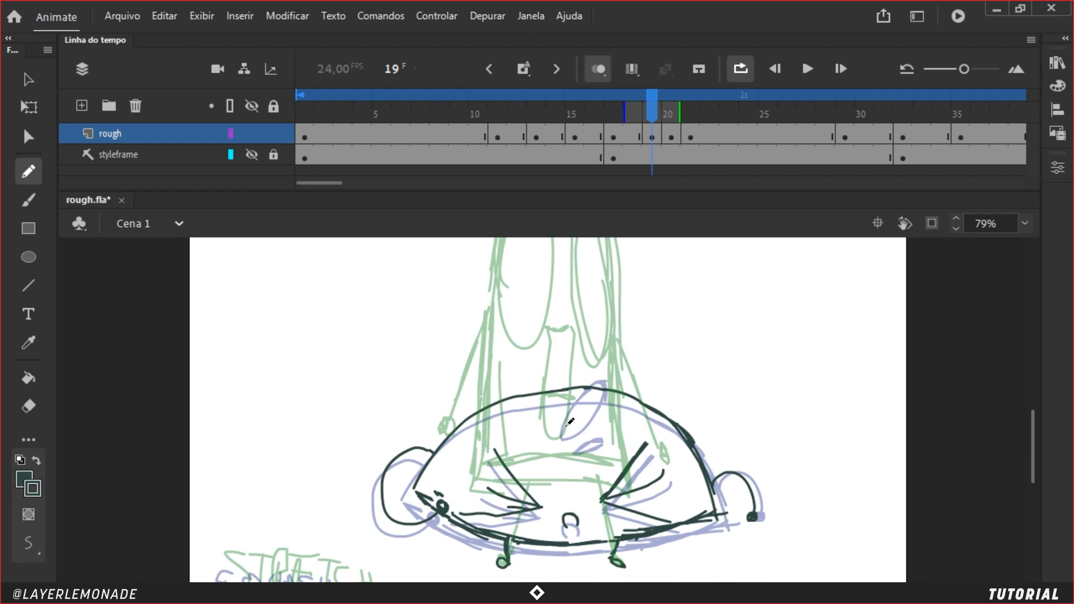
pyautogui.moveTo(566, 423)
pyautogui.mouseDown()
pyautogui.moveTo(589, 406)
pyautogui.moveTo(568, 411)
pyautogui.moveTo(628, 428)
pyautogui.mouseUp()
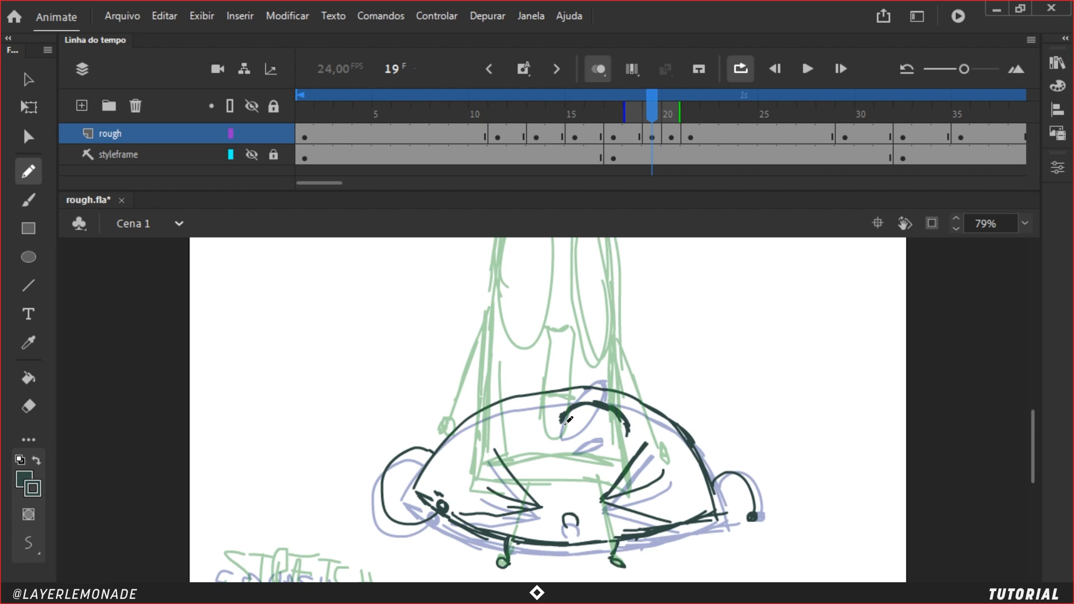
# Step: Turn off onion skinning and scrub from the stretch pose on frame 20 to the airborne pose on frame 21
pyautogui.press('.')
pyautogui.moveTo(551, 322); pyautogui.dragTo(593, 525)
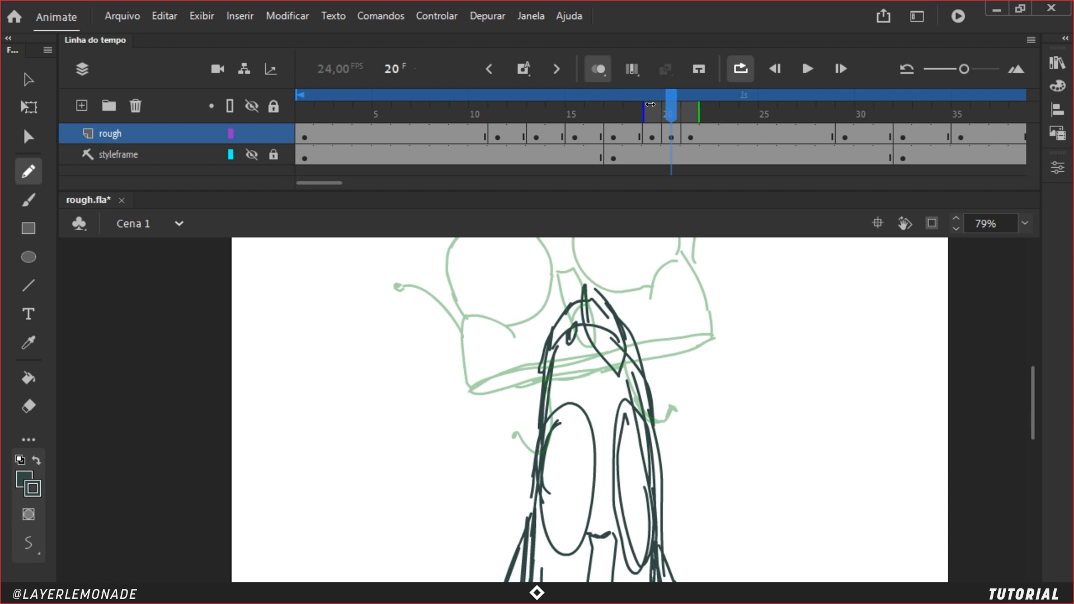
pyautogui.hotkey('ctrl', '2')
pyautogui.hotkey('alt', 'shift', 'o')
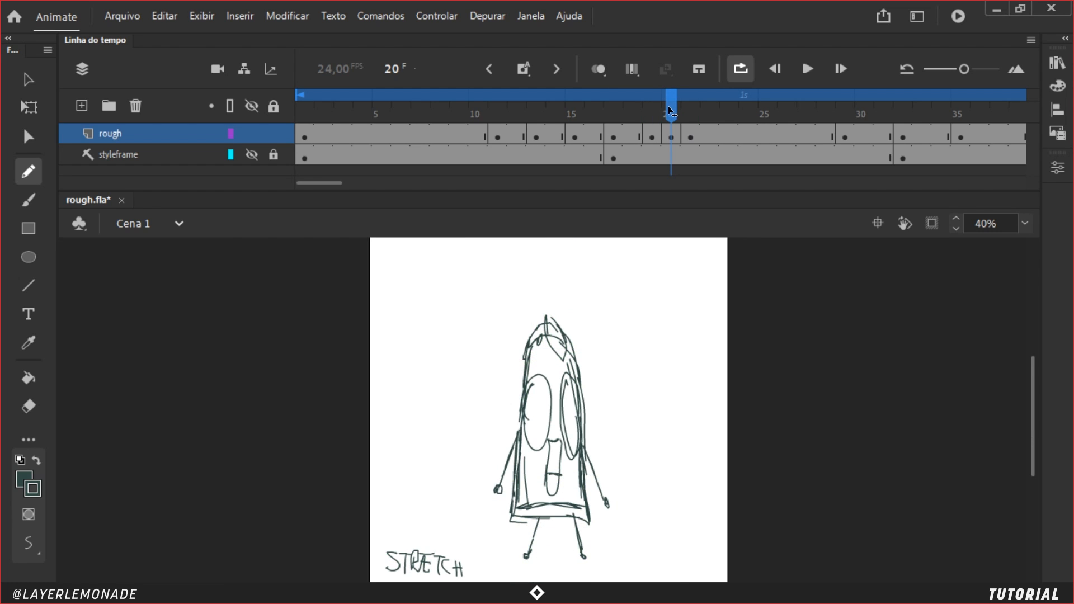
pyautogui.moveTo(675, 111); pyautogui.dragTo(692, 108)
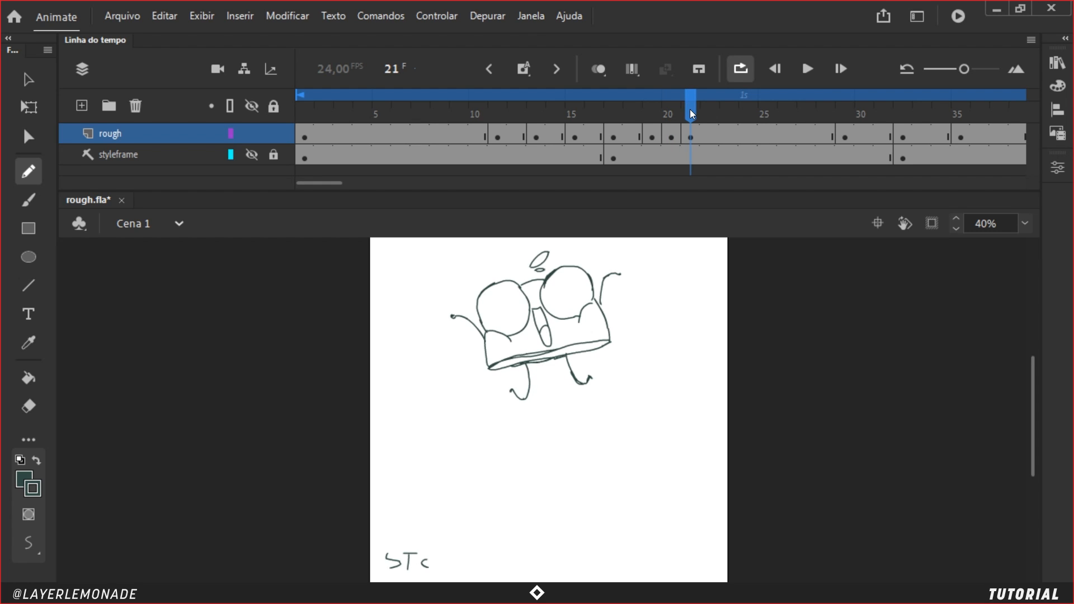
# Step: Insert keyframes holding the airborne drawing on frames 22 and 24 of the rough layer
pyautogui.press('.')
pyautogui.click(688, 134)
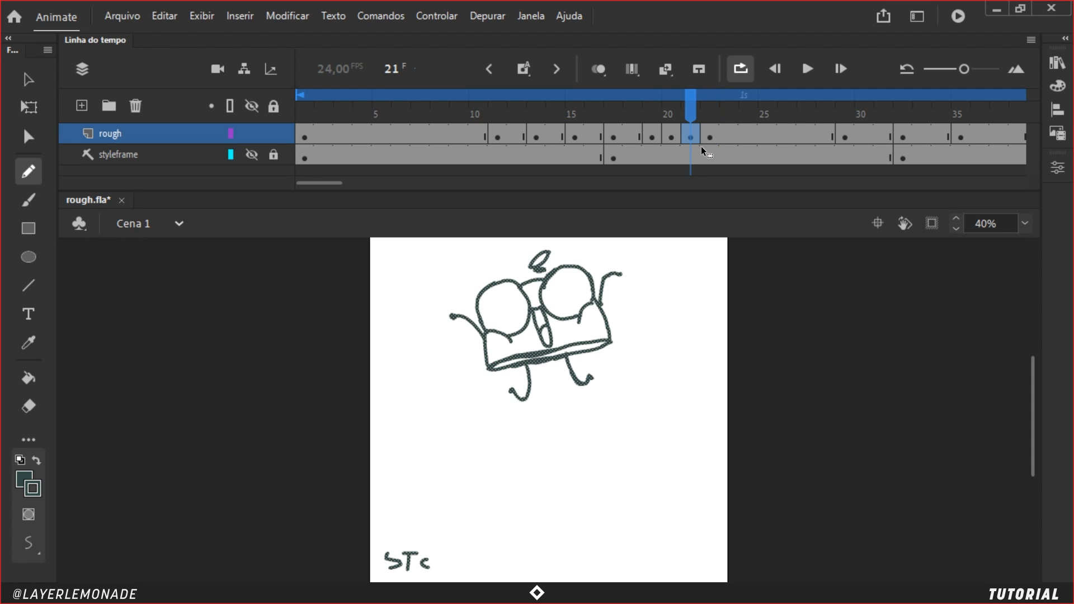
pyautogui.moveTo(702, 145); pyautogui.dragTo(712, 113)
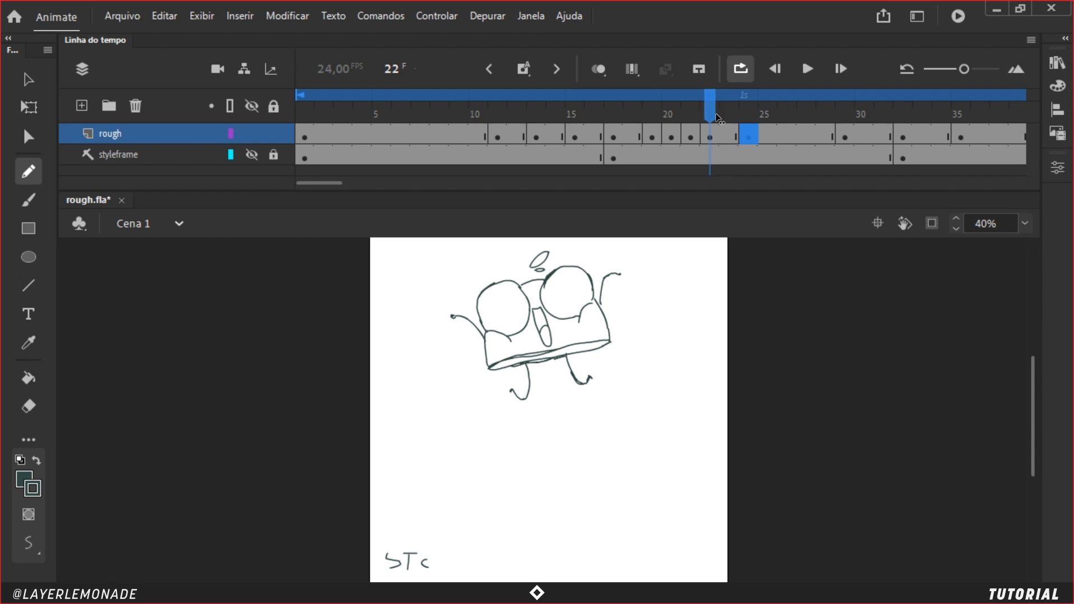
pyautogui.press('.')
# Step: Clear the airborne drawing from frame 21 and turn onion skinning back on
pyautogui.click(693, 130)
pyautogui.press('F9')
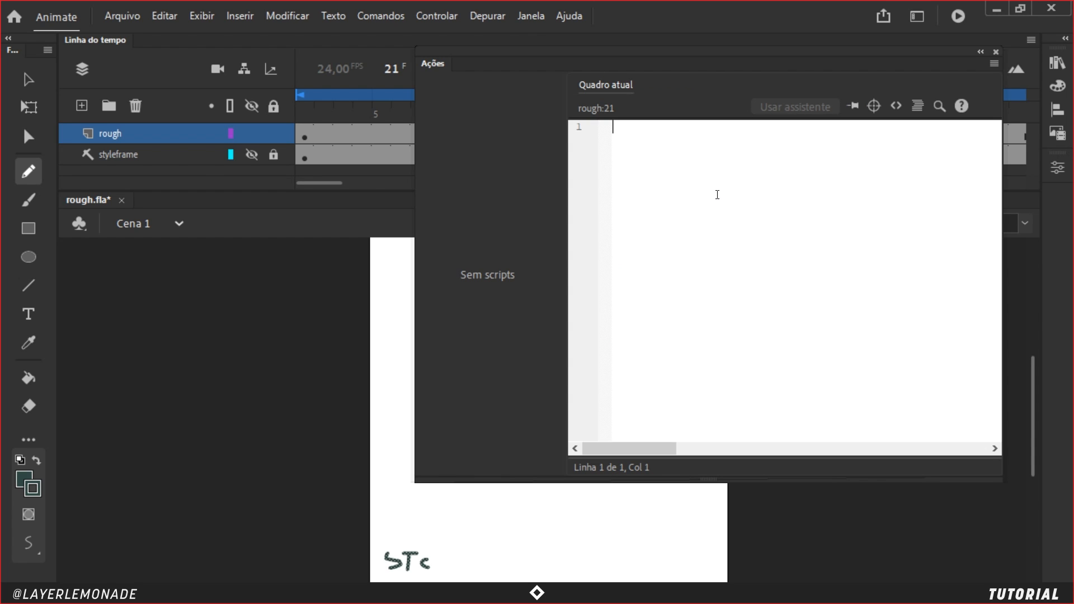
pyautogui.press('F9')
pyautogui.press('Delete')
pyautogui.click(598, 71)
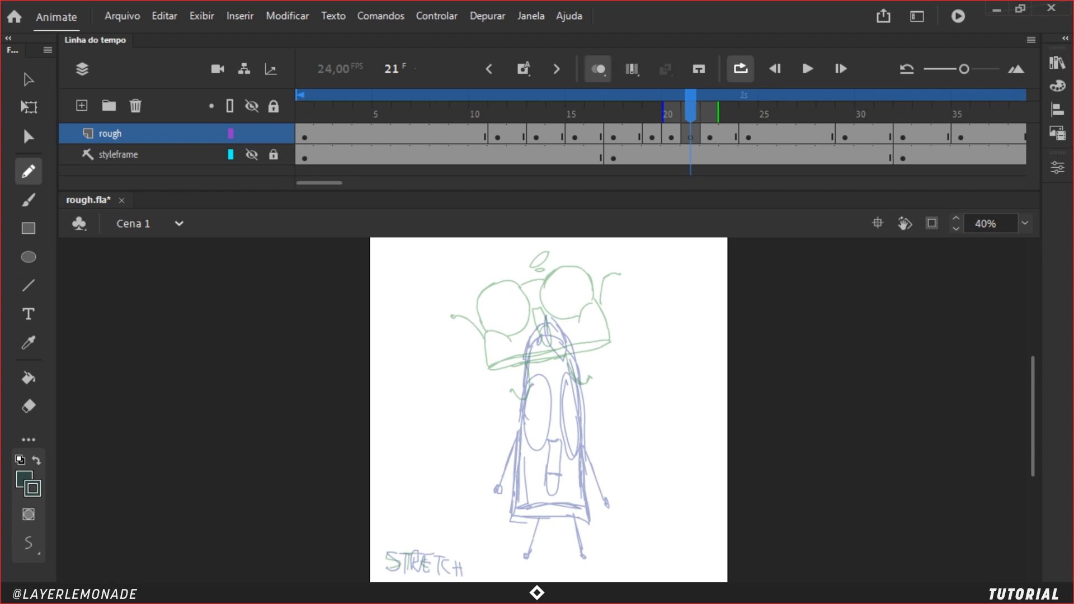
# Step: Sketch a tall, pointed body outline with a flattened oval base on frame 21, slightly above the previous stretch drawing
pyautogui.moveTo(539, 309); pyautogui.dragTo(559, 314)
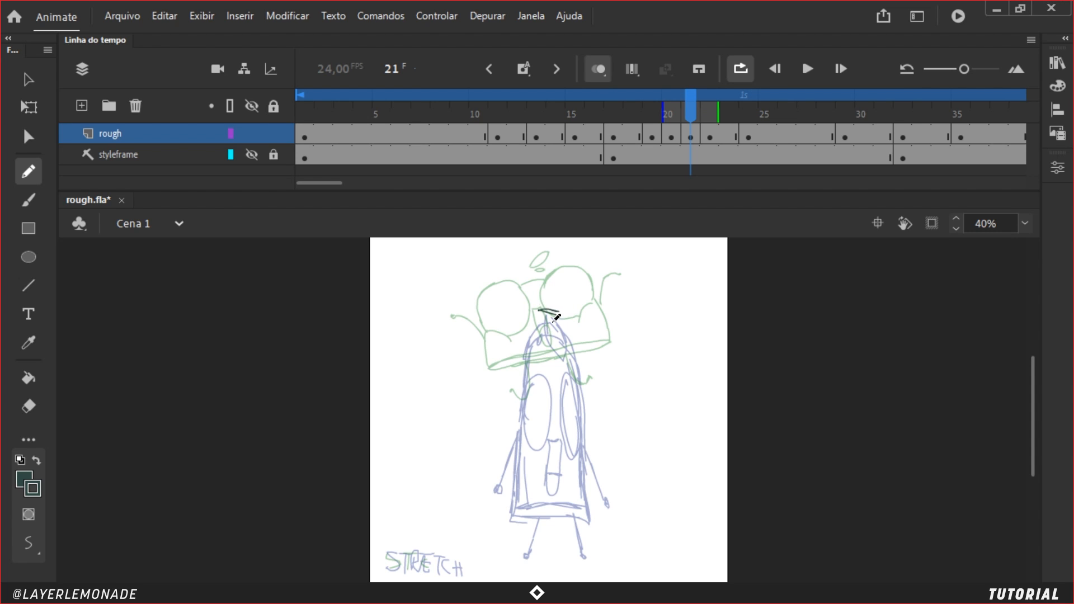
pyautogui.hotkey('ctrl', 'z')
pyautogui.moveTo(547, 315)
pyautogui.mouseDown()
pyautogui.moveTo(509, 476)
pyautogui.moveTo(591, 486)
pyautogui.mouseUp()
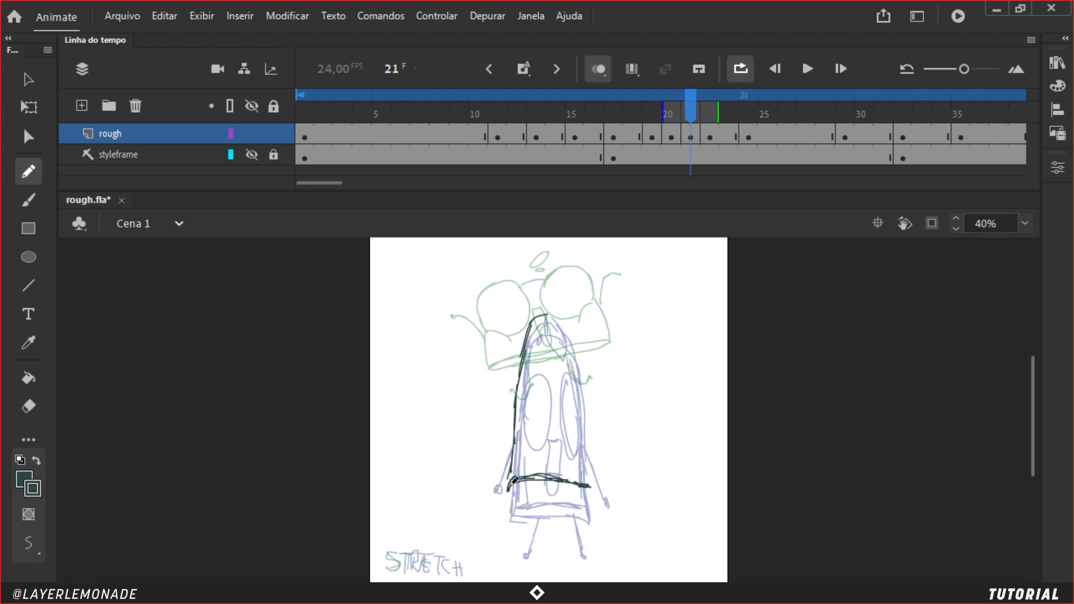
pyautogui.moveTo(515, 480)
pyautogui.mouseDown()
pyautogui.moveTo(560, 495)
pyautogui.moveTo(592, 485)
pyautogui.mouseUp()
pyautogui.moveTo(546, 317)
pyautogui.mouseDown()
pyautogui.moveTo(584, 384)
pyautogui.moveTo(586, 480)
pyautogui.mouseUp()
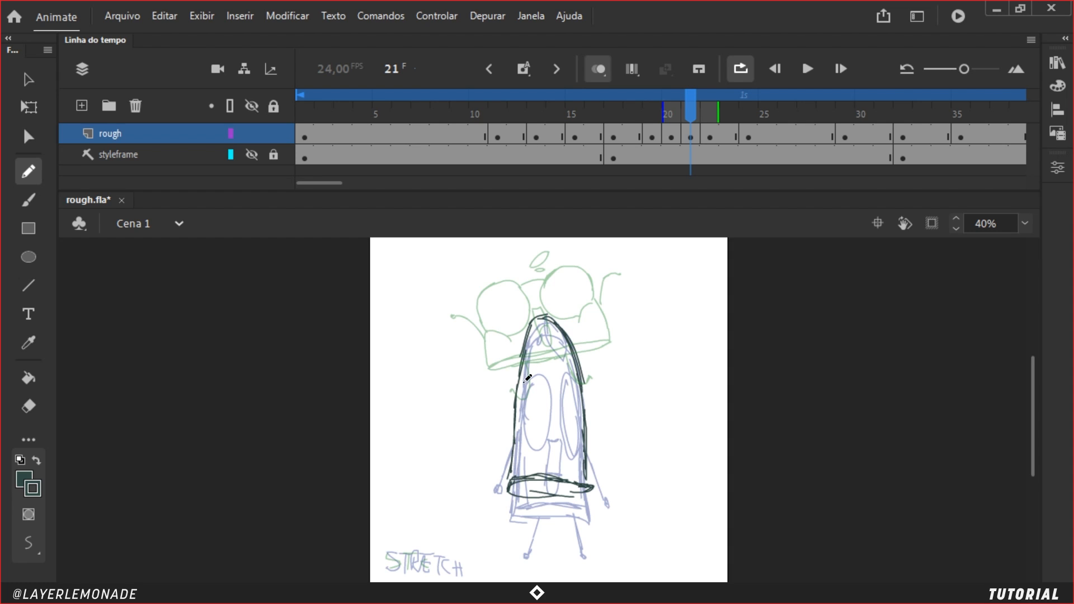
# Step: Sketch two elongated oval eyes and start a narrow mouth between them on frame 21
pyautogui.moveTo(527, 364)
pyautogui.mouseDown()
pyautogui.moveTo(510, 414)
pyautogui.moveTo(526, 447)
pyautogui.moveTo(527, 363)
pyautogui.moveTo(577, 364)
pyautogui.mouseUp()
pyautogui.moveTo(528, 363)
pyautogui.mouseDown()
pyautogui.moveTo(540, 436)
pyautogui.moveTo(507, 411)
pyautogui.moveTo(526, 446)
pyautogui.moveTo(554, 428)
pyautogui.mouseUp()
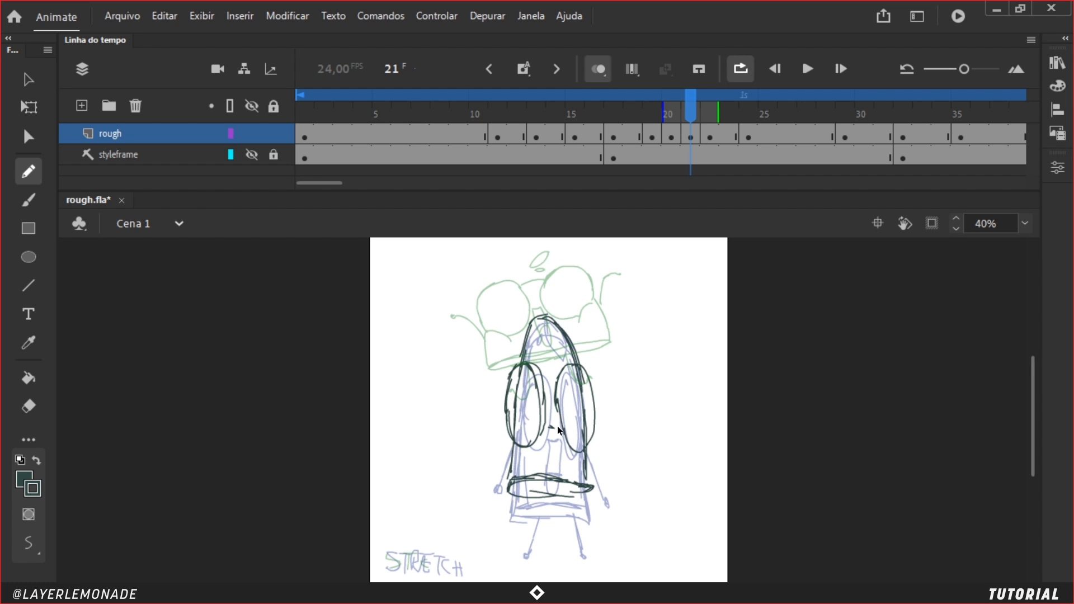
pyautogui.moveTo(541, 380)
pyautogui.mouseDown()
pyautogui.moveTo(534, 432)
pyautogui.moveTo(514, 434)
pyautogui.moveTo(509, 411)
pyautogui.mouseUp()
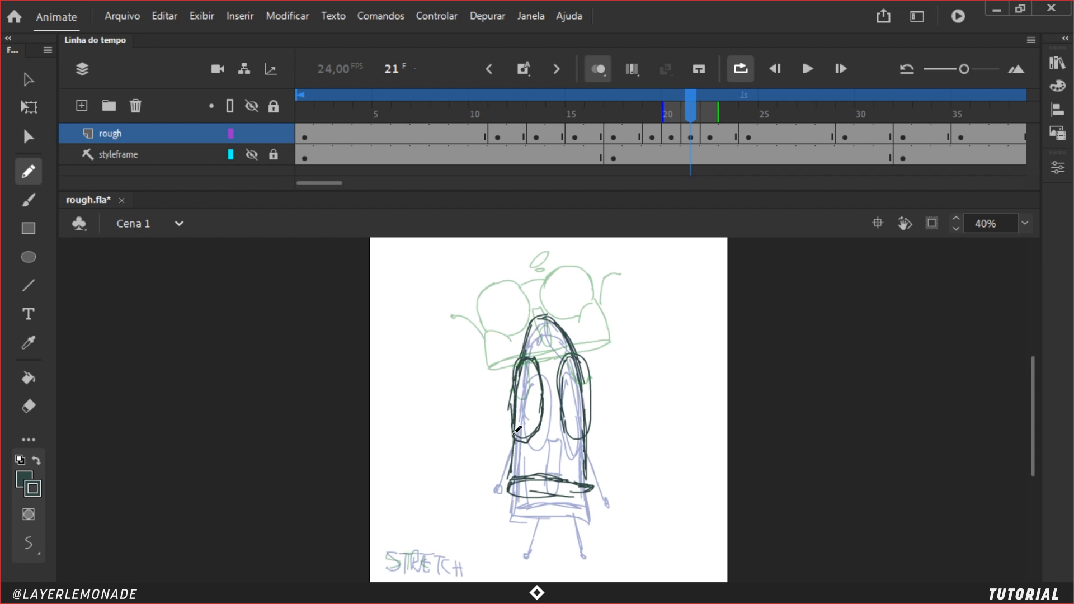
pyautogui.moveTo(509, 404)
pyautogui.mouseDown()
pyautogui.moveTo(542, 422)
pyautogui.moveTo(543, 366)
pyautogui.moveTo(519, 364)
pyautogui.moveTo(549, 374)
pyautogui.moveTo(517, 405)
pyautogui.moveTo(518, 379)
pyautogui.mouseUp()
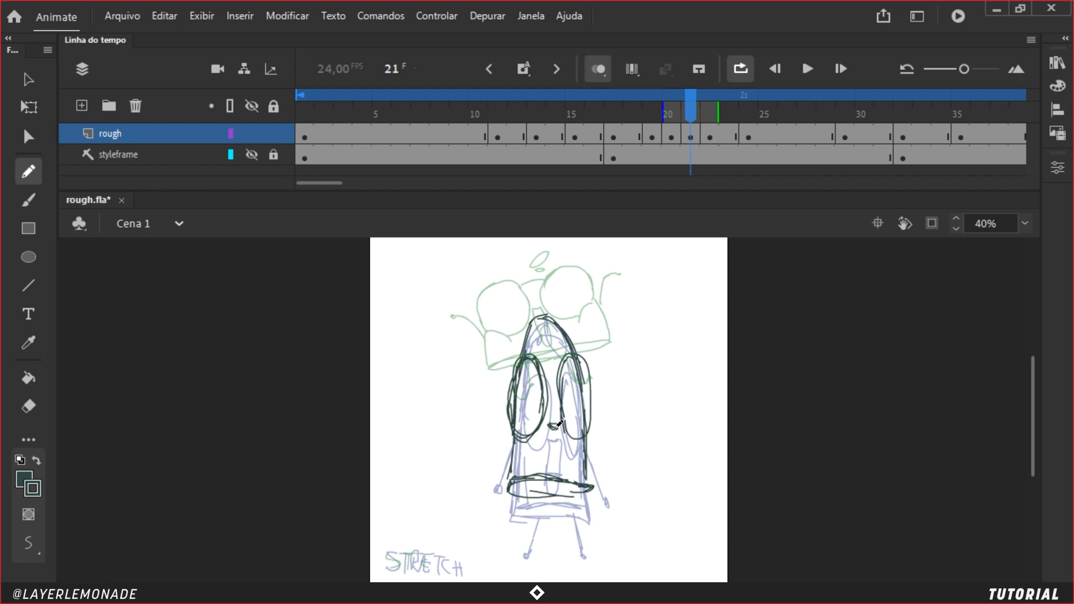
pyautogui.moveTo(556, 425)
pyautogui.mouseDown()
pyautogui.moveTo(542, 455)
pyautogui.moveTo(555, 461)
pyautogui.moveTo(558, 427)
pyautogui.moveTo(550, 464)
pyautogui.moveTo(557, 423)
pyautogui.mouseUp()
# Step: Reinforce the base line and add trailing legs and lowered arms with small hands on frame 21
pyautogui.moveTo(503, 477)
pyautogui.mouseDown()
pyautogui.moveTo(584, 488)
pyautogui.moveTo(574, 514)
pyautogui.moveTo(581, 543)
pyautogui.mouseUp()
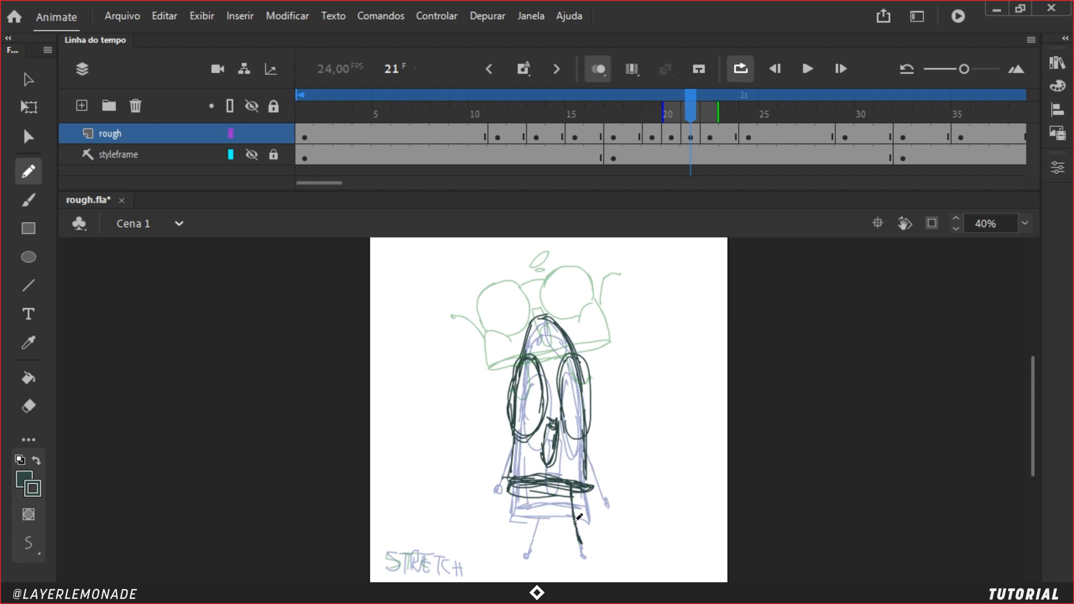
pyautogui.moveTo(528, 486)
pyautogui.mouseDown()
pyautogui.moveTo(511, 484)
pyautogui.moveTo(517, 527)
pyautogui.mouseUp()
pyautogui.moveTo(515, 418); pyautogui.dragTo(503, 462)
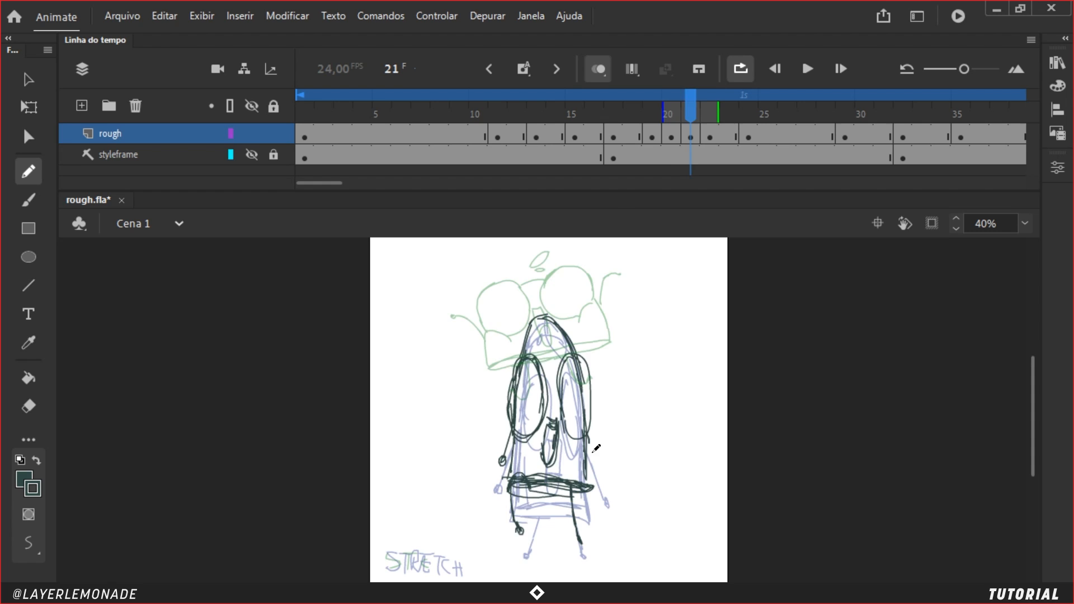
# Step: Turn off onion skinning and compare the drawings on frames 20 and 21
pyautogui.press(',')
pyautogui.click(596, 69)
pyautogui.moveTo(676, 99)
pyautogui.mouseDown()
pyautogui.moveTo(693, 105)
pyautogui.moveTo(653, 133)
pyautogui.moveTo(534, 112)
pyautogui.moveTo(692, 140)
pyautogui.moveTo(407, 156)
pyautogui.moveTo(714, 143)
pyautogui.moveTo(569, 153)
pyautogui.moveTo(627, 140)
pyautogui.moveTo(595, 134)
pyautogui.moveTo(690, 119)
pyautogui.mouseUp()
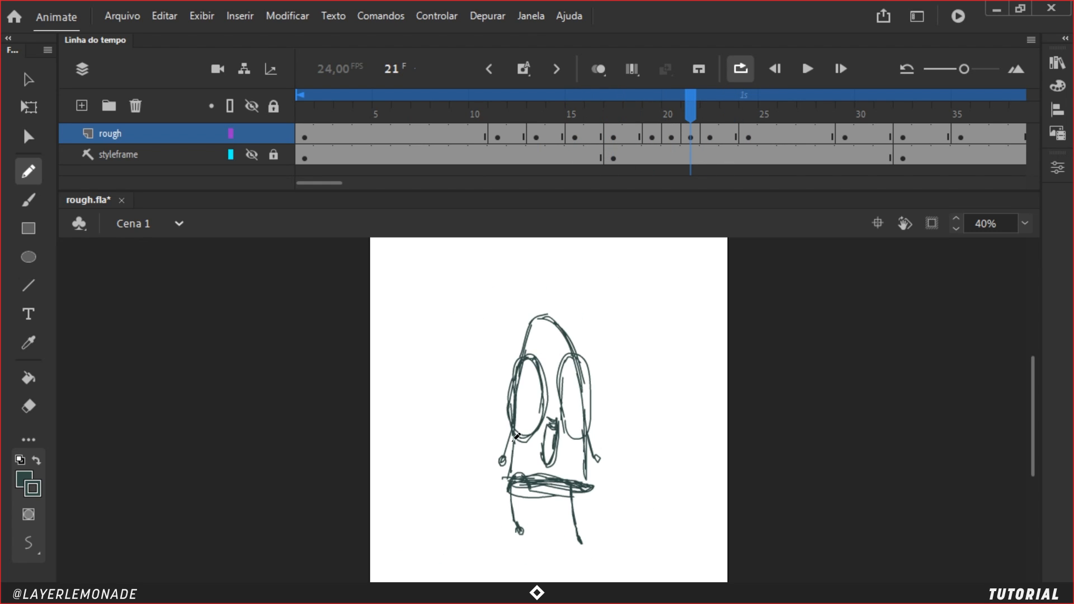
# Step: Rework the arm, add a folded leaf on the head and erase the body lines crossing the eyes on frame 21
pyautogui.moveTo(515, 435); pyautogui.dragTo(498, 465)
pyautogui.moveTo(553, 309)
pyautogui.mouseDown()
pyautogui.moveTo(561, 341)
pyautogui.moveTo(544, 335)
pyautogui.moveTo(557, 339)
pyautogui.mouseUp()
pyautogui.press('e')
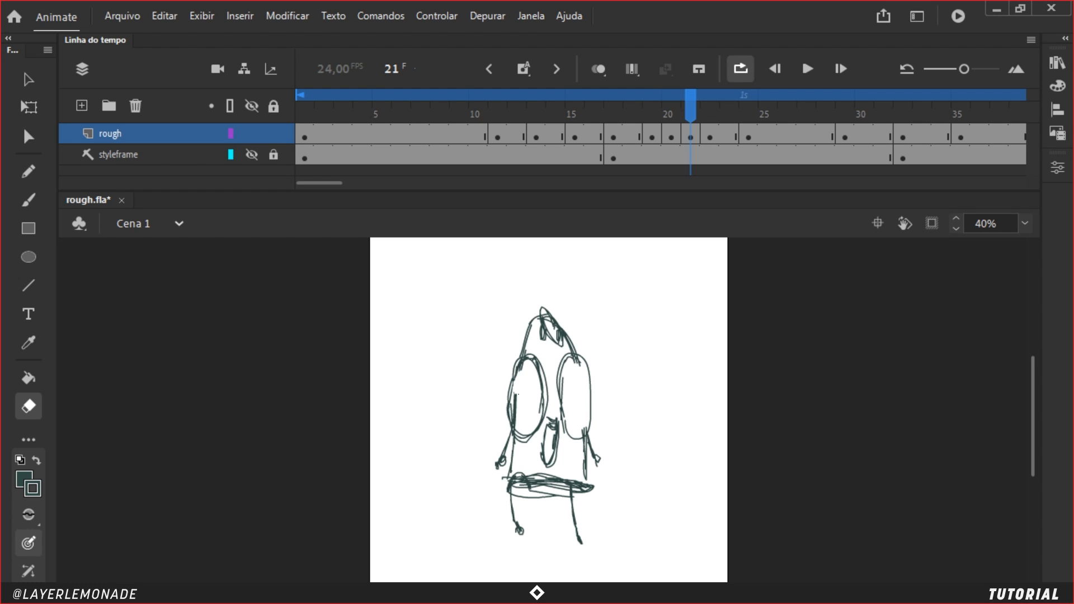
# Step: Clear the airborne drawing from frame 22 and turn on onion skinning with its range extended to include the pose on frame 24
pyautogui.moveTo(702, 98); pyautogui.dragTo(716, 111)
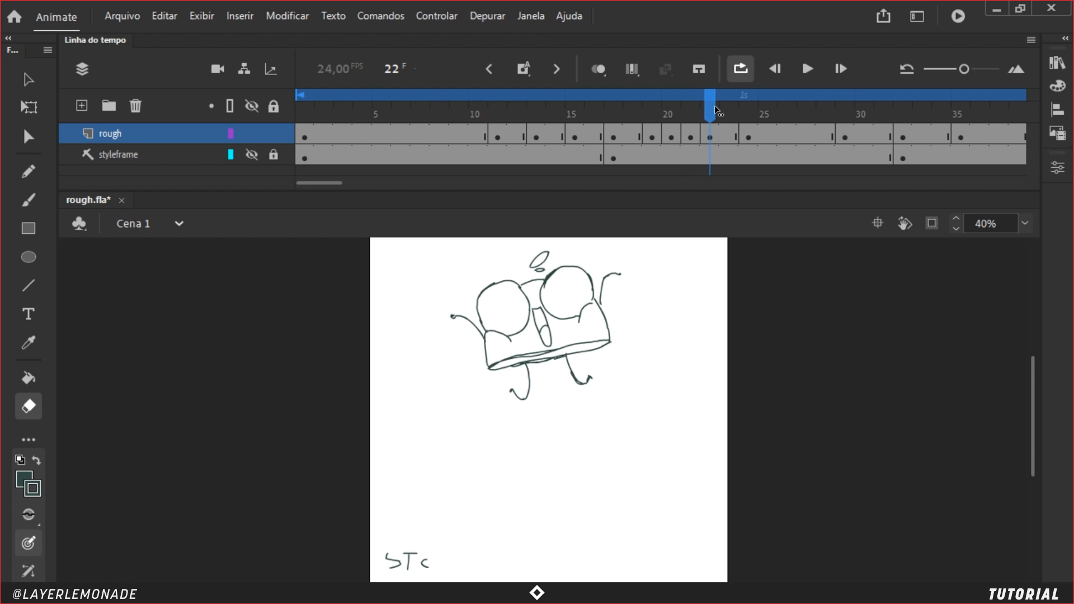
pyautogui.click(714, 141)
pyautogui.press('Delete')
pyautogui.click(595, 70)
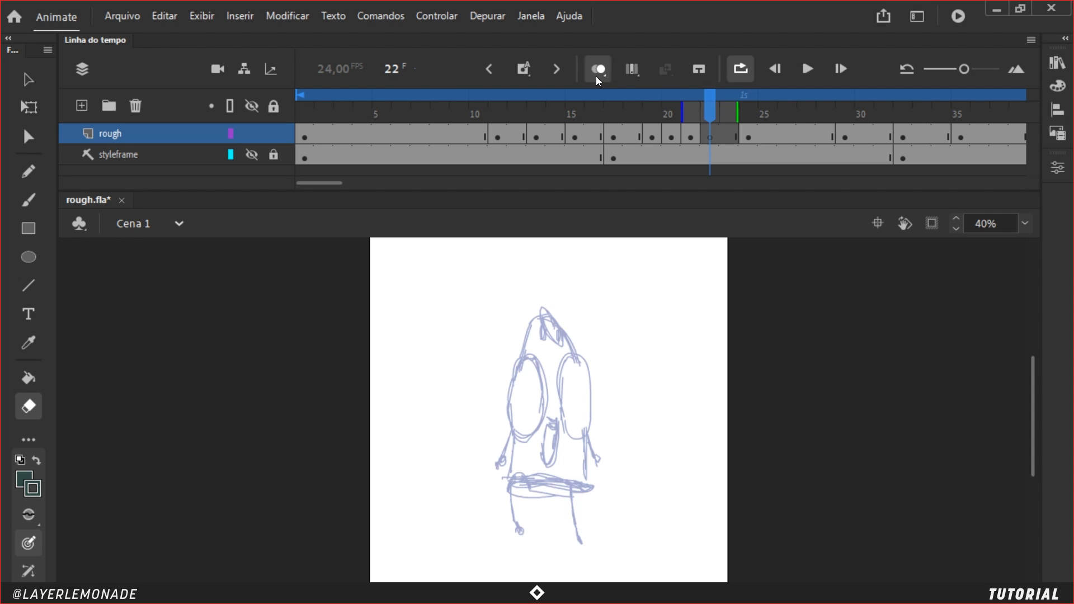
pyautogui.moveTo(728, 113); pyautogui.dragTo(752, 117)
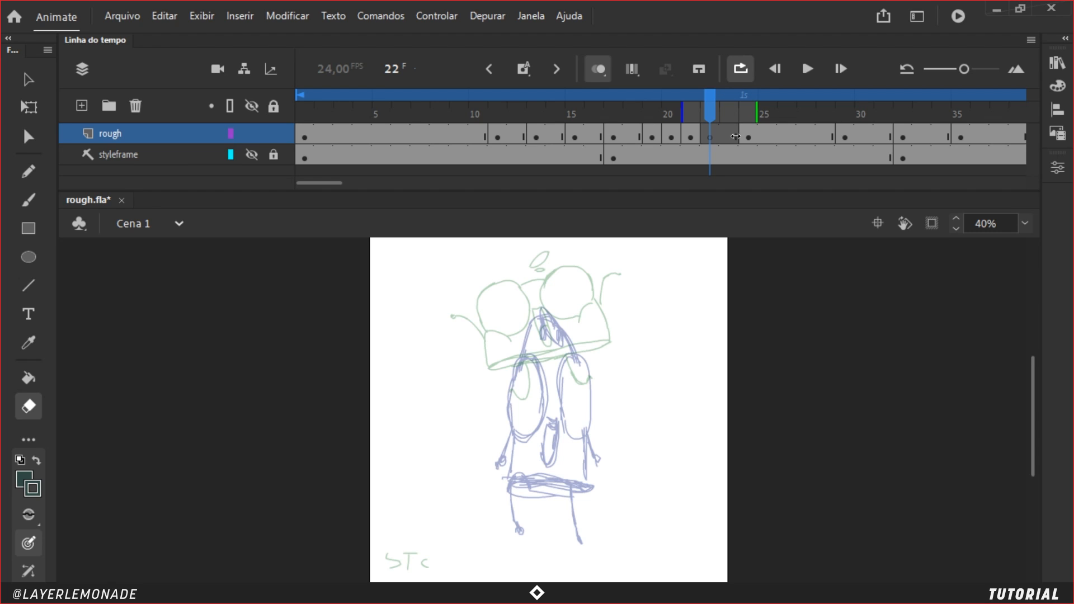
pyautogui.click(744, 144)
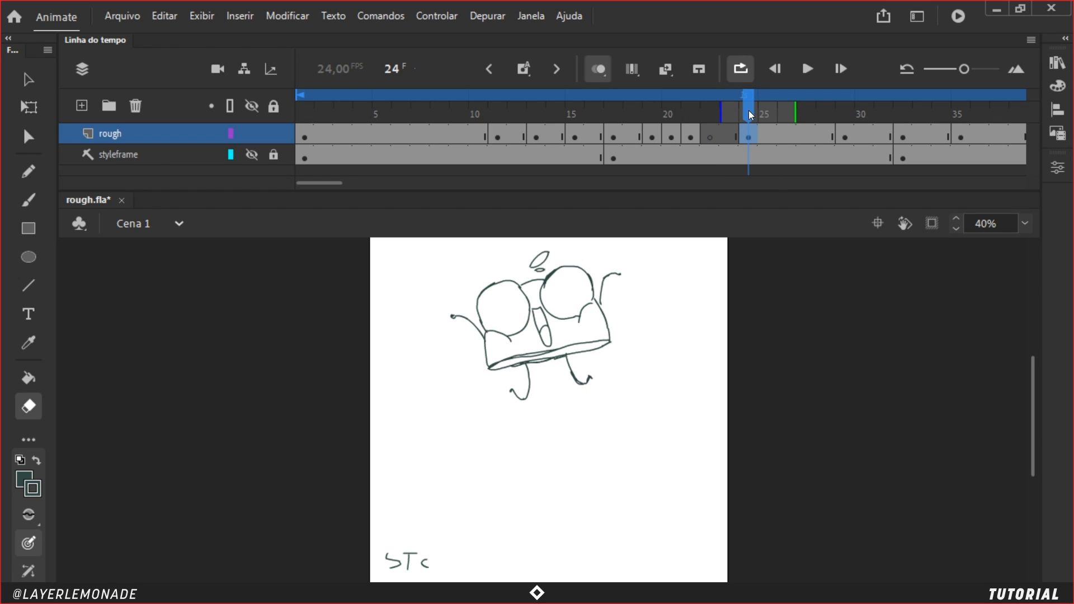
pyautogui.click(704, 115)
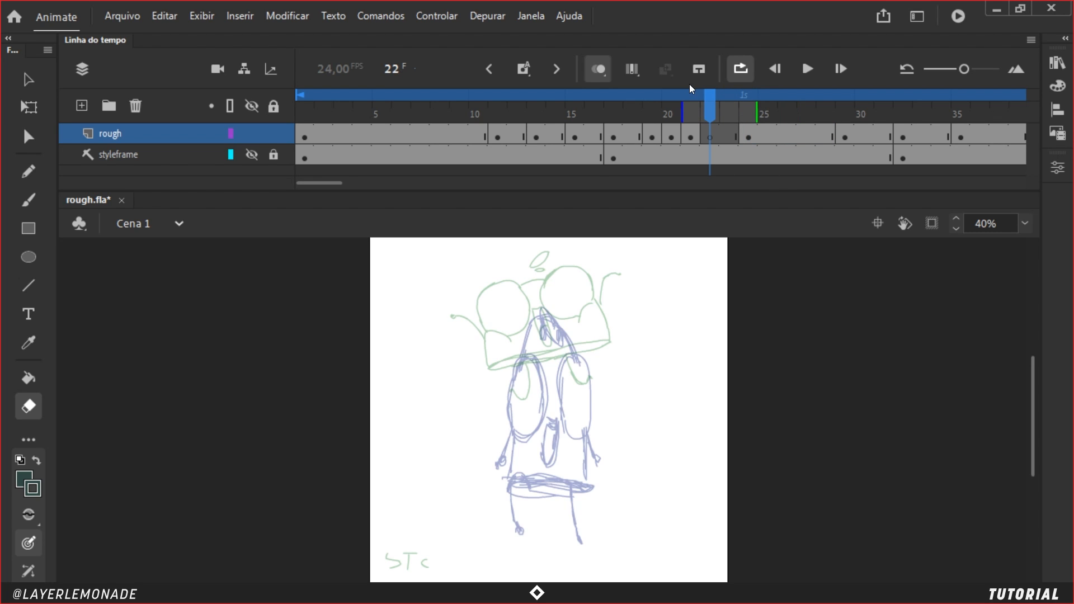
# Step: Sketch a wide dome-shaped body with a tilted base and two large round eyes on frame 22
pyautogui.hotkey('ctrl', '=')
pyautogui.hotkey('ctrl', '-')
pyautogui.moveTo(559, 412)
pyautogui.mouseDown()
pyautogui.moveTo(556, 362)
pyautogui.moveTo(542, 337)
pyautogui.moveTo(581, 351)
pyautogui.moveTo(609, 388)
pyautogui.mouseUp()
pyautogui.hotkey('shift', 'y')
pyautogui.moveTo(531, 332)
pyautogui.mouseDown()
pyautogui.moveTo(493, 365)
pyautogui.moveTo(480, 409)
pyautogui.mouseUp()
pyautogui.moveTo(576, 337)
pyautogui.mouseDown()
pyautogui.moveTo(597, 353)
pyautogui.moveTo(612, 388)
pyautogui.mouseUp()
pyautogui.moveTo(481, 411); pyautogui.dragTo(613, 386)
pyautogui.moveTo(489, 411); pyautogui.dragTo(603, 384)
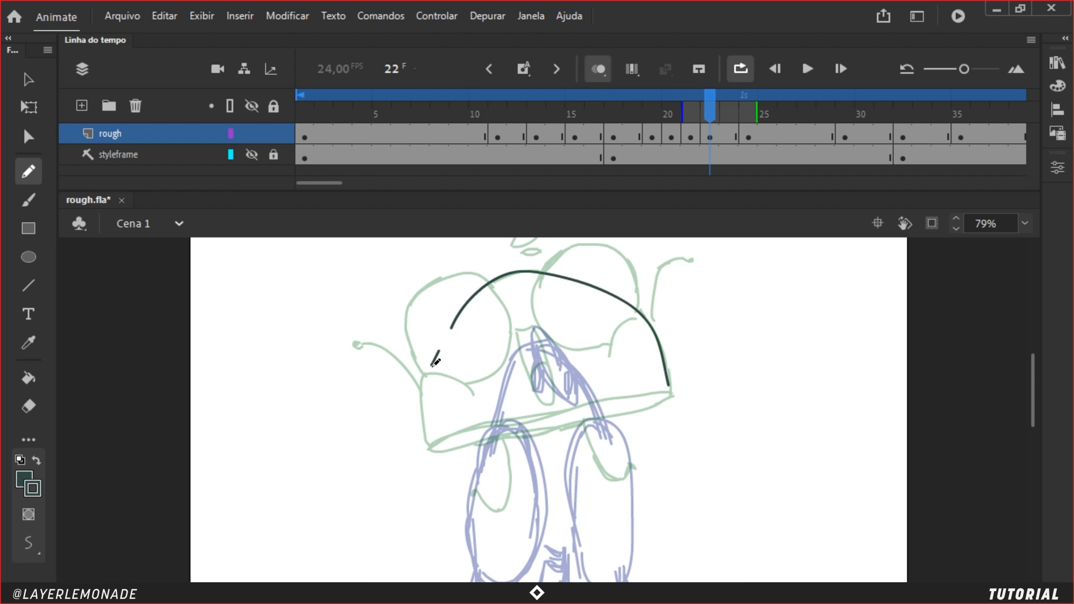
pyautogui.moveTo(479, 296); pyautogui.dragTo(423, 443)
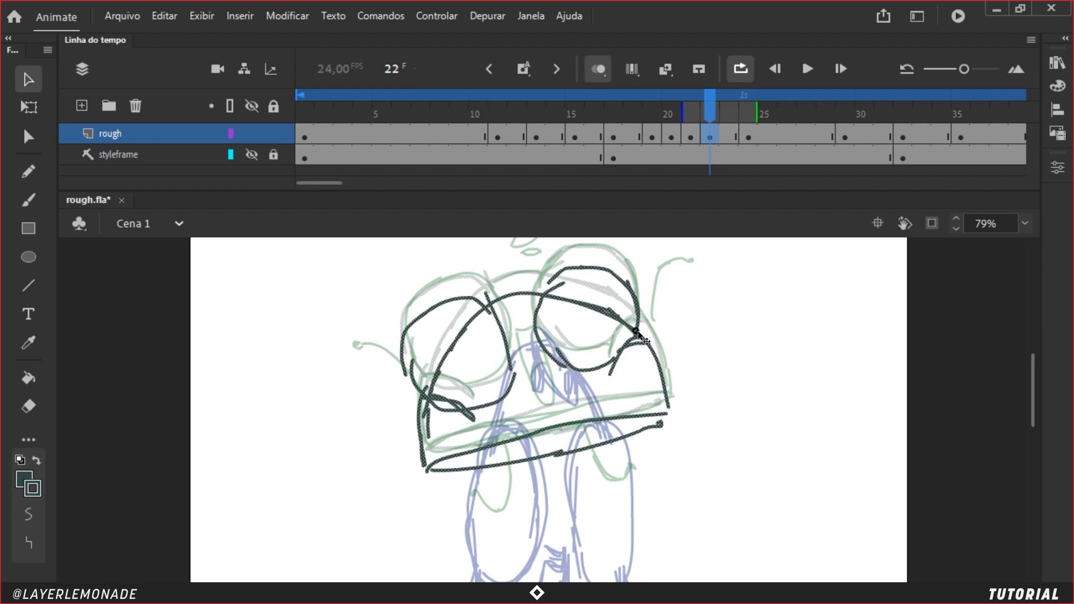
# Step: Move the frame 22 body and eyes lower and stretch them slightly with Free Transform
pyautogui.moveTo(639, 335); pyautogui.dragTo(649, 360)
pyautogui.press('q')
pyautogui.moveTo(685, 394); pyautogui.dragTo(671, 395)
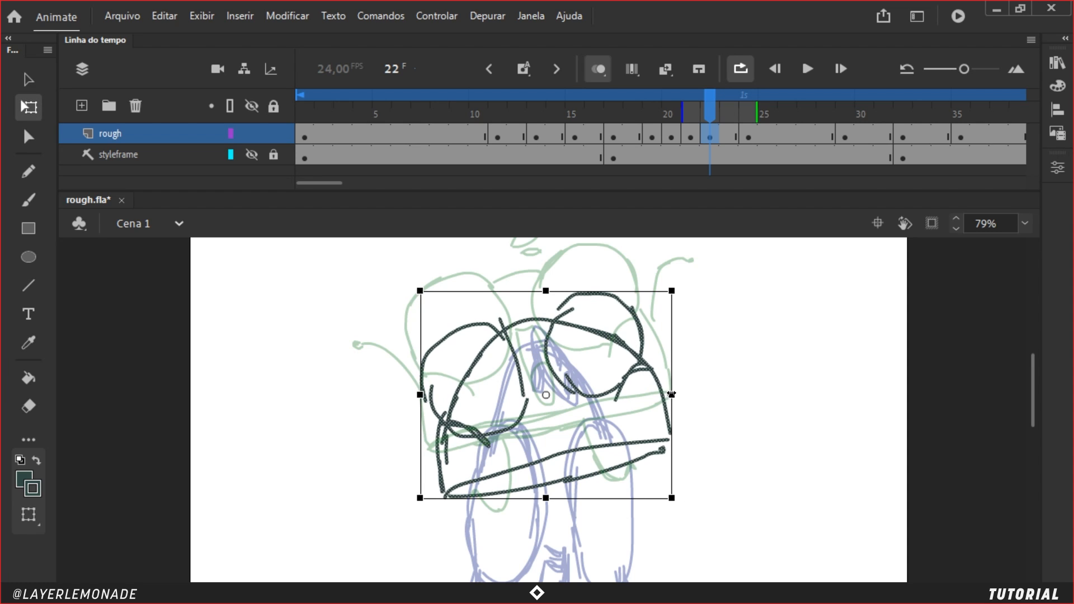
pyautogui.moveTo(545, 290); pyautogui.dragTo(577, 280)
pyautogui.moveTo(672, 395); pyautogui.dragTo(679, 395)
pyautogui.click(714, 425)
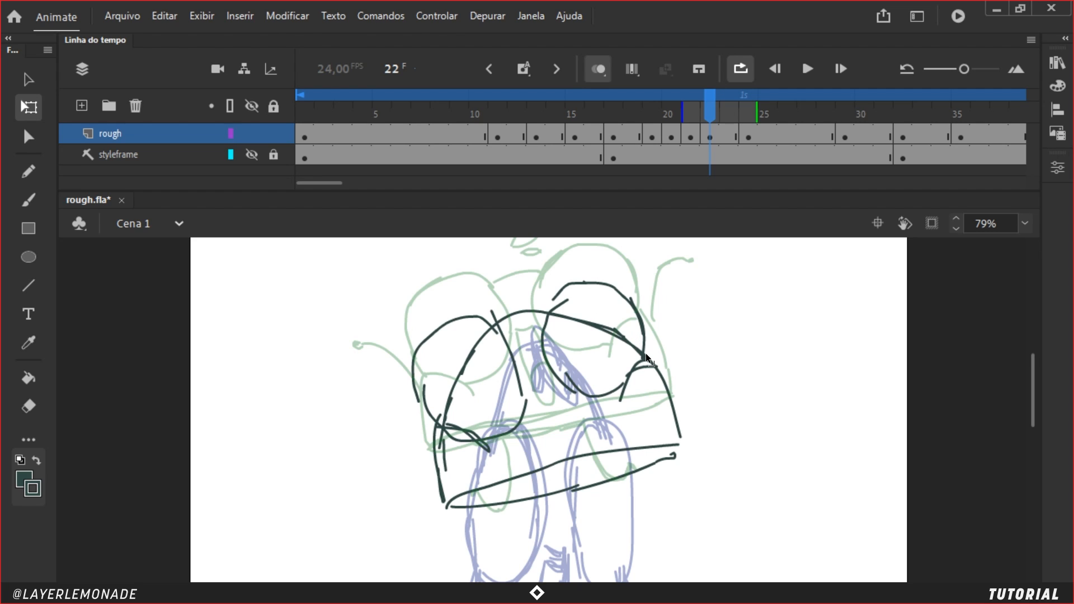
# Step: Sketch bent, hanging arms and two trailing legs on frame 22, limiting onion skinning to the upcoming frames
pyautogui.hotkey('shift', 'y')
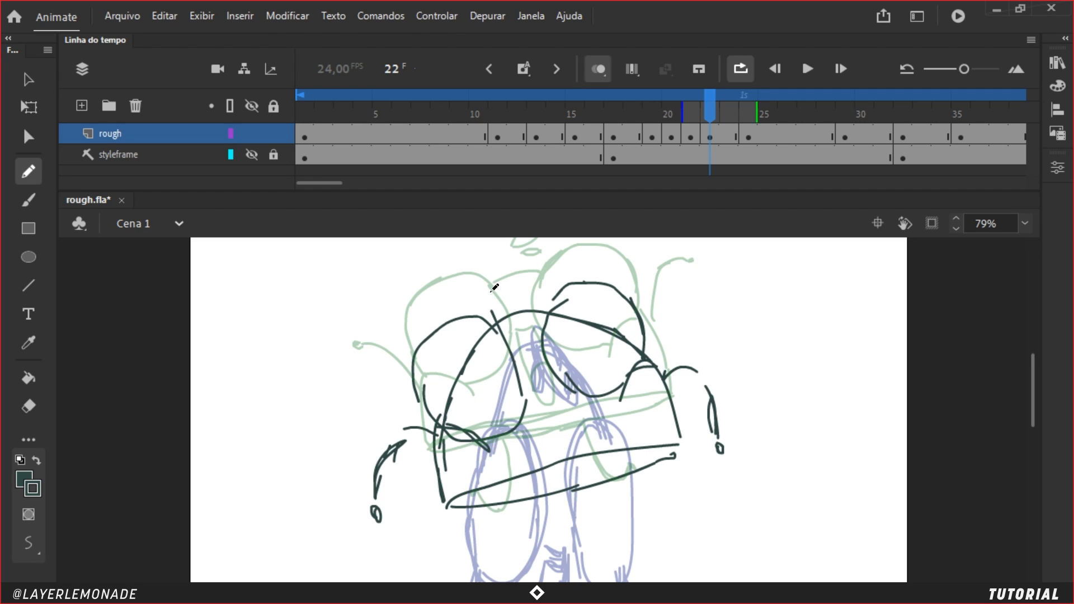
pyautogui.moveTo(594, 450); pyautogui.dragTo(586, 308)
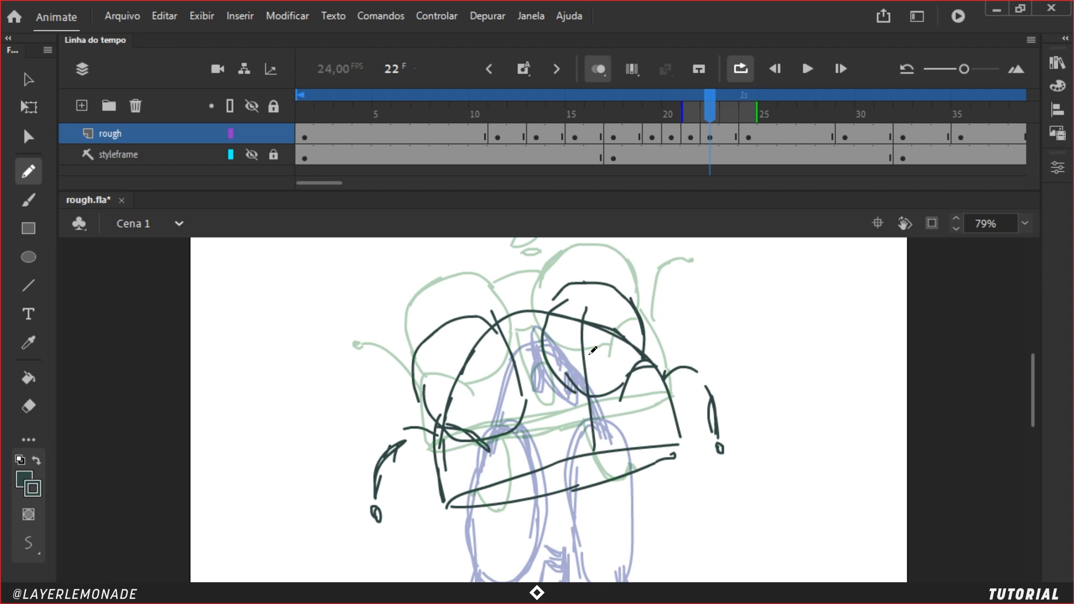
pyautogui.scroll(-5, 531, 320)
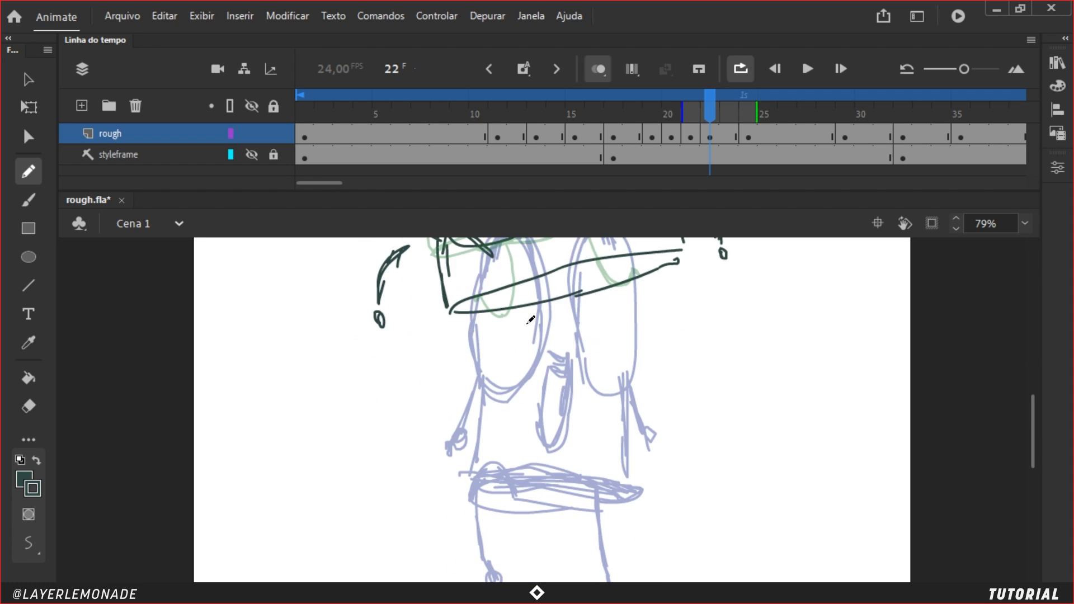
pyautogui.moveTo(679, 111); pyautogui.dragTo(701, 111)
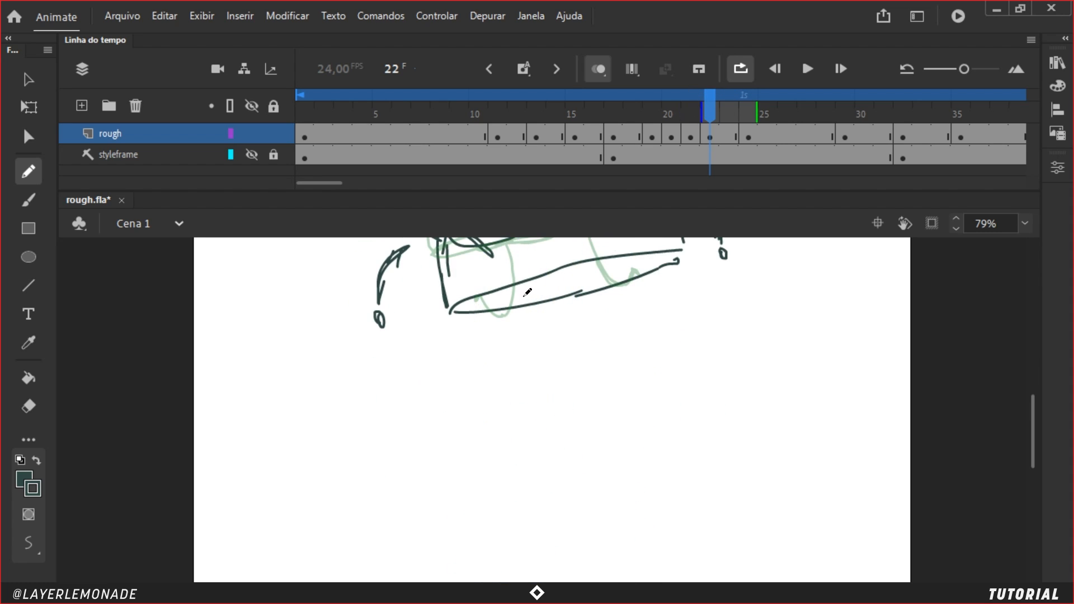
pyautogui.moveTo(524, 299); pyautogui.dragTo(503, 383)
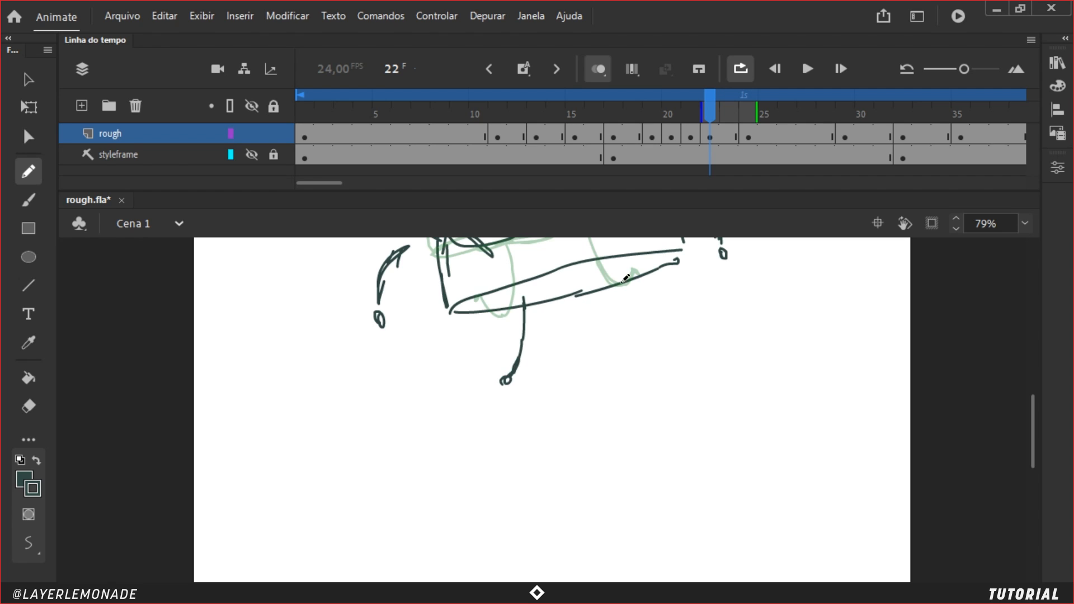
pyautogui.moveTo(662, 335); pyautogui.dragTo(578, 360)
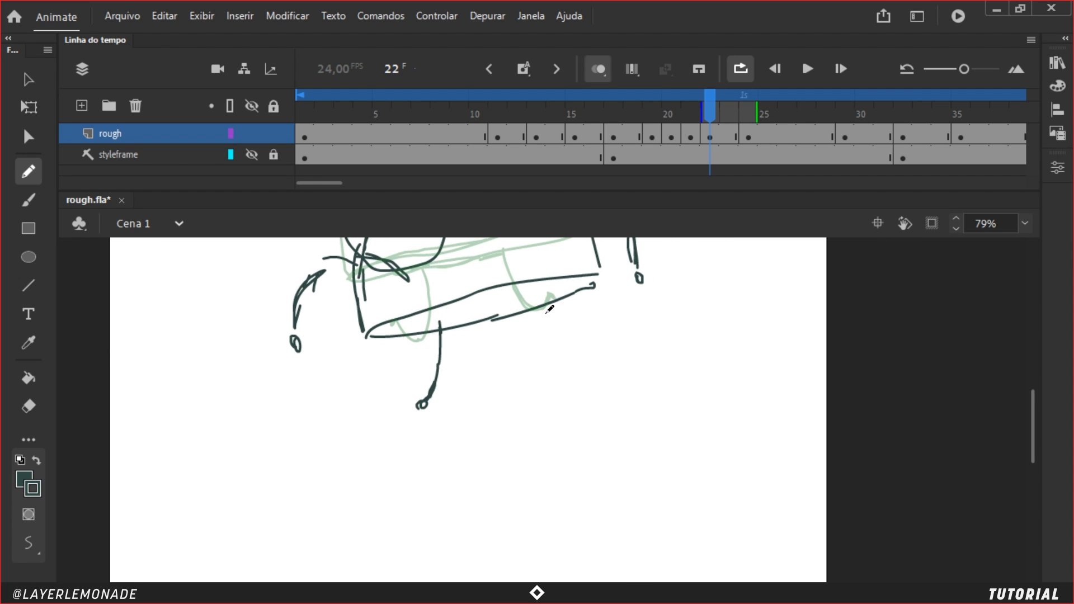
pyautogui.moveTo(523, 307); pyautogui.dragTo(529, 398)
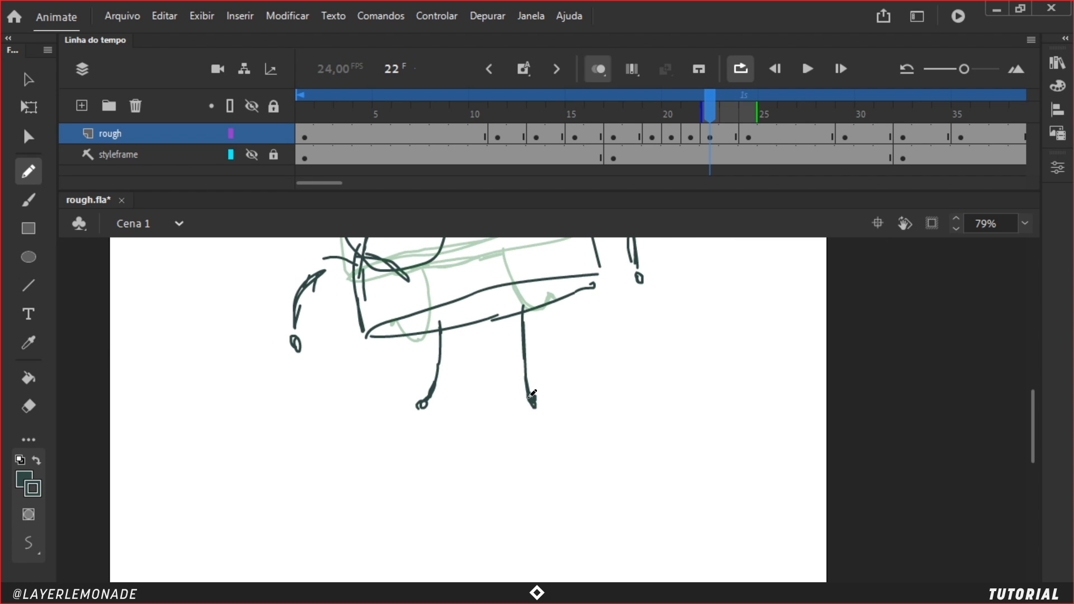
# Step: Redraw one arm, add an open mouth and erase the body lines crossing the eyes on frame 22
pyautogui.hotkey('ctrl', '-')
pyautogui.moveTo(618, 307)
pyautogui.mouseDown()
pyautogui.moveTo(635, 325)
pyautogui.moveTo(625, 304)
pyautogui.moveTo(610, 321)
pyautogui.mouseUp()
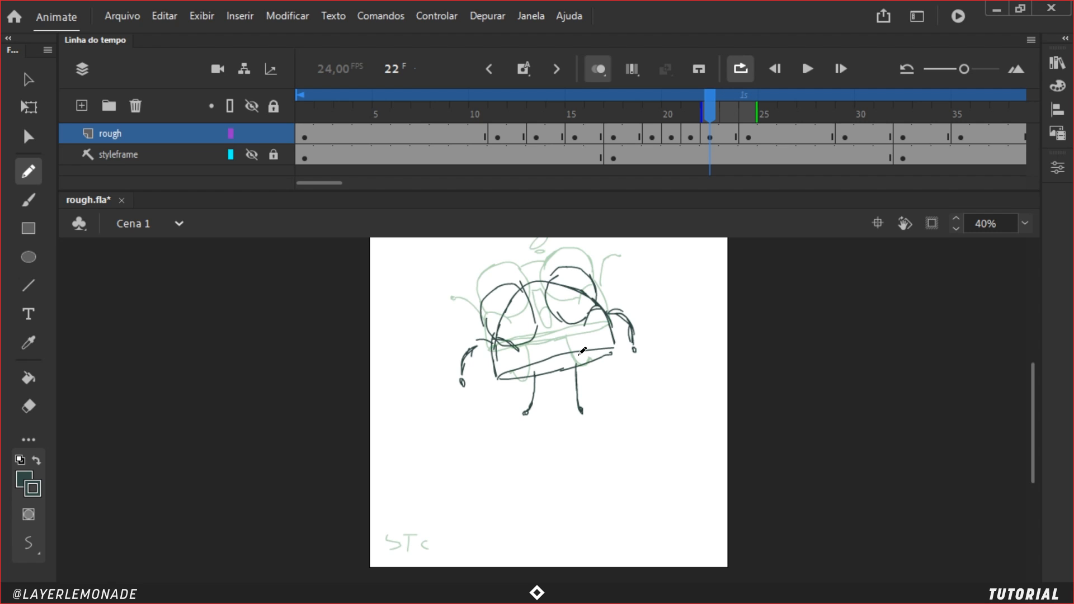
pyautogui.moveTo(487, 347)
pyautogui.mouseDown()
pyautogui.moveTo(473, 341)
pyautogui.moveTo(461, 374)
pyautogui.moveTo(469, 381)
pyautogui.mouseUp()
pyautogui.press('e')
pyautogui.press('y')
pyautogui.moveTo(542, 329)
pyautogui.mouseDown()
pyautogui.moveTo(555, 318)
pyautogui.moveTo(559, 340)
pyautogui.moveTo(546, 346)
pyautogui.moveTo(552, 318)
pyautogui.mouseUp()
pyautogui.press('e')
pyautogui.moveTo(519, 292); pyautogui.dragTo(496, 334)
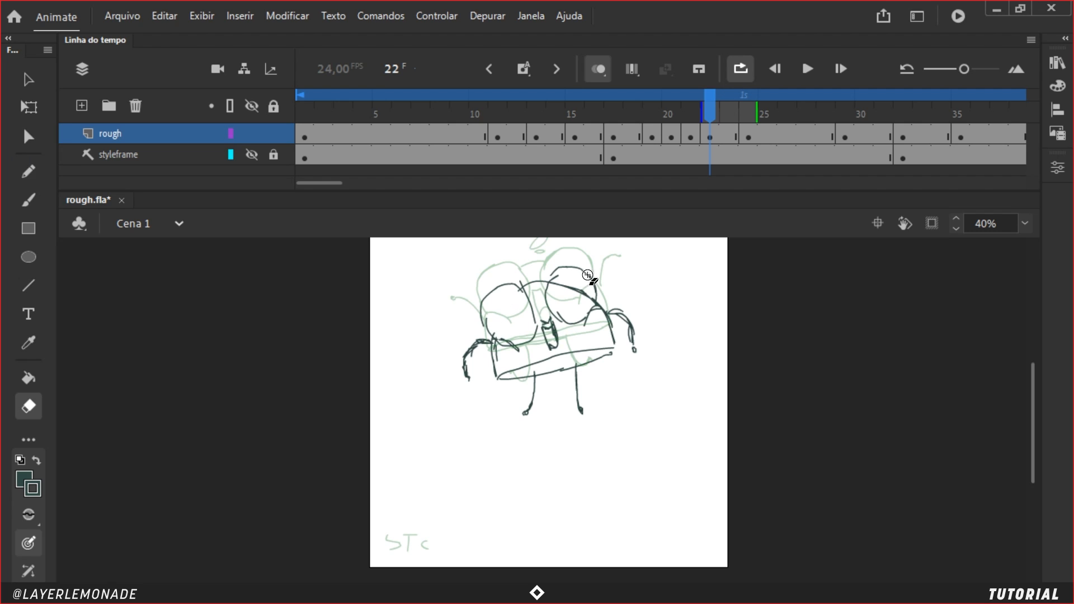
pyautogui.moveTo(558, 284); pyautogui.dragTo(585, 296)
# Step: Insert keyframes holding the airborne pose on frames 26 and 28 and extend the hold by one frame
pyautogui.moveTo(709, 115)
pyautogui.mouseDown()
pyautogui.moveTo(844, 114)
pyautogui.moveTo(726, 115)
pyautogui.moveTo(769, 115)
pyautogui.mouseUp()
pyautogui.moveTo(810, 108)
pyautogui.mouseDown()
pyautogui.moveTo(727, 115)
pyautogui.moveTo(774, 115)
pyautogui.mouseUp()
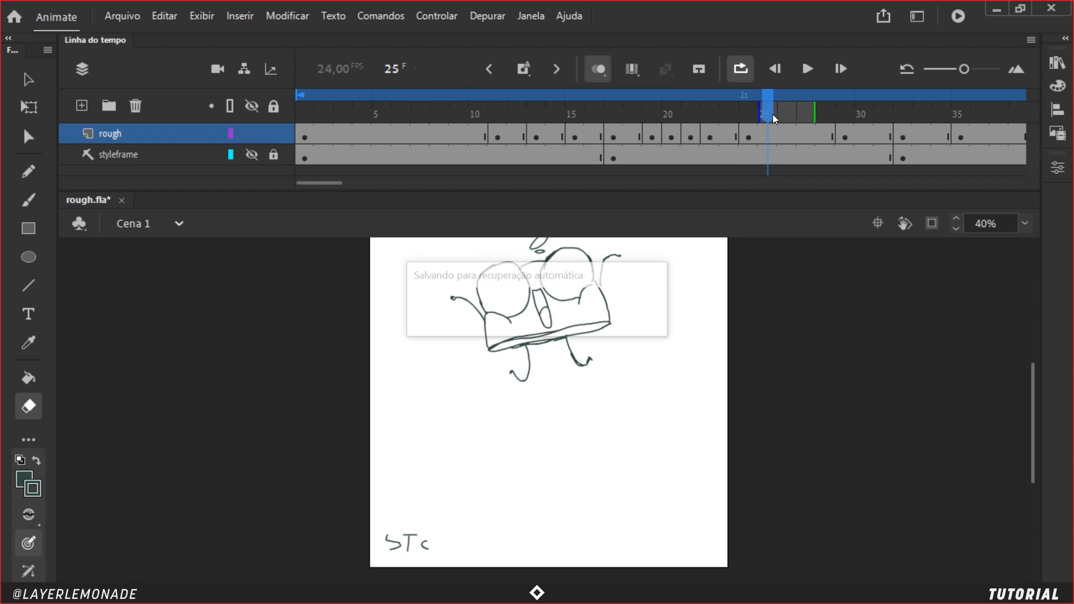
pyautogui.click(783, 122)
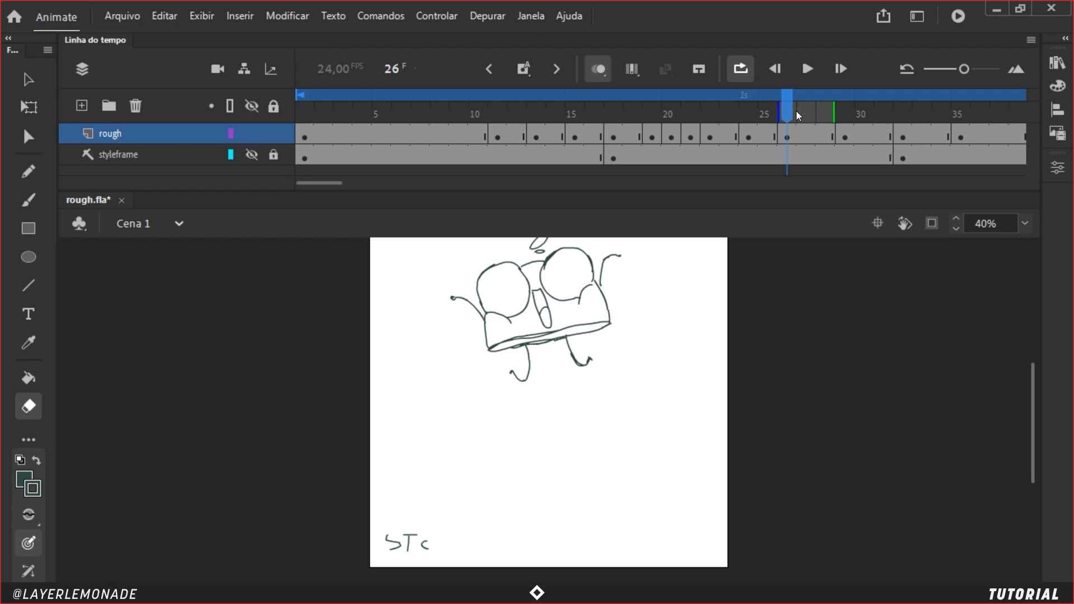
pyautogui.press('F6')
pyautogui.press('F6')
pyautogui.press('F5')
# Step: Play back the jump from the opening pose and scrub to the airborne pose on frame 29
pyautogui.moveTo(787, 105)
pyautogui.mouseDown()
pyautogui.moveTo(829, 101)
pyautogui.moveTo(686, 115)
pyautogui.moveTo(804, 130)
pyautogui.moveTo(807, 122)
pyautogui.moveTo(711, 139)
pyautogui.moveTo(670, 133)
pyautogui.moveTo(744, 142)
pyautogui.moveTo(367, 160)
pyautogui.mouseUp()
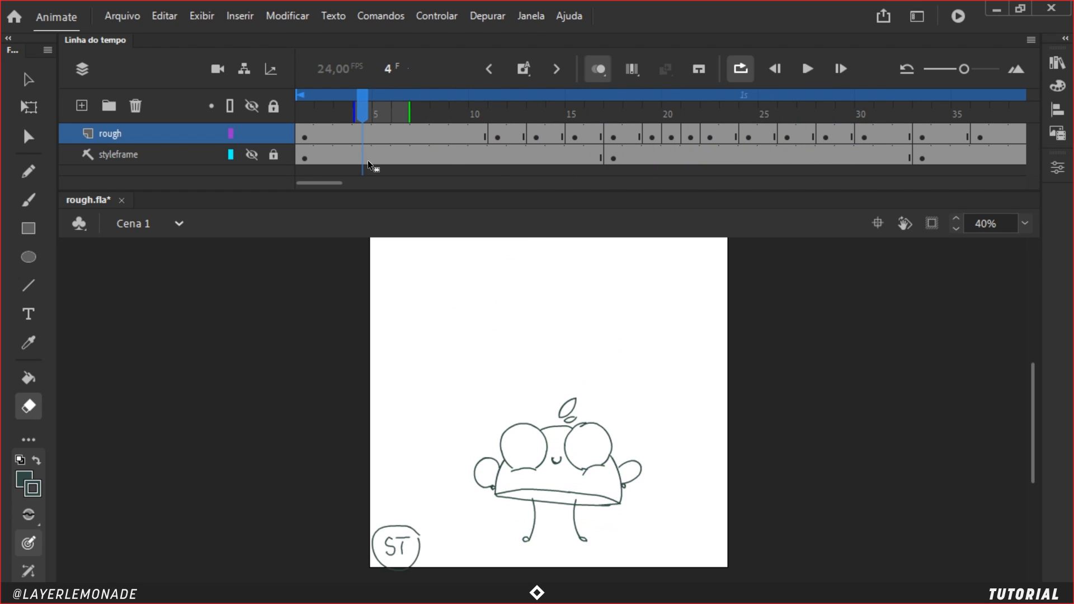
pyautogui.click(810, 77)
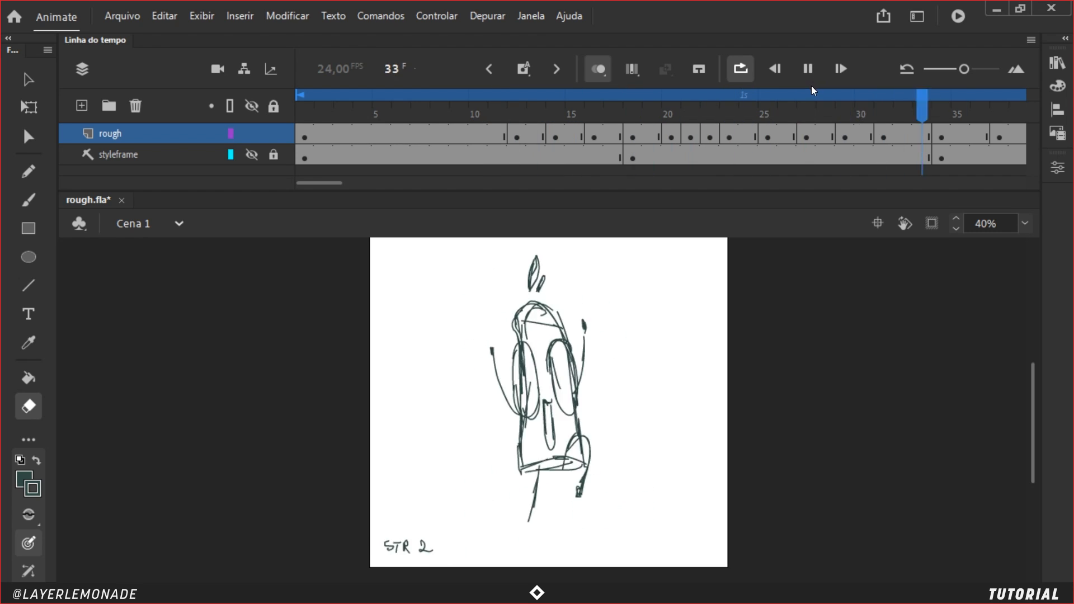
pyautogui.click(611, 116)
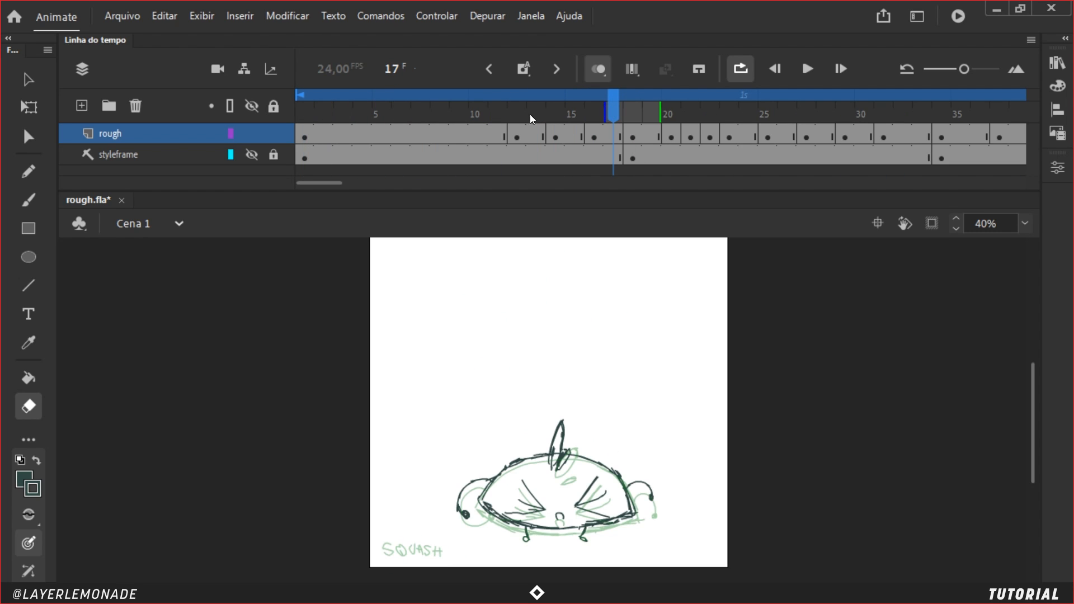
pyautogui.moveTo(531, 118)
pyautogui.mouseDown()
pyautogui.moveTo(720, 100)
pyautogui.moveTo(503, 141)
pyautogui.moveTo(767, 135)
pyautogui.moveTo(601, 136)
pyautogui.moveTo(395, 164)
pyautogui.mouseUp()
pyautogui.press('Return')
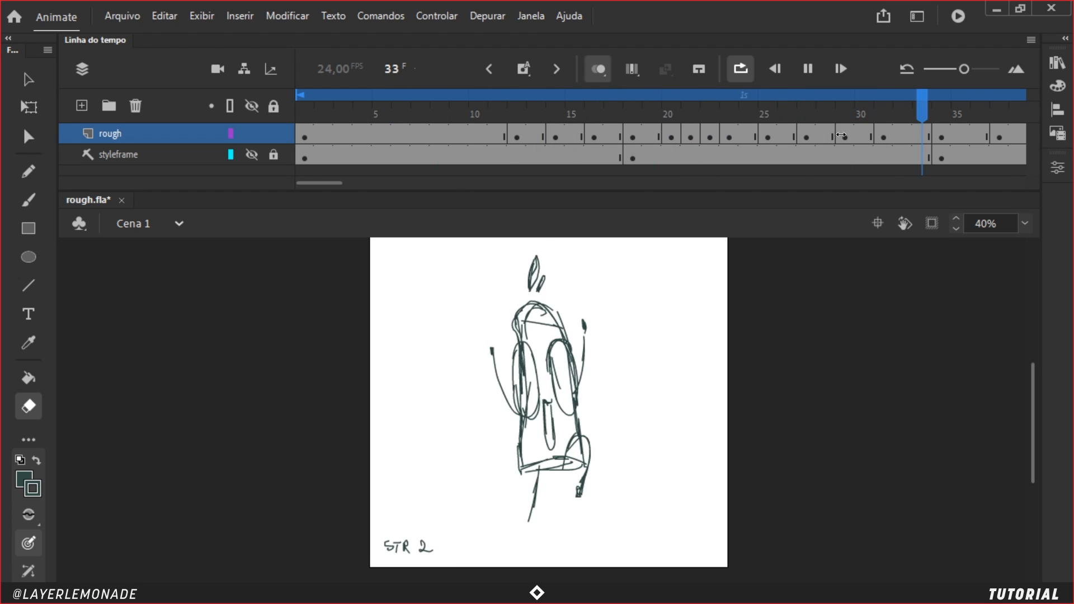
pyautogui.click(730, 135)
pyautogui.press('space')
pyautogui.moveTo(791, 140); pyautogui.dragTo(675, 154)
pyautogui.moveTo(581, 112); pyautogui.dragTo(614, 112)
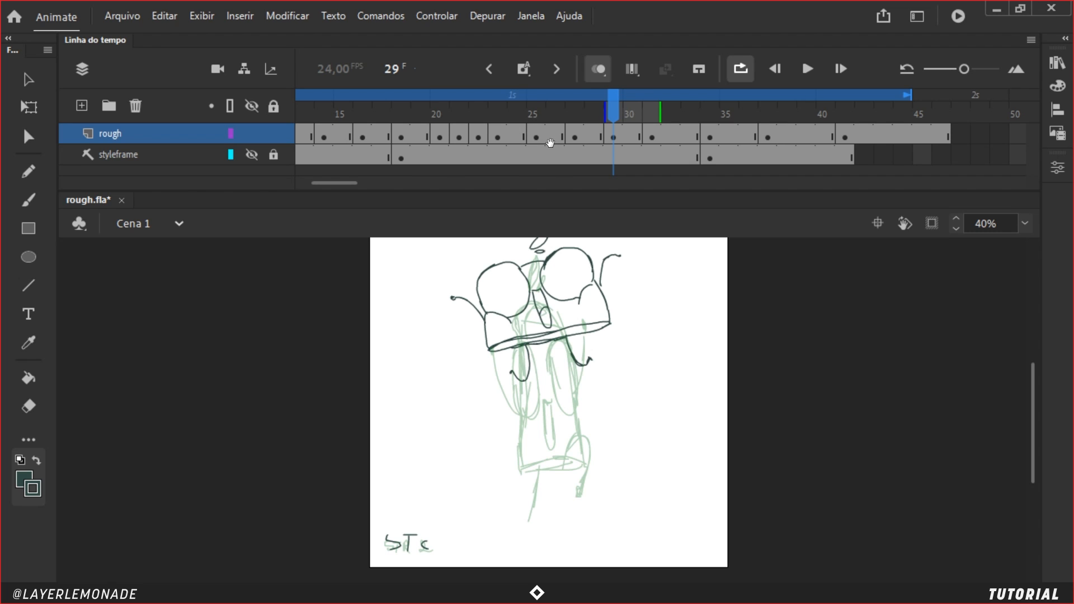
# Step: Compare the airborne drawings on frames 25 to 29 with the stretch pose that follows
pyautogui.click(533, 134)
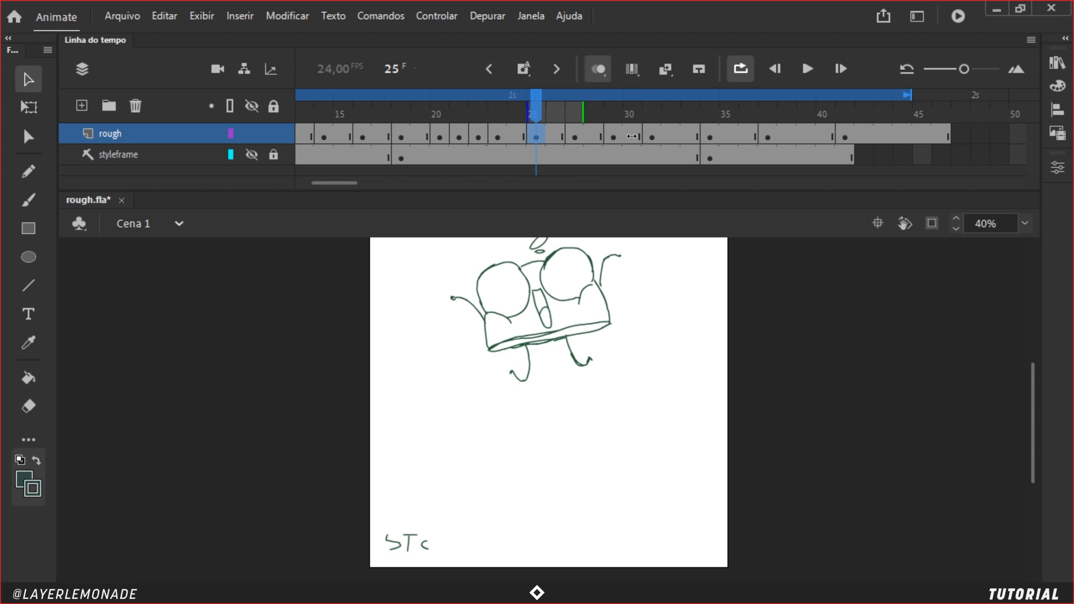
pyautogui.click(613, 134)
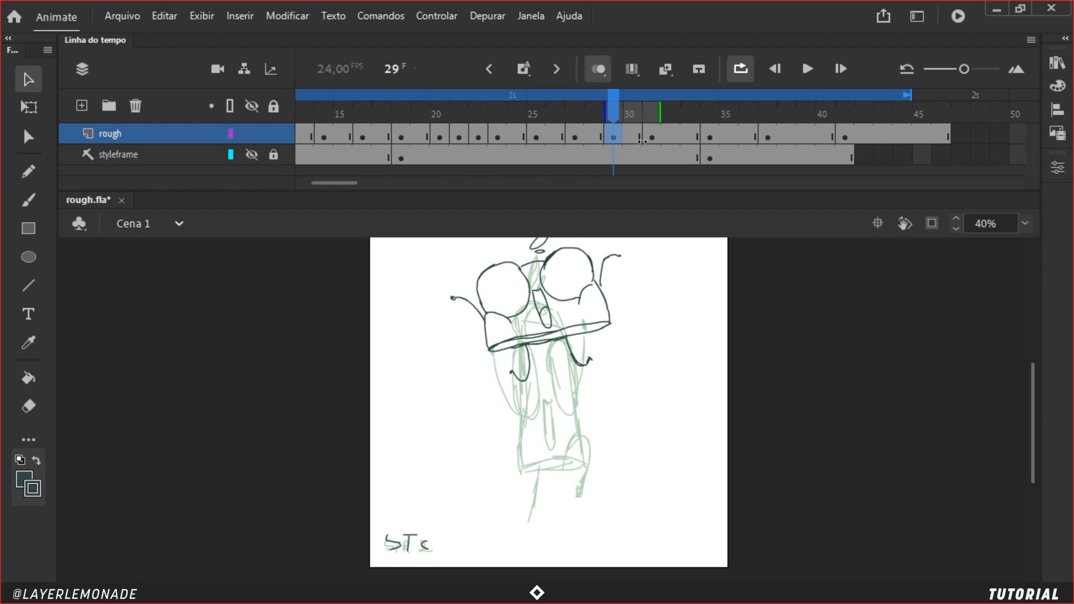
pyautogui.click(653, 136)
pyautogui.press(',')
pyautogui.press(',')
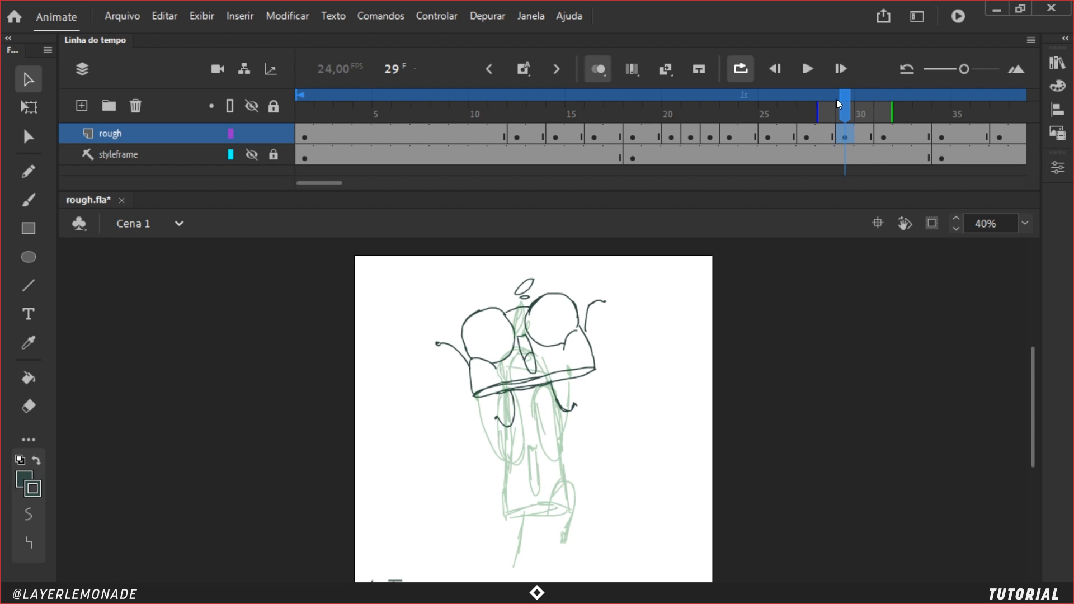
pyautogui.moveTo(839, 104)
pyautogui.mouseDown()
pyautogui.moveTo(709, 112)
pyautogui.moveTo(860, 109)
pyautogui.moveTo(767, 112)
pyautogui.moveTo(787, 112)
pyautogui.mouseUp()
pyautogui.moveTo(432, 506); pyautogui.dragTo(424, 487)
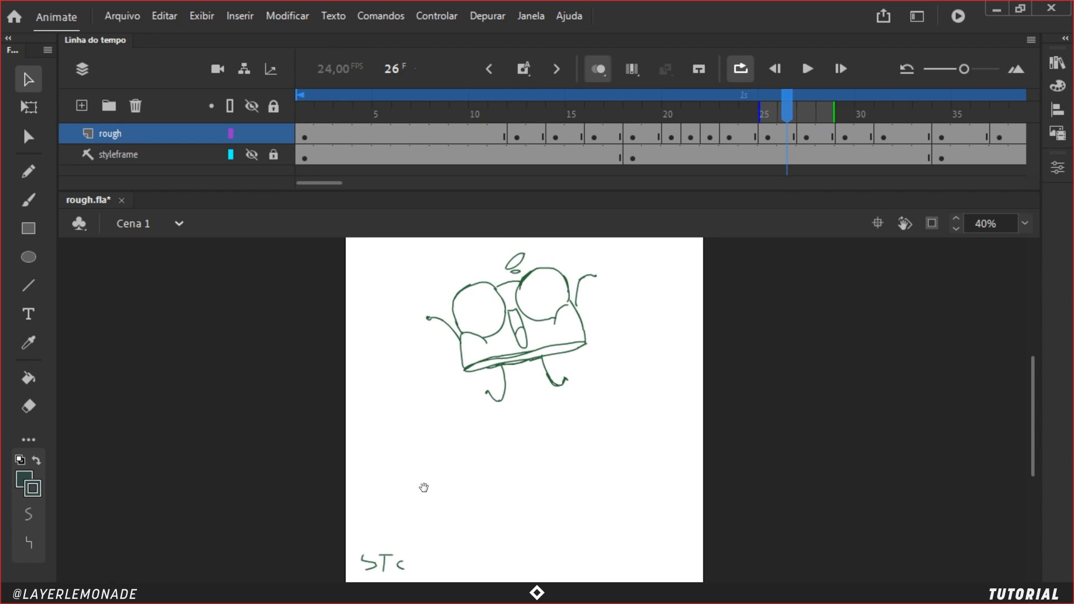
pyautogui.click(852, 106)
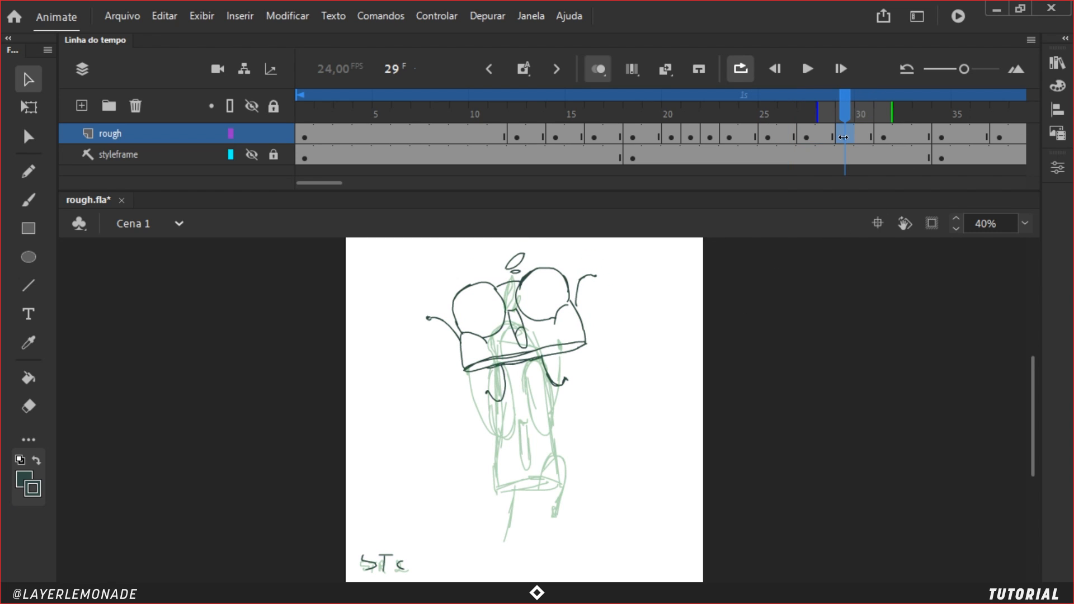
# Step: Remove the stretch pose keyframe on frame 31 and extend the airborne hold starting on frame 29 through frame 39
pyautogui.moveTo(842, 137); pyautogui.dragTo(953, 161)
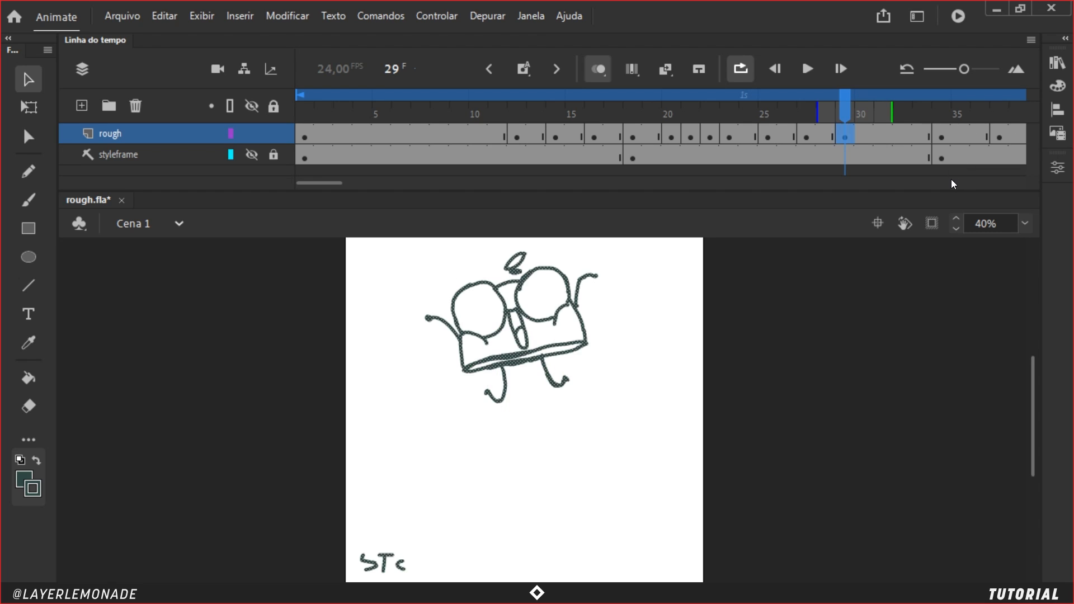
pyautogui.press('F5')
pyautogui.press('space')
pyautogui.moveTo(877, 132); pyautogui.dragTo(646, 121)
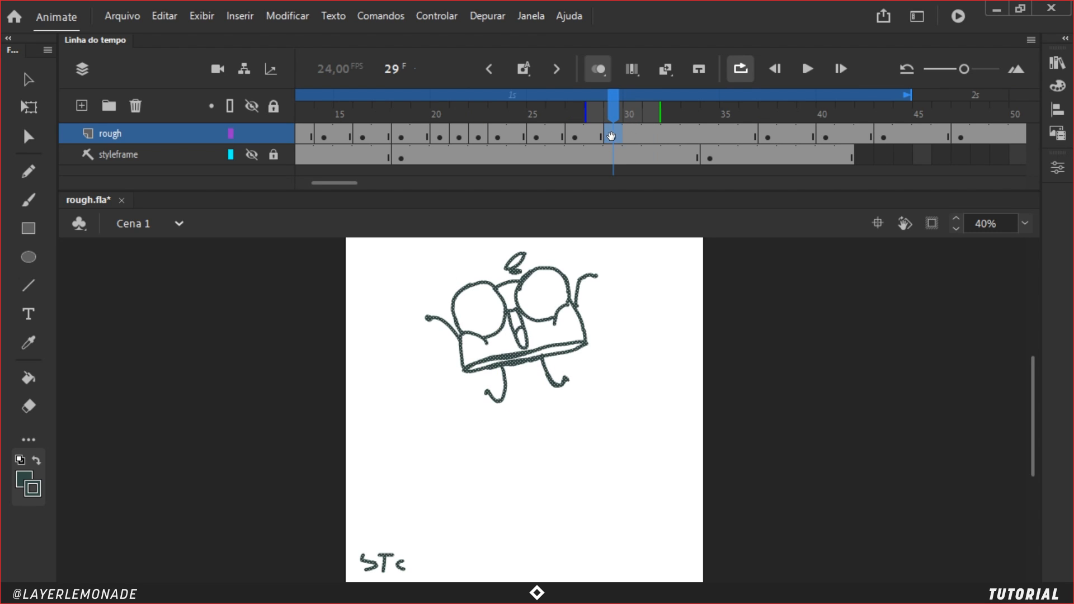
pyautogui.press('F5')
pyautogui.press('F5')
pyautogui.press('F5')
pyautogui.press('F5')
# Step: Extend the loop playback range to frame 55 and play back the jump
pyautogui.moveTo(616, 106)
pyautogui.mouseDown()
pyautogui.moveTo(566, 113)
pyautogui.moveTo(811, 118)
pyautogui.mouseUp()
pyautogui.moveTo(812, 119); pyautogui.dragTo(676, 118)
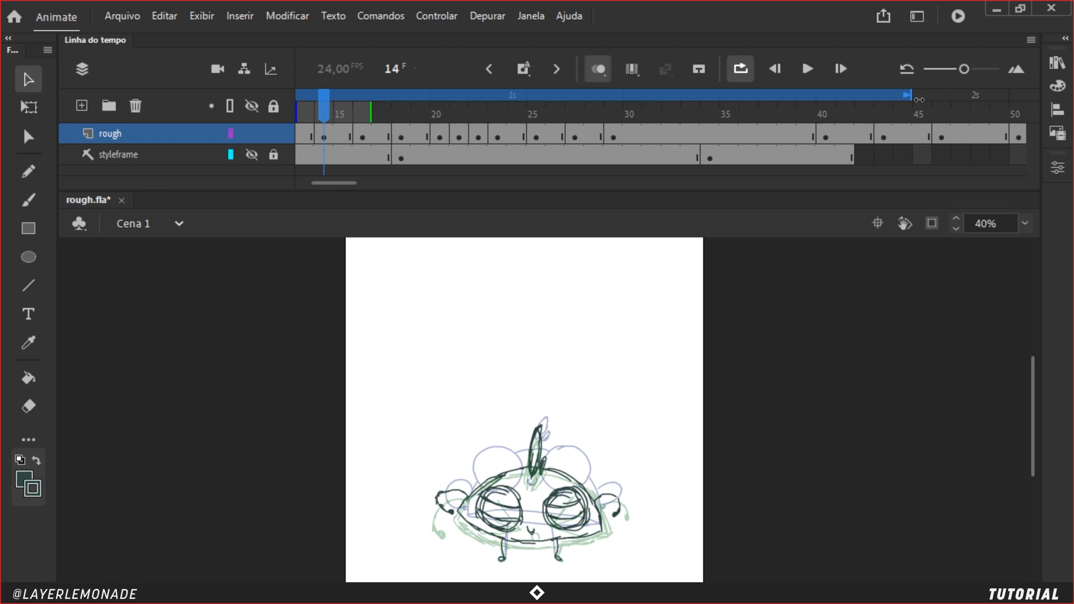
pyautogui.moveTo(965, 73); pyautogui.dragTo(957, 72)
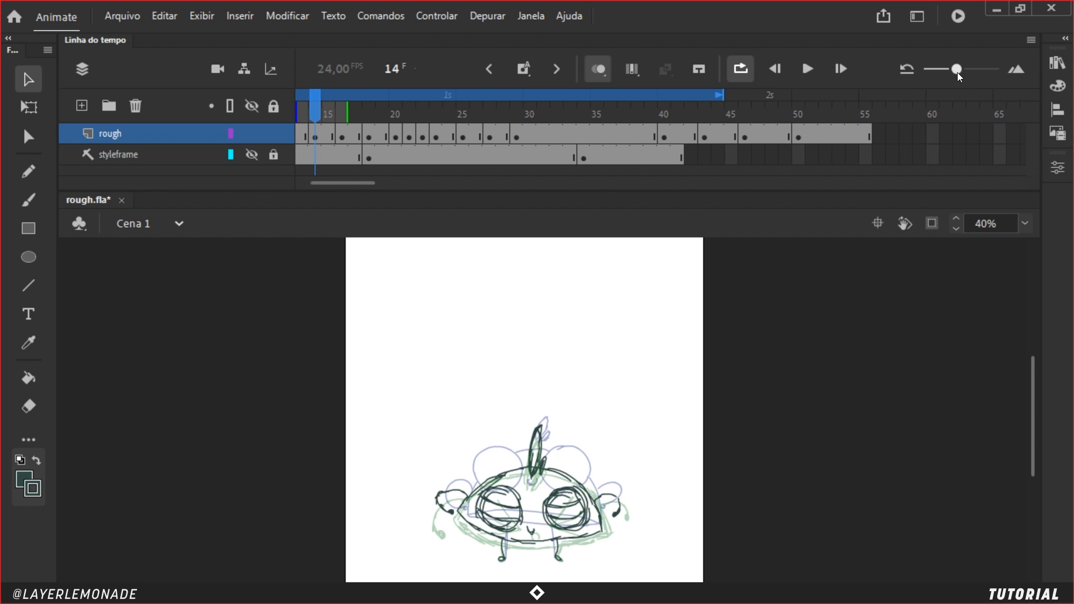
pyautogui.moveTo(728, 99); pyautogui.dragTo(870, 97)
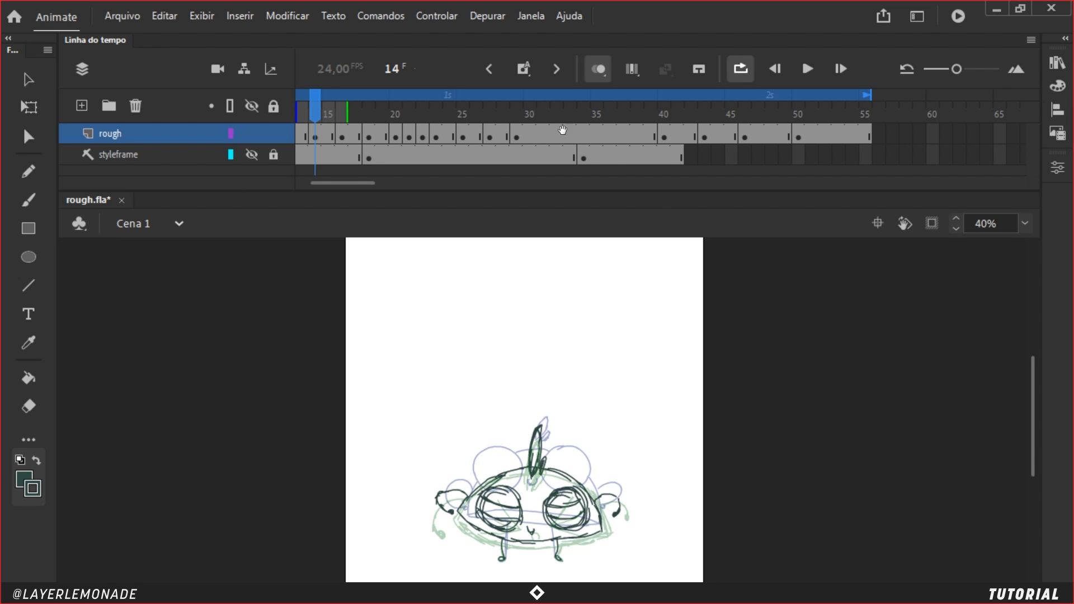
pyautogui.hscroll(-3, 562, 130)
pyautogui.moveTo(955, 67); pyautogui.dragTo(952, 67)
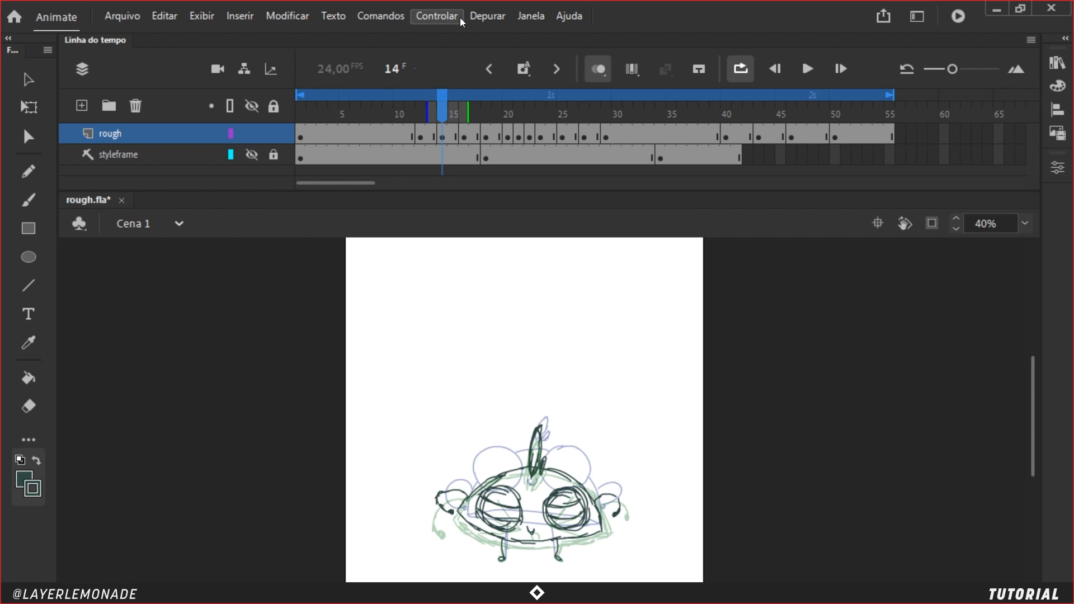
pyautogui.click(808, 69)
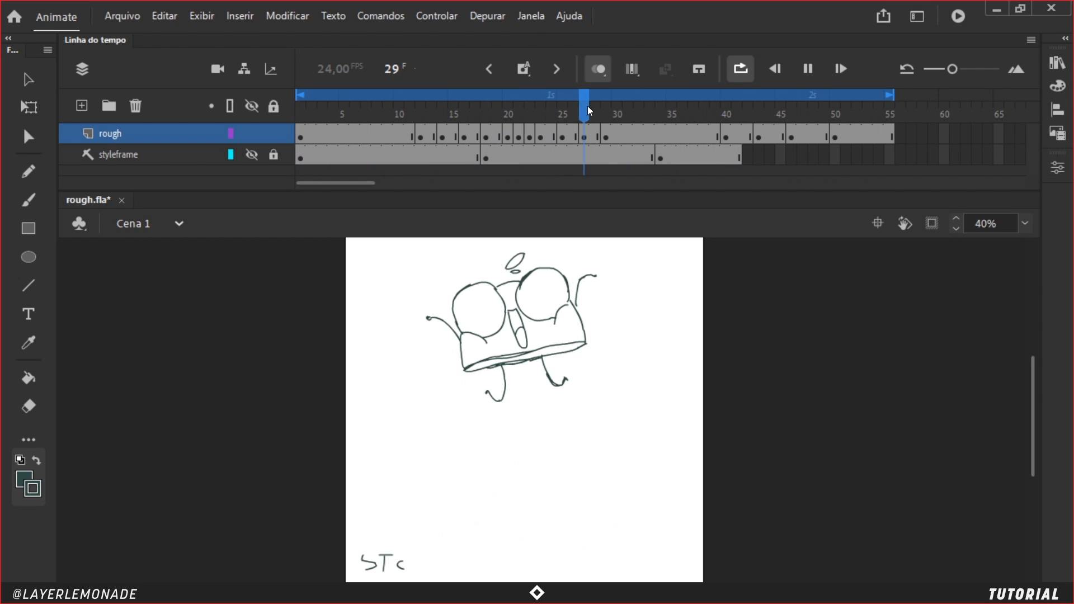
# Step: Insert keyframes holding the airborne pose on every second frame from 31 to 39 and extend the last hold by one frame
pyautogui.click(607, 106)
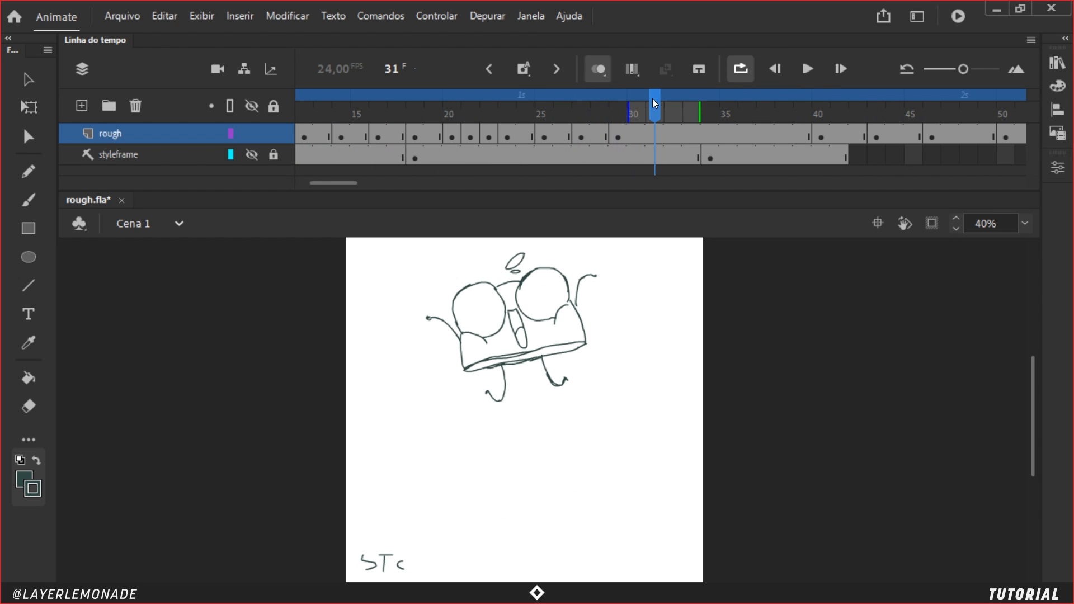
pyautogui.press('F6')
pyautogui.moveTo(653, 101); pyautogui.dragTo(770, 102)
pyautogui.press('F6')
pyautogui.press('F6')
pyautogui.press('F6')
pyautogui.press('F6')
pyautogui.moveTo(770, 102)
pyautogui.mouseDown()
pyautogui.moveTo(805, 106)
pyautogui.moveTo(803, 117)
pyautogui.moveTo(492, 117)
pyautogui.moveTo(808, 137)
pyautogui.moveTo(761, 137)
pyautogui.mouseUp()
pyautogui.press('F5')
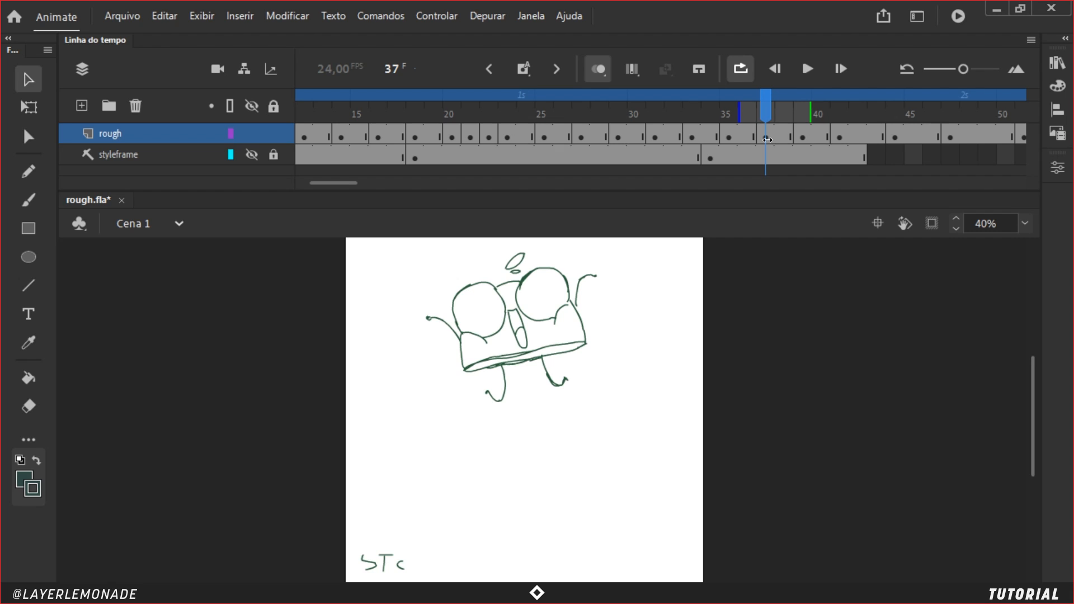
# Step: Raise the complete airborne drawing slightly on frames 37 and 35
pyautogui.click(767, 139)
pyautogui.moveTo(414, 239)
pyautogui.mouseDown()
pyautogui.moveTo(571, 264)
pyautogui.moveTo(660, 425)
pyautogui.mouseUp()
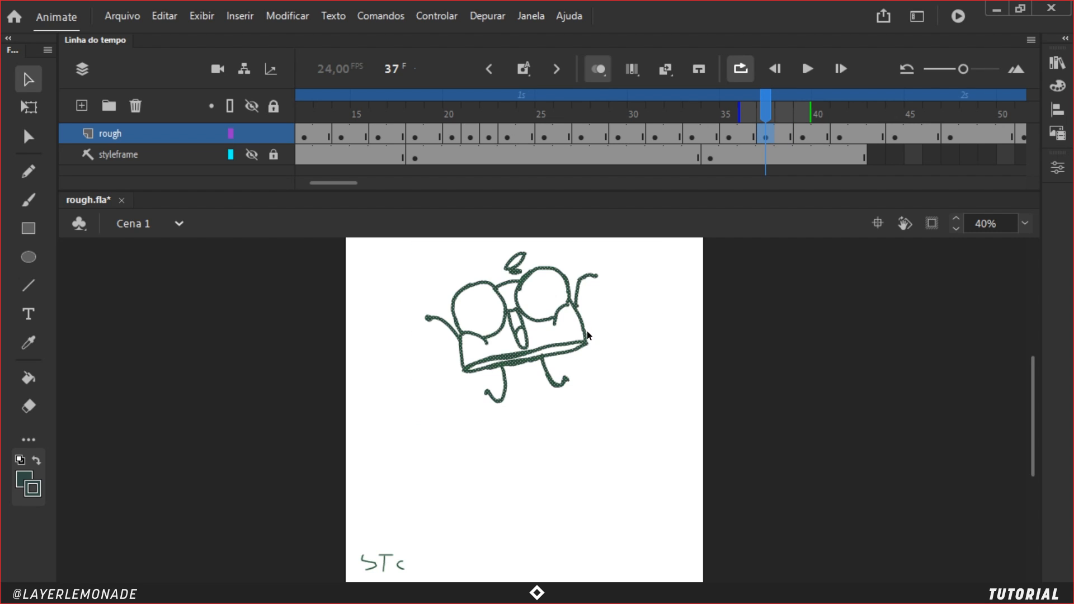
pyautogui.moveTo(588, 337); pyautogui.dragTo(588, 332)
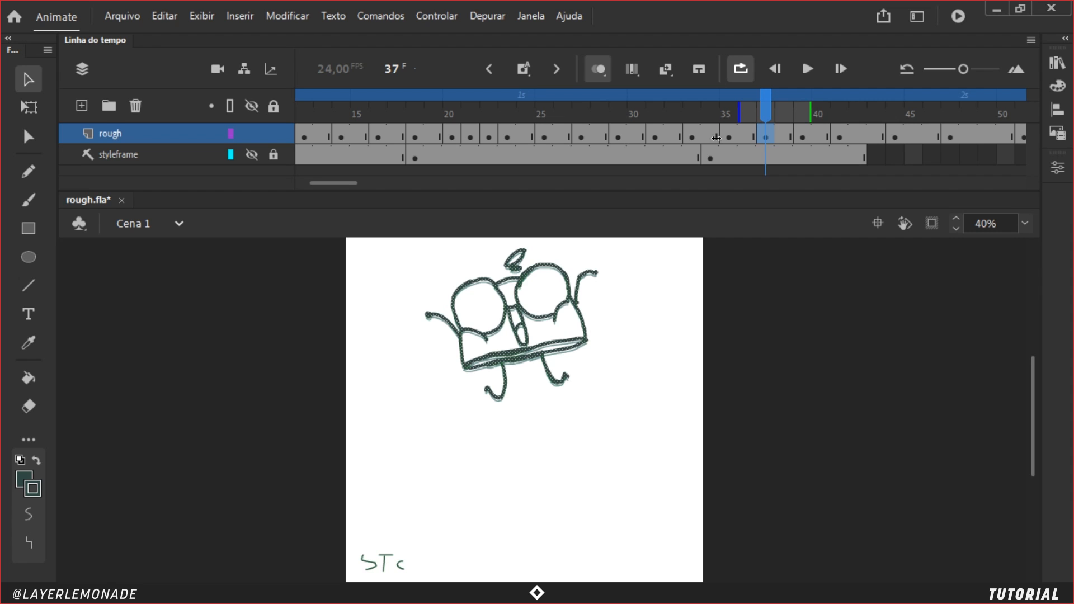
pyautogui.click(731, 136)
pyautogui.moveTo(429, 245); pyautogui.dragTo(688, 347)
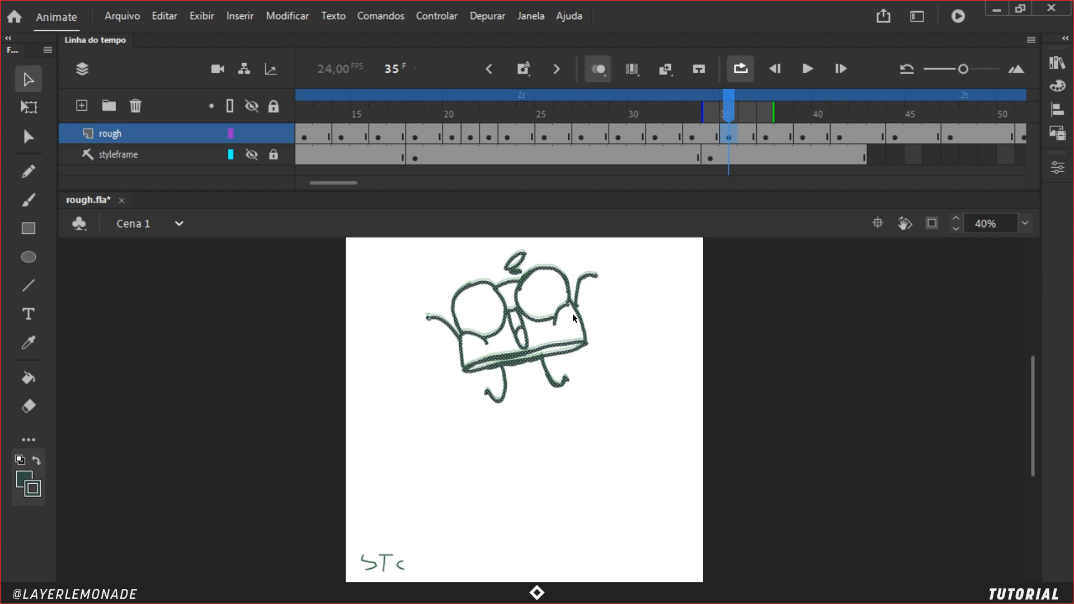
pyautogui.scroll(3, 573, 317)
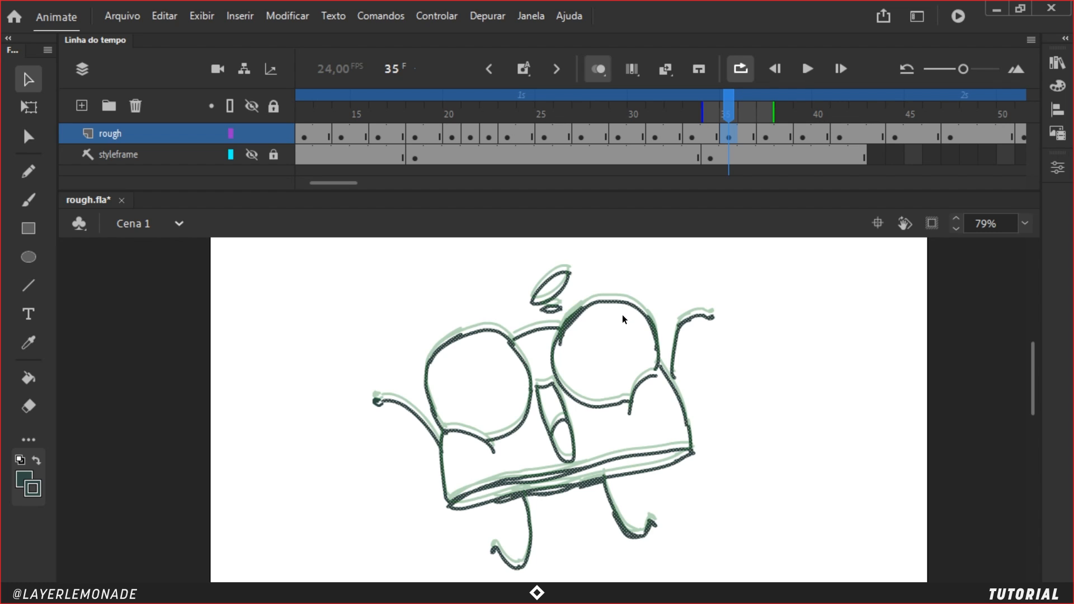
pyautogui.press('Up')
pyautogui.press('Up')
pyautogui.press('Up')
pyautogui.press('Up')
pyautogui.press('Up')
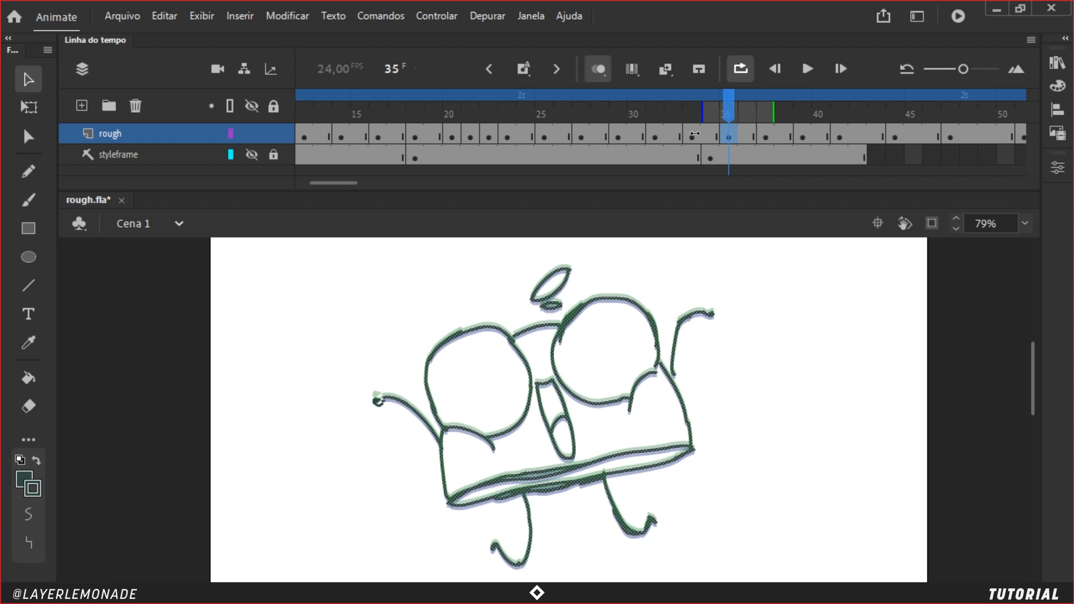
# Step: Nudge the complete airborne drawing on frame 33 slightly downward
pyautogui.click(694, 135)
pyautogui.moveTo(315, 312); pyautogui.dragTo(812, 526)
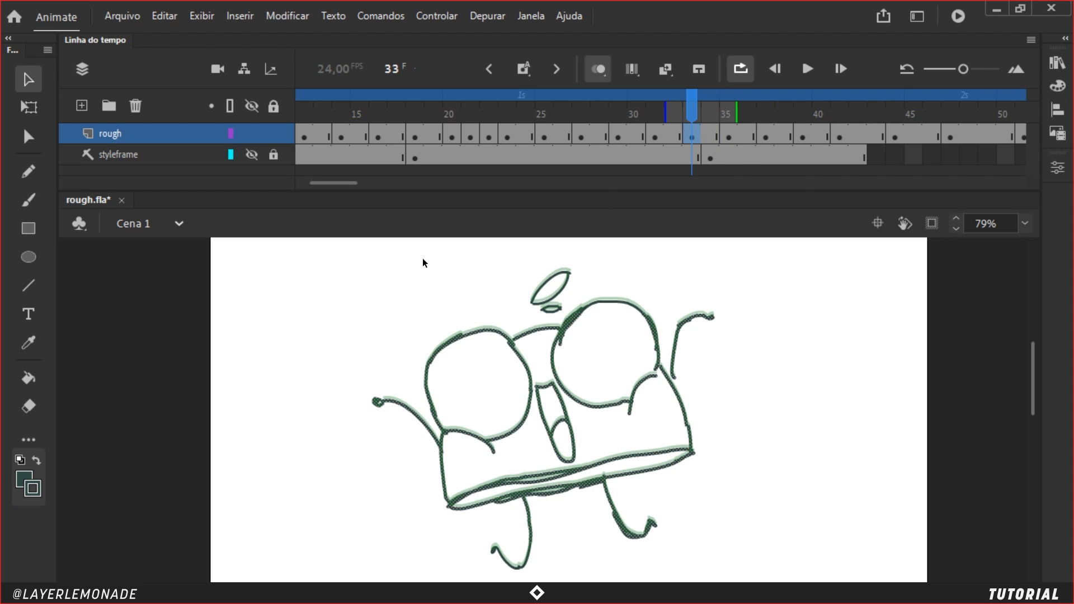
pyautogui.moveTo(376, 248)
pyautogui.mouseDown()
pyautogui.moveTo(534, 259)
pyautogui.moveTo(832, 575)
pyautogui.mouseUp()
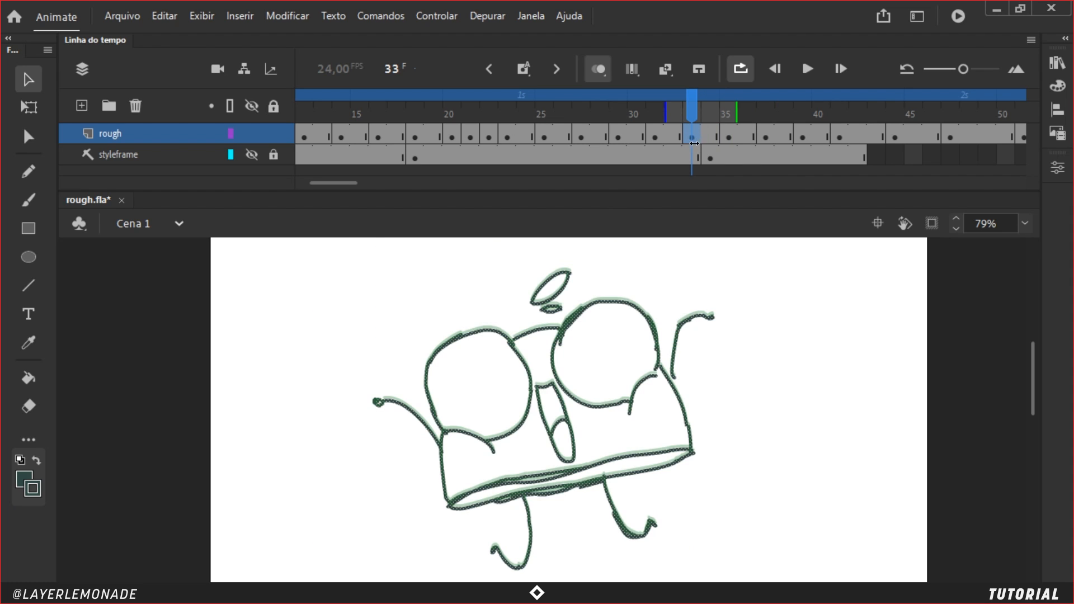
pyautogui.press('Down')
pyautogui.press('Down')
pyautogui.press('Down')
pyautogui.press('Down')
pyautogui.press('Down')
pyautogui.press('Down')
pyautogui.press('Down')
pyautogui.press('Down')
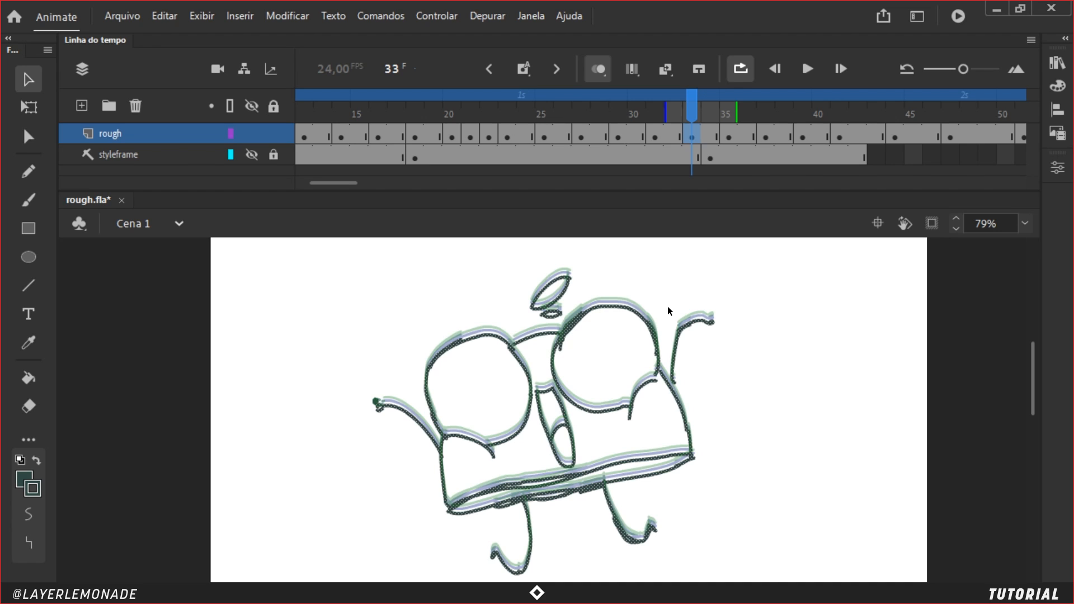
# Step: Lower the complete airborne drawing on frames 31 and 29, offsetting frame 29 further than frame 31
pyautogui.click(656, 134)
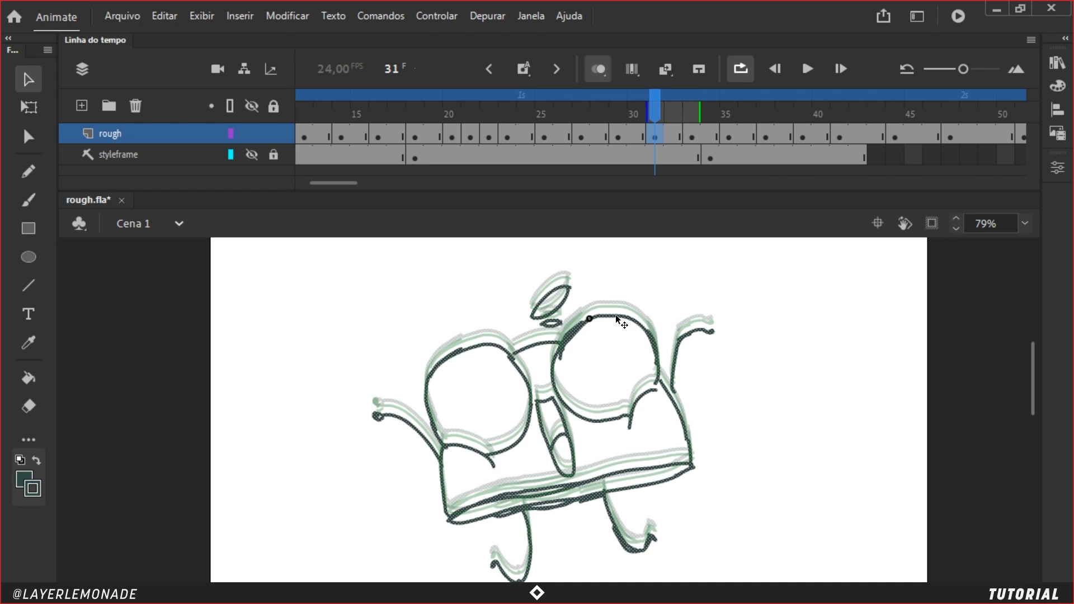
pyautogui.moveTo(617, 316); pyautogui.dragTo(616, 316)
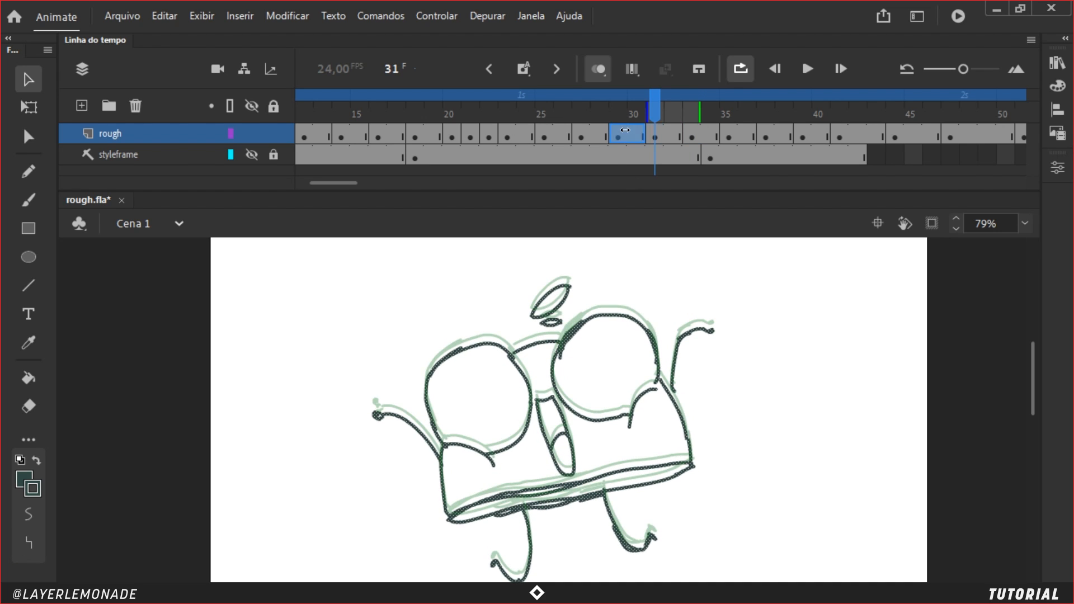
pyautogui.click(619, 133)
pyautogui.moveTo(237, 264)
pyautogui.mouseDown()
pyautogui.moveTo(784, 373)
pyautogui.moveTo(824, 571)
pyautogui.mouseUp()
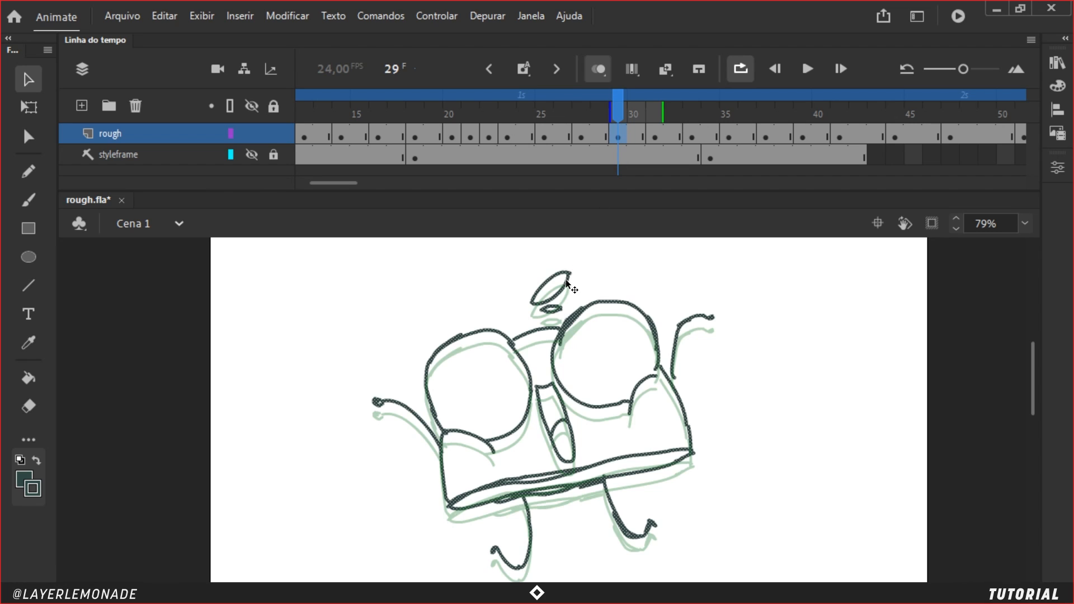
pyautogui.moveTo(565, 286); pyautogui.dragTo(565, 308)
# Step: Shift the airborne drawing on frame 27 and the in-between drawing on frame 23 slightly downward
pyautogui.click(581, 134)
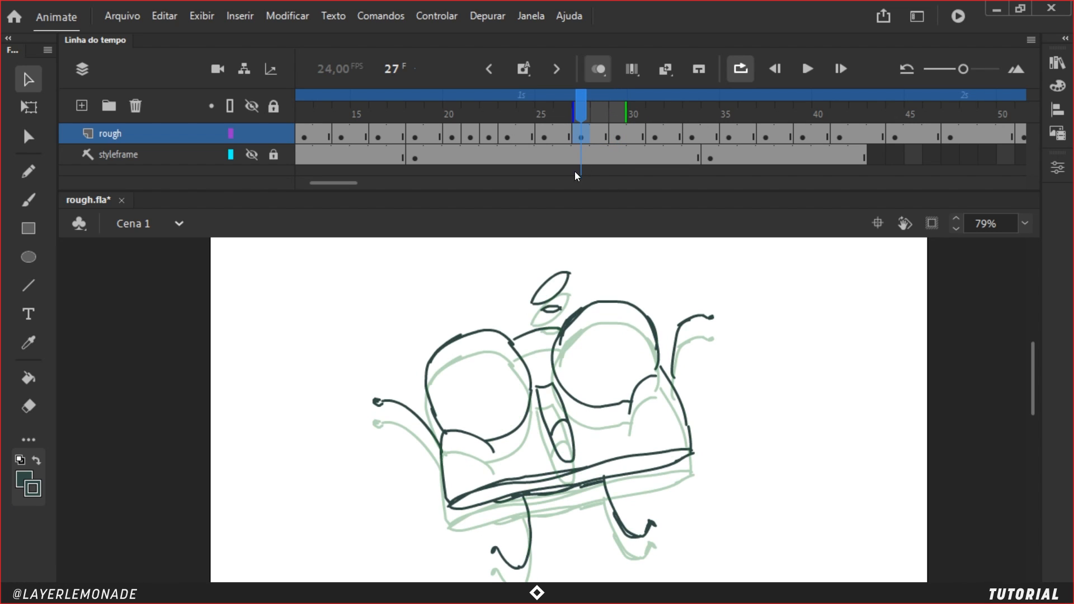
pyautogui.moveTo(291, 242)
pyautogui.mouseDown()
pyautogui.moveTo(707, 290)
pyautogui.moveTo(799, 585)
pyautogui.mouseUp()
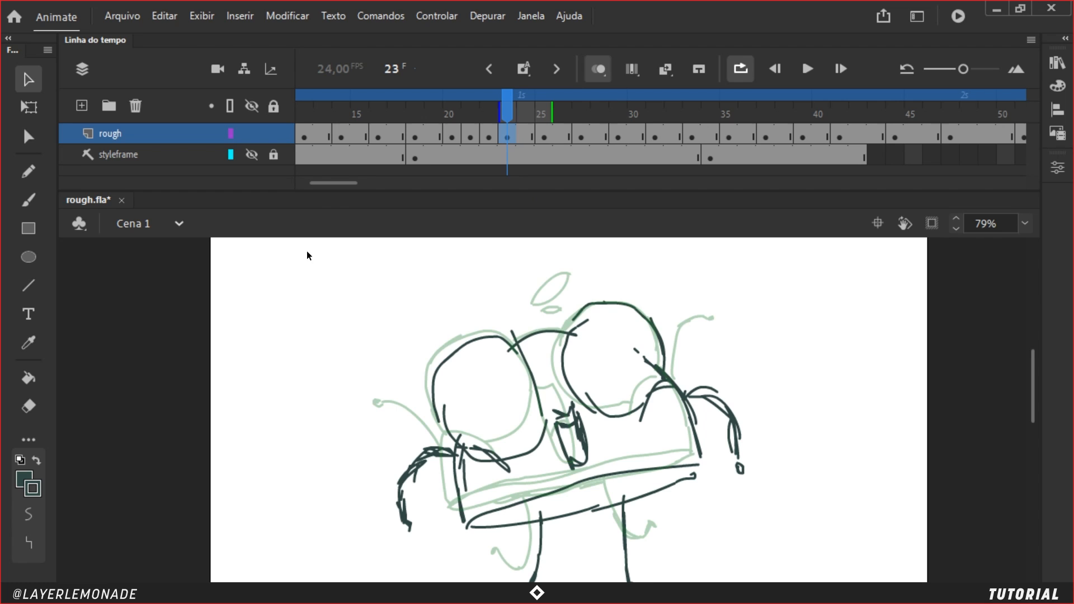
pyautogui.moveTo(308, 252)
pyautogui.mouseDown()
pyautogui.moveTo(803, 496)
pyautogui.moveTo(833, 583)
pyautogui.mouseUp()
pyautogui.moveTo(597, 444)
pyautogui.mouseDown()
pyautogui.moveTo(585, 355)
pyautogui.moveTo(623, 386)
pyautogui.mouseUp()
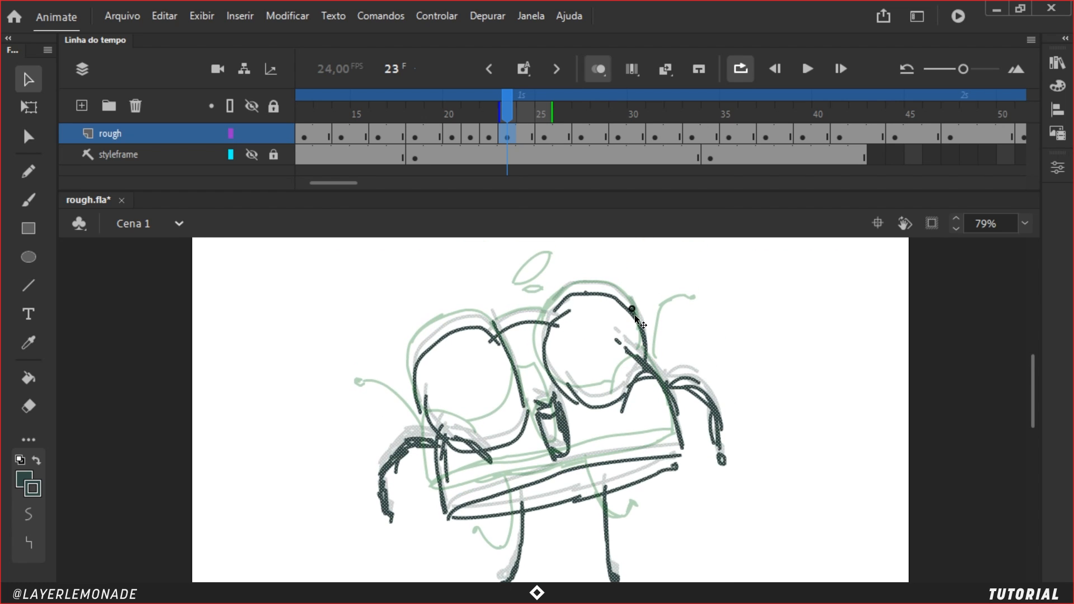
# Step: Play back the jump from the squash pose and scrub through the airborne frames to check the drift
pyautogui.moveTo(505, 113)
pyautogui.mouseDown()
pyautogui.moveTo(490, 112)
pyautogui.moveTo(844, 113)
pyautogui.moveTo(415, 155)
pyautogui.mouseUp()
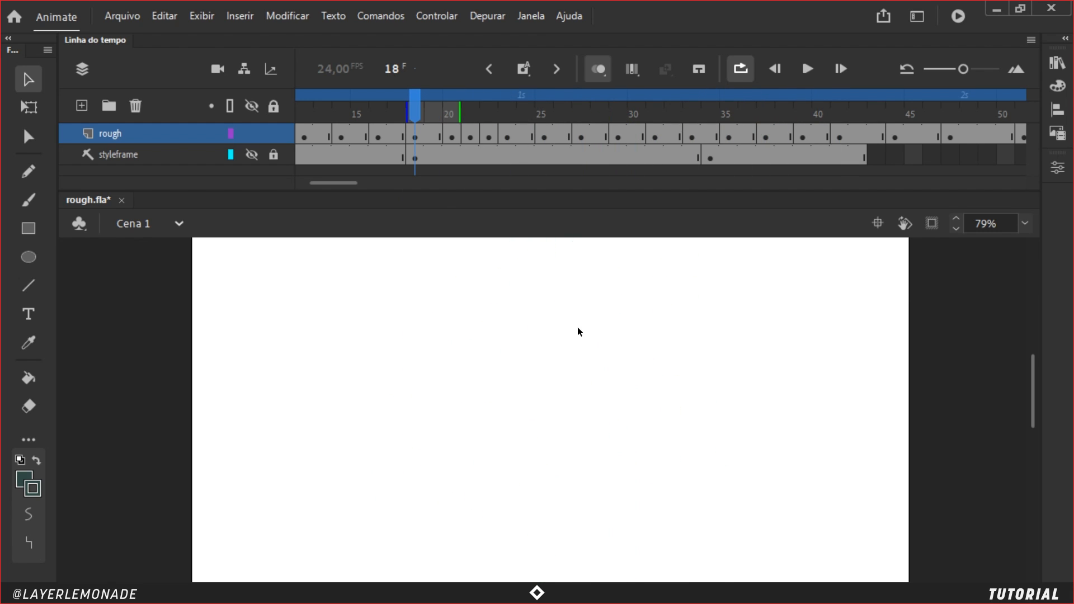
pyautogui.hotkey('ctrl', '-')
pyautogui.moveTo(570, 431); pyautogui.dragTo(579, 336)
pyautogui.click(807, 71)
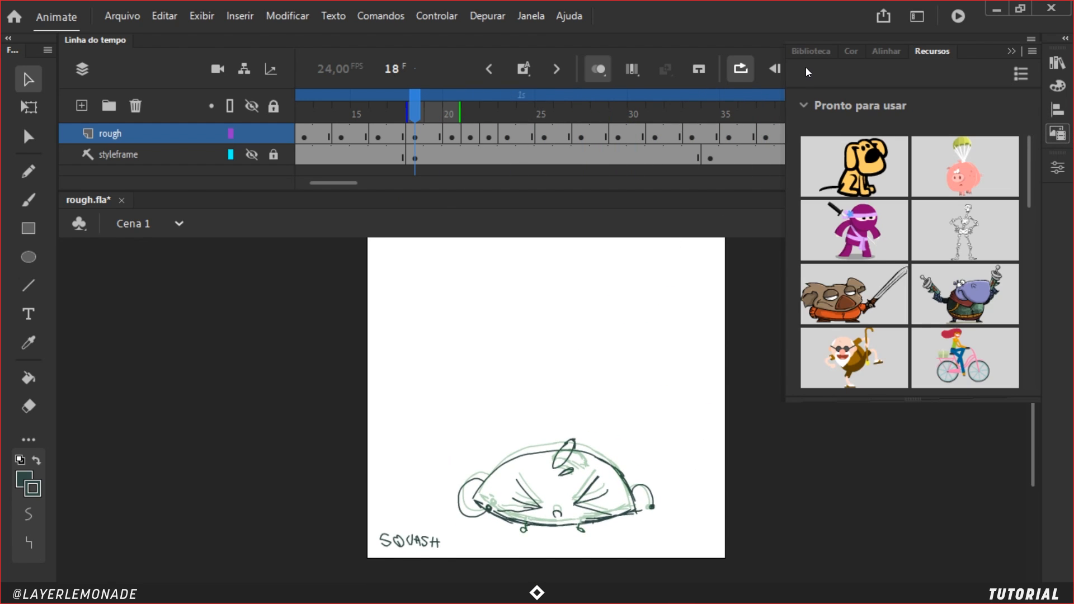
pyautogui.click(808, 69)
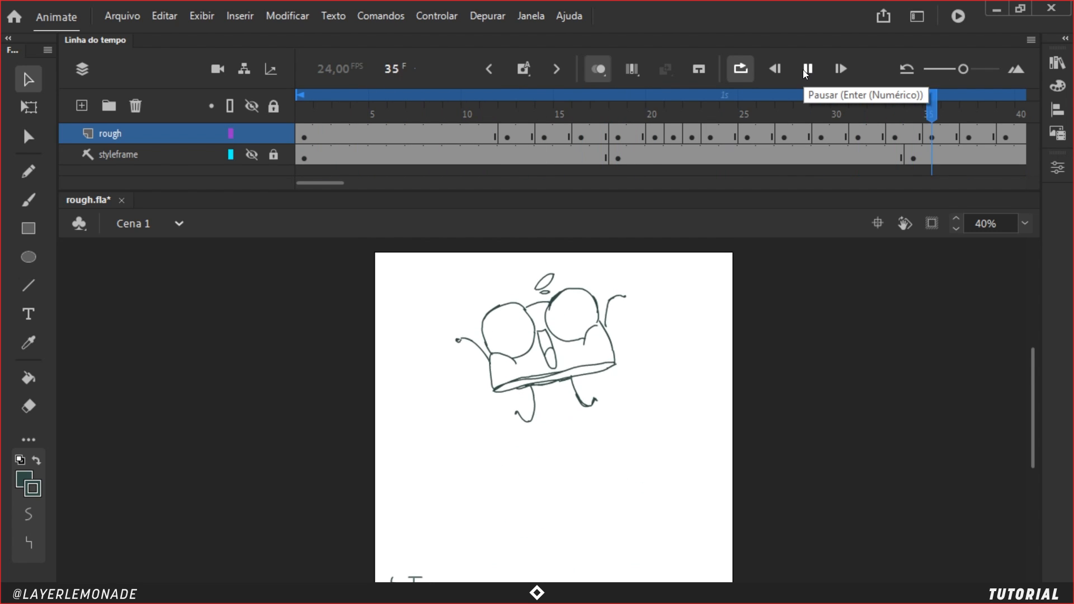
pyautogui.click(807, 68)
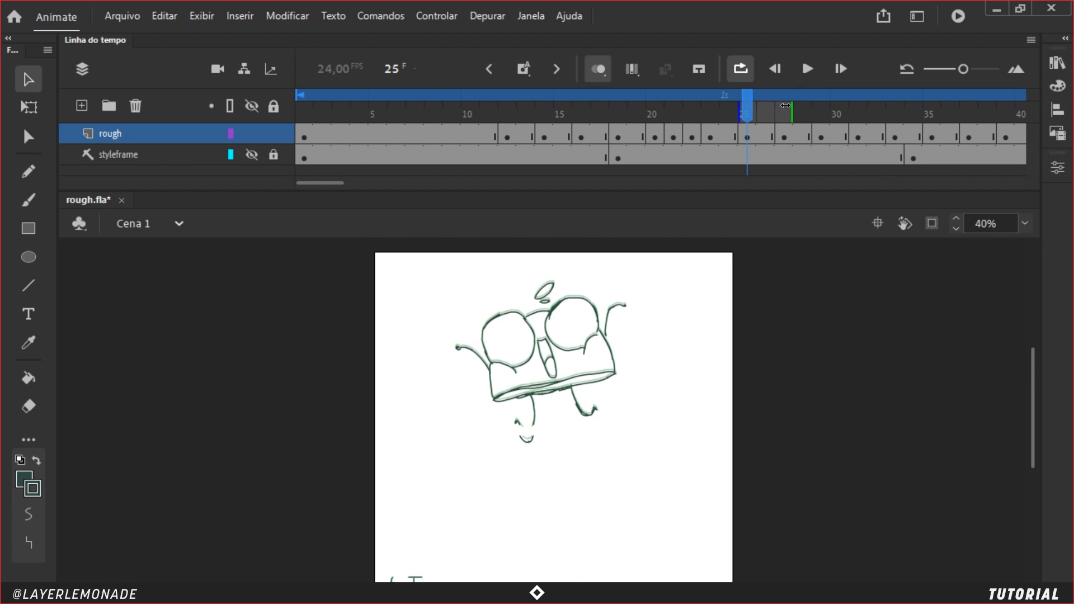
pyautogui.moveTo(746, 114)
pyautogui.mouseDown()
pyautogui.moveTo(839, 111)
pyautogui.moveTo(707, 110)
pyautogui.moveTo(990, 114)
pyautogui.moveTo(727, 114)
pyautogui.moveTo(772, 136)
pyautogui.moveTo(970, 127)
pyautogui.mouseUp()
pyautogui.moveTo(895, 137); pyautogui.dragTo(580, 166)
pyautogui.moveTo(681, 122)
pyautogui.mouseDown()
pyautogui.moveTo(709, 121)
pyautogui.moveTo(524, 121)
pyautogui.moveTo(656, 145)
pyautogui.moveTo(674, 140)
pyautogui.moveTo(374, 135)
pyautogui.moveTo(439, 133)
pyautogui.mouseUp()
pyautogui.moveTo(439, 133); pyautogui.dragTo(512, 134)
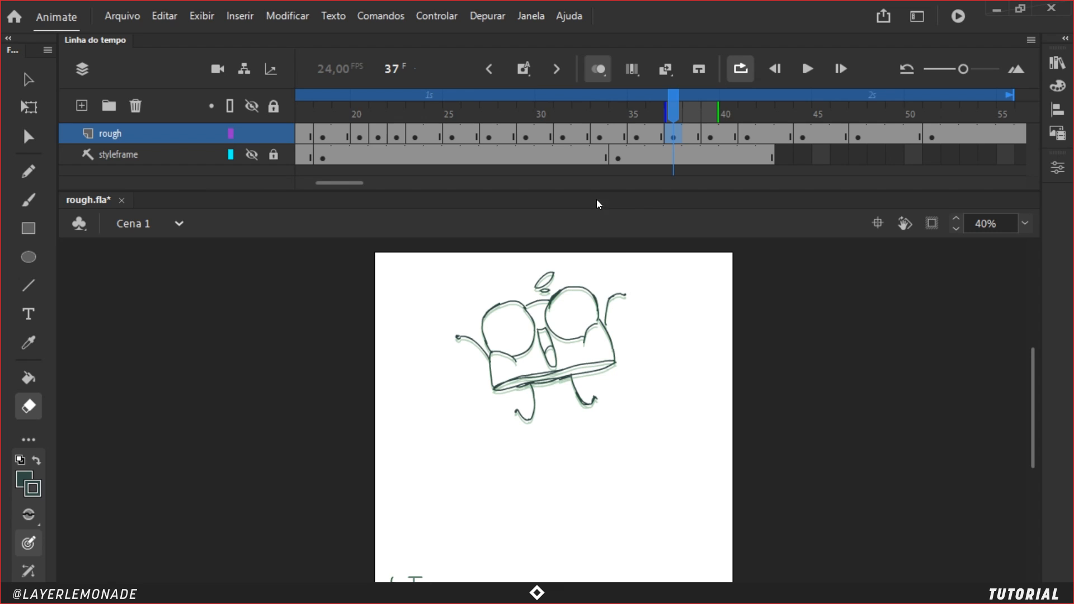
# Step: Erase both arms and both legs from the airborne drawing on frame 35
pyautogui.moveTo(673, 112); pyautogui.dragTo(636, 109)
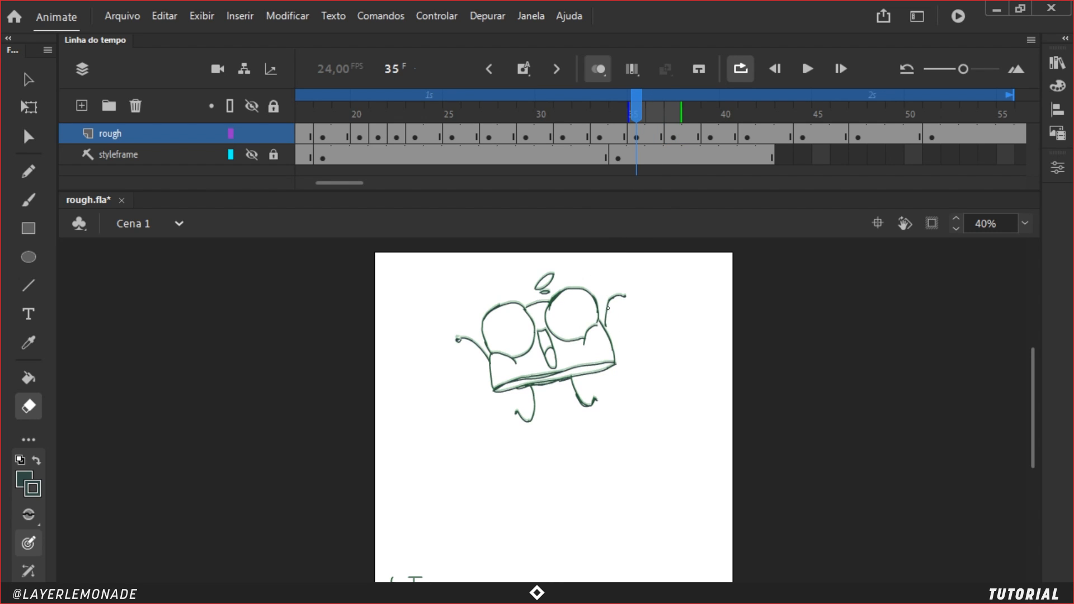
pyautogui.moveTo(619, 300); pyautogui.dragTo(605, 326)
pyautogui.moveTo(488, 359); pyautogui.dragTo(458, 339)
pyautogui.moveTo(573, 382)
pyautogui.mouseDown()
pyautogui.moveTo(595, 401)
pyautogui.moveTo(529, 418)
pyautogui.moveTo(514, 406)
pyautogui.mouseUp()
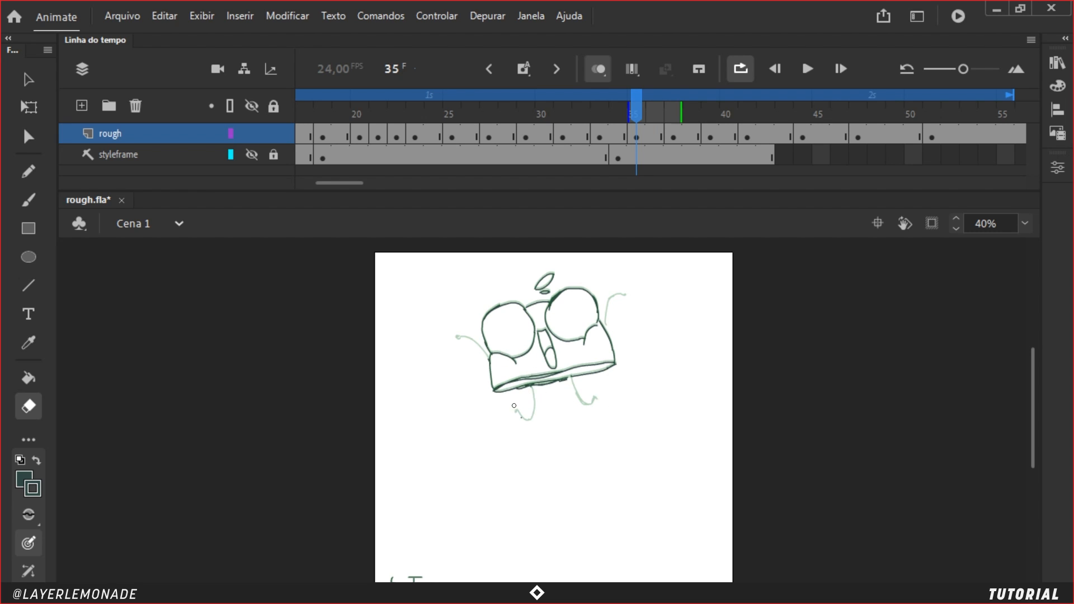
# Step: Erase both arms, both legs and the drops above the head from the airborne drawing on frame 33
pyautogui.click(606, 142)
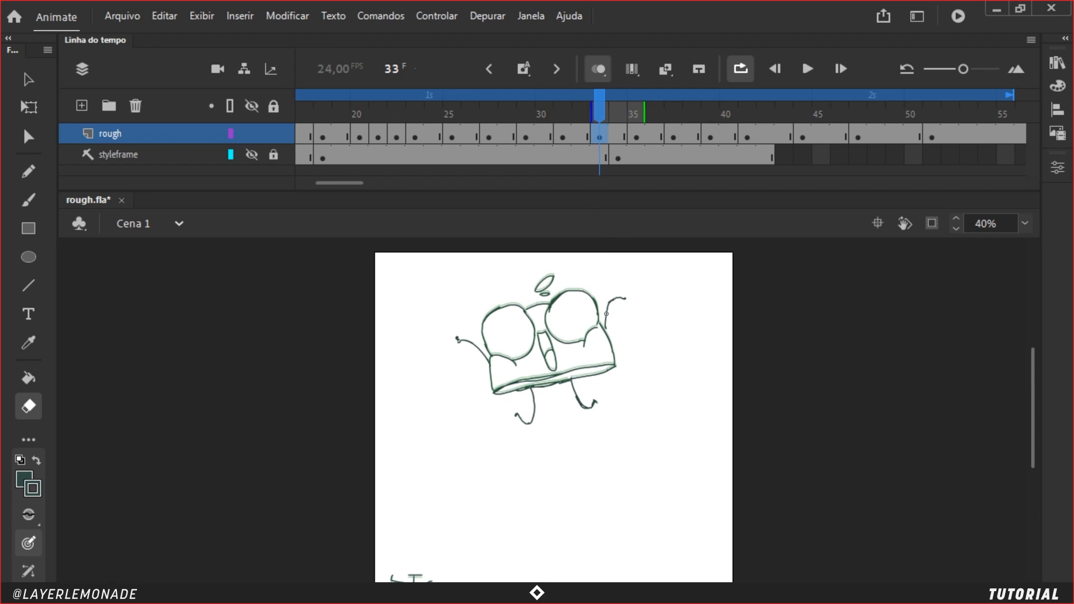
pyautogui.moveTo(625, 299); pyautogui.dragTo(616, 298)
pyautogui.moveTo(571, 378); pyautogui.dragTo(596, 403)
pyautogui.moveTo(550, 284)
pyautogui.mouseDown()
pyautogui.moveTo(545, 294)
pyautogui.moveTo(545, 277)
pyautogui.mouseUp()
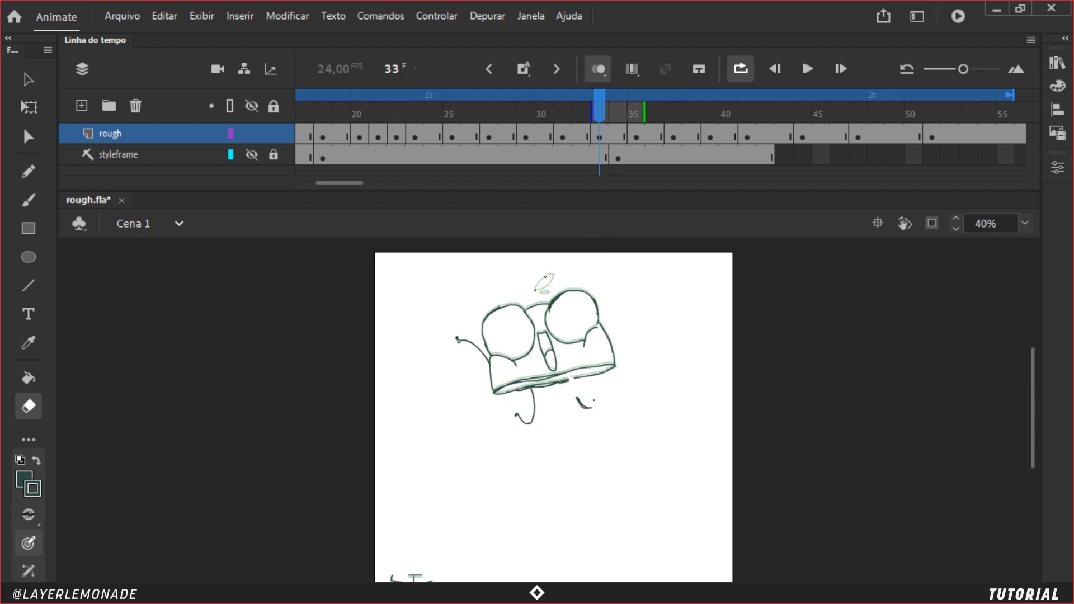
pyautogui.moveTo(526, 406); pyautogui.dragTo(579, 398)
# Step: Erase the arms, legs and drops above the head from the airborne drawings on frames 31, 29, 27 and 25
pyautogui.click(563, 137)
pyautogui.moveTo(625, 297); pyautogui.dragTo(627, 299)
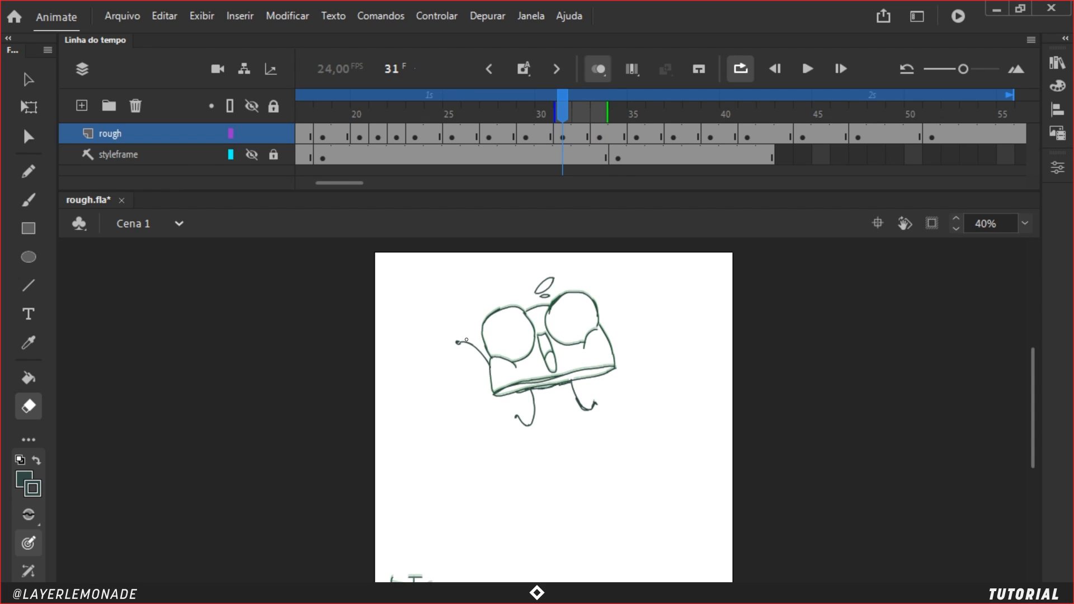
pyautogui.moveTo(458, 342); pyautogui.dragTo(482, 354)
pyautogui.moveTo(533, 415); pyautogui.dragTo(534, 422)
pyautogui.moveTo(573, 389)
pyautogui.mouseDown()
pyautogui.moveTo(587, 408)
pyautogui.moveTo(595, 404)
pyautogui.mouseUp()
pyautogui.moveTo(516, 417); pyautogui.dragTo(537, 432)
pyautogui.moveTo(550, 122); pyautogui.dragTo(526, 122)
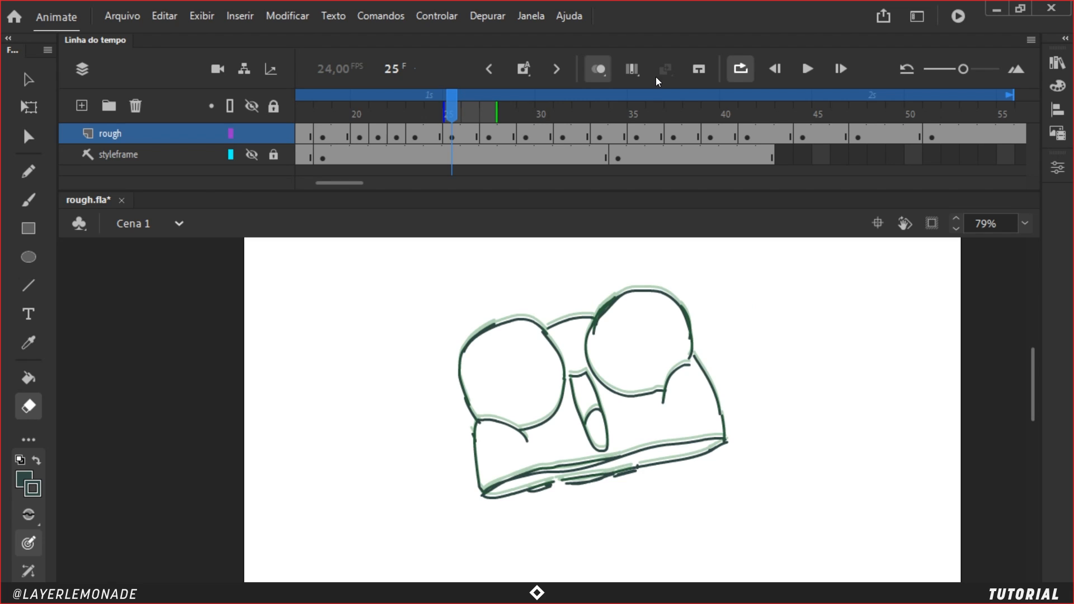
# Step: Extend the onion skin range forward from frame 25 to frame 37
pyautogui.click(598, 70)
pyautogui.click(598, 70)
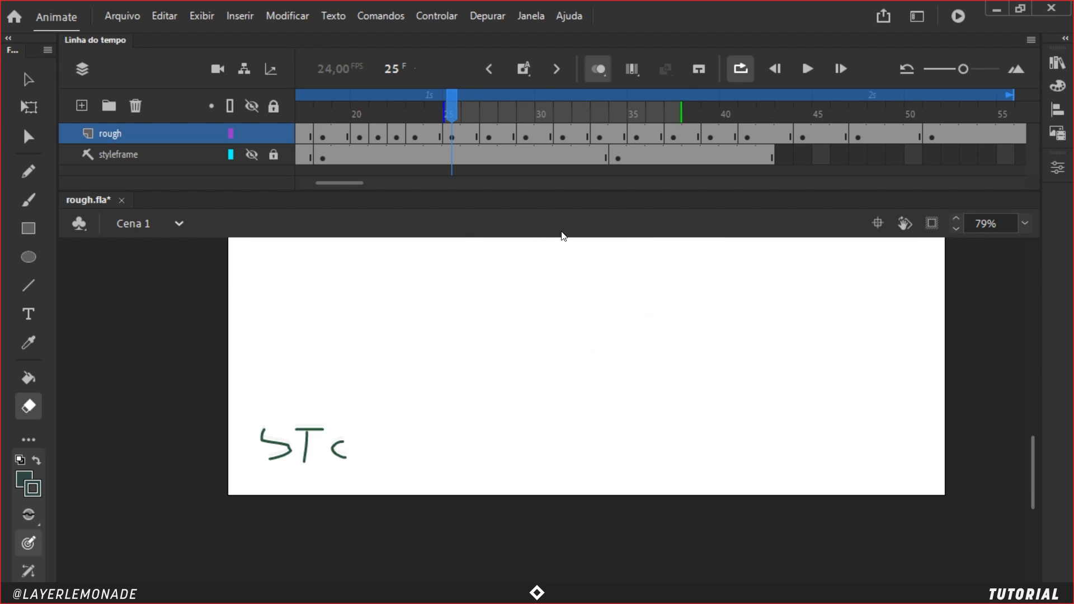
pyautogui.moveTo(622, 461)
pyautogui.mouseDown()
pyautogui.moveTo(600, 381)
pyautogui.moveTo(631, 496)
pyautogui.moveTo(610, 573)
pyautogui.moveTo(619, 413)
pyautogui.moveTo(563, 397)
pyautogui.mouseUp()
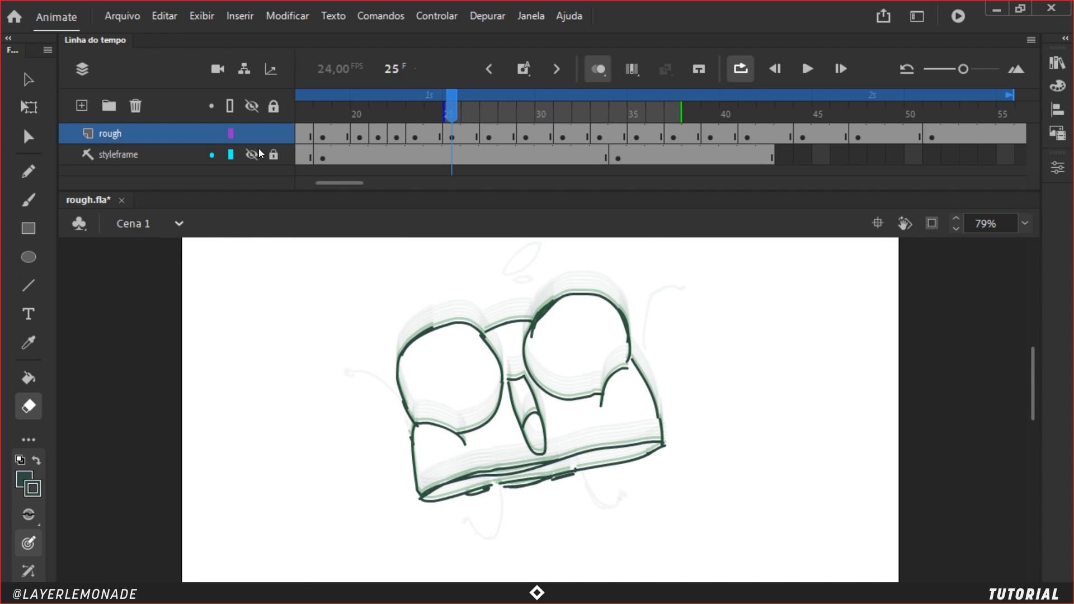
# Step: Show the styleframe layer as a semi-transparent reference with lowered opacity, and extend the onion skin back to include the preceding drawing
pyautogui.click(258, 150)
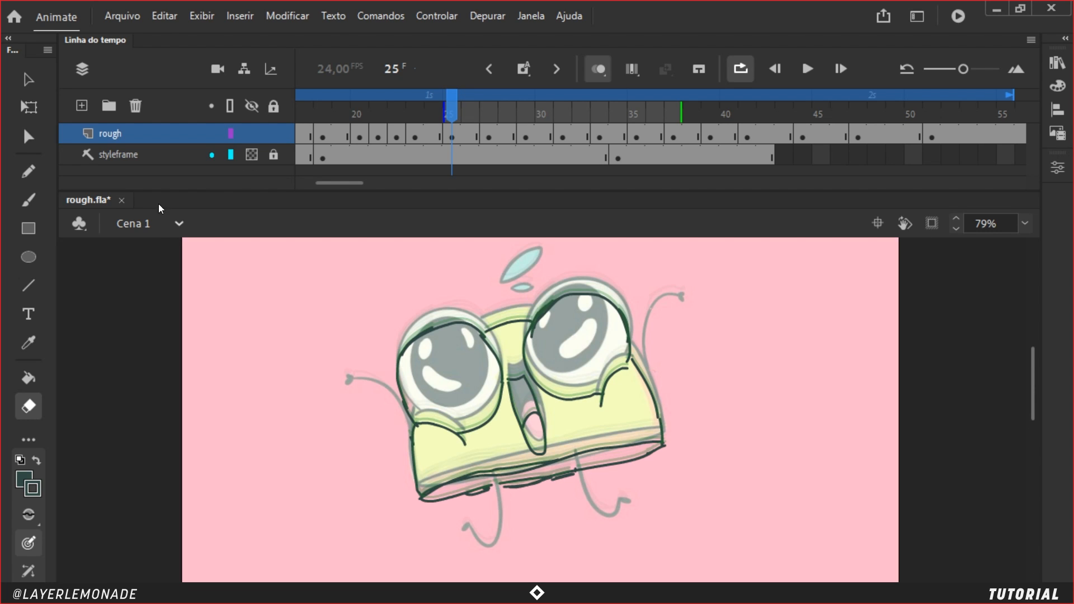
pyautogui.doubleClick(157, 154)
pyautogui.doubleClick(89, 157)
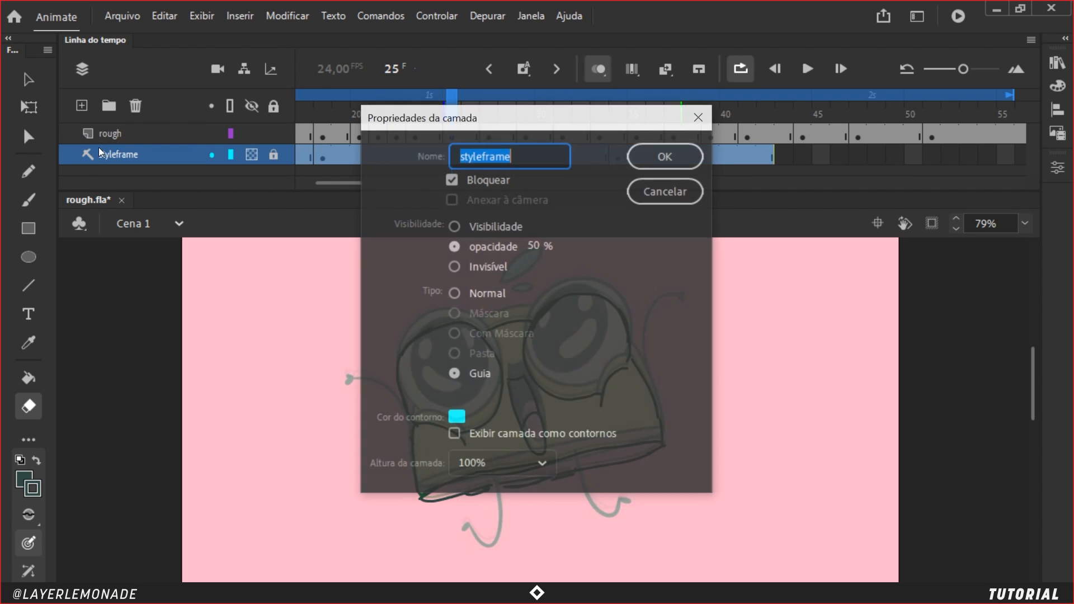
pyautogui.click(672, 156)
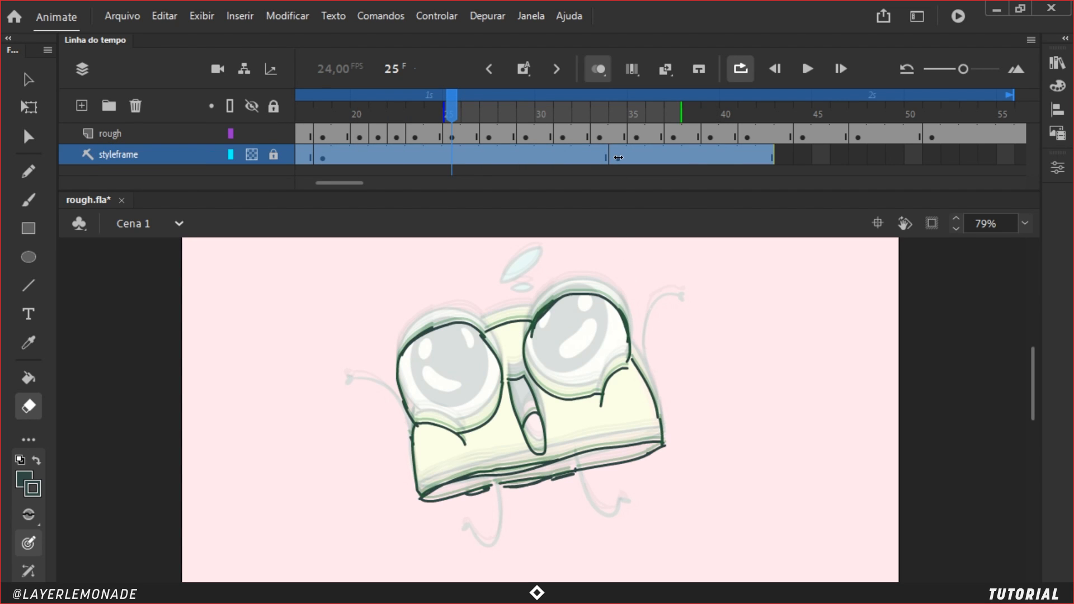
pyautogui.moveTo(435, 107)
pyautogui.mouseDown()
pyautogui.moveTo(451, 117)
pyautogui.moveTo(425, 114)
pyautogui.mouseUp()
pyautogui.moveTo(568, 462)
pyautogui.mouseDown()
pyautogui.moveTo(533, 348)
pyautogui.moveTo(562, 397)
pyautogui.mouseUp()
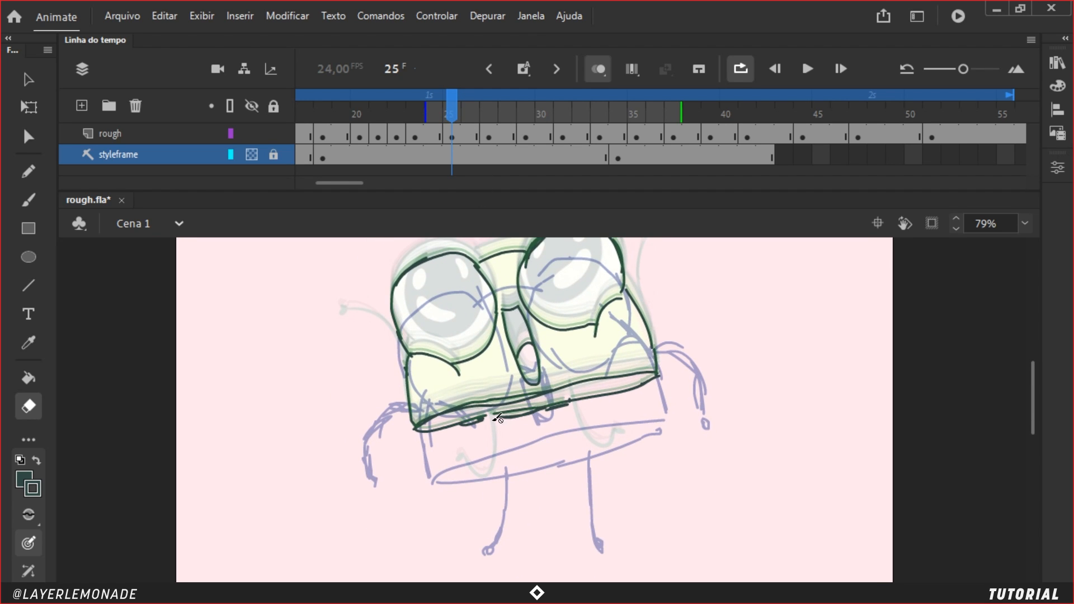
# Step: Draw two hanging legs and two outward, downward-curving arms with the Pencil on frame 25 of the rough layer
pyautogui.click(495, 457)
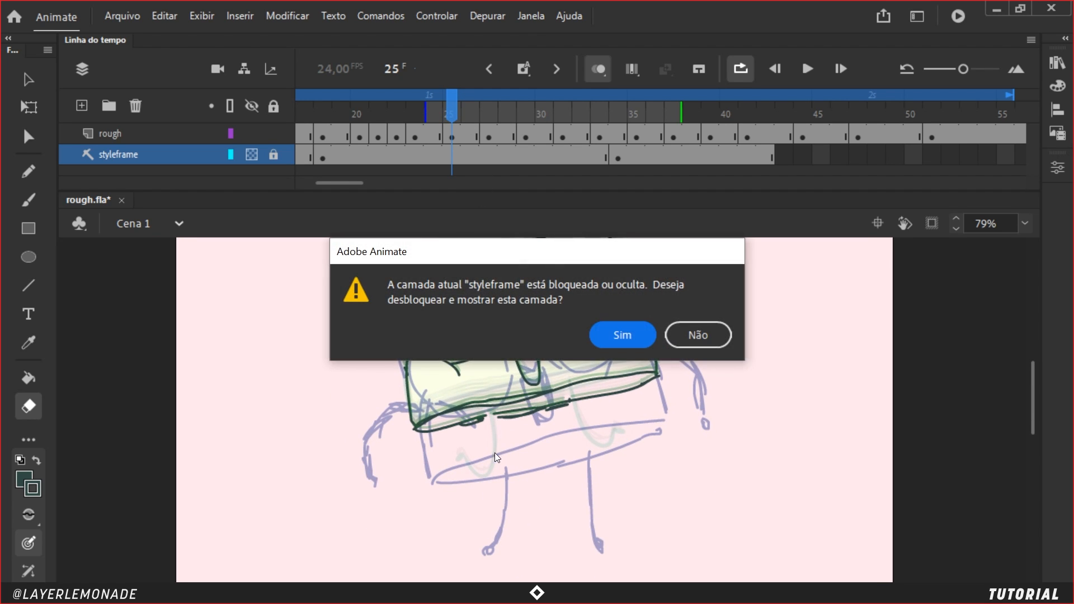
pyautogui.click(693, 339)
pyautogui.press('y')
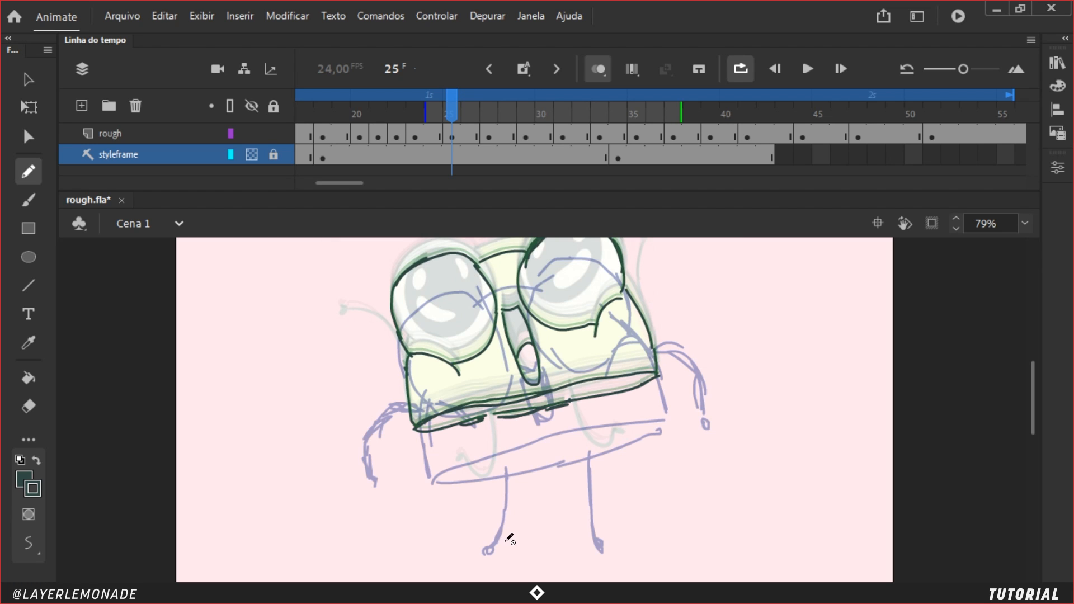
pyautogui.click(480, 420)
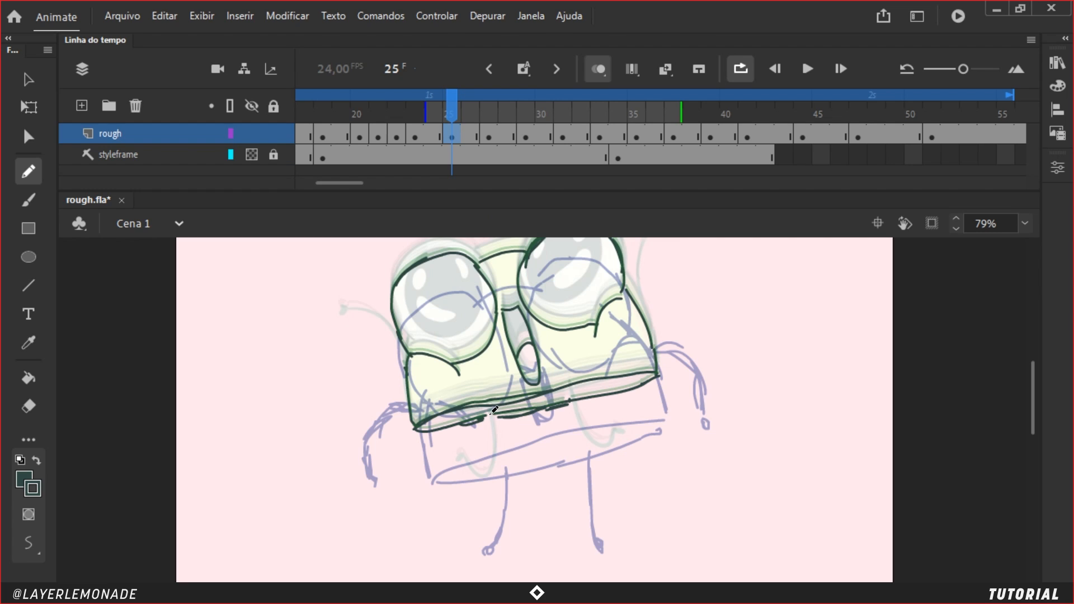
pyautogui.moveTo(493, 417)
pyautogui.mouseDown()
pyautogui.moveTo(495, 482)
pyautogui.moveTo(483, 497)
pyautogui.mouseUp()
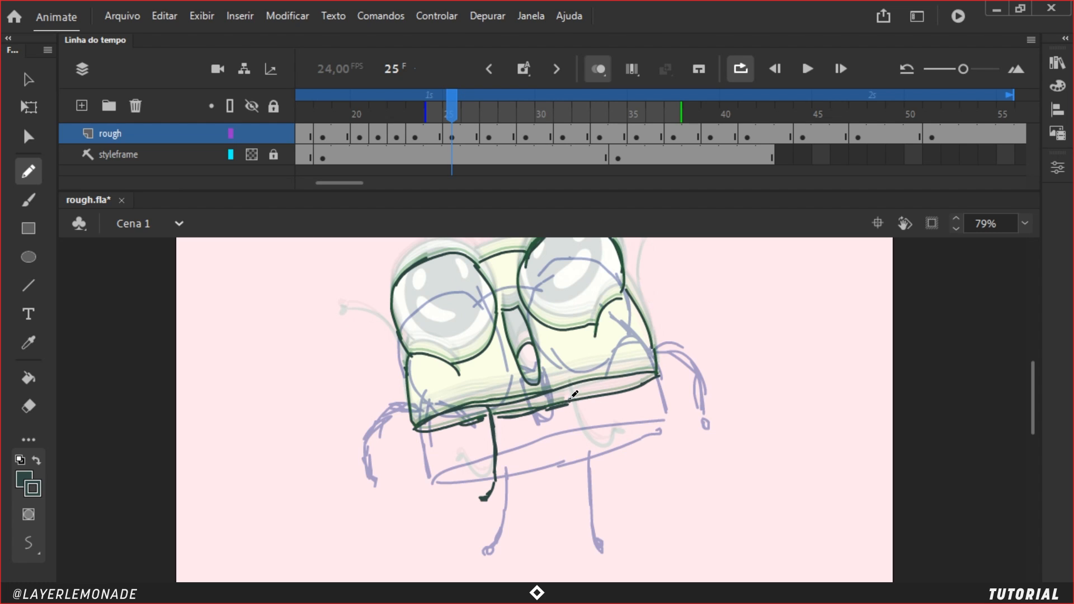
pyautogui.moveTo(570, 397)
pyautogui.mouseDown()
pyautogui.moveTo(582, 448)
pyautogui.moveTo(611, 480)
pyautogui.mouseUp()
pyautogui.moveTo(633, 303); pyautogui.dragTo(639, 306)
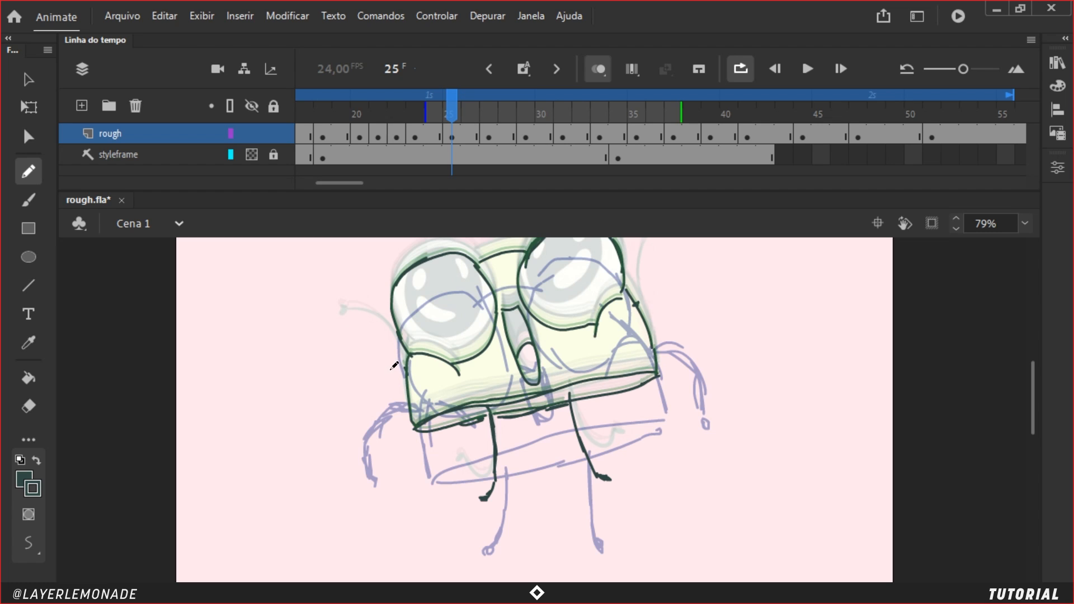
pyautogui.moveTo(403, 370)
pyautogui.mouseDown()
pyautogui.moveTo(358, 372)
pyautogui.moveTo(332, 415)
pyautogui.mouseUp()
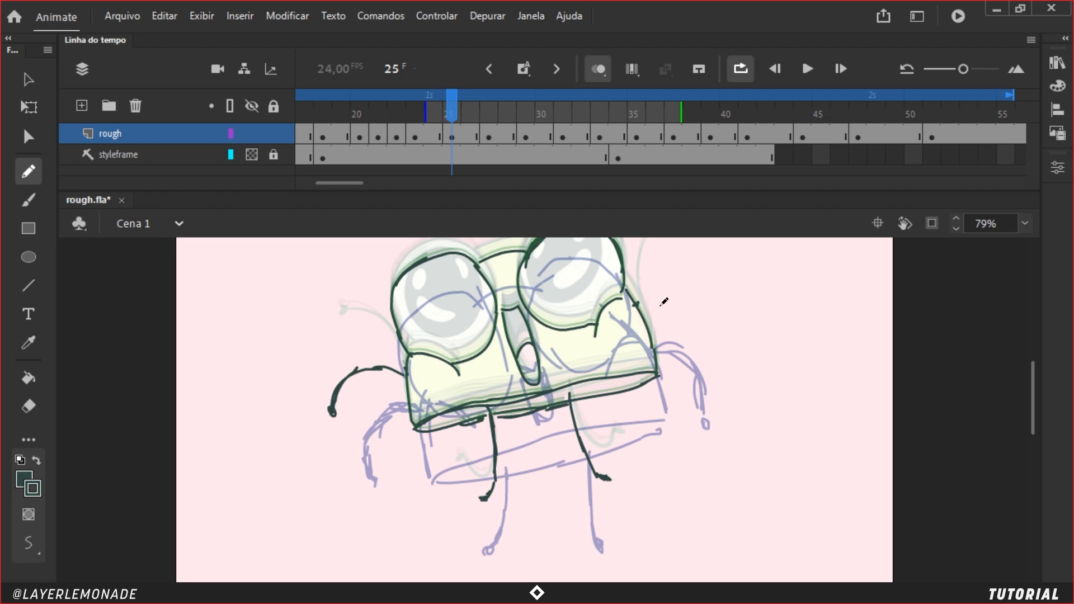
pyautogui.moveTo(664, 302)
pyautogui.mouseDown()
pyautogui.moveTo(652, 328)
pyautogui.moveTo(667, 353)
pyautogui.moveTo(669, 344)
pyautogui.moveTo(643, 342)
pyautogui.moveTo(707, 358)
pyautogui.mouseUp()
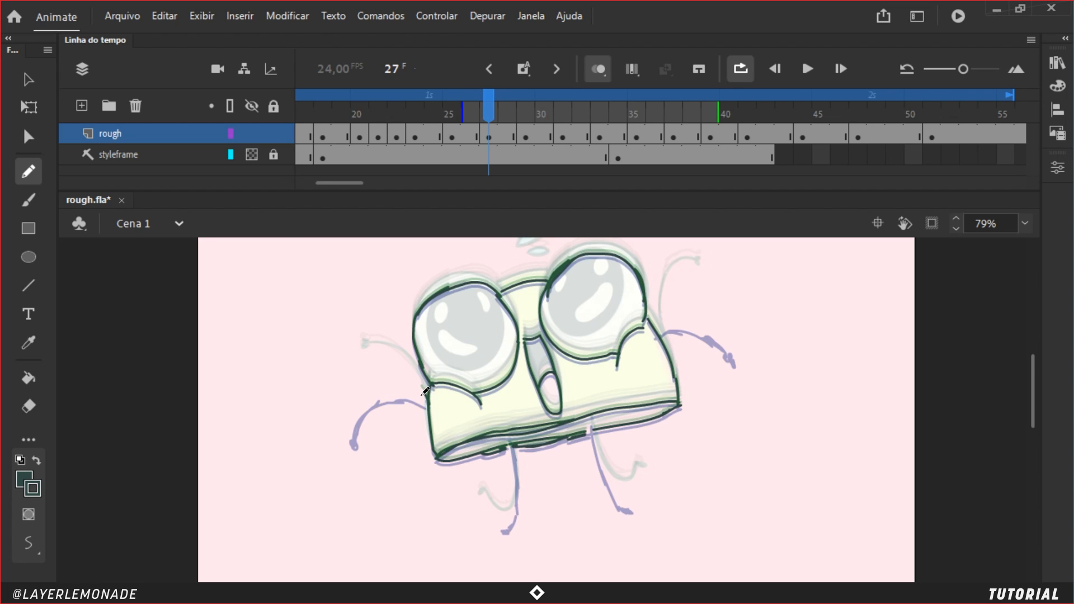
# Step: Draw both arms slightly higher than the previous pose and both legs with hooked feet on frame 27
pyautogui.moveTo(429, 400); pyautogui.dragTo(363, 376)
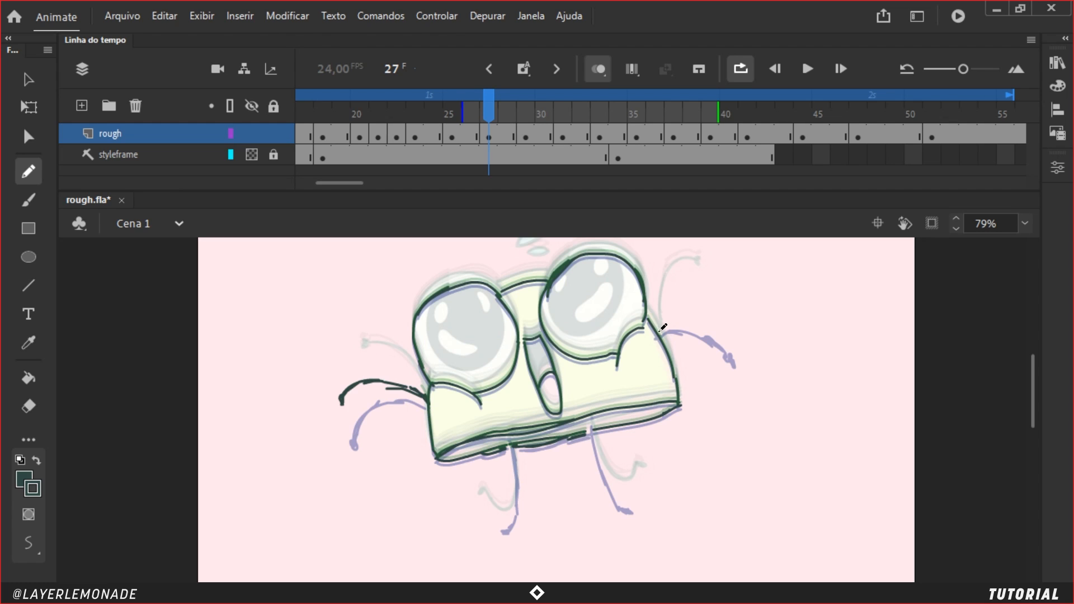
pyautogui.moveTo(657, 329)
pyautogui.mouseDown()
pyautogui.moveTo(710, 307)
pyautogui.moveTo(731, 328)
pyautogui.mouseUp()
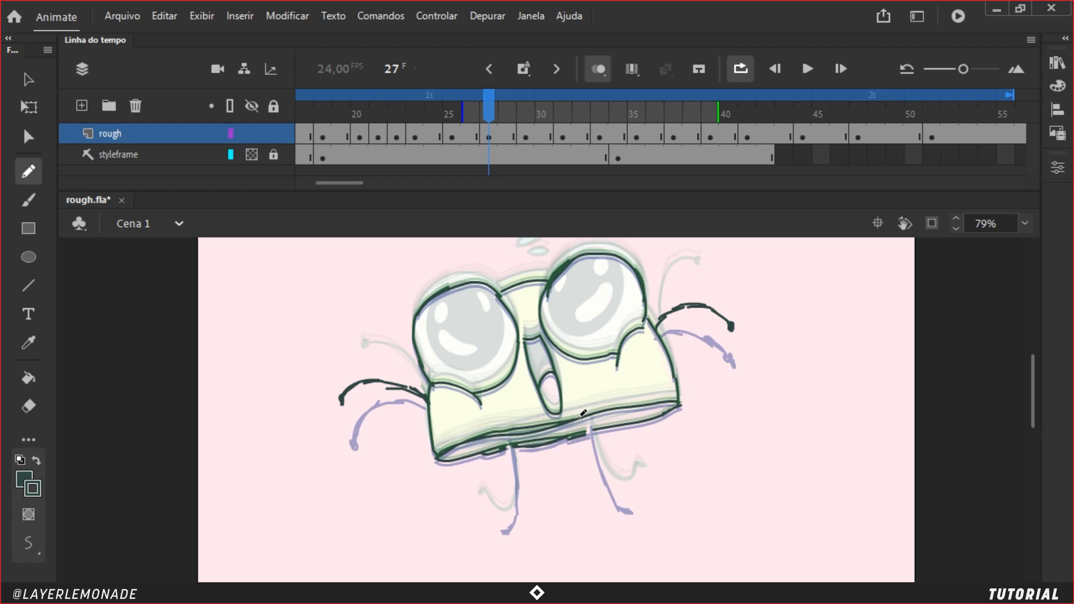
pyautogui.moveTo(506, 438); pyautogui.dragTo(514, 501)
pyautogui.moveTo(510, 515); pyautogui.dragTo(478, 498)
pyautogui.moveTo(590, 422)
pyautogui.mouseDown()
pyautogui.moveTo(607, 478)
pyautogui.moveTo(639, 481)
pyautogui.mouseUp()
# Step: Draw the arms and legs on frame 29, raising the limbs between the previous pose and the final airborne pose
pyautogui.press('.')
pyautogui.press('.')
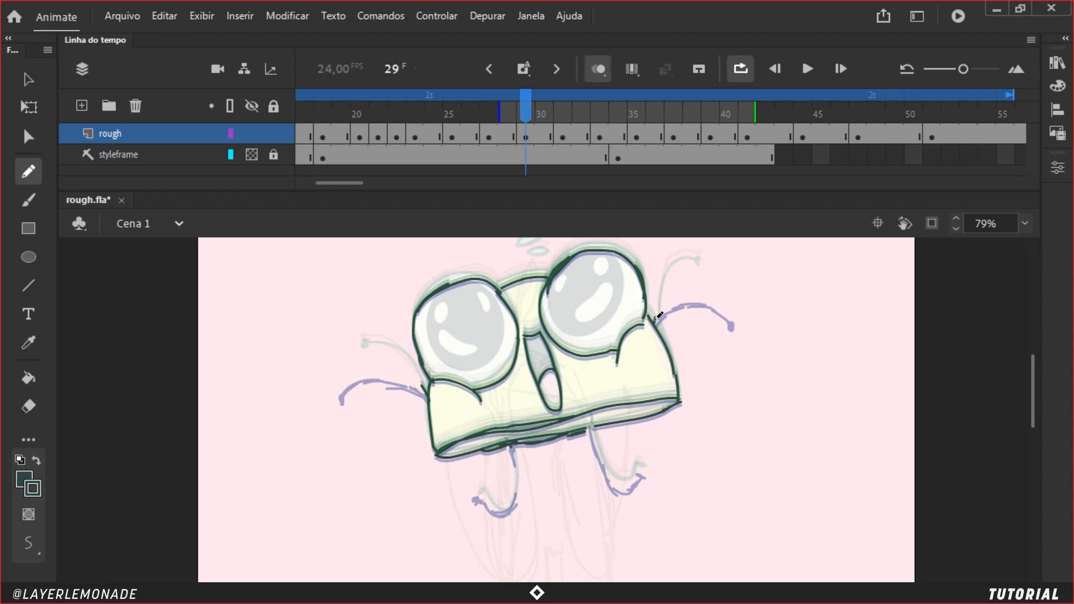
pyautogui.moveTo(655, 323)
pyautogui.mouseDown()
pyautogui.moveTo(671, 277)
pyautogui.moveTo(711, 282)
pyautogui.moveTo(666, 290)
pyautogui.moveTo(713, 280)
pyautogui.mouseUp()
pyautogui.rightClick(716, 281)
pyautogui.press('Escape')
pyautogui.moveTo(348, 371); pyautogui.dragTo(423, 391)
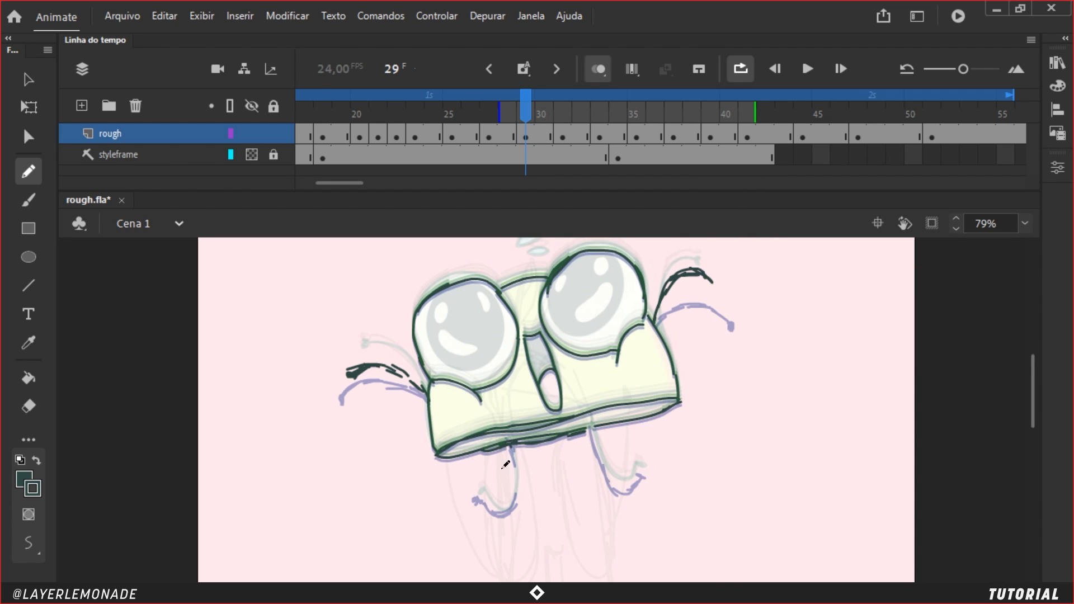
pyautogui.moveTo(507, 442)
pyautogui.mouseDown()
pyautogui.moveTo(511, 497)
pyautogui.moveTo(512, 486)
pyautogui.moveTo(494, 499)
pyautogui.moveTo(487, 490)
pyautogui.moveTo(513, 483)
pyautogui.moveTo(480, 489)
pyautogui.mouseUp()
pyautogui.moveTo(590, 424); pyautogui.dragTo(605, 462)
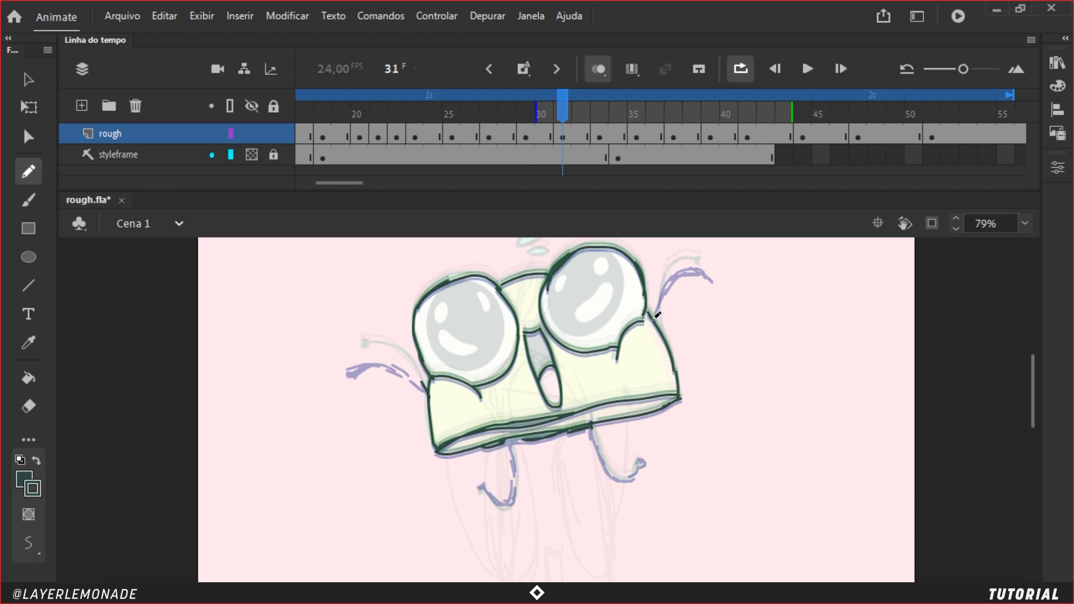
# Step: Hide the styleframe layer and draw both raised arms and both curled legs on frame 31
pyautogui.moveTo(656, 316); pyautogui.dragTo(696, 255)
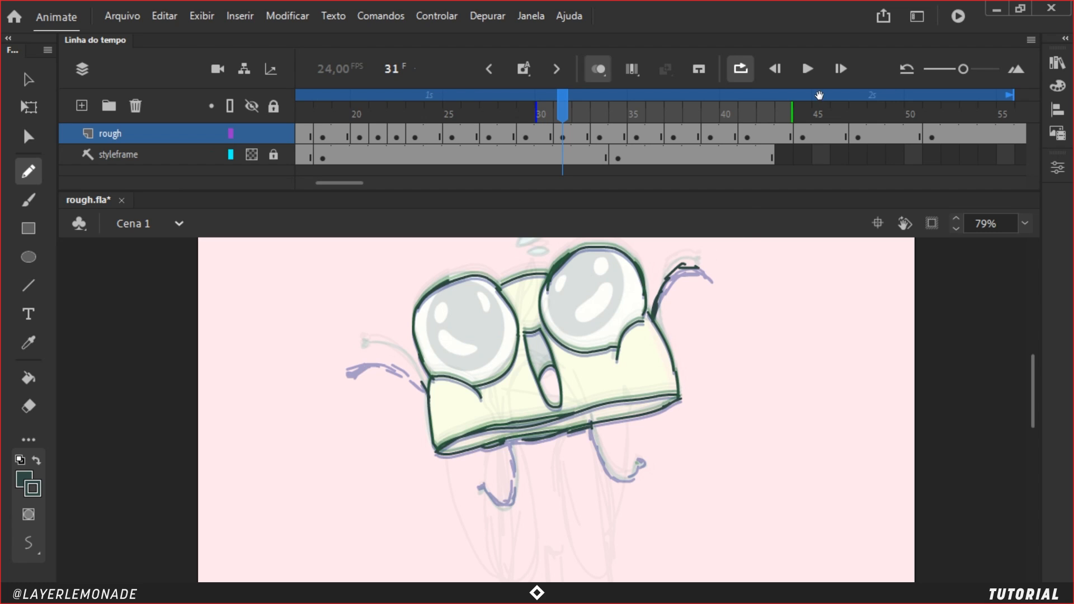
pyautogui.click(253, 154)
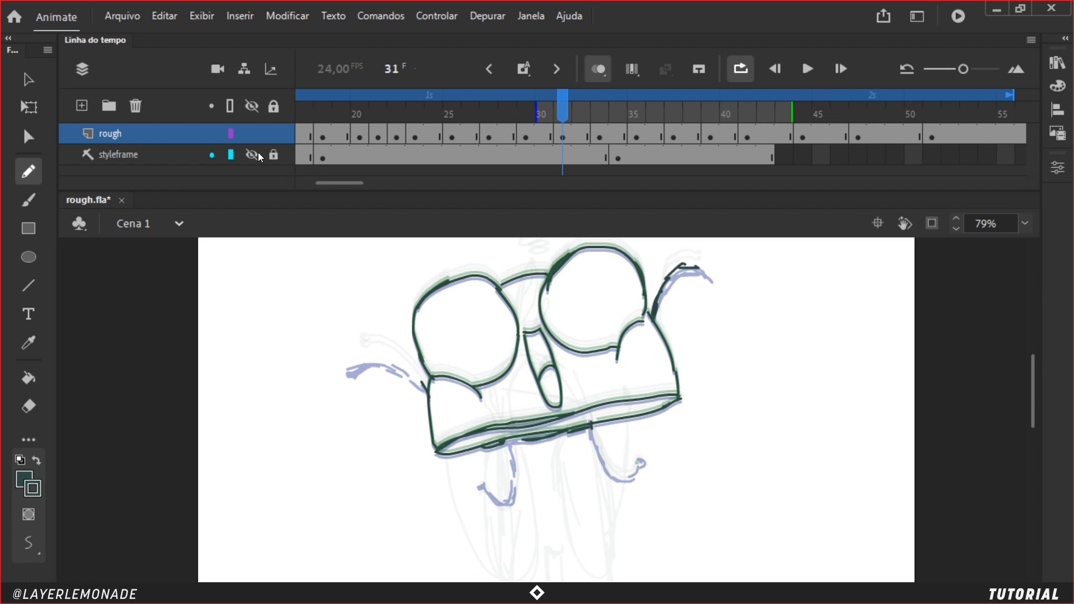
pyautogui.moveTo(696, 270); pyautogui.dragTo(703, 263)
pyautogui.moveTo(415, 379); pyautogui.dragTo(425, 389)
pyautogui.moveTo(590, 427)
pyautogui.mouseDown()
pyautogui.moveTo(608, 466)
pyautogui.moveTo(639, 459)
pyautogui.mouseUp()
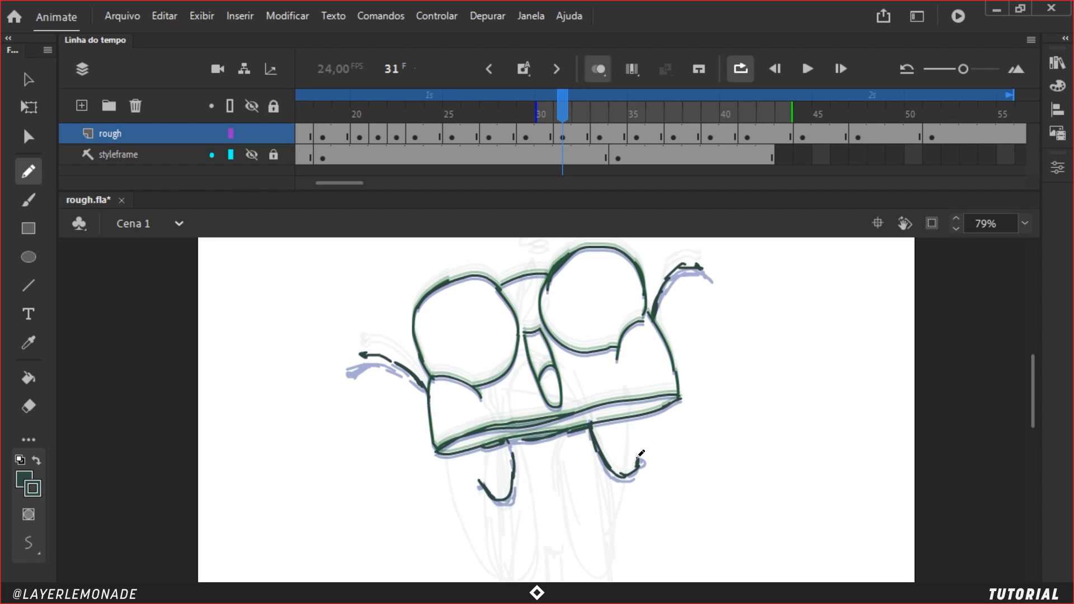
# Step: Draw both arms and both legs on frame 33, slightly above the previous drawing's limbs
pyautogui.moveTo(555, 107); pyautogui.dragTo(596, 104)
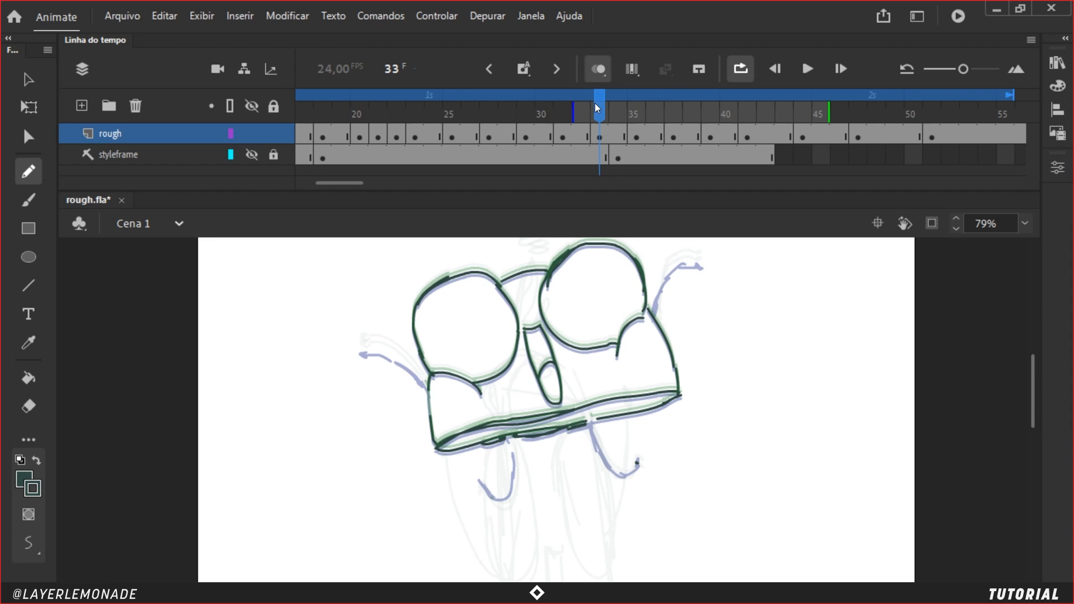
pyautogui.moveTo(658, 308)
pyautogui.mouseDown()
pyautogui.moveTo(667, 275)
pyautogui.moveTo(696, 258)
pyautogui.moveTo(701, 267)
pyautogui.mouseUp()
pyautogui.moveTo(428, 383)
pyautogui.mouseDown()
pyautogui.moveTo(410, 361)
pyautogui.moveTo(422, 379)
pyautogui.moveTo(383, 344)
pyautogui.moveTo(364, 343)
pyautogui.moveTo(413, 366)
pyautogui.moveTo(382, 343)
pyautogui.mouseUp()
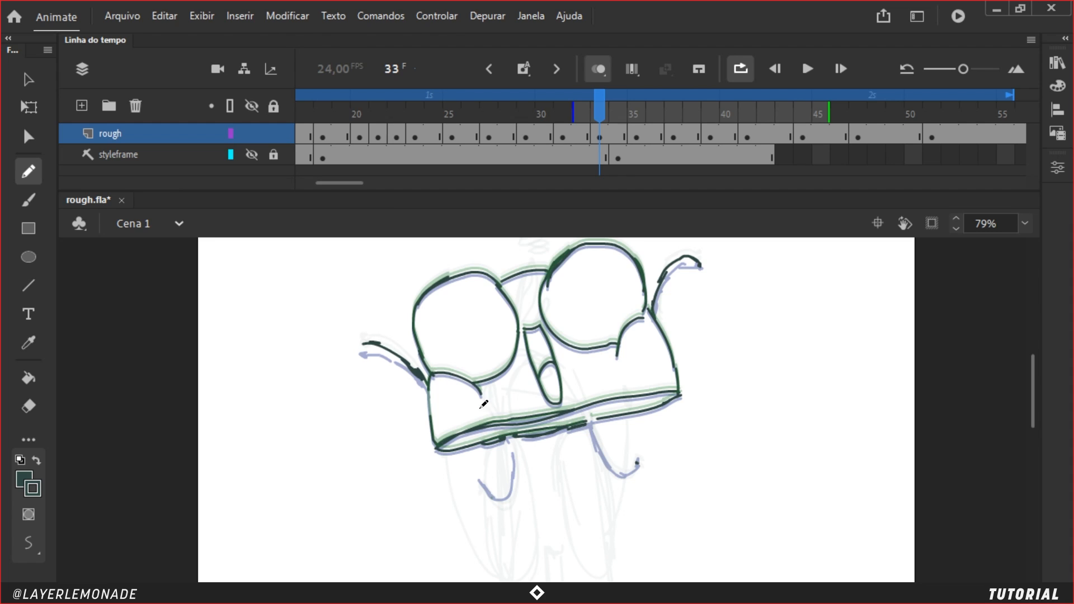
pyautogui.moveTo(499, 431)
pyautogui.mouseDown()
pyautogui.moveTo(510, 454)
pyautogui.moveTo(481, 476)
pyautogui.moveTo(502, 498)
pyautogui.mouseUp()
pyautogui.moveTo(589, 418)
pyautogui.mouseDown()
pyautogui.moveTo(625, 467)
pyautogui.moveTo(634, 446)
pyautogui.mouseUp()
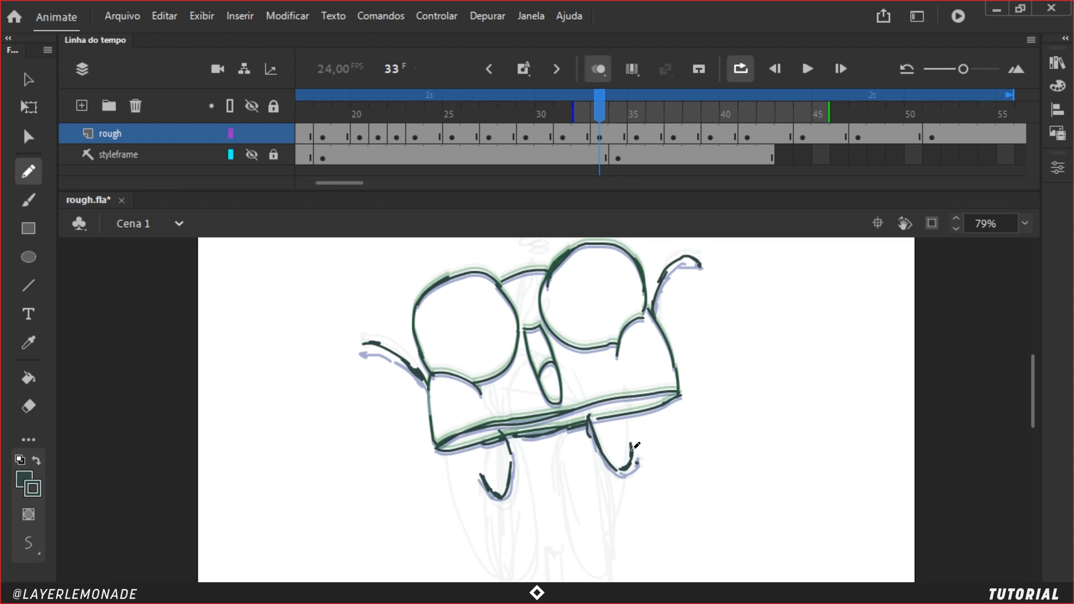
# Step: Scrub back through the jump frames to review the redrawn arms and legs, ending on frame 23
pyautogui.moveTo(604, 102)
pyautogui.mouseDown()
pyautogui.moveTo(708, 107)
pyautogui.moveTo(615, 109)
pyautogui.moveTo(649, 122)
pyautogui.moveTo(747, 121)
pyautogui.moveTo(666, 128)
pyautogui.moveTo(770, 122)
pyautogui.moveTo(818, 127)
pyautogui.moveTo(667, 125)
pyautogui.moveTo(785, 124)
pyautogui.moveTo(845, 137)
pyautogui.moveTo(597, 143)
pyautogui.moveTo(781, 126)
pyautogui.moveTo(710, 125)
pyautogui.moveTo(729, 123)
pyautogui.moveTo(743, 137)
pyautogui.moveTo(731, 143)
pyautogui.moveTo(783, 139)
pyautogui.moveTo(689, 141)
pyautogui.moveTo(800, 154)
pyautogui.moveTo(487, 153)
pyautogui.moveTo(507, 151)
pyautogui.mouseUp()
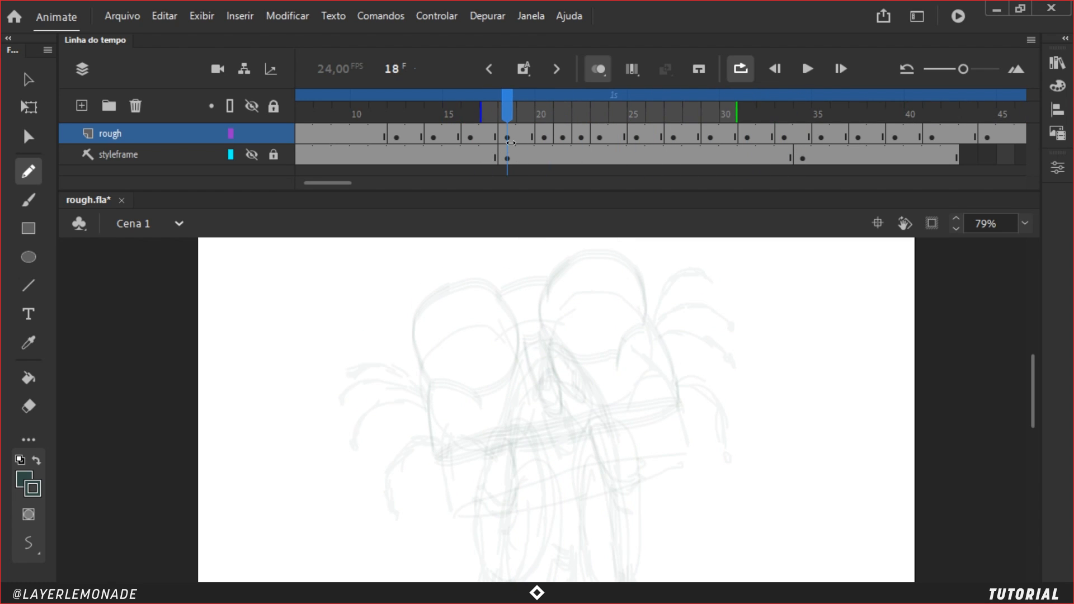
pyautogui.click(632, 118)
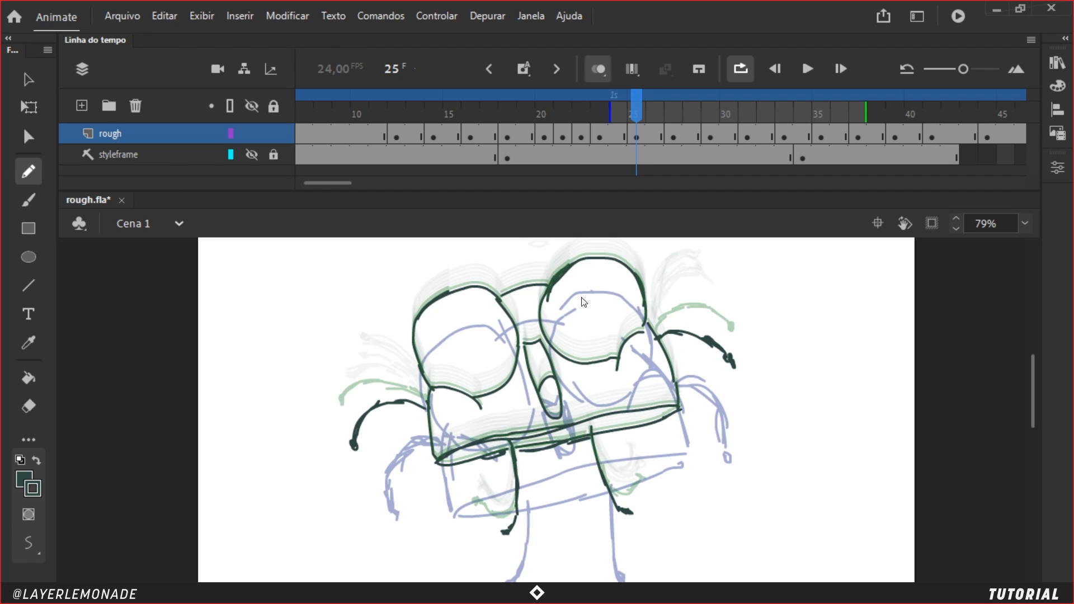
pyautogui.moveTo(636, 115); pyautogui.dragTo(599, 139)
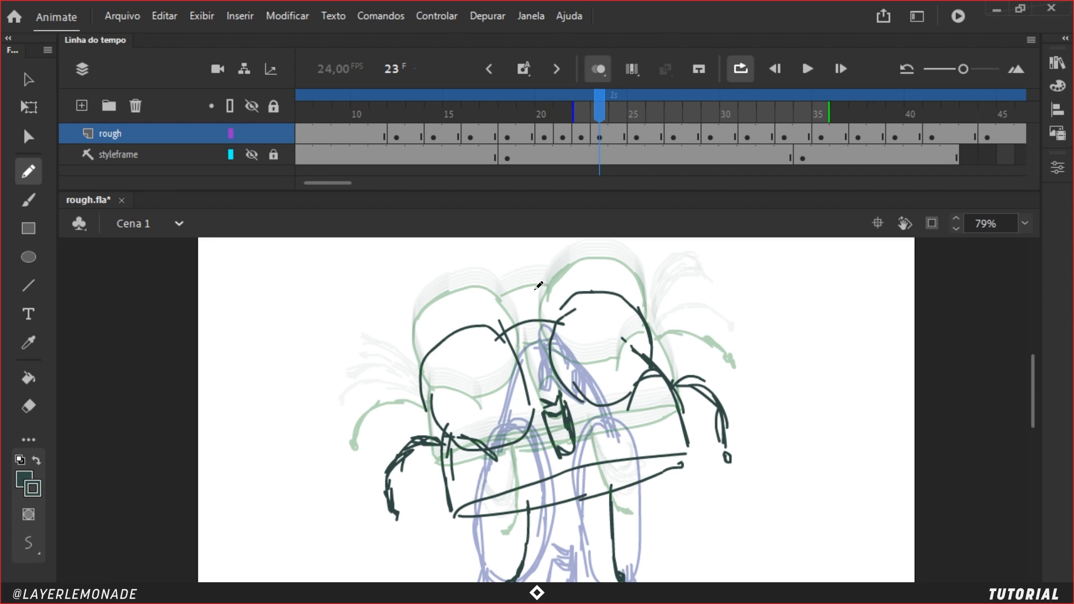
pyautogui.moveTo(537, 276); pyautogui.dragTo(560, 320)
pyautogui.hotkey('ctrl', 'z')
pyautogui.moveTo(530, 282); pyautogui.dragTo(559, 321)
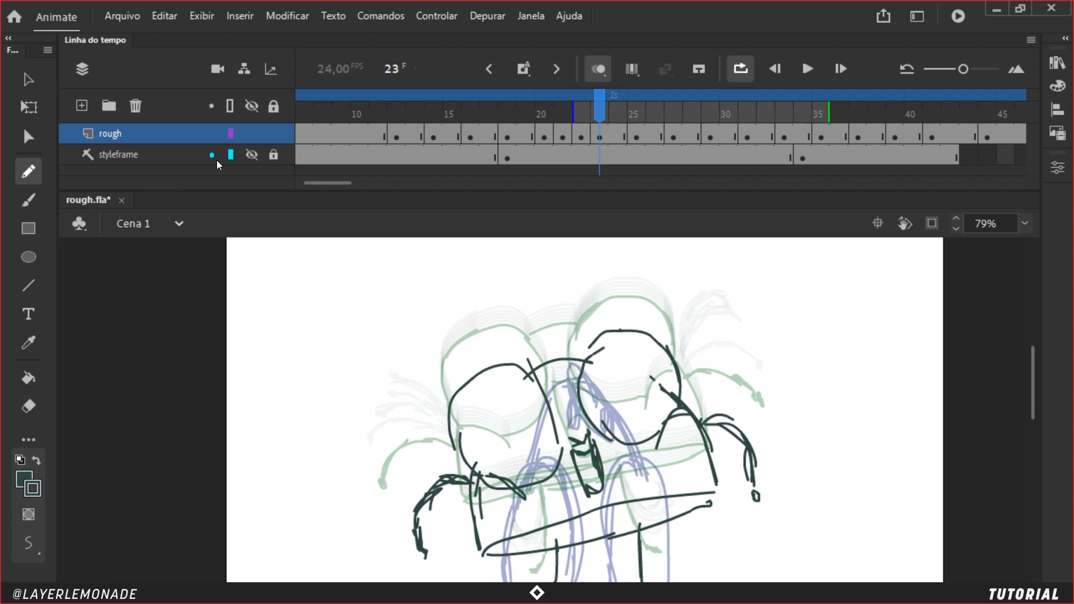
# Step: Show the semi-transparent styleframe reference and sketch the large and small drops above the head on frame 23
pyautogui.keyDown('shift'); pyautogui.click(251, 155); pyautogui.keyUp('shift')
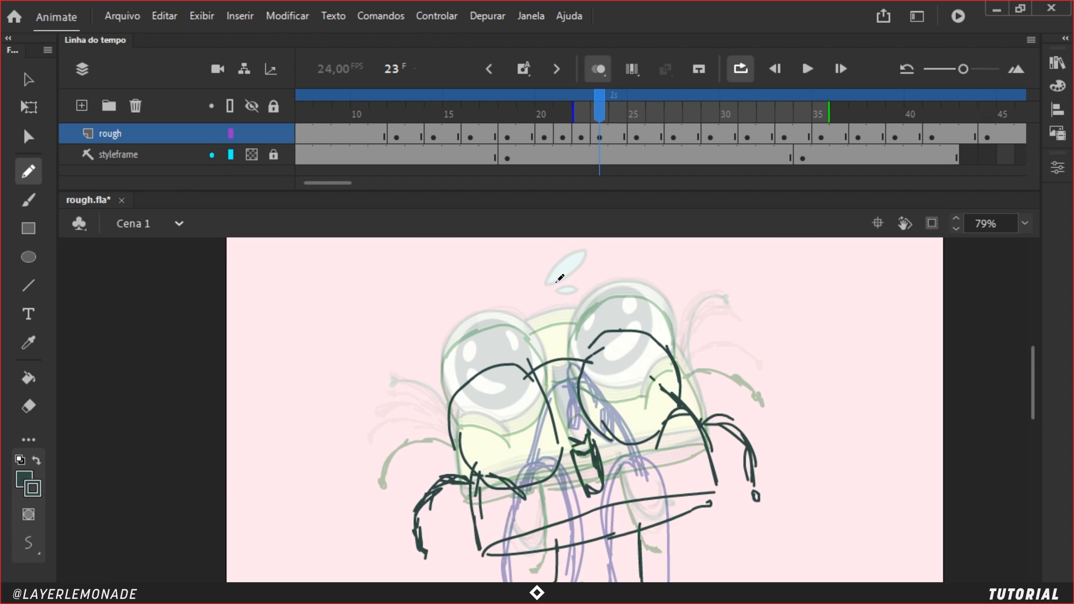
pyautogui.moveTo(554, 321); pyautogui.dragTo(583, 351)
pyautogui.moveTo(550, 320)
pyautogui.mouseDown()
pyautogui.moveTo(581, 354)
pyautogui.moveTo(553, 346)
pyautogui.moveTo(583, 354)
pyautogui.moveTo(549, 311)
pyautogui.mouseUp()
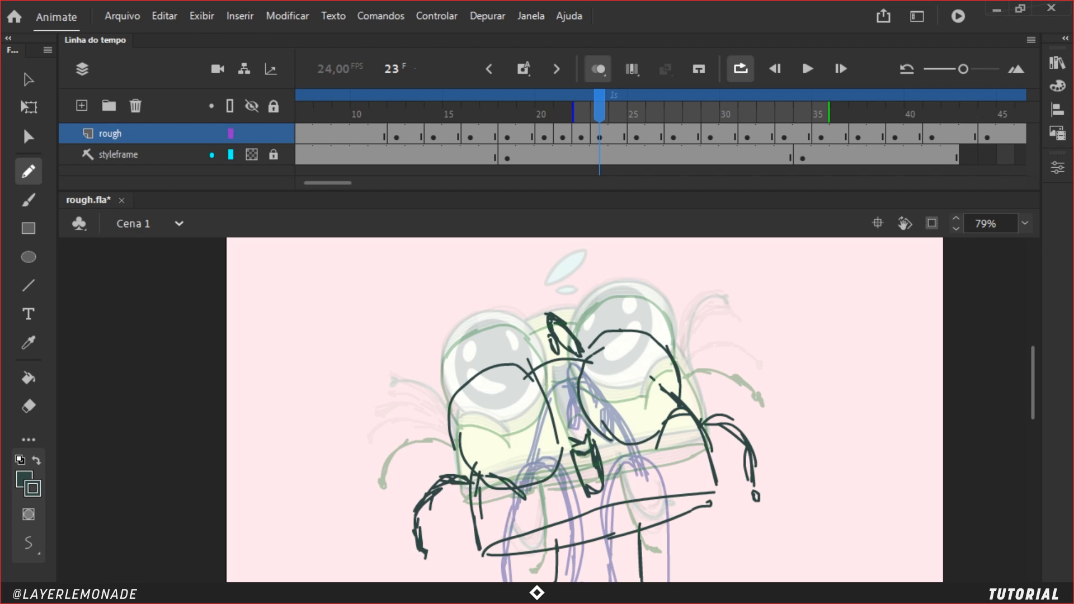
# Step: Sketch the large and small drops just above the head on frame 25, rotated toward their final airborne position
pyautogui.moveTo(600, 132)
pyautogui.mouseDown()
pyautogui.moveTo(646, 105)
pyautogui.moveTo(637, 106)
pyautogui.mouseUp()
pyautogui.moveTo(549, 292); pyautogui.dragTo(592, 303)
pyautogui.moveTo(548, 293)
pyautogui.mouseDown()
pyautogui.moveTo(589, 311)
pyautogui.moveTo(551, 316)
pyautogui.moveTo(548, 305)
pyautogui.moveTo(597, 318)
pyautogui.moveTo(592, 305)
pyautogui.mouseUp()
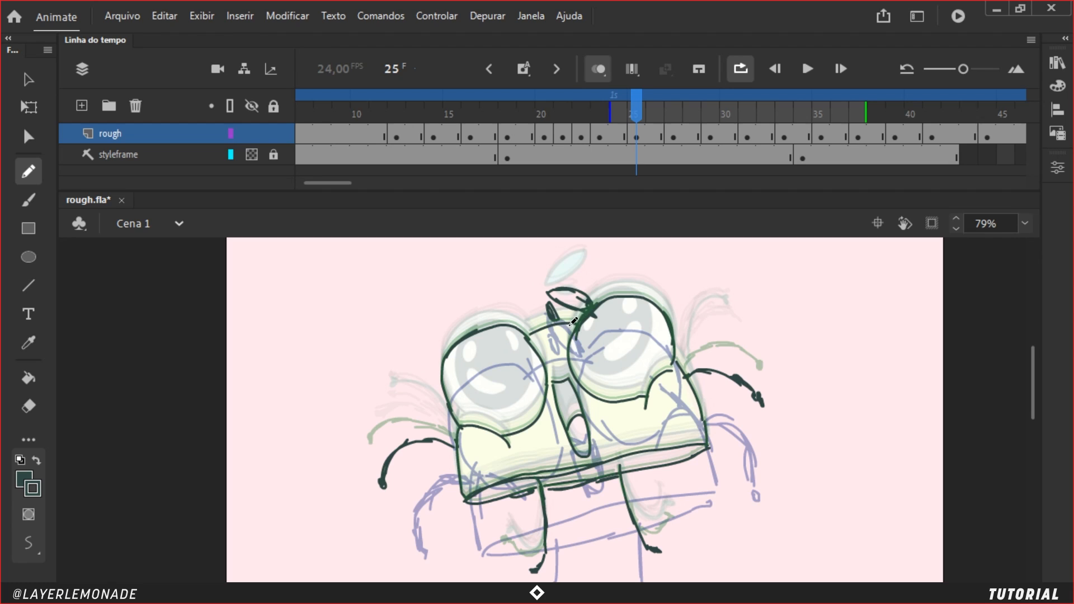
# Step: Select both drops above the head on frame 25 and rotate them slightly clockwise
pyautogui.press('l')
pyautogui.moveTo(579, 318)
pyautogui.mouseDown()
pyautogui.moveTo(595, 301)
pyautogui.moveTo(576, 321)
pyautogui.mouseUp()
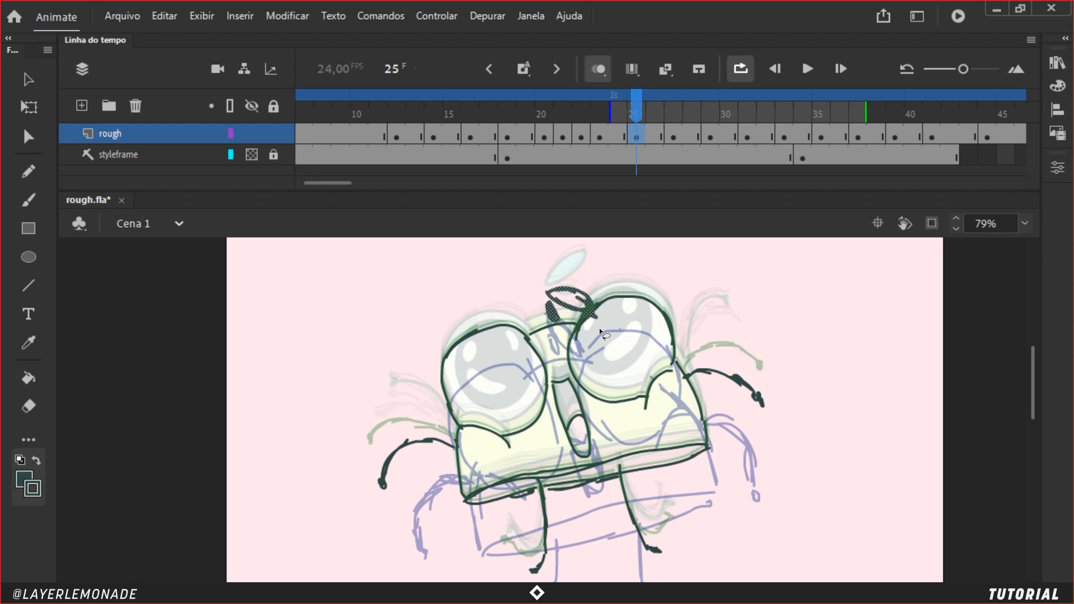
pyautogui.press('y')
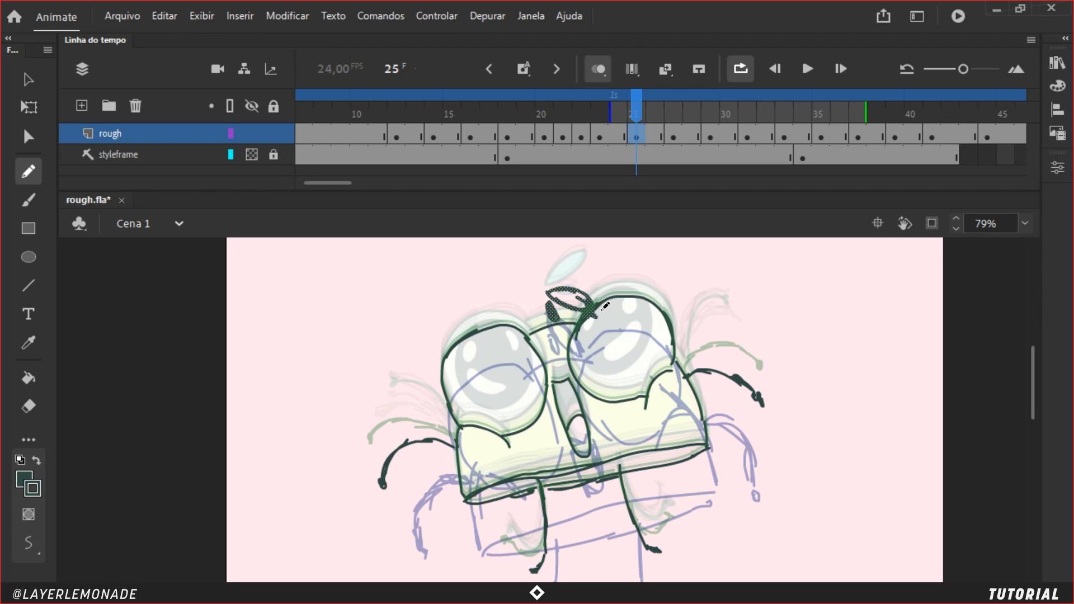
pyautogui.press('q')
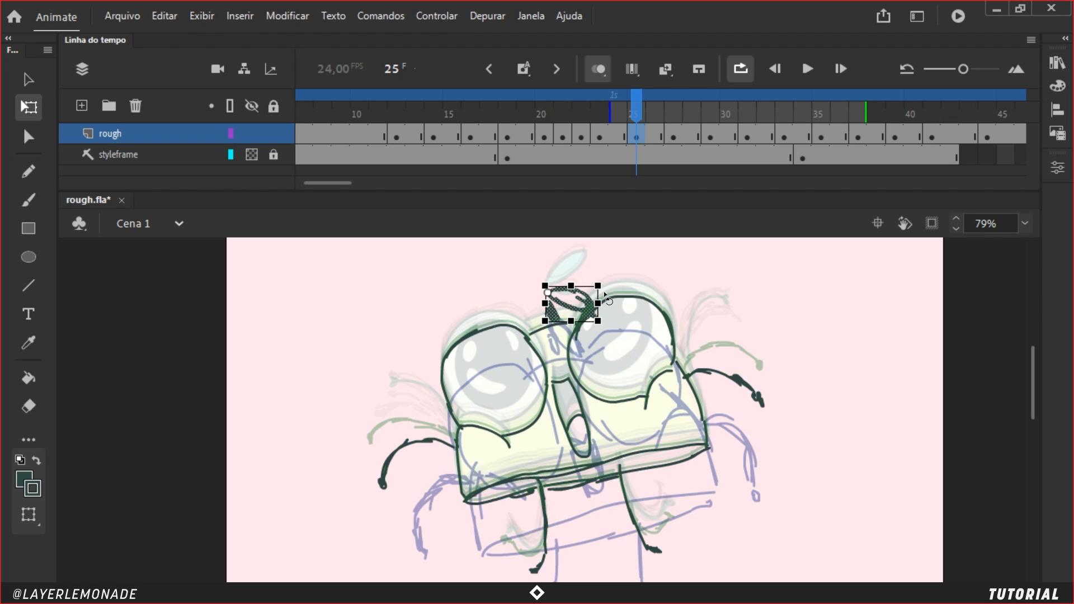
pyautogui.moveTo(607, 284); pyautogui.dragTo(614, 303)
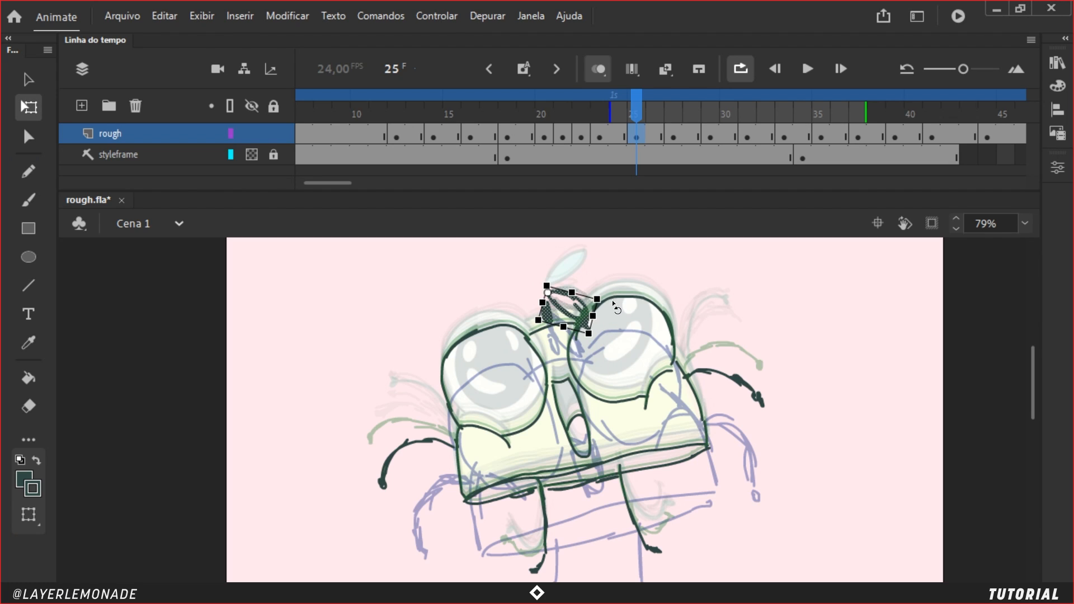
pyautogui.click(642, 358)
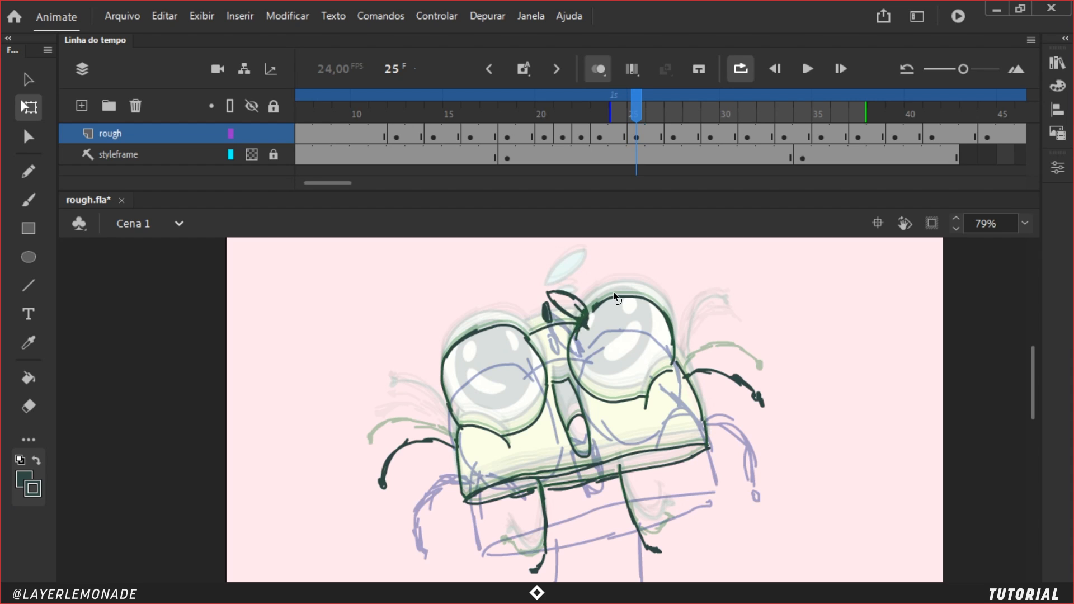
# Step: Sketch the large and small drops above the head on frame 27, slightly higher than on frame 25
pyautogui.moveTo(634, 104); pyautogui.dragTo(674, 118)
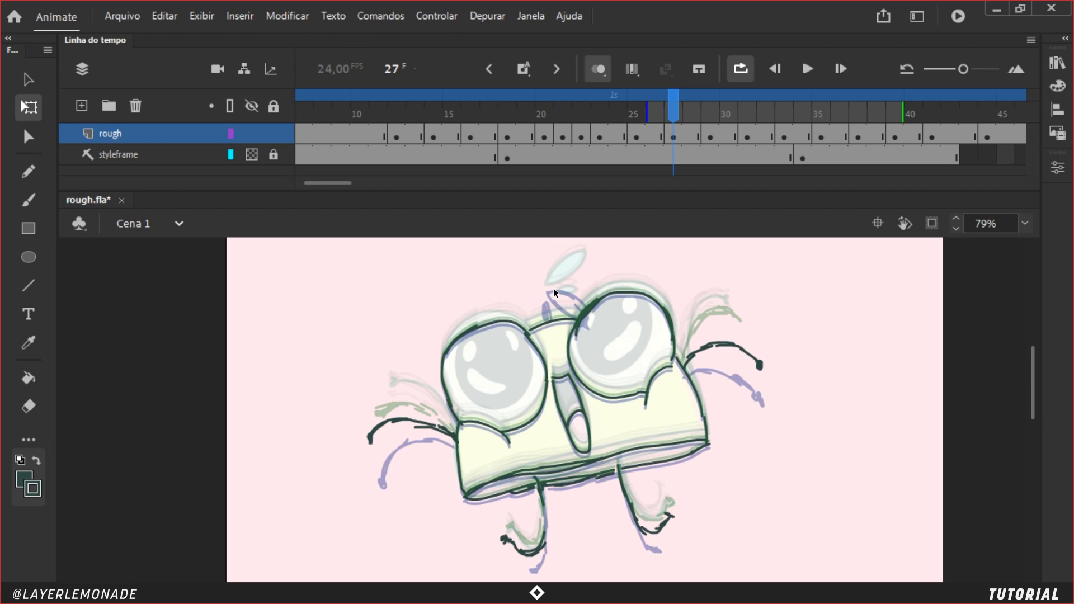
pyautogui.hotkey('shift', 'y')
pyautogui.moveTo(547, 286); pyautogui.dragTo(554, 306)
# Step: Sketch the large and small drops on frames 29 and 31, progressively higher above the head
pyautogui.press('.')
pyautogui.press('.')
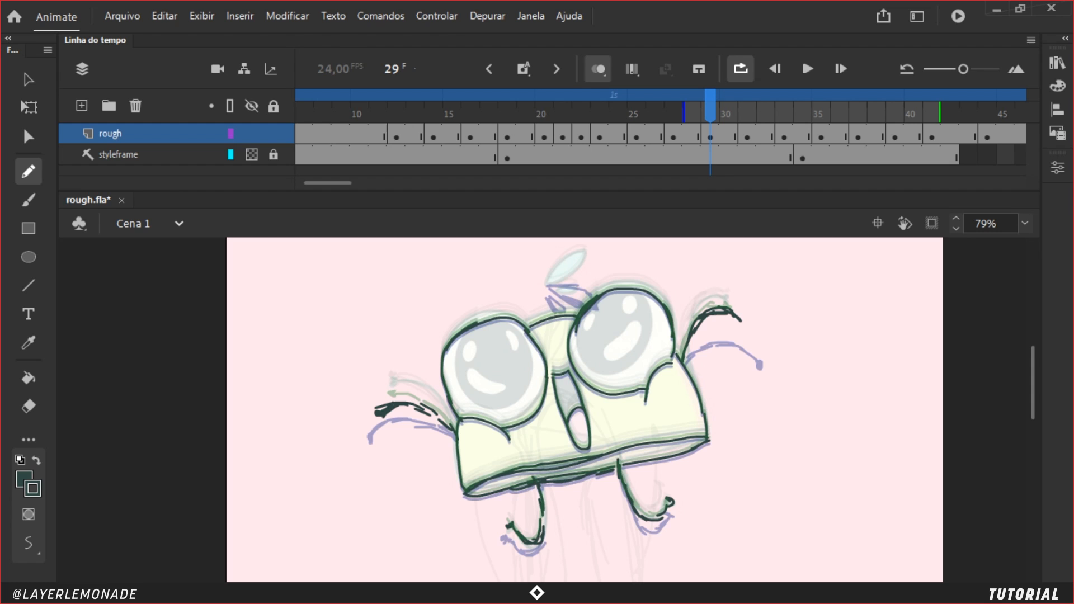
pyautogui.moveTo(549, 274)
pyautogui.mouseDown()
pyautogui.moveTo(597, 290)
pyautogui.moveTo(600, 270)
pyautogui.moveTo(612, 270)
pyautogui.moveTo(598, 261)
pyautogui.mouseUp()
pyautogui.press('.')
pyautogui.press('.')
pyautogui.click(762, 117)
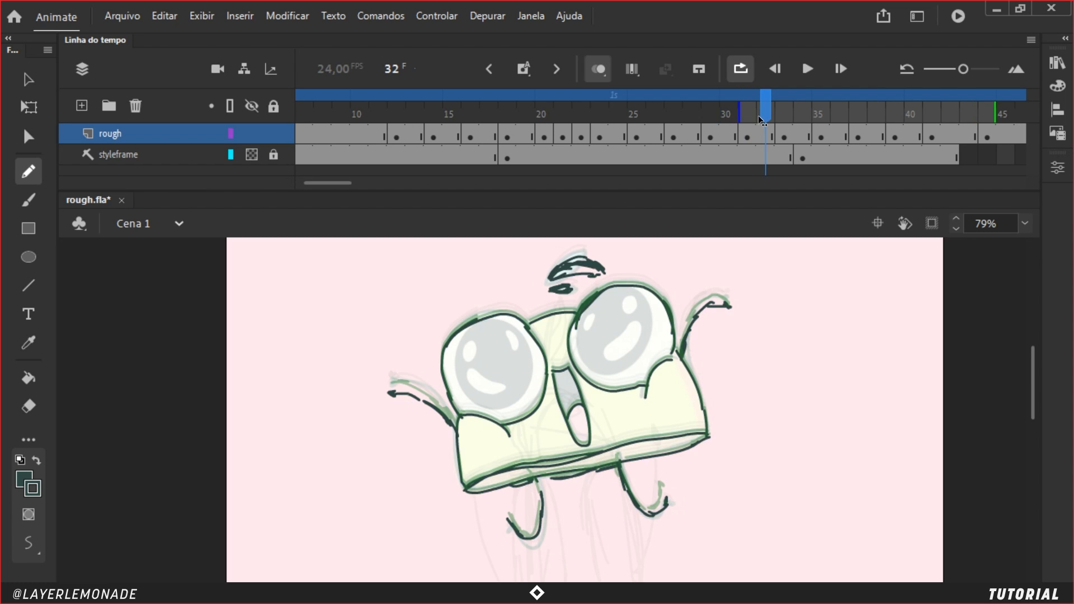
# Step: Hide the styleframe layer, then sketch the head drops on frames 33 and 35, tilting the large one toward its airborne position
pyautogui.press('.')
pyautogui.click(253, 155)
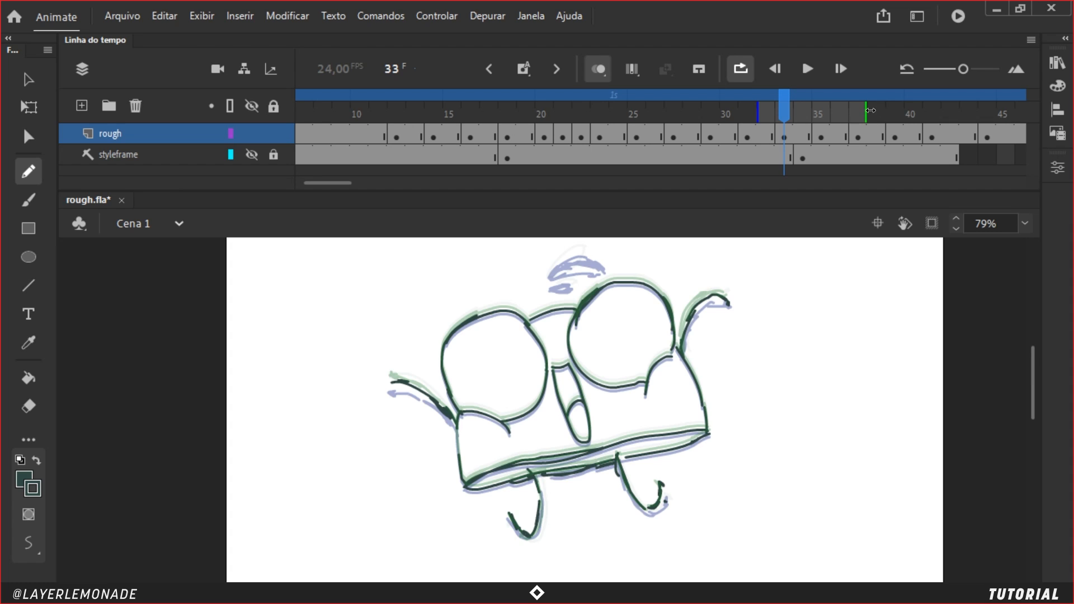
pyautogui.moveTo(871, 110); pyautogui.dragTo(884, 110)
pyautogui.moveTo(567, 258)
pyautogui.mouseDown()
pyautogui.moveTo(594, 251)
pyautogui.moveTo(562, 267)
pyautogui.moveTo(595, 270)
pyautogui.mouseUp()
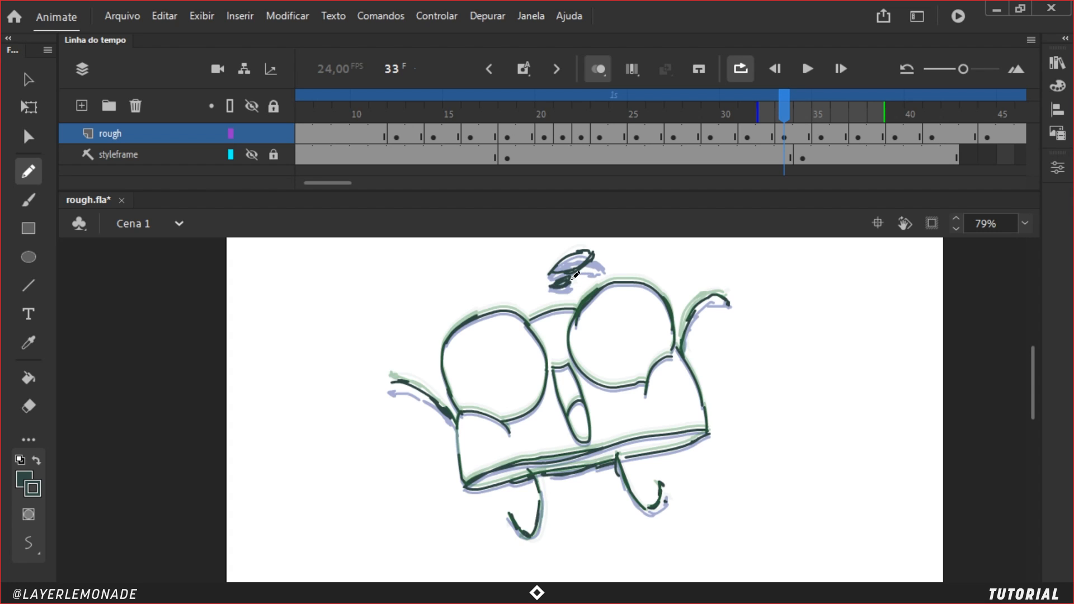
pyautogui.moveTo(785, 106); pyautogui.dragTo(821, 105)
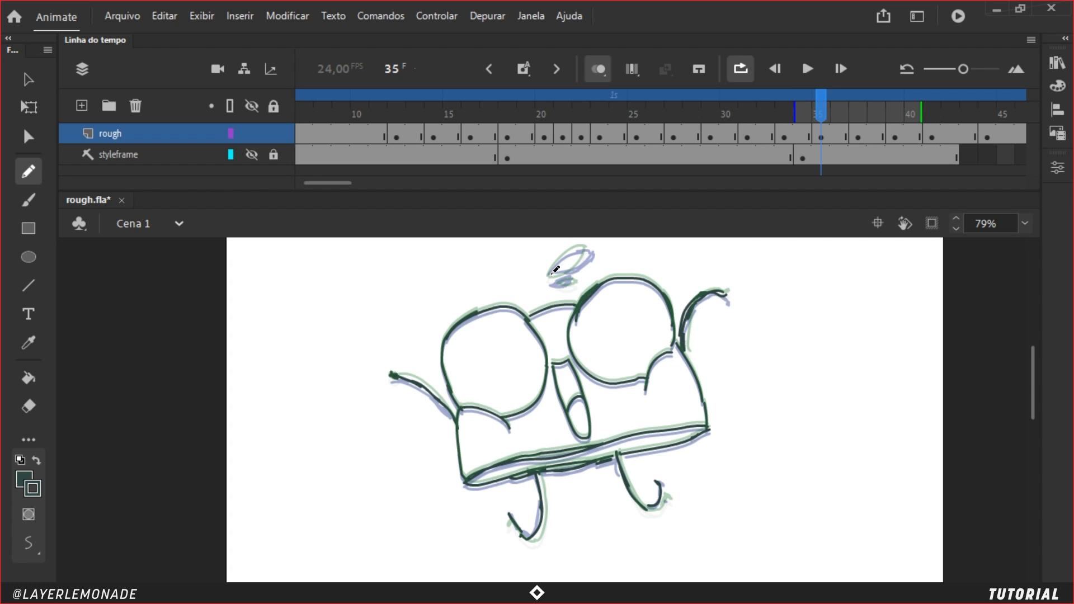
pyautogui.moveTo(572, 264); pyautogui.dragTo(581, 265)
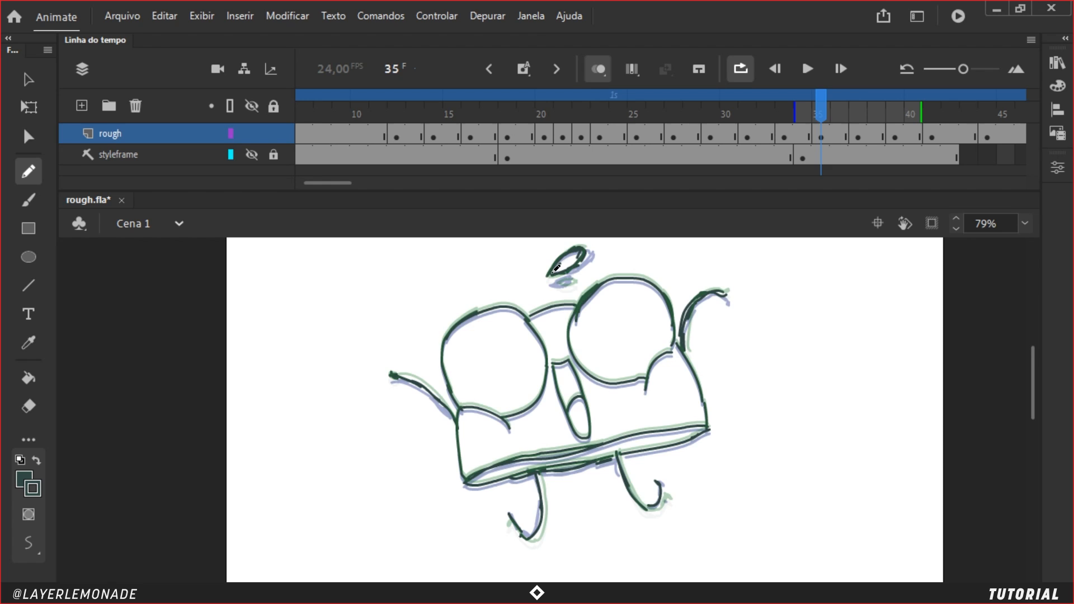
# Step: Play back the jump with the whole character in view to check how the drops, arms and legs move
pyautogui.moveTo(820, 98)
pyautogui.mouseDown()
pyautogui.moveTo(655, 101)
pyautogui.moveTo(526, 125)
pyautogui.moveTo(757, 86)
pyautogui.moveTo(582, 113)
pyautogui.moveTo(764, 110)
pyautogui.moveTo(676, 133)
pyautogui.moveTo(700, 106)
pyautogui.moveTo(767, 106)
pyautogui.moveTo(548, 140)
pyautogui.moveTo(803, 108)
pyautogui.moveTo(494, 135)
pyautogui.mouseUp()
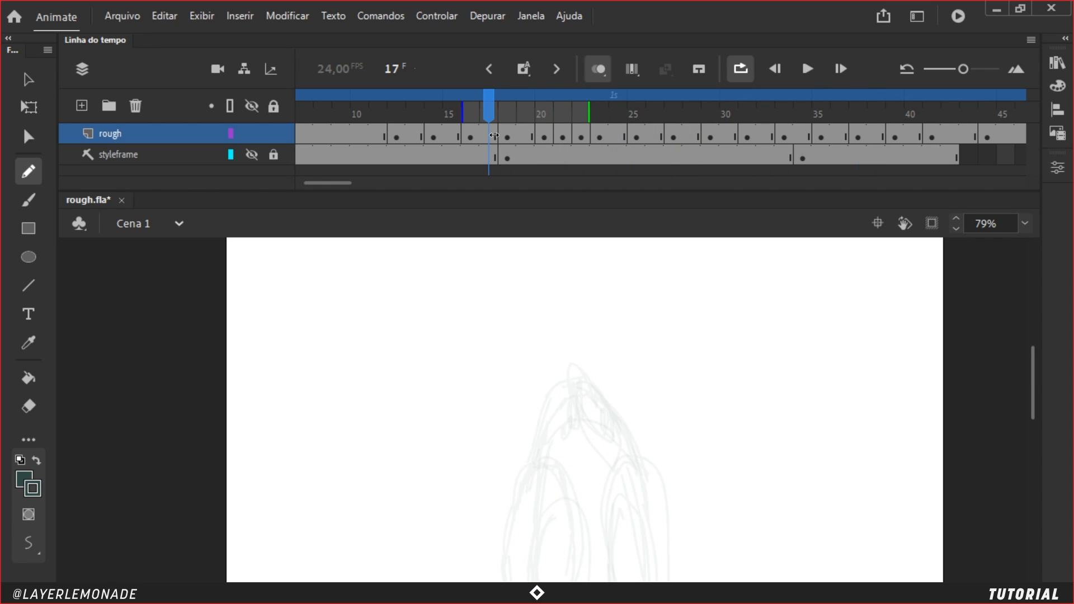
pyautogui.hotkey('ctrl', '-')
pyautogui.scroll(-3, 633, 346)
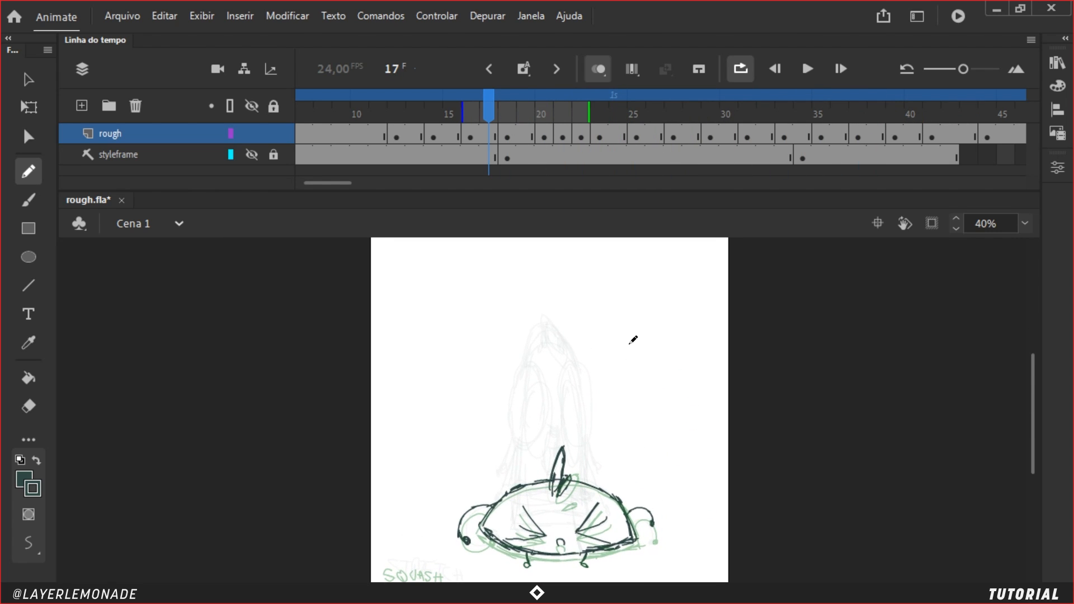
pyautogui.click(807, 68)
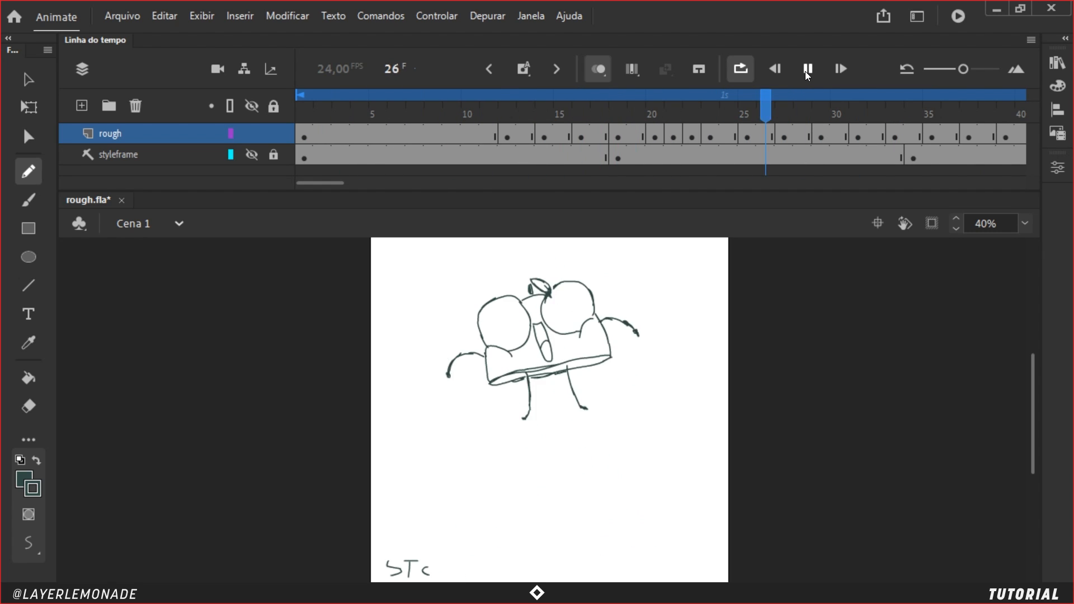
pyautogui.click(763, 108)
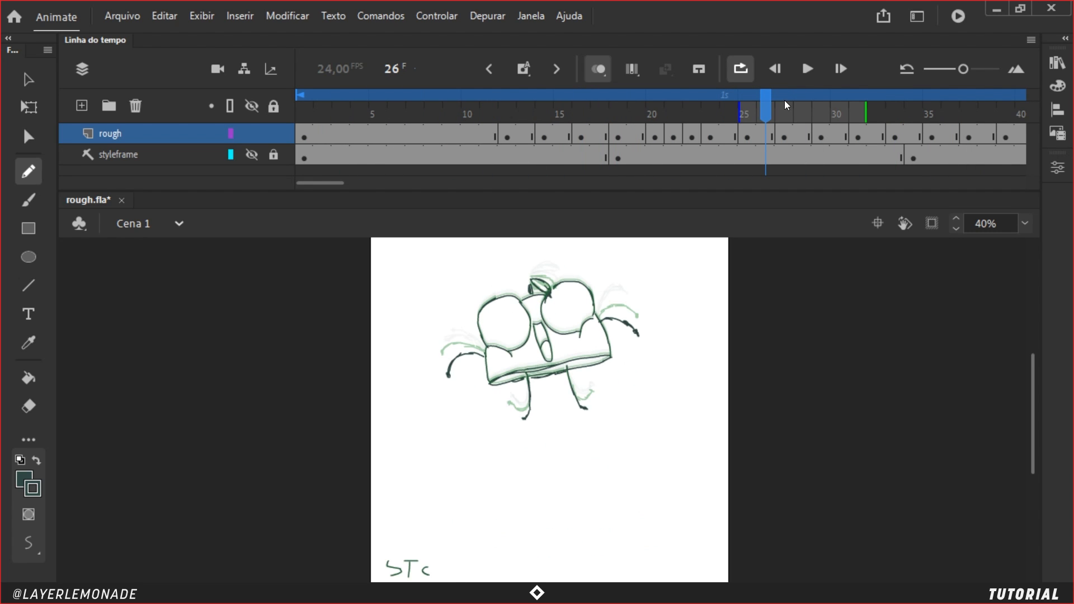
# Step: Move the entire character drawing on frame 39 slightly down to begin the fall
pyautogui.hscroll(5, 688, 144)
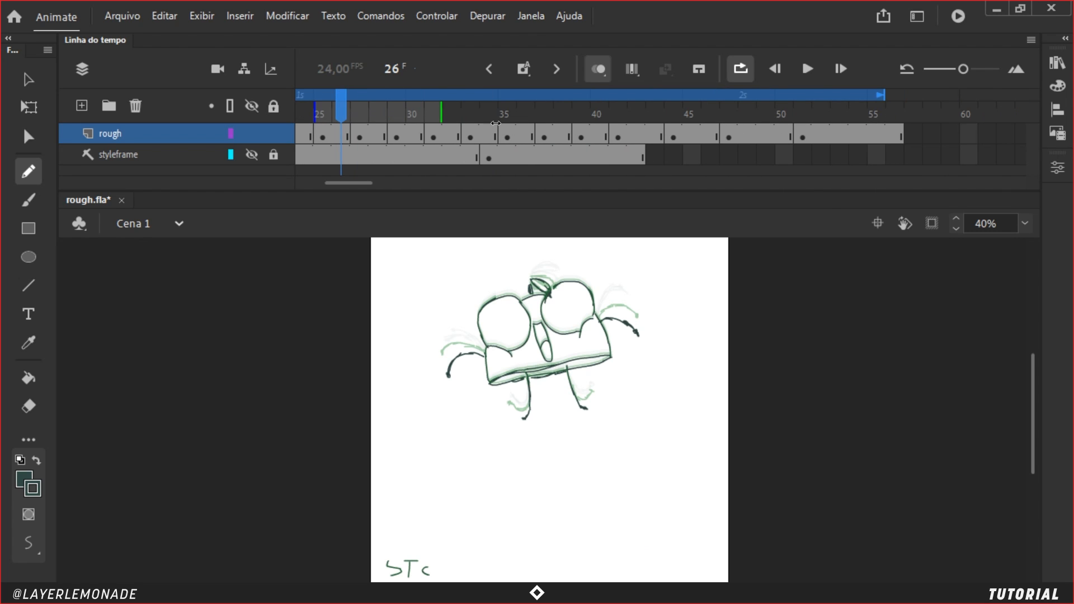
pyautogui.moveTo(546, 115); pyautogui.dragTo(575, 106)
pyautogui.click(553, 134)
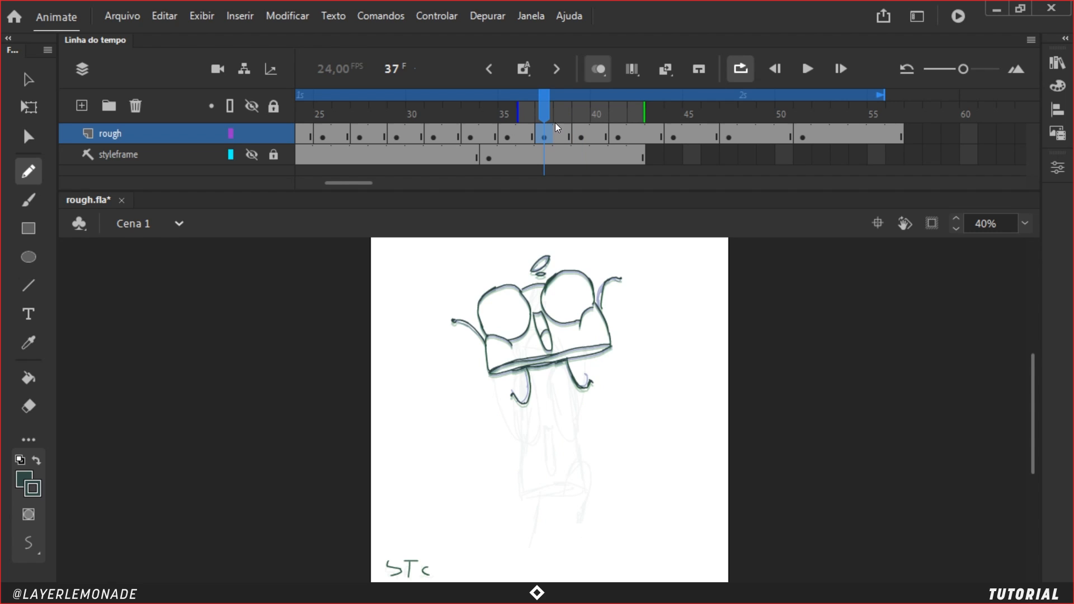
pyautogui.click(581, 106)
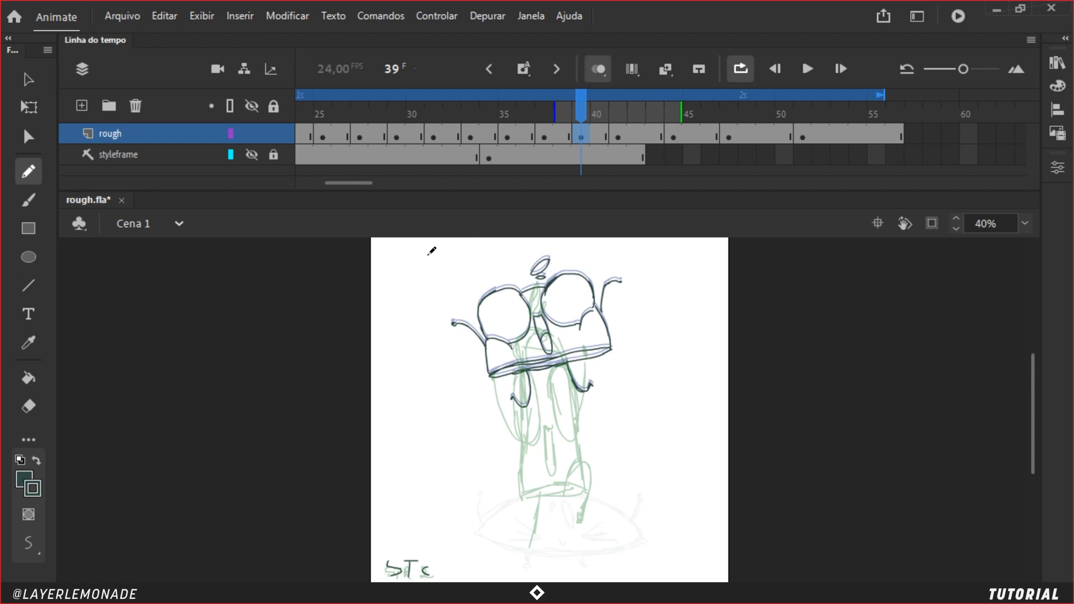
pyautogui.moveTo(416, 258)
pyautogui.mouseDown()
pyautogui.moveTo(526, 255)
pyautogui.moveTo(614, 278)
pyautogui.mouseUp()
pyautogui.hotkey('ctrl', 'z')
pyautogui.hotkey('ctrl', 'a')
pyautogui.press('v')
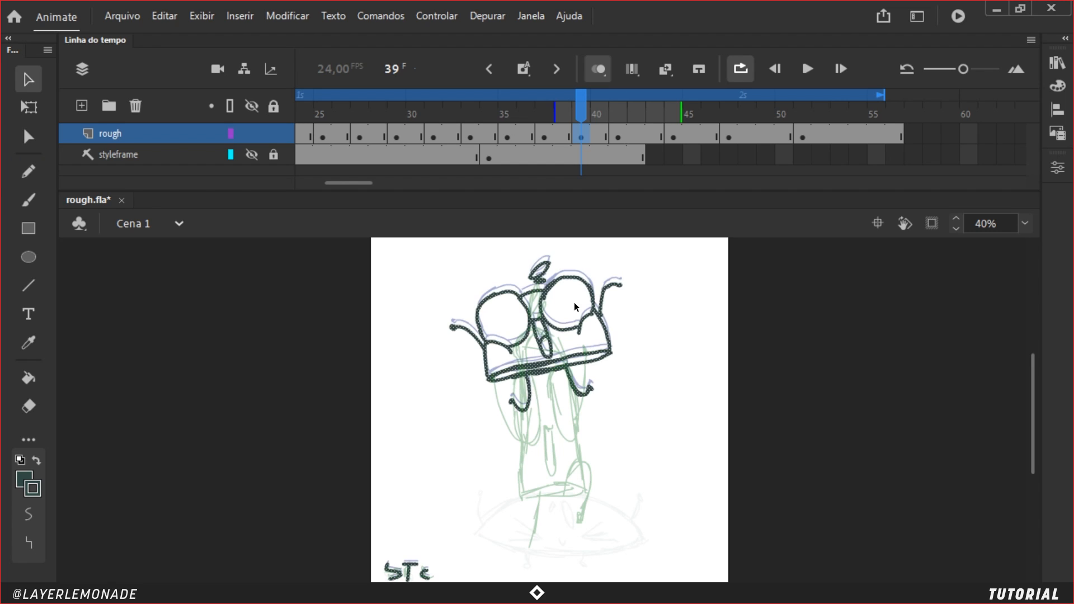
# Step: Erase the head drops on frame 39 and redraw the large drop narrower and more upright above the head
pyautogui.hotkey('ctrl', '=')
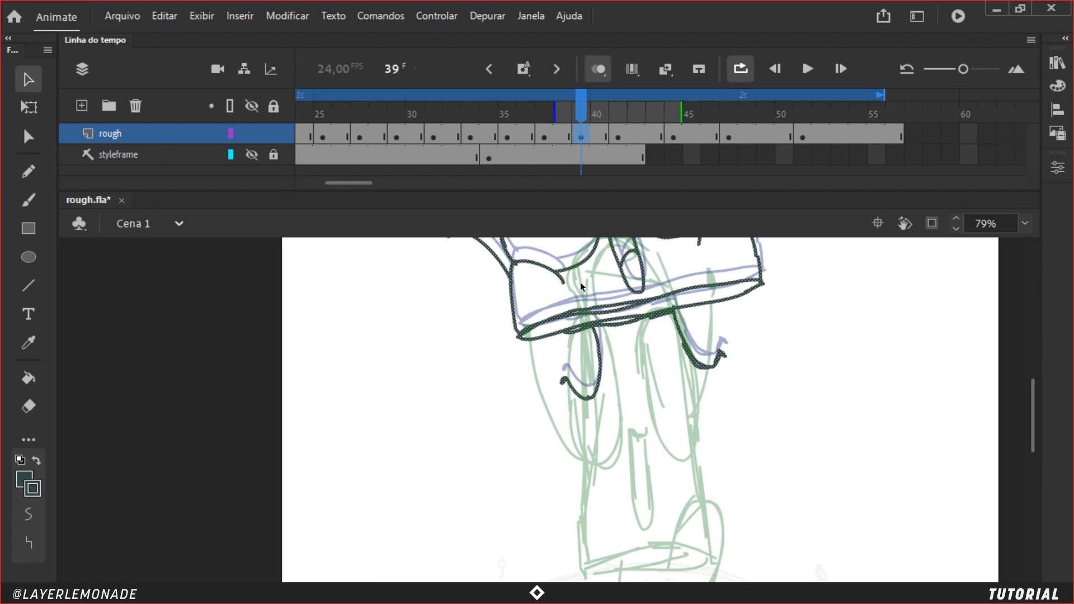
pyautogui.moveTo(616, 289)
pyautogui.mouseDown()
pyautogui.moveTo(613, 356)
pyautogui.moveTo(567, 359)
pyautogui.mouseUp()
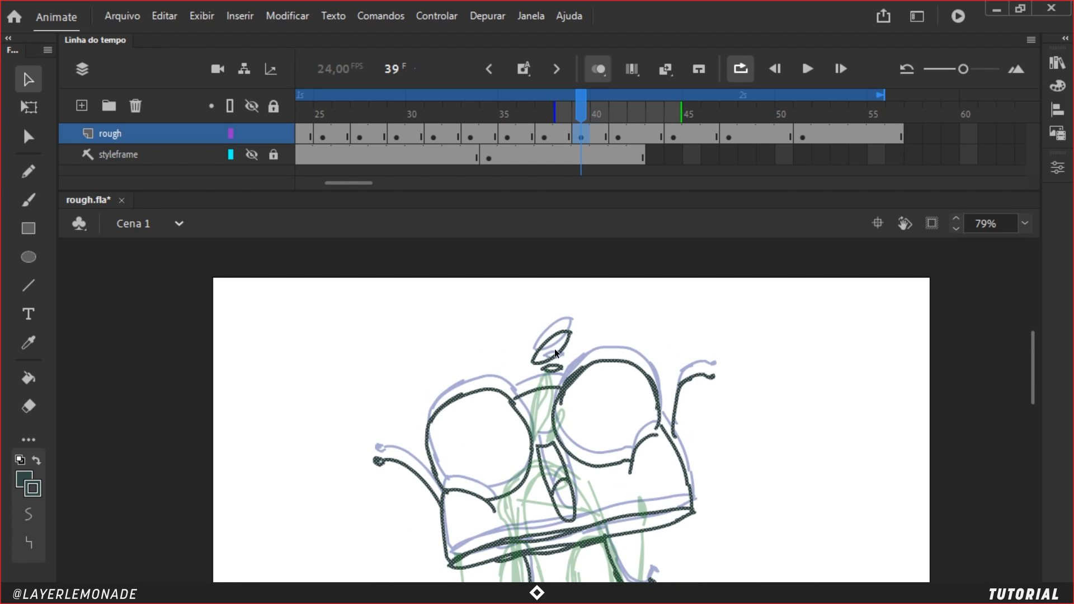
pyautogui.press('y')
pyautogui.press('e')
pyautogui.hotkey('ctrl', 'shift', 'a')
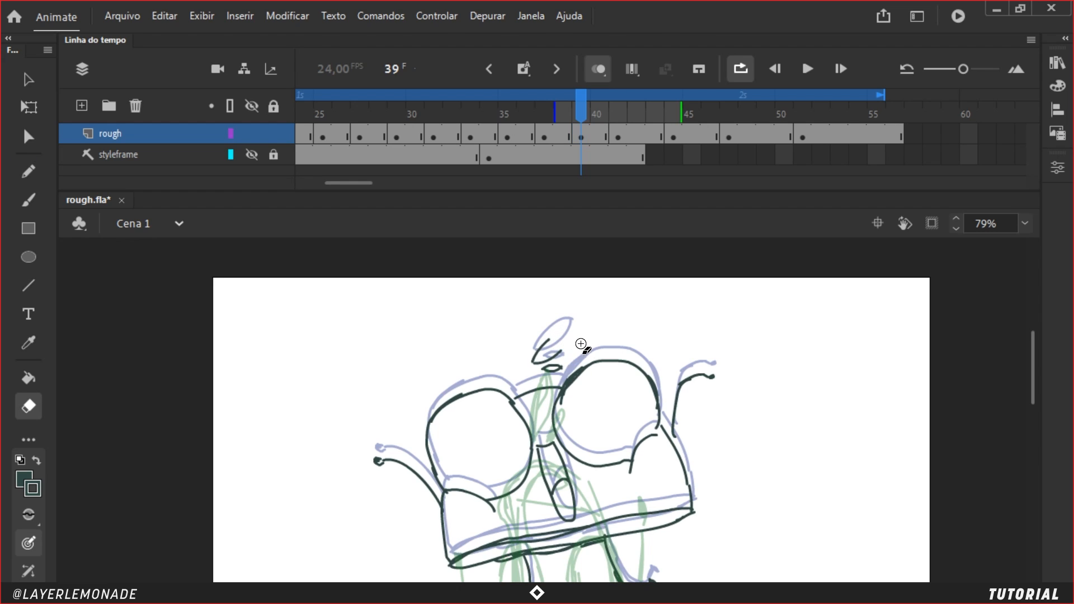
pyautogui.moveTo(580, 347)
pyautogui.mouseDown()
pyautogui.moveTo(547, 341)
pyautogui.moveTo(559, 357)
pyautogui.moveTo(551, 368)
pyautogui.moveTo(535, 358)
pyautogui.moveTo(551, 321)
pyautogui.moveTo(541, 360)
pyautogui.mouseUp()
pyautogui.hotkey('shift', 'y')
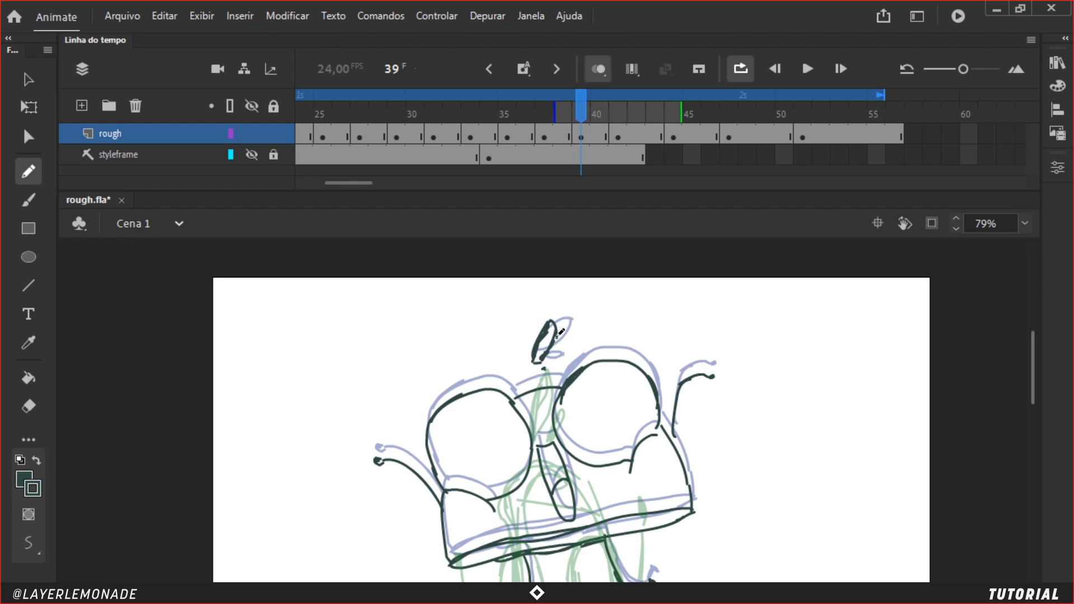
# Step: Redraw the leaf above the head and both raised arms of the character on frame 39 of the rough layer
pyautogui.moveTo(547, 319)
pyautogui.mouseDown()
pyautogui.moveTo(539, 343)
pyautogui.moveTo(558, 315)
pyautogui.moveTo(559, 353)
pyautogui.mouseUp()
pyautogui.moveTo(670, 438)
pyautogui.mouseDown()
pyautogui.moveTo(697, 365)
pyautogui.moveTo(712, 369)
pyautogui.mouseUp()
pyautogui.moveTo(388, 452); pyautogui.dragTo(434, 493)
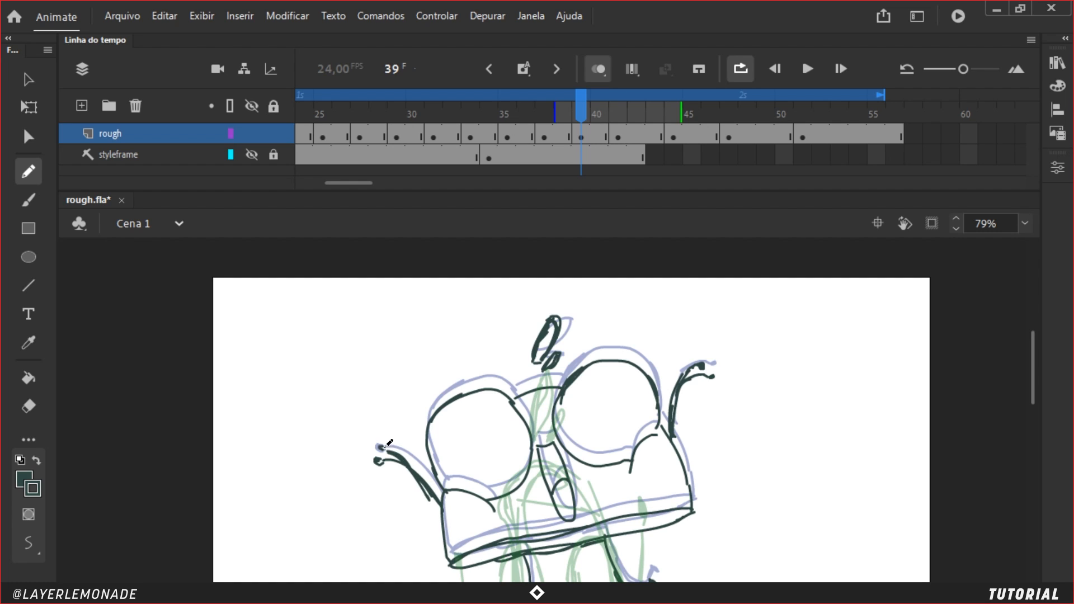
pyautogui.scroll(-3, 687, 303)
pyautogui.moveTo(697, 276); pyautogui.dragTo(697, 278)
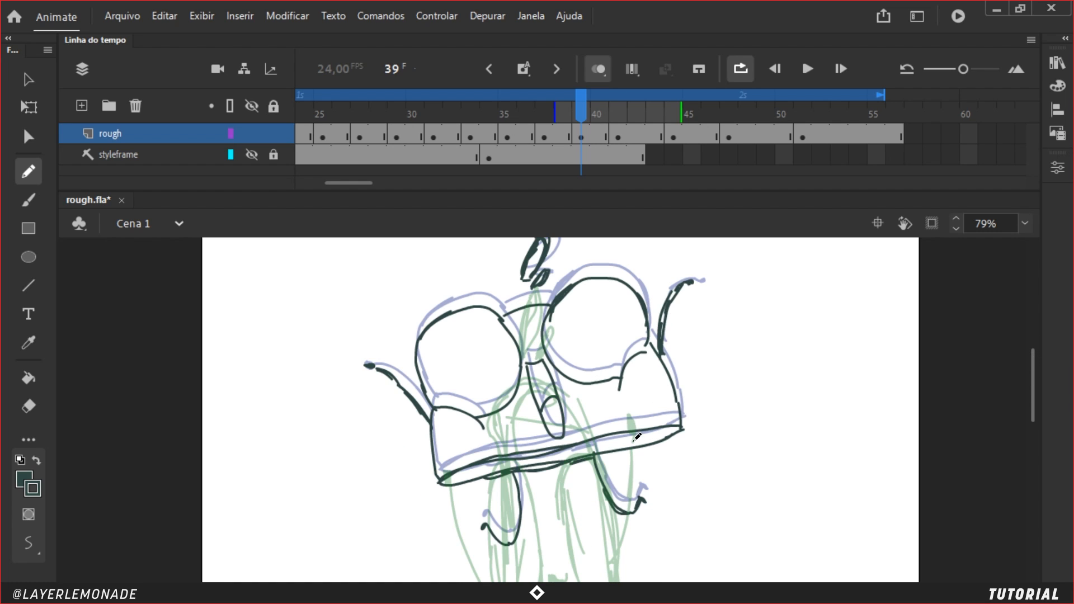
# Step: Insert a keyframe at frame 40 of the rough layer and move its whole drawing slightly downward
pyautogui.moveTo(580, 110)
pyautogui.mouseDown()
pyautogui.moveTo(544, 111)
pyautogui.moveTo(588, 116)
pyautogui.mouseUp()
pyautogui.hotkey('ctrl', '-')
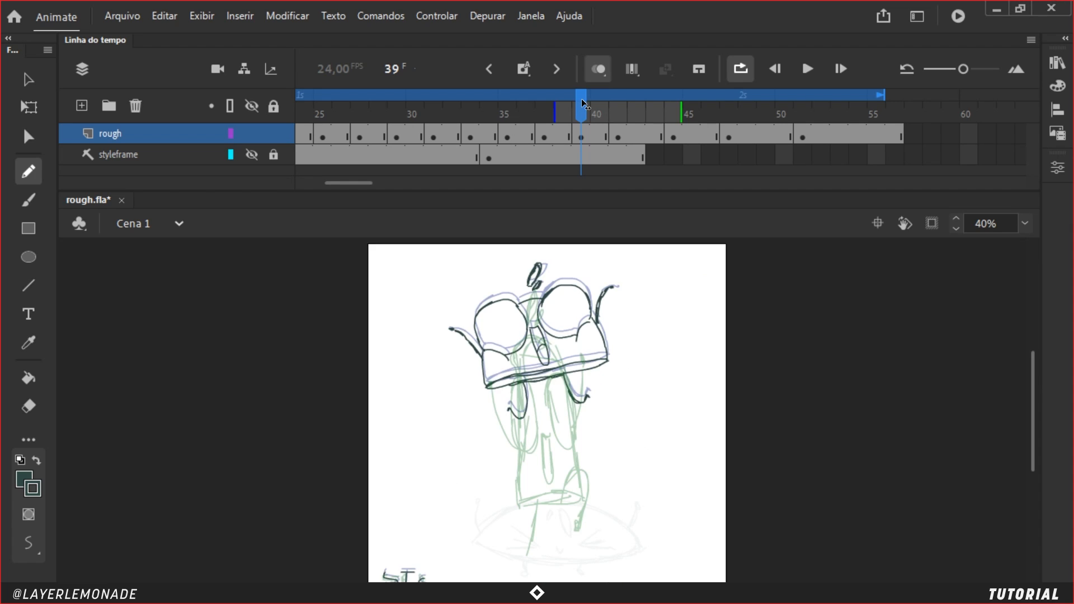
pyautogui.moveTo(585, 96)
pyautogui.mouseDown()
pyautogui.moveTo(614, 97)
pyautogui.moveTo(615, 114)
pyautogui.moveTo(579, 123)
pyautogui.moveTo(595, 117)
pyautogui.mouseUp()
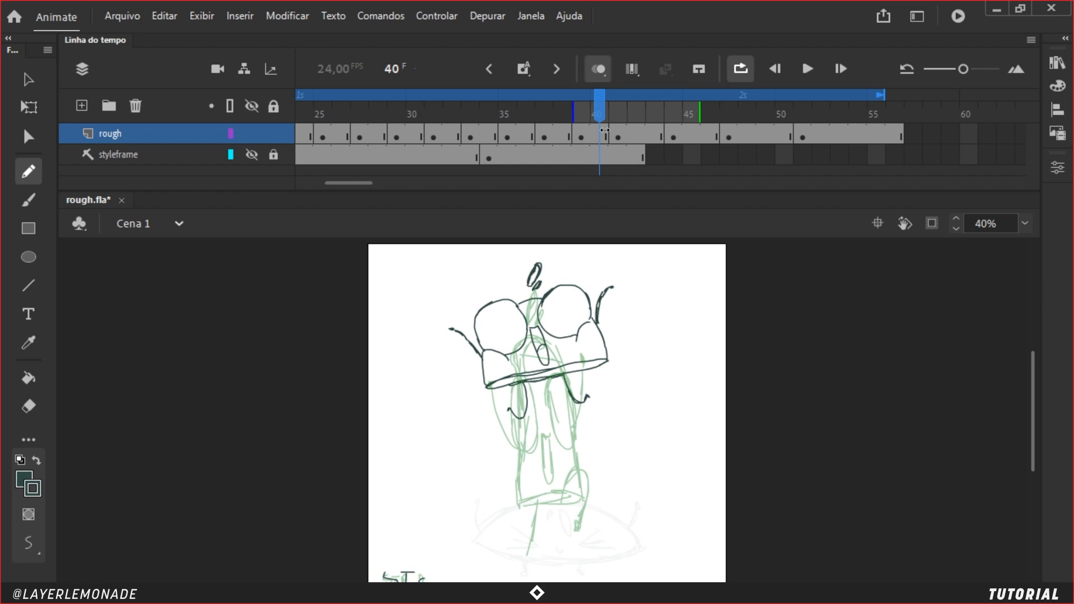
pyautogui.press('F6')
pyautogui.press('h')
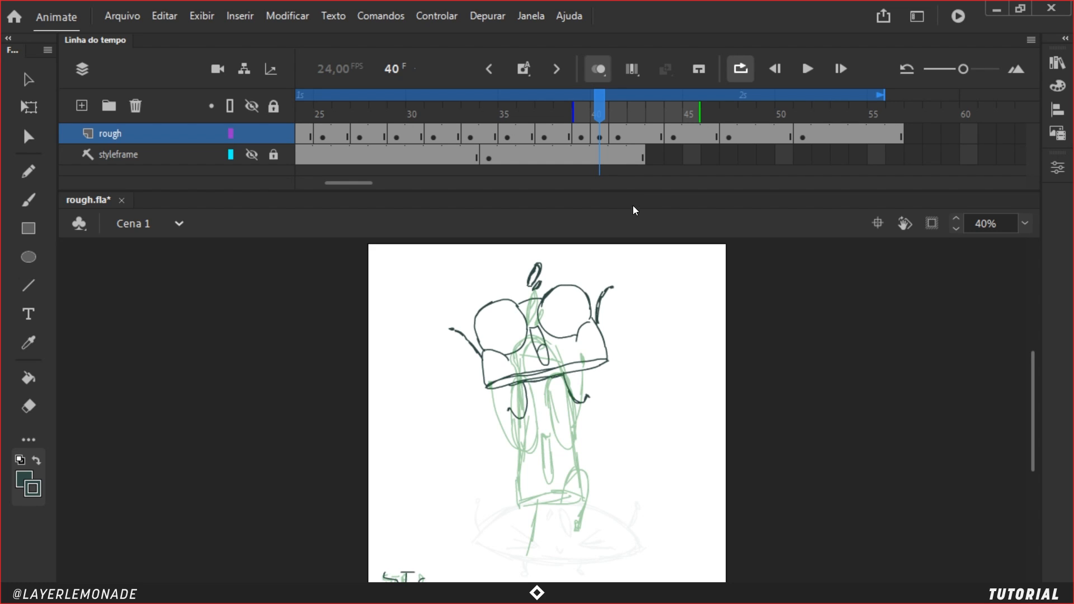
pyautogui.hotkey('ctrl', 'a')
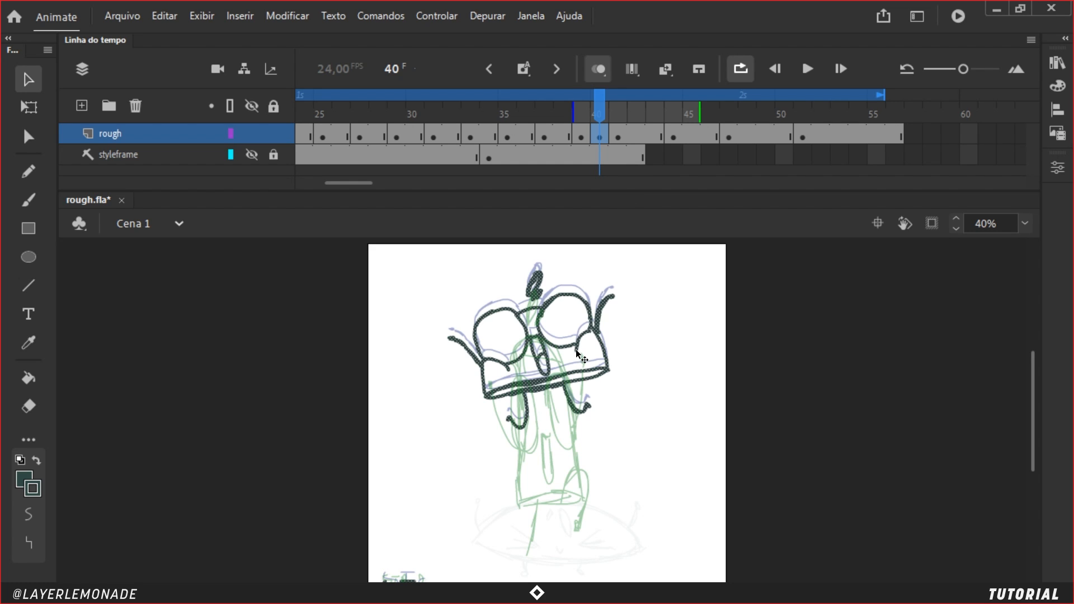
pyautogui.moveTo(560, 297); pyautogui.dragTo(560, 304)
# Step: Erase the leaf, both arms and both legs from the character on frame 40, keeping the body and eyes
pyautogui.press('e')
pyautogui.hotkey('ctrl', '=')
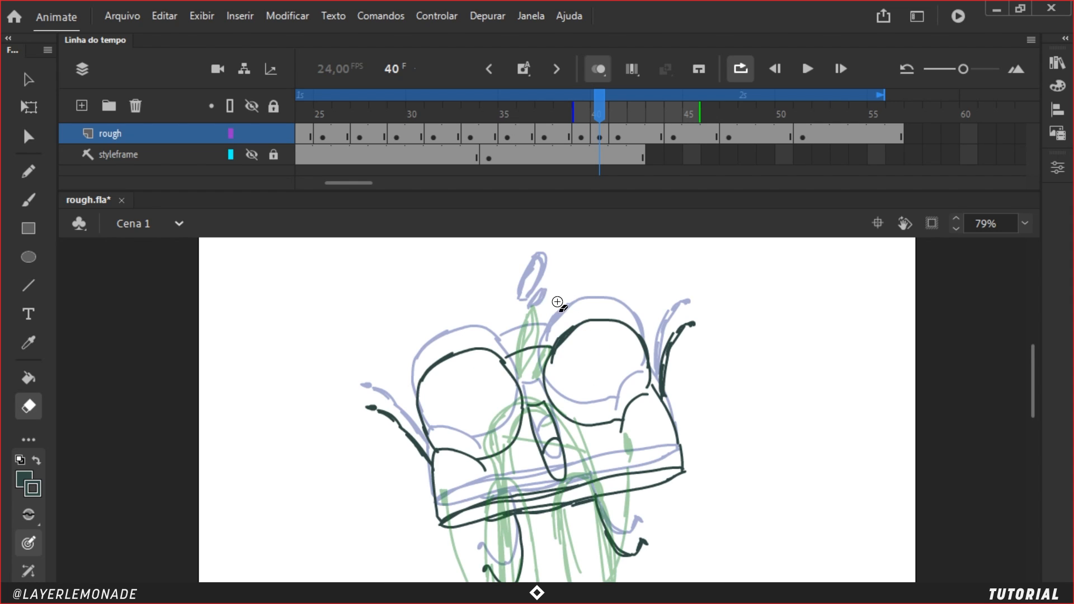
pyautogui.moveTo(666, 390); pyautogui.dragTo(689, 329)
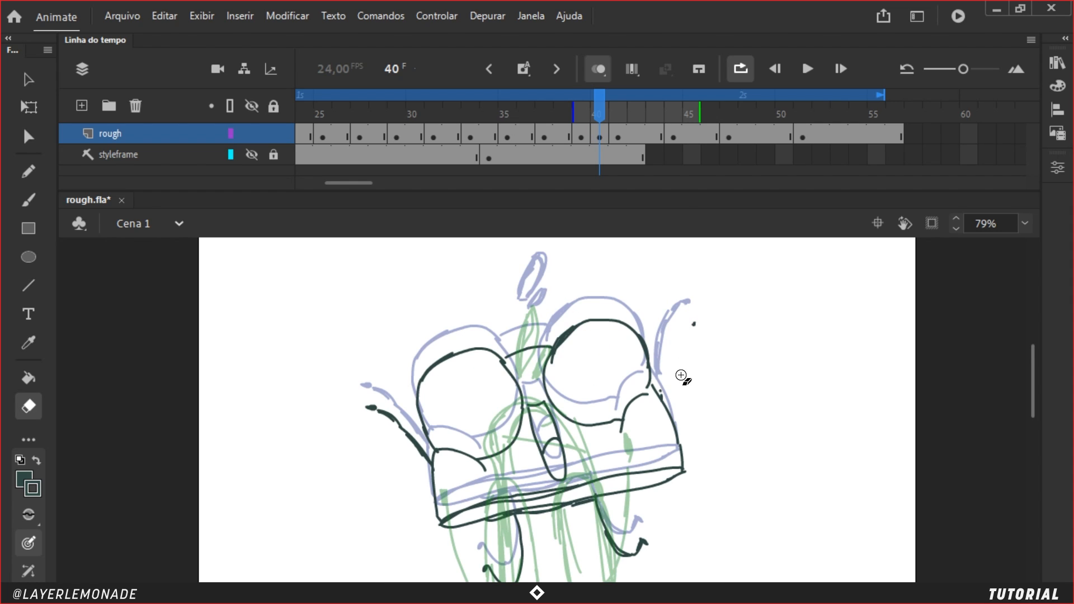
pyautogui.moveTo(624, 518)
pyautogui.mouseDown()
pyautogui.moveTo(603, 435)
pyautogui.moveTo(606, 474)
pyautogui.moveTo(620, 464)
pyautogui.mouseUp()
pyautogui.moveTo(493, 430)
pyautogui.mouseDown()
pyautogui.moveTo(493, 499)
pyautogui.moveTo(466, 484)
pyautogui.moveTo(365, 334)
pyautogui.moveTo(391, 356)
pyautogui.moveTo(407, 396)
pyautogui.mouseUp()
pyautogui.click(624, 460)
pyautogui.hotkey('ctrl', 'a')
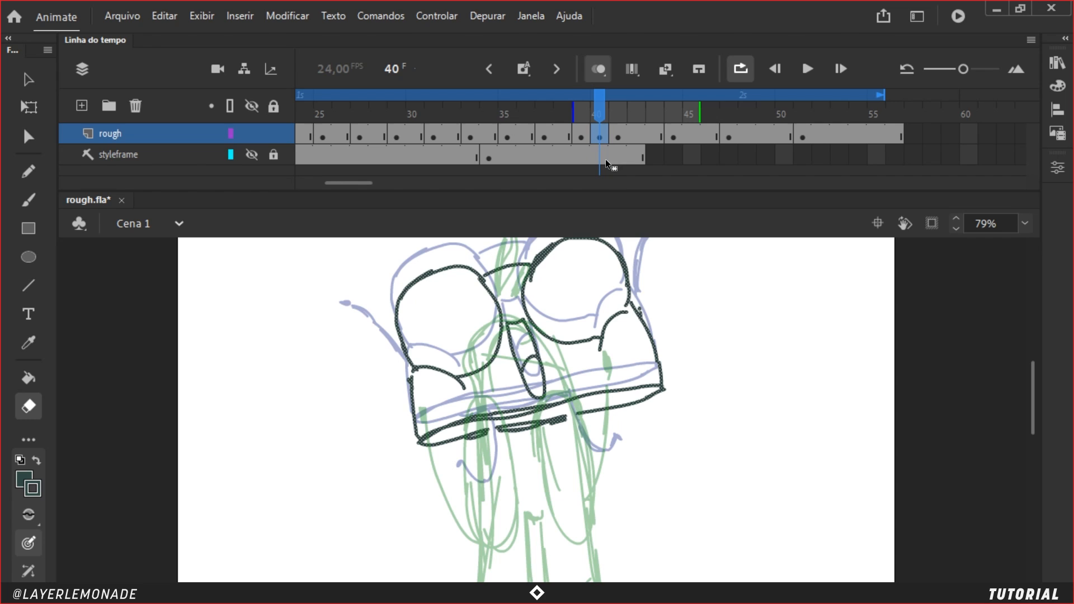
pyautogui.press('q')
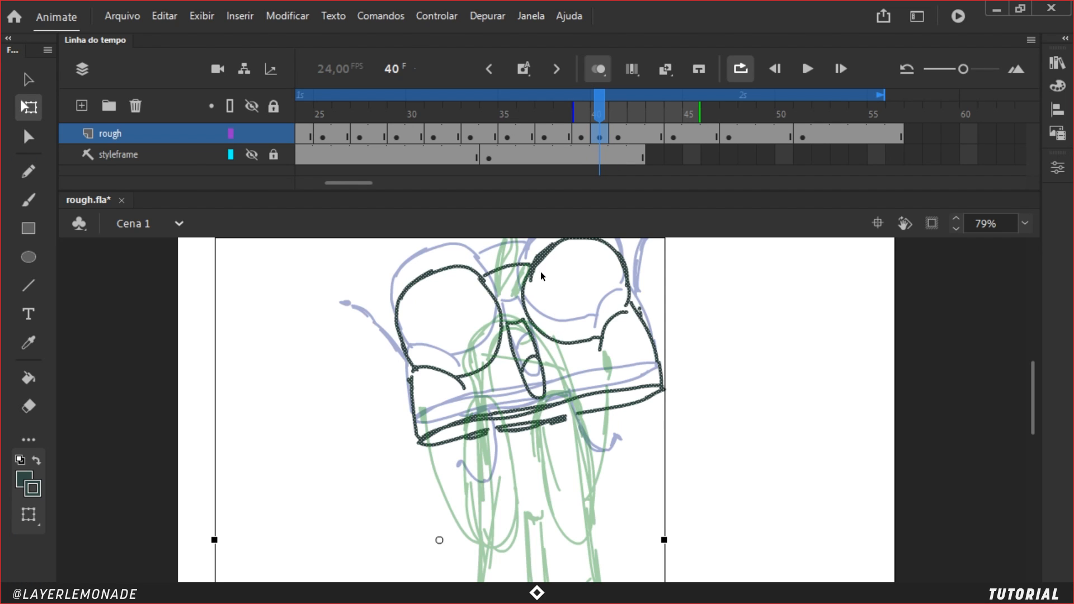
pyautogui.scroll(2, 488, 339)
pyautogui.click(564, 277)
# Step: Select only the character's body and eyes on frame 40, stretch them taller, make them narrower and skew them slightly
pyautogui.moveTo(503, 537); pyautogui.dragTo(517, 300)
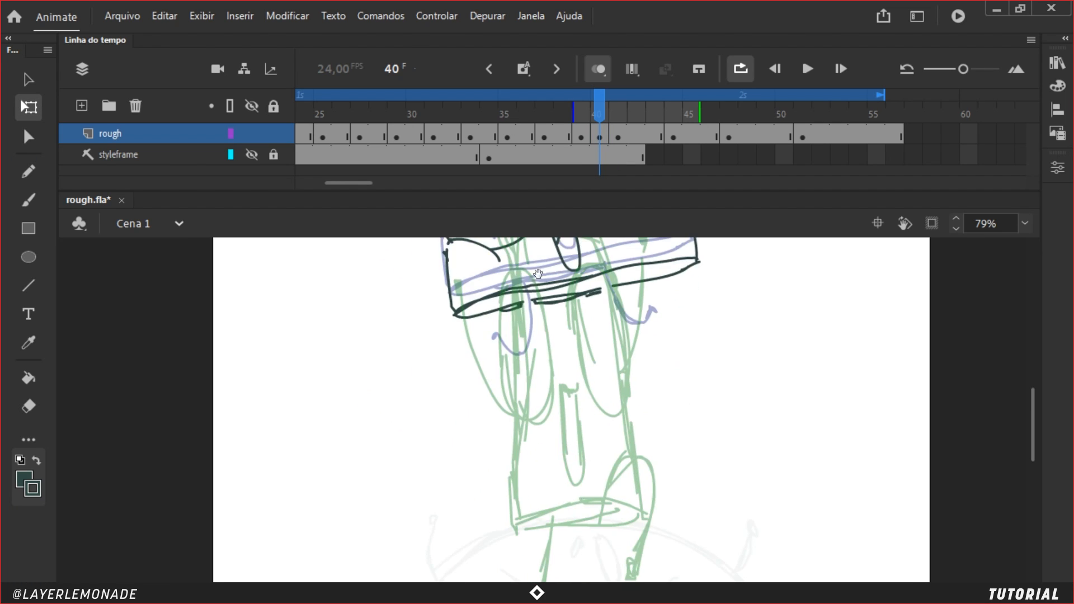
pyautogui.moveTo(447, 560); pyautogui.dragTo(517, 308)
pyautogui.moveTo(499, 420); pyautogui.dragTo(390, 582)
pyautogui.press('v')
pyautogui.moveTo(302, 265)
pyautogui.mouseDown()
pyautogui.moveTo(557, 313)
pyautogui.moveTo(719, 582)
pyautogui.mouseUp()
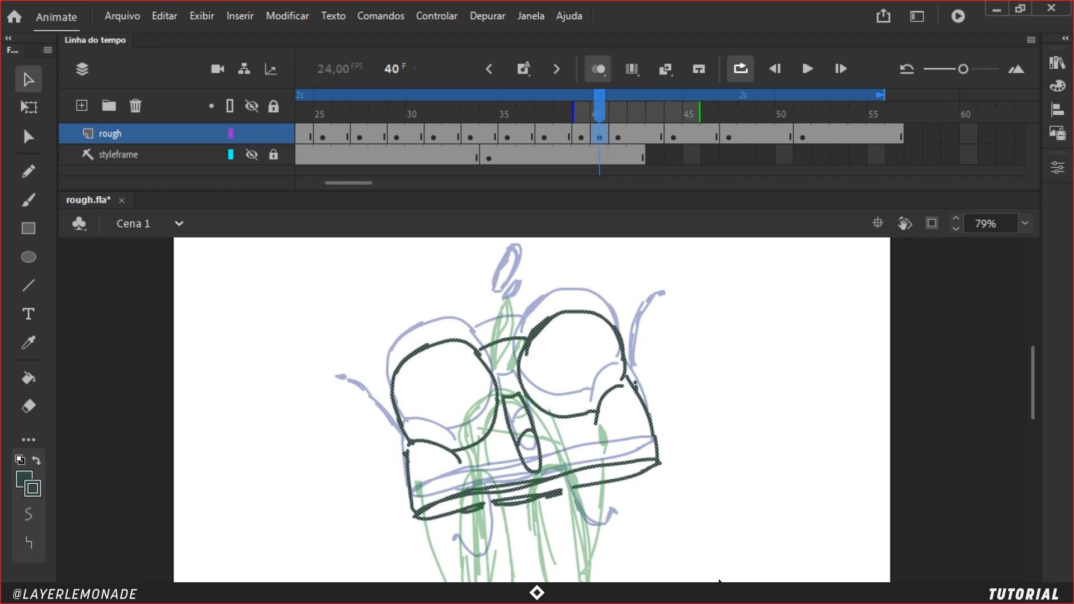
pyautogui.press('q')
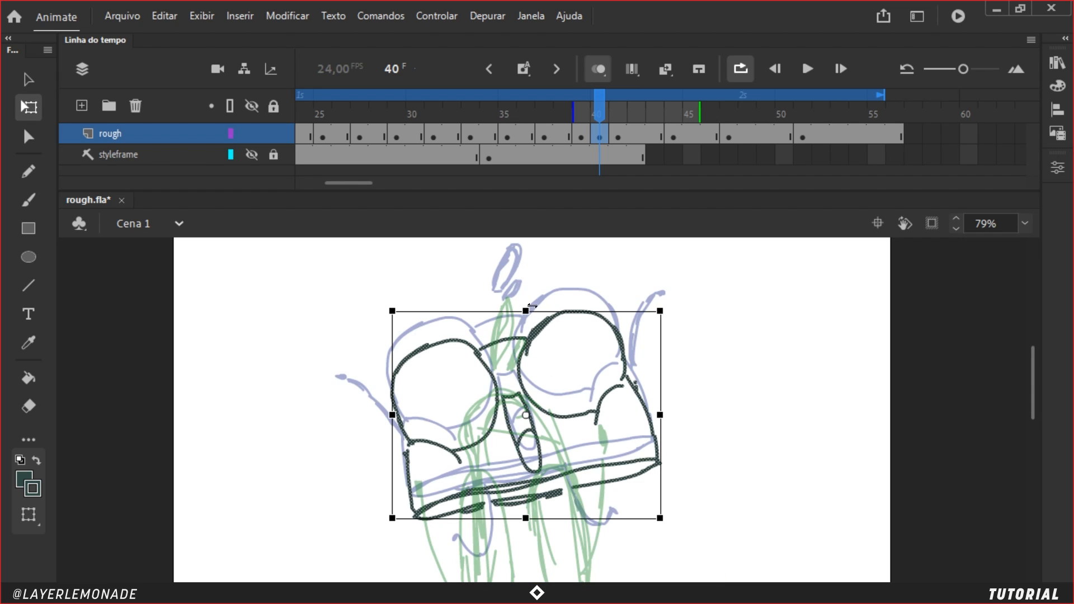
pyautogui.moveTo(526, 311); pyautogui.dragTo(527, 301)
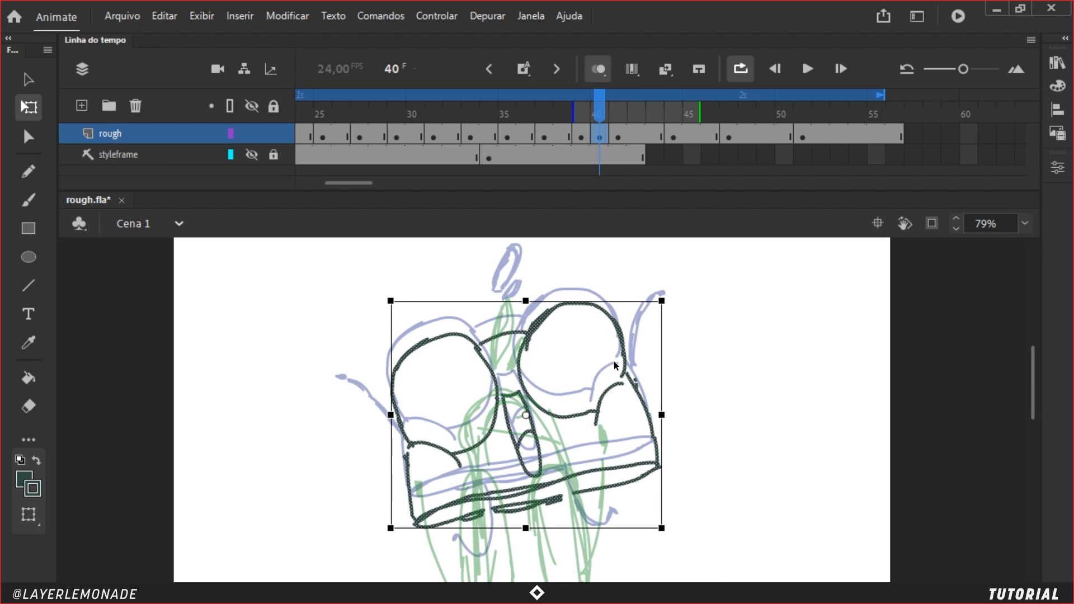
pyautogui.moveTo(662, 417); pyautogui.dragTo(649, 415)
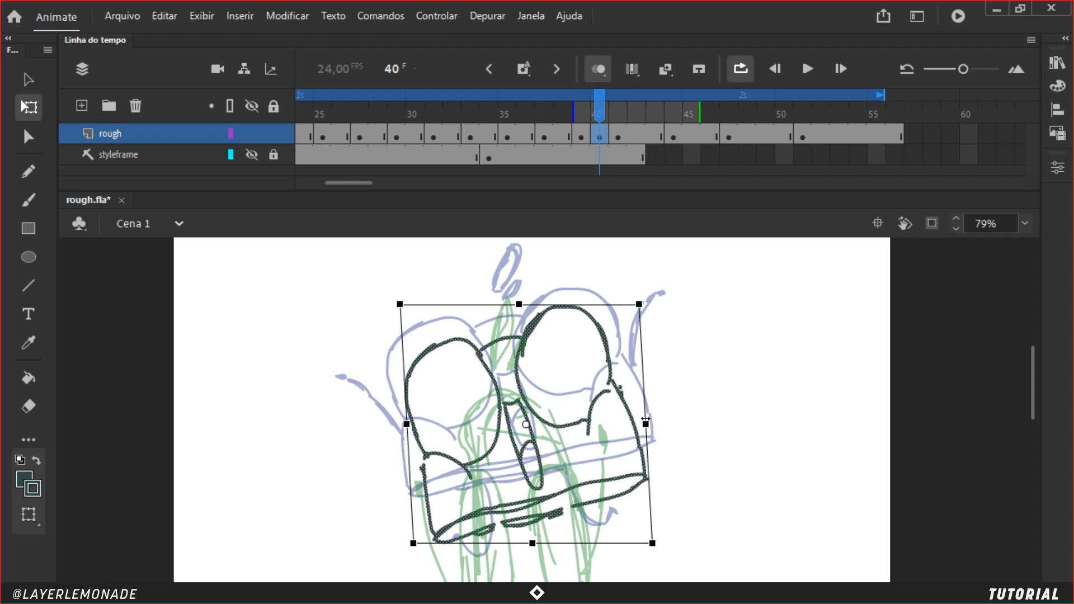
pyautogui.moveTo(645, 419); pyautogui.dragTo(653, 420)
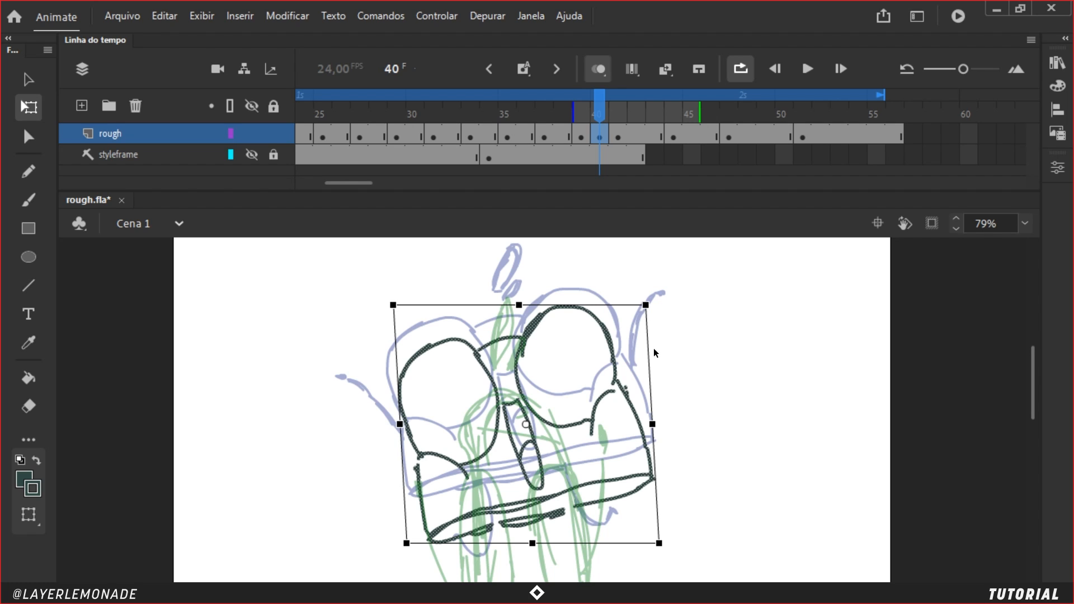
pyautogui.click(662, 369)
# Step: Draw two raised arms on either side of the stretched body on frame 40
pyautogui.press('y')
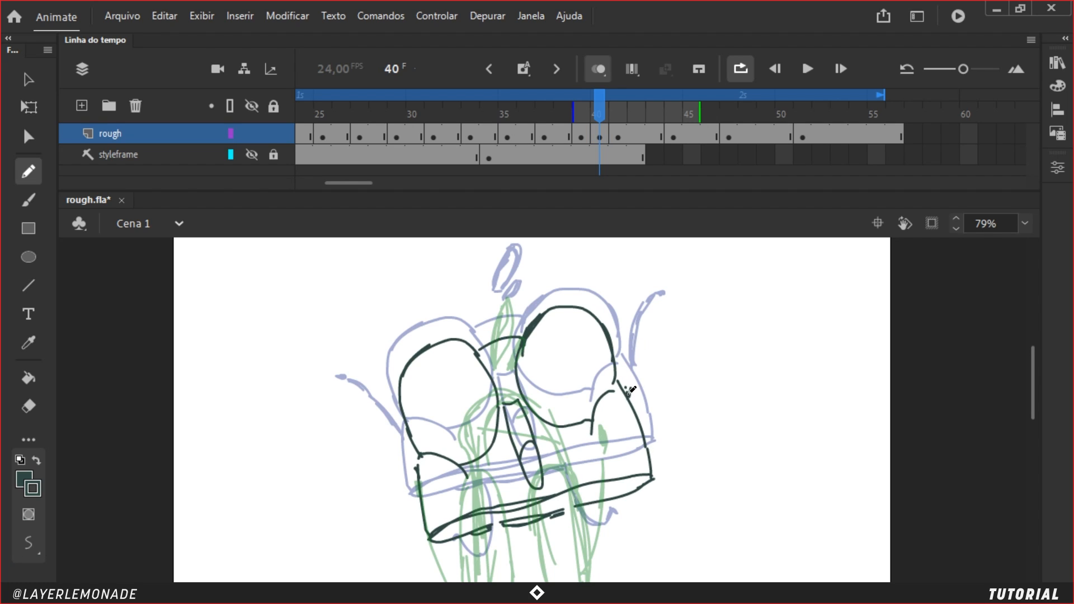
pyautogui.moveTo(628, 396)
pyautogui.mouseDown()
pyautogui.moveTo(646, 313)
pyautogui.moveTo(629, 390)
pyautogui.moveTo(647, 318)
pyautogui.mouseUp()
pyautogui.moveTo(415, 471); pyautogui.dragTo(365, 406)
pyautogui.moveTo(363, 398); pyautogui.dragTo(367, 410)
# Step: Draw both bent legs under the stretched body and the leaf above its head on frame 40
pyautogui.press('space')
pyautogui.moveTo(532, 444); pyautogui.dragTo(518, 300)
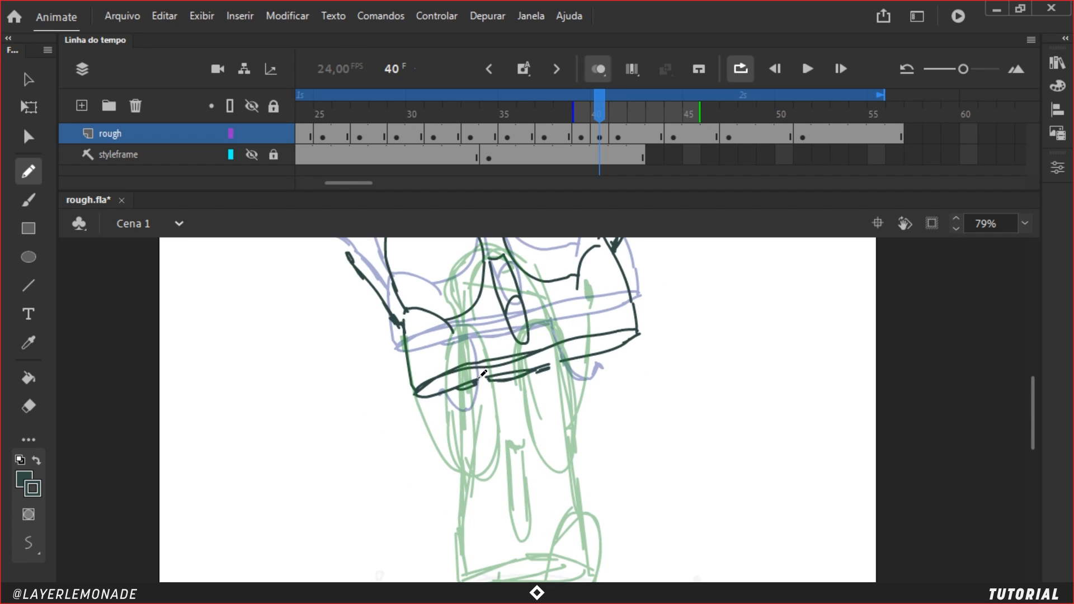
pyautogui.moveTo(479, 380)
pyautogui.mouseDown()
pyautogui.moveTo(482, 417)
pyautogui.moveTo(458, 420)
pyautogui.moveTo(475, 433)
pyautogui.moveTo(447, 410)
pyautogui.mouseUp()
pyautogui.moveTo(558, 361)
pyautogui.mouseDown()
pyautogui.moveTo(569, 349)
pyautogui.moveTo(585, 386)
pyautogui.mouseUp()
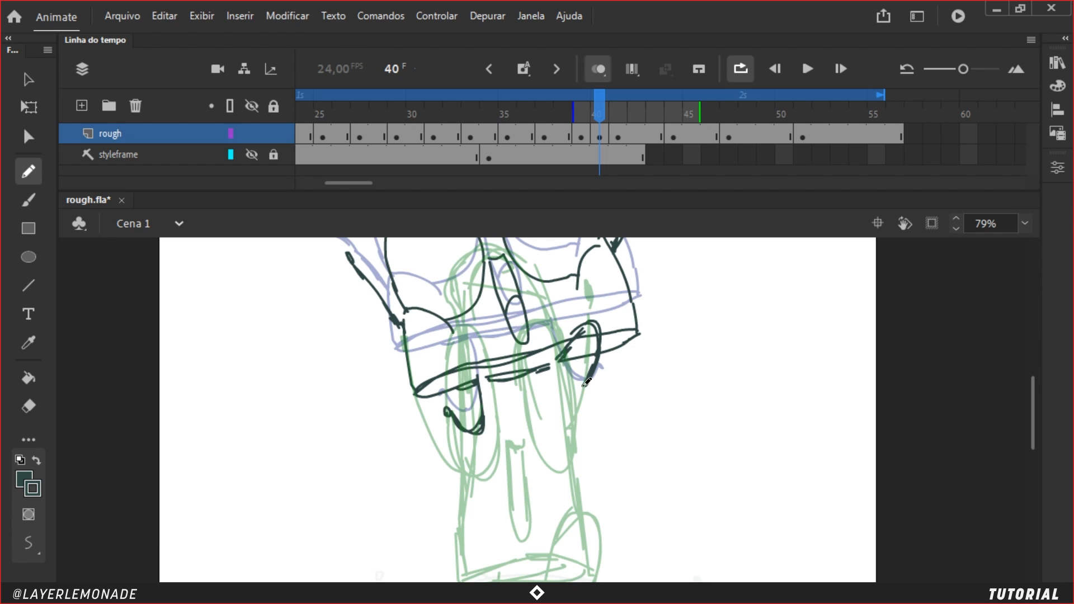
pyautogui.hotkey('ctrl', '-')
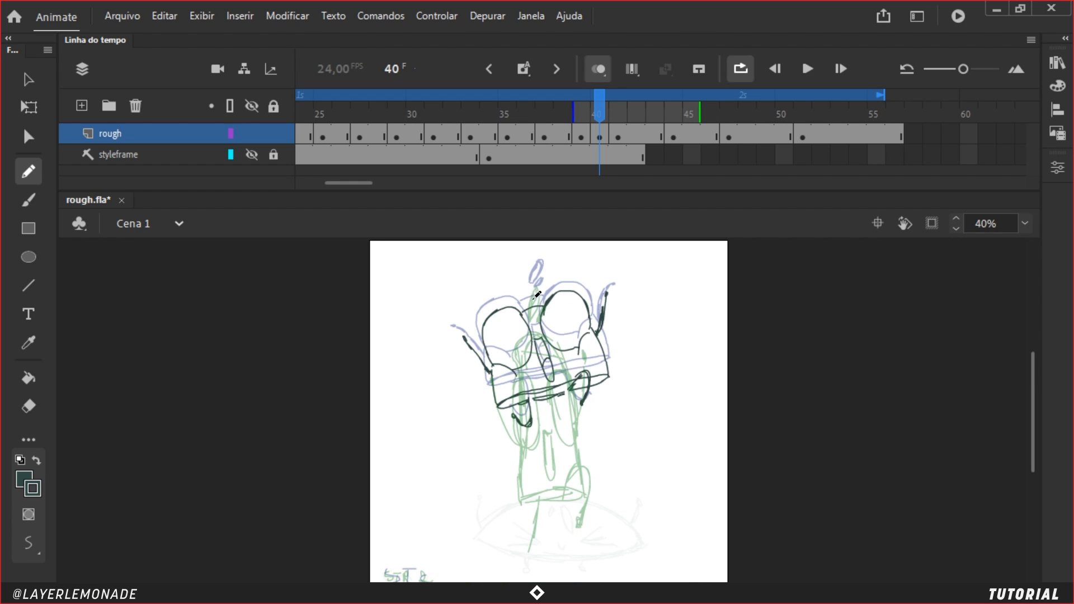
pyautogui.moveTo(529, 295)
pyautogui.mouseDown()
pyautogui.moveTo(536, 262)
pyautogui.moveTo(539, 295)
pyautogui.mouseUp()
# Step: Turn off onion skinning and insert keyframes at frames 42 and 43 of the rough layer
pyautogui.press('.')
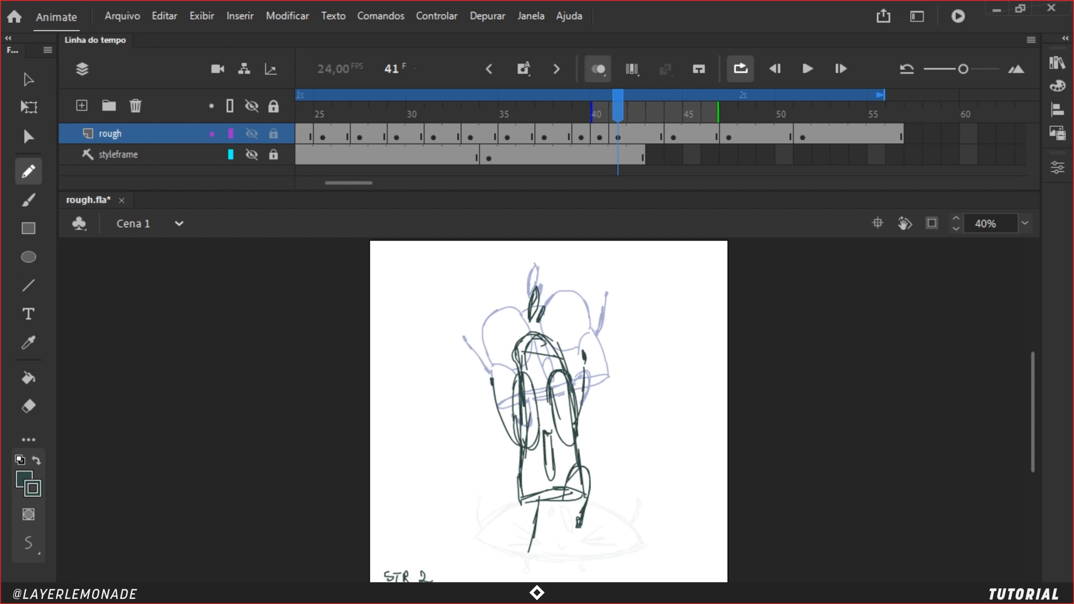
pyautogui.hotkey('alt', 'shift', 'o')
pyautogui.moveTo(619, 96)
pyautogui.mouseDown()
pyautogui.moveTo(674, 100)
pyautogui.moveTo(635, 108)
pyautogui.mouseUp()
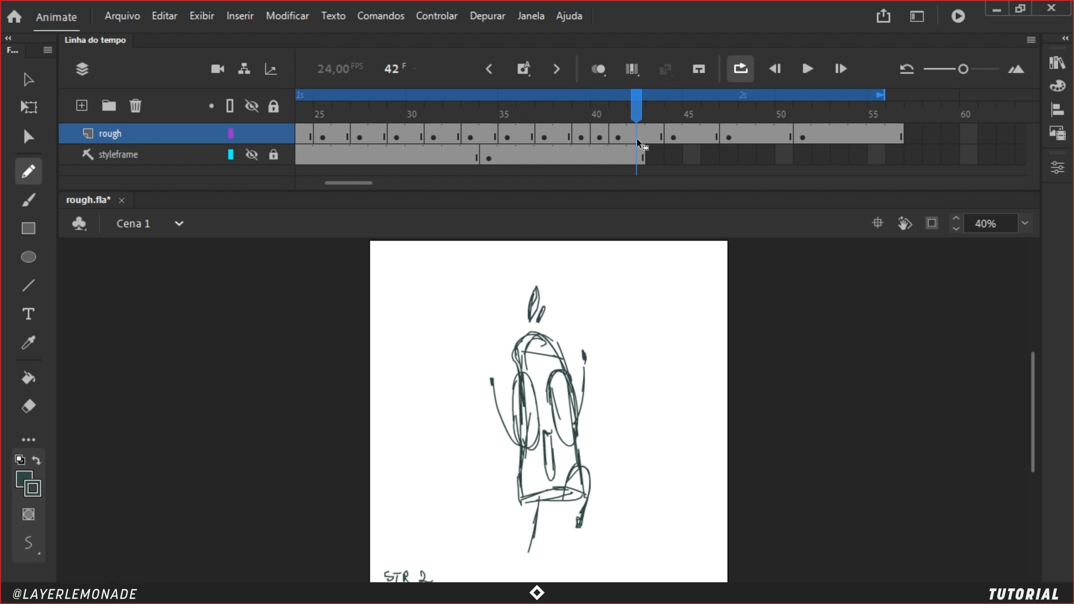
pyautogui.press('F5')
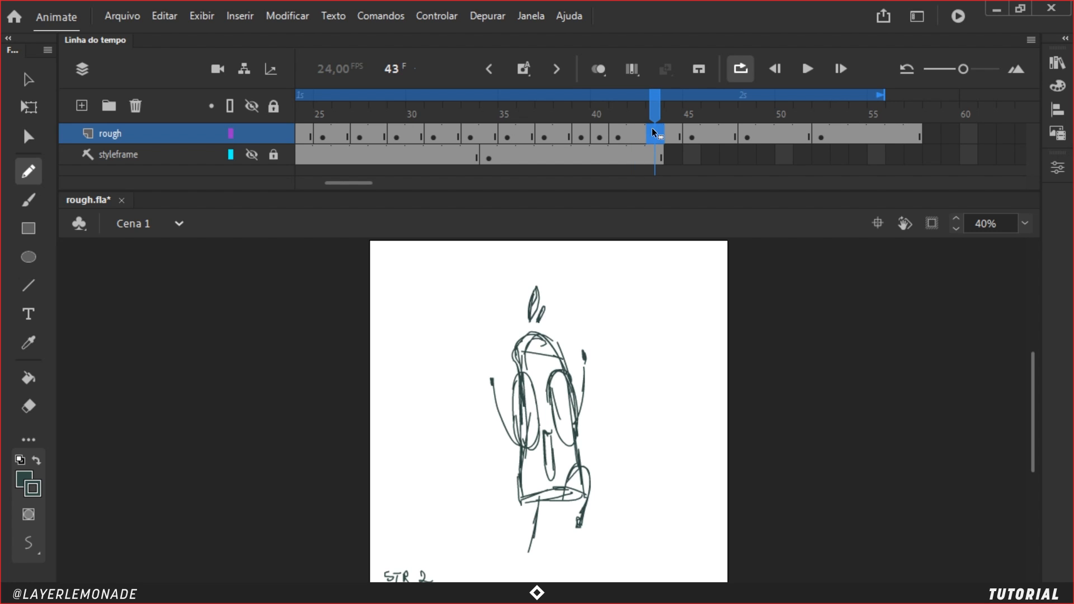
pyautogui.hotkey('ctrl', 'z')
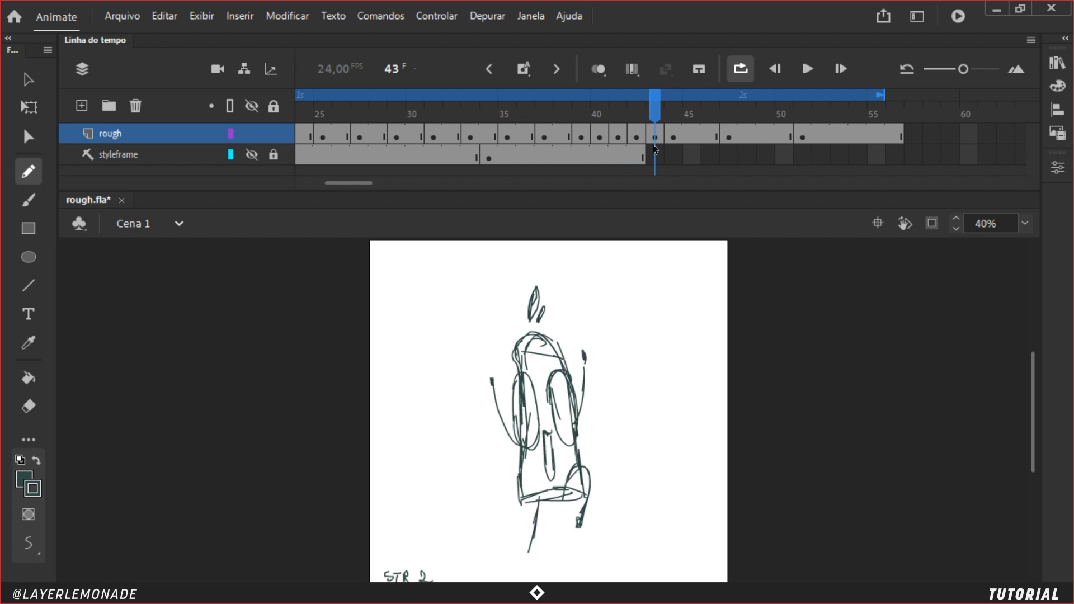
# Step: Extend the frame 43 keyframe by one frame, clear its drawing and remove one frame from the exposure starting at frame 45
pyautogui.press('F5')
pyautogui.moveTo(677, 115); pyautogui.dragTo(659, 110)
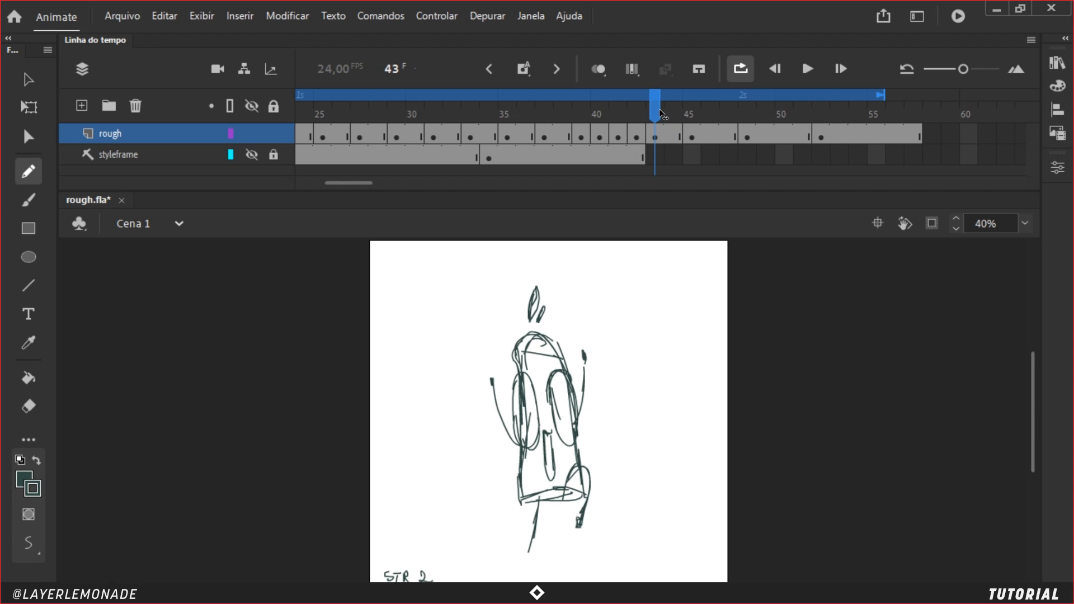
pyautogui.click(655, 133)
pyautogui.press('Delete')
pyautogui.click(687, 138)
pyautogui.hotkey('shift', 'F5')
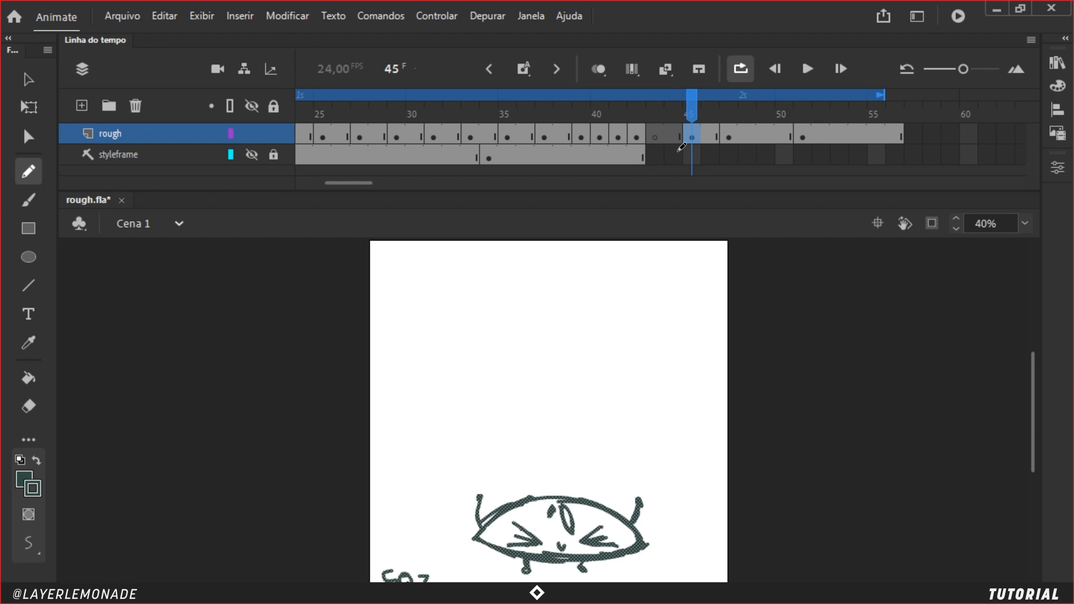
# Step: Clear the drawing from frame 42 of the rough layer and turn onion skinning back on
pyautogui.moveTo(680, 110)
pyautogui.mouseDown()
pyautogui.moveTo(668, 106)
pyautogui.moveTo(690, 111)
pyautogui.moveTo(640, 121)
pyautogui.mouseUp()
pyautogui.click(638, 133)
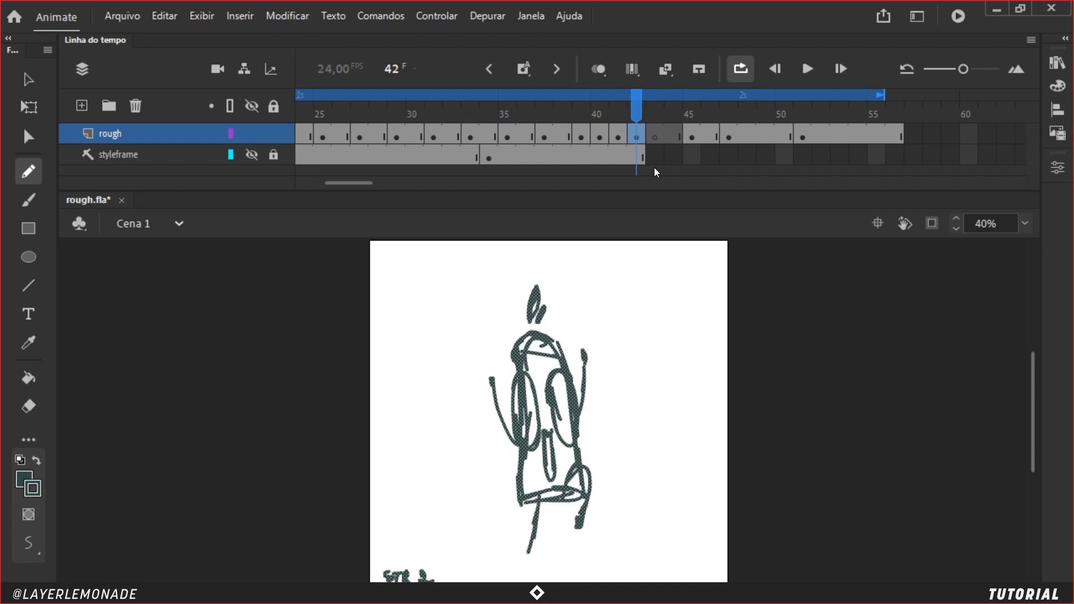
pyautogui.press('Delete')
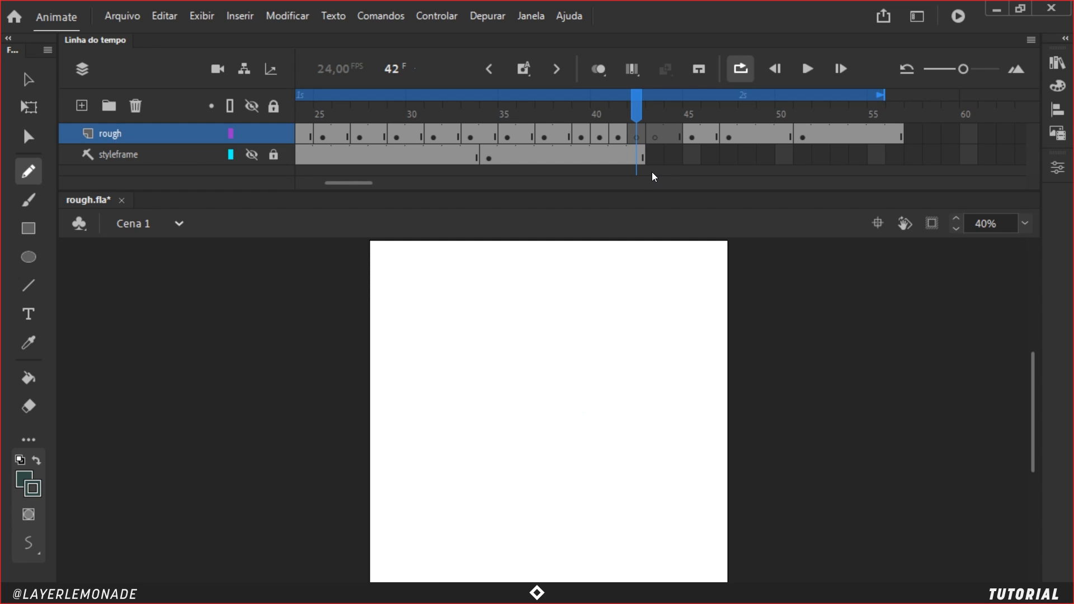
pyautogui.click(596, 68)
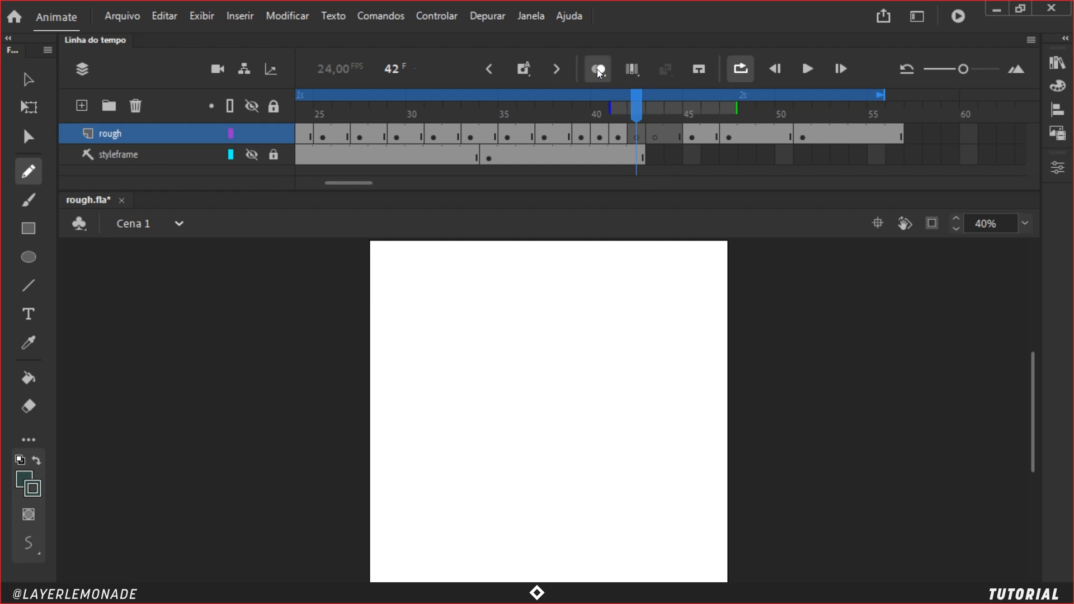
# Step: Sketch the character's dome-shaped body with a curved base and two oval eyes on frame 42, lower than the previous pose
pyautogui.moveTo(517, 419)
pyautogui.mouseDown()
pyautogui.moveTo(520, 308)
pyautogui.moveTo(554, 272)
pyautogui.moveTo(575, 285)
pyautogui.moveTo(601, 426)
pyautogui.moveTo(542, 436)
pyautogui.mouseUp()
pyautogui.moveTo(539, 358)
pyautogui.mouseDown()
pyautogui.moveTo(510, 366)
pyautogui.moveTo(531, 383)
pyautogui.mouseUp()
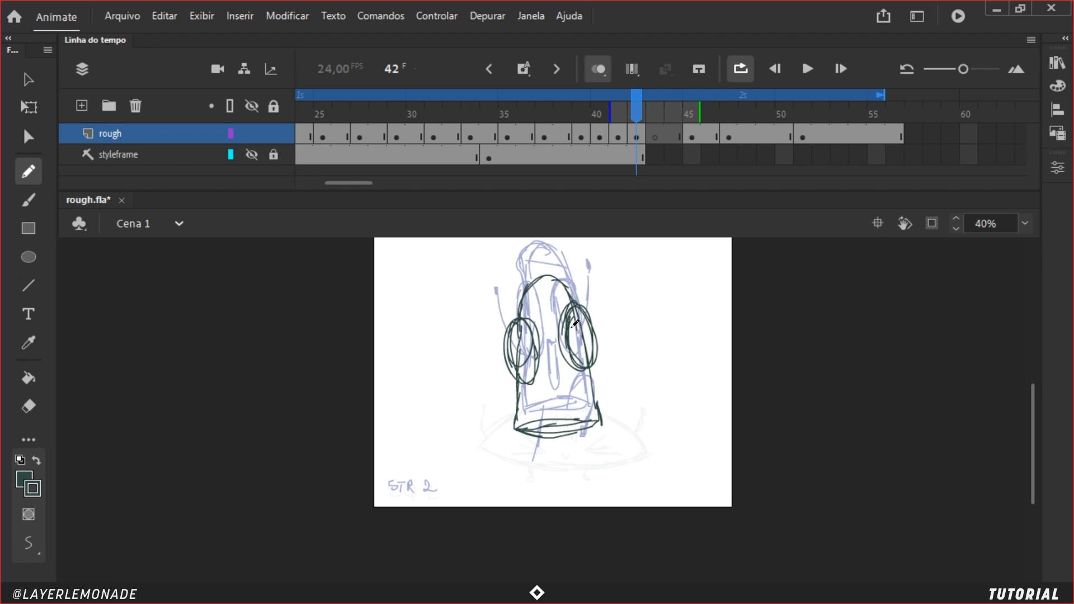
pyautogui.moveTo(532, 340); pyautogui.dragTo(509, 338)
pyautogui.moveTo(562, 313)
pyautogui.mouseDown()
pyautogui.moveTo(593, 369)
pyautogui.moveTo(606, 316)
pyautogui.moveTo(601, 351)
pyautogui.moveTo(596, 305)
pyautogui.mouseUp()
# Step: Draw the arms beside the eyes and the tall leaf with a smaller one above the head on frame 42
pyautogui.scroll(3, 506, 366)
pyautogui.moveTo(492, 330)
pyautogui.mouseDown()
pyautogui.moveTo(509, 369)
pyautogui.moveTo(543, 288)
pyautogui.moveTo(539, 358)
pyautogui.mouseUp()
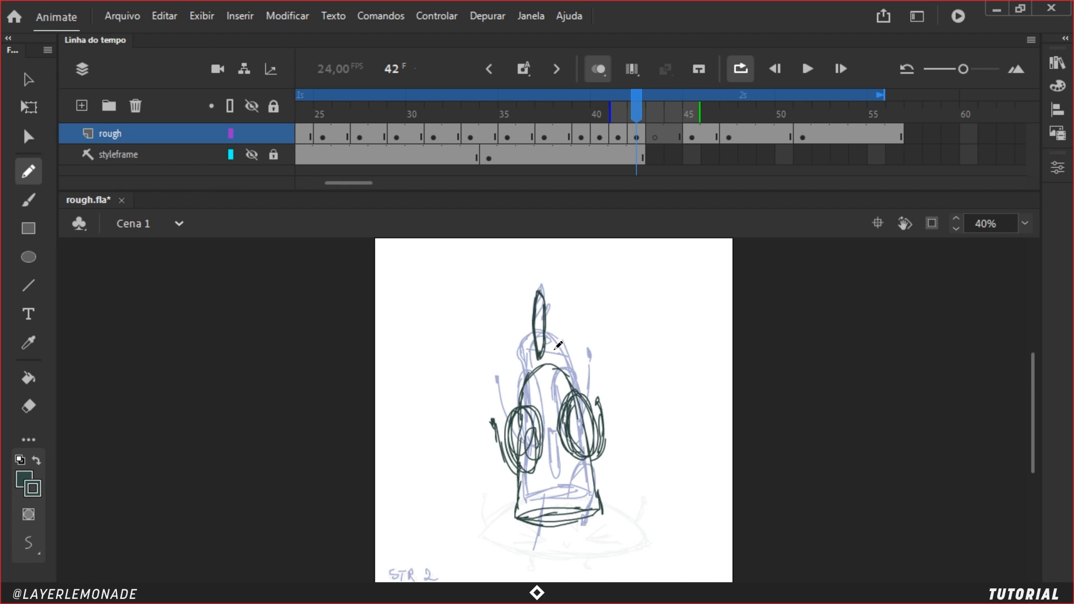
pyautogui.moveTo(551, 345)
pyautogui.mouseDown()
pyautogui.moveTo(542, 357)
pyautogui.moveTo(539, 286)
pyautogui.mouseUp()
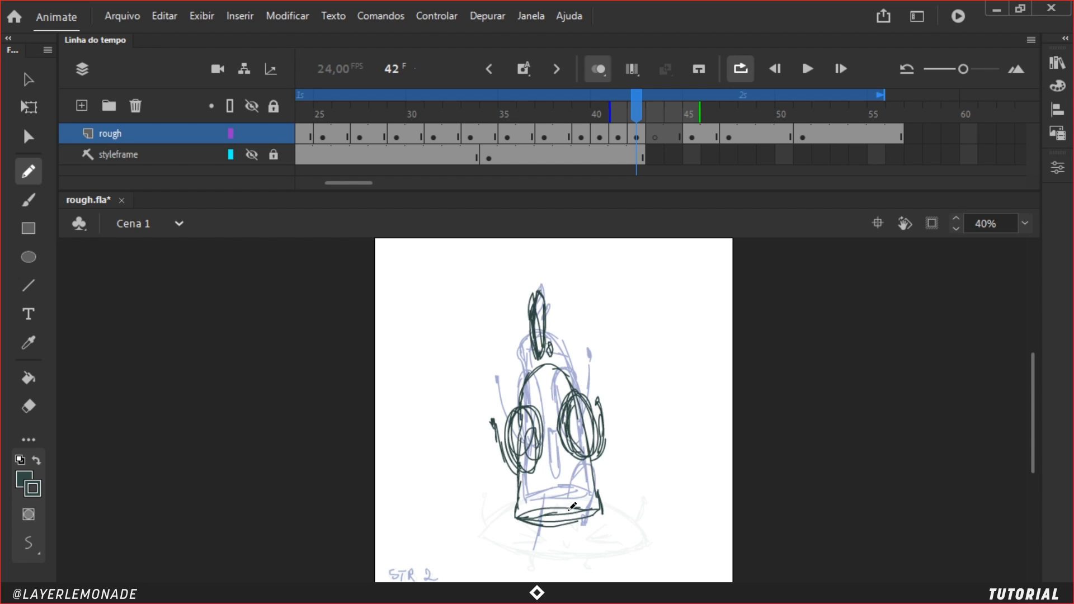
# Step: Draw a straight leg and a bent leg below the body's base on frame 42
pyautogui.moveTo(564, 537); pyautogui.dragTo(571, 393)
pyautogui.hotkey('ctrl', '=')
pyautogui.hotkey('ctrl', '=')
pyautogui.moveTo(501, 313); pyautogui.dragTo(493, 339)
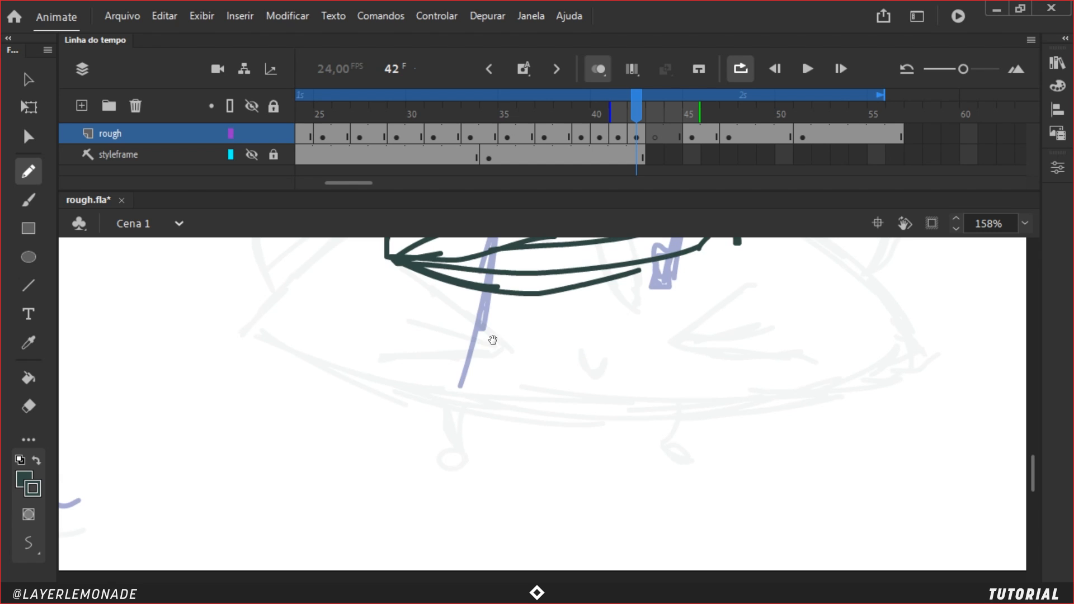
pyautogui.moveTo(447, 456); pyautogui.dragTo(458, 454)
pyautogui.moveTo(513, 293); pyautogui.dragTo(451, 526)
pyautogui.moveTo(638, 362)
pyautogui.mouseDown()
pyautogui.moveTo(611, 454)
pyautogui.moveTo(653, 416)
pyautogui.moveTo(631, 475)
pyautogui.mouseUp()
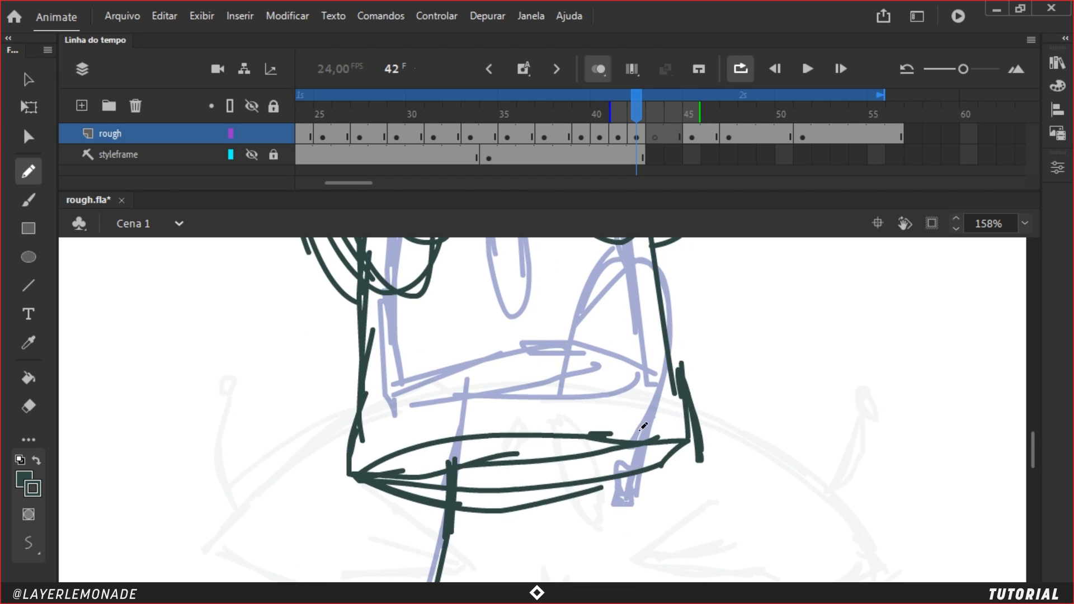
pyautogui.moveTo(609, 422)
pyautogui.mouseDown()
pyautogui.moveTo(595, 469)
pyautogui.moveTo(674, 374)
pyautogui.mouseUp()
pyautogui.moveTo(674, 456)
pyautogui.mouseDown()
pyautogui.moveTo(641, 551)
pyautogui.moveTo(622, 566)
pyautogui.mouseUp()
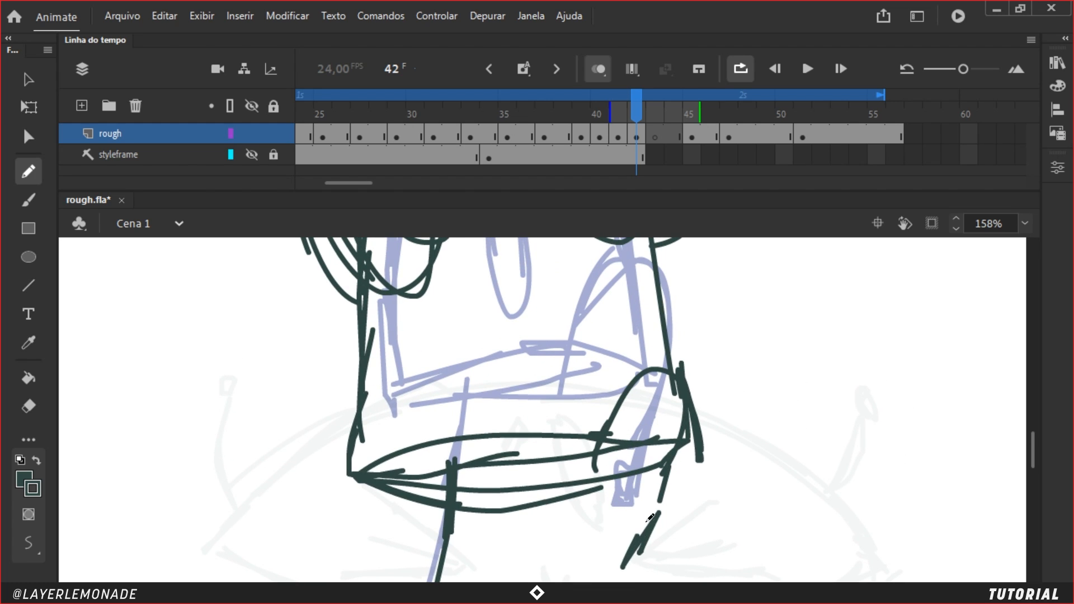
# Step: Rework the bent leg beneath the body on frame 42, undoing the stray strokes and redrawing its bend and lower part
pyautogui.moveTo(674, 510); pyautogui.dragTo(675, 395)
pyautogui.hotkey('ctrl', 'z')
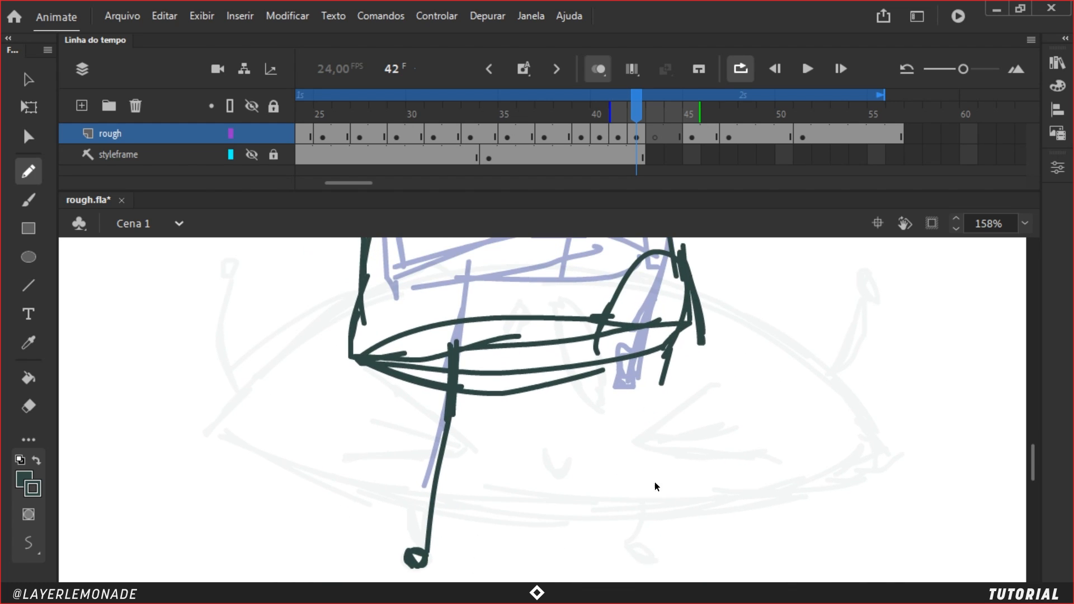
pyautogui.moveTo(641, 540); pyautogui.dragTo(643, 559)
pyautogui.hotkey('ctrl', 'z')
pyautogui.moveTo(611, 316); pyautogui.dragTo(668, 275)
pyautogui.moveTo(682, 297); pyautogui.dragTo(650, 428)
pyautogui.hotkey('ctrl', '-')
pyautogui.hotkey('ctrl', '-')
pyautogui.moveTo(565, 421); pyautogui.dragTo(577, 426)
# Step: Turn off onion skinning and scrub through frames 40 to 42 to check the falling motion
pyautogui.press(',')
pyautogui.press(',')
pyautogui.click(606, 78)
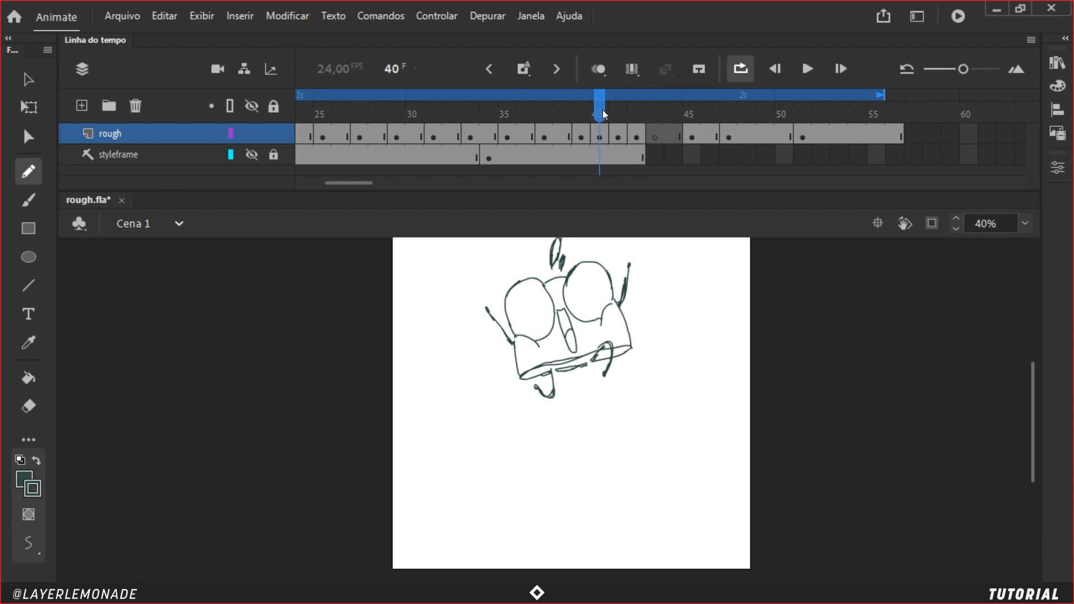
pyautogui.moveTo(602, 110)
pyautogui.mouseDown()
pyautogui.moveTo(643, 120)
pyautogui.moveTo(599, 120)
pyautogui.moveTo(629, 125)
pyautogui.moveTo(604, 128)
pyautogui.moveTo(634, 130)
pyautogui.mouseUp()
# Step: Lasso the body with its eyes and arms on frame 42, excluding the leaves and foot, and nudge it down slightly
pyautogui.click(637, 136)
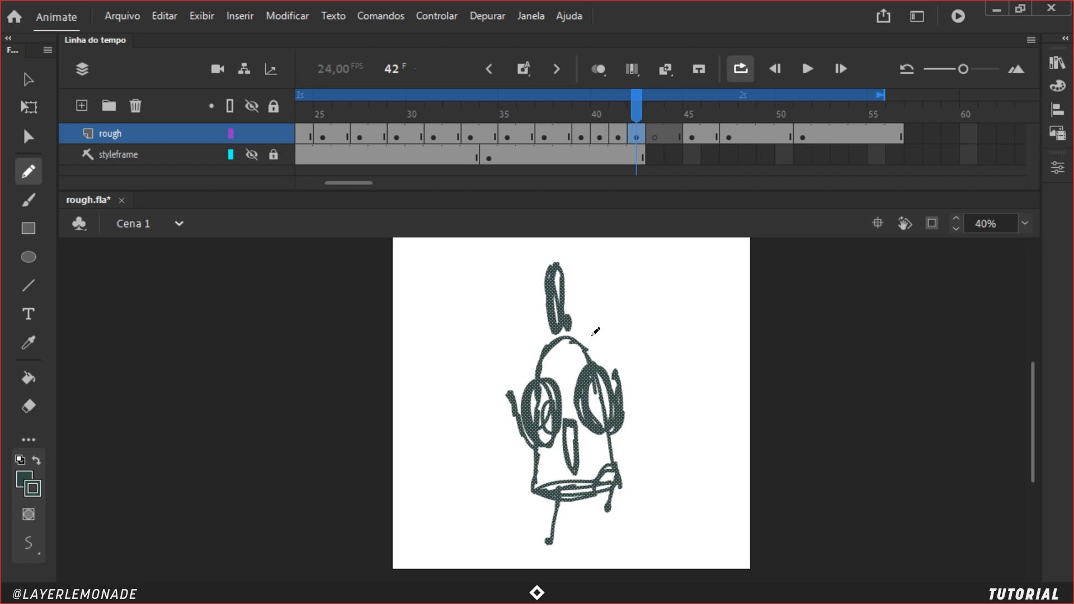
pyautogui.press('l')
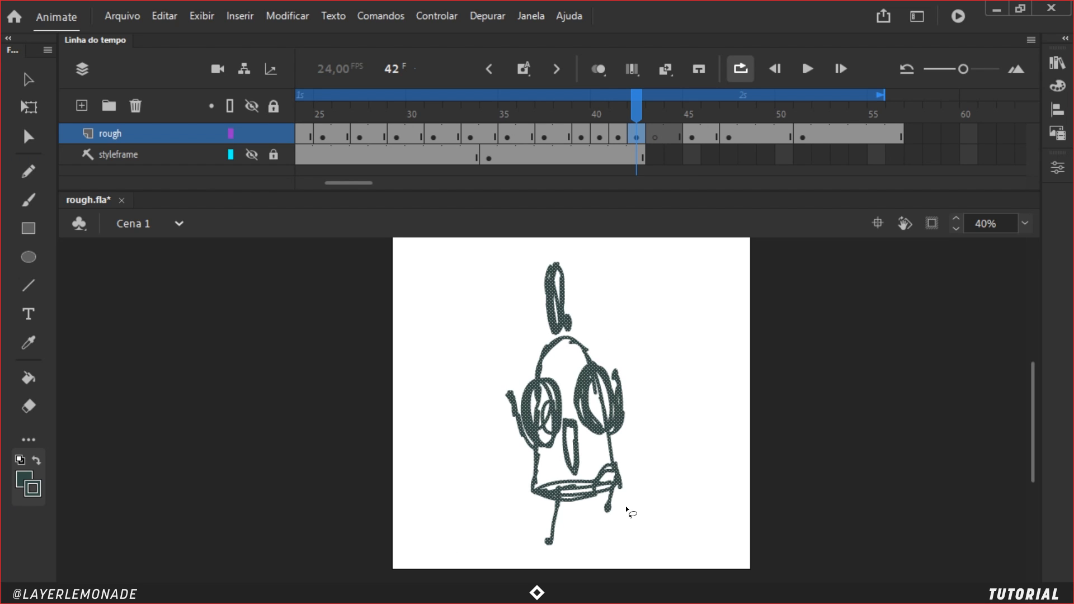
pyautogui.moveTo(626, 509); pyautogui.dragTo(617, 511)
pyautogui.moveTo(506, 488)
pyautogui.mouseDown()
pyautogui.moveTo(496, 372)
pyautogui.moveTo(524, 330)
pyautogui.moveTo(581, 338)
pyautogui.mouseUp()
pyautogui.hotkey('shift', 'Down')
pyautogui.hotkey('shift', 'Down')
pyautogui.hotkey('shift', 'Down')
pyautogui.hotkey('shift', 'Down')
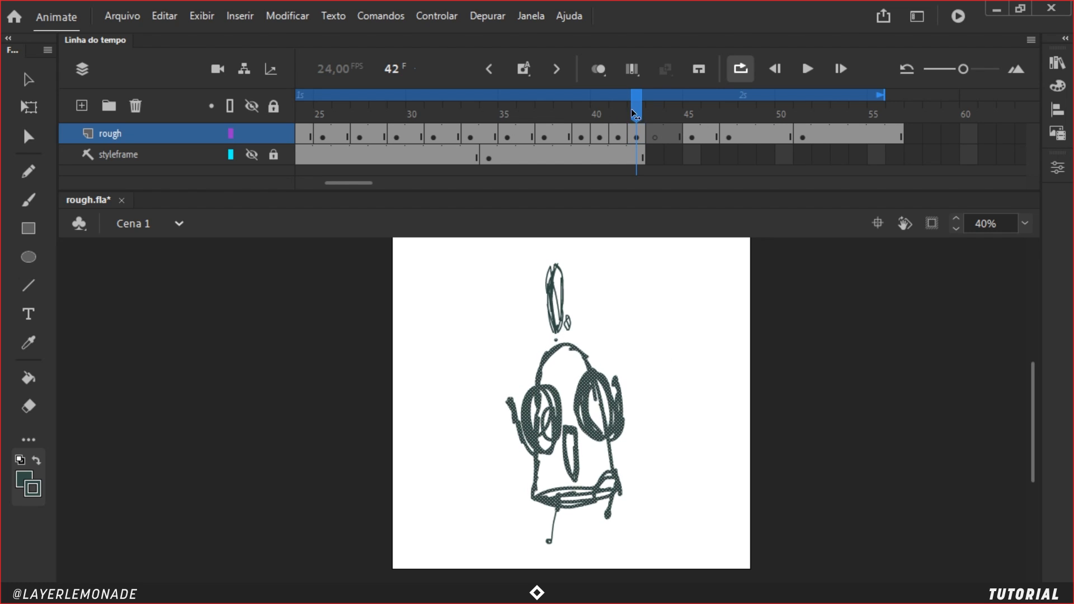
# Step: Sketch a wide, squashed dome for the body on frame 43 of the rough layer with onion skinning turned on
pyautogui.click(654, 144)
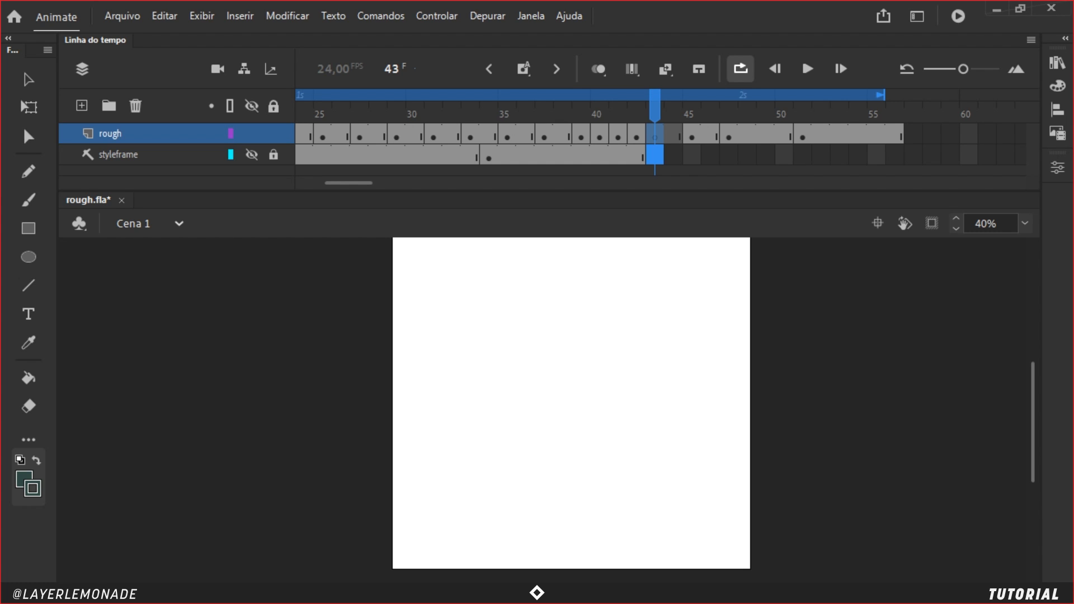
pyautogui.click(599, 69)
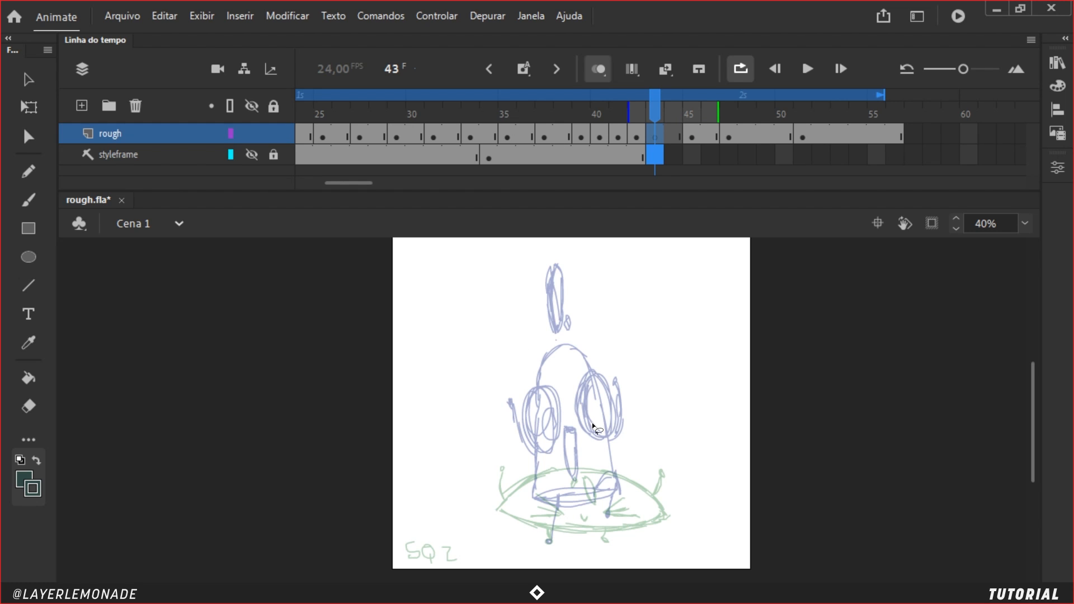
pyautogui.hotkey('shift', 'y')
pyautogui.moveTo(515, 502)
pyautogui.mouseDown()
pyautogui.moveTo(560, 444)
pyautogui.moveTo(619, 451)
pyautogui.moveTo(643, 469)
pyautogui.moveTo(652, 504)
pyautogui.moveTo(578, 452)
pyautogui.mouseUp()
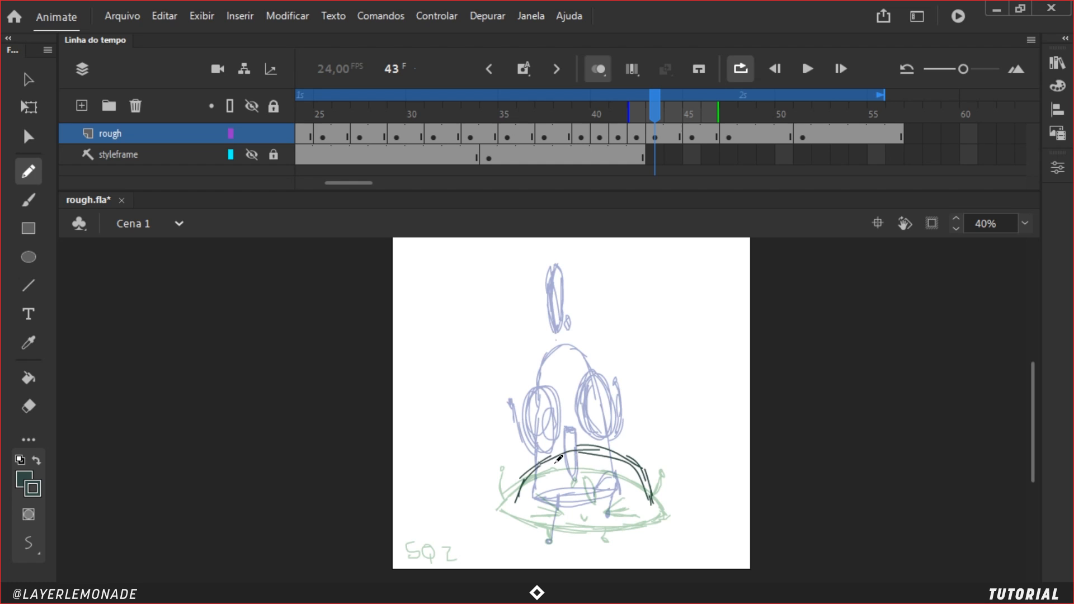
pyautogui.moveTo(527, 479)
pyautogui.mouseDown()
pyautogui.moveTo(534, 520)
pyautogui.moveTo(513, 501)
pyautogui.moveTo(588, 525)
pyautogui.moveTo(560, 519)
pyautogui.moveTo(648, 508)
pyautogui.moveTo(646, 485)
pyautogui.moveTo(638, 514)
pyautogui.mouseUp()
# Step: Draw the raised arms at both ends of the squashed body and the large and small leaves inside it on frame 43
pyautogui.moveTo(534, 515)
pyautogui.mouseDown()
pyautogui.moveTo(509, 493)
pyautogui.moveTo(523, 489)
pyautogui.moveTo(514, 452)
pyautogui.mouseUp()
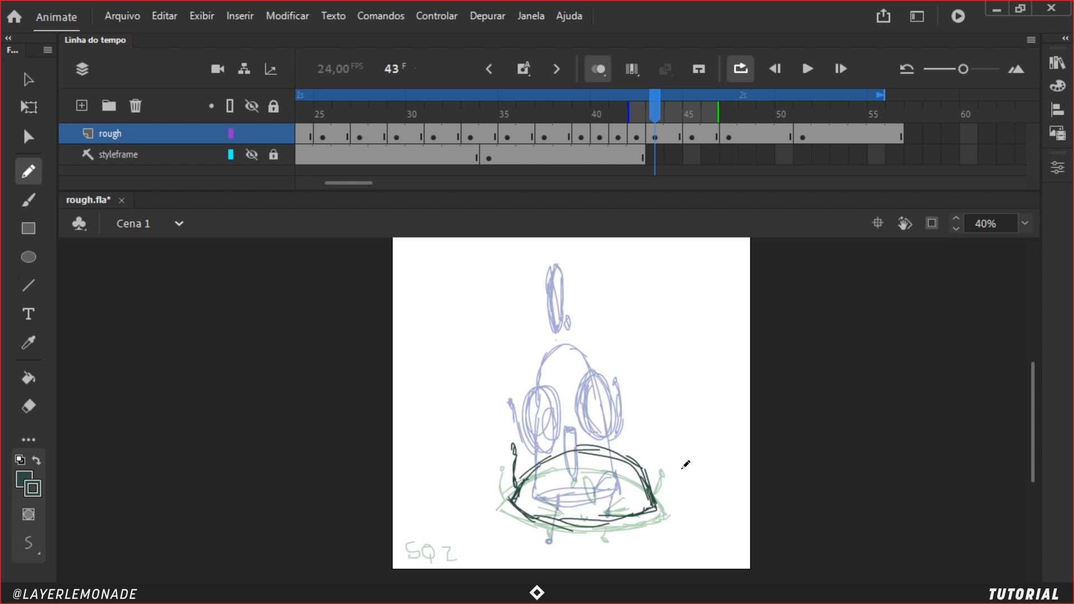
pyautogui.moveTo(652, 488); pyautogui.dragTo(668, 448)
pyautogui.moveTo(590, 456)
pyautogui.mouseDown()
pyautogui.moveTo(597, 492)
pyautogui.moveTo(589, 455)
pyautogui.moveTo(580, 477)
pyautogui.mouseUp()
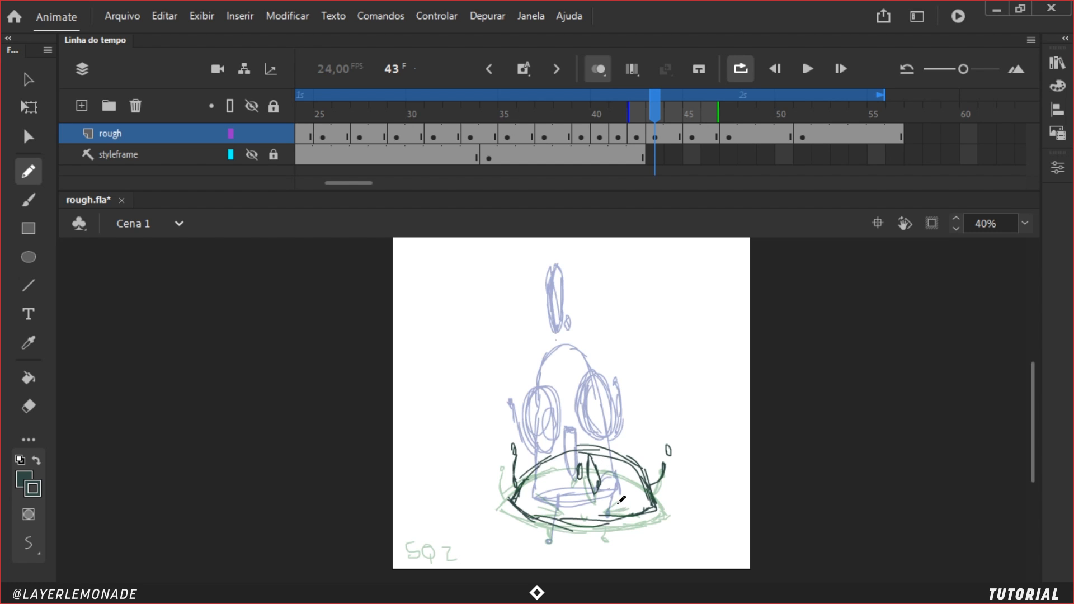
# Step: Draw the squinting eyes, a small mouth between them and two short legs with round feet on frame 43
pyautogui.scroll(3, 621, 500)
pyautogui.scroll(-3, 643, 439)
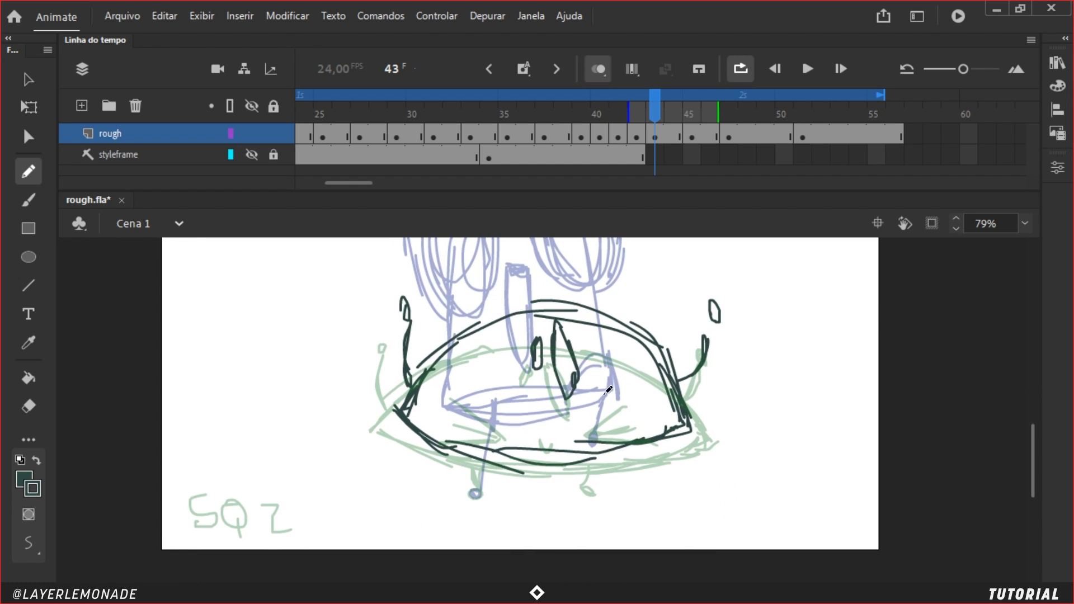
pyautogui.moveTo(608, 390)
pyautogui.mouseDown()
pyautogui.moveTo(649, 427)
pyautogui.moveTo(597, 404)
pyautogui.mouseUp()
pyautogui.moveTo(470, 378); pyautogui.dragTo(509, 432)
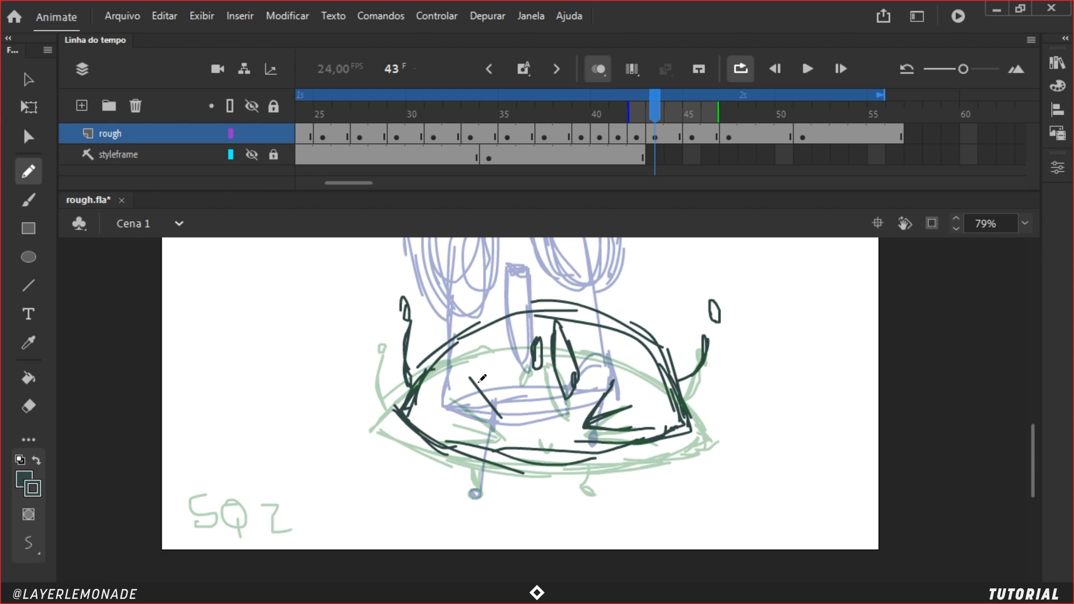
pyautogui.moveTo(434, 423); pyautogui.dragTo(506, 432)
pyautogui.moveTo(544, 432); pyautogui.dragTo(588, 492)
pyautogui.moveTo(480, 452); pyautogui.dragTo(474, 492)
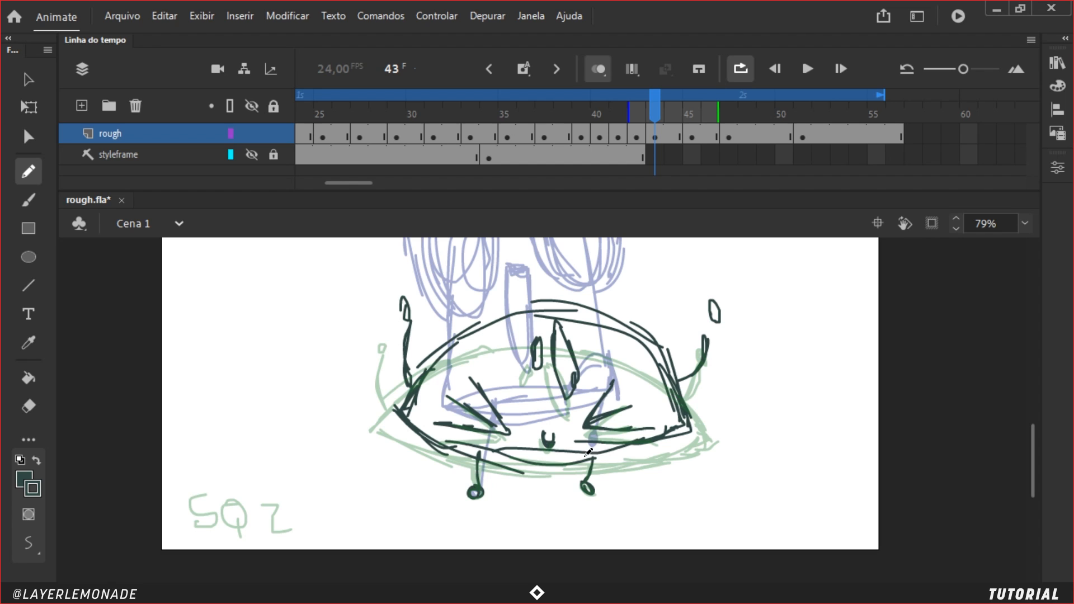
# Step: Scrub through and play back the rough animation to check the timing of the stretch, fall and squash
pyautogui.click(623, 133)
pyautogui.moveTo(623, 126); pyautogui.dragTo(711, 138)
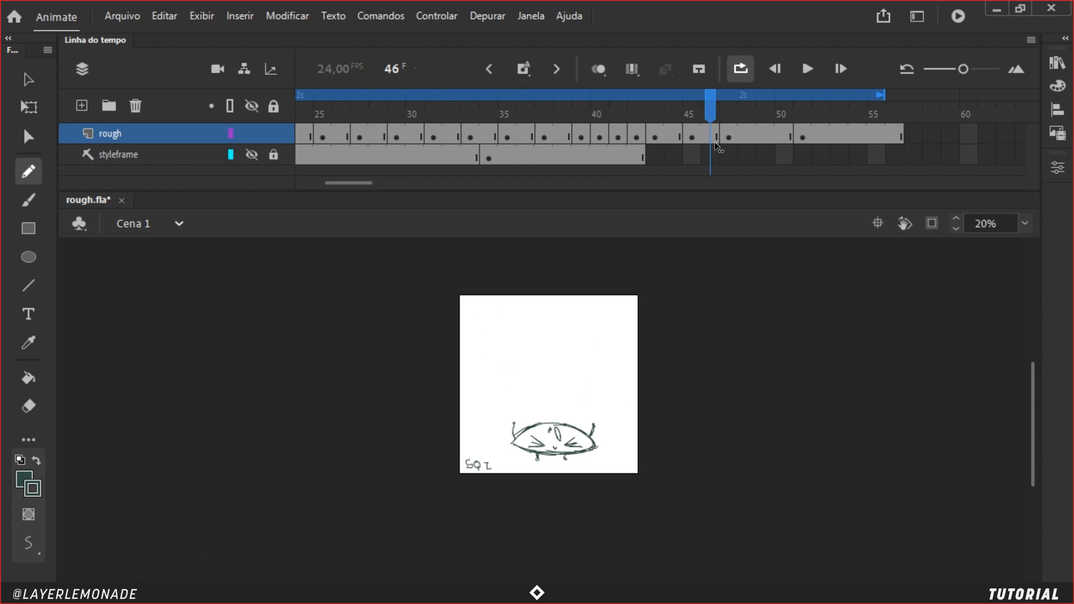
pyautogui.moveTo(714, 142); pyautogui.dragTo(405, 158)
pyautogui.click(808, 68)
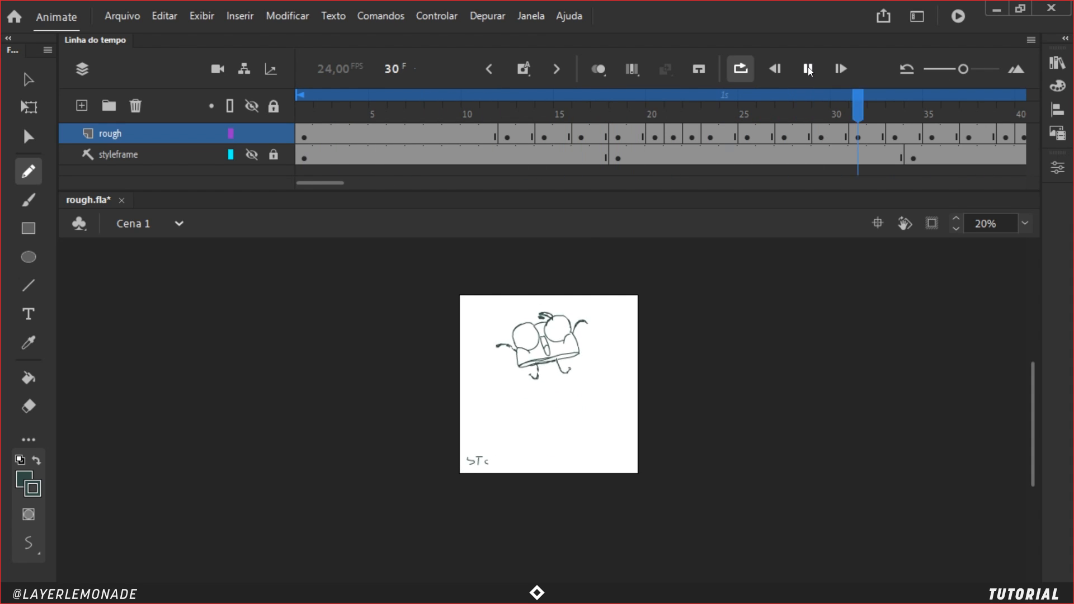
pyautogui.click(737, 137)
pyautogui.moveTo(737, 137)
pyautogui.mouseDown()
pyautogui.moveTo(781, 134)
pyautogui.moveTo(733, 140)
pyautogui.moveTo(777, 127)
pyautogui.moveTo(764, 110)
pyautogui.moveTo(801, 113)
pyautogui.mouseUp()
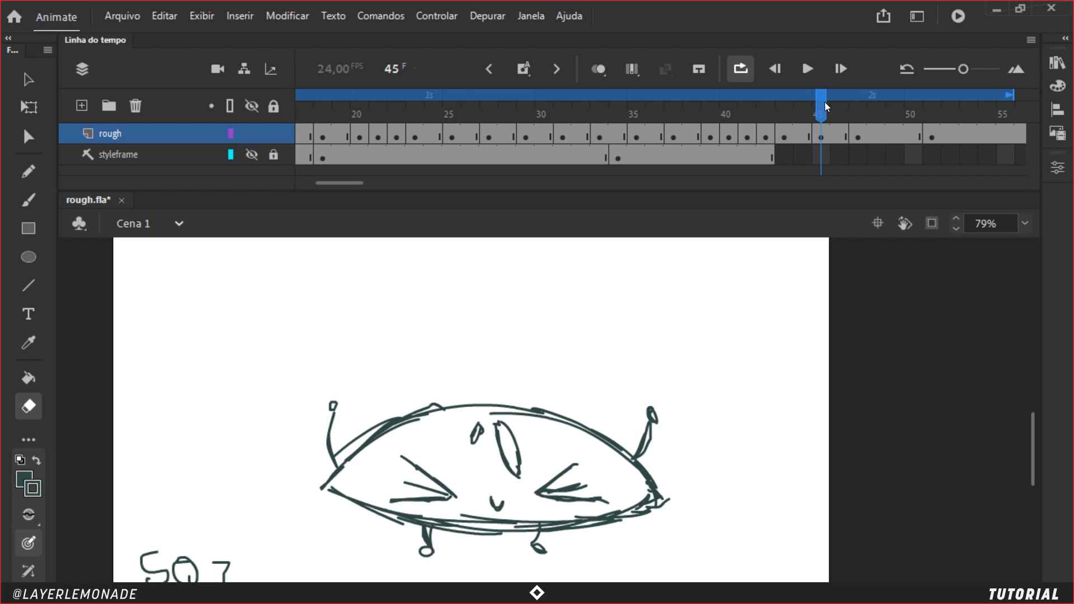
# Step: Clear the standing pose from frame 47 of the rough layer and turn on onion skinning
pyautogui.moveTo(825, 102)
pyautogui.mouseDown()
pyautogui.moveTo(887, 117)
pyautogui.moveTo(859, 112)
pyautogui.mouseUp()
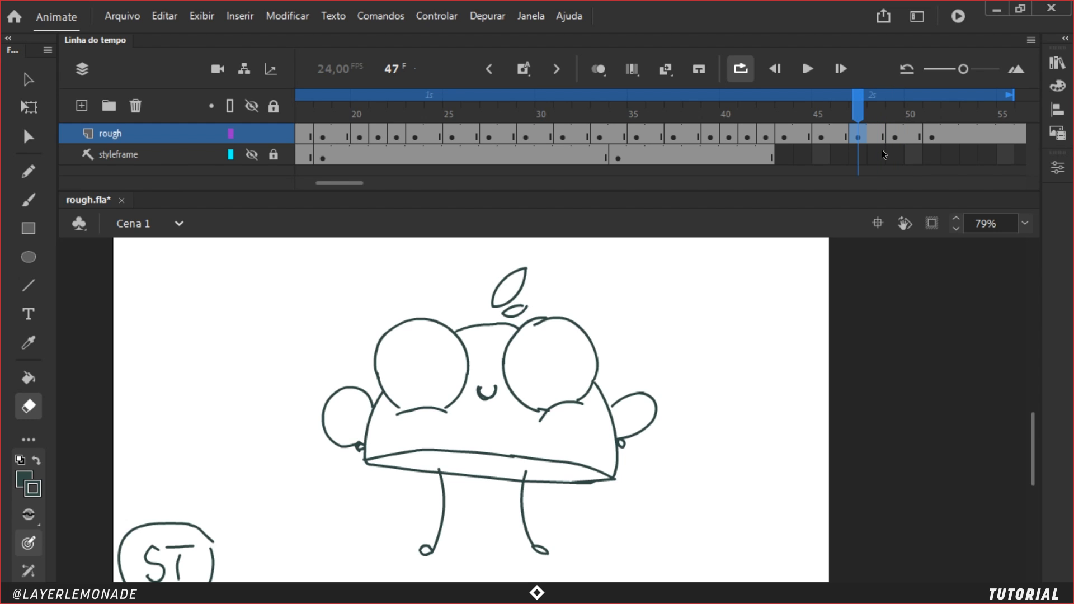
pyautogui.press('Delete')
pyautogui.click(599, 70)
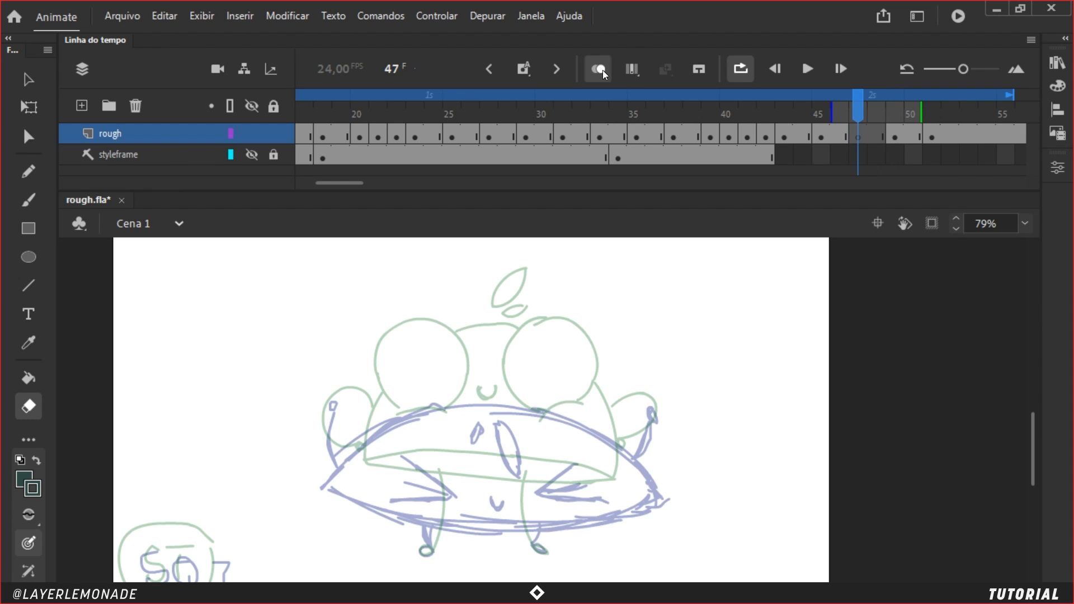
# Step: Sketch the squashed body outline on frame 47, slightly taller than the previous pose, with a curved base and arched top
pyautogui.hscroll(3, 262, 452)
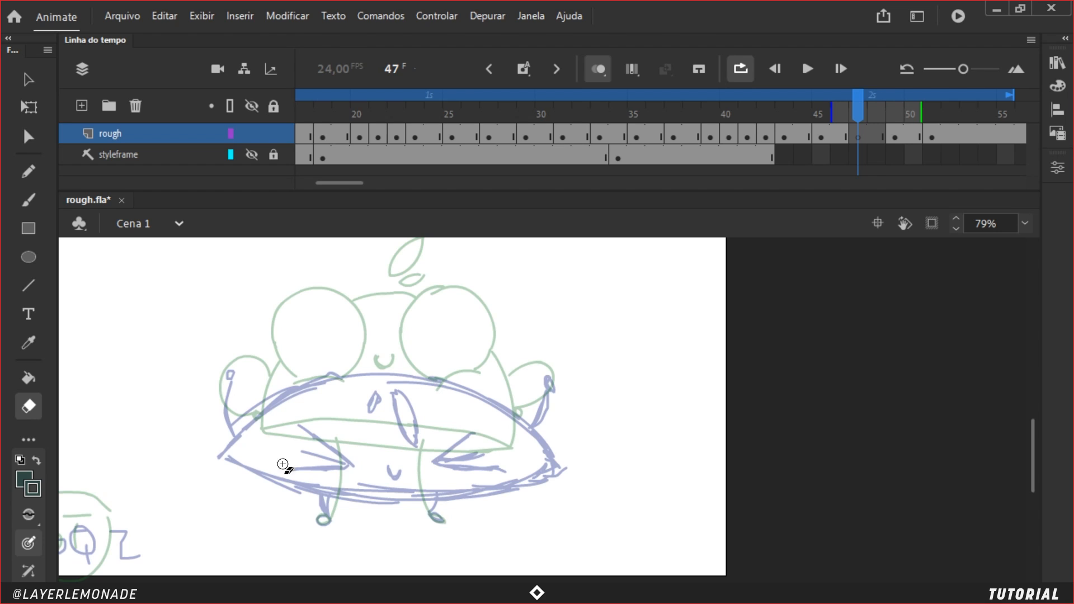
pyautogui.press('y')
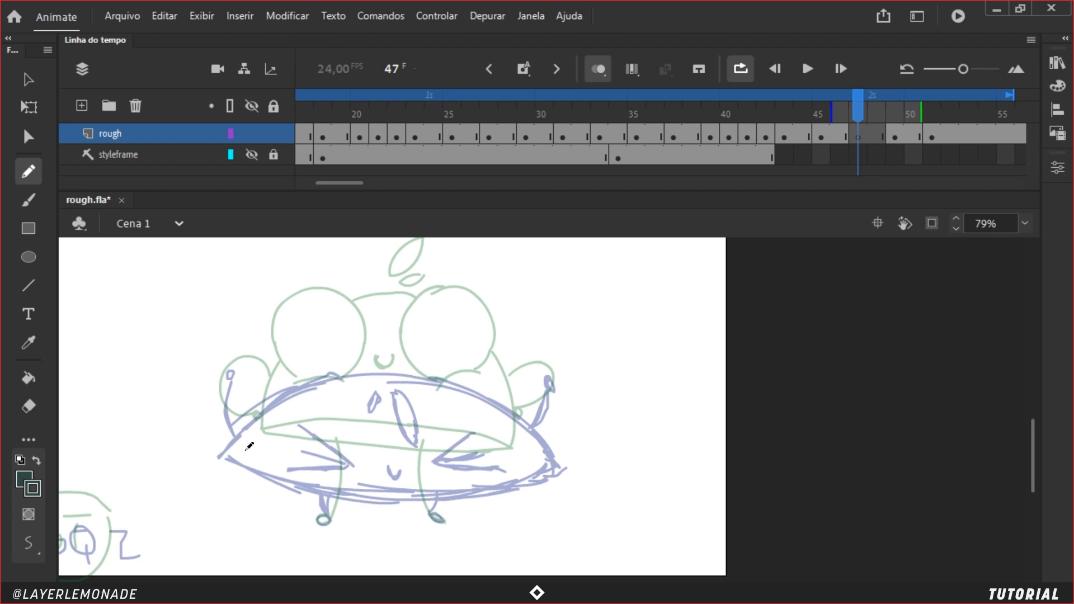
pyautogui.moveTo(228, 441)
pyautogui.mouseDown()
pyautogui.moveTo(311, 480)
pyautogui.moveTo(391, 487)
pyautogui.moveTo(465, 483)
pyautogui.moveTo(560, 457)
pyautogui.mouseUp()
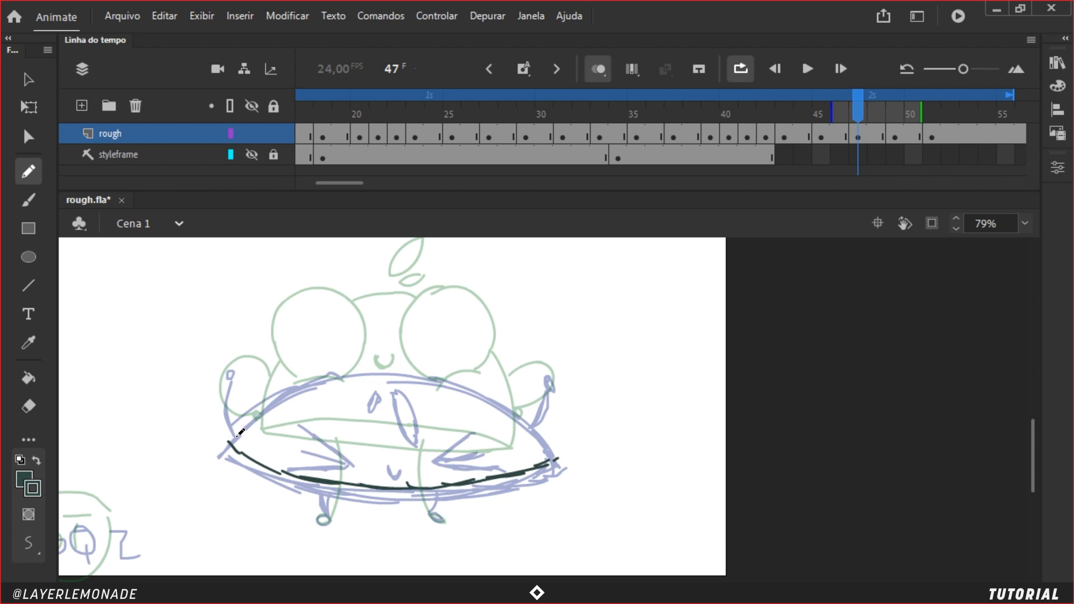
pyautogui.moveTo(238, 435)
pyautogui.mouseDown()
pyautogui.moveTo(383, 355)
pyautogui.moveTo(430, 361)
pyautogui.mouseUp()
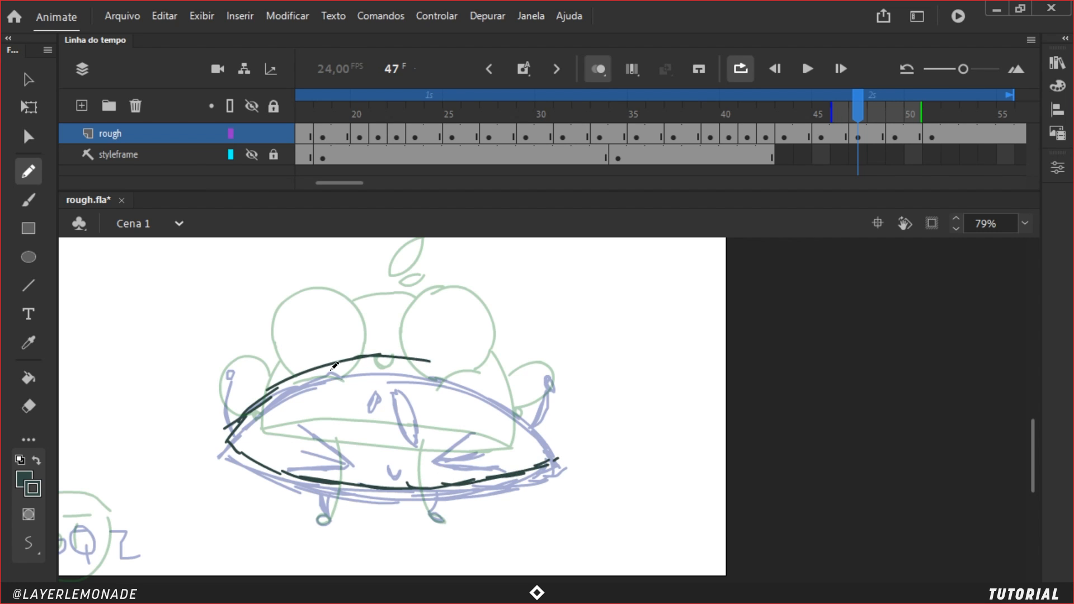
pyautogui.moveTo(311, 370)
pyautogui.mouseDown()
pyautogui.moveTo(428, 368)
pyautogui.moveTo(374, 364)
pyautogui.moveTo(464, 382)
pyautogui.moveTo(417, 362)
pyautogui.moveTo(500, 396)
pyautogui.moveTo(472, 377)
pyautogui.moveTo(557, 459)
pyautogui.mouseUp()
# Step: Draw the squinting eyes, the large and small leaves and the little mouth inside the body on frame 47
pyautogui.moveTo(464, 426)
pyautogui.mouseDown()
pyautogui.moveTo(495, 468)
pyautogui.moveTo(446, 454)
pyautogui.mouseUp()
pyautogui.moveTo(395, 376)
pyautogui.mouseDown()
pyautogui.moveTo(423, 432)
pyautogui.moveTo(395, 378)
pyautogui.moveTo(416, 420)
pyautogui.moveTo(374, 390)
pyautogui.moveTo(386, 403)
pyautogui.moveTo(395, 378)
pyautogui.moveTo(418, 418)
pyautogui.mouseUp()
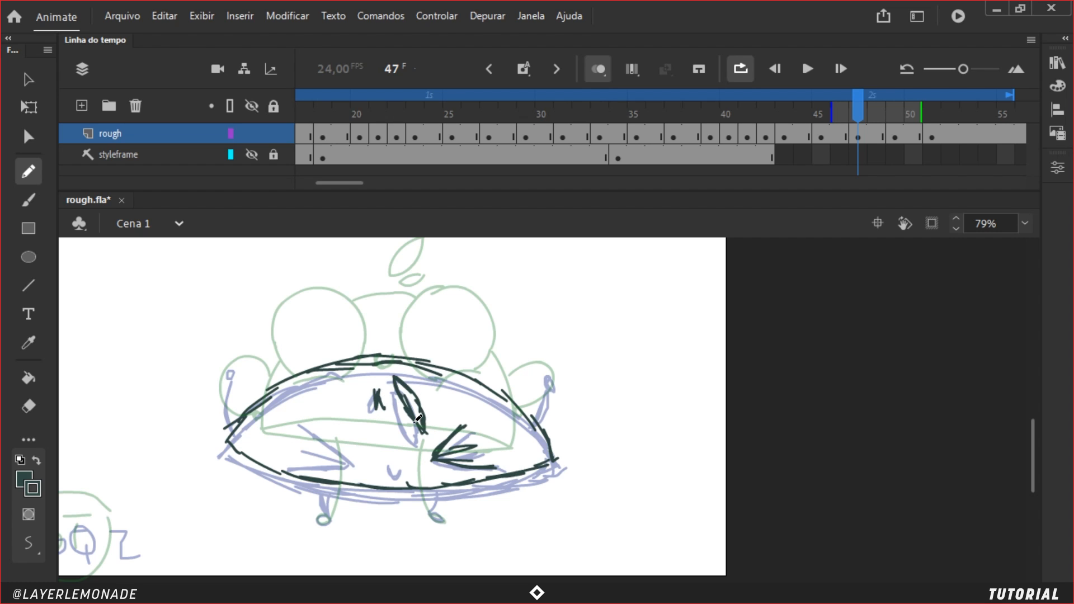
pyautogui.moveTo(307, 418); pyautogui.dragTo(350, 458)
pyautogui.moveTo(279, 454)
pyautogui.mouseDown()
pyautogui.moveTo(346, 458)
pyautogui.moveTo(324, 448)
pyautogui.moveTo(403, 464)
pyautogui.mouseUp()
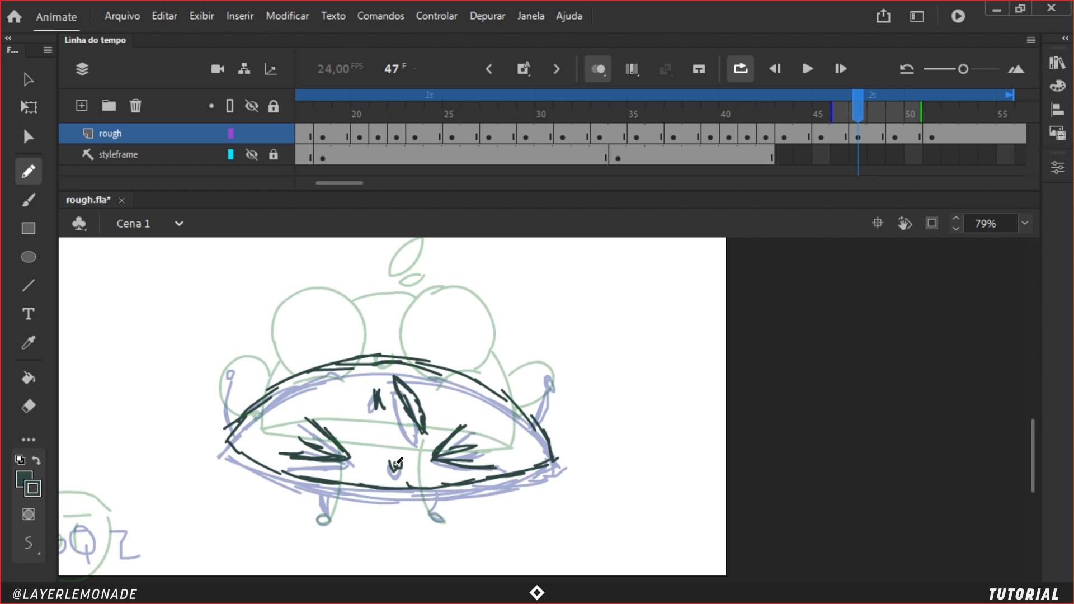
# Step: Draw the two raised arms with round hands and the short legs with round feet on frame 47
pyautogui.moveTo(550, 440); pyautogui.dragTo(575, 392)
pyautogui.moveTo(229, 434); pyautogui.dragTo(214, 376)
pyautogui.moveTo(210, 374); pyautogui.dragTo(217, 386)
pyautogui.moveTo(325, 512); pyautogui.dragTo(329, 513)
pyautogui.moveTo(434, 513); pyautogui.dragTo(441, 519)
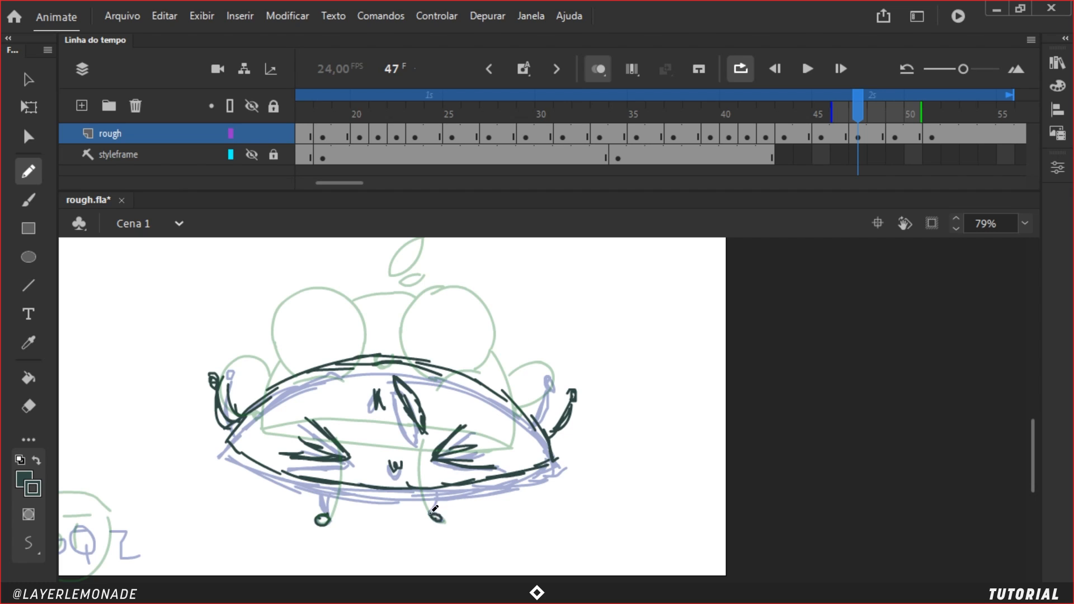
pyautogui.moveTo(328, 482); pyautogui.dragTo(325, 512)
pyautogui.moveTo(433, 485); pyautogui.dragTo(430, 504)
# Step: Check frame 47 without onion skinning, and redraw its body outline and the arm on the right slightly further in
pyautogui.click(597, 67)
pyautogui.moveTo(852, 105)
pyautogui.mouseDown()
pyautogui.moveTo(854, 116)
pyautogui.moveTo(842, 110)
pyautogui.moveTo(860, 118)
pyautogui.moveTo(841, 112)
pyautogui.moveTo(875, 113)
pyautogui.moveTo(836, 103)
pyautogui.moveTo(862, 132)
pyautogui.mouseUp()
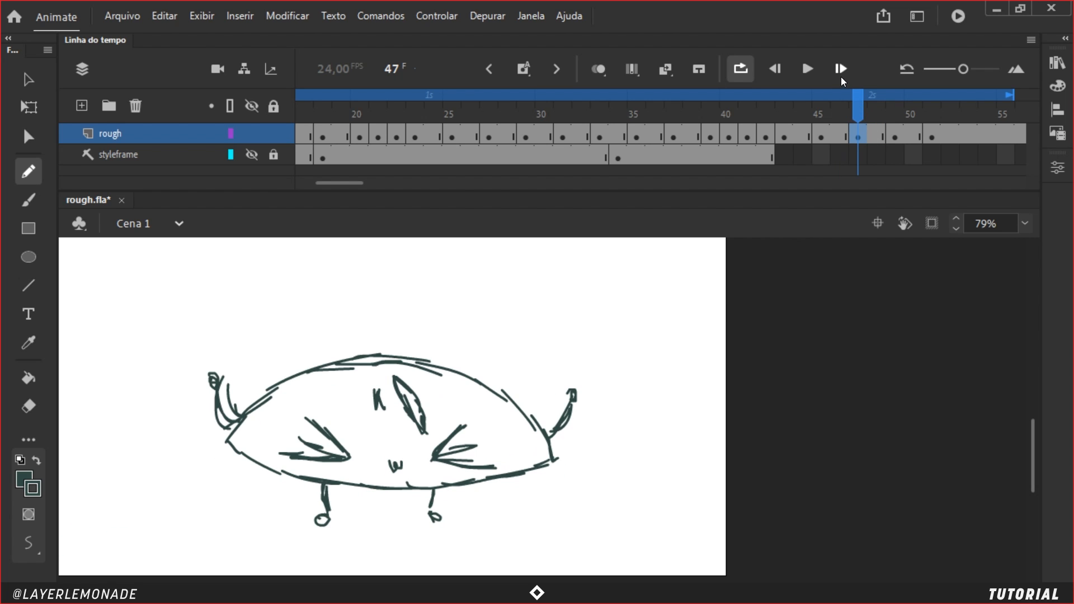
pyautogui.click(598, 72)
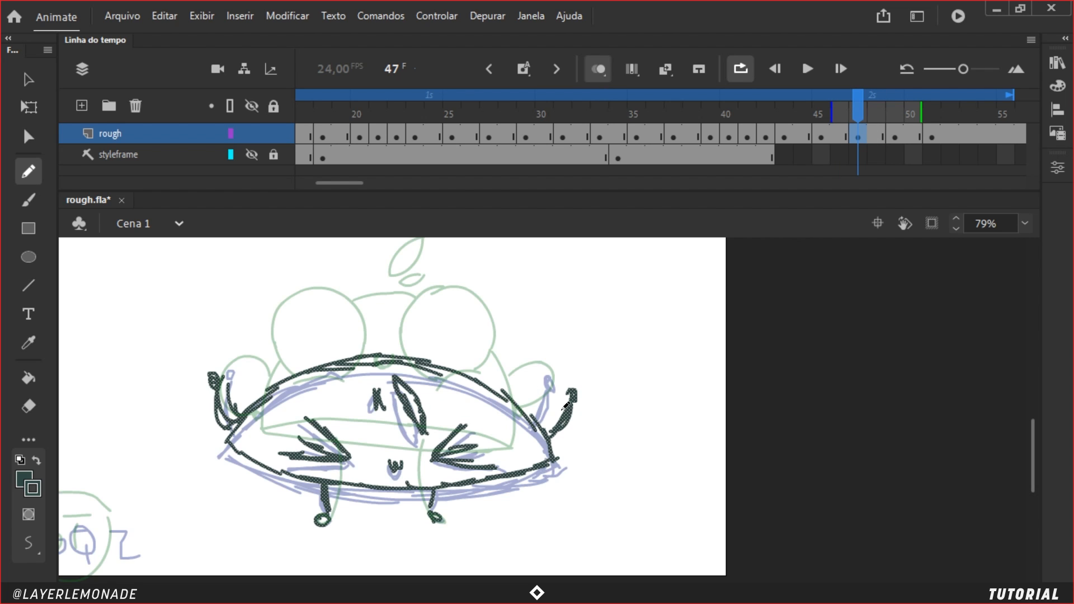
pyautogui.moveTo(534, 417)
pyautogui.mouseDown()
pyautogui.moveTo(551, 387)
pyautogui.moveTo(544, 370)
pyautogui.mouseUp()
pyautogui.moveTo(235, 423)
pyautogui.mouseDown()
pyautogui.moveTo(252, 461)
pyautogui.moveTo(335, 484)
pyautogui.moveTo(415, 493)
pyautogui.moveTo(544, 463)
pyautogui.mouseUp()
pyautogui.moveTo(520, 412); pyautogui.dragTo(545, 463)
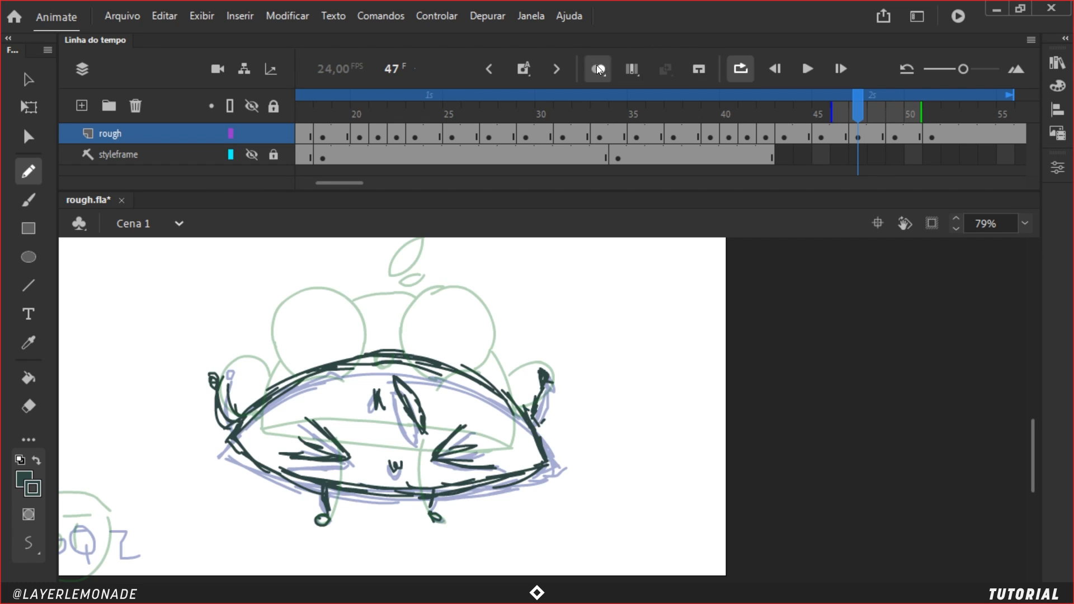
# Step: Sketch the body outline on the empty frame 49, narrower and higher than on frame 47, with onion skinning on
pyautogui.click(598, 68)
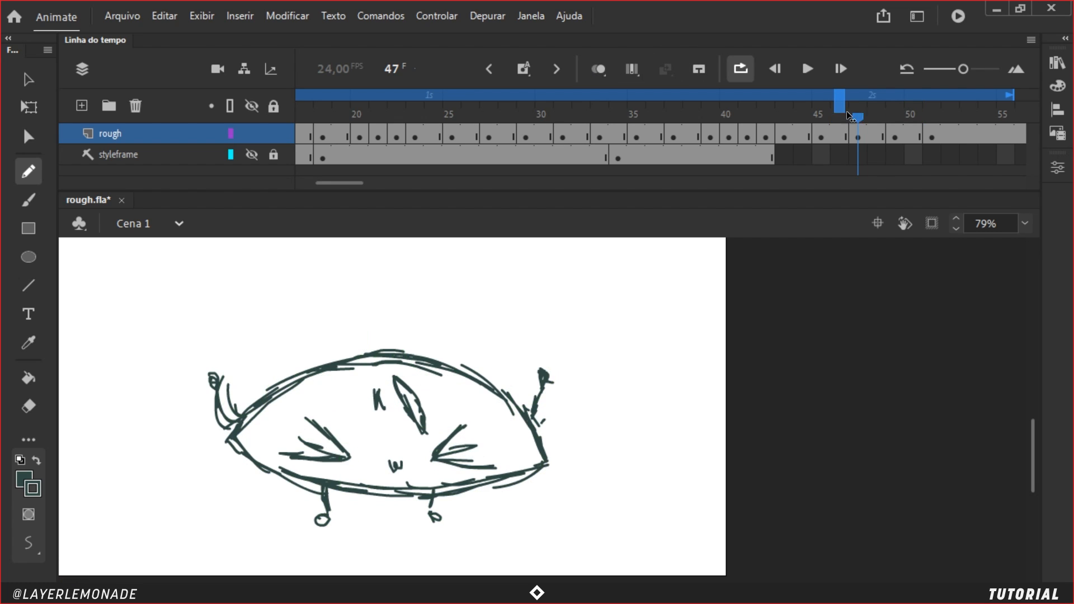
pyautogui.moveTo(850, 116)
pyautogui.mouseDown()
pyautogui.moveTo(857, 109)
pyautogui.moveTo(829, 106)
pyautogui.moveTo(866, 120)
pyautogui.moveTo(877, 100)
pyautogui.moveTo(905, 163)
pyautogui.mouseUp()
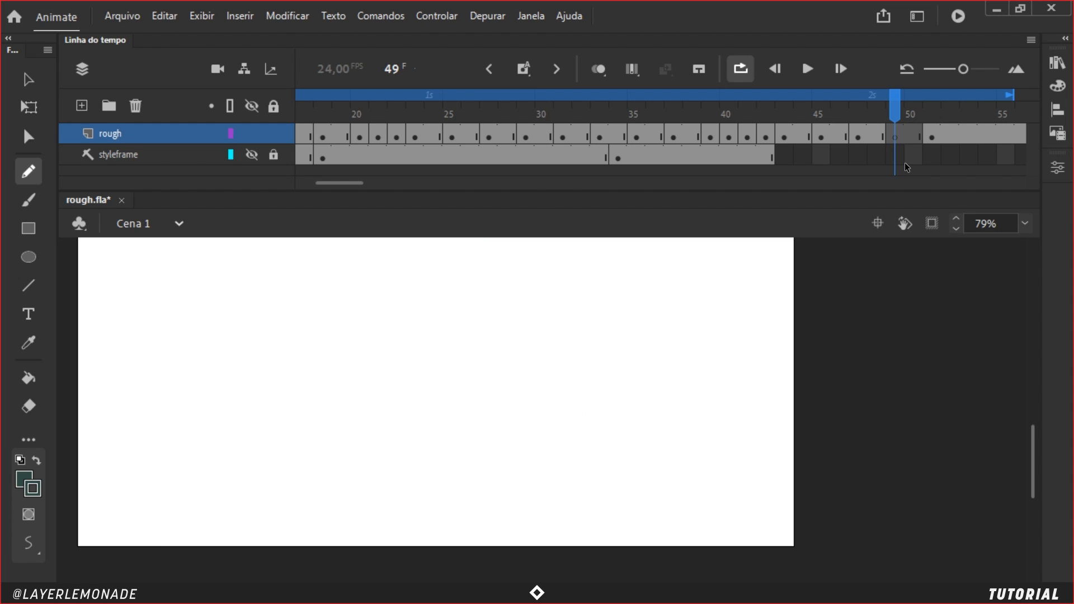
pyautogui.click(598, 69)
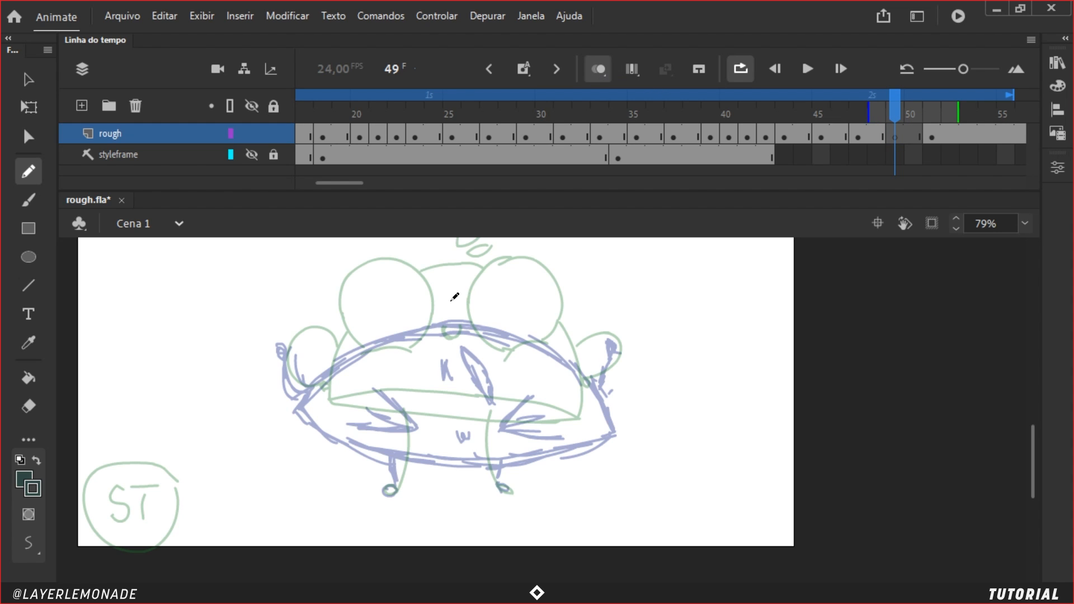
pyautogui.moveTo(445, 301)
pyautogui.mouseDown()
pyautogui.moveTo(480, 300)
pyautogui.moveTo(563, 337)
pyautogui.moveTo(599, 409)
pyautogui.mouseUp()
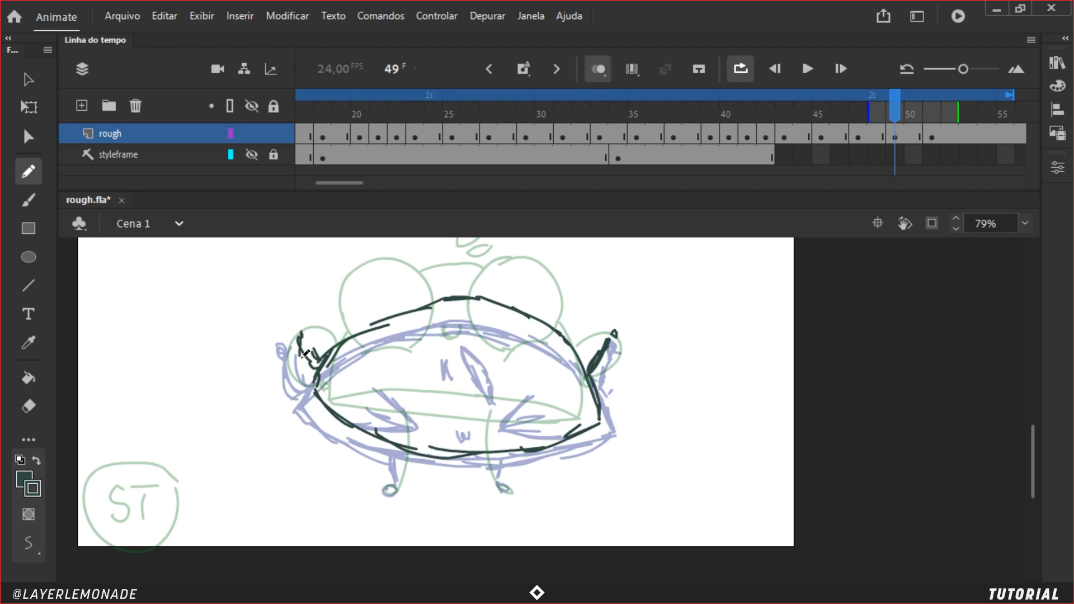
# Step: Draw the raised arm on the left and two short legs with round feet on frame 49
pyautogui.moveTo(317, 367); pyautogui.dragTo(300, 324)
pyautogui.moveTo(391, 485); pyautogui.dragTo(390, 485)
pyautogui.moveTo(503, 485); pyautogui.dragTo(504, 484)
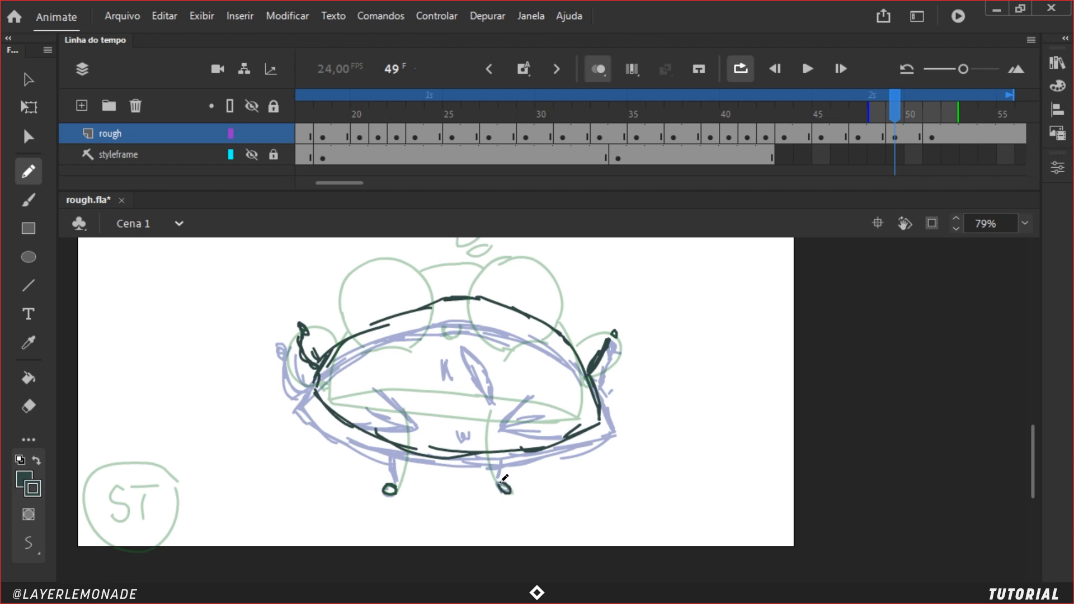
pyautogui.moveTo(400, 451); pyautogui.dragTo(393, 485)
pyautogui.moveTo(496, 454); pyautogui.dragTo(496, 476)
# Step: Draw the squinting eyes, the small mouth and the large and small leaves on frame 49
pyautogui.moveTo(536, 373)
pyautogui.mouseDown()
pyautogui.moveTo(510, 409)
pyautogui.moveTo(563, 424)
pyautogui.moveTo(545, 397)
pyautogui.mouseUp()
pyautogui.moveTo(384, 366)
pyautogui.mouseDown()
pyautogui.moveTo(419, 409)
pyautogui.moveTo(354, 414)
pyautogui.mouseUp()
pyautogui.moveTo(417, 412)
pyautogui.mouseDown()
pyautogui.moveTo(369, 418)
pyautogui.moveTo(386, 390)
pyautogui.mouseUp()
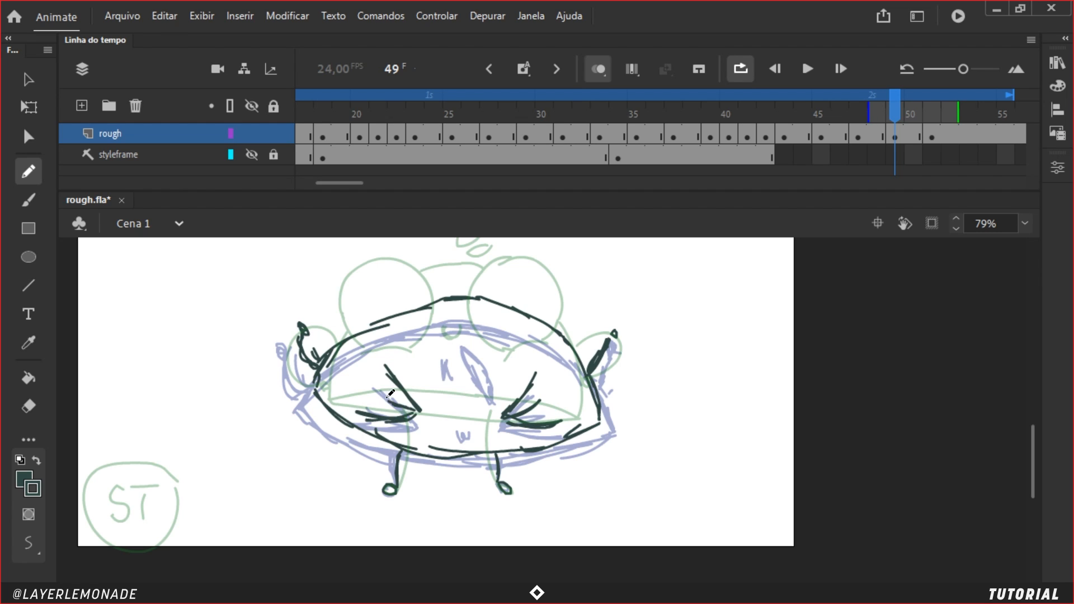
pyautogui.moveTo(458, 432); pyautogui.dragTo(473, 432)
pyautogui.moveTo(468, 321)
pyautogui.mouseDown()
pyautogui.moveTo(488, 361)
pyautogui.moveTo(482, 372)
pyautogui.mouseUp()
pyautogui.moveTo(461, 329)
pyautogui.mouseDown()
pyautogui.moveTo(465, 319)
pyautogui.moveTo(476, 324)
pyautogui.mouseUp()
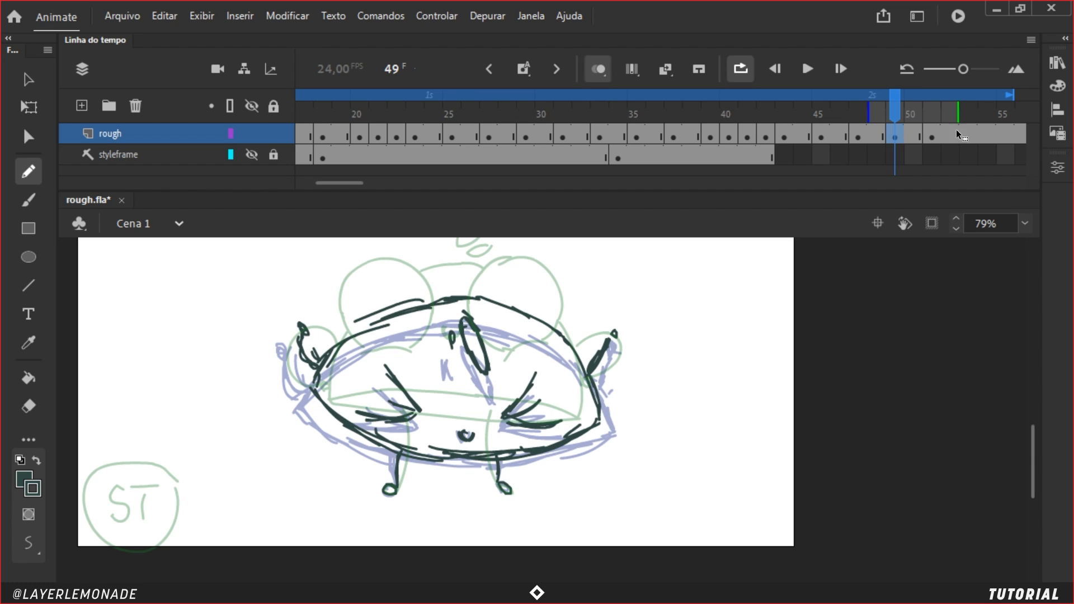
# Step: Extend the hold of frame 49 through frame 52 and insert an empty keyframe at frame 51 on the rough layer
pyautogui.moveTo(957, 135); pyautogui.dragTo(965, 134)
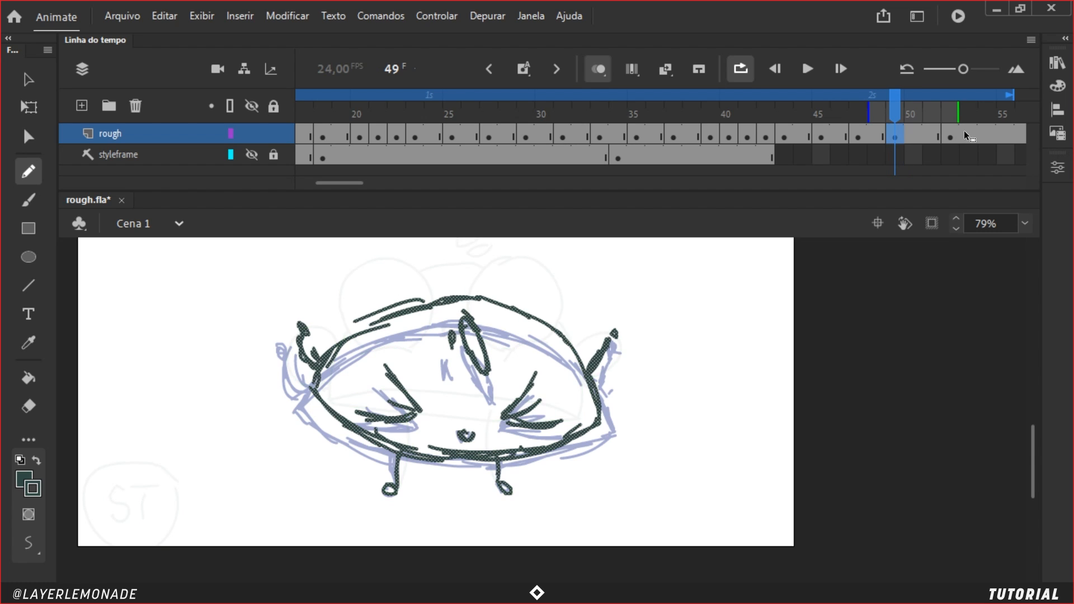
pyautogui.click(936, 113)
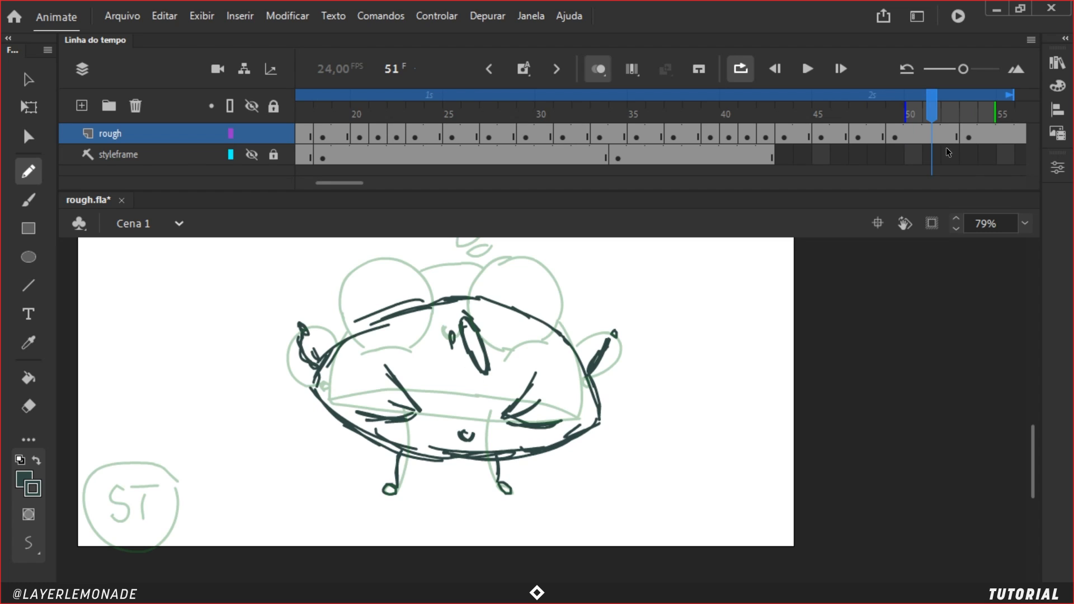
pyautogui.click(933, 134)
pyautogui.press('Delete')
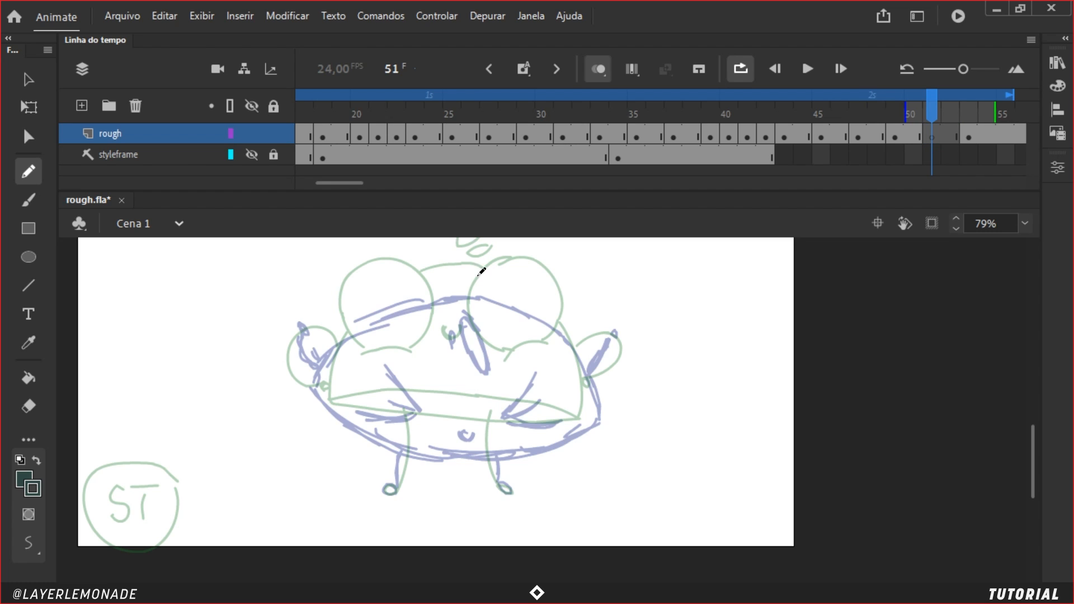
# Step: Sketch the dome-shaped body outline with its flat curved base on frame 51, between the two onion-skinned poses
pyautogui.moveTo(470, 270)
pyautogui.mouseDown()
pyautogui.moveTo(534, 304)
pyautogui.moveTo(579, 374)
pyautogui.moveTo(573, 430)
pyautogui.mouseUp()
pyautogui.hotkey('ctrl', 'z')
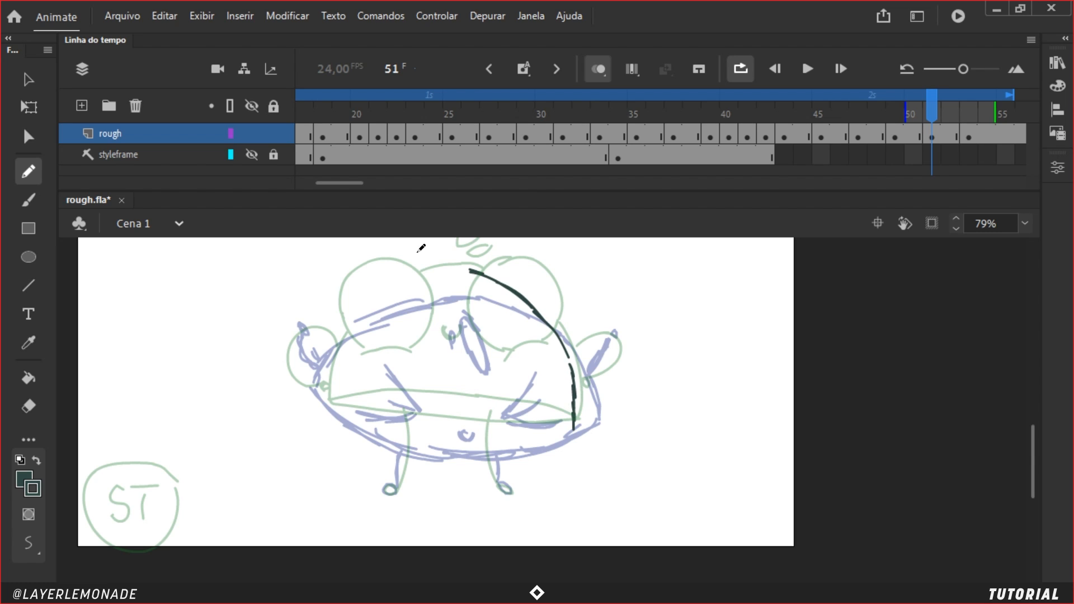
pyautogui.moveTo(468, 269); pyautogui.dragTo(405, 286)
pyautogui.moveTo(405, 292)
pyautogui.mouseDown()
pyautogui.moveTo(345, 351)
pyautogui.moveTo(334, 410)
pyautogui.mouseUp()
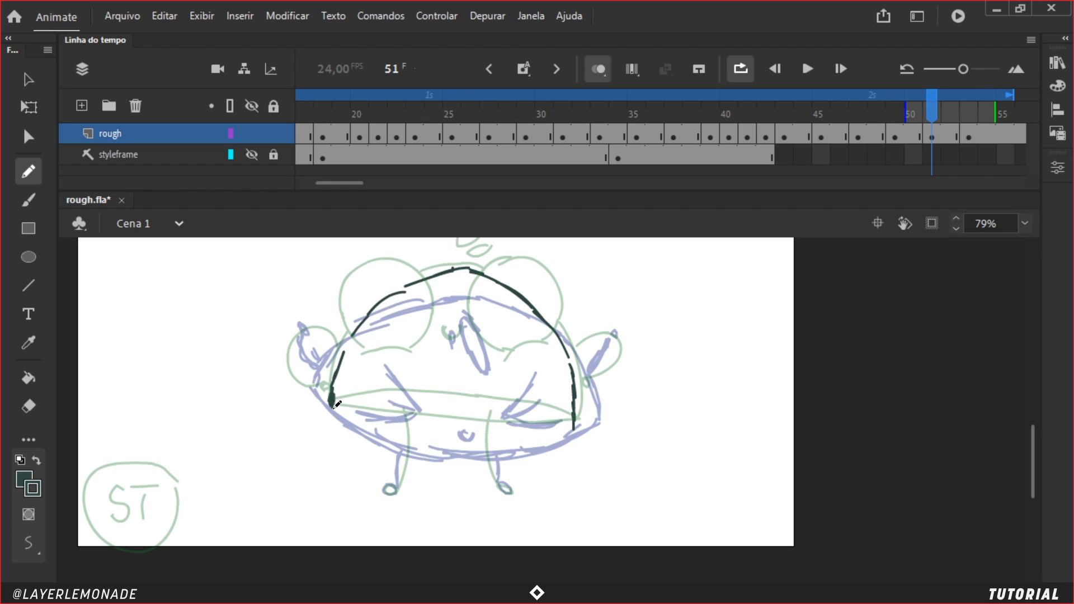
pyautogui.moveTo(345, 353)
pyautogui.mouseDown()
pyautogui.moveTo(336, 398)
pyautogui.moveTo(573, 425)
pyautogui.mouseUp()
pyautogui.moveTo(345, 402)
pyautogui.mouseDown()
pyautogui.moveTo(406, 422)
pyautogui.moveTo(554, 437)
pyautogui.moveTo(570, 427)
pyautogui.mouseUp()
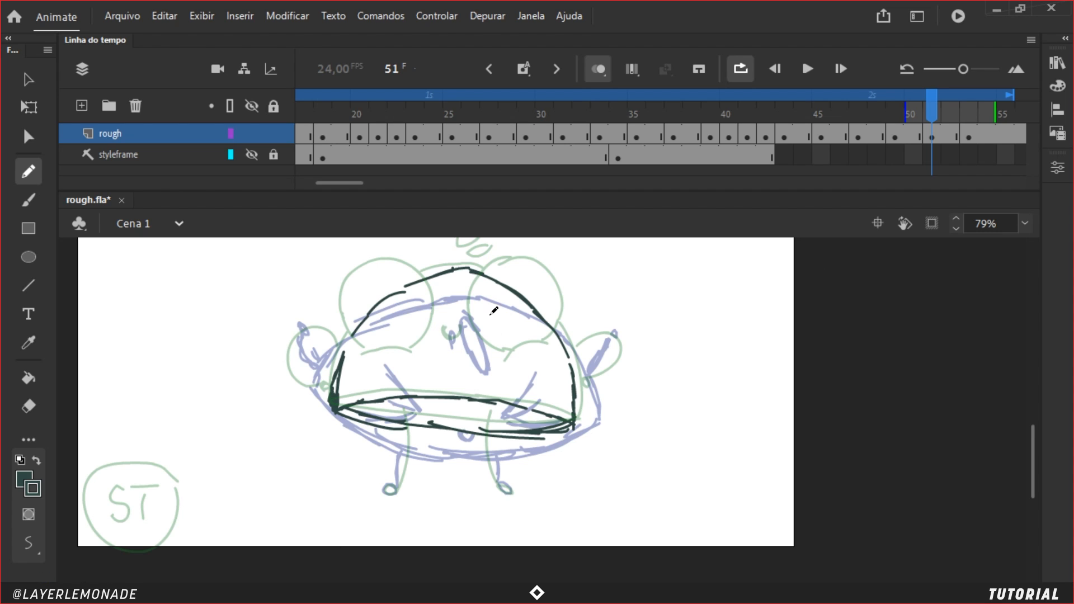
# Step: Free-transform the frame 51 body outline, widening it symmetrically and lowering its top slightly with the pivot on the base
pyautogui.moveTo(289, 258)
pyautogui.mouseDown()
pyautogui.moveTo(514, 287)
pyautogui.moveTo(642, 477)
pyautogui.mouseUp()
pyautogui.hotkey('ctrl', 'z')
pyautogui.press('q')
pyautogui.moveTo(271, 245)
pyautogui.mouseDown()
pyautogui.moveTo(323, 249)
pyautogui.moveTo(674, 512)
pyautogui.mouseUp()
pyautogui.moveTo(576, 353); pyautogui.dragTo(591, 353)
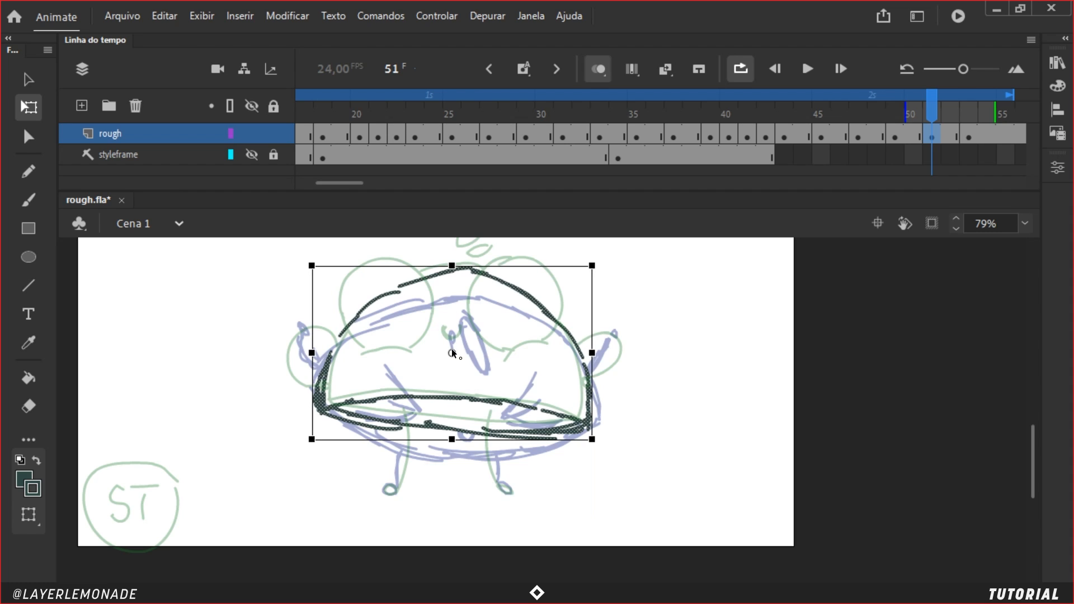
pyautogui.moveTo(452, 353); pyautogui.dragTo(452, 438)
pyautogui.moveTo(452, 266); pyautogui.dragTo(452, 268)
pyautogui.press('Escape')
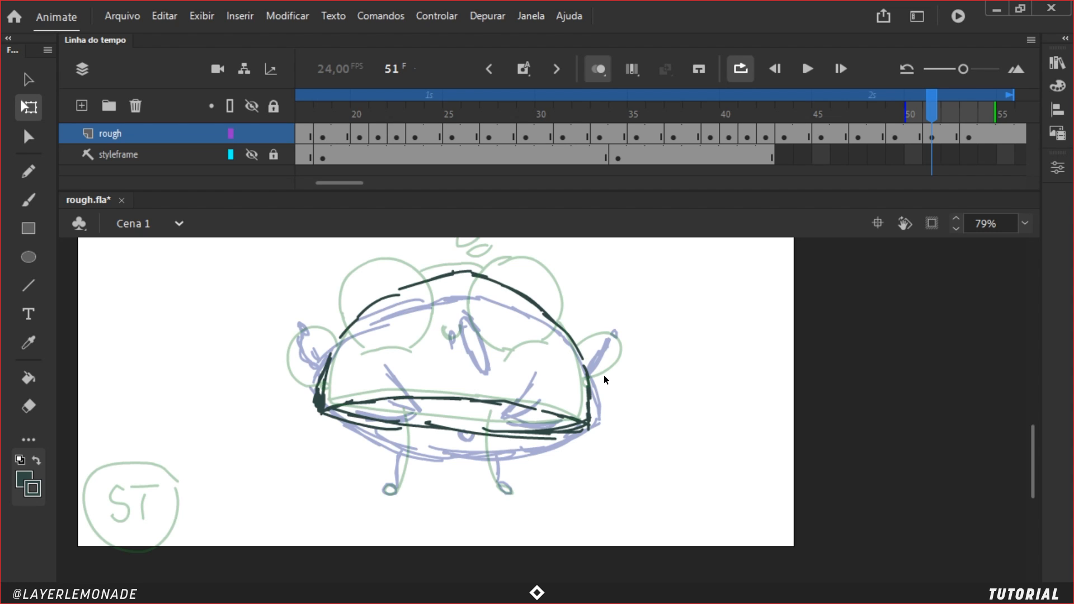
# Step: Draw the two large round eyes, the small mouth and the drooping arm on the right on frame 51
pyautogui.press('y')
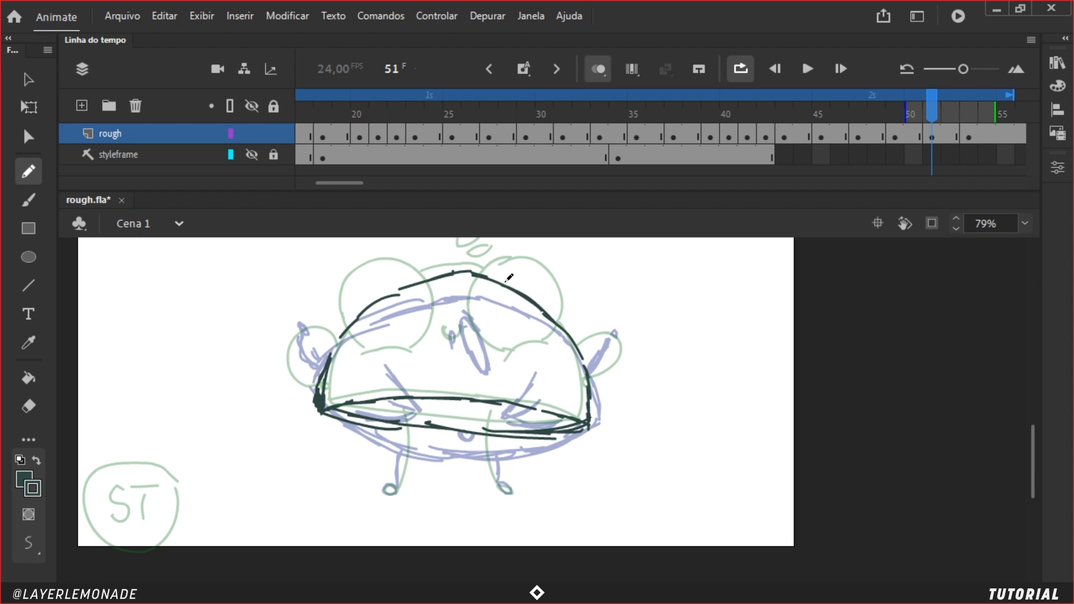
pyautogui.moveTo(556, 343)
pyautogui.mouseDown()
pyautogui.moveTo(504, 269)
pyautogui.moveTo(480, 298)
pyautogui.moveTo(480, 343)
pyautogui.moveTo(562, 346)
pyautogui.mouseUp()
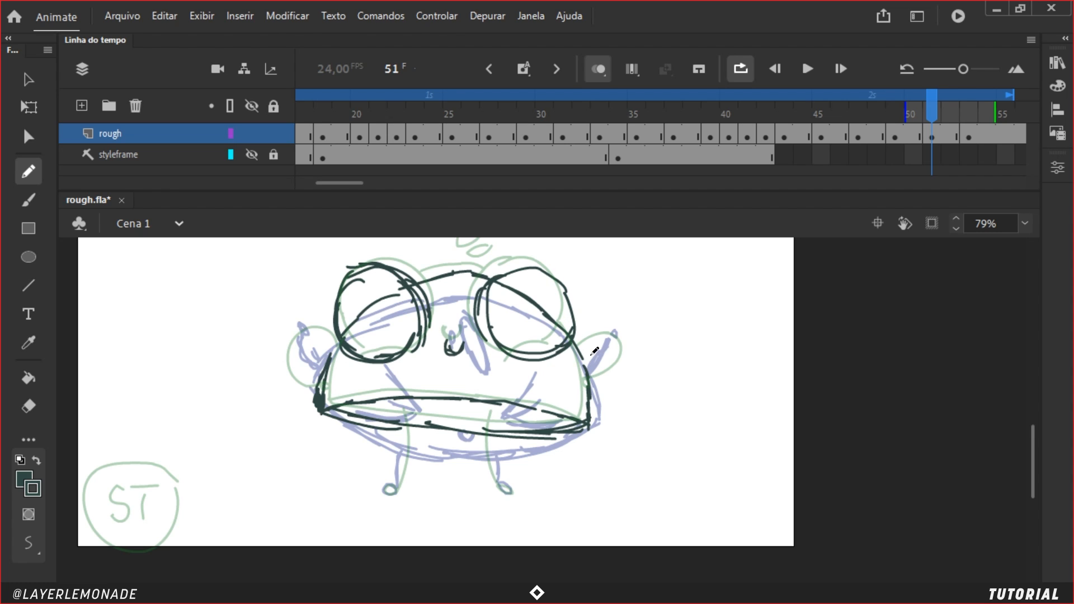
pyautogui.moveTo(582, 356)
pyautogui.mouseDown()
pyautogui.moveTo(611, 334)
pyautogui.moveTo(613, 386)
pyautogui.moveTo(624, 350)
pyautogui.mouseUp()
pyautogui.hotkey('ctrl', 'z')
pyautogui.moveTo(624, 352); pyautogui.dragTo(615, 384)
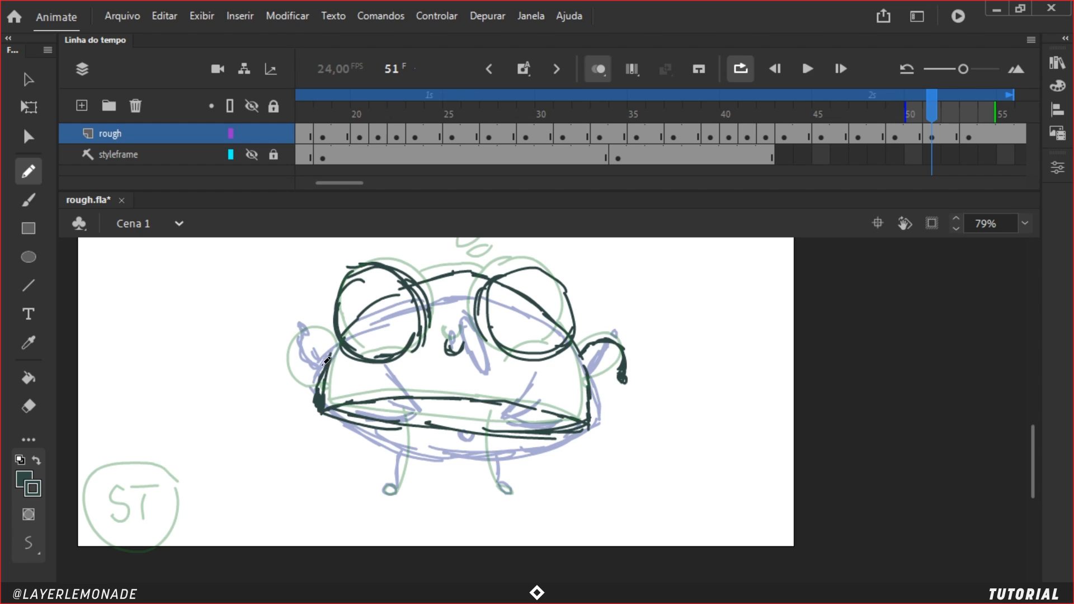
# Step: Draw the drooping arm with its bent hand on the left side of the body on frame 51, redoing failed strokes
pyautogui.moveTo(312, 361)
pyautogui.mouseDown()
pyautogui.moveTo(323, 364)
pyautogui.moveTo(274, 361)
pyautogui.mouseUp()
pyautogui.hotkey('ctrl', 'z')
pyautogui.hotkey('ctrl', 'z')
pyautogui.hotkey('ctrl', 'z')
pyautogui.hotkey('ctrl', 'z')
pyautogui.moveTo(278, 354); pyautogui.dragTo(284, 383)
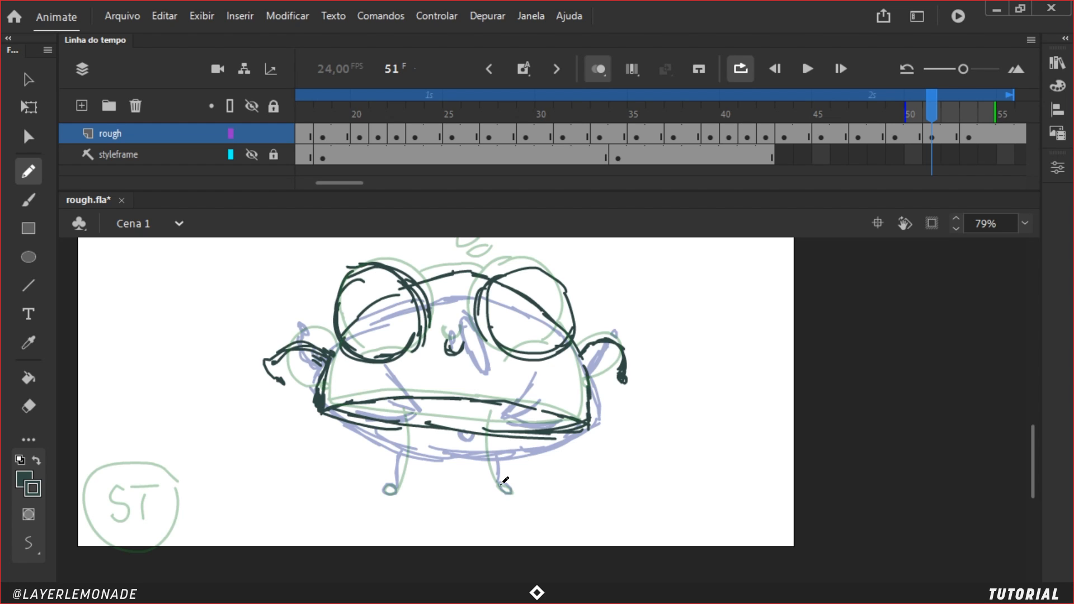
# Step: Draw two thin legs with small feet and the folded-over leaves on top of the head on frame 51
pyautogui.moveTo(499, 485); pyautogui.dragTo(500, 481)
pyautogui.moveTo(398, 483)
pyautogui.mouseDown()
pyautogui.moveTo(385, 490)
pyautogui.moveTo(403, 486)
pyautogui.moveTo(403, 412)
pyautogui.mouseUp()
pyautogui.moveTo(491, 413); pyautogui.dragTo(493, 479)
pyautogui.moveTo(492, 438)
pyautogui.mouseDown()
pyautogui.moveTo(494, 476)
pyautogui.moveTo(495, 405)
pyautogui.moveTo(496, 478)
pyautogui.mouseUp()
pyautogui.hotkey('ctrl', 'z')
pyautogui.hotkey('ctrl', 'z')
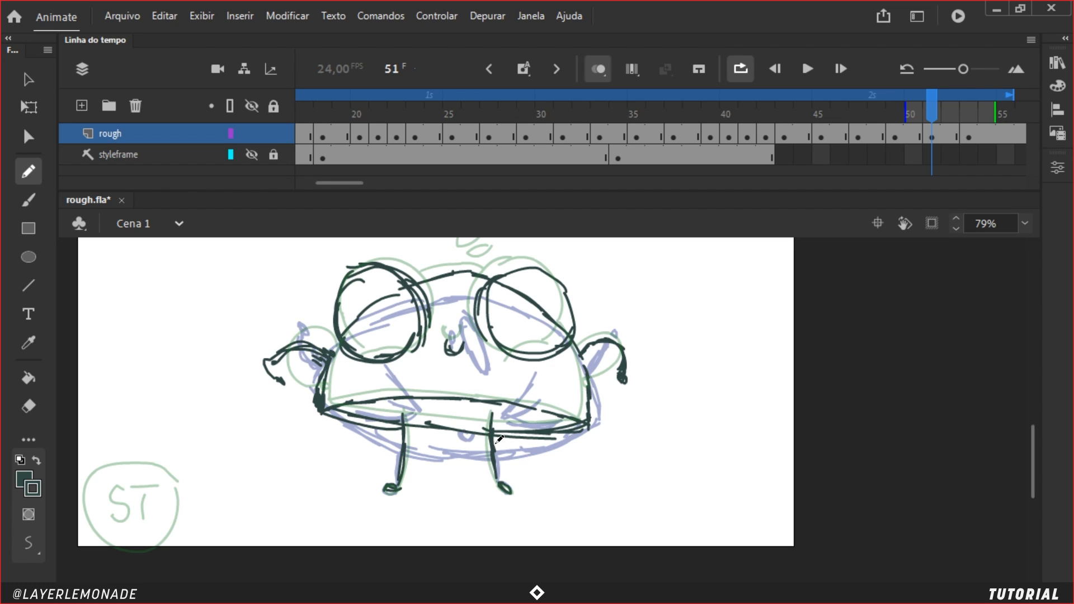
pyautogui.moveTo(534, 278)
pyautogui.mouseDown()
pyautogui.moveTo(607, 346)
pyautogui.moveTo(579, 338)
pyautogui.mouseUp()
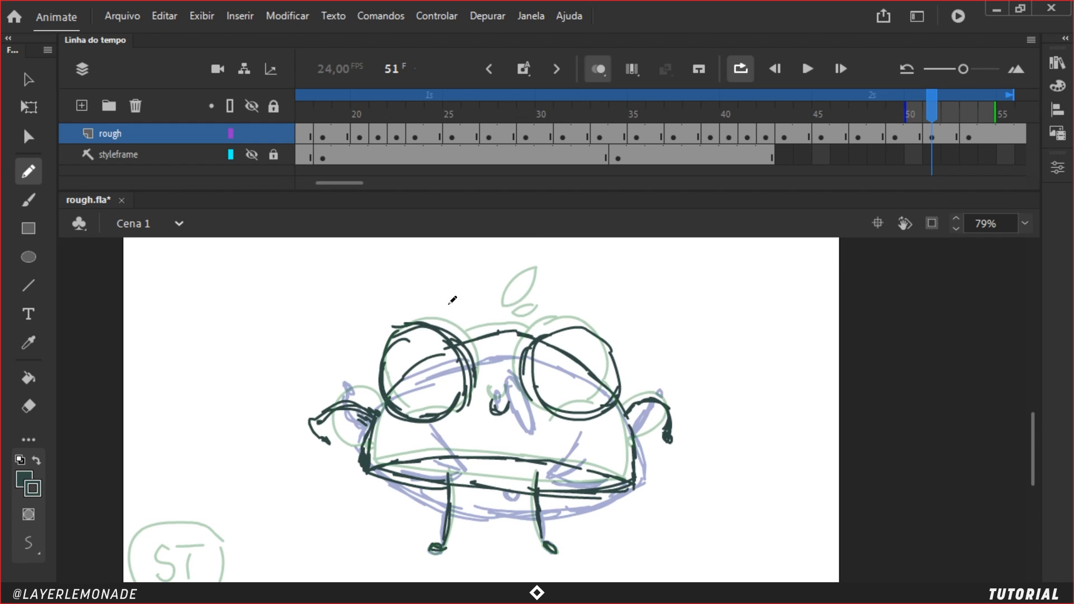
pyautogui.moveTo(504, 313)
pyautogui.mouseDown()
pyautogui.moveTo(547, 331)
pyautogui.moveTo(543, 349)
pyautogui.moveTo(509, 317)
pyautogui.moveTo(546, 348)
pyautogui.moveTo(512, 340)
pyautogui.mouseUp()
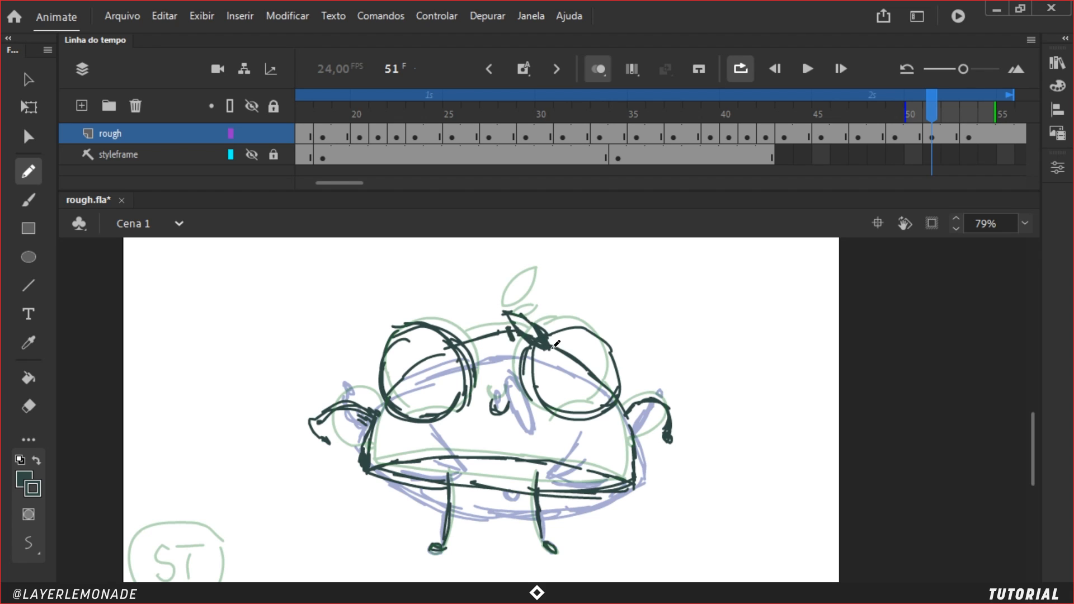
# Step: Scrub through the latest frames and play the whole animation zoomed out to check the motion
pyautogui.click(856, 125)
pyautogui.moveTo(855, 124)
pyautogui.mouseDown()
pyautogui.moveTo(992, 115)
pyautogui.moveTo(784, 134)
pyautogui.moveTo(894, 157)
pyautogui.moveTo(839, 151)
pyautogui.moveTo(964, 141)
pyautogui.moveTo(952, 138)
pyautogui.mouseUp()
pyautogui.hotkey('ctrl', '-')
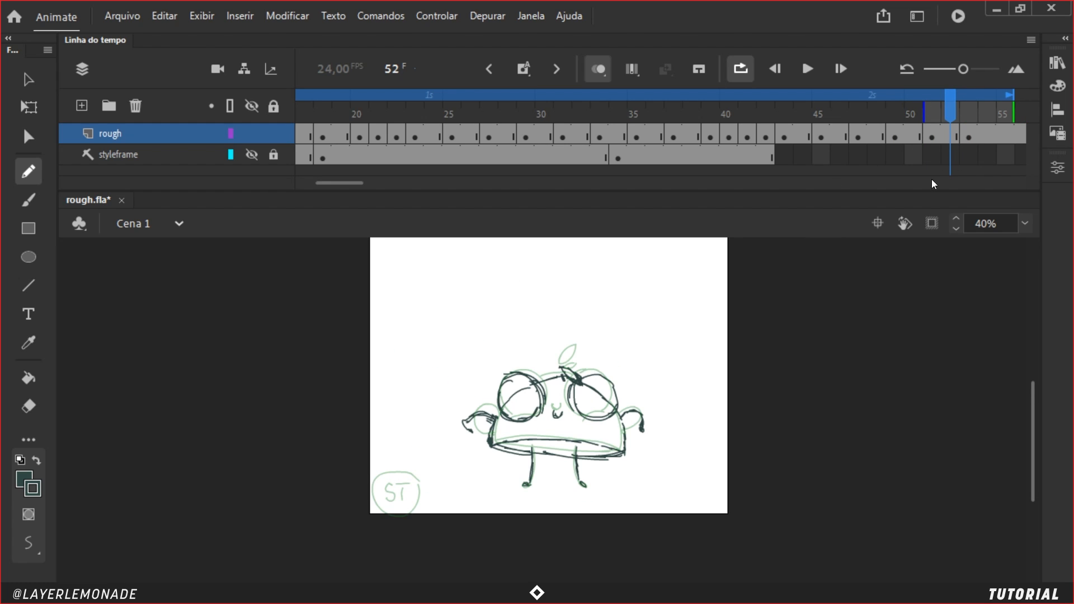
pyautogui.hotkey('ctrl', '-')
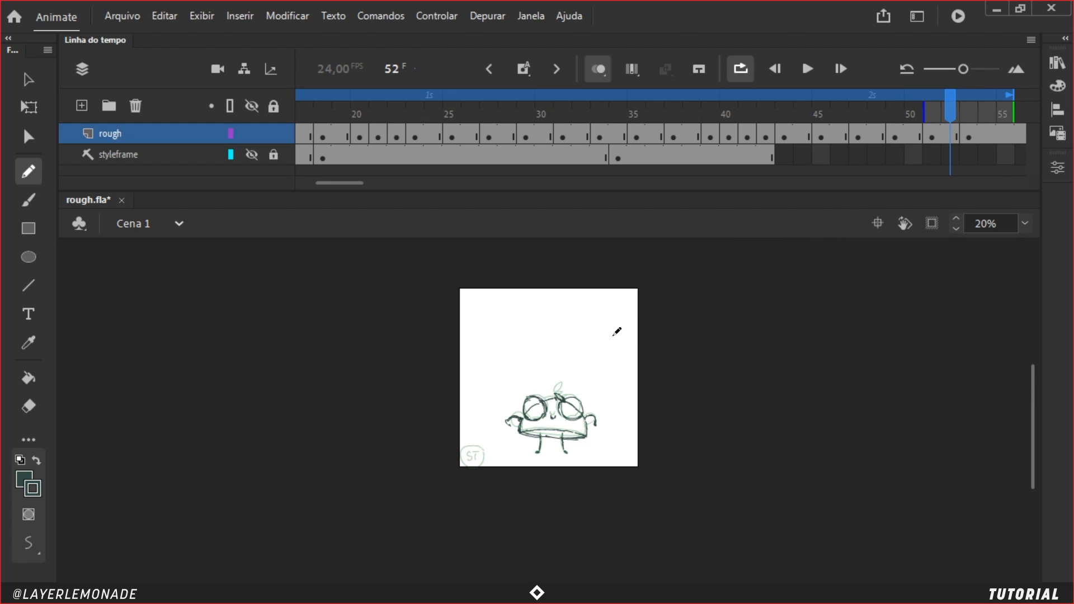
pyautogui.hotkey('ctrl', '=')
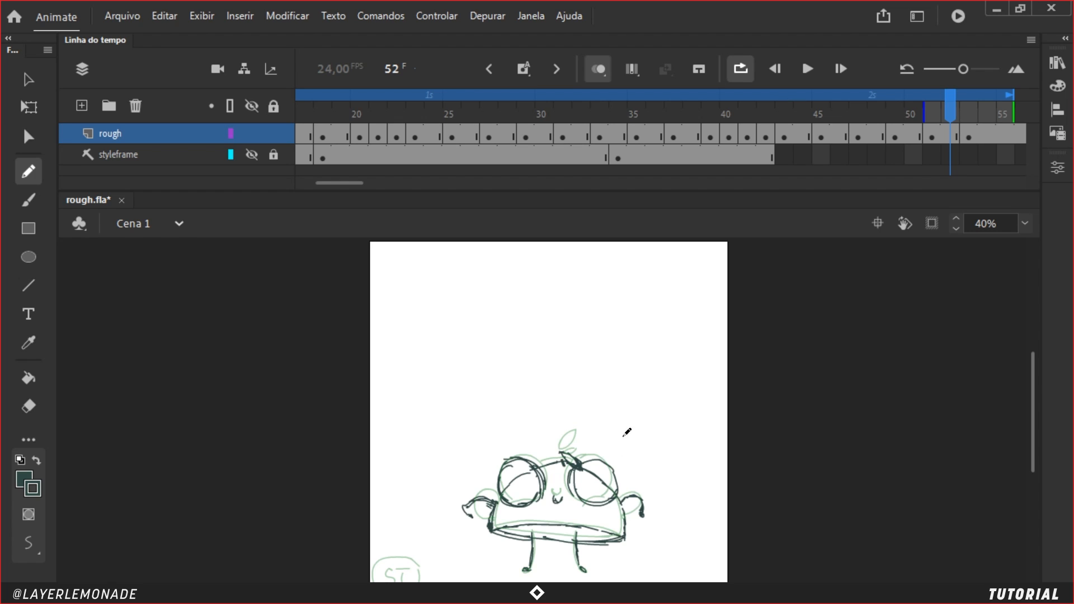
pyautogui.moveTo(950, 115)
pyautogui.mouseDown()
pyautogui.moveTo(968, 115)
pyautogui.moveTo(932, 115)
pyautogui.moveTo(969, 116)
pyautogui.mouseUp()
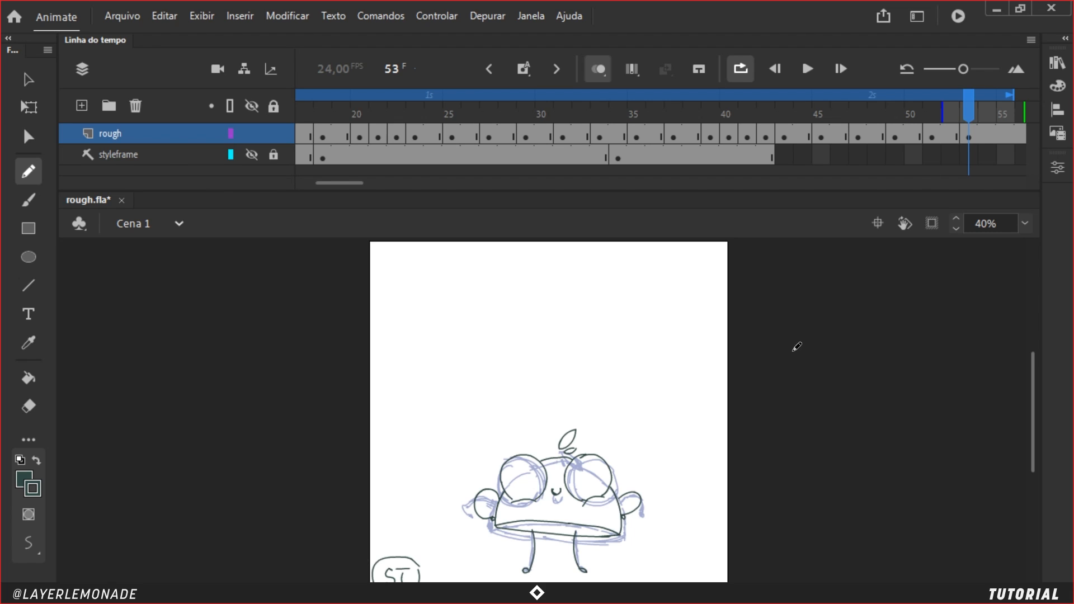
pyautogui.moveTo(962, 68); pyautogui.dragTo(954, 69)
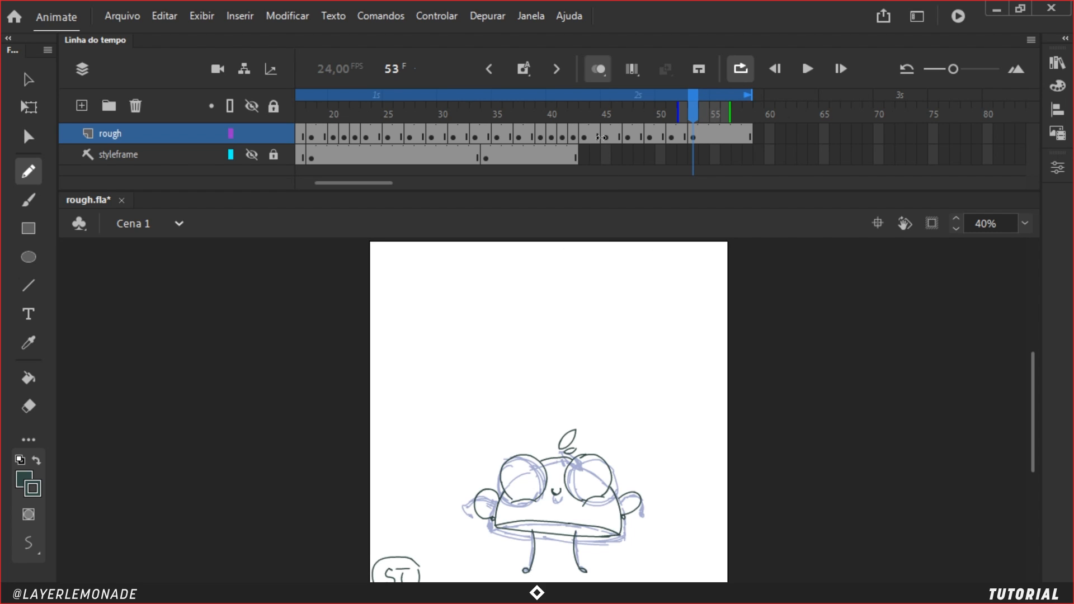
pyautogui.click(806, 72)
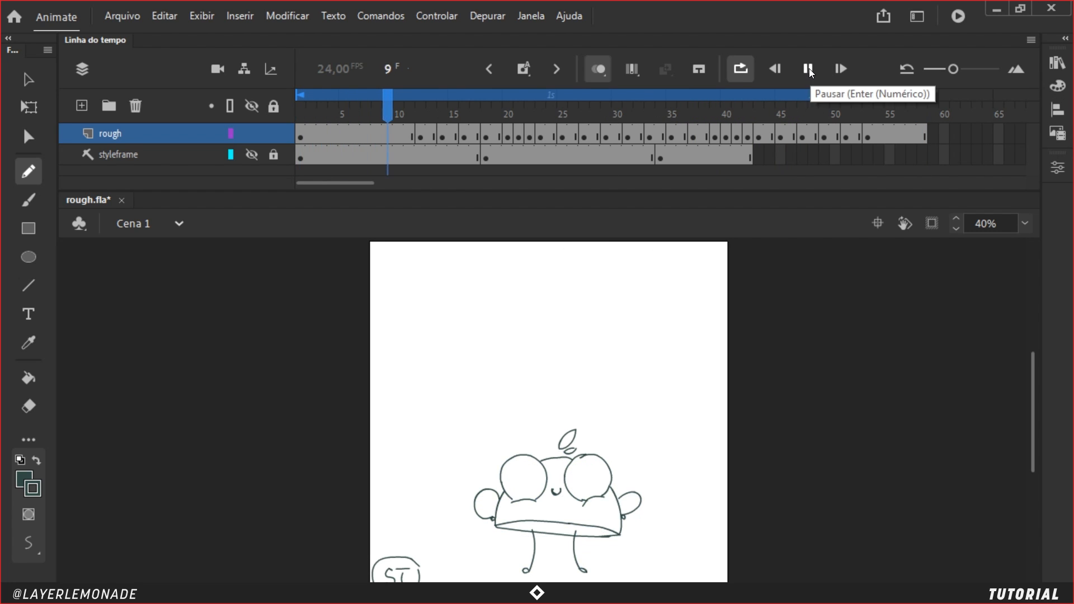
pyautogui.press('e')
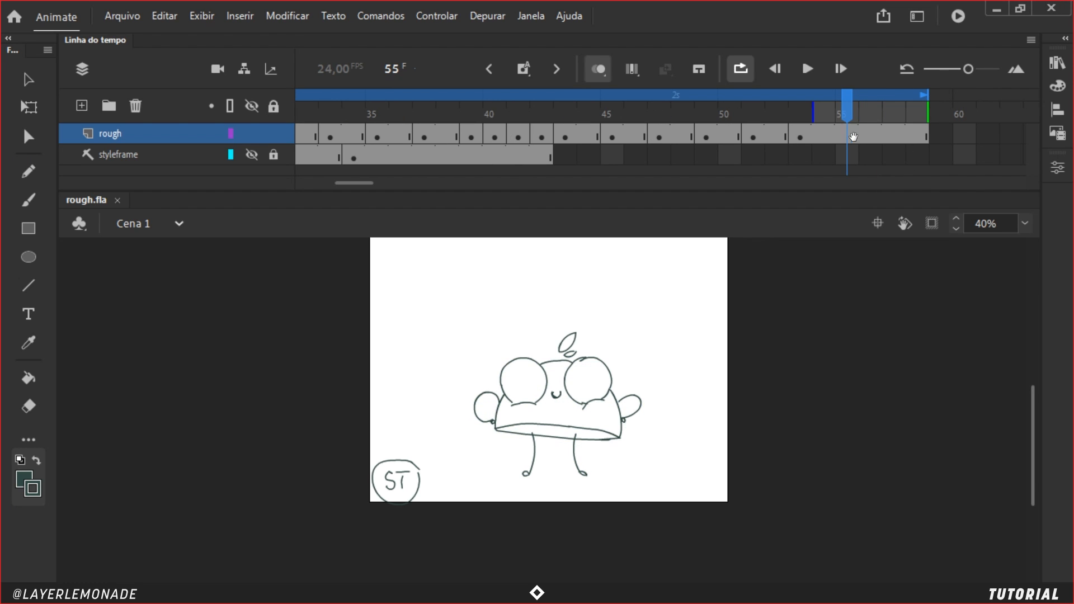
# Step: Add keyframes repeating the standing pose at frames 55 and 57, and extend the rough layer by two frames
pyautogui.press('F6')
pyautogui.moveTo(851, 101); pyautogui.dragTo(896, 102)
pyautogui.press('F6')
pyautogui.click(895, 137)
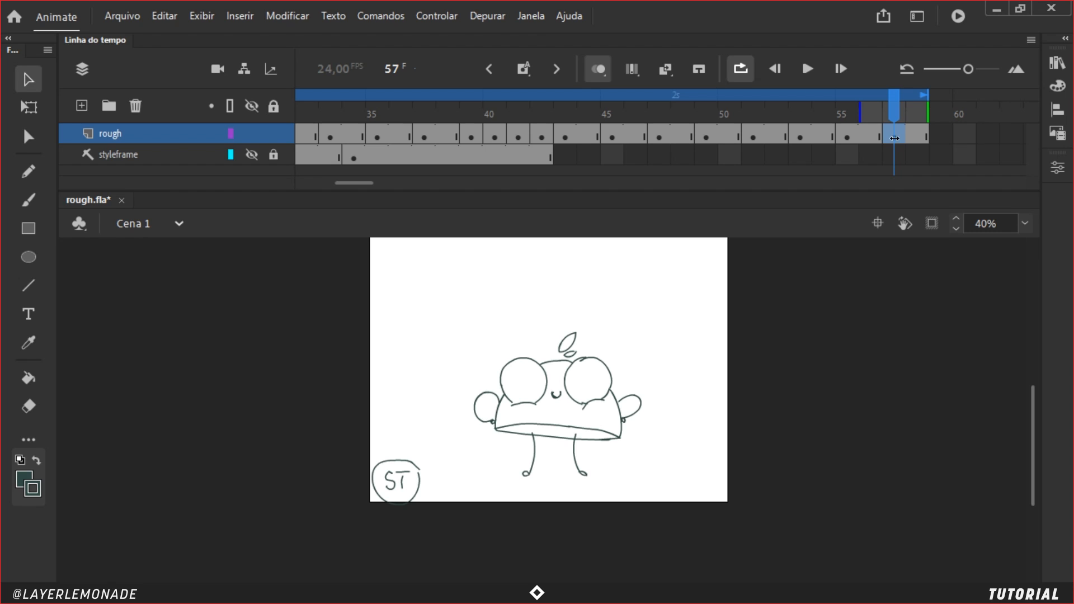
pyautogui.press('F5')
pyautogui.press('F5')
# Step: Add keyframes of the standing pose at frames 59 and 61, extending the rough layer to frame 62
pyautogui.moveTo(894, 111); pyautogui.dragTo(934, 110)
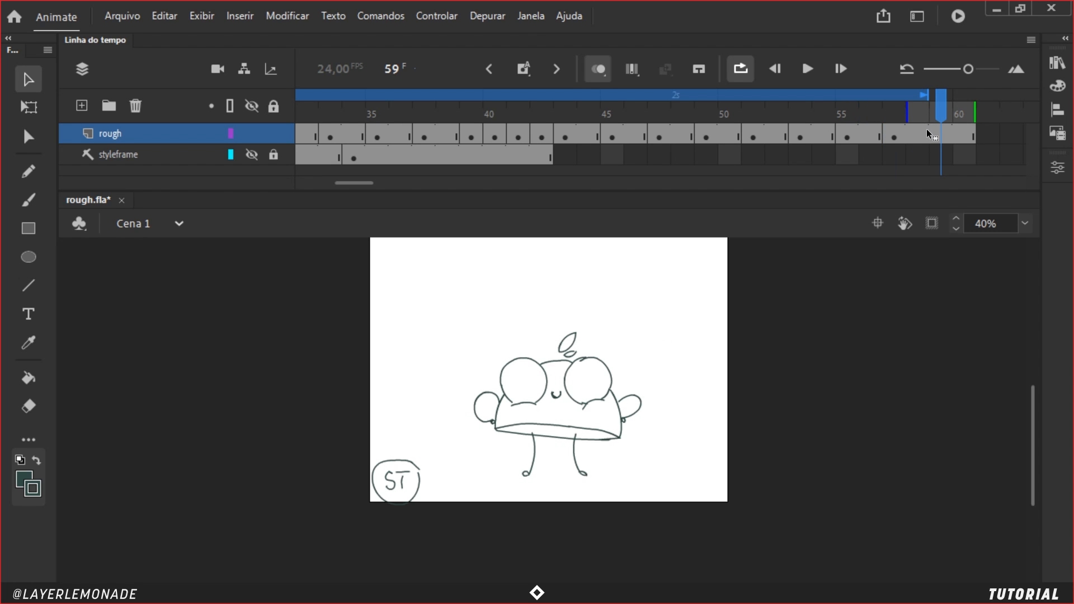
pyautogui.press('F7')
pyautogui.click(929, 98)
pyautogui.click(778, 107)
pyautogui.press('F5')
pyautogui.press('F5')
pyautogui.click(800, 110)
pyautogui.press('F7')
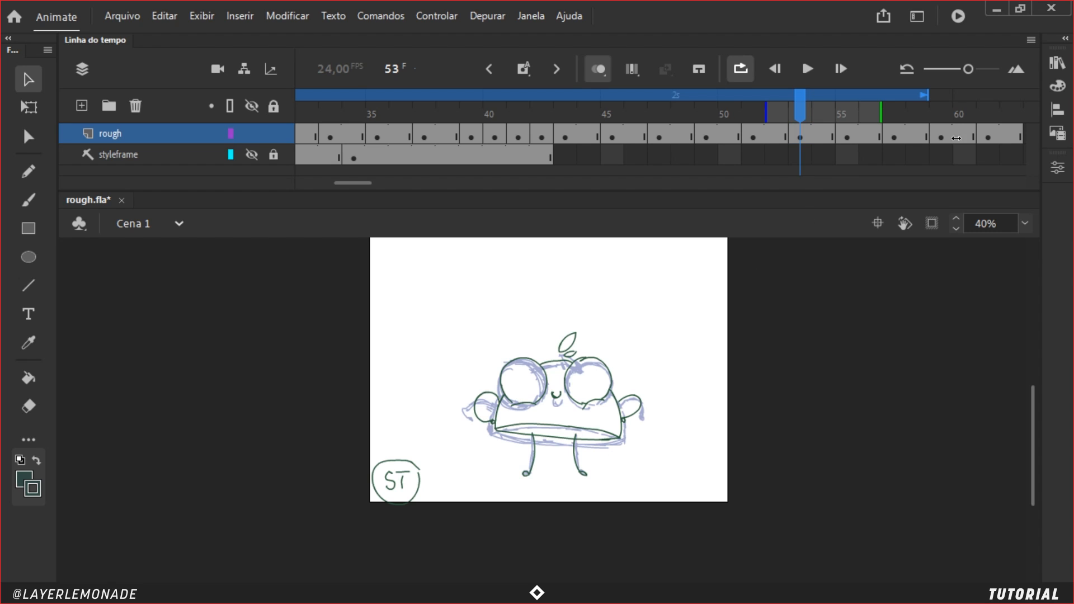
# Step: Extend the loop range to frame 62 and lengthen the hold of the final pose at frame 61
pyautogui.click(963, 138)
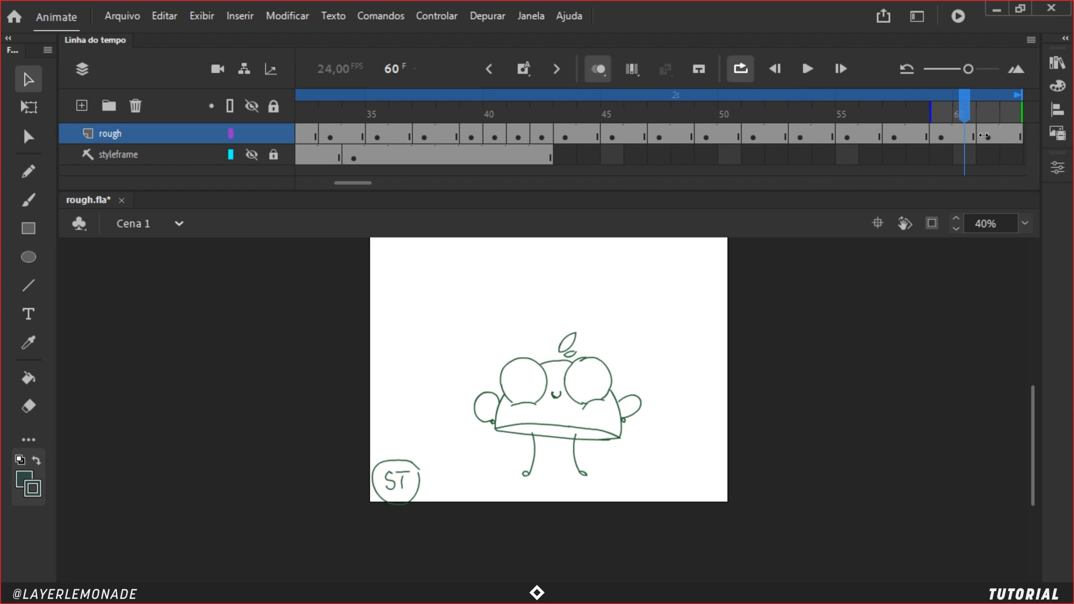
pyautogui.moveTo(984, 135)
pyautogui.mouseDown()
pyautogui.moveTo(990, 120)
pyautogui.moveTo(967, 116)
pyautogui.moveTo(991, 113)
pyautogui.moveTo(988, 134)
pyautogui.moveTo(944, 117)
pyautogui.mouseUp()
pyautogui.click(989, 134)
pyautogui.press('F5')
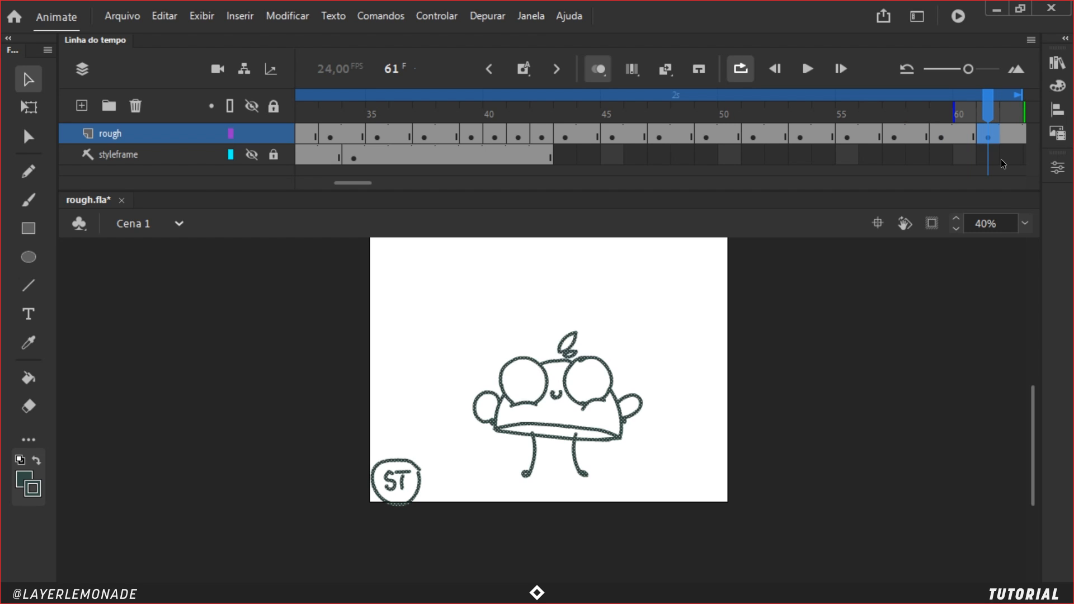
pyautogui.keyDown('ctrl'); pyautogui.click(997, 142); pyautogui.keyUp('ctrl')
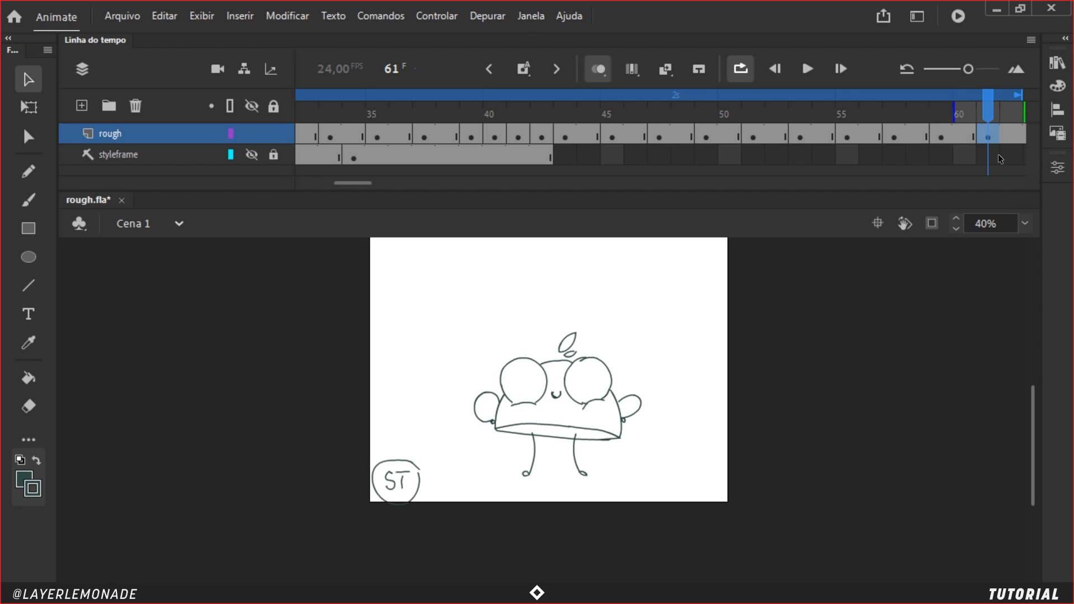
# Step: Erase both arms and the leaves from the drawings on frames 59 and 57
pyautogui.click(941, 133)
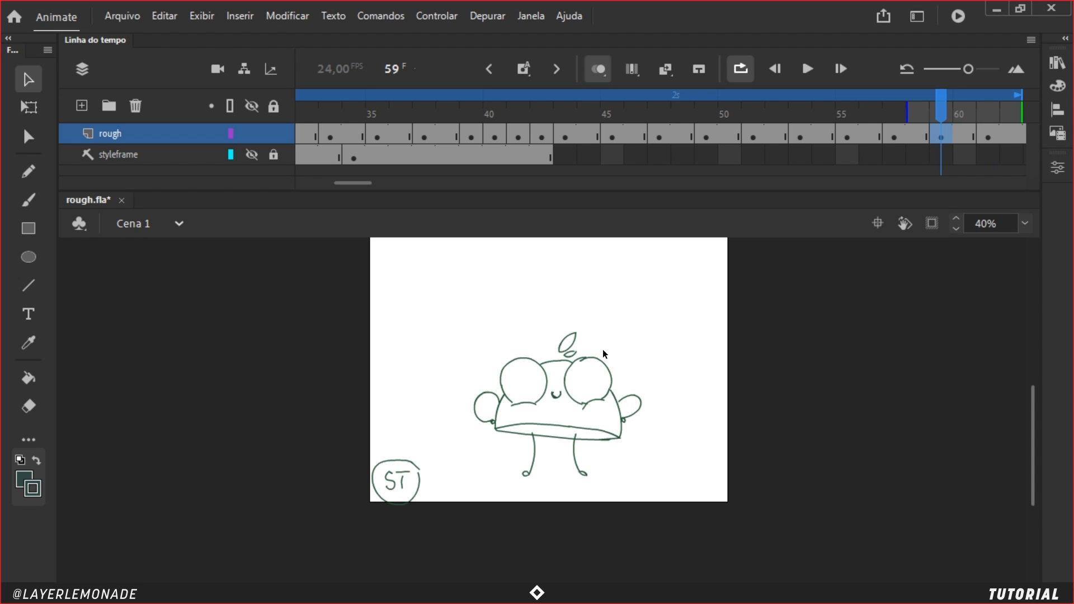
pyautogui.hotkey('ctrl', '=')
pyautogui.moveTo(701, 313); pyautogui.dragTo(633, 339)
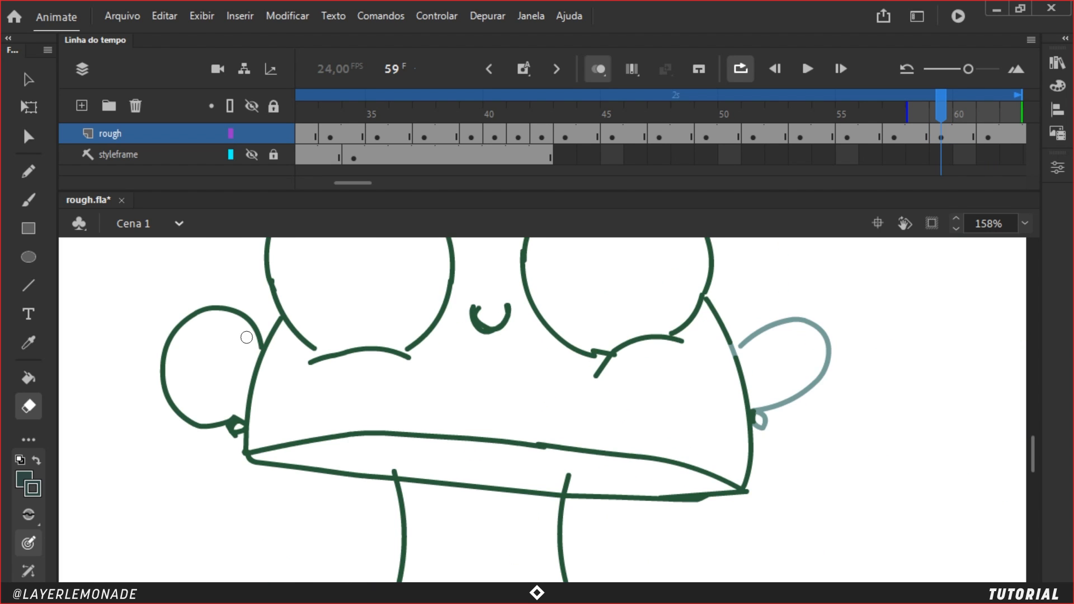
pyautogui.moveTo(246, 337)
pyautogui.mouseDown()
pyautogui.moveTo(264, 305)
pyautogui.moveTo(235, 305)
pyautogui.moveTo(171, 335)
pyautogui.moveTo(167, 392)
pyautogui.moveTo(227, 434)
pyautogui.moveTo(242, 416)
pyautogui.mouseUp()
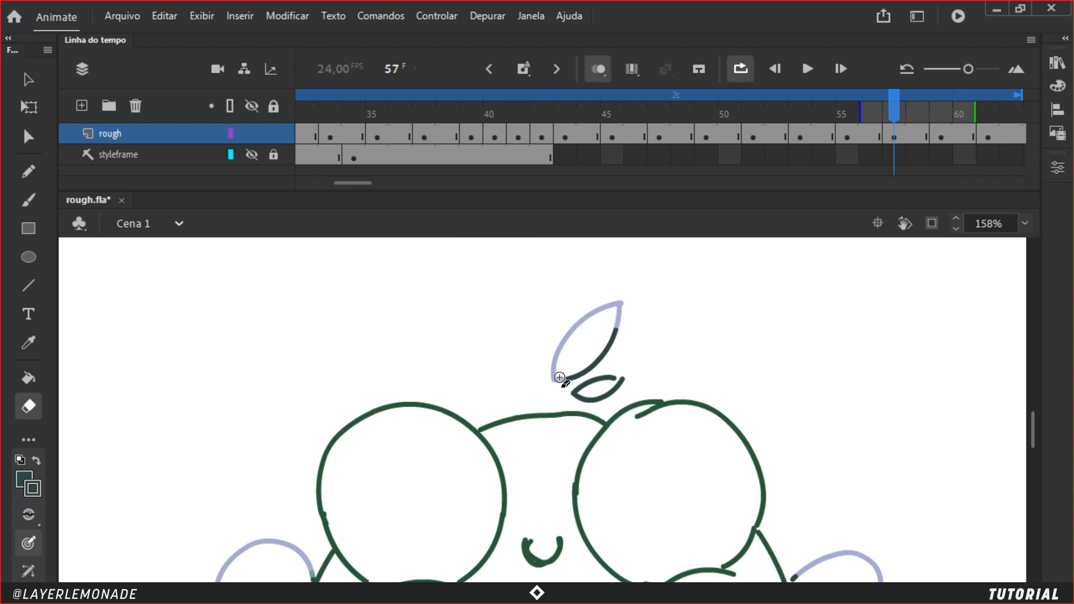
pyautogui.moveTo(559, 378); pyautogui.dragTo(621, 382)
# Step: Erase both arms and the leaves from the drawings on frames 55 and 53
pyautogui.moveTo(892, 105); pyautogui.dragTo(846, 107)
pyautogui.moveTo(676, 403)
pyautogui.mouseDown()
pyautogui.moveTo(648, 273)
pyautogui.moveTo(654, 249)
pyautogui.mouseUp()
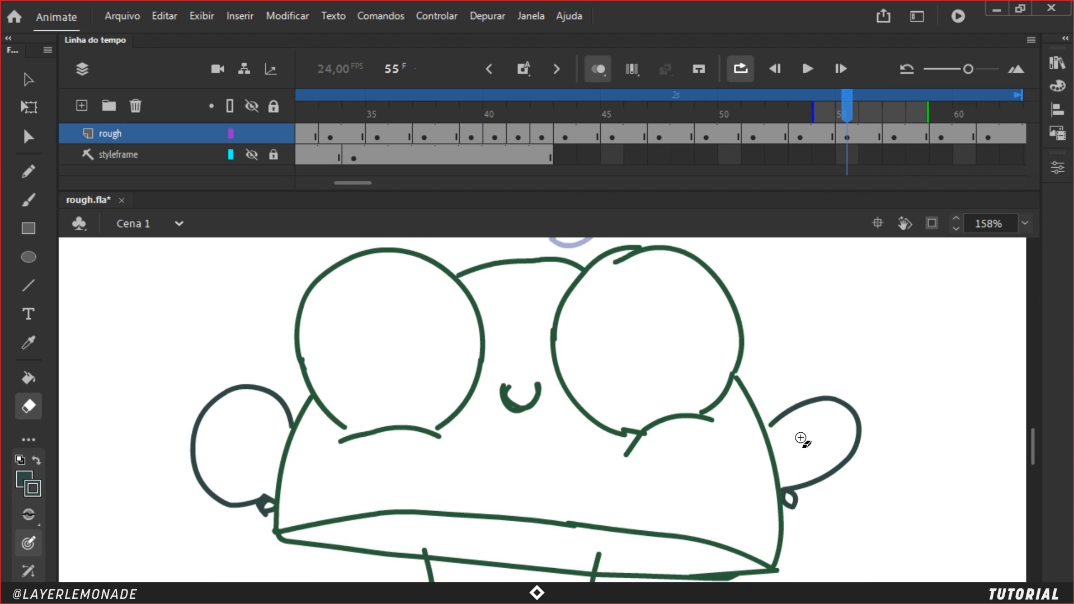
pyautogui.click(785, 415)
pyautogui.moveTo(850, 428); pyautogui.dragTo(808, 482)
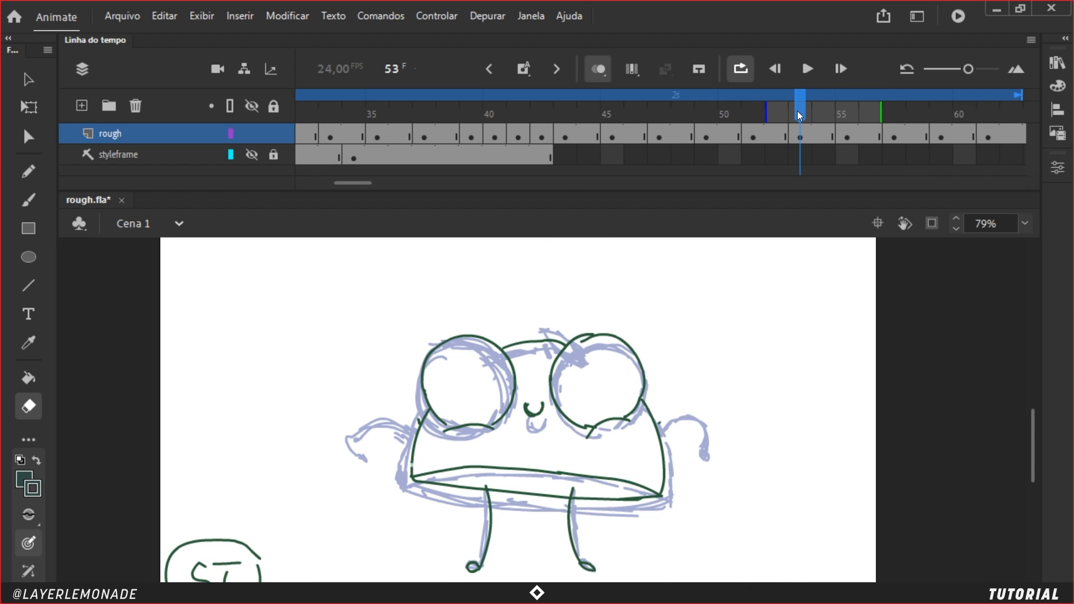
# Step: Draw two new arms arching up and hanging down with small hands on frame 53, slightly above the onion-skinned arms
pyautogui.moveTo(797, 111)
pyautogui.mouseDown()
pyautogui.moveTo(770, 107)
pyautogui.moveTo(799, 103)
pyautogui.mouseUp()
pyautogui.hotkey('ctrl', '=')
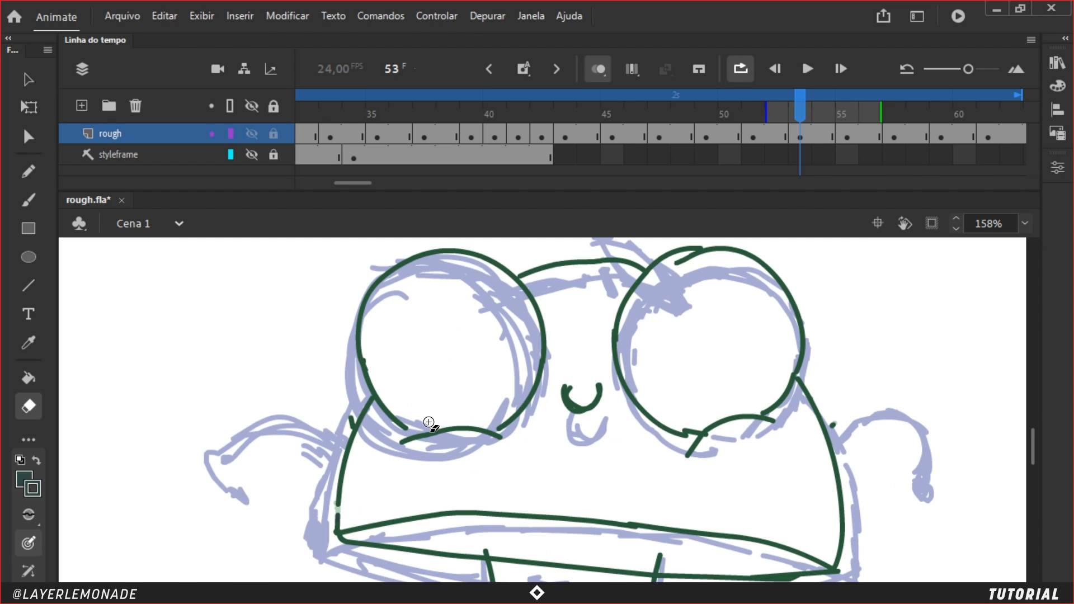
pyautogui.press('y')
pyautogui.moveTo(375, 415)
pyautogui.mouseDown()
pyautogui.moveTo(432, 393)
pyautogui.moveTo(343, 361)
pyautogui.moveTo(312, 430)
pyautogui.mouseUp()
pyautogui.moveTo(903, 400)
pyautogui.mouseDown()
pyautogui.moveTo(755, 362)
pyautogui.moveTo(691, 361)
pyautogui.moveTo(715, 333)
pyautogui.moveTo(744, 328)
pyautogui.moveTo(764, 365)
pyautogui.moveTo(749, 403)
pyautogui.moveTo(728, 418)
pyautogui.mouseUp()
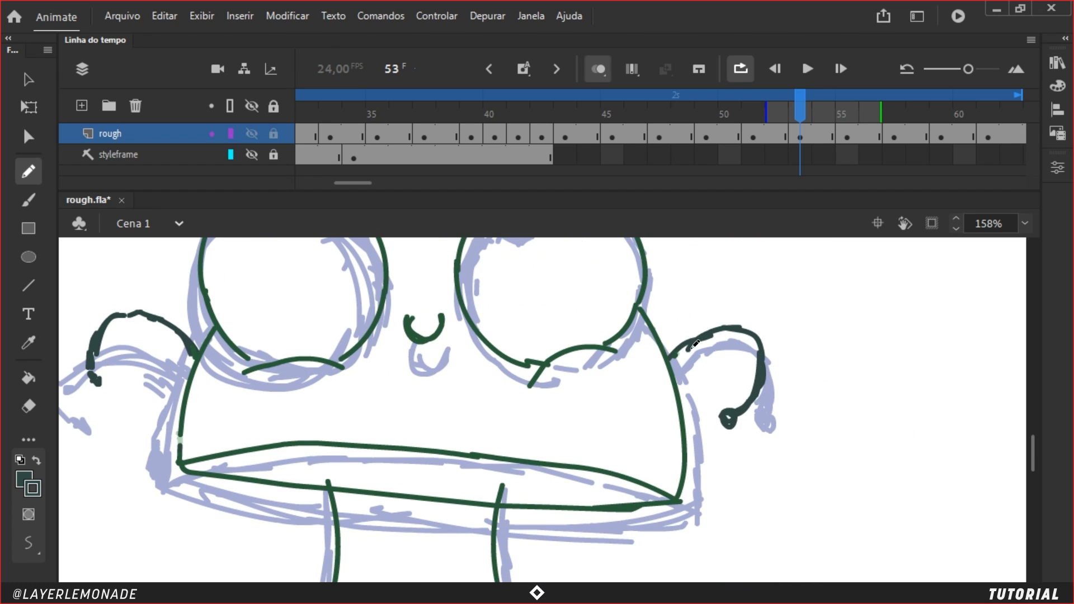
# Step: Draw the large and small leaves on frame 53, bending sideways to the right above the head
pyautogui.moveTo(596, 334)
pyautogui.mouseDown()
pyautogui.moveTo(662, 328)
pyautogui.moveTo(739, 428)
pyautogui.mouseUp()
pyautogui.moveTo(636, 312); pyautogui.dragTo(612, 377)
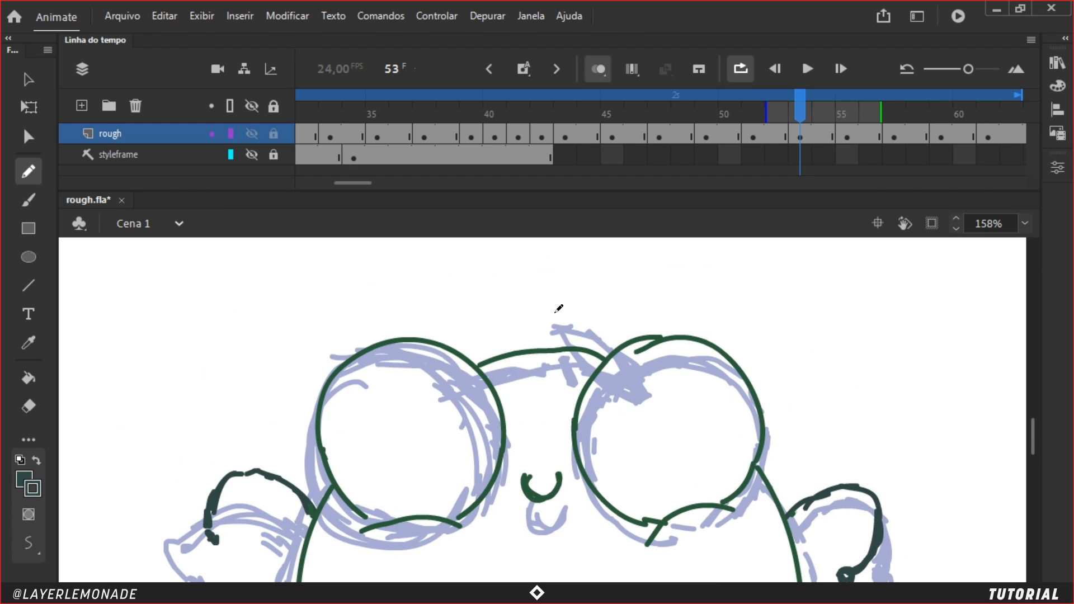
pyautogui.moveTo(549, 319)
pyautogui.mouseDown()
pyautogui.moveTo(579, 285)
pyautogui.moveTo(574, 297)
pyautogui.moveTo(649, 285)
pyautogui.moveTo(620, 276)
pyautogui.moveTo(659, 305)
pyautogui.mouseUp()
pyautogui.moveTo(554, 317); pyautogui.dragTo(652, 293)
pyautogui.moveTo(559, 315)
pyautogui.mouseDown()
pyautogui.moveTo(663, 308)
pyautogui.moveTo(600, 336)
pyautogui.moveTo(582, 267)
pyautogui.moveTo(643, 256)
pyautogui.moveTo(656, 264)
pyautogui.moveTo(643, 276)
pyautogui.mouseUp()
# Step: Draw the large and small leaves on frame 55, slightly higher than the onion-skinned leaves of frame 53
pyautogui.press('.')
pyautogui.press('.')
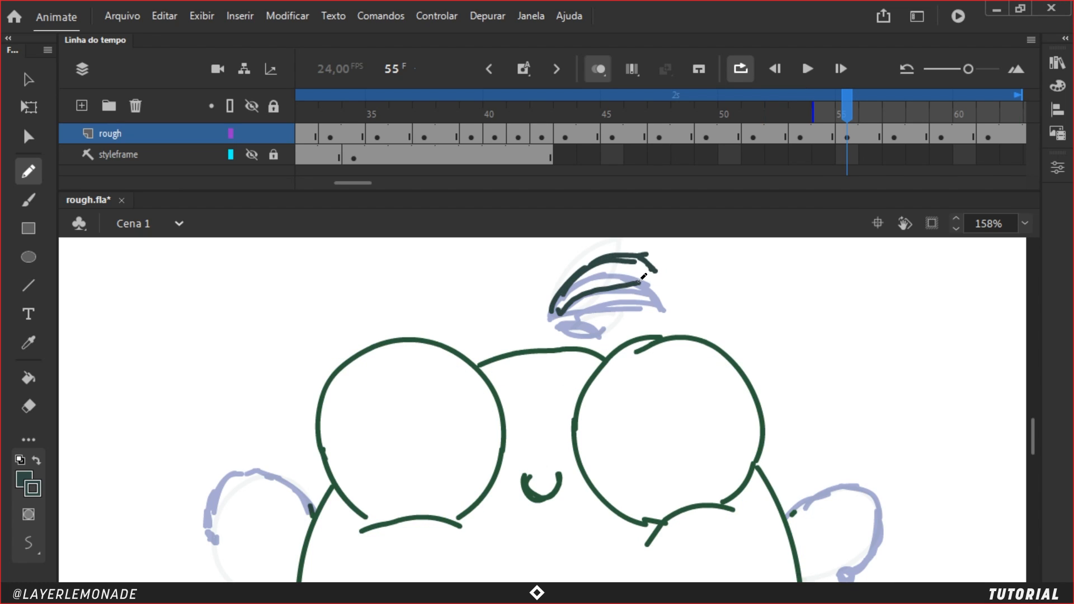
pyautogui.moveTo(577, 300)
pyautogui.mouseDown()
pyautogui.moveTo(663, 274)
pyautogui.moveTo(594, 282)
pyautogui.mouseUp()
pyautogui.moveTo(561, 323)
pyautogui.mouseDown()
pyautogui.moveTo(599, 307)
pyautogui.moveTo(570, 330)
pyautogui.mouseUp()
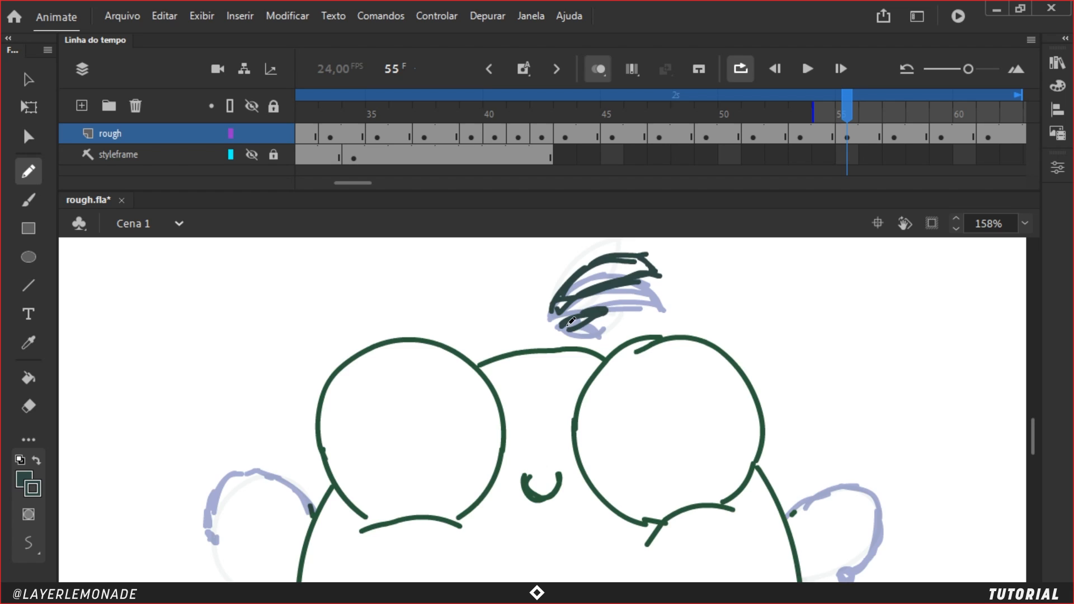
# Step: Draw both curved arms on frame 55, tucked slightly inside the onion-skinned arms of frame 53
pyautogui.moveTo(352, 478)
pyautogui.mouseDown()
pyautogui.moveTo(407, 405)
pyautogui.moveTo(280, 421)
pyautogui.moveTo(267, 452)
pyautogui.moveTo(292, 507)
pyautogui.moveTo(306, 509)
pyautogui.moveTo(154, 463)
pyautogui.mouseUp()
pyautogui.press('e')
pyautogui.press('y')
pyautogui.moveTo(733, 400)
pyautogui.mouseDown()
pyautogui.moveTo(759, 383)
pyautogui.moveTo(819, 384)
pyautogui.mouseUp()
pyautogui.moveTo(750, 467)
pyautogui.mouseDown()
pyautogui.moveTo(818, 429)
pyautogui.moveTo(816, 385)
pyautogui.mouseUp()
pyautogui.moveTo(751, 469); pyautogui.dragTo(752, 487)
# Step: Draw the large leaf tilted more upright and the small leaf beneath it on frame 57
pyautogui.press('space')
pyautogui.moveTo(621, 347)
pyautogui.mouseDown()
pyautogui.moveTo(659, 397)
pyautogui.moveTo(637, 450)
pyautogui.mouseUp()
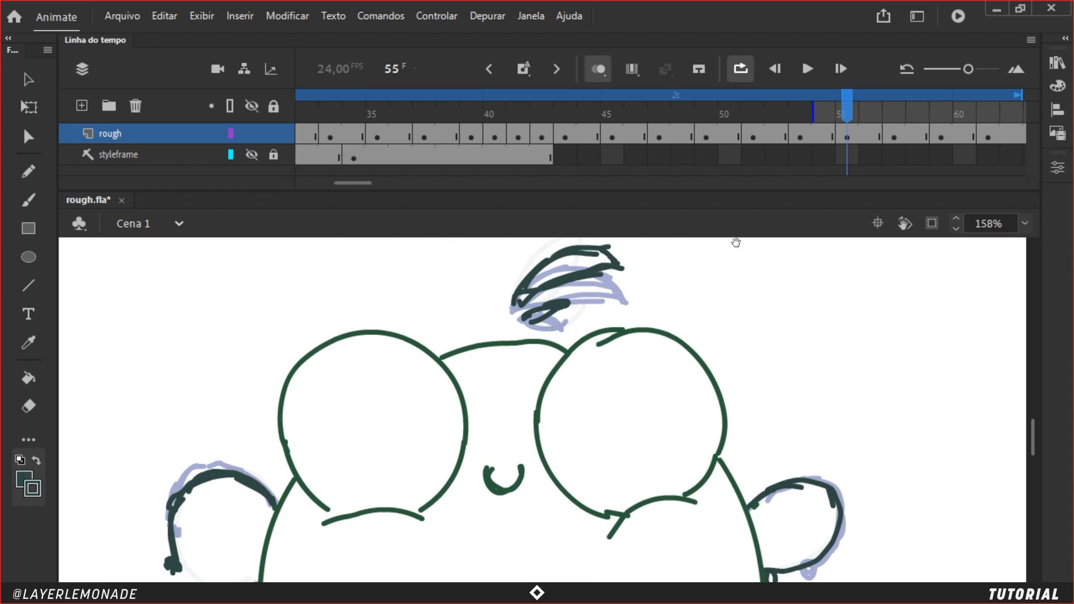
pyautogui.click(893, 105)
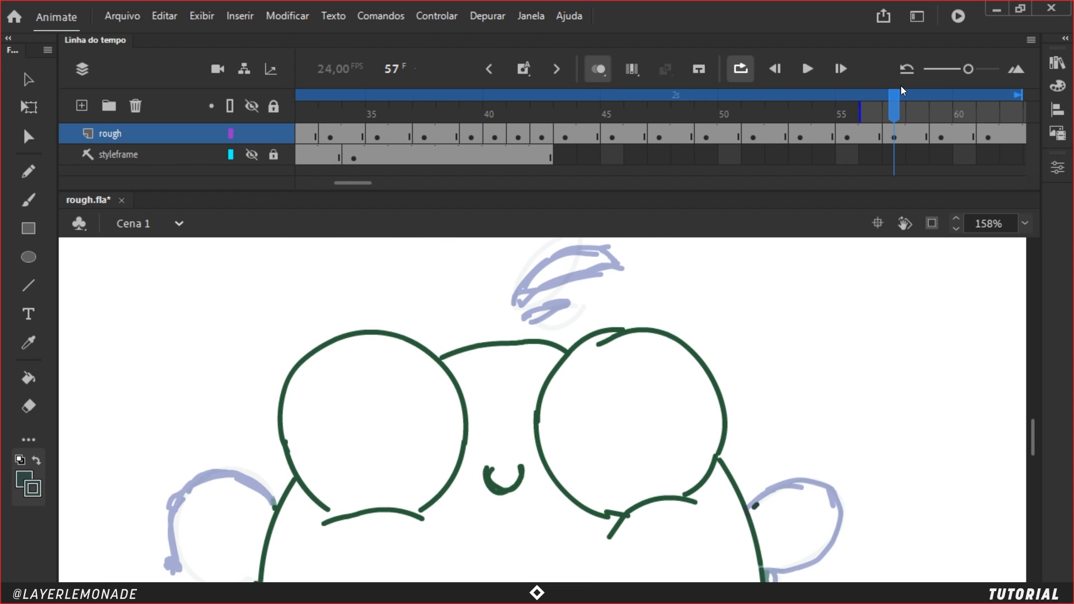
pyautogui.moveTo(543, 274); pyautogui.dragTo(537, 284)
pyautogui.moveTo(512, 320); pyautogui.dragTo(573, 247)
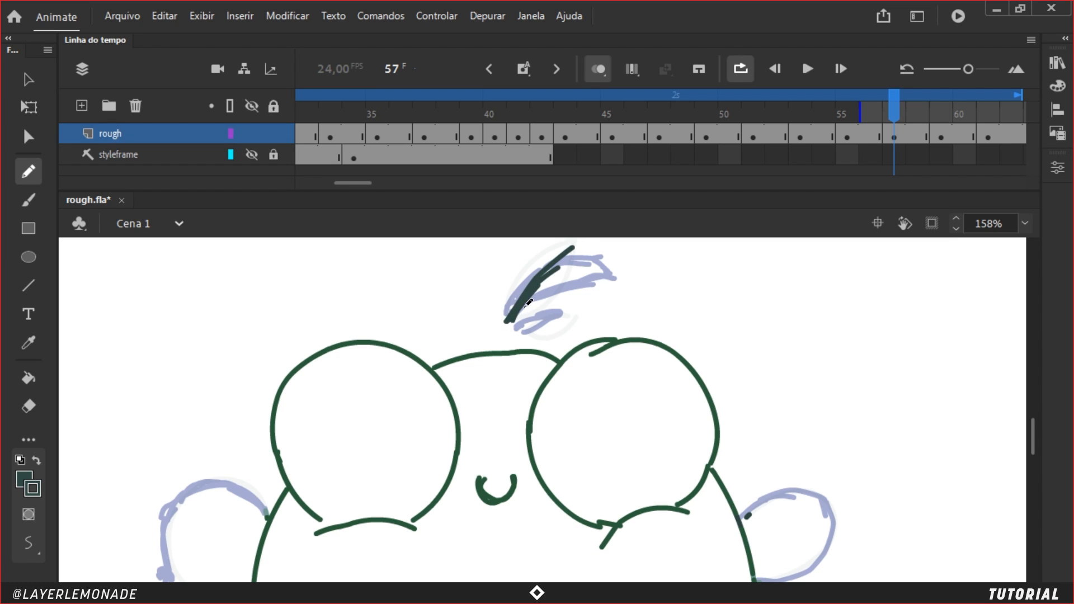
pyautogui.moveTo(523, 307)
pyautogui.mouseDown()
pyautogui.moveTo(586, 246)
pyautogui.moveTo(512, 320)
pyautogui.moveTo(556, 318)
pyautogui.mouseUp()
pyautogui.moveTo(529, 330)
pyautogui.mouseDown()
pyautogui.moveTo(576, 310)
pyautogui.moveTo(725, 150)
pyautogui.mouseUp()
# Step: Draw both rounded arms on frame 57, with small round hands resting against the sides of the body
pyautogui.moveTo(376, 324); pyautogui.dragTo(346, 415)
pyautogui.hotkey('ctrl', 'z')
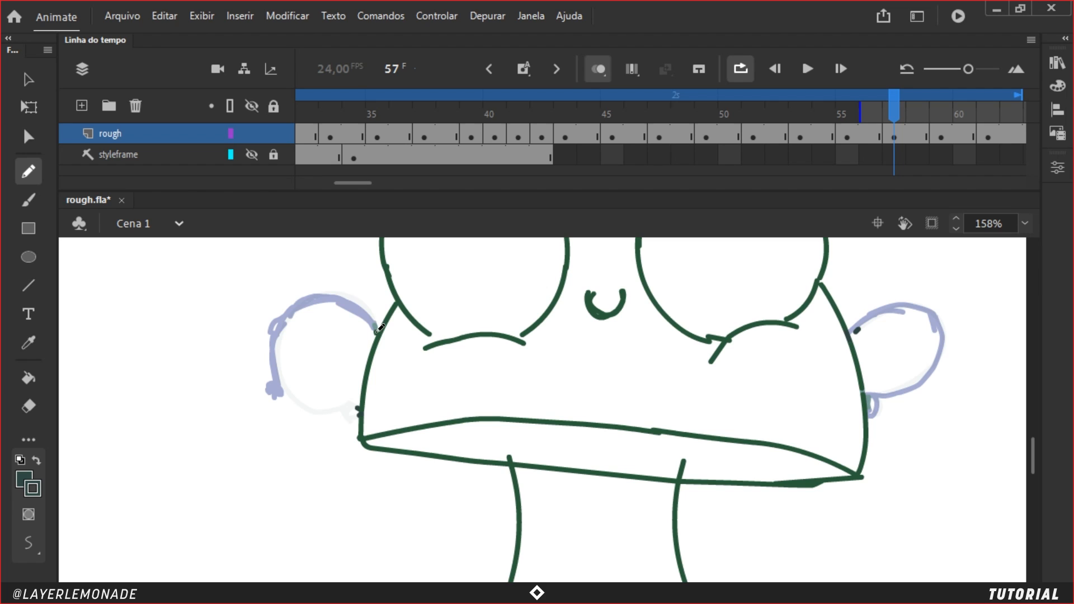
pyautogui.moveTo(376, 324)
pyautogui.mouseDown()
pyautogui.moveTo(320, 295)
pyautogui.moveTo(273, 344)
pyautogui.moveTo(306, 406)
pyautogui.moveTo(354, 401)
pyautogui.mouseUp()
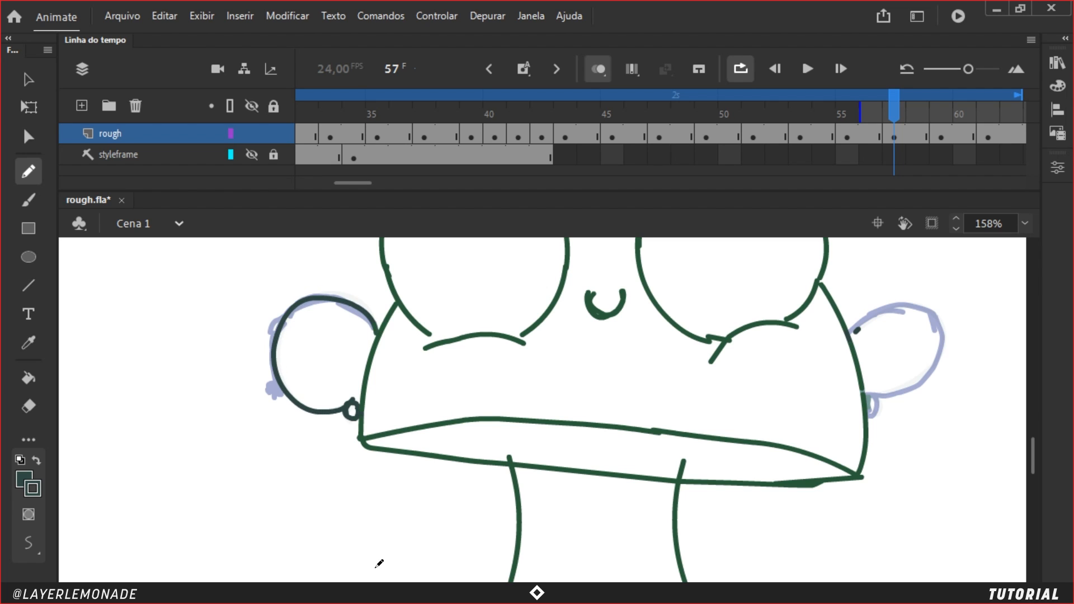
pyautogui.moveTo(882, 358)
pyautogui.mouseDown()
pyautogui.moveTo(738, 322)
pyautogui.moveTo(729, 275)
pyautogui.moveTo(797, 280)
pyautogui.moveTo(762, 352)
pyautogui.moveTo(727, 364)
pyautogui.mouseUp()
pyautogui.moveTo(791, 332); pyautogui.dragTo(860, 553)
# Step: Draw the leaves and both arms on frame 59, between the onion-skinned poses of frames 57 and 61
pyautogui.moveTo(901, 124); pyautogui.dragTo(942, 120)
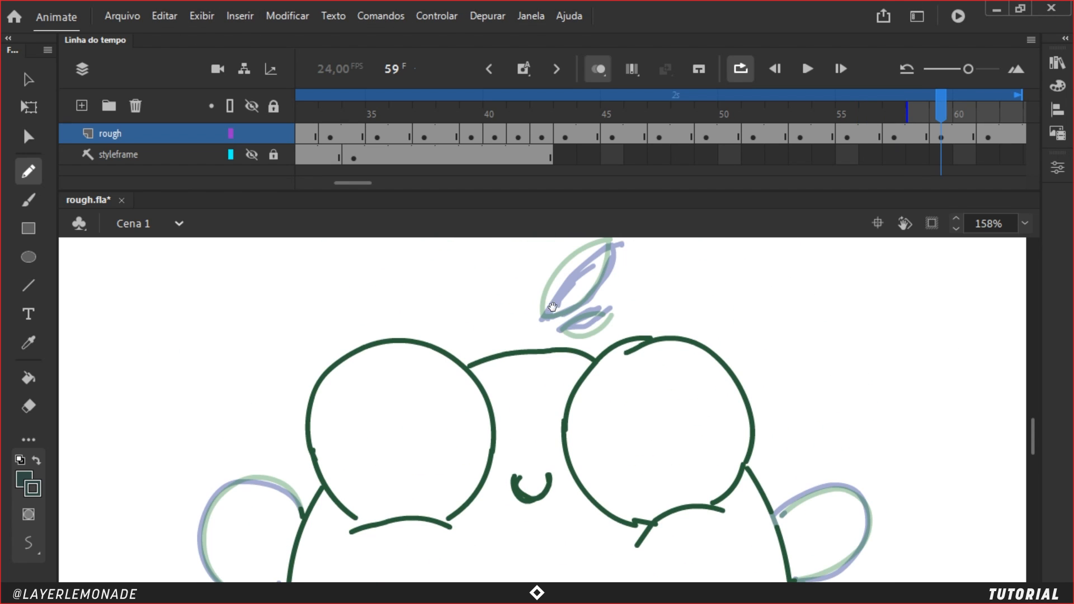
pyautogui.moveTo(553, 307)
pyautogui.mouseDown()
pyautogui.moveTo(555, 337)
pyautogui.moveTo(563, 298)
pyautogui.moveTo(611, 280)
pyautogui.moveTo(571, 341)
pyautogui.moveTo(548, 349)
pyautogui.mouseUp()
pyautogui.moveTo(286, 543)
pyautogui.mouseDown()
pyautogui.moveTo(420, 339)
pyautogui.moveTo(395, 327)
pyautogui.moveTo(329, 365)
pyautogui.moveTo(325, 402)
pyautogui.mouseUp()
# Step: Fit the whole drawing in view, play back the animation and return to frame 1
pyautogui.hotkey('ctrl', '2')
pyautogui.click(809, 68)
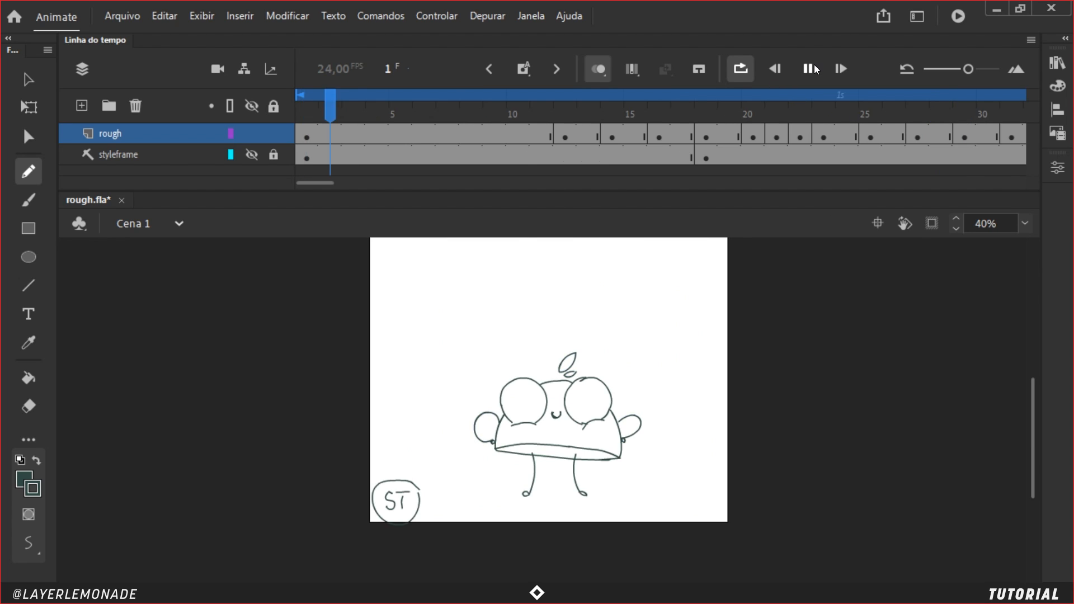
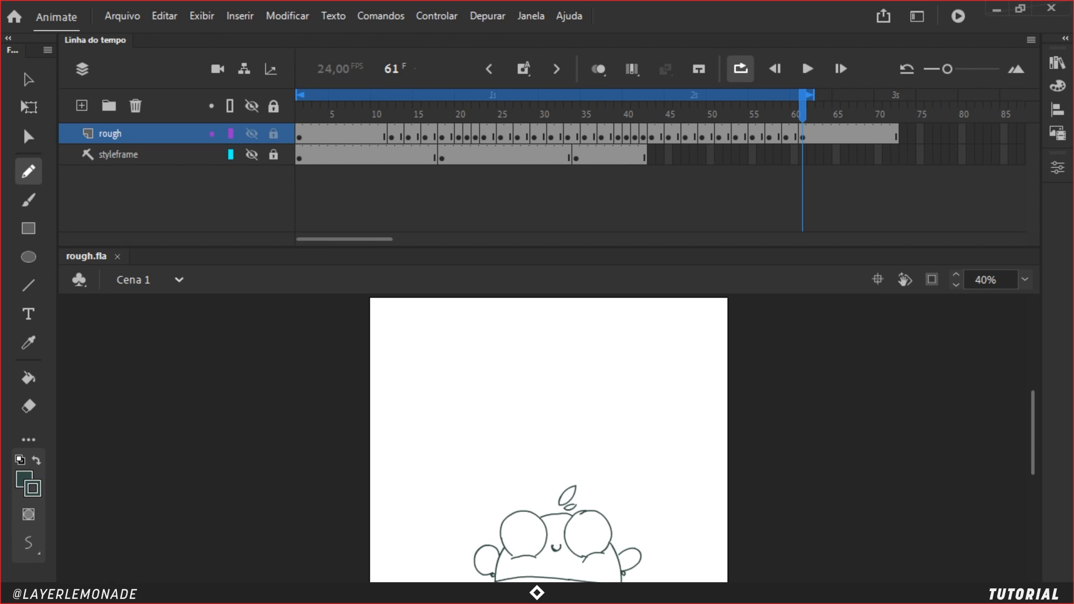
pyautogui.click(398, 113)
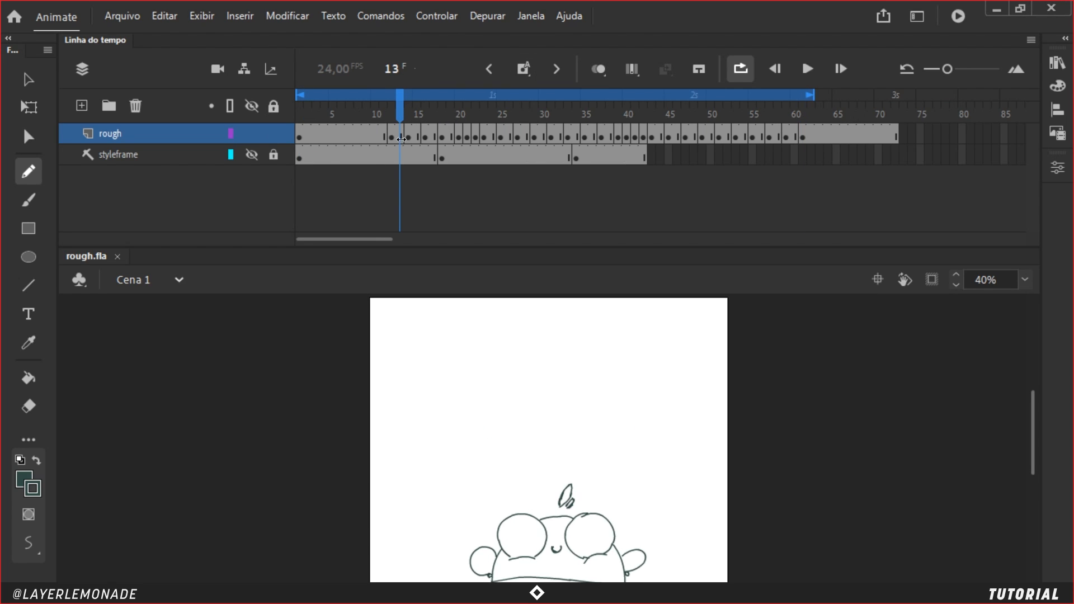
pyautogui.click(311, 106)
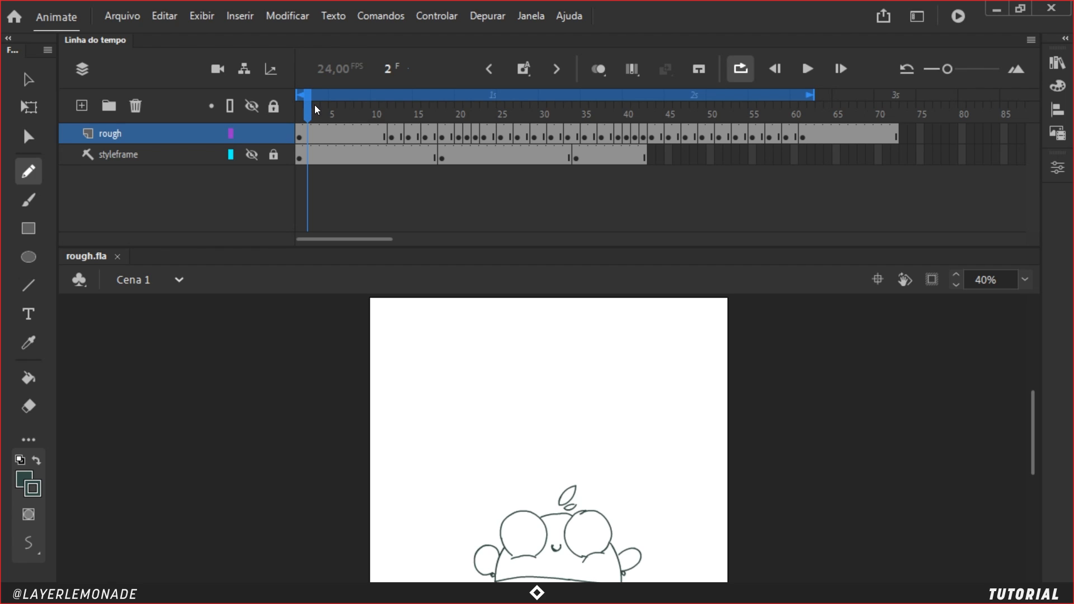
pyautogui.click(300, 106)
# Step: Show the styleframe layer as a reference and draw the round irises inside both eyes on frame 13
pyautogui.click(253, 155)
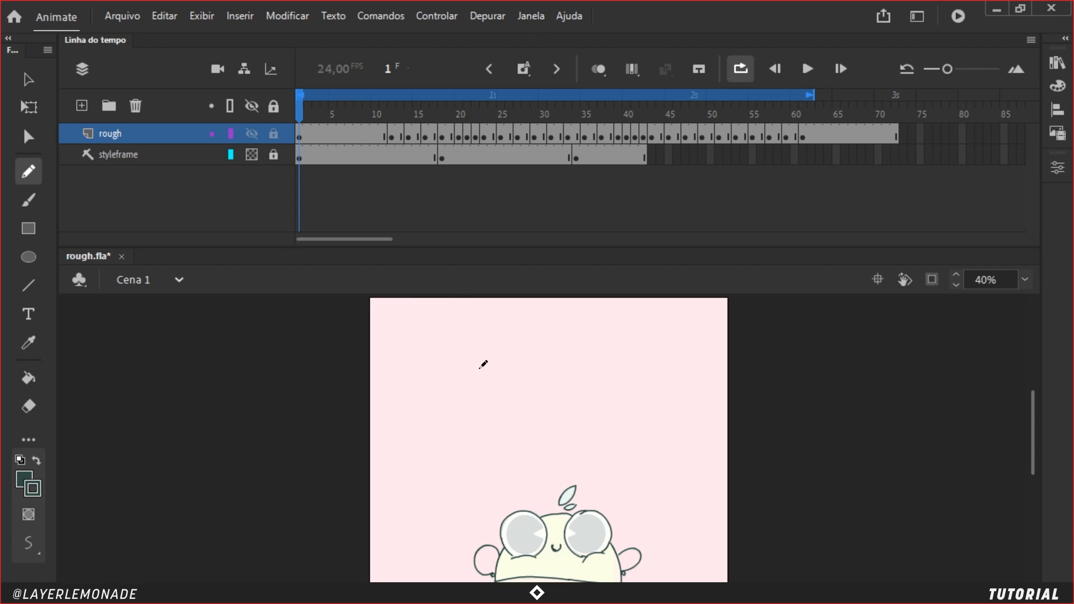
pyautogui.hotkey('ctrl', '=')
pyautogui.hotkey('ctrl', '=')
pyautogui.moveTo(548, 423)
pyautogui.mouseDown()
pyautogui.moveTo(551, 389)
pyautogui.moveTo(547, 398)
pyautogui.moveTo(450, 330)
pyautogui.moveTo(419, 355)
pyautogui.moveTo(406, 396)
pyautogui.moveTo(506, 471)
pyautogui.moveTo(547, 427)
pyautogui.mouseUp()
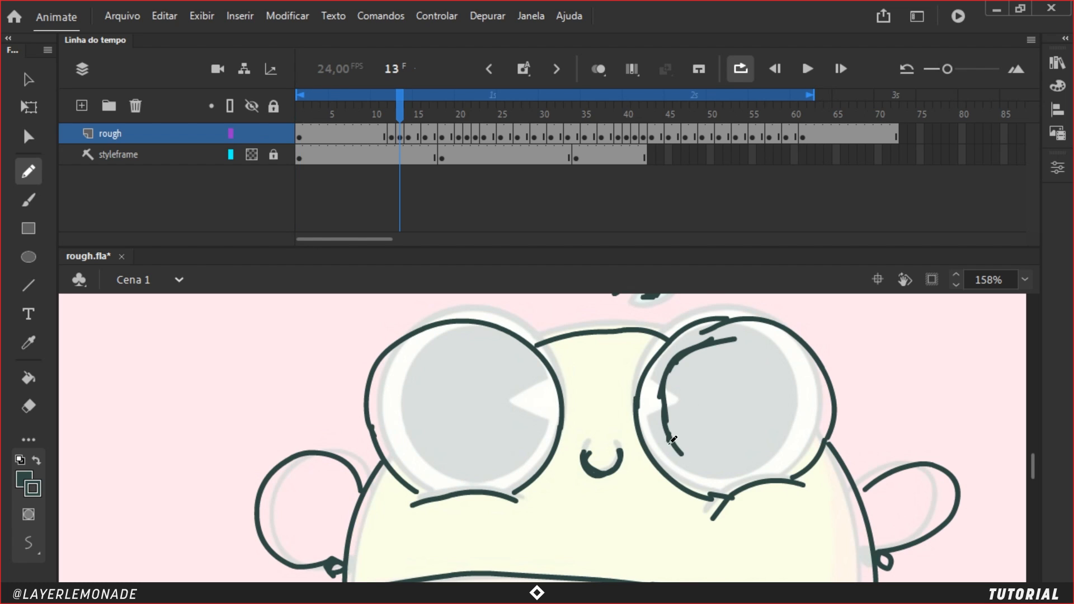
pyautogui.moveTo(691, 470)
pyautogui.mouseDown()
pyautogui.moveTo(666, 397)
pyautogui.moveTo(727, 480)
pyautogui.moveTo(753, 476)
pyautogui.mouseUp()
pyautogui.moveTo(732, 343)
pyautogui.mouseDown()
pyautogui.moveTo(782, 359)
pyautogui.moveTo(790, 439)
pyautogui.mouseUp()
pyautogui.moveTo(796, 437); pyautogui.dragTo(789, 456)
pyautogui.moveTo(663, 379); pyautogui.dragTo(661, 428)
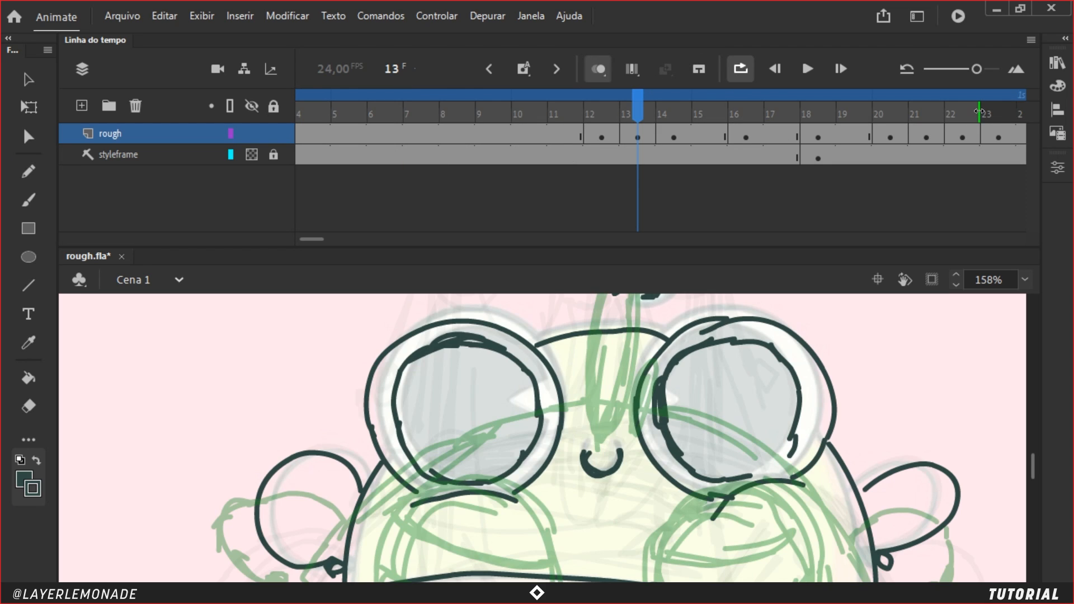
# Step: Shorten the onion skin range of the following frames and advance past the rough poses to frame 21
pyautogui.moveTo(979, 112); pyautogui.dragTo(692, 113)
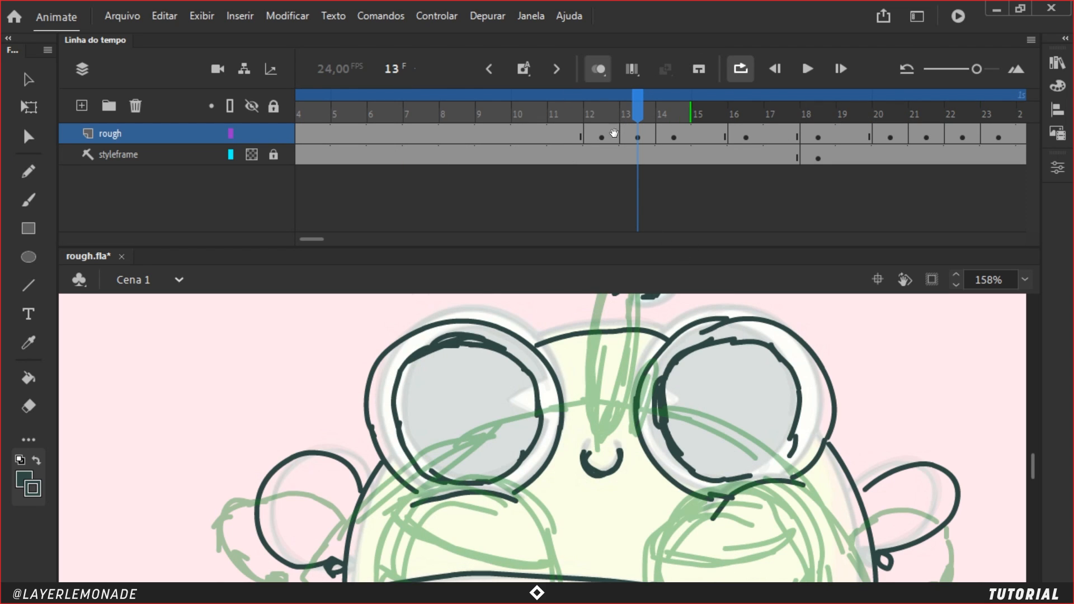
pyautogui.press('.')
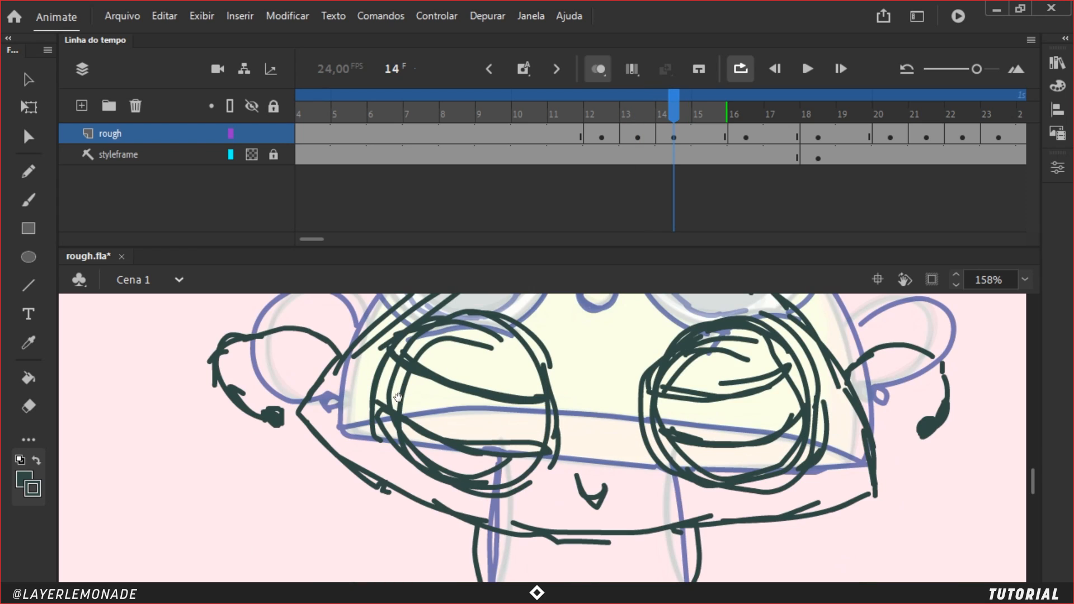
pyautogui.click(746, 136)
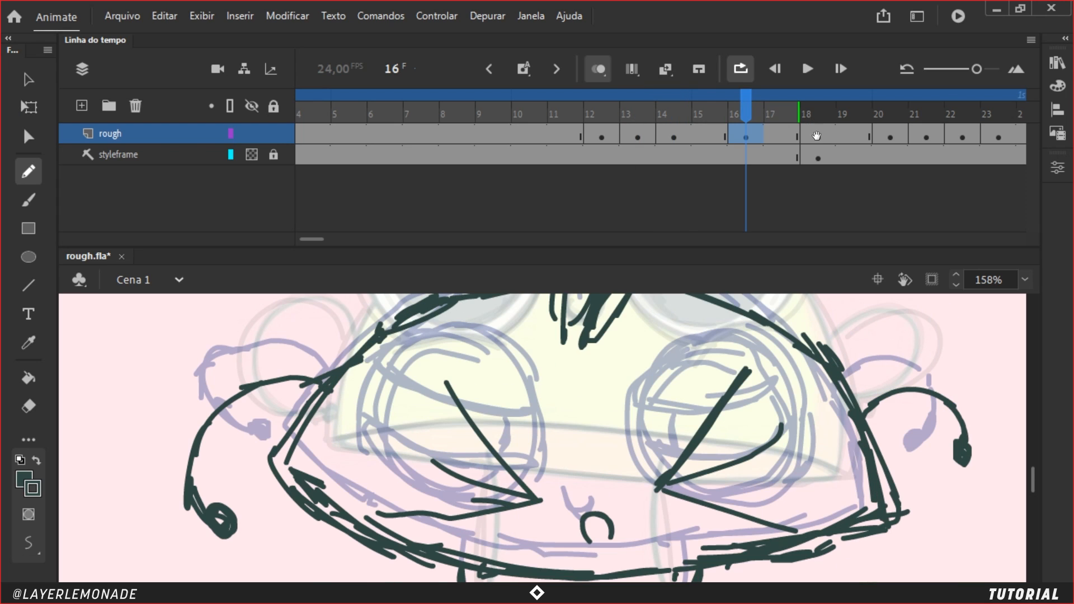
pyautogui.moveTo(822, 117); pyautogui.dragTo(850, 115)
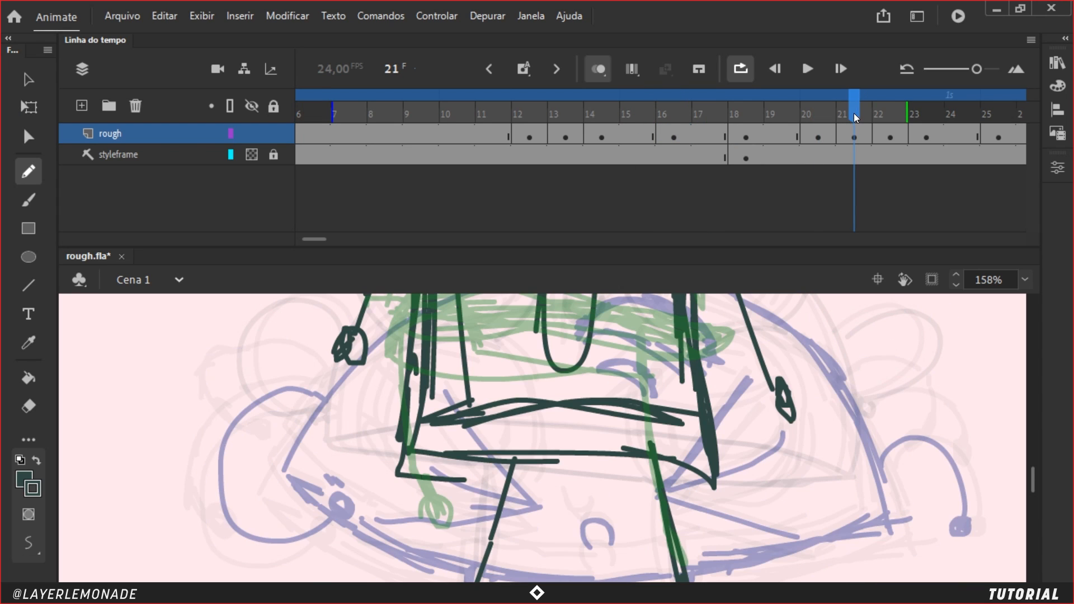
# Step: Draw elongated irises inside the stretched eyes on frames 21 and 22
pyautogui.moveTo(644, 330); pyautogui.dragTo(693, 559)
pyautogui.hotkey('ctrl', '-')
pyautogui.moveTo(541, 414)
pyautogui.mouseDown()
pyautogui.moveTo(545, 480)
pyautogui.moveTo(570, 399)
pyautogui.moveTo(538, 447)
pyautogui.mouseUp()
pyautogui.moveTo(625, 398)
pyautogui.mouseDown()
pyautogui.moveTo(637, 446)
pyautogui.moveTo(611, 421)
pyautogui.moveTo(636, 407)
pyautogui.moveTo(621, 468)
pyautogui.moveTo(637, 420)
pyautogui.mouseUp()
pyautogui.moveTo(554, 394)
pyautogui.mouseDown()
pyautogui.moveTo(536, 466)
pyautogui.moveTo(555, 483)
pyautogui.moveTo(582, 398)
pyautogui.moveTo(546, 400)
pyautogui.moveTo(632, 403)
pyautogui.moveTo(640, 378)
pyautogui.moveTo(552, 393)
pyautogui.moveTo(516, 366)
pyautogui.moveTo(529, 460)
pyautogui.moveTo(546, 357)
pyautogui.moveTo(507, 417)
pyautogui.mouseUp()
# Step: Draw oval irises inside both eyes on frames 23 and 25
pyautogui.press('.')
pyautogui.moveTo(627, 348)
pyautogui.mouseDown()
pyautogui.moveTo(652, 393)
pyautogui.moveTo(631, 444)
pyautogui.mouseUp()
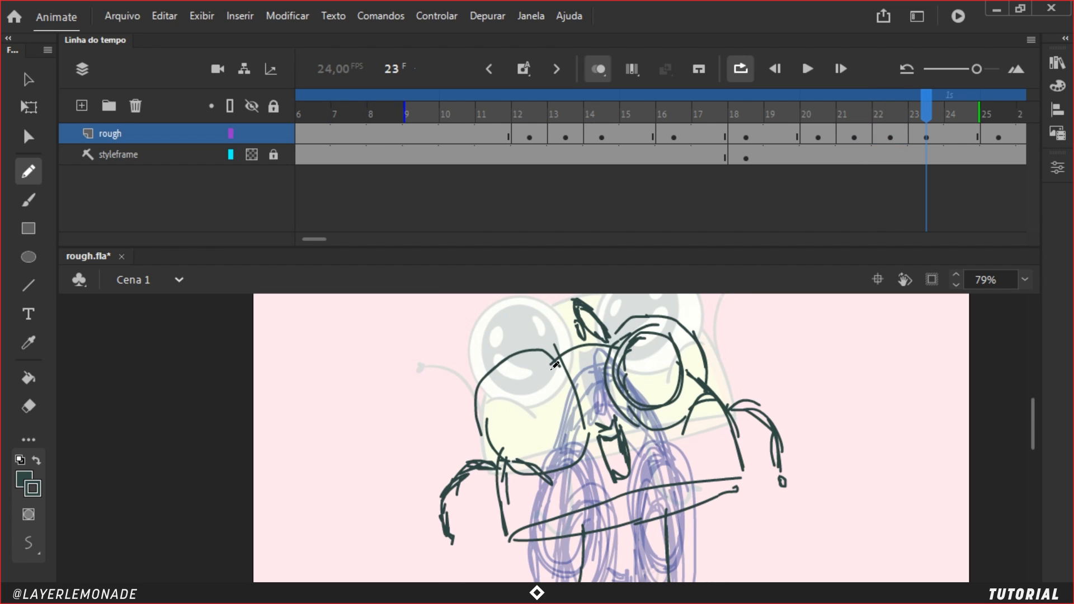
pyautogui.moveTo(545, 369)
pyautogui.mouseDown()
pyautogui.moveTo(508, 413)
pyautogui.moveTo(514, 383)
pyautogui.moveTo(534, 368)
pyautogui.moveTo(505, 438)
pyautogui.moveTo(555, 381)
pyautogui.moveTo(490, 390)
pyautogui.moveTo(525, 389)
pyautogui.moveTo(518, 450)
pyautogui.moveTo(516, 367)
pyautogui.mouseUp()
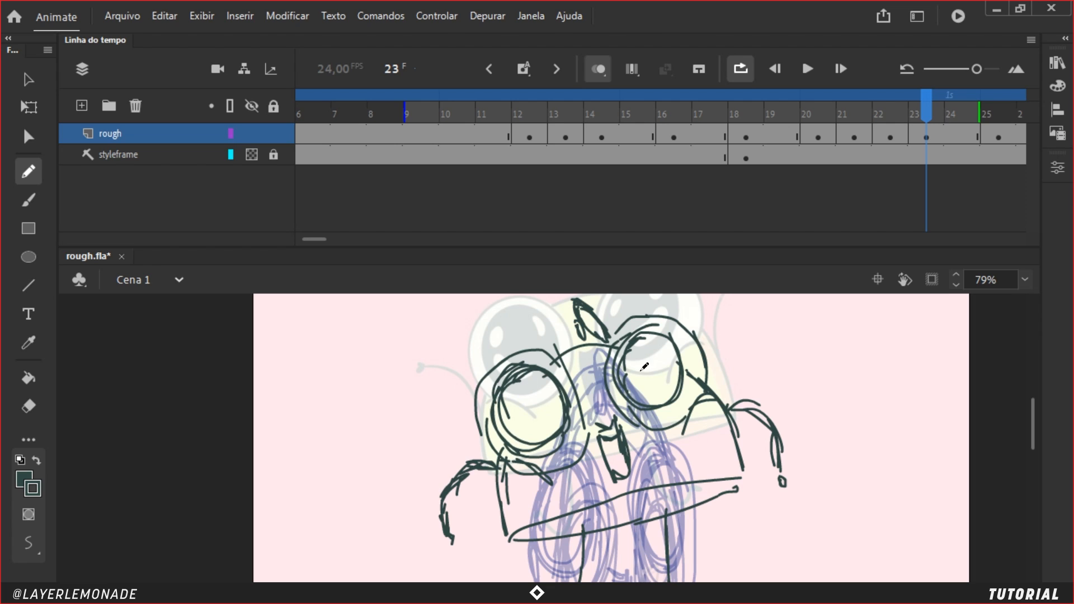
pyautogui.moveTo(645, 324)
pyautogui.mouseDown()
pyautogui.moveTo(675, 343)
pyautogui.moveTo(681, 371)
pyautogui.moveTo(630, 395)
pyautogui.mouseUp()
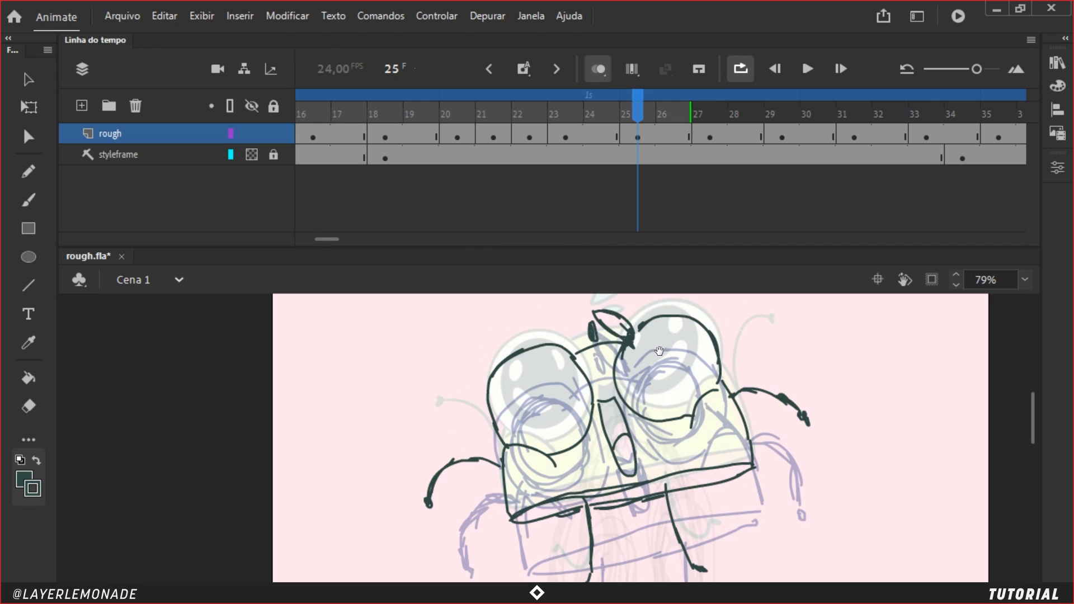
pyautogui.moveTo(654, 325)
pyautogui.mouseDown()
pyautogui.moveTo(627, 374)
pyautogui.moveTo(634, 394)
pyautogui.moveTo(683, 381)
pyautogui.moveTo(683, 328)
pyautogui.moveTo(635, 364)
pyautogui.moveTo(689, 391)
pyautogui.moveTo(690, 329)
pyautogui.moveTo(700, 370)
pyautogui.moveTo(665, 402)
pyautogui.moveTo(643, 383)
pyautogui.moveTo(669, 392)
pyautogui.moveTo(675, 344)
pyautogui.mouseUp()
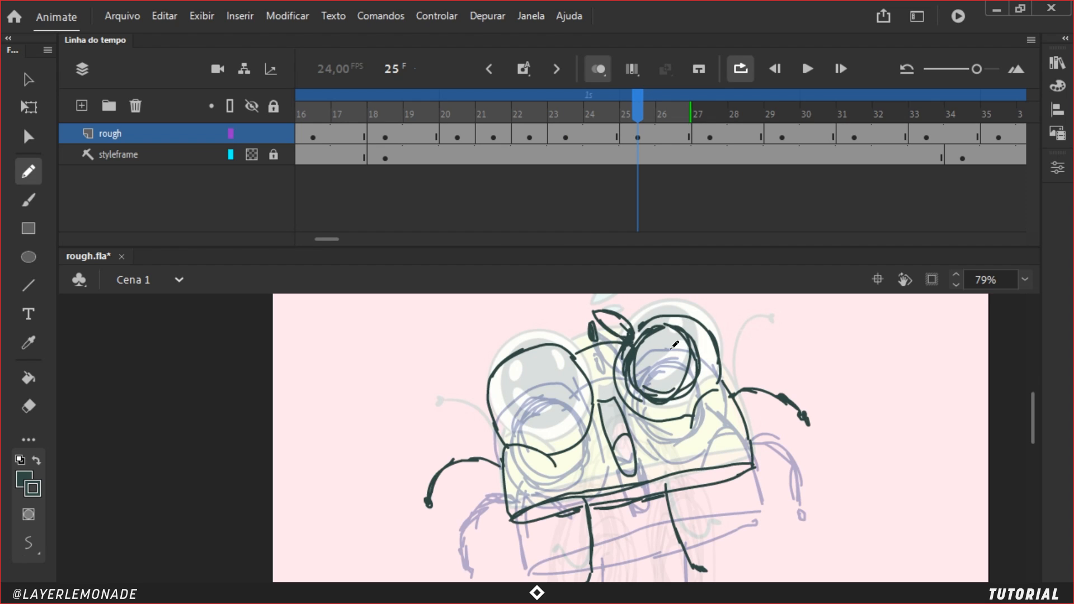
pyautogui.moveTo(546, 358)
pyautogui.mouseDown()
pyautogui.moveTo(516, 380)
pyautogui.moveTo(543, 355)
pyautogui.moveTo(578, 393)
pyautogui.moveTo(547, 432)
pyautogui.moveTo(521, 371)
pyautogui.moveTo(505, 396)
pyautogui.moveTo(528, 422)
pyautogui.moveTo(573, 421)
pyautogui.moveTo(514, 393)
pyautogui.moveTo(551, 362)
pyautogui.moveTo(527, 347)
pyautogui.mouseUp()
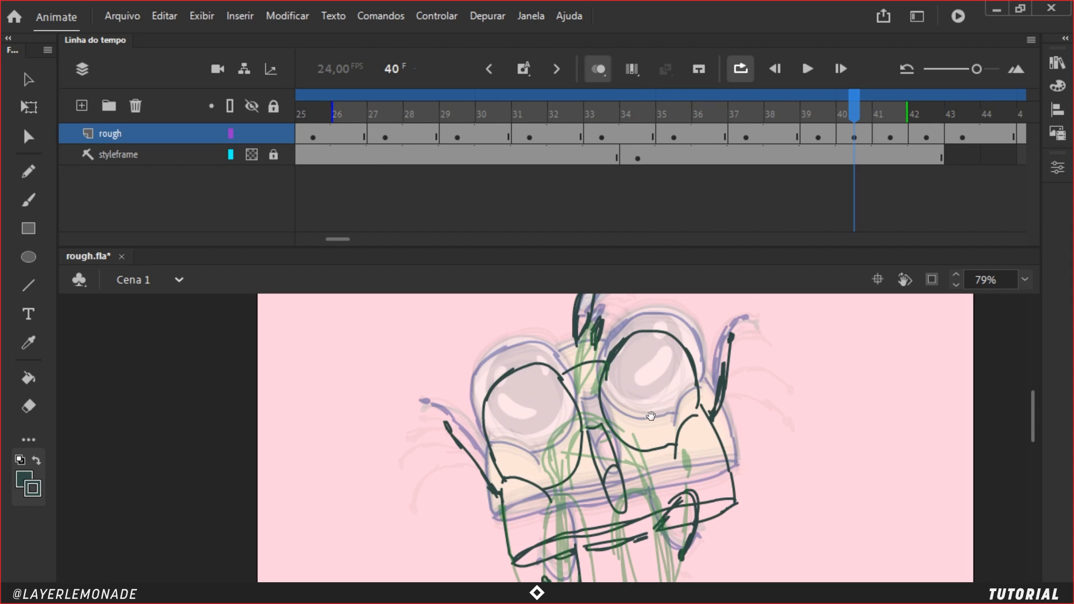
# Step: Draw the irises inside both eyes on frame 40
pyautogui.hotkey('shift', 'y')
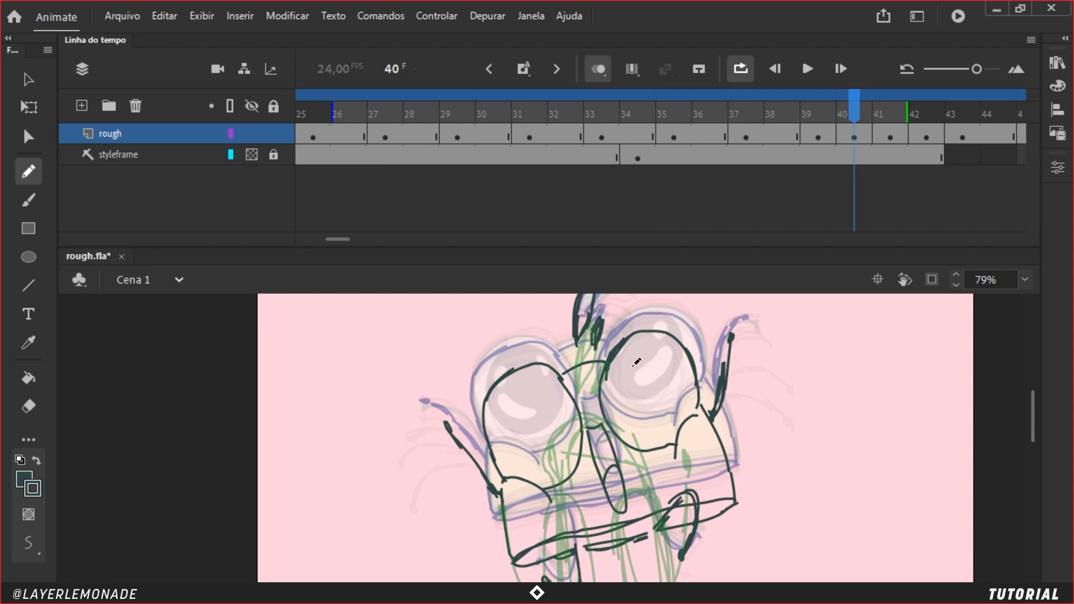
pyautogui.moveTo(628, 356)
pyautogui.mouseDown()
pyautogui.moveTo(627, 419)
pyautogui.moveTo(669, 357)
pyautogui.moveTo(612, 382)
pyautogui.moveTo(673, 404)
pyautogui.moveTo(615, 364)
pyautogui.mouseUp()
pyautogui.moveTo(525, 378)
pyautogui.mouseDown()
pyautogui.moveTo(518, 455)
pyautogui.moveTo(516, 409)
pyautogui.moveTo(528, 465)
pyautogui.moveTo(554, 409)
pyautogui.moveTo(507, 392)
pyautogui.moveTo(529, 470)
pyautogui.moveTo(546, 380)
pyautogui.moveTo(564, 432)
pyautogui.mouseUp()
# Step: Erase the lines crossing the inside of both stretched eyes on frame 41
pyautogui.press('.')
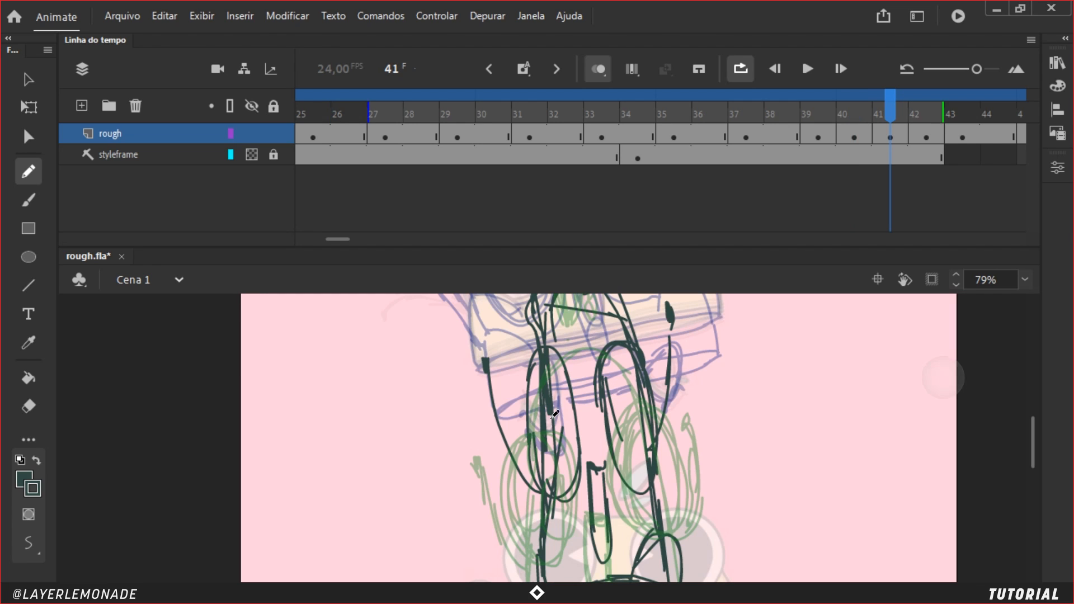
pyautogui.press('e')
pyautogui.moveTo(542, 385)
pyautogui.mouseDown()
pyautogui.moveTo(545, 456)
pyautogui.moveTo(557, 439)
pyautogui.moveTo(549, 487)
pyautogui.mouseUp()
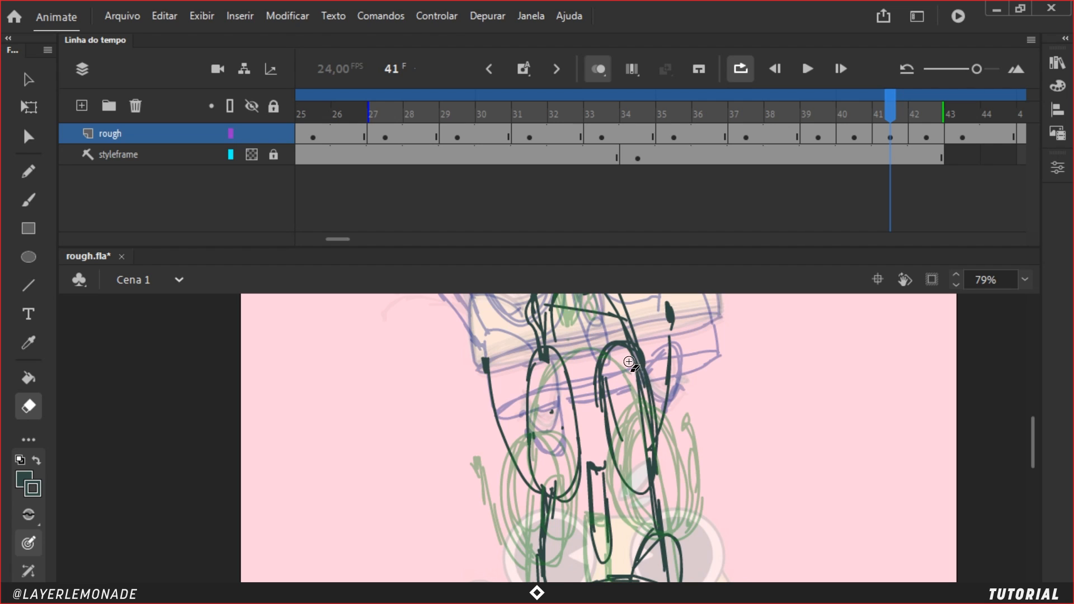
pyautogui.moveTo(632, 364); pyautogui.dragTo(649, 428)
pyautogui.moveTo(610, 386); pyautogui.dragTo(620, 434)
# Step: Draw narrow oval irises low inside both stretched eyes on frame 41
pyautogui.hotkey('shift', 'y')
pyautogui.moveTo(550, 411); pyautogui.dragTo(564, 478)
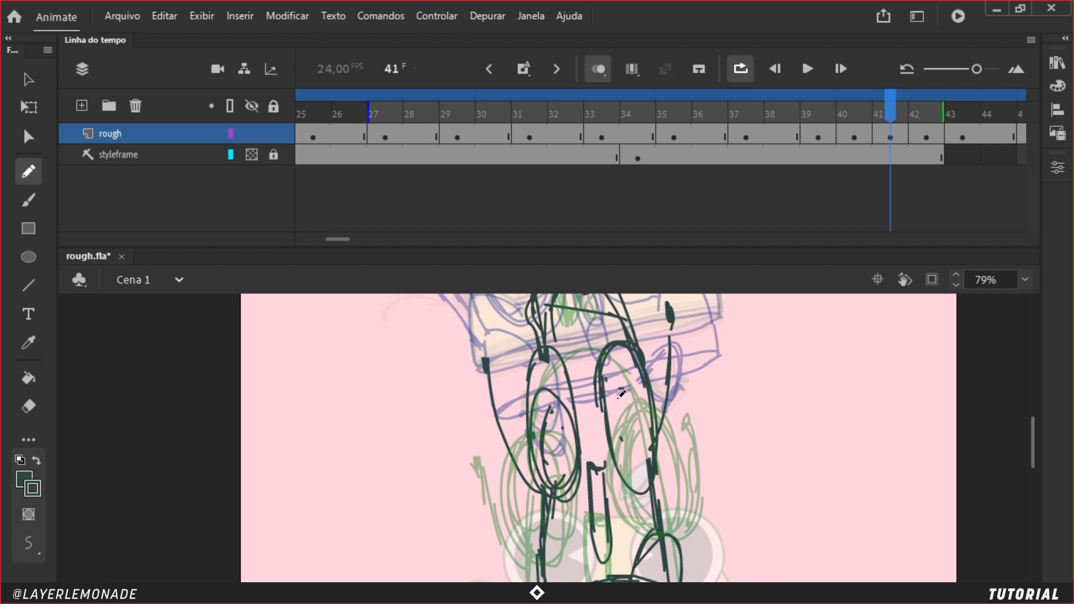
pyautogui.moveTo(622, 392); pyautogui.dragTo(631, 469)
# Step: Erase the stray lines inside the eyes on frame 42 and draw an oval iris in each eye
pyautogui.press('.')
pyautogui.press('e')
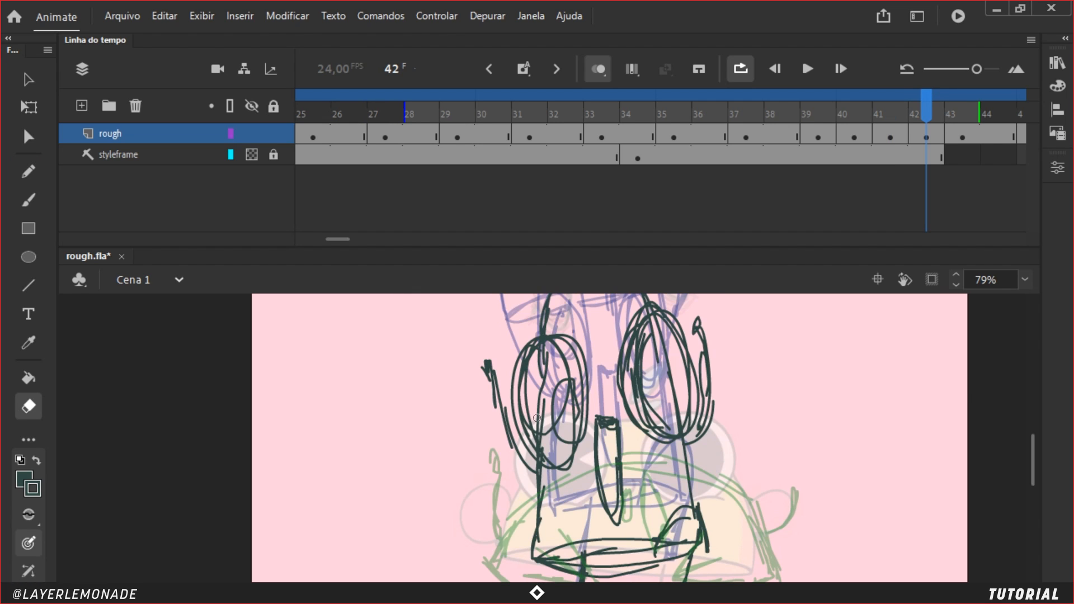
pyautogui.moveTo(537, 417); pyautogui.dragTo(567, 438)
pyautogui.moveTo(571, 374)
pyautogui.mouseDown()
pyautogui.moveTo(564, 440)
pyautogui.moveTo(562, 382)
pyautogui.mouseUp()
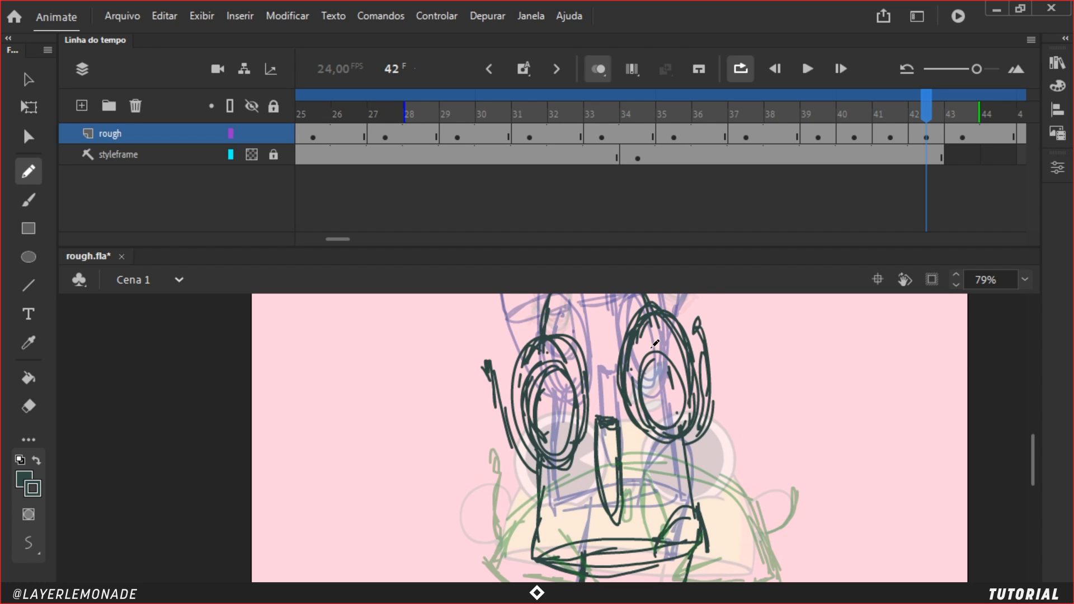
pyautogui.moveTo(652, 347)
pyautogui.mouseDown()
pyautogui.moveTo(659, 343)
pyautogui.moveTo(679, 392)
pyautogui.moveTo(595, 352)
pyautogui.mouseUp()
# Step: Skip the closed-eye poses from frame 43 and draw round irises inside both eyes on frame 51
pyautogui.click(963, 135)
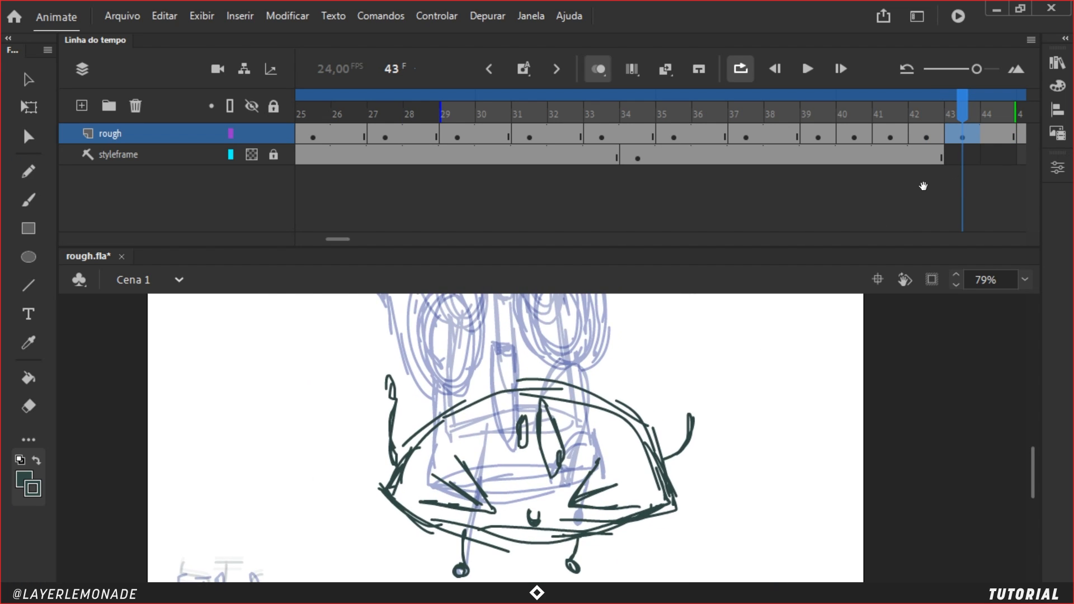
pyautogui.moveTo(923, 185); pyautogui.dragTo(559, 211)
pyautogui.moveTo(741, 190); pyautogui.dragTo(667, 185)
pyautogui.moveTo(640, 115); pyautogui.dragTo(818, 117)
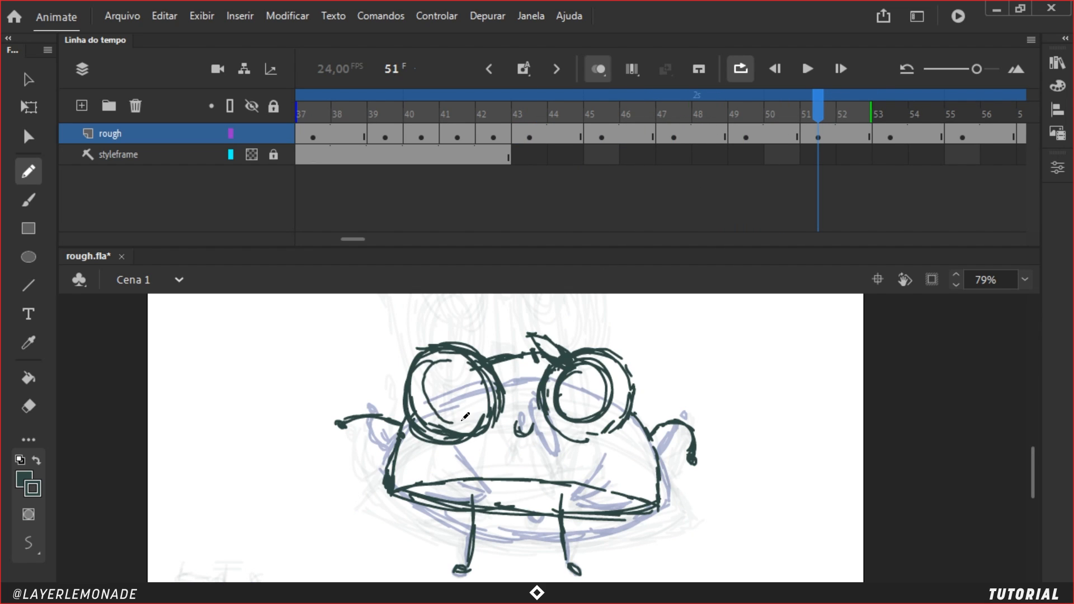
pyautogui.moveTo(460, 421)
pyautogui.mouseDown()
pyautogui.moveTo(458, 359)
pyautogui.moveTo(436, 411)
pyautogui.moveTo(476, 381)
pyautogui.mouseUp()
pyautogui.moveTo(602, 366)
pyautogui.mouseDown()
pyautogui.moveTo(569, 400)
pyautogui.moveTo(605, 366)
pyautogui.moveTo(593, 347)
pyautogui.mouseUp()
# Step: Draw the irises inside the eyes on frame 53, using the styleframe as a guide
pyautogui.moveTo(579, 354)
pyautogui.mouseDown()
pyautogui.moveTo(554, 391)
pyautogui.moveTo(579, 352)
pyautogui.moveTo(600, 358)
pyautogui.moveTo(566, 350)
pyautogui.moveTo(608, 361)
pyautogui.moveTo(615, 395)
pyautogui.mouseUp()
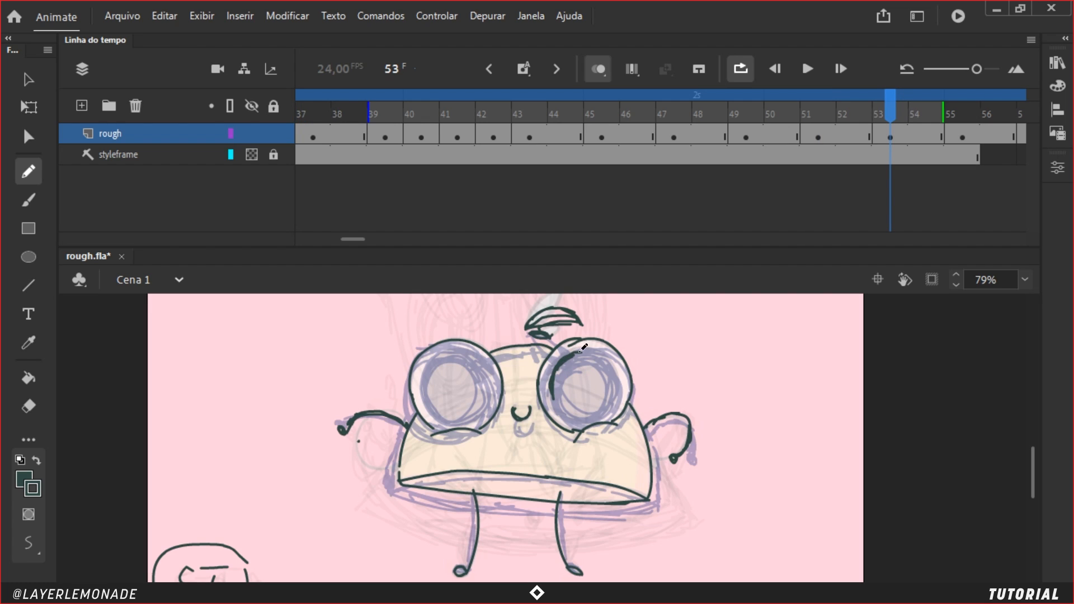
pyautogui.moveTo(552, 374); pyautogui.dragTo(576, 417)
pyautogui.moveTo(605, 352); pyautogui.dragTo(615, 386)
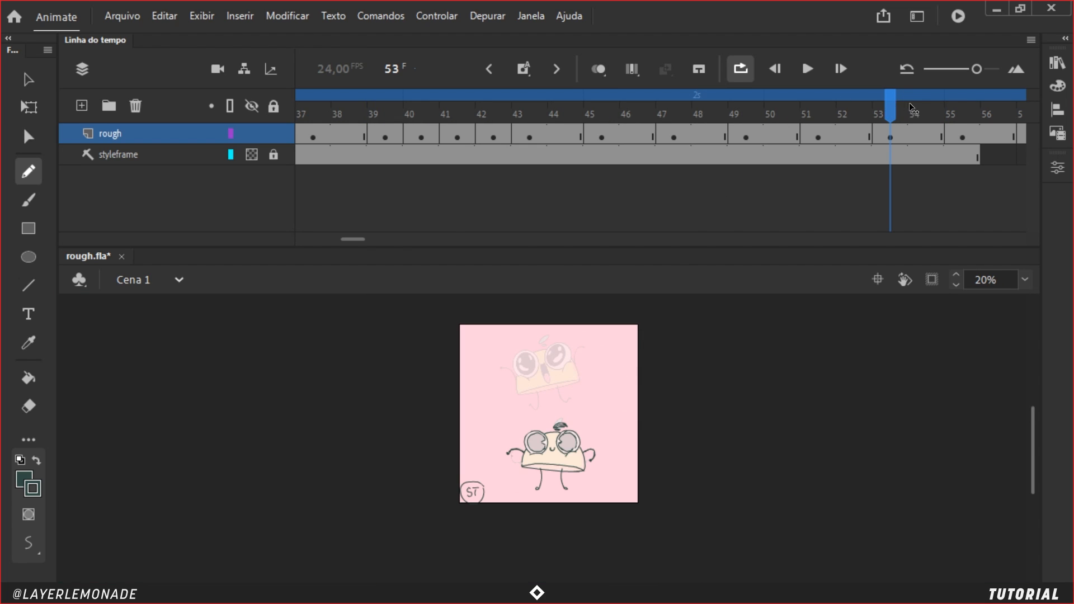
# Step: Play back the rough animation from the jump to the final recovery pose to review the motion
pyautogui.moveTo(912, 109)
pyautogui.mouseDown()
pyautogui.moveTo(566, 117)
pyautogui.moveTo(340, 173)
pyautogui.mouseUp()
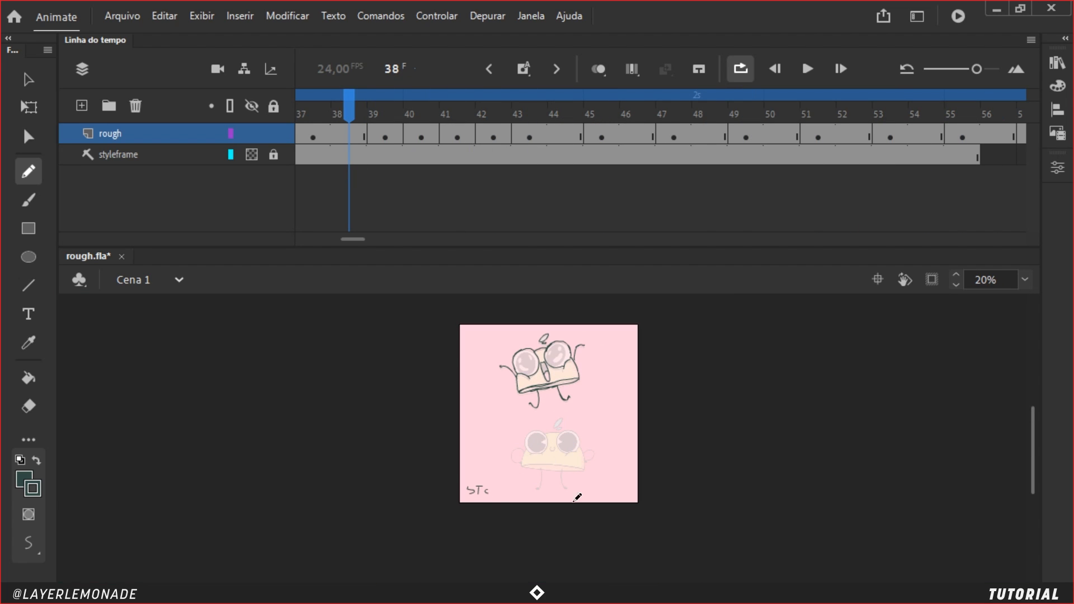
pyautogui.press('v')
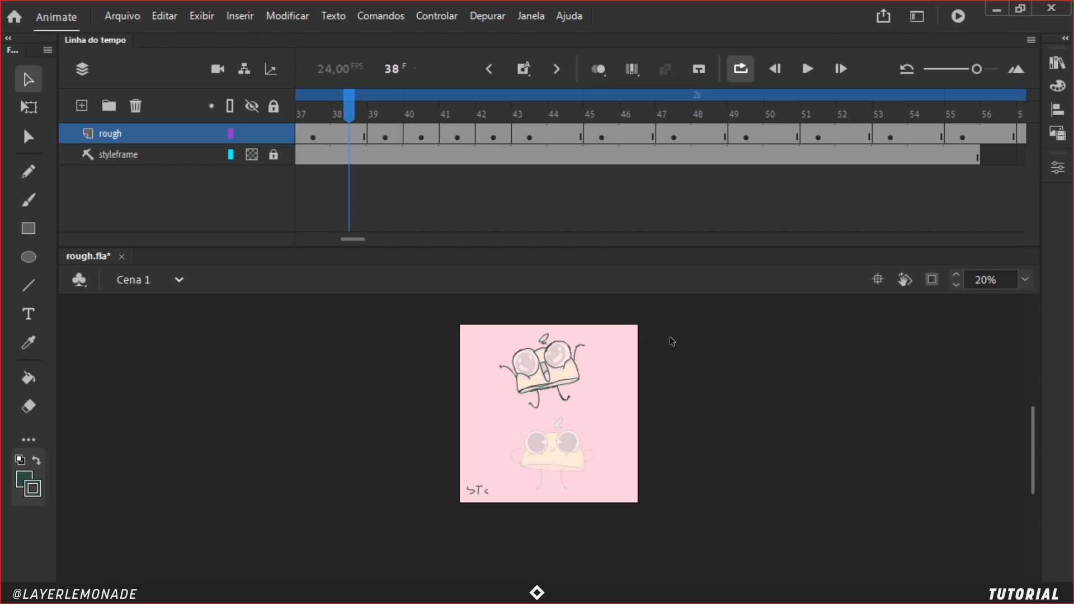
pyautogui.moveTo(977, 69); pyautogui.dragTo(958, 69)
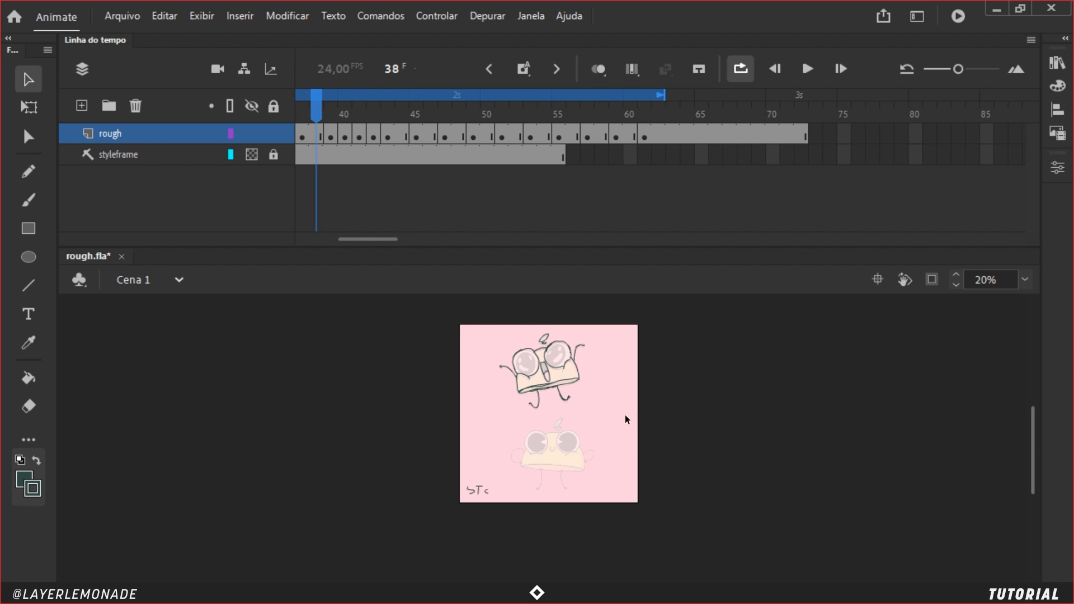
pyautogui.hotkey('ctrl', '=')
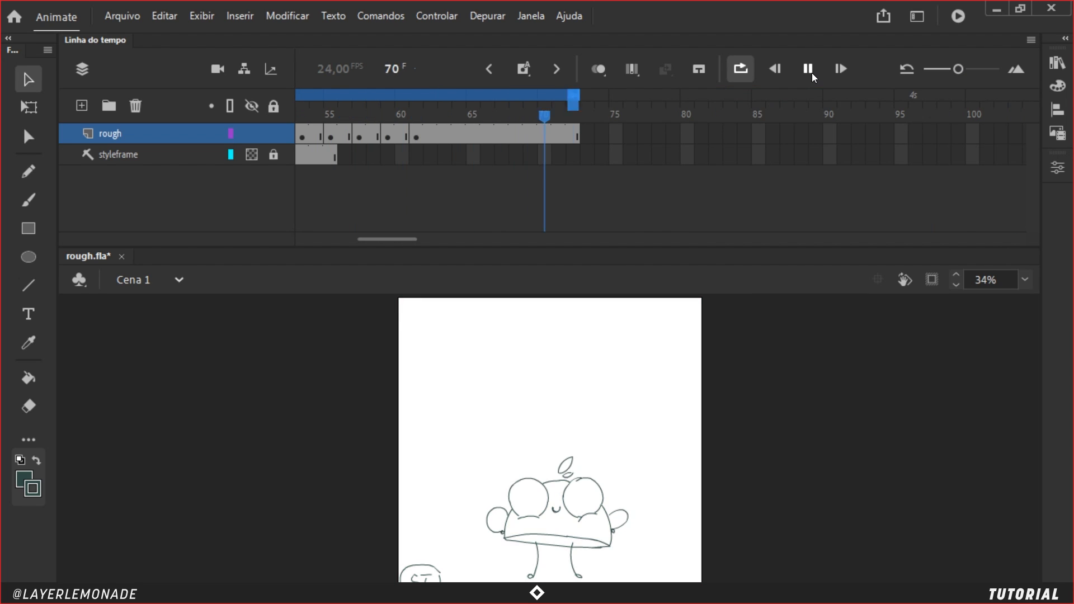
pyautogui.click(633, 116)
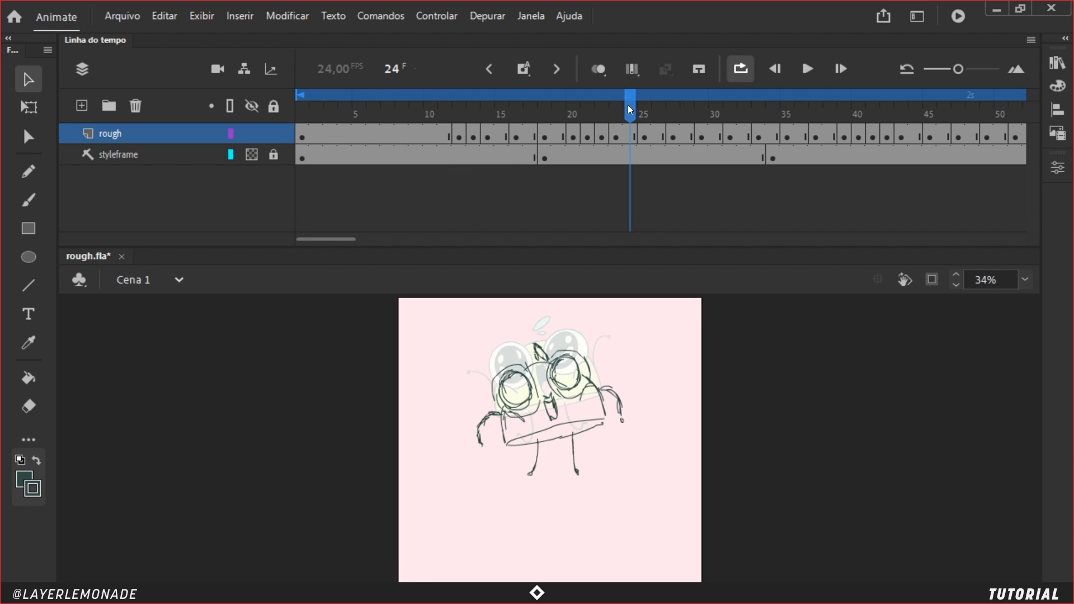
pyautogui.press('Return')
pyautogui.click(641, 152)
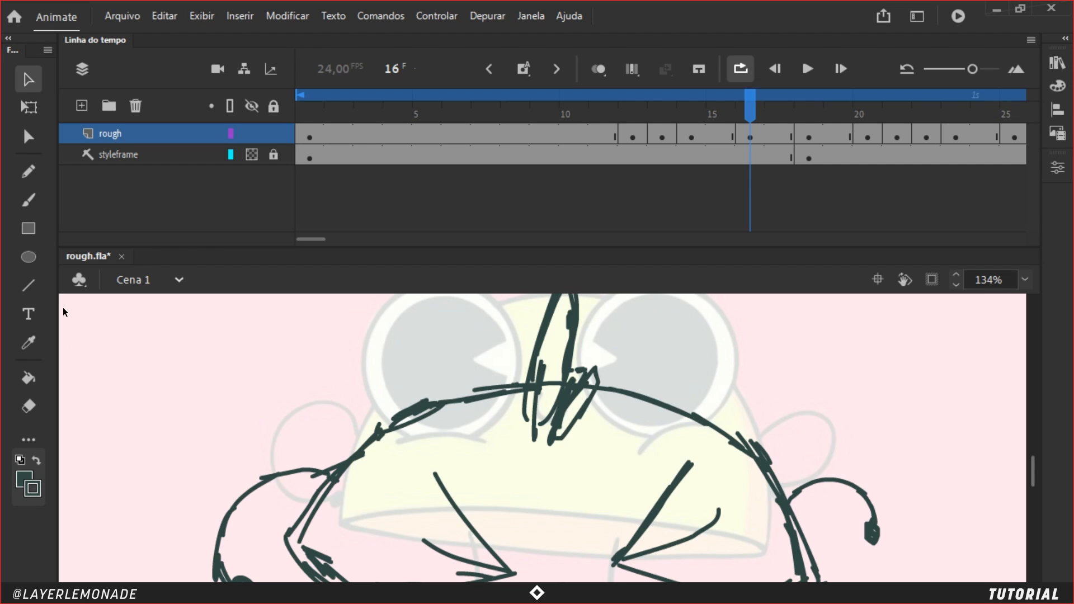
# Step: Return to frame 1 and add a new layer named CLEAN_LIMAO above the rough layer
pyautogui.moveTo(750, 106); pyautogui.dragTo(288, 108)
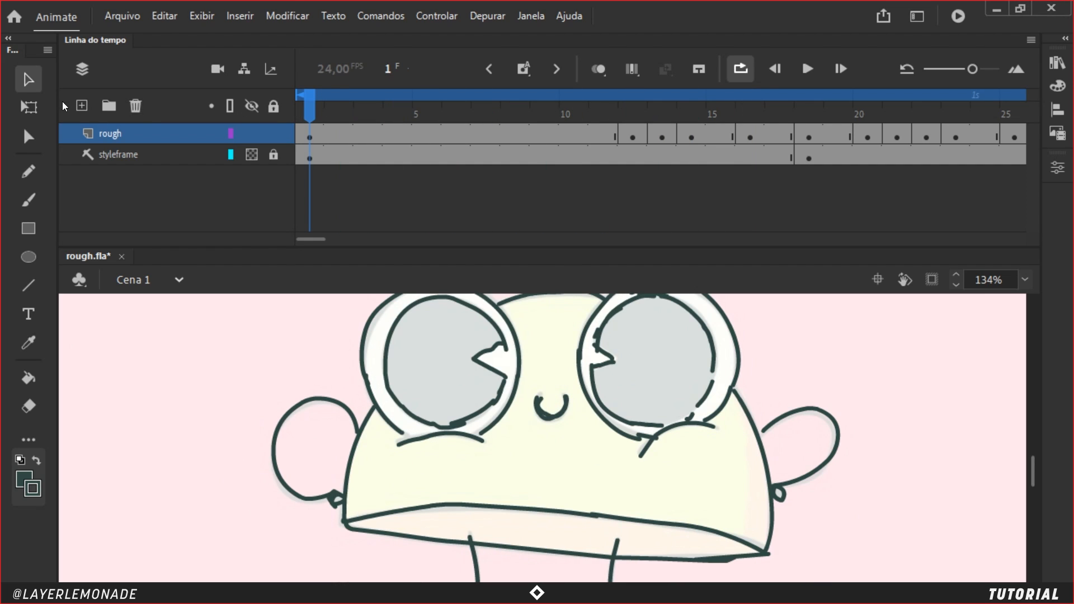
pyautogui.click(82, 106)
pyautogui.doubleClick(170, 138)
pyautogui.write('CLEAN')
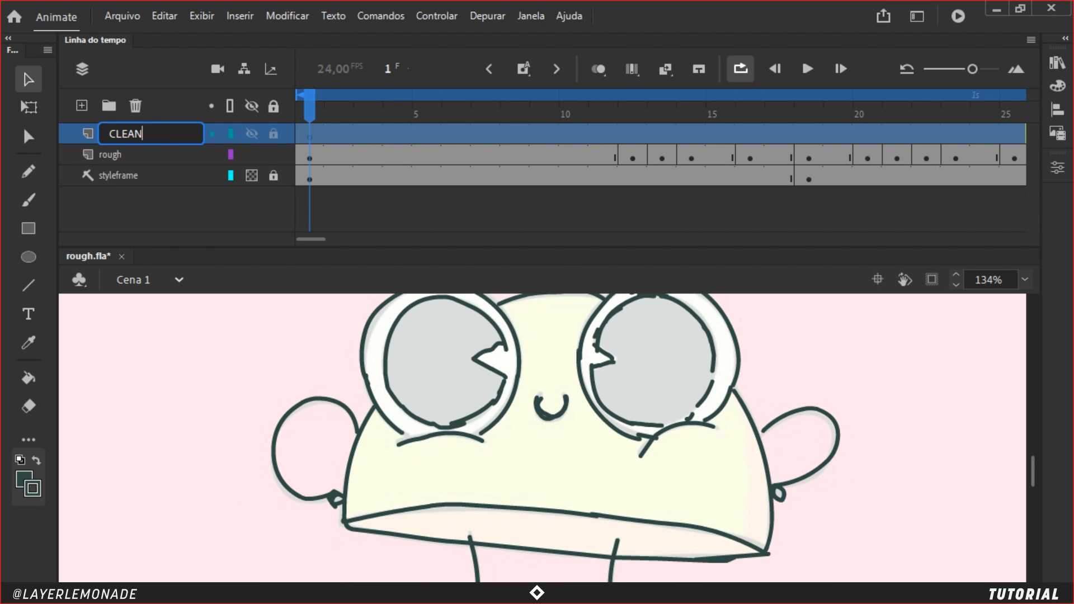
pyautogui.write('_LIMAO')
pyautogui.press('Return')
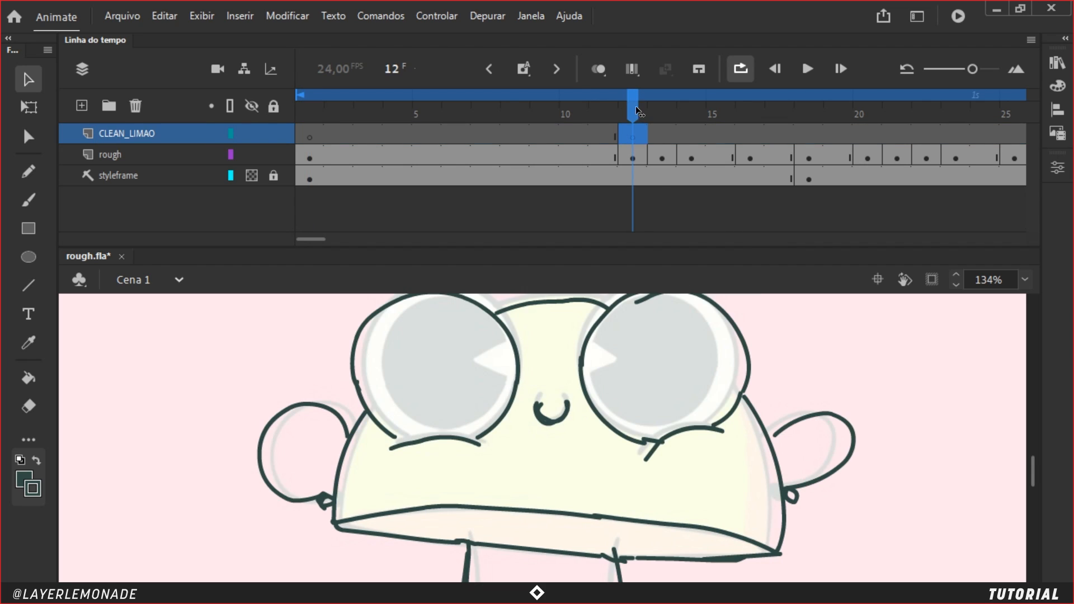
# Step: Insert blank keyframes on frames 13 and 14 of the CLEAN_LIMAO layer, matching the rough layer's timing
pyautogui.click(661, 110)
pyautogui.press('F7')
pyautogui.click(693, 108)
pyautogui.press('F7')
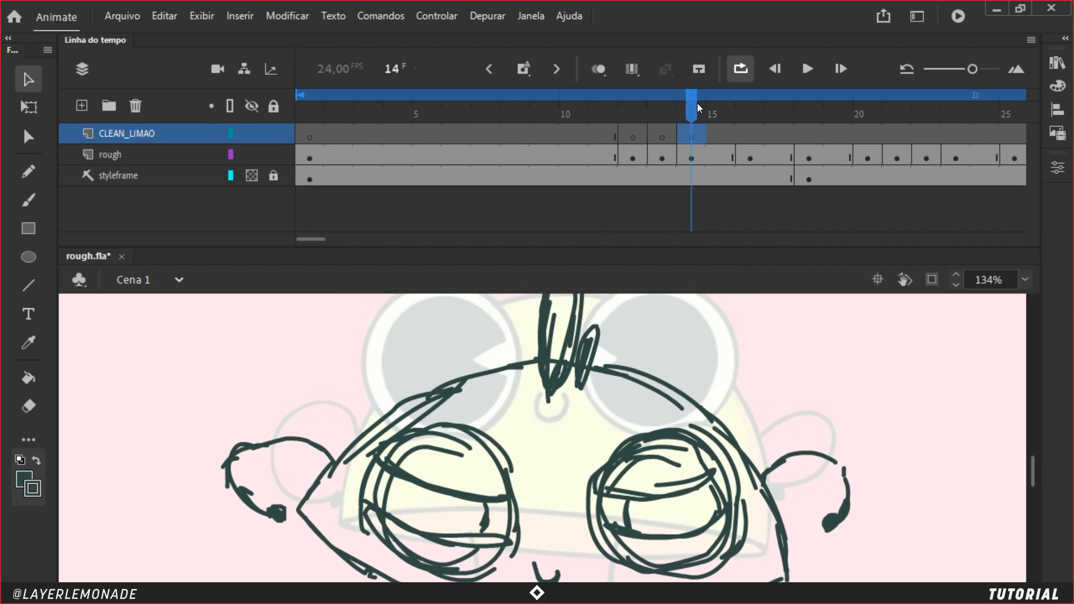
pyautogui.click(613, 115)
pyautogui.click(694, 116)
pyautogui.click(309, 134)
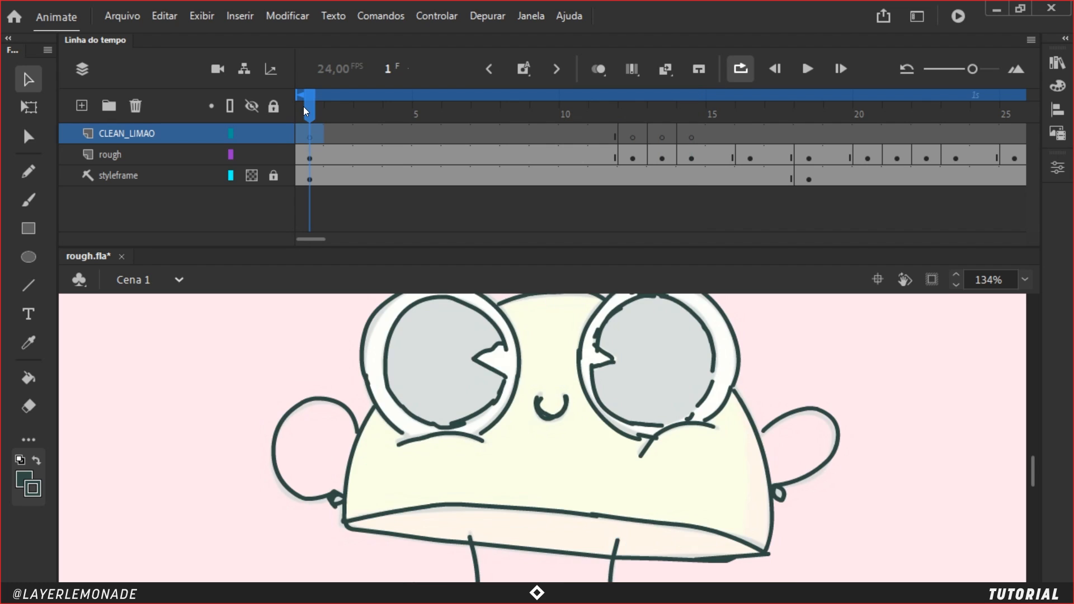
# Step: Make the rough layer semi-transparent and lock it, with frame 1 of CLEAN_LIMAO active for drawing
pyautogui.doubleClick(90, 155)
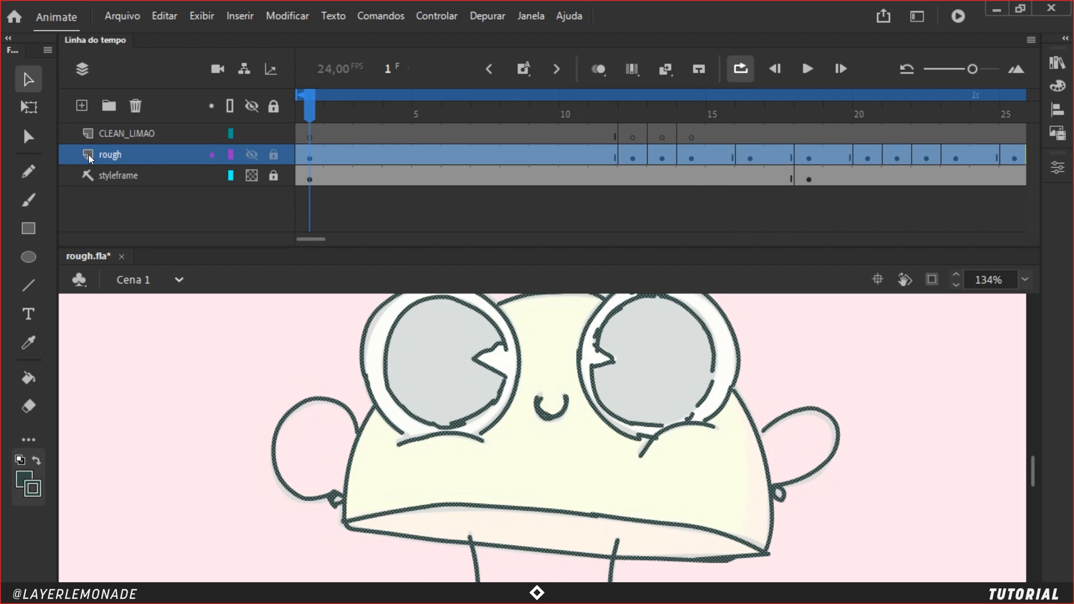
pyautogui.click(500, 251)
pyautogui.click(663, 158)
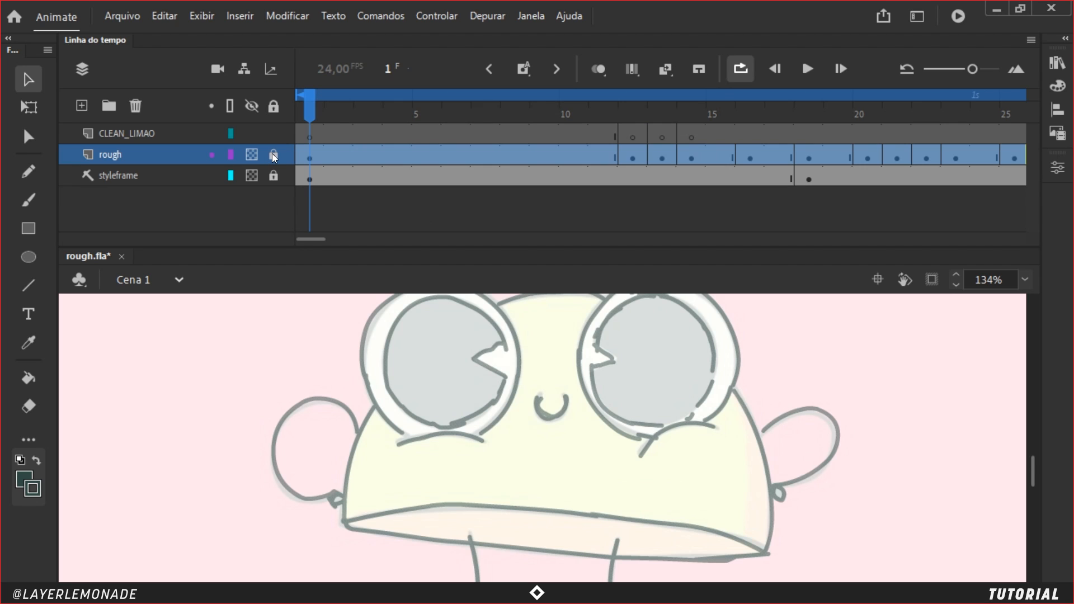
pyautogui.click(310, 133)
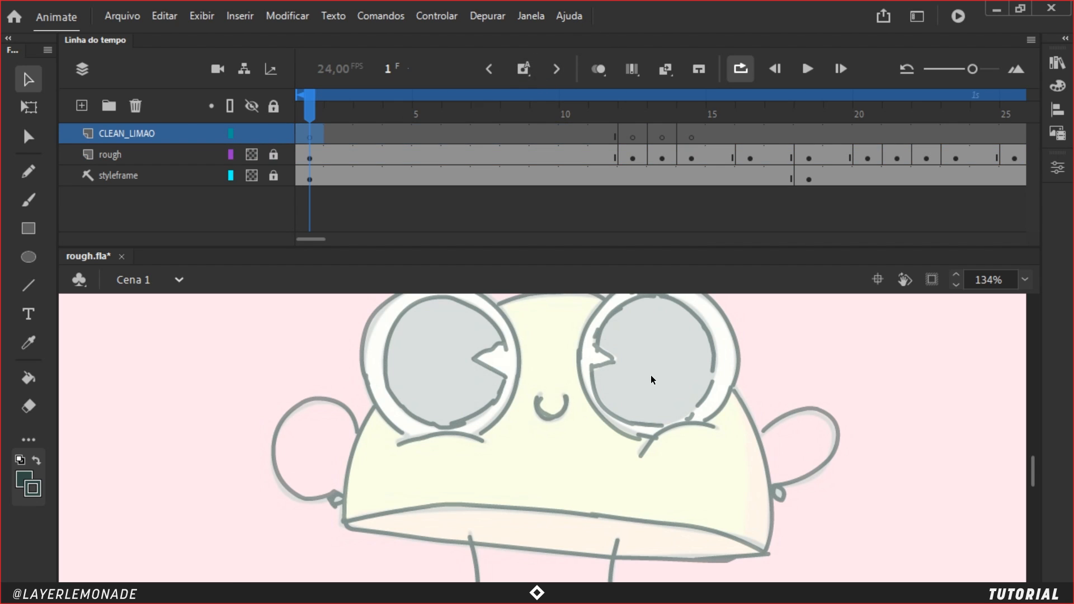
# Step: Try tracing the outer side of the character's right-hand eye on frame 1 with short overlapping strokes
pyautogui.hotkey('ctrl', '-')
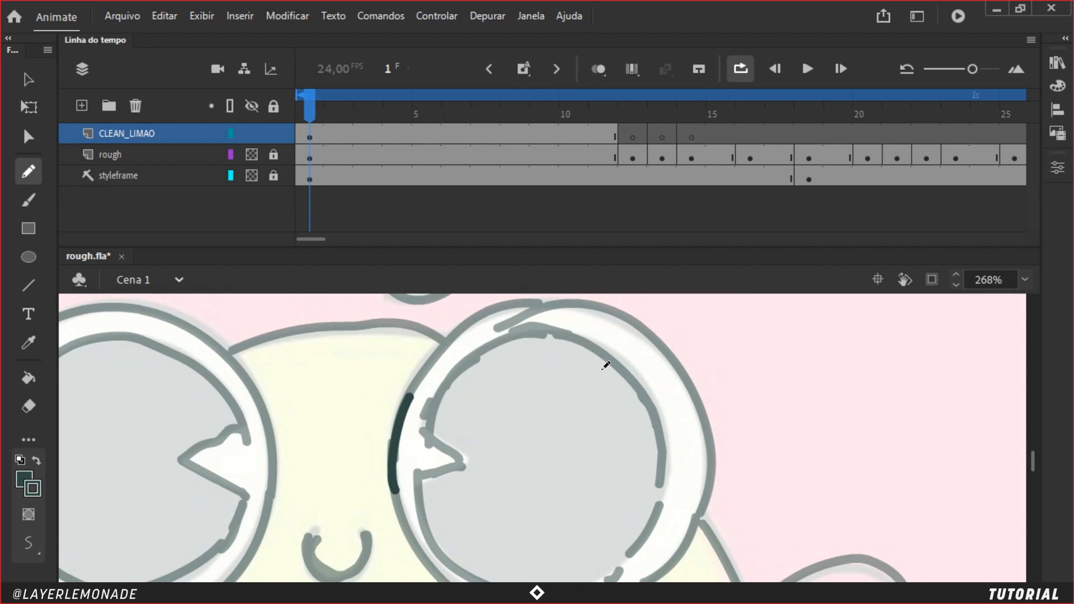
pyautogui.moveTo(577, 376); pyautogui.dragTo(562, 390)
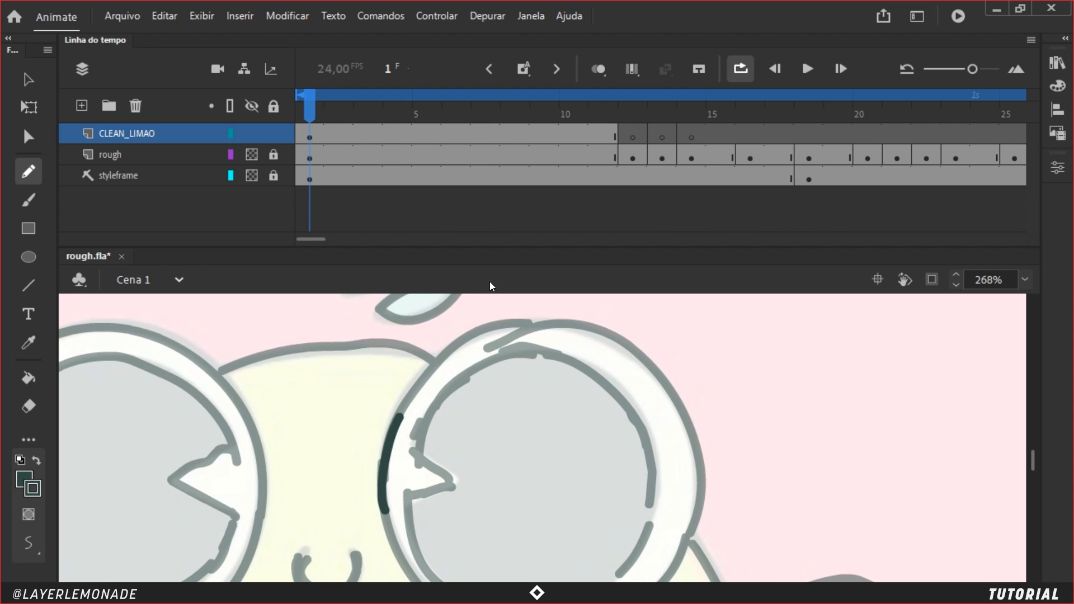
pyautogui.moveTo(702, 449)
pyautogui.mouseDown()
pyautogui.moveTo(616, 340)
pyautogui.moveTo(506, 324)
pyautogui.moveTo(424, 379)
pyautogui.moveTo(400, 417)
pyautogui.mouseUp()
pyautogui.hotkey('ctrl', 'z')
pyautogui.moveTo(635, 351)
pyautogui.mouseDown()
pyautogui.moveTo(664, 374)
pyautogui.moveTo(693, 442)
pyautogui.mouseUp()
pyautogui.moveTo(675, 399)
pyautogui.mouseDown()
pyautogui.moveTo(703, 478)
pyautogui.moveTo(699, 526)
pyautogui.mouseUp()
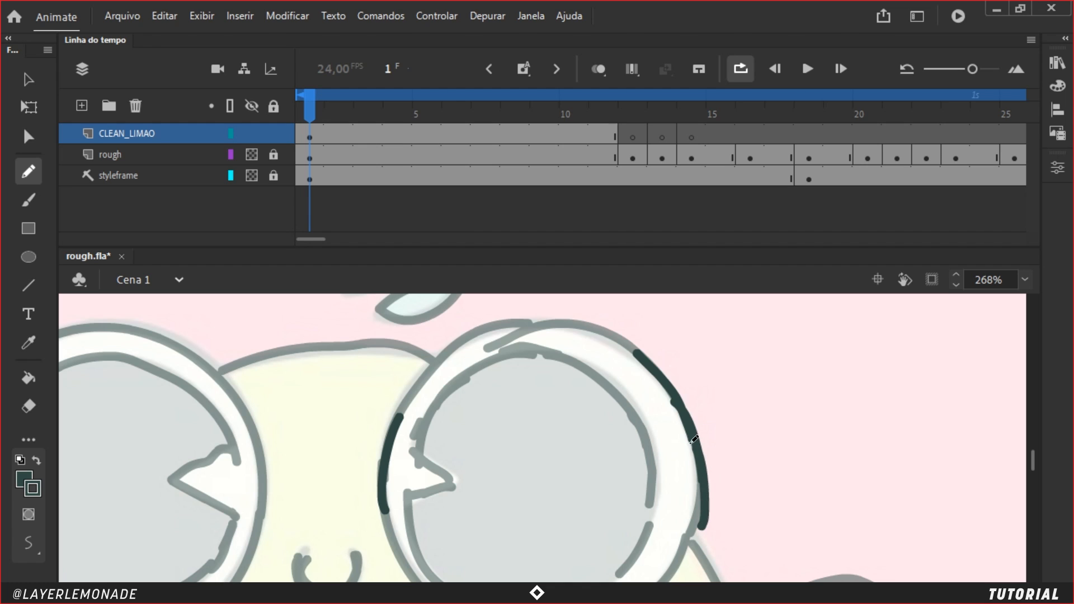
# Step: Select and delete the overlapping trial strokes along the outer side of the right-hand eye
pyautogui.press('v')
pyautogui.click(702, 489)
pyautogui.click(694, 429)
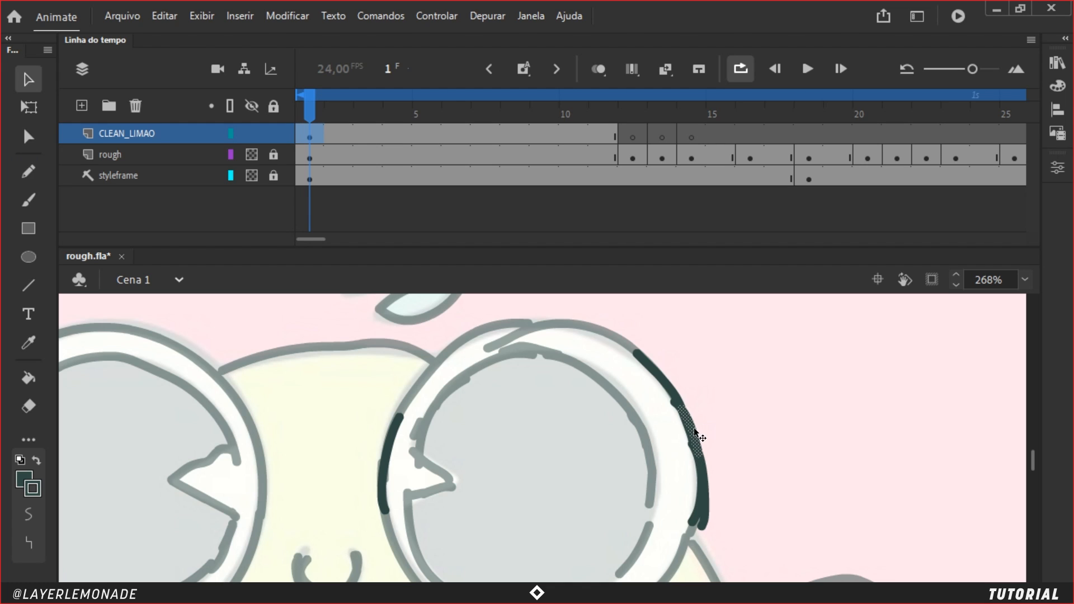
pyautogui.click(673, 393)
pyautogui.click(695, 433)
pyautogui.press('Delete')
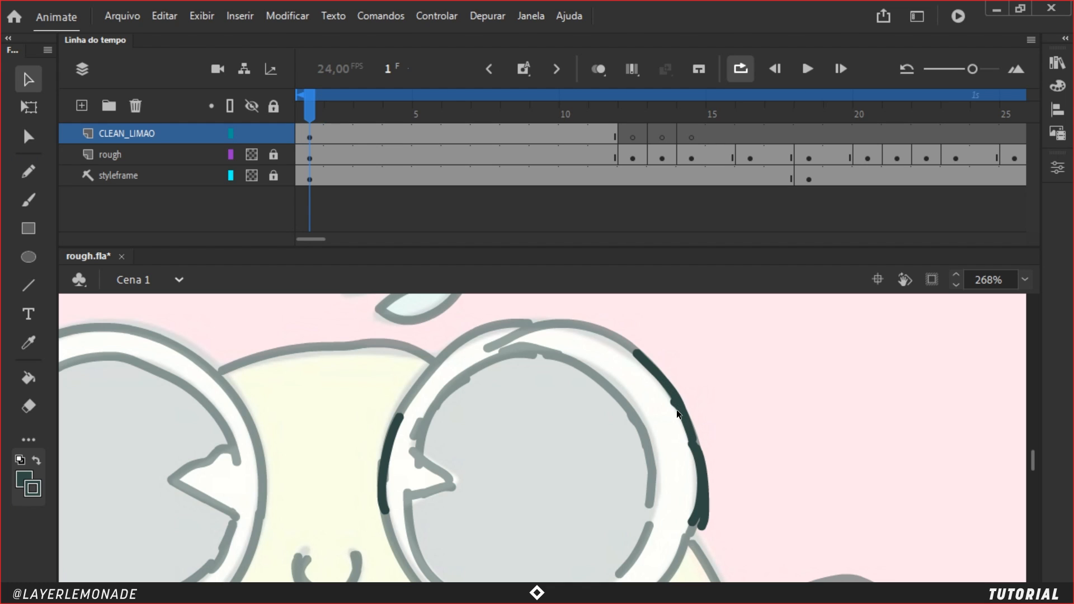
pyautogui.click(675, 402)
pyautogui.click(702, 461)
pyautogui.moveTo(624, 350); pyautogui.dragTo(706, 458)
pyautogui.press('Delete')
pyautogui.moveTo(662, 492); pyautogui.dragTo(738, 542)
pyautogui.press('Delete')
# Step: Trace the right-hand eye's full outer outline on frame 1, hiding the rough layer to follow the styleframe around the lower part
pyautogui.press('y')
pyautogui.moveTo(399, 417)
pyautogui.mouseDown()
pyautogui.moveTo(442, 356)
pyautogui.moveTo(512, 314)
pyautogui.moveTo(581, 316)
pyautogui.moveTo(659, 365)
pyautogui.moveTo(701, 512)
pyautogui.mouseUp()
pyautogui.scroll(-5, 705, 476)
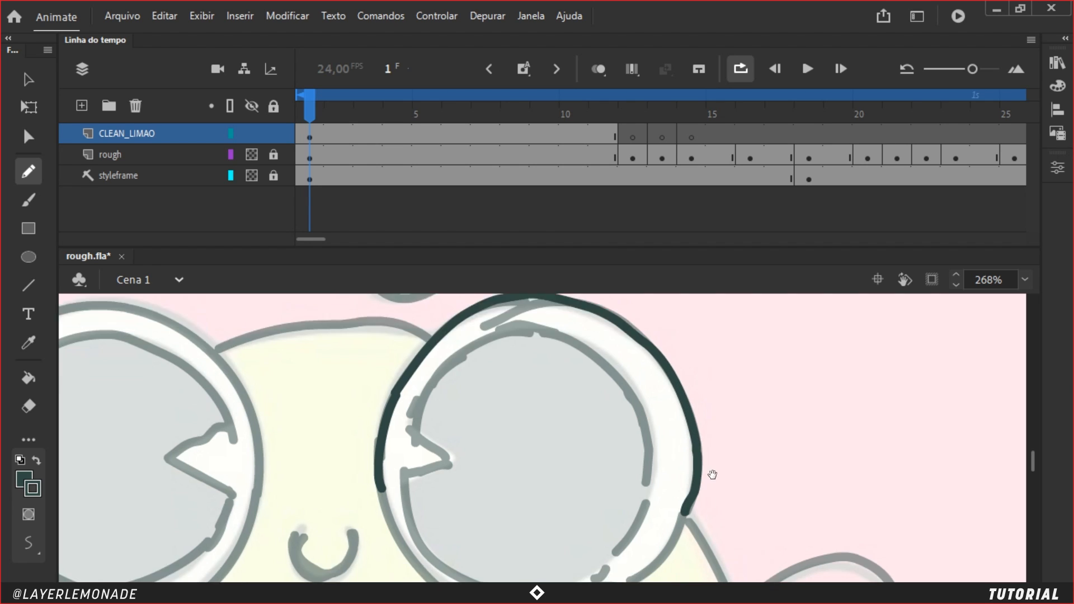
pyautogui.click(252, 155)
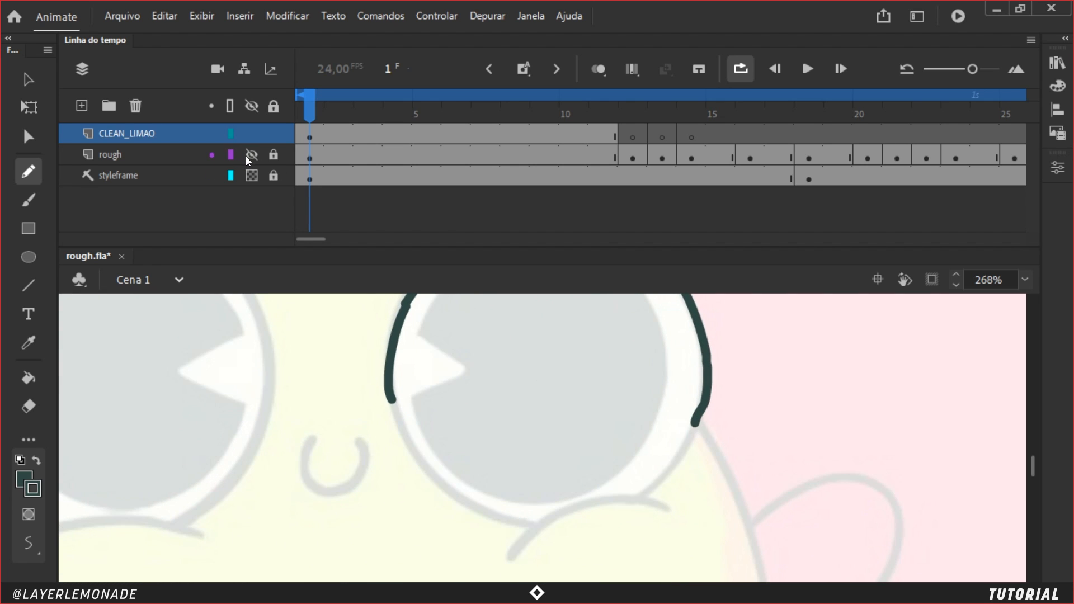
pyautogui.moveTo(392, 393)
pyautogui.mouseDown()
pyautogui.moveTo(402, 435)
pyautogui.moveTo(470, 503)
pyautogui.moveTo(529, 529)
pyautogui.mouseUp()
pyautogui.moveTo(644, 495)
pyautogui.mouseDown()
pyautogui.moveTo(673, 470)
pyautogui.moveTo(696, 423)
pyautogui.mouseUp()
# Step: Trace the upper arc of the right-hand eye's iris and both edges of its pointed highlight
pyautogui.moveTo(559, 314); pyautogui.dragTo(627, 398)
pyautogui.moveTo(490, 414)
pyautogui.mouseDown()
pyautogui.moveTo(506, 380)
pyautogui.moveTo(579, 330)
pyautogui.moveTo(720, 505)
pyautogui.mouseUp()
pyautogui.moveTo(565, 455); pyautogui.dragTo(559, 437)
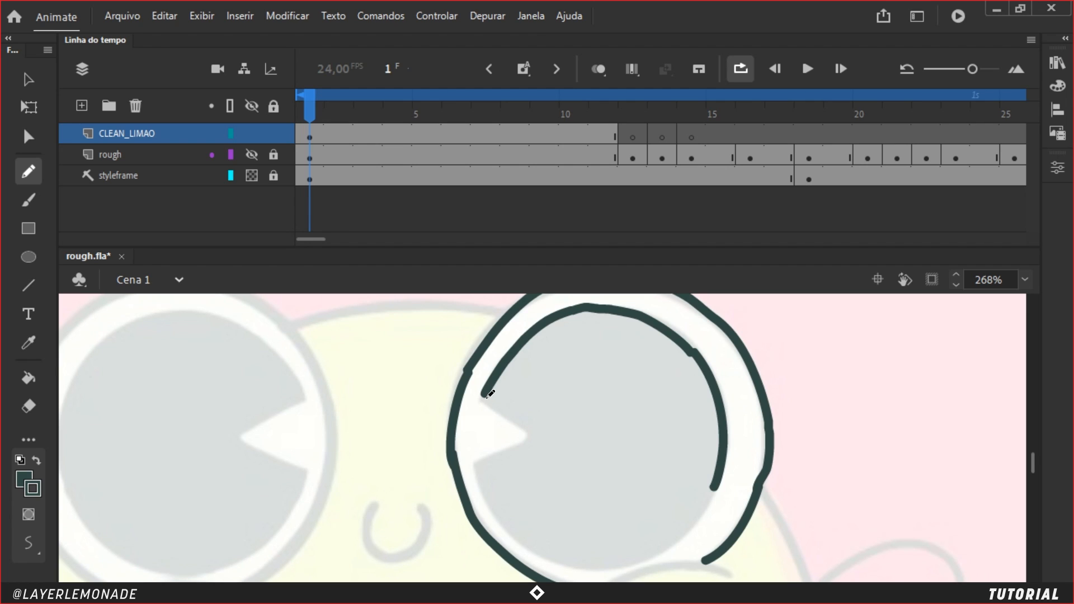
pyautogui.moveTo(486, 397); pyautogui.dragTo(523, 431)
pyautogui.moveTo(478, 459); pyautogui.dragTo(506, 446)
pyautogui.moveTo(633, 406); pyautogui.dragTo(619, 492)
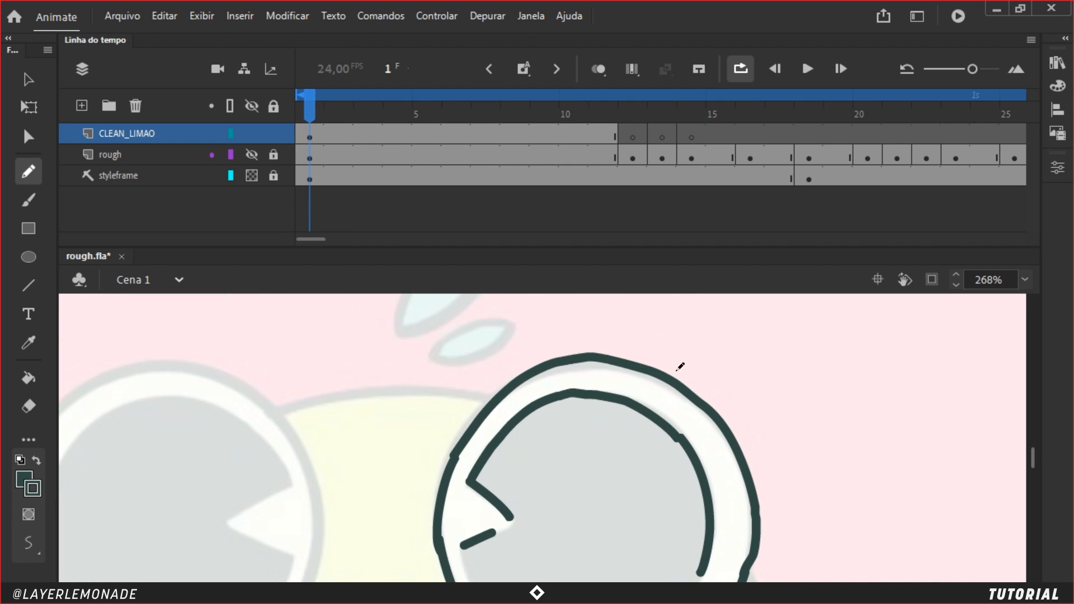
# Step: Delete the surplus anchor points at the top and along the outer side of the right-hand eye's outline
pyautogui.press('v')
pyautogui.click(717, 415)
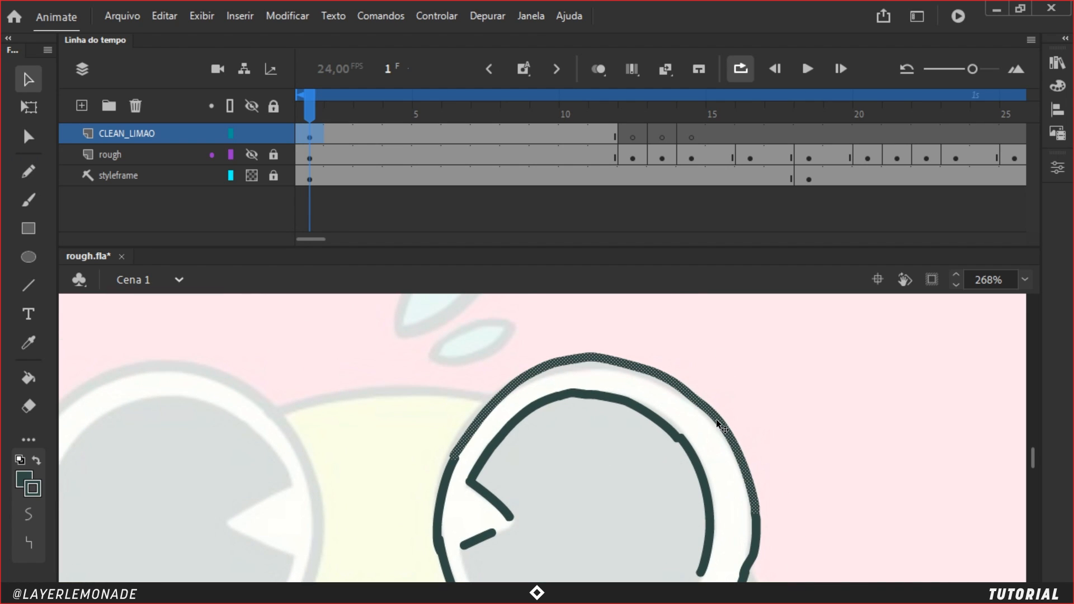
pyautogui.press('a')
pyautogui.click(711, 417)
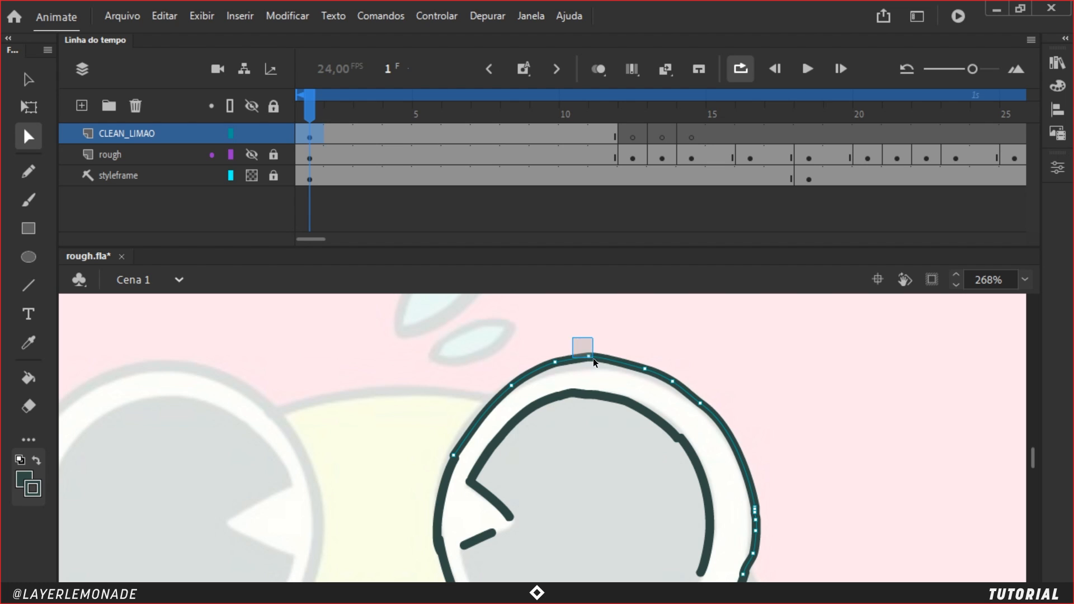
pyautogui.press('Delete')
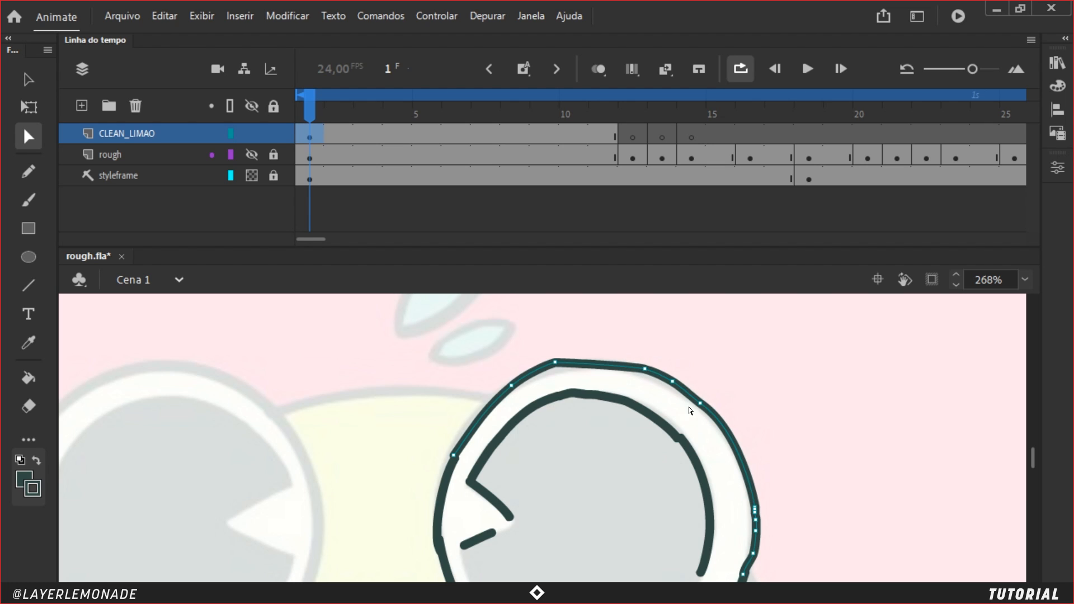
pyautogui.moveTo(782, 481)
pyautogui.mouseDown()
pyautogui.moveTo(728, 442)
pyautogui.moveTo(758, 516)
pyautogui.mouseUp()
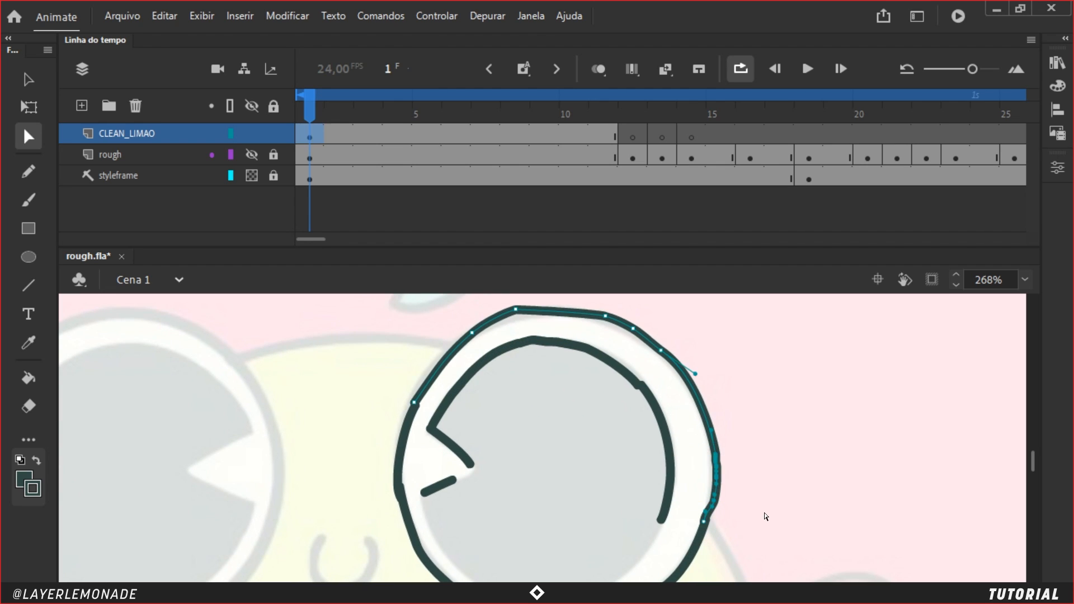
pyautogui.press('Delete')
pyautogui.moveTo(602, 307); pyautogui.dragTo(709, 381)
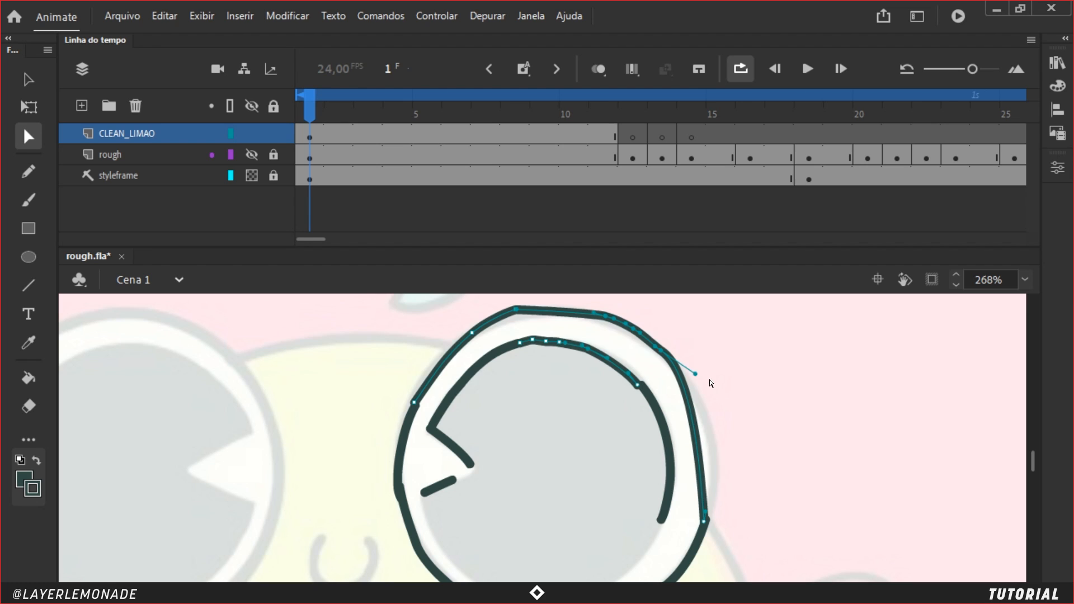
pyautogui.press('Delete')
pyautogui.hotkey('ctrl', 'z')
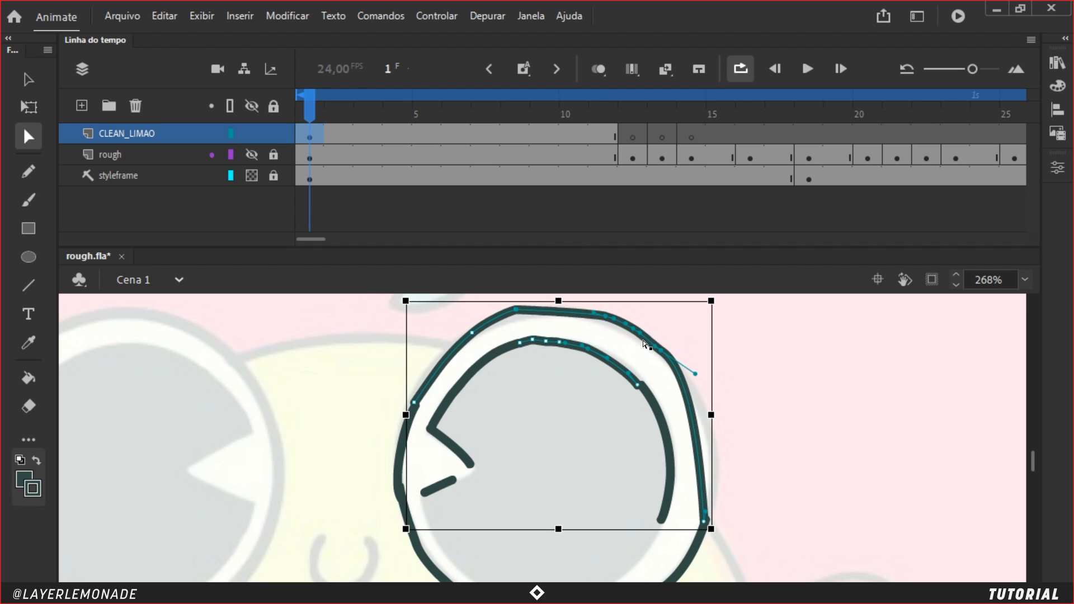
# Step: Delete the surplus anchor points on the eye outline's upper-right arc, undoing deletions that flatten the curve
pyautogui.click(720, 364)
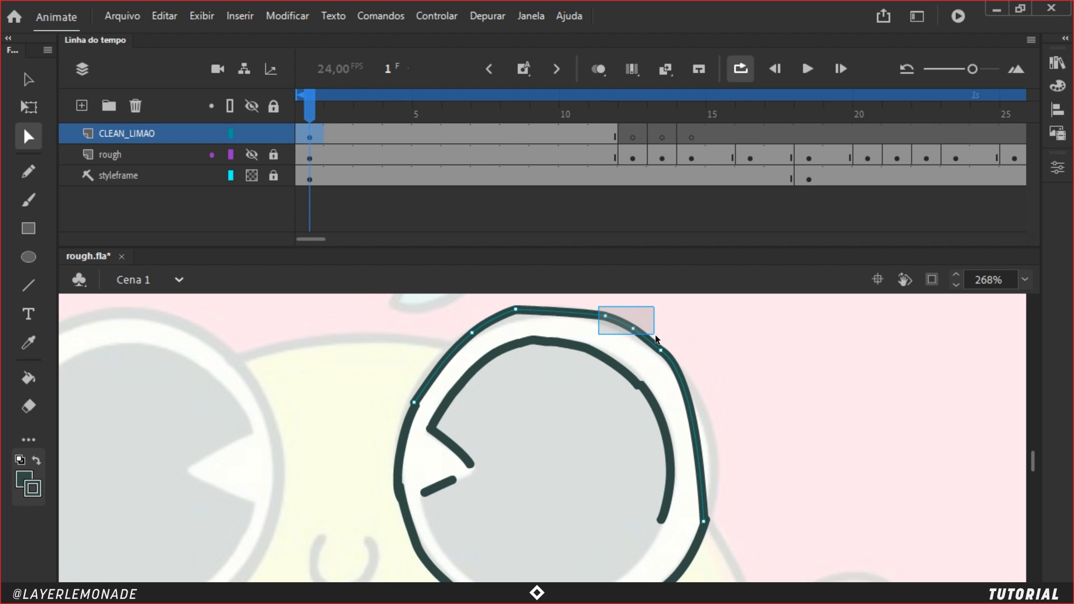
pyautogui.moveTo(656, 334); pyautogui.dragTo(670, 344)
pyautogui.press('Delete')
pyautogui.press('Delete')
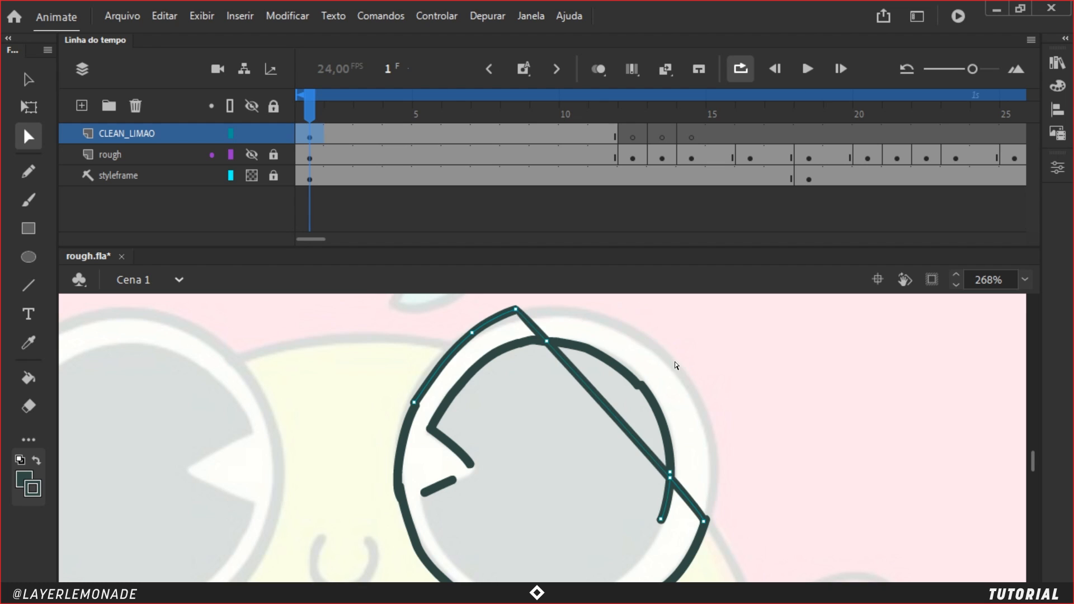
pyautogui.click(518, 311)
pyautogui.hotkey('ctrl', 'z')
pyautogui.hotkey('ctrl', 'z')
# Step: Remove the extra anchor point on the eye outline's upper-left arc and adjust the point at its top
pyautogui.moveTo(531, 301); pyautogui.dragTo(508, 342)
pyautogui.moveTo(463, 316); pyautogui.dragTo(485, 331)
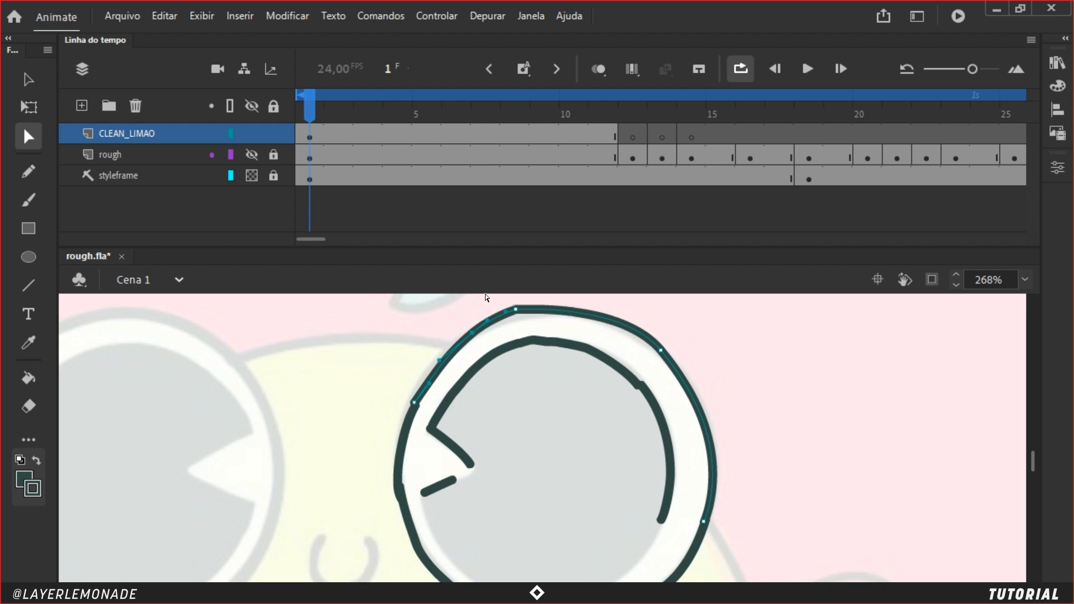
pyautogui.press('Delete')
pyautogui.click(517, 310)
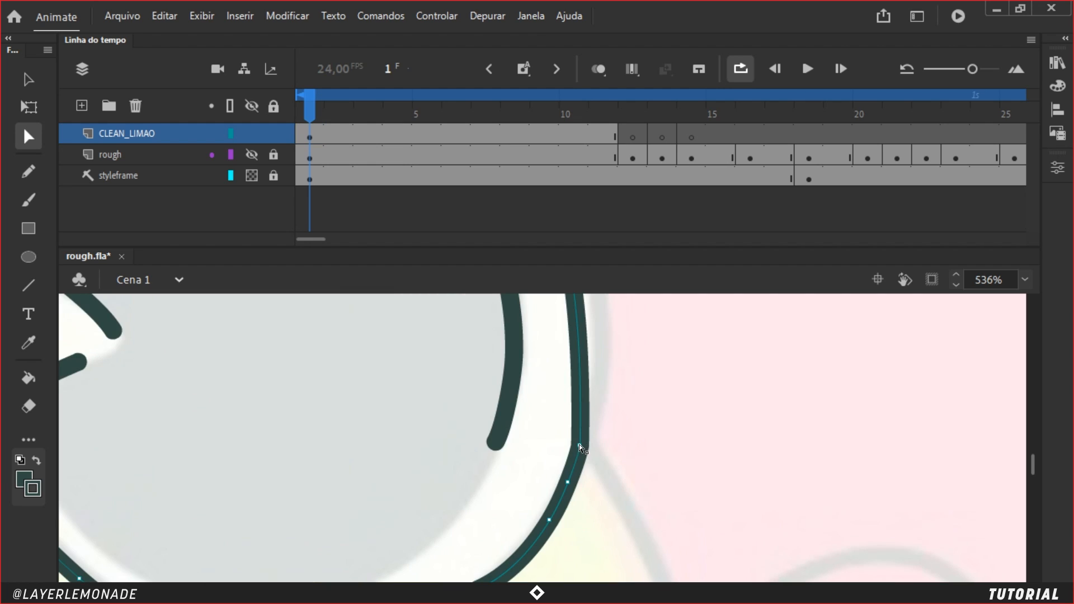
# Step: Delete the surplus anchor points on the eye outline's lower-right arc and reshape the curve at its corner point
pyautogui.click(589, 523)
pyautogui.moveTo(589, 524); pyautogui.dragTo(611, 425)
pyautogui.moveTo(550, 385); pyautogui.dragTo(630, 451)
pyautogui.click(600, 361)
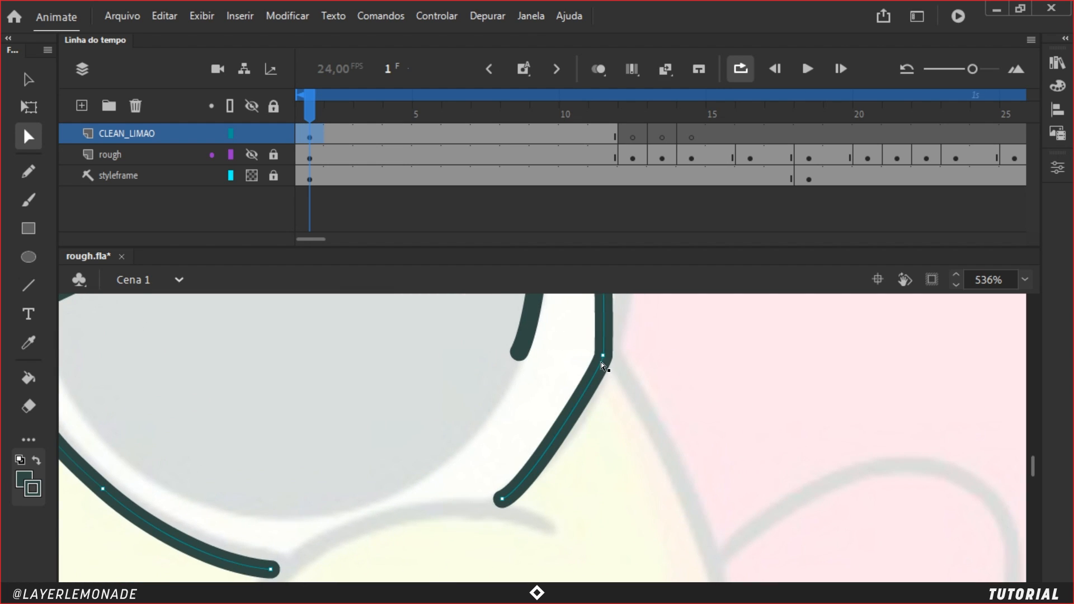
pyautogui.click(579, 349)
pyautogui.click(603, 366)
pyautogui.hotkey('ctrl', '-')
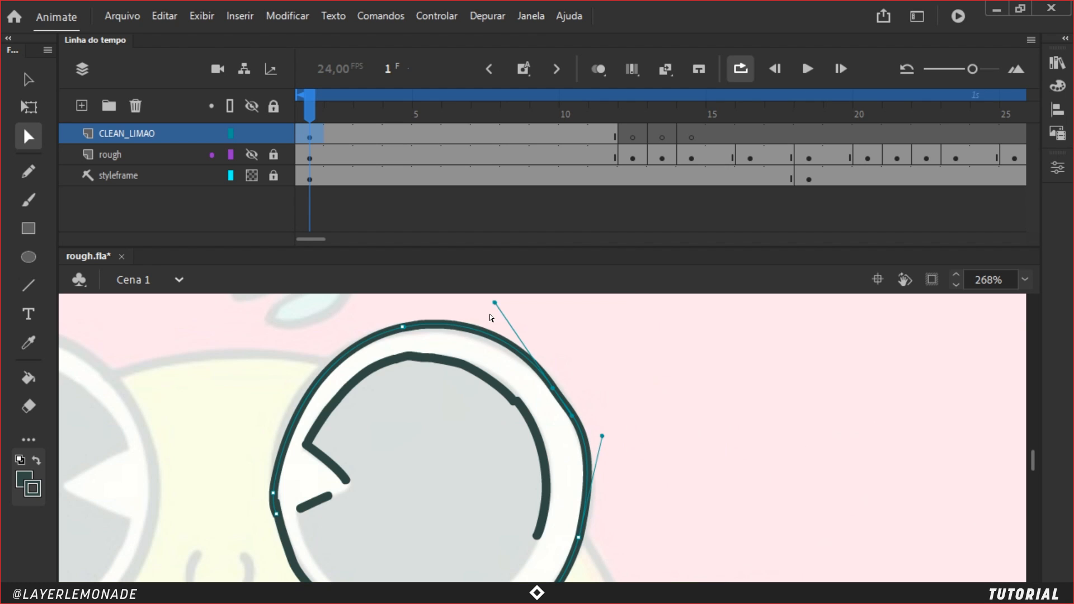
# Step: Reshape the eye outline's upper-right curve and draw the pupil's lower arc from the notch around to its outer side
pyautogui.moveTo(494, 304); pyautogui.dragTo(473, 310)
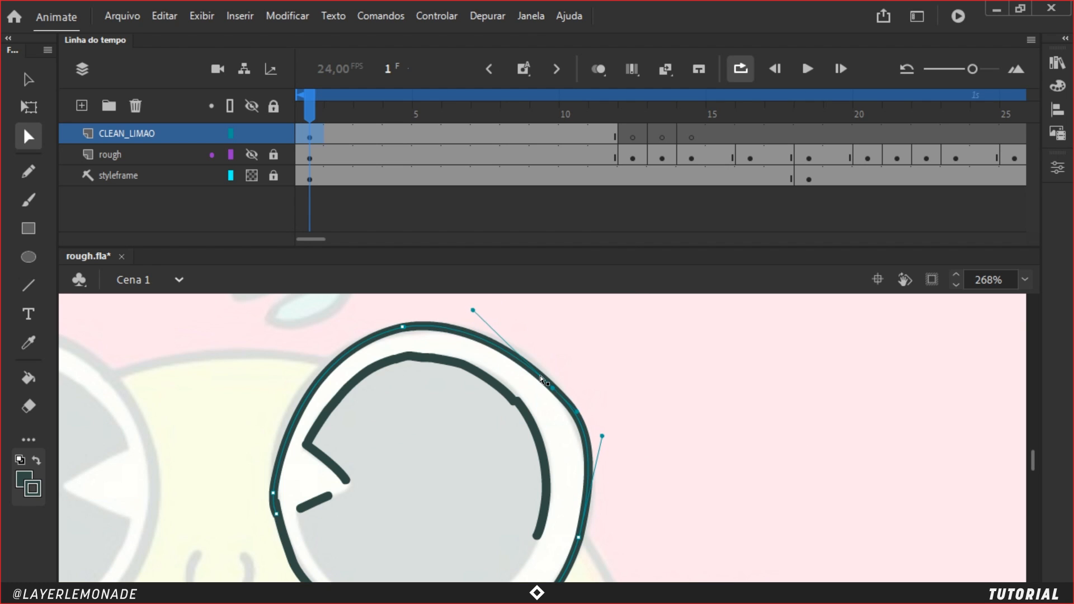
pyautogui.moveTo(576, 418); pyautogui.dragTo(573, 423)
pyautogui.moveTo(345, 419)
pyautogui.mouseDown()
pyautogui.moveTo(388, 496)
pyautogui.moveTo(459, 525)
pyautogui.moveTo(553, 488)
pyautogui.moveTo(584, 442)
pyautogui.mouseUp()
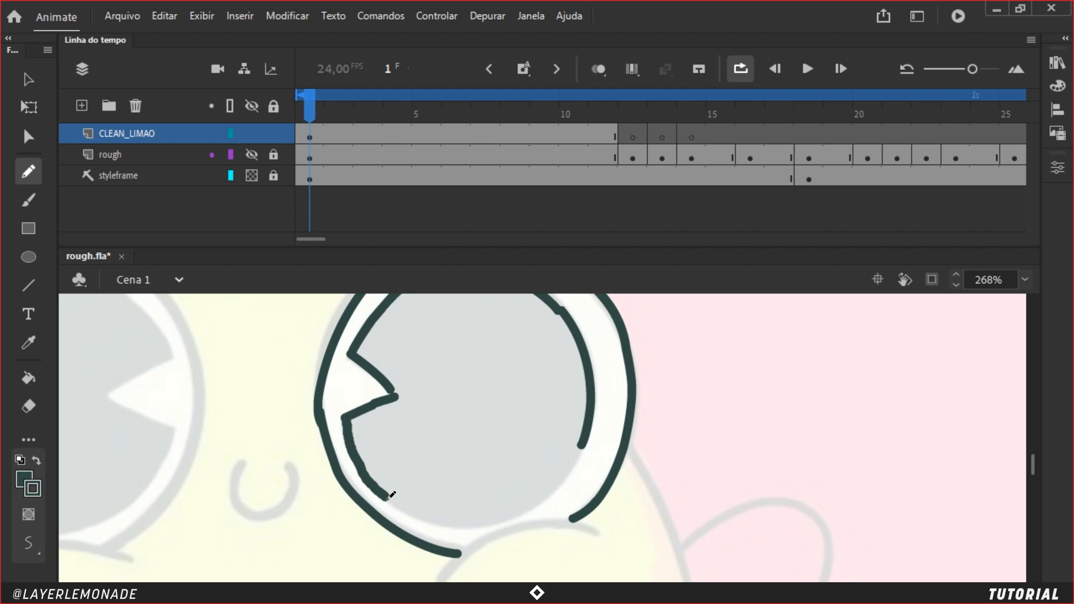
pyautogui.press('v')
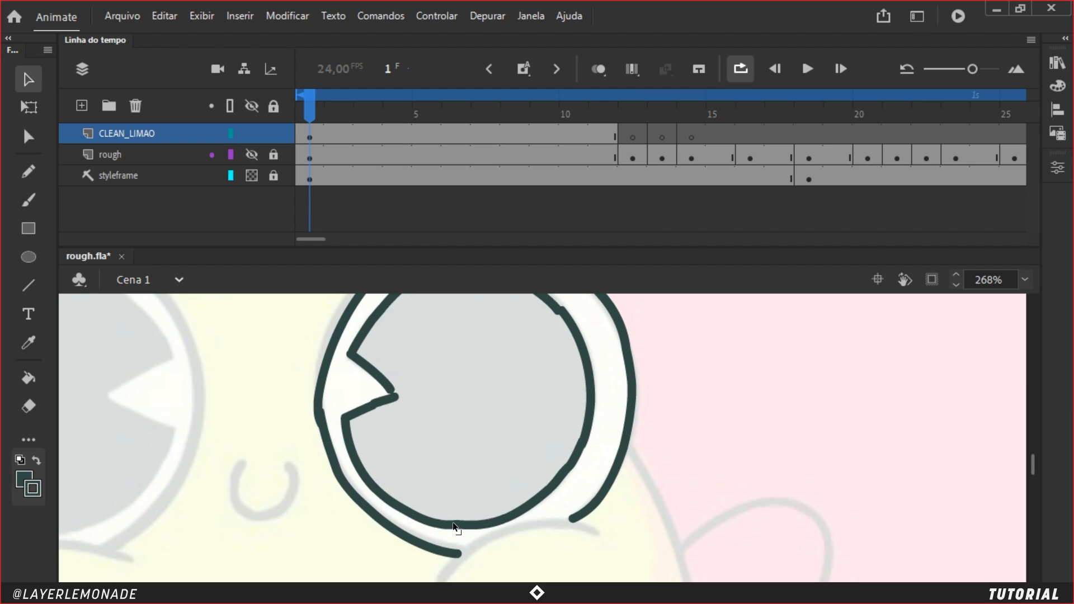
# Step: Smooth the eye outline's lower-left arc beside the pupil's notch, undoing the first attempt
pyautogui.hscroll(-2, 435, 444)
pyautogui.scroll(2, 434, 443)
pyautogui.scroll(-1, 448, 487)
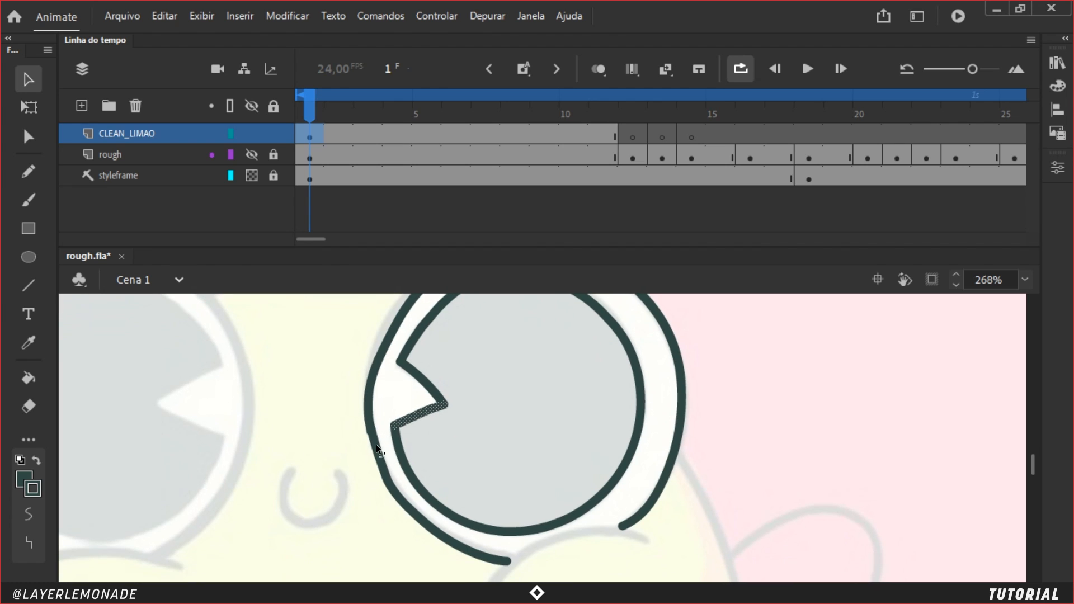
pyautogui.click(381, 451)
pyautogui.hotkey('ctrl', 'z')
pyautogui.click(374, 434)
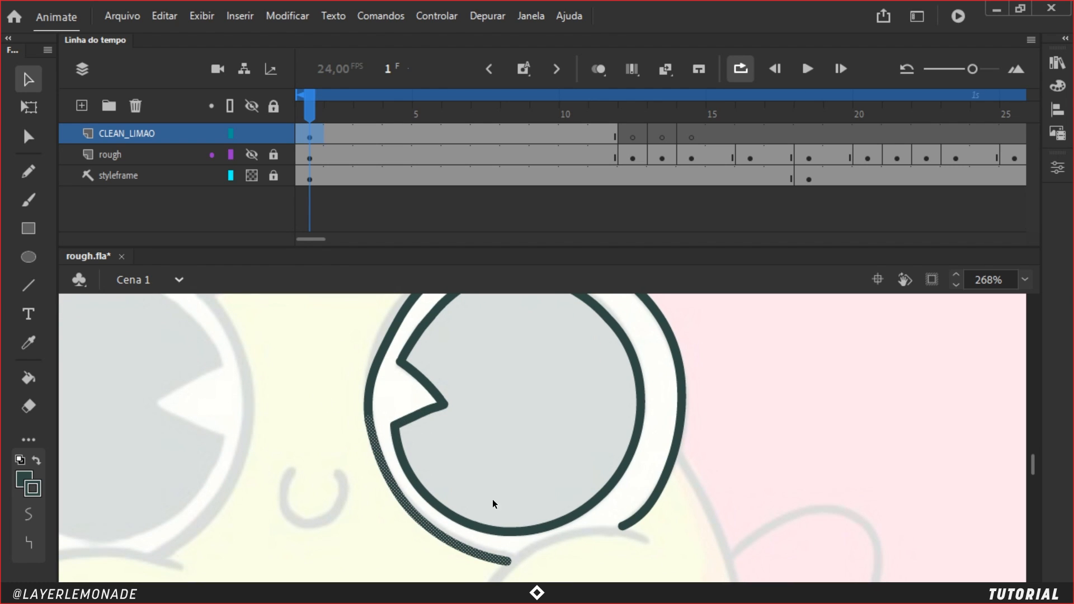
# Step: Adjust the left side of the eye outline where its lower and upper arcs meet
pyautogui.moveTo(565, 502); pyautogui.dragTo(520, 432)
pyautogui.moveTo(386, 356); pyautogui.dragTo(463, 405)
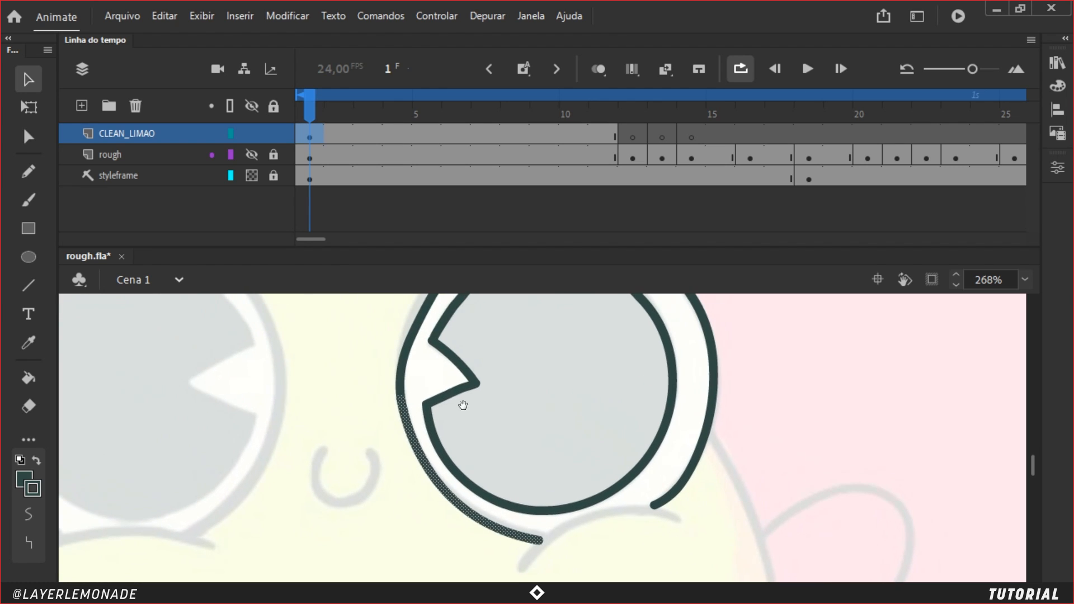
pyautogui.keyDown('shift'); pyautogui.click(407, 375); pyautogui.keyUp('shift')
pyautogui.hotkey('ctrl', 'alt', 'shift', 'n')
pyautogui.click(434, 367)
pyautogui.moveTo(430, 373); pyautogui.dragTo(491, 430)
pyautogui.moveTo(489, 365); pyautogui.dragTo(483, 362)
pyautogui.moveTo(535, 317); pyautogui.dragTo(529, 365)
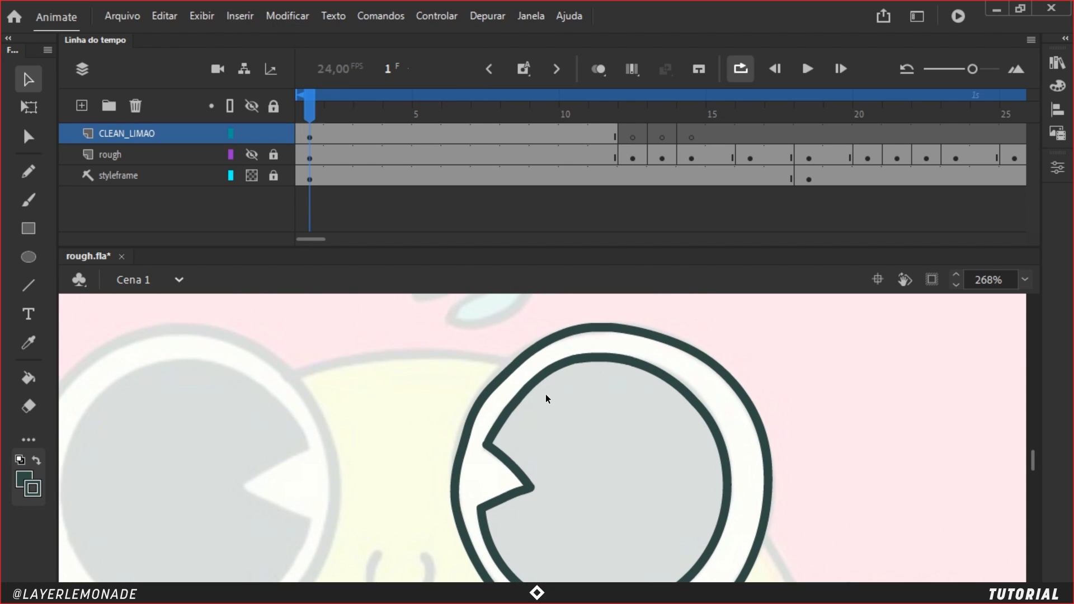
# Step: Look up the shortcut assigned to the Suavizar command by searching the keyboard shortcut settings for SUAVI
pyautogui.click(164, 16)
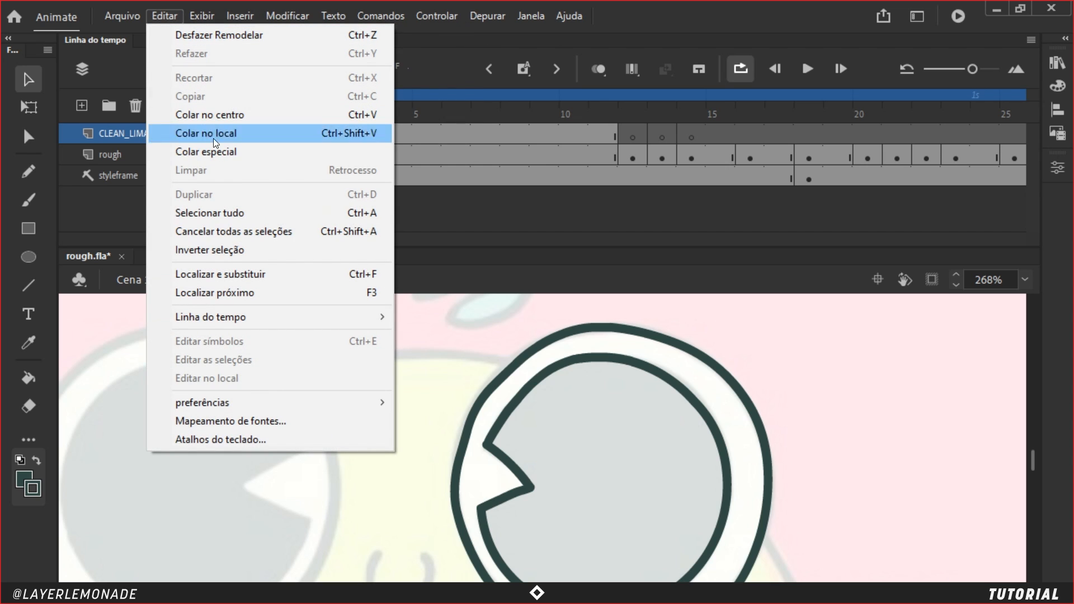
pyautogui.click(357, 441)
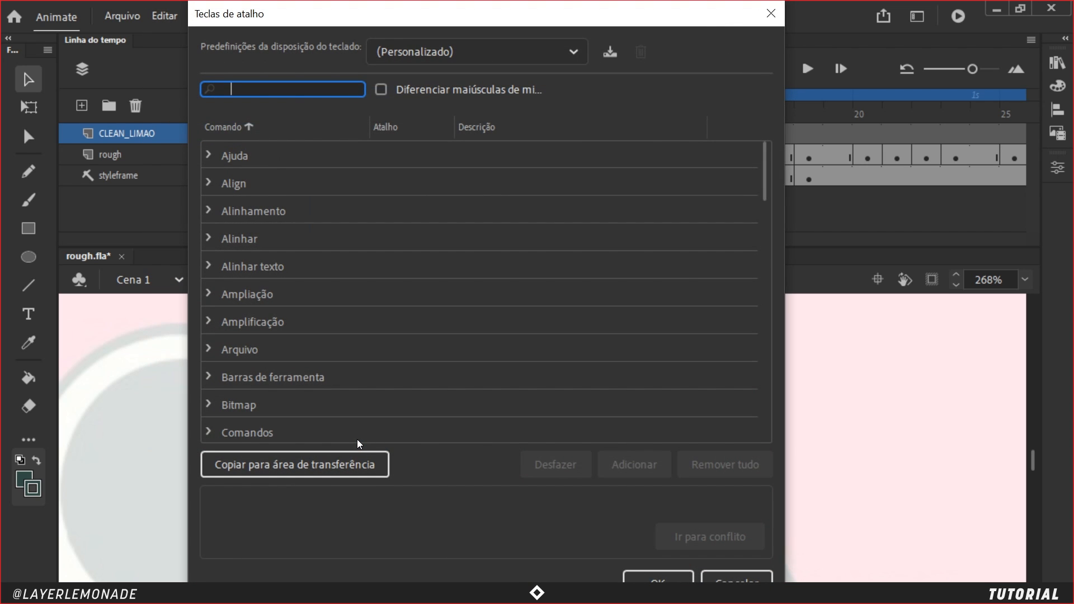
pyautogui.write('SUAVI')
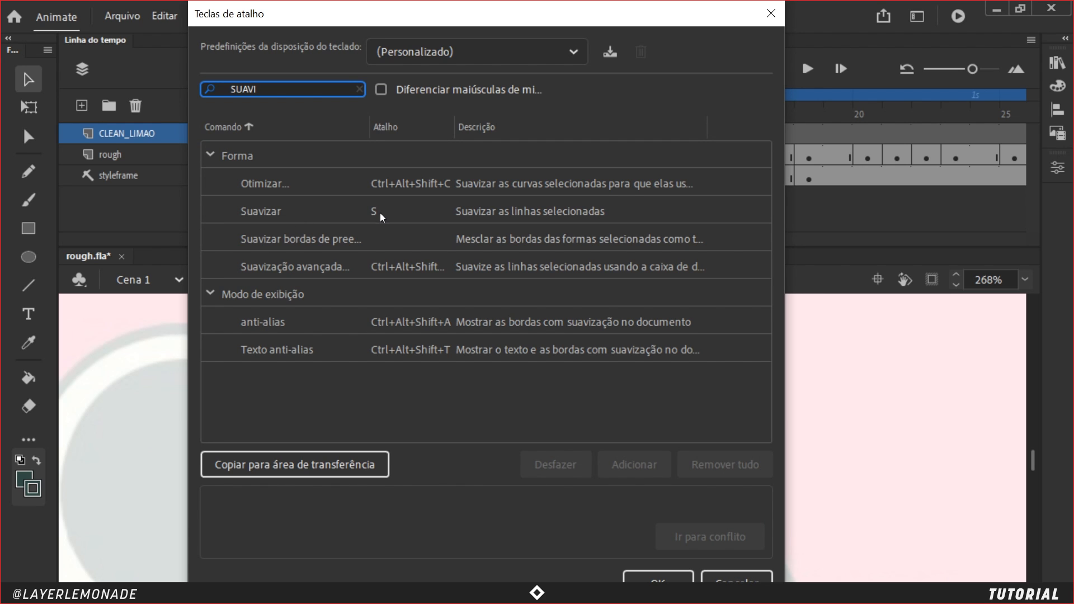
pyautogui.click(657, 577)
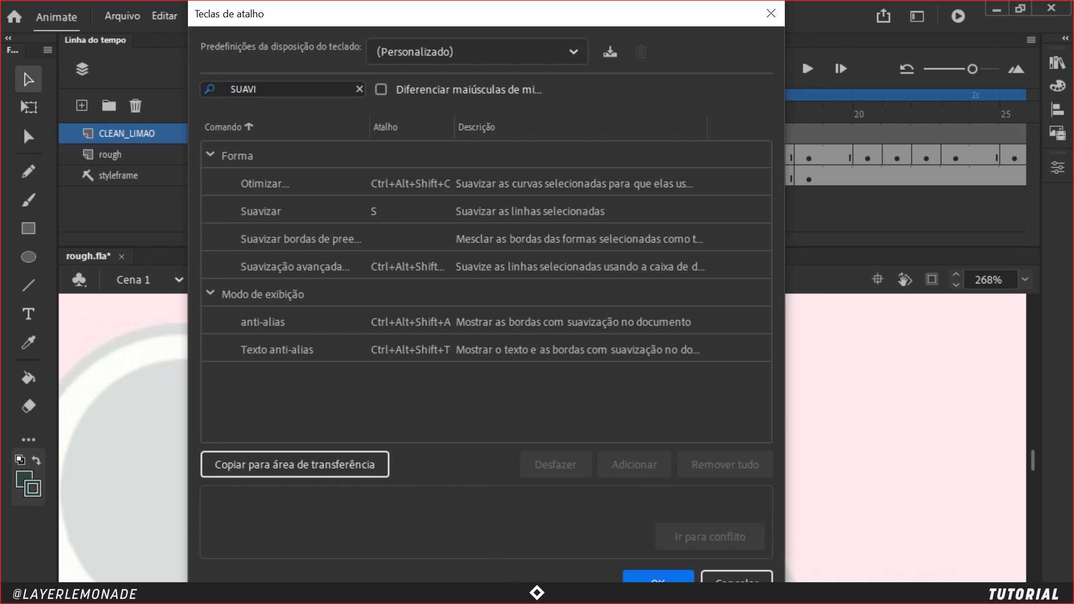
# Step: Smooth the left side and the upper-right arc of the eye's outer outline
pyautogui.click(500, 371)
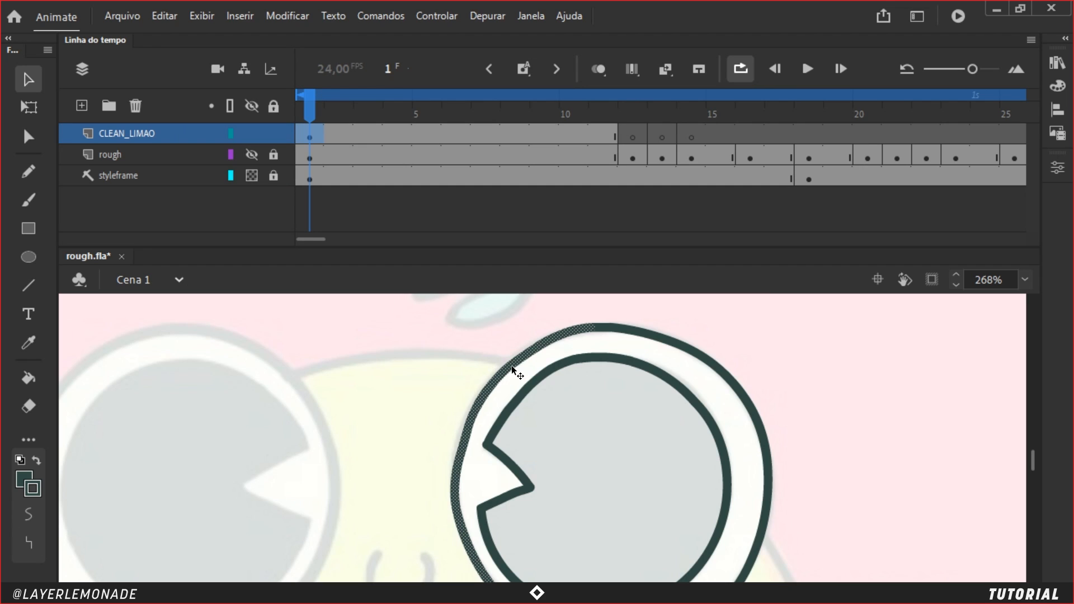
pyautogui.click(658, 334)
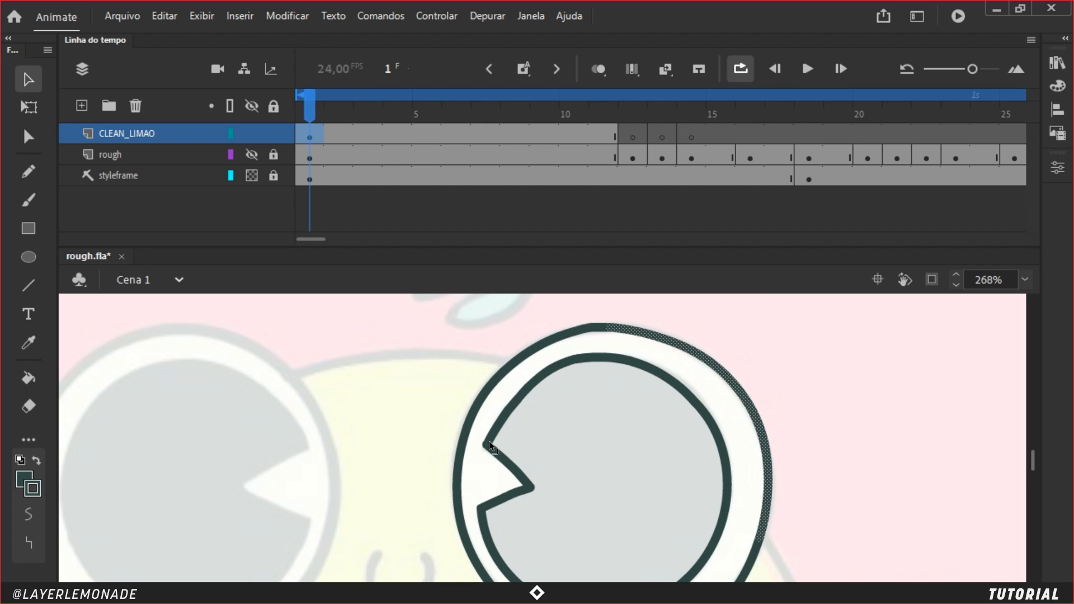
pyautogui.moveTo(746, 441); pyautogui.dragTo(735, 402)
pyautogui.moveTo(757, 521); pyautogui.dragTo(777, 480)
pyautogui.moveTo(677, 437); pyautogui.dragTo(668, 496)
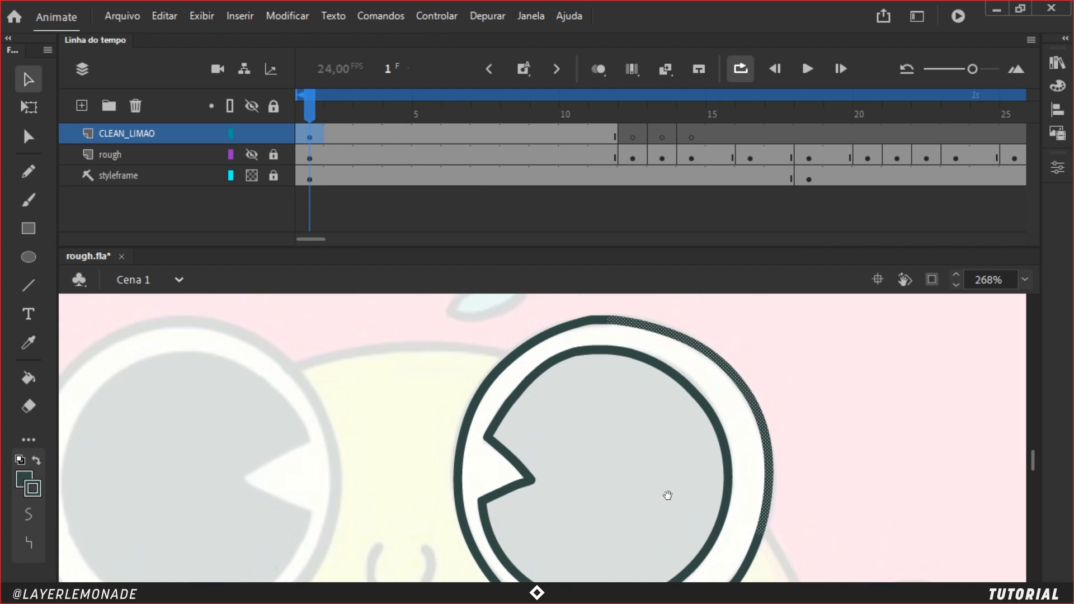
pyautogui.click(612, 338)
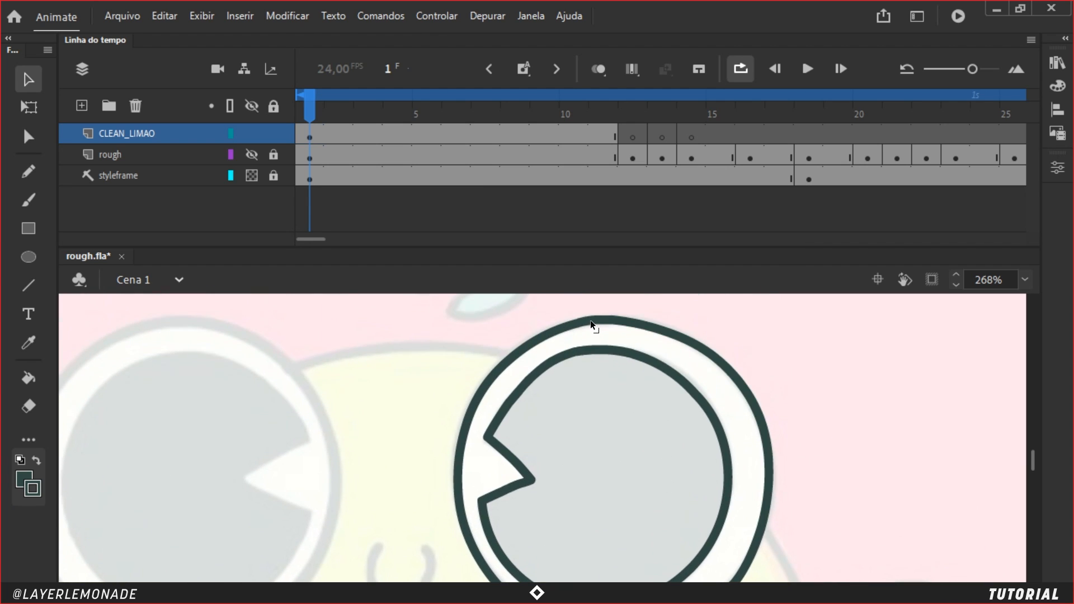
# Step: Draw the curved cheek line beneath the right-hand eye with the Pencil tool
pyautogui.press('y')
pyautogui.scroll(-5, 555, 435)
pyautogui.moveTo(509, 301); pyautogui.dragTo(528, 429)
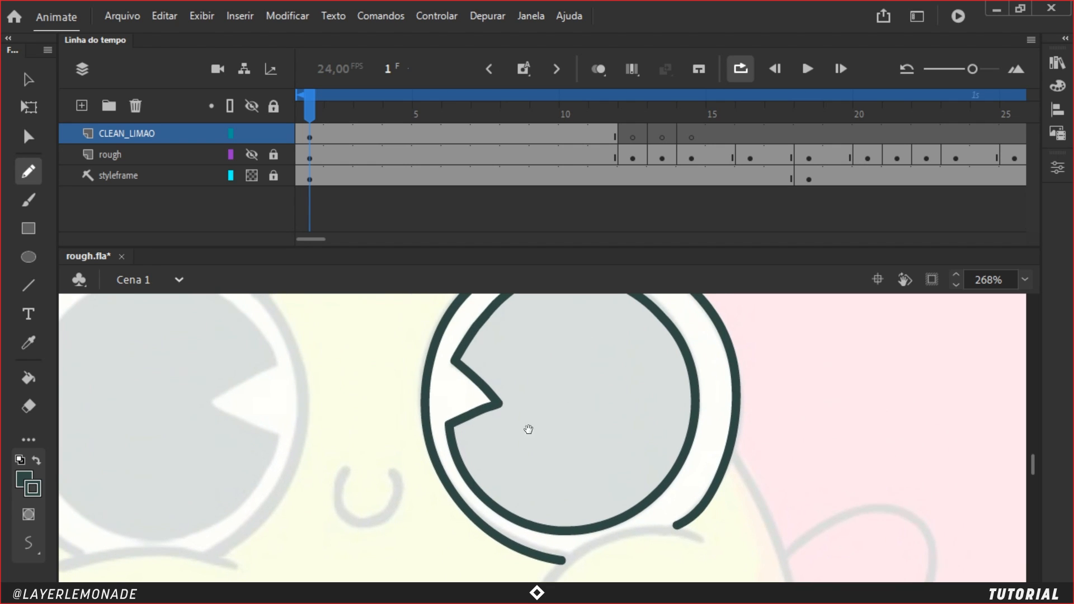
pyautogui.moveTo(565, 386)
pyautogui.mouseDown()
pyautogui.moveTo(583, 356)
pyautogui.moveTo(599, 453)
pyautogui.moveTo(606, 448)
pyautogui.mouseUp()
pyautogui.hotkey('ctrl', 'z')
pyautogui.moveTo(642, 533)
pyautogui.mouseDown()
pyautogui.moveTo(642, 393)
pyautogui.moveTo(551, 447)
pyautogui.mouseUp()
pyautogui.press('v')
pyautogui.moveTo(696, 362)
pyautogui.mouseDown()
pyautogui.moveTo(768, 496)
pyautogui.moveTo(744, 530)
pyautogui.mouseUp()
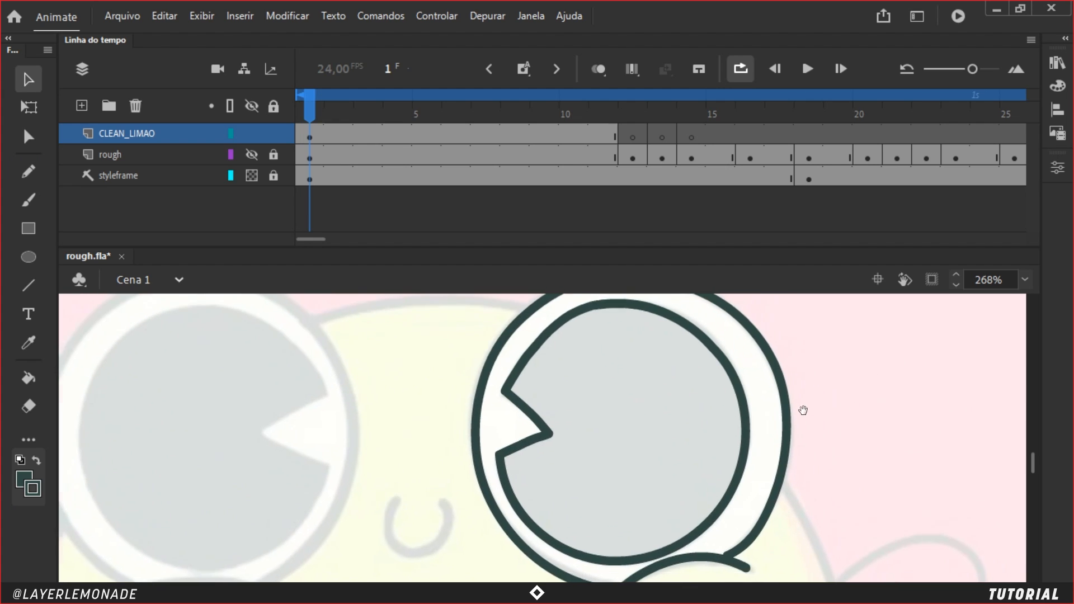
# Step: Trace both edges of the large leaf above the head with the Pencil tool and smooth its outline
pyautogui.moveTo(804, 410); pyautogui.dragTo(886, 516)
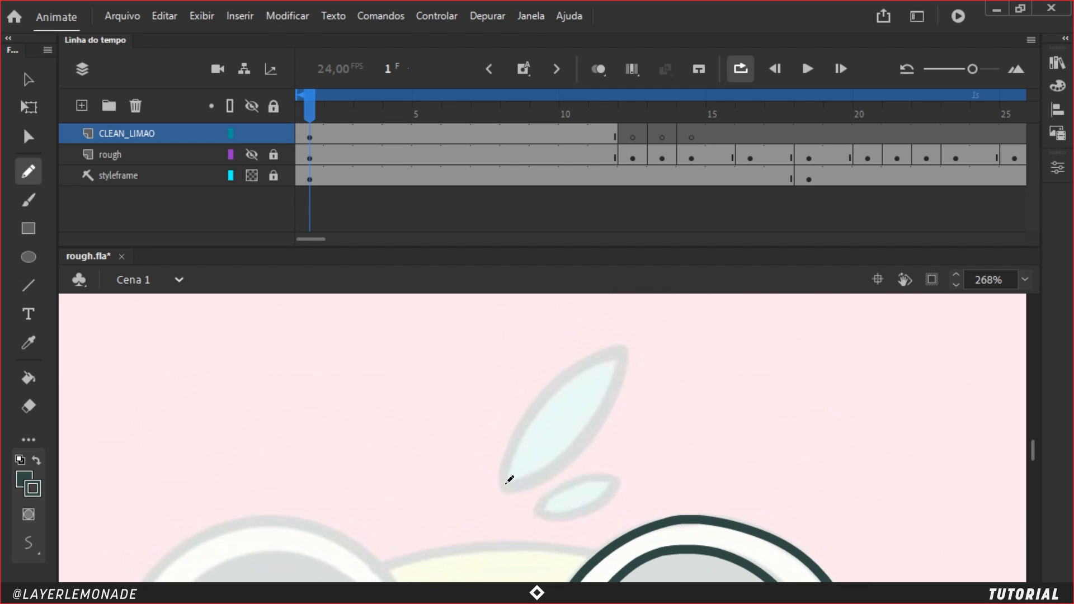
pyautogui.moveTo(506, 483)
pyautogui.mouseDown()
pyautogui.moveTo(551, 380)
pyautogui.moveTo(623, 351)
pyautogui.mouseUp()
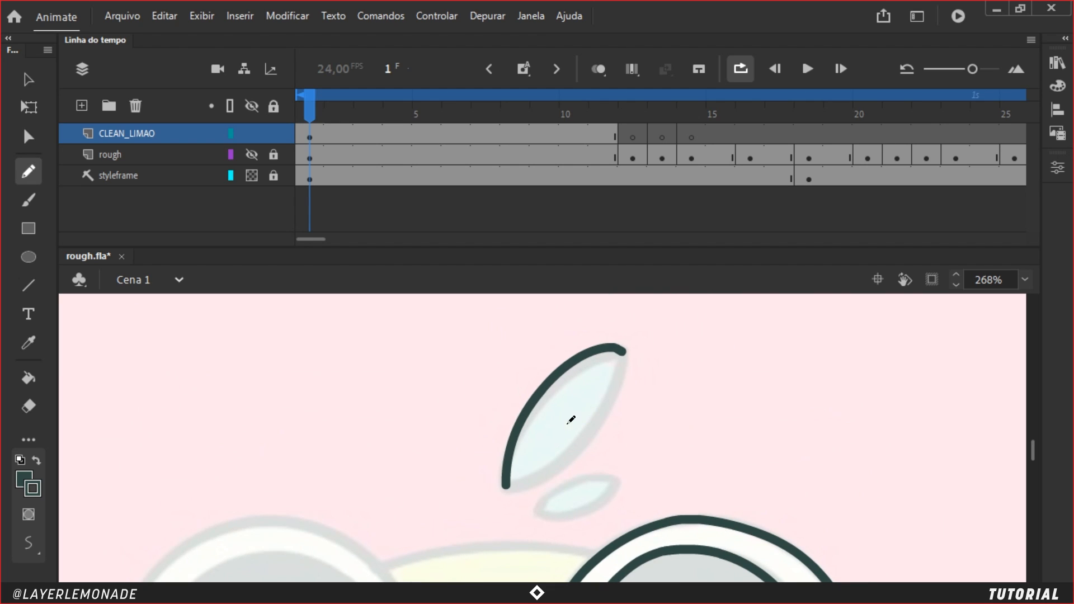
pyautogui.moveTo(515, 489); pyautogui.dragTo(593, 439)
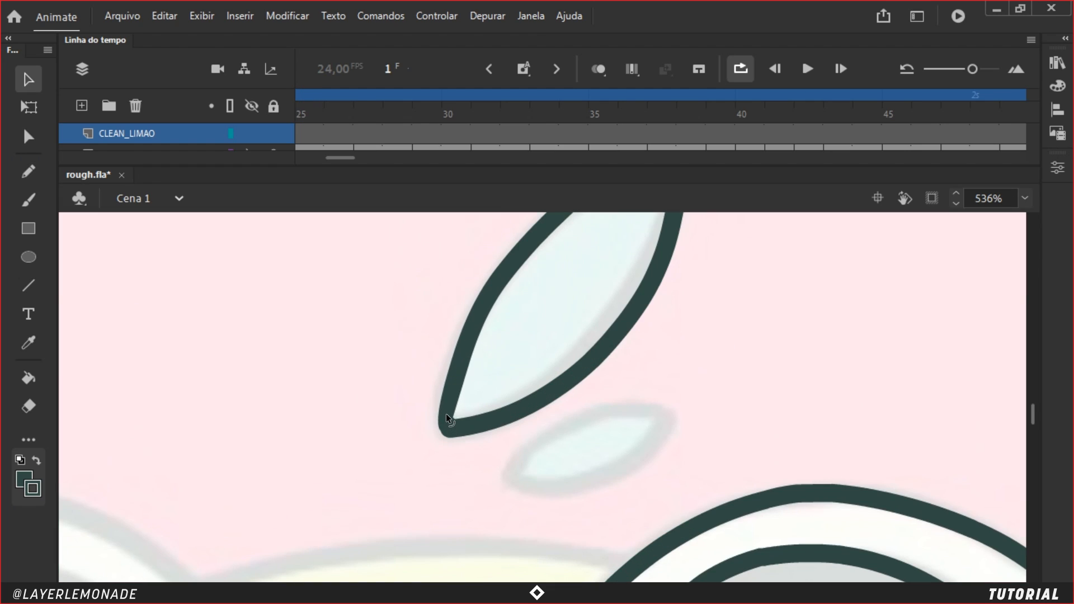
pyautogui.click(460, 377)
pyautogui.hotkey('ctrl', 'alt', 'shift', 'm')
pyautogui.hotkey('ctrl', 'alt', 'shift', 'm')
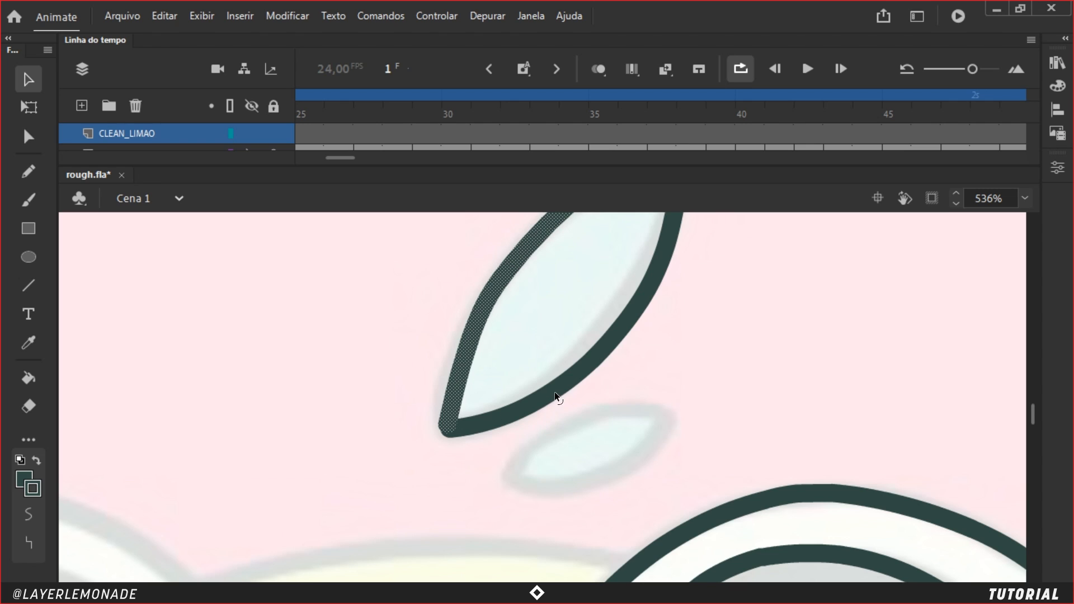
pyautogui.click(526, 340)
pyautogui.moveTo(641, 453); pyautogui.dragTo(620, 422)
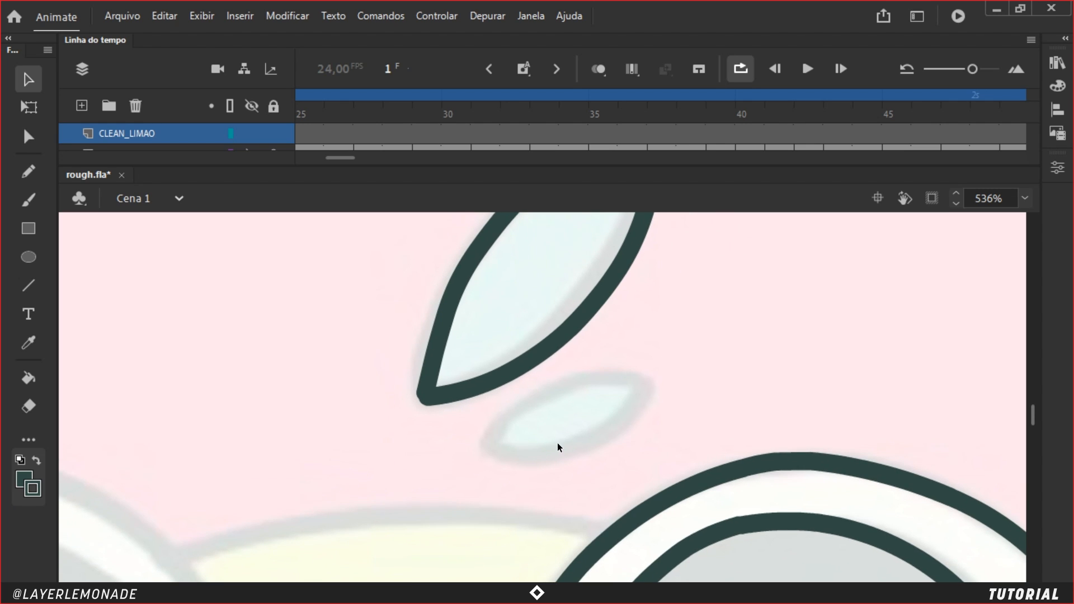
# Step: Trace the small leaf beneath the large one with the Pencil tool, undoing the misdrawn strokes
pyautogui.hotkey('shift', 'y')
pyautogui.moveTo(491, 444)
pyautogui.mouseDown()
pyautogui.moveTo(502, 422)
pyautogui.moveTo(627, 391)
pyautogui.moveTo(494, 434)
pyautogui.moveTo(582, 439)
pyautogui.moveTo(659, 386)
pyautogui.mouseUp()
pyautogui.hotkey('ctrl', 'z')
pyautogui.press('v')
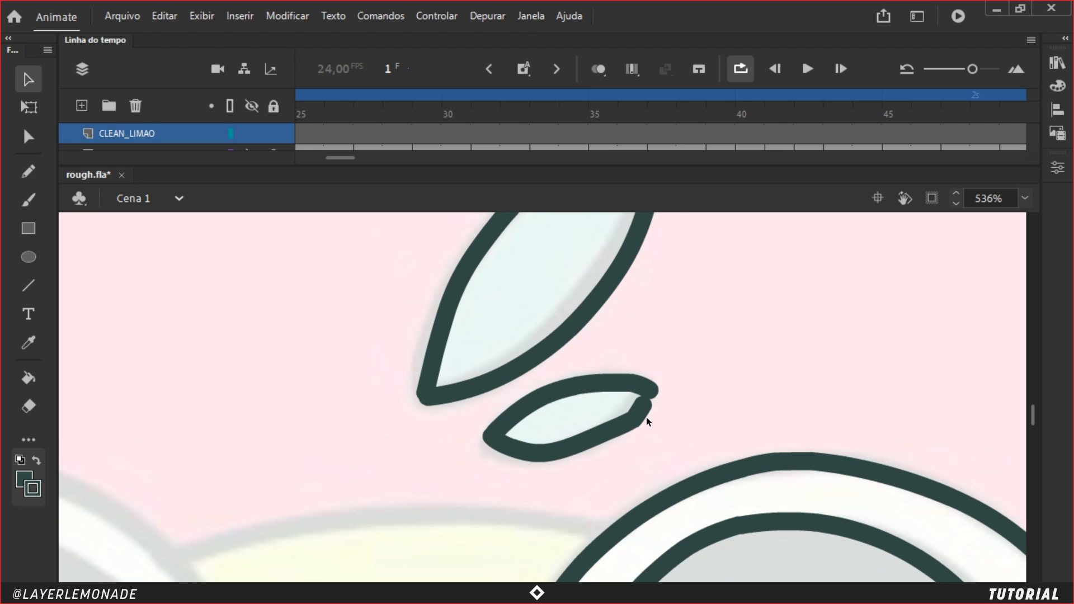
pyautogui.hotkey('ctrl', 'z')
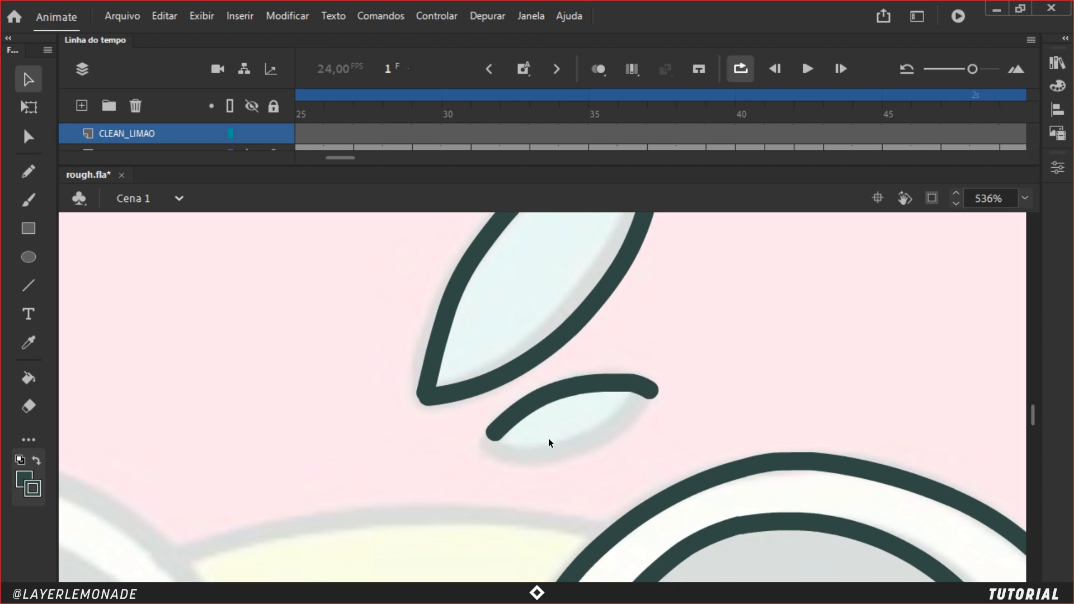
pyautogui.press('y')
pyautogui.moveTo(494, 435)
pyautogui.mouseDown()
pyautogui.moveTo(556, 443)
pyautogui.moveTo(621, 427)
pyautogui.moveTo(651, 404)
pyautogui.moveTo(627, 428)
pyautogui.moveTo(562, 449)
pyautogui.moveTo(489, 433)
pyautogui.moveTo(582, 254)
pyautogui.mouseUp()
pyautogui.hotkey('ctrl', 'z')
# Step: Trace the U-shaped mouth between the eyes with the Pencil tool and smooth the line
pyautogui.hotkey('ctrl', '-')
pyautogui.hotkey('ctrl', '-')
pyautogui.hotkey('ctrl', '=')
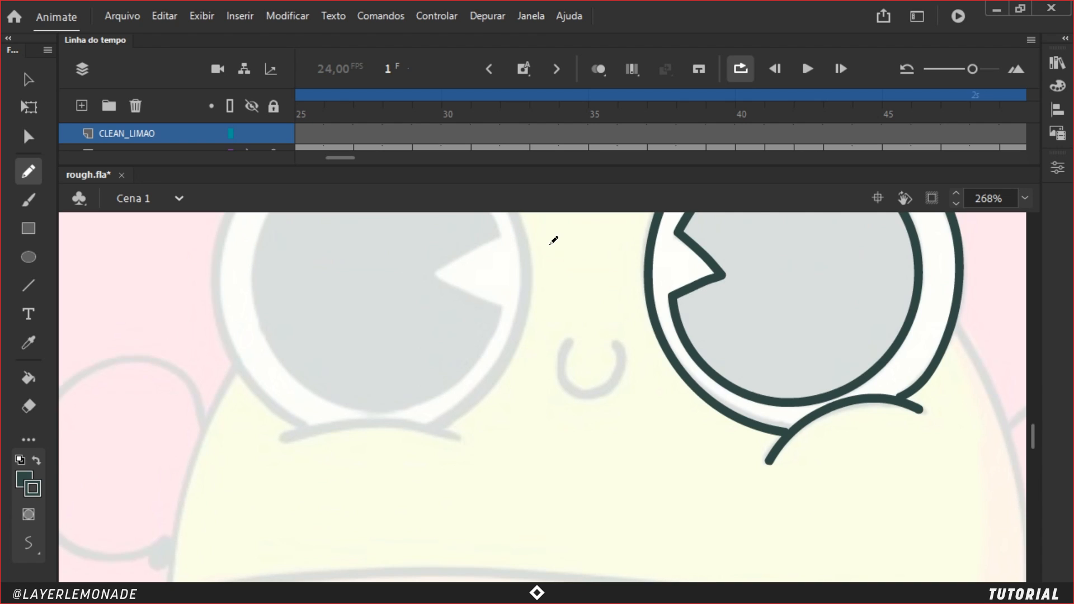
pyautogui.hotkey('ctrl', '=')
pyautogui.moveTo(682, 273)
pyautogui.mouseDown()
pyautogui.moveTo(575, 330)
pyautogui.moveTo(582, 279)
pyautogui.mouseUp()
pyautogui.press('v')
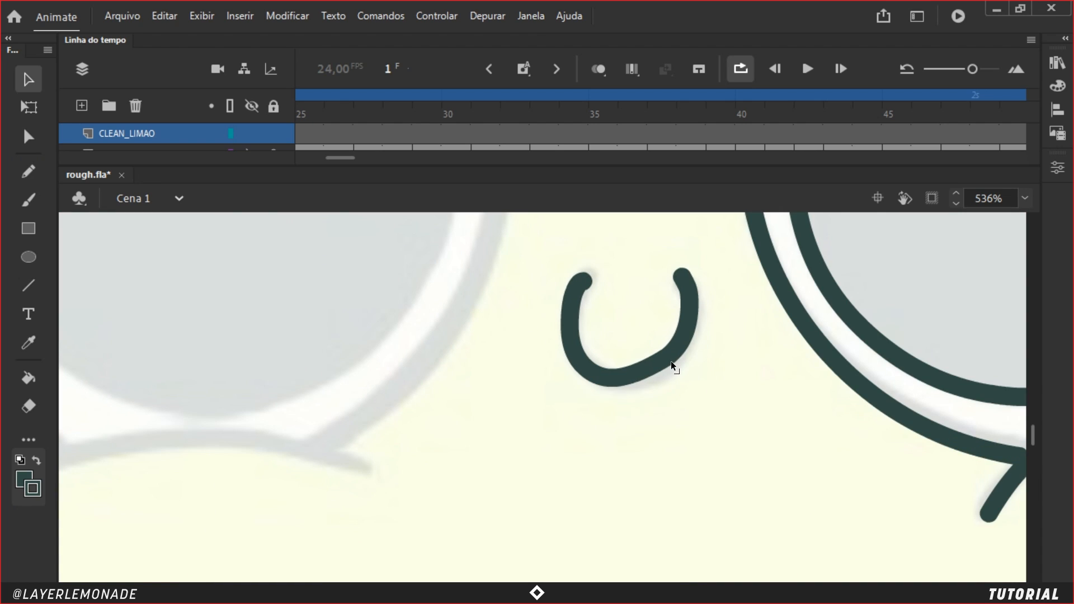
pyautogui.click(645, 373)
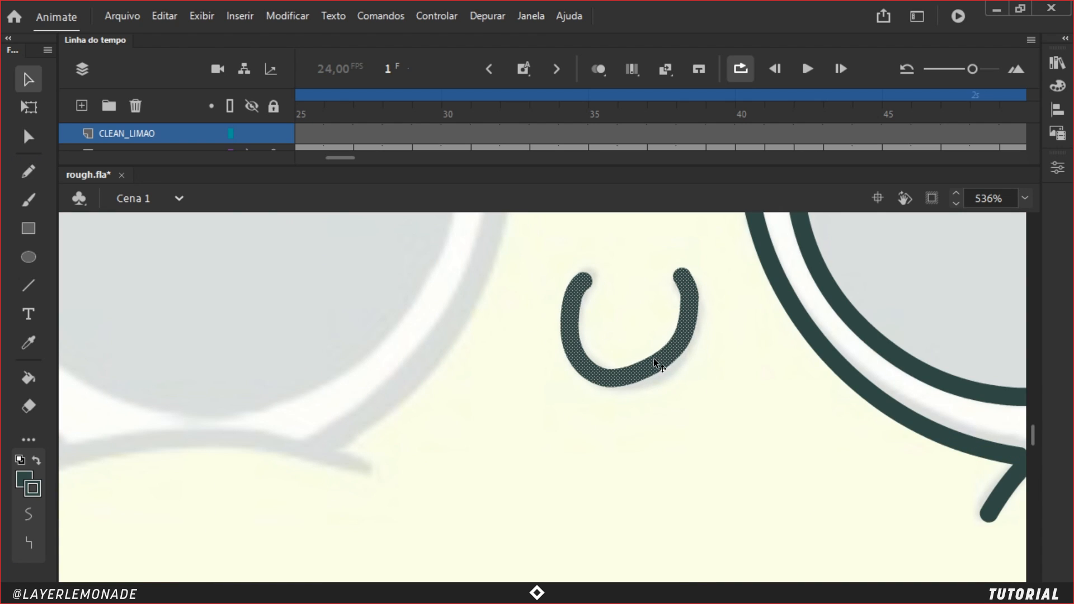
pyautogui.click(666, 384)
pyautogui.hotkey('ctrl', '-')
pyautogui.hotkey('ctrl', '-')
pyautogui.hotkey('ctrl', '-')
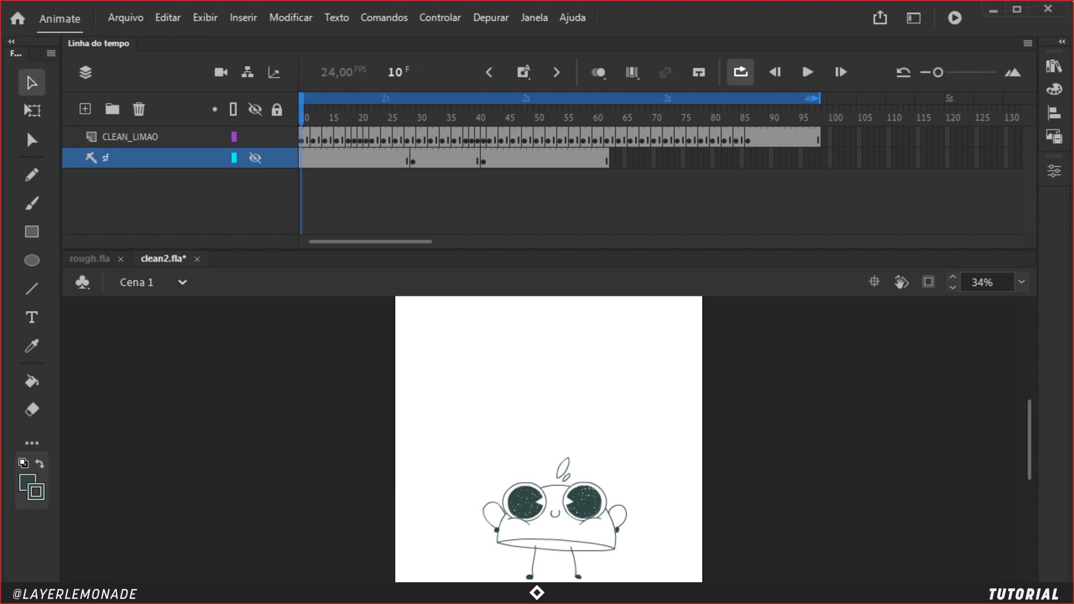
# Step: Play the finished line animation in clean2.fla and scrub the timeline back to frame 27
pyautogui.click(805, 72)
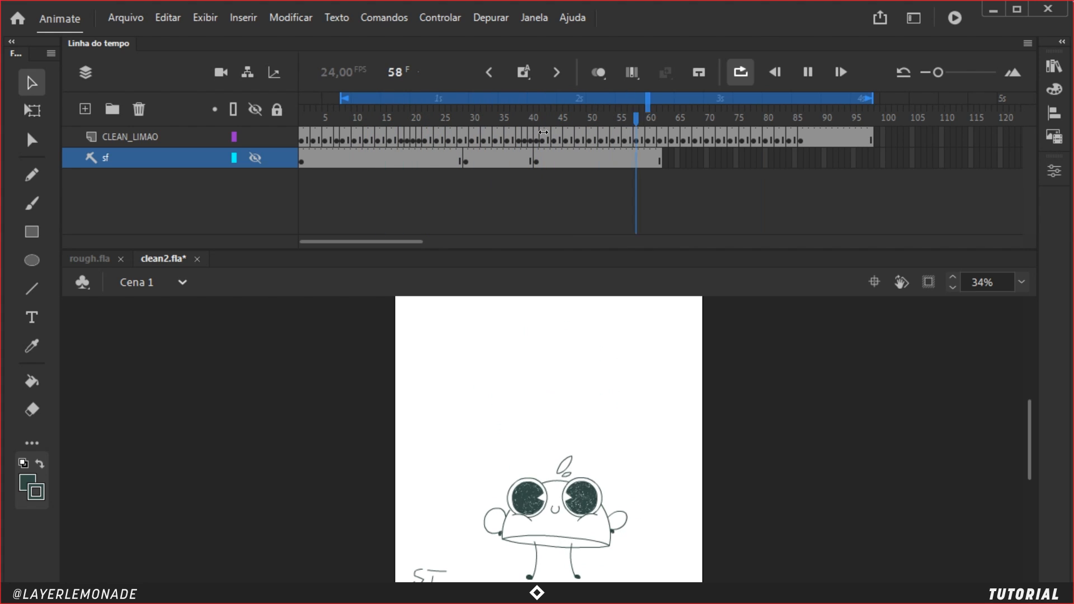
pyautogui.click(736, 120)
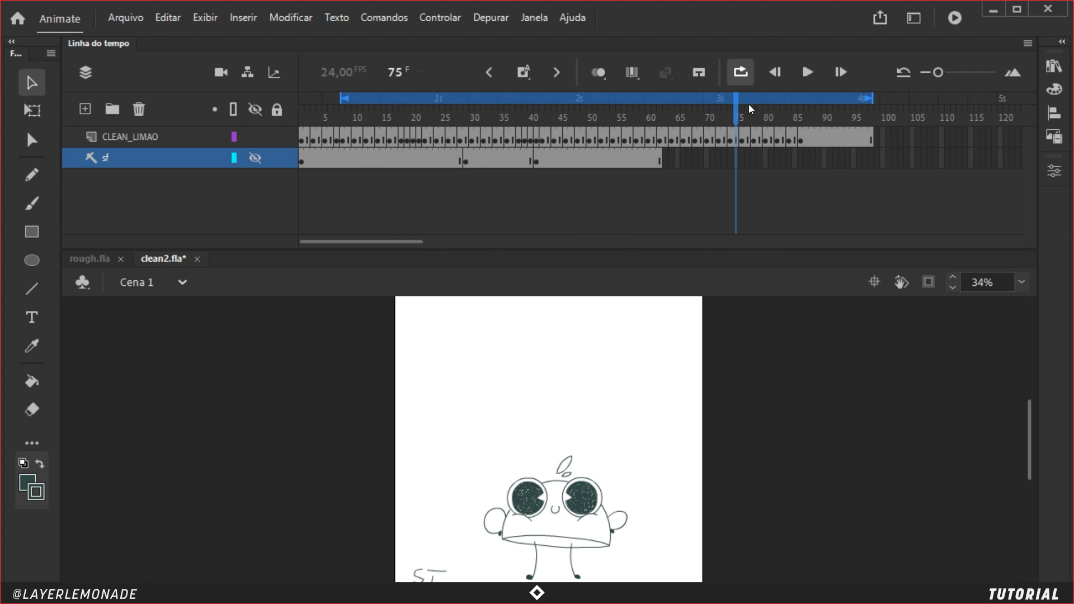
pyautogui.moveTo(734, 116); pyautogui.dragTo(458, 114)
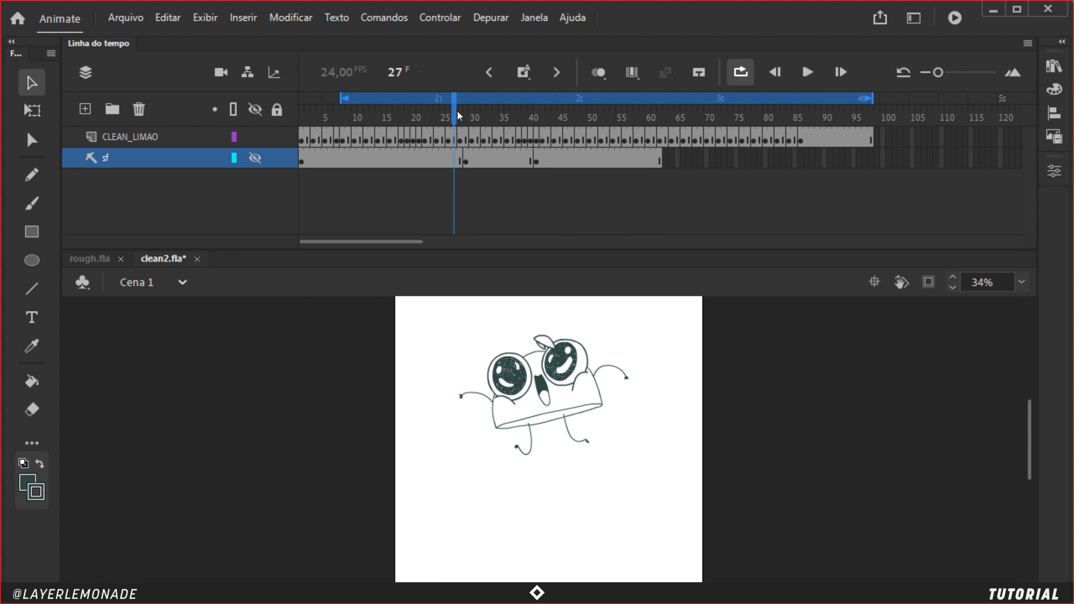
# Step: Add a layer named BRILHO above CLEAN_LIMAO, delete the surplus Camada_1 layer and select the sf layer
pyautogui.click(83, 113)
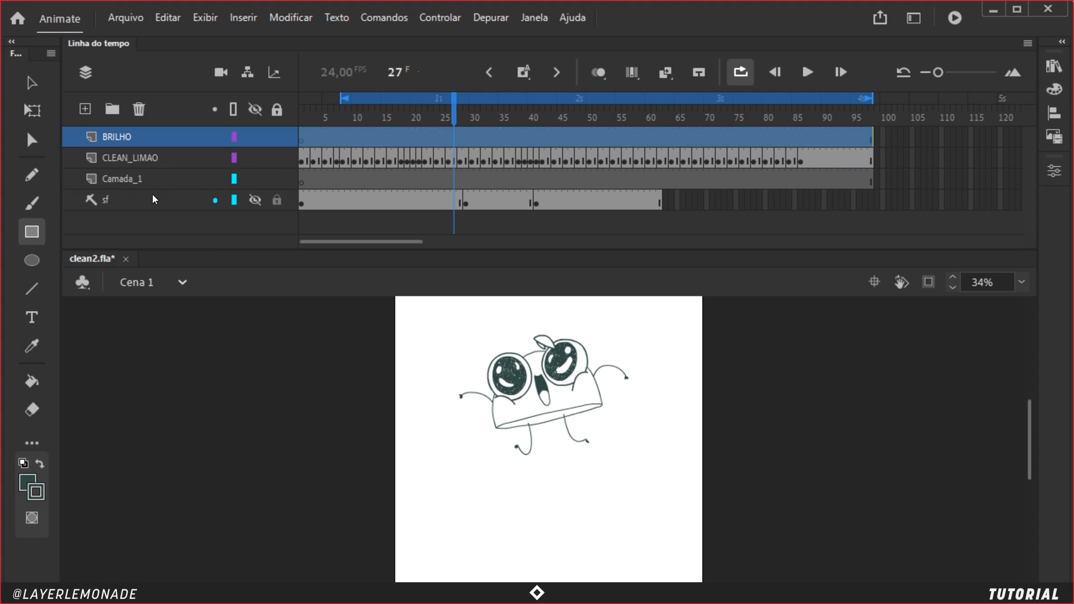
pyautogui.click(177, 180)
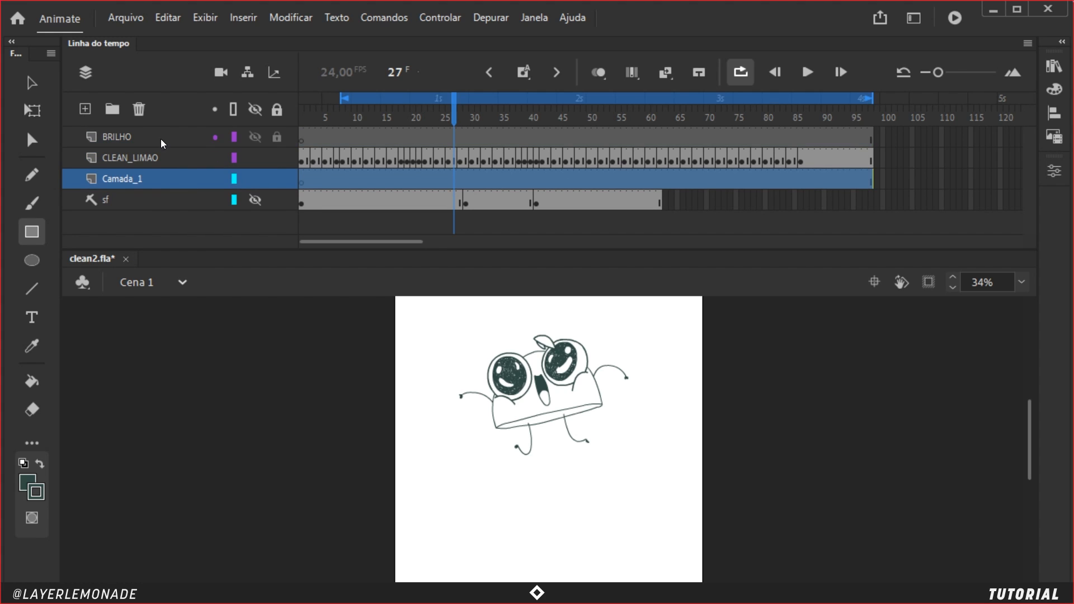
pyautogui.click(137, 110)
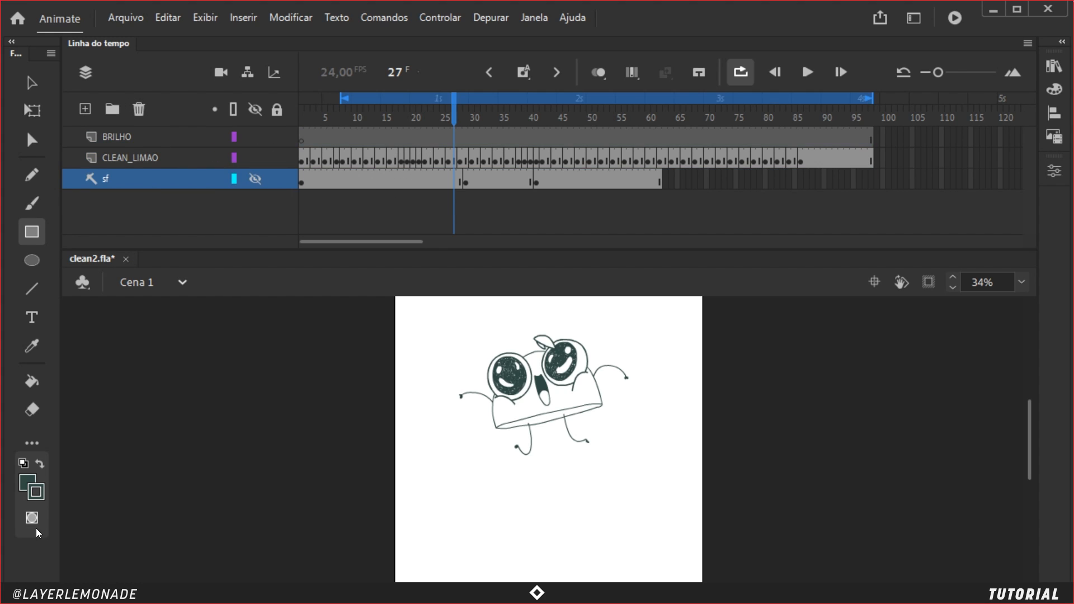
pyautogui.click(159, 179)
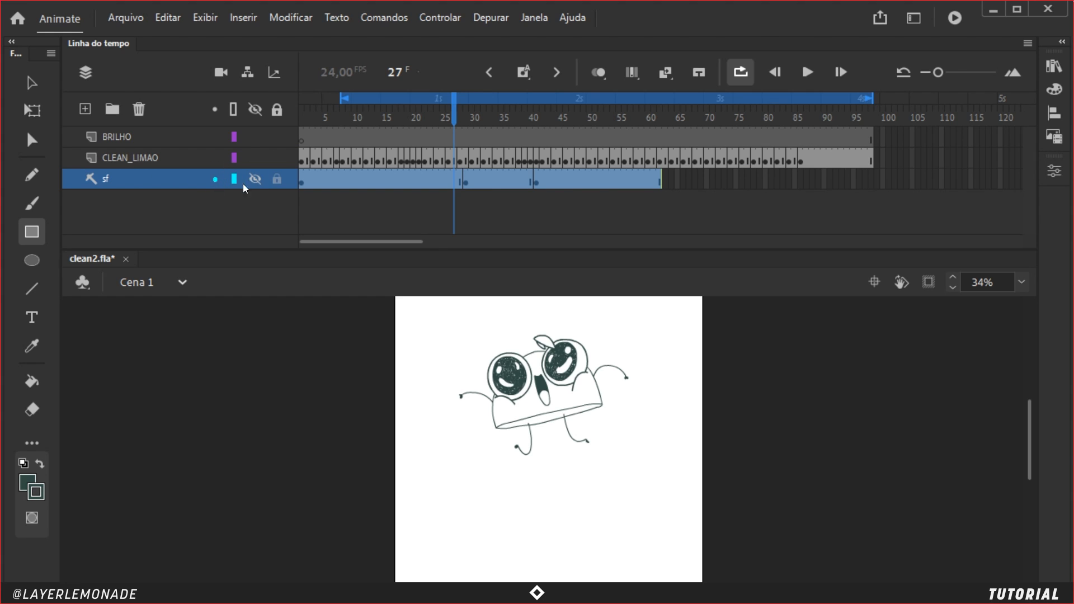
# Step: Show the sf reference layer and change its visibility from 50% opacity to fully visible
pyautogui.click(258, 180)
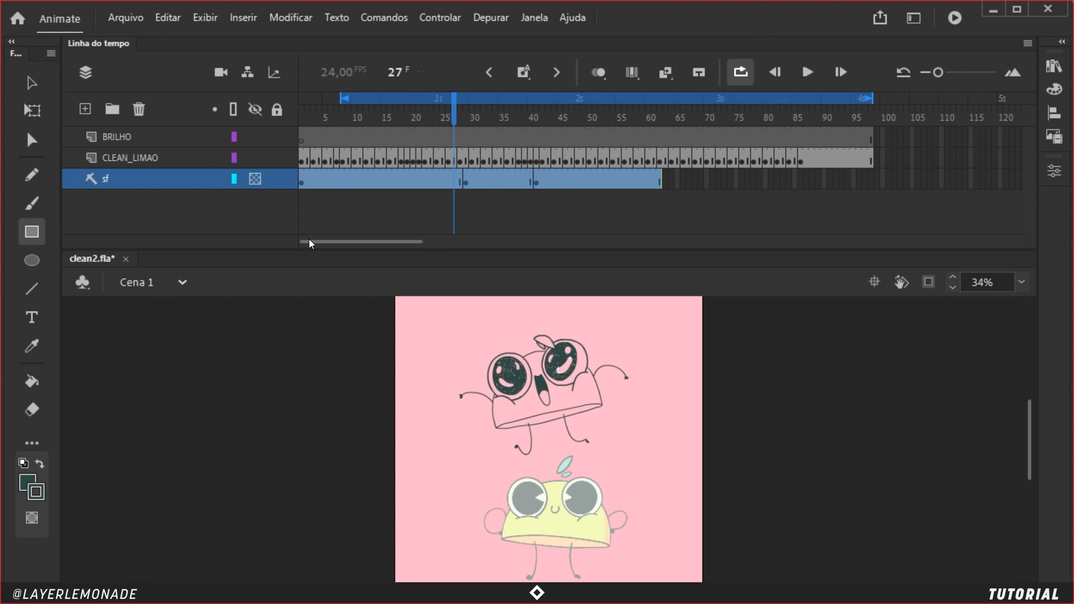
pyautogui.doubleClick(91, 177)
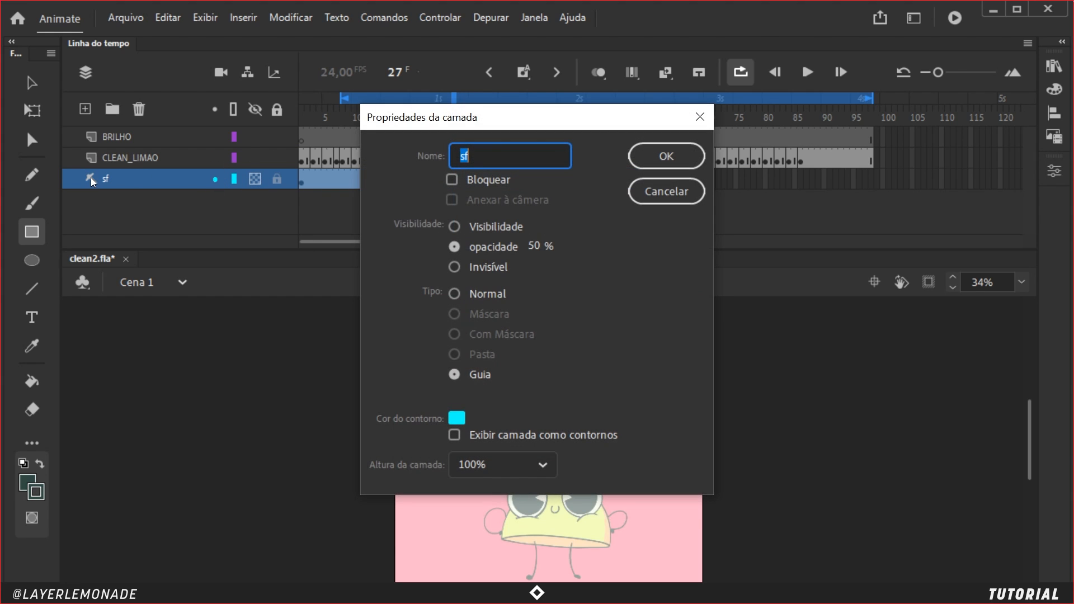
pyautogui.click(490, 226)
pyautogui.click(668, 159)
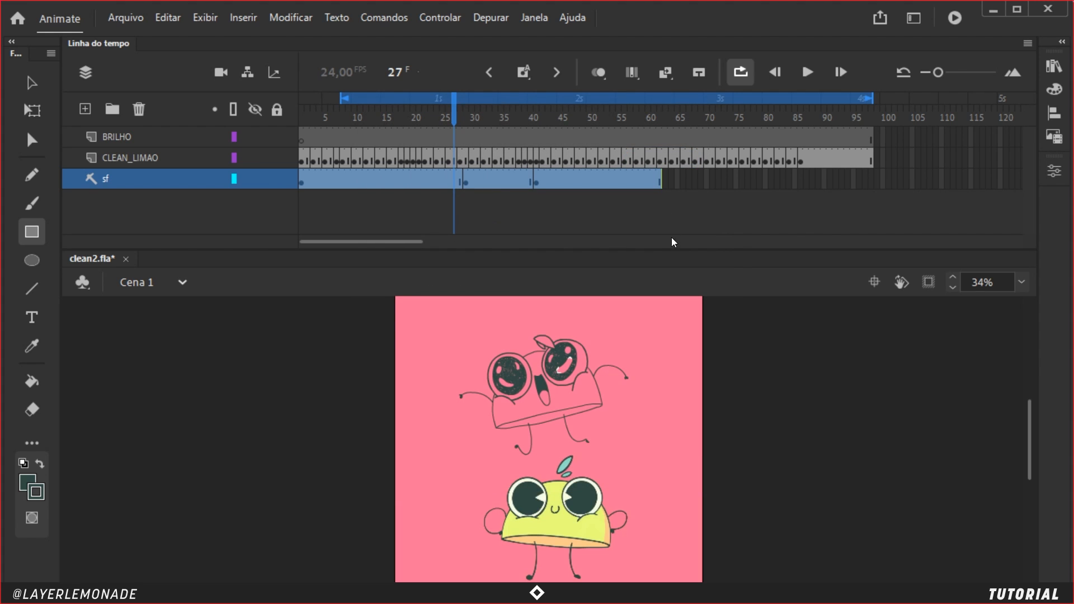
# Step: Sample the cream white of the reference character's right eye as the fill colour
pyautogui.hotkey('ctrl', '=')
pyautogui.hotkey('ctrl', '=')
pyautogui.hotkey('ctrl', '=')
pyautogui.moveTo(736, 420); pyautogui.dragTo(683, 257)
pyautogui.moveTo(678, 570); pyautogui.dragTo(663, 343)
pyautogui.moveTo(685, 404); pyautogui.dragTo(626, 407)
pyautogui.moveTo(775, 419); pyautogui.dragTo(722, 427)
pyautogui.press('i')
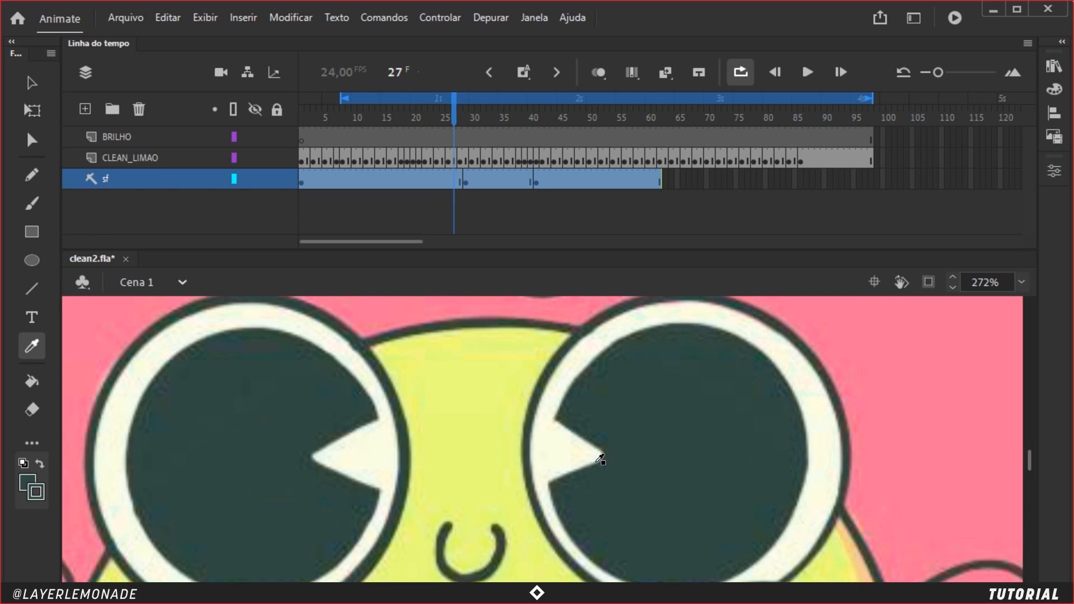
pyautogui.click(576, 450)
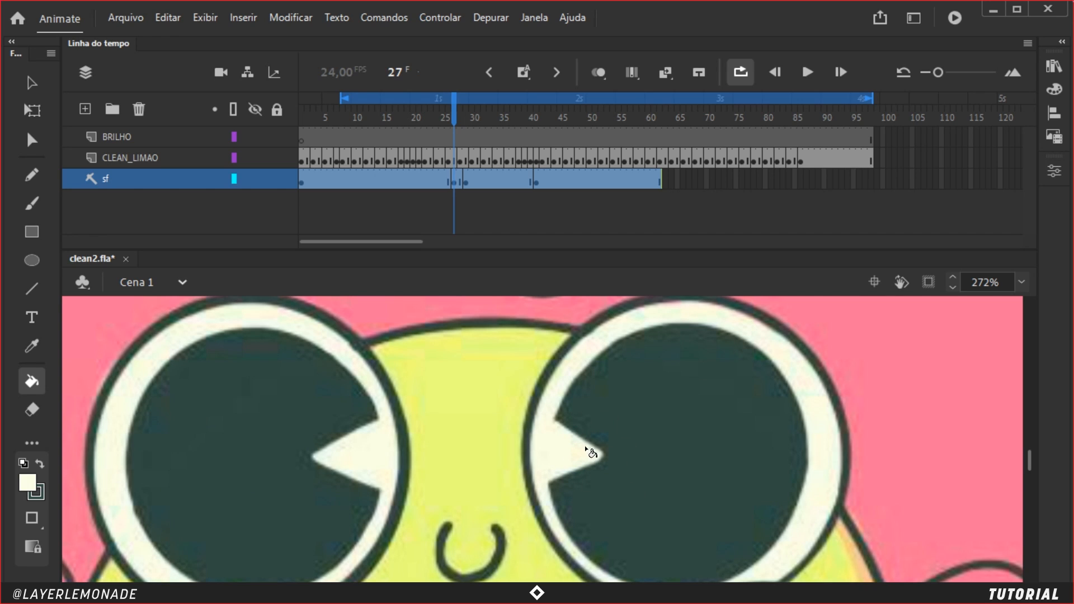
# Step: Hide and lock the sf layer, lock CLEAN_LIMAO and make BRILHO the active layer
pyautogui.hotkey('ctrl', '-')
pyautogui.hotkey('ctrl', '-')
pyautogui.hotkey('ctrl', '-')
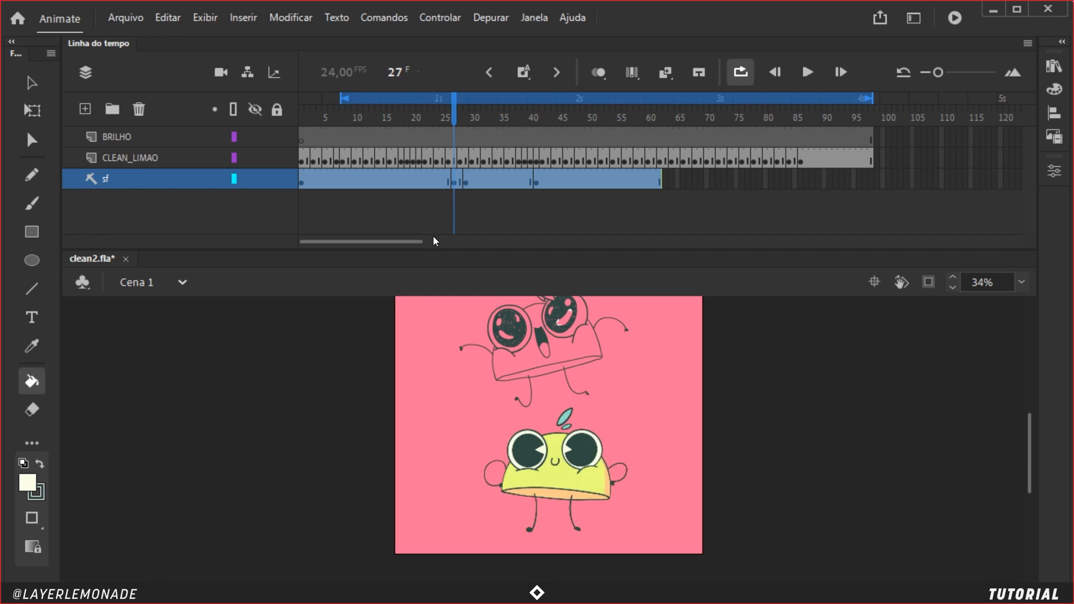
pyautogui.click(255, 180)
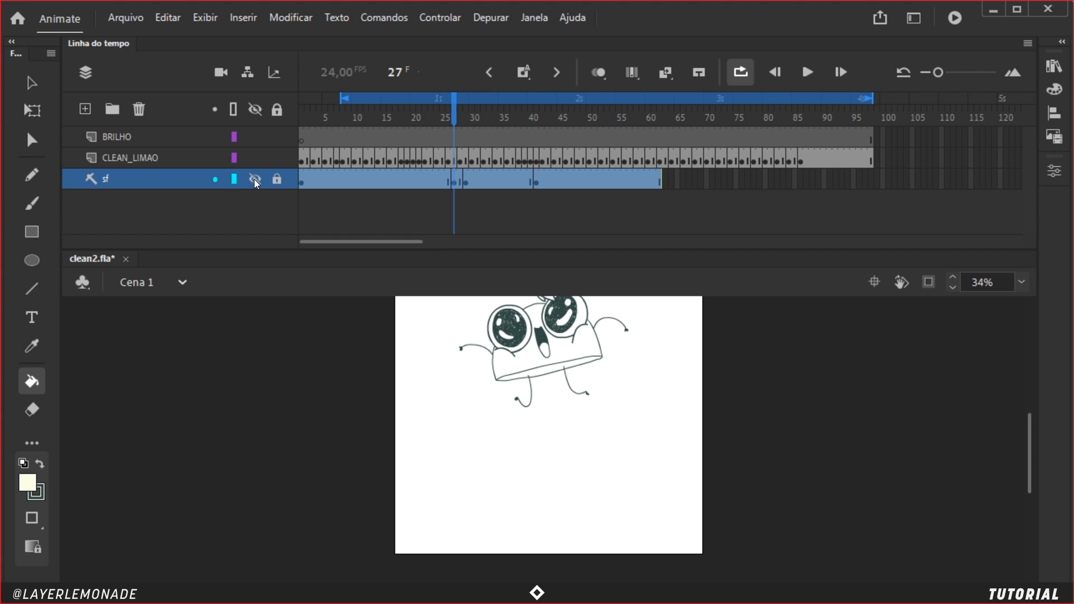
pyautogui.click(280, 143)
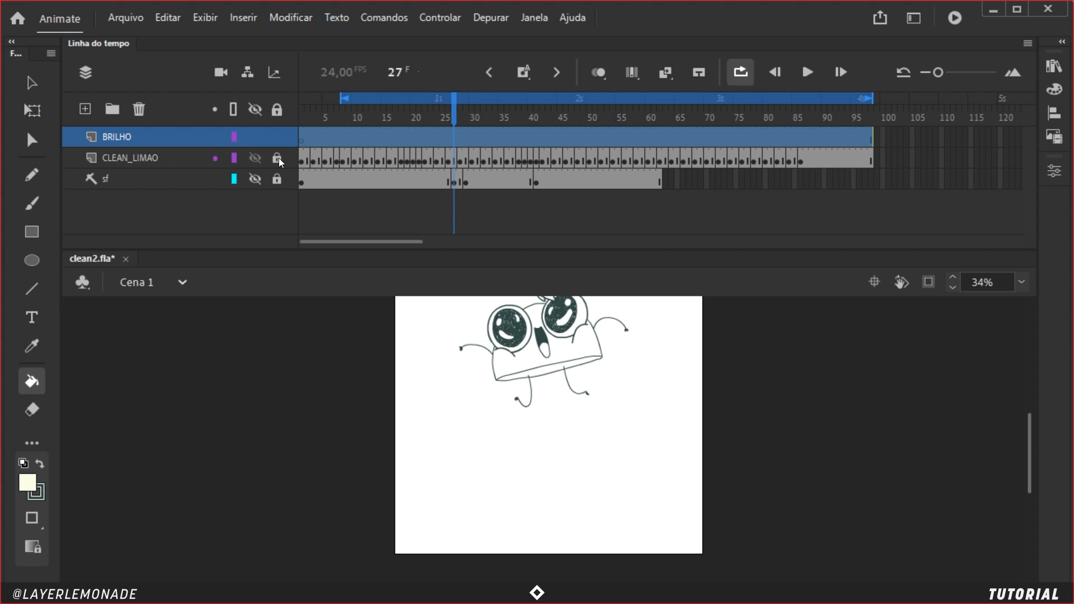
# Step: Go to frame 24, shorten the loop range to end around frame 37 and enlarge the timeline frames, keeping BRILHO active
pyautogui.moveTo(392, 121); pyautogui.dragTo(437, 126)
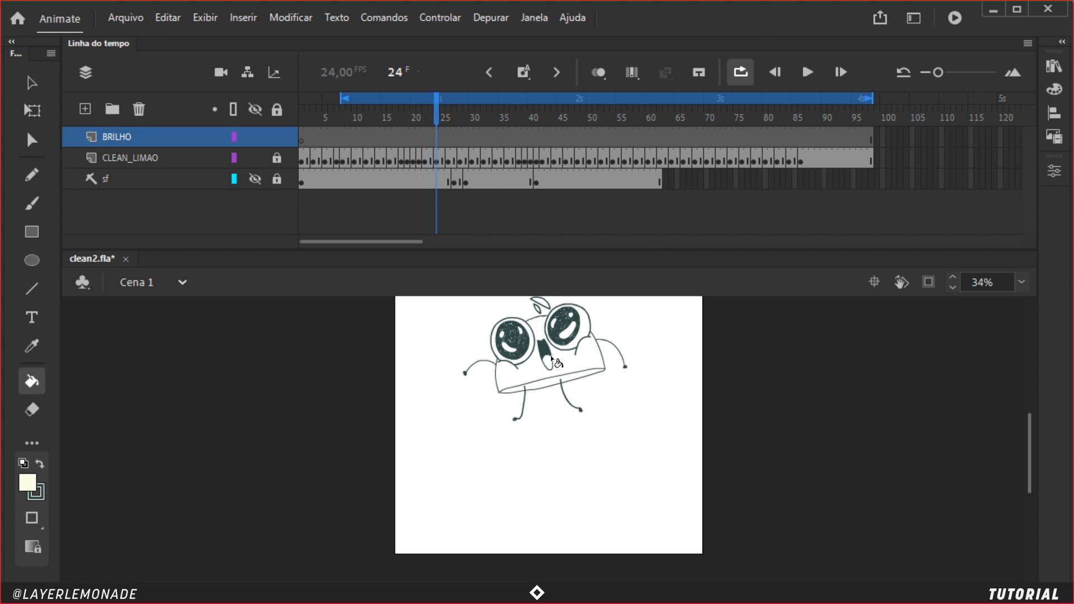
pyautogui.hotkey('ctrl', '=')
pyautogui.hotkey('ctrl', '=')
pyautogui.moveTo(665, 421); pyautogui.dragTo(661, 446)
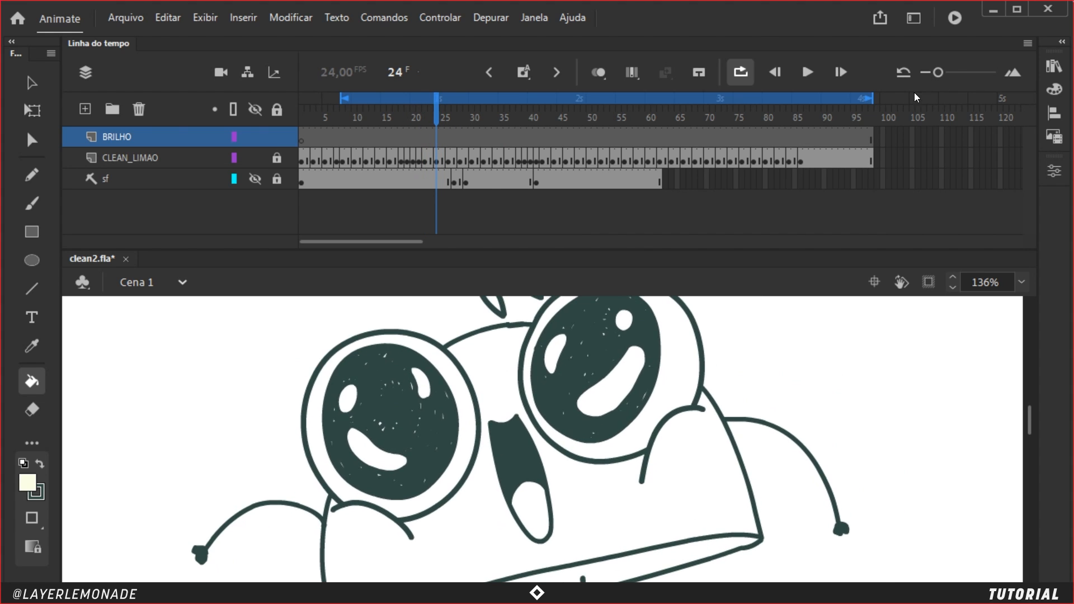
pyautogui.moveTo(870, 98); pyautogui.dragTo(511, 99)
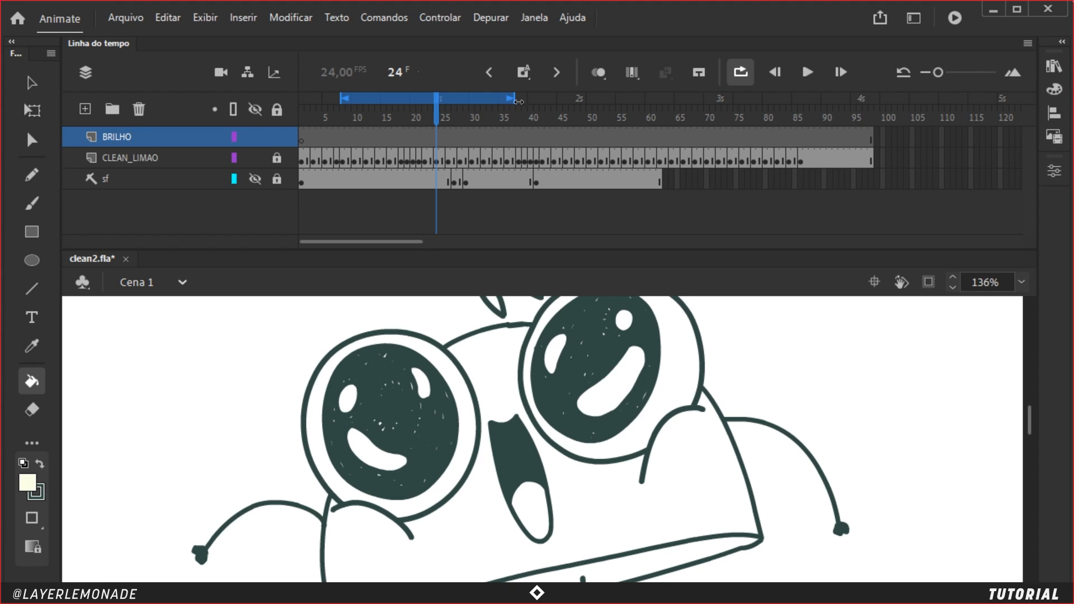
pyautogui.moveTo(938, 73)
pyautogui.mouseDown()
pyautogui.moveTo(961, 72)
pyautogui.moveTo(947, 76)
pyautogui.mouseUp()
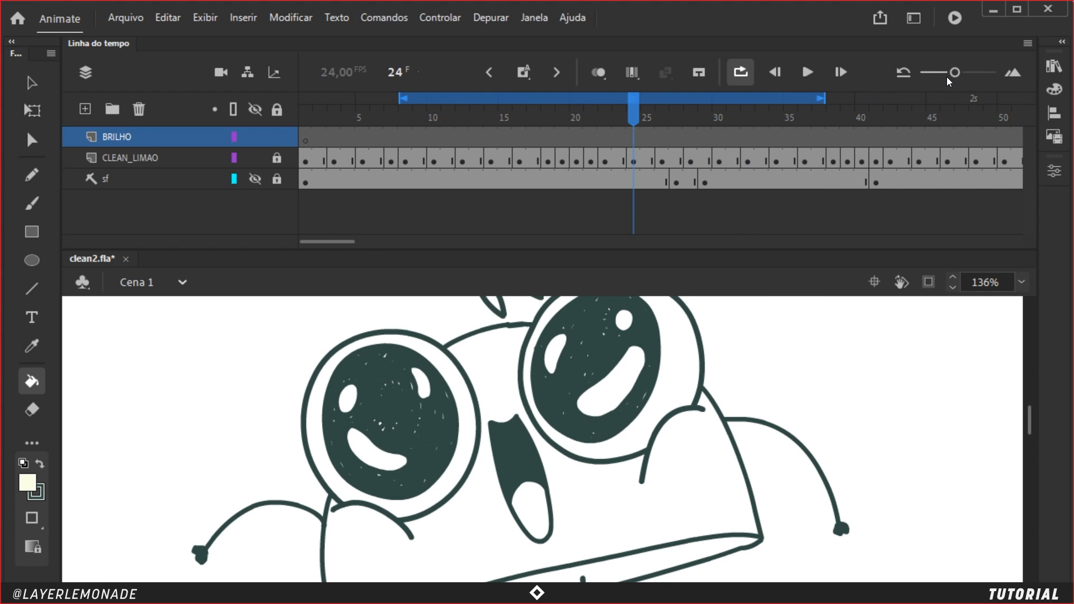
pyautogui.moveTo(680, 178); pyautogui.dragTo(569, 216)
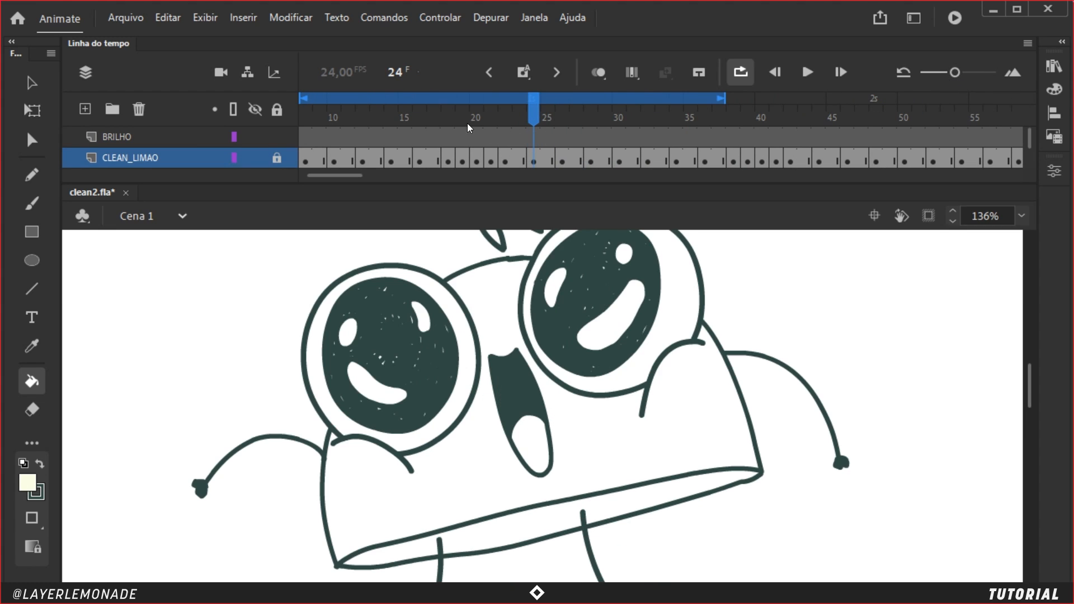
pyautogui.click(163, 135)
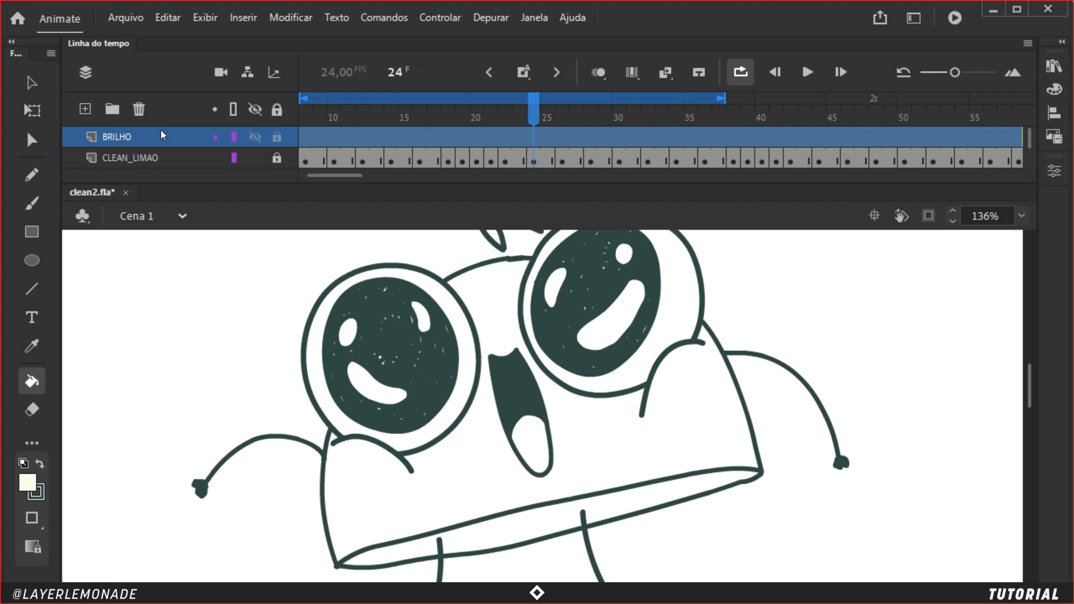
# Step: Insert blank keyframes on the BRILHO layer at every second frame from 24 to 38
pyautogui.click(535, 116)
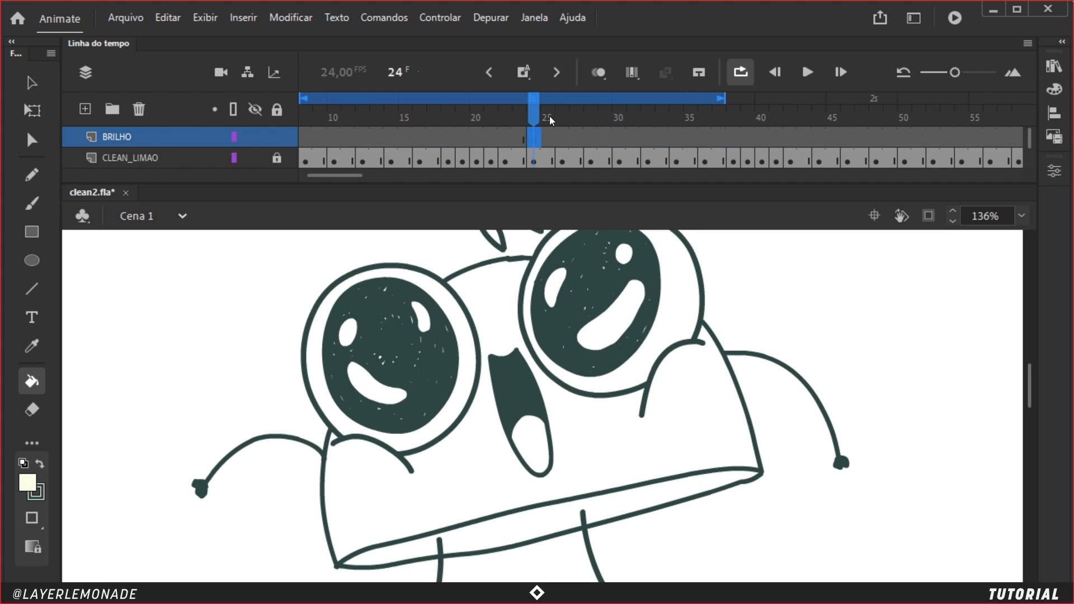
pyautogui.press('.')
pyautogui.press('.')
pyautogui.press('F7')
pyautogui.press('.')
pyautogui.press('.')
pyautogui.press('F7')
pyautogui.press('.')
pyautogui.press('.')
pyautogui.press('F7')
pyautogui.press('.')
pyautogui.press('.')
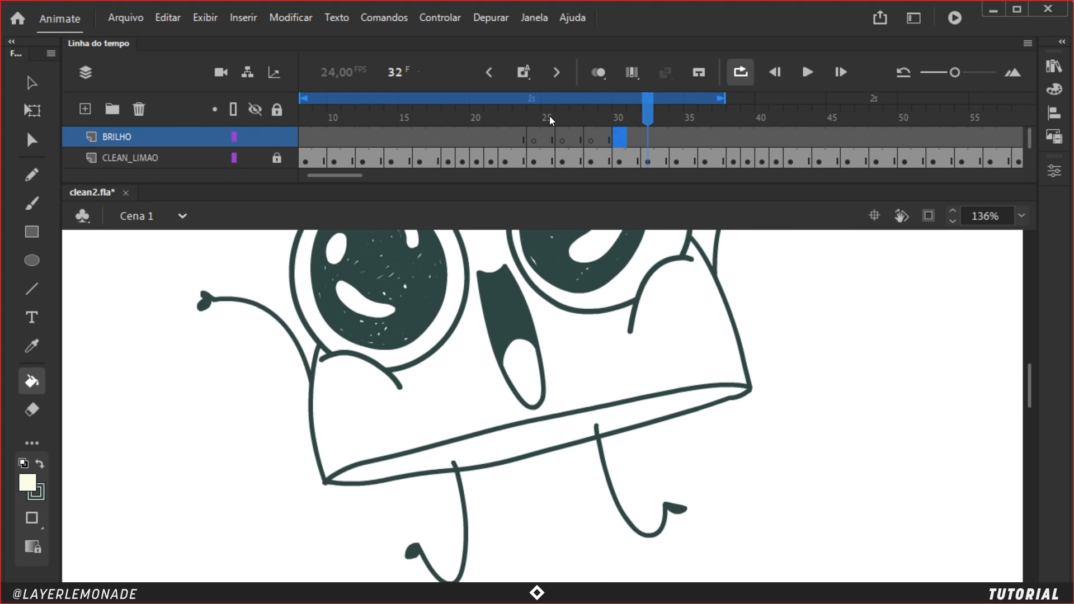
pyautogui.press('F7')
pyautogui.press('.')
pyautogui.press('.')
pyautogui.press('F7')
pyautogui.press('.')
pyautogui.press('.')
pyautogui.press('F7')
pyautogui.press('.')
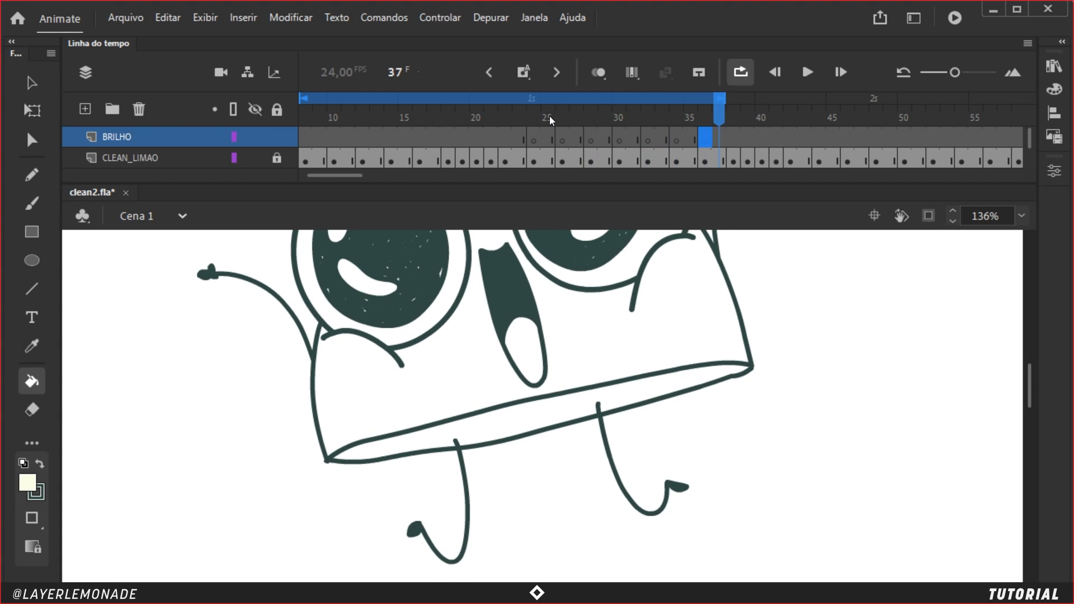
pyautogui.press('.')
pyautogui.press('F7')
pyautogui.press('.')
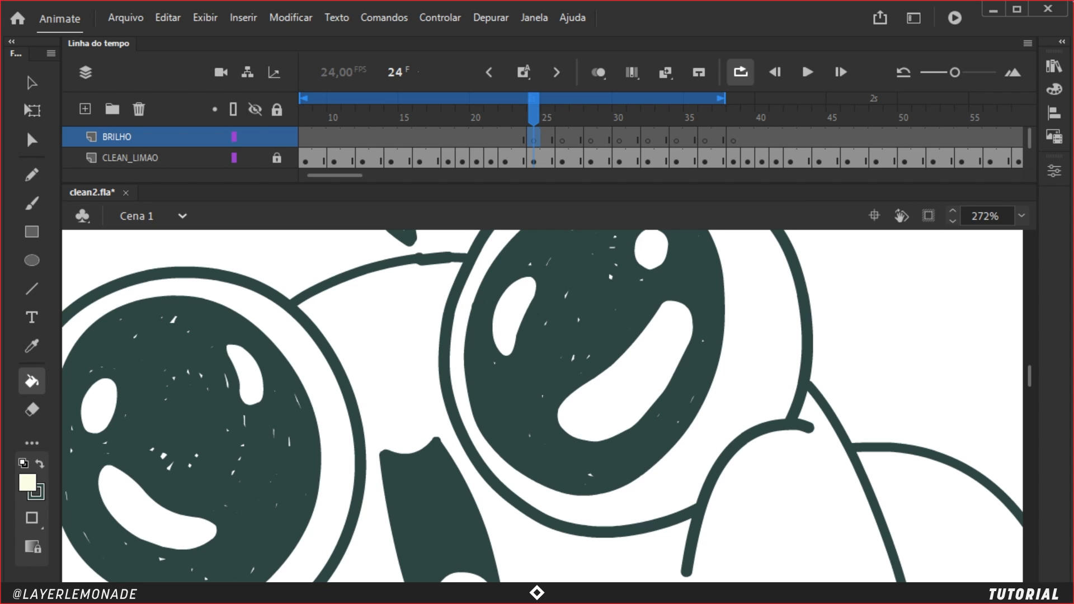
# Step: Adjust the Brush tool's properties at frame 24, undoing the trial strokes on the right eye and placing a test dab beside the character
pyautogui.press('b')
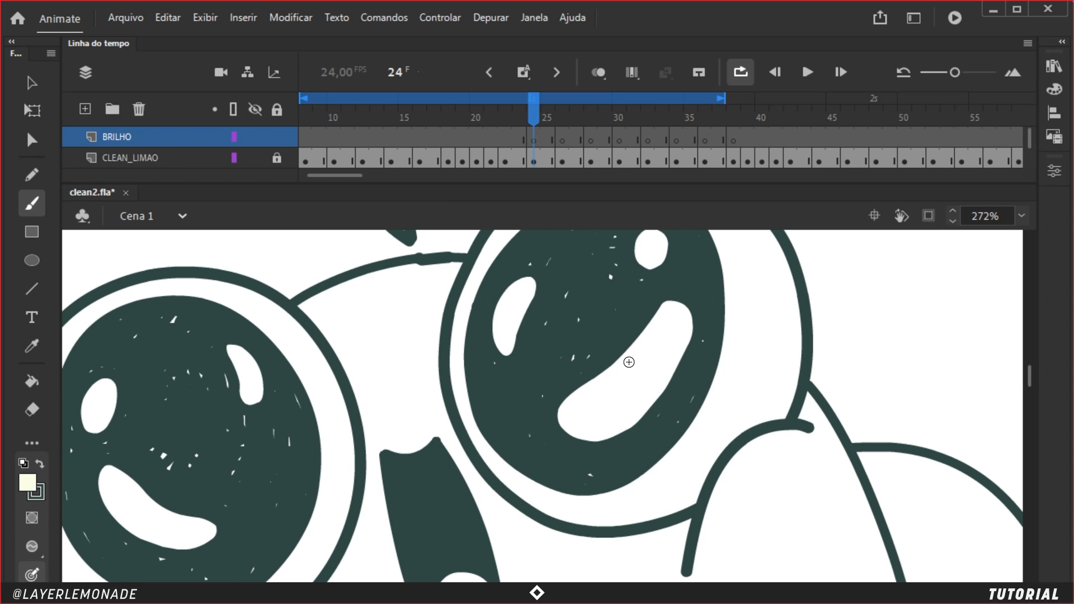
pyautogui.moveTo(628, 362)
pyautogui.mouseDown()
pyautogui.moveTo(660, 341)
pyautogui.moveTo(631, 353)
pyautogui.moveTo(654, 361)
pyautogui.moveTo(632, 361)
pyautogui.mouseUp()
pyautogui.hotkey('ctrl', 'z')
pyautogui.hotkey('ctrl', 'z')
pyautogui.click(1055, 170)
pyautogui.moveTo(775, 468); pyautogui.dragTo(704, 465)
pyautogui.moveTo(587, 379)
pyautogui.mouseDown()
pyautogui.moveTo(597, 384)
pyautogui.moveTo(673, 326)
pyautogui.mouseUp()
pyautogui.hotkey('ctrl', 'z')
pyautogui.click(992, 388)
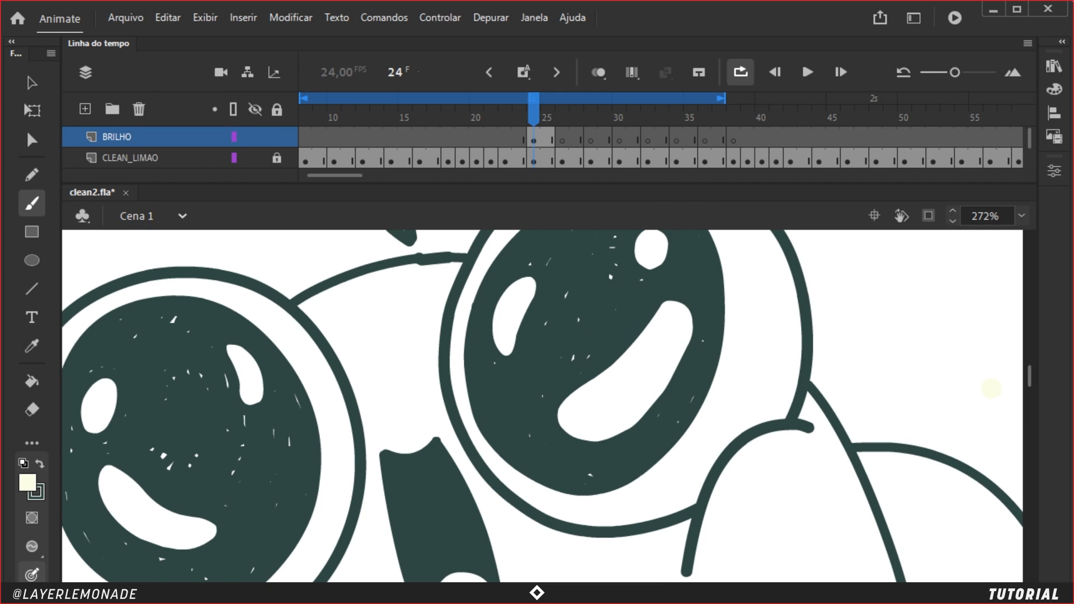
# Step: Paint the right eye's large curved highlight and the left eye's small oval highlight in cream at frame 24 of BRILHO
pyautogui.moveTo(602, 370)
pyautogui.mouseDown()
pyautogui.moveTo(648, 319)
pyautogui.moveTo(686, 328)
pyautogui.moveTo(646, 402)
pyautogui.mouseUp()
pyautogui.moveTo(608, 369)
pyautogui.mouseDown()
pyautogui.moveTo(564, 424)
pyautogui.moveTo(586, 435)
pyautogui.moveTo(656, 396)
pyautogui.moveTo(636, 420)
pyautogui.mouseUp()
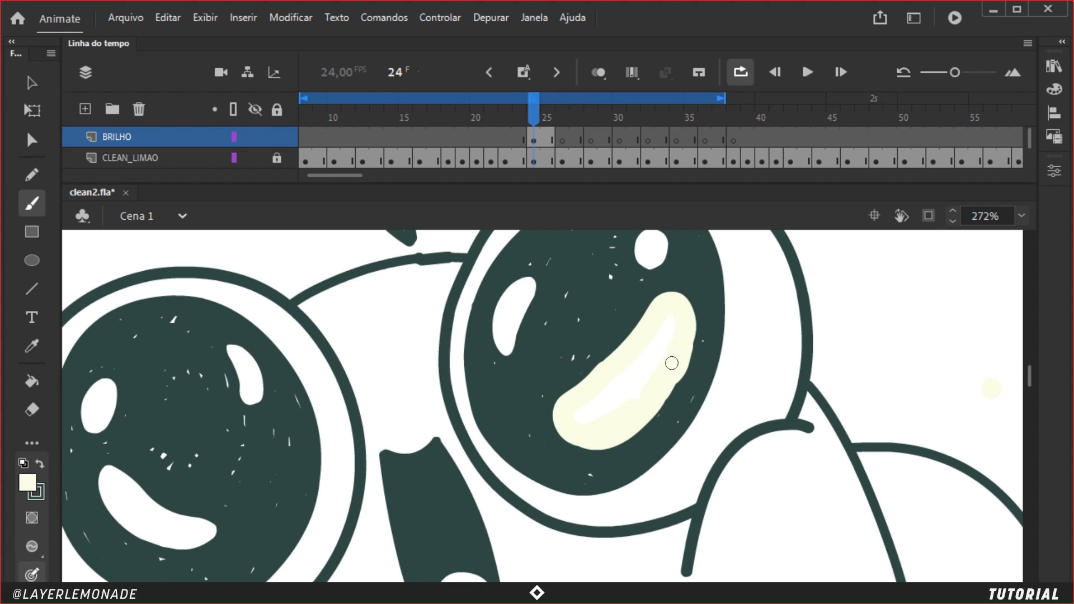
pyautogui.moveTo(480, 358); pyautogui.dragTo(664, 336)
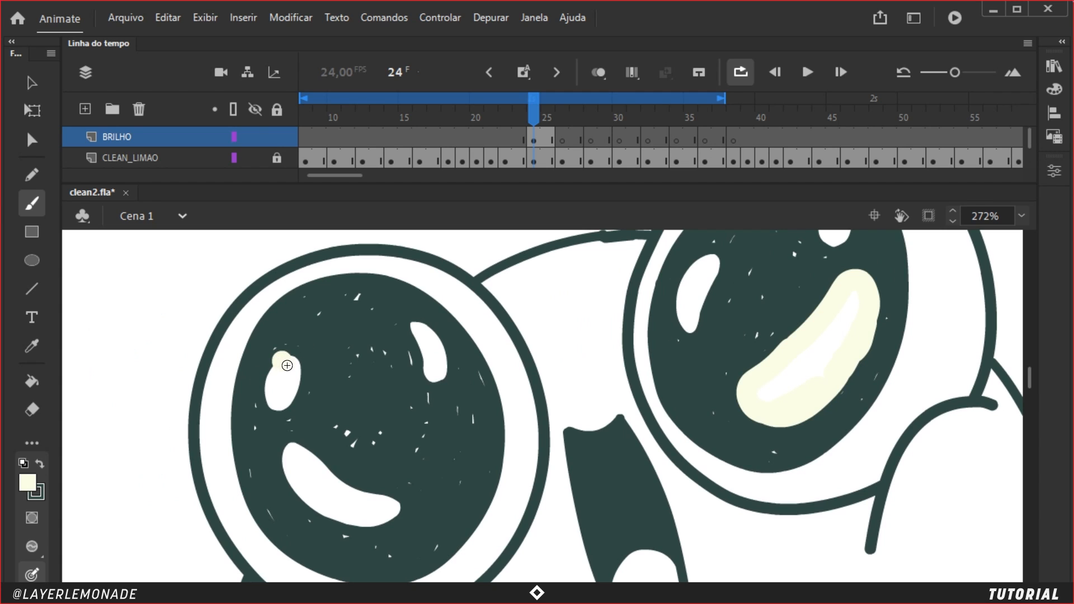
pyautogui.moveTo(269, 396)
pyautogui.mouseDown()
pyautogui.moveTo(291, 390)
pyautogui.moveTo(286, 356)
pyautogui.mouseUp()
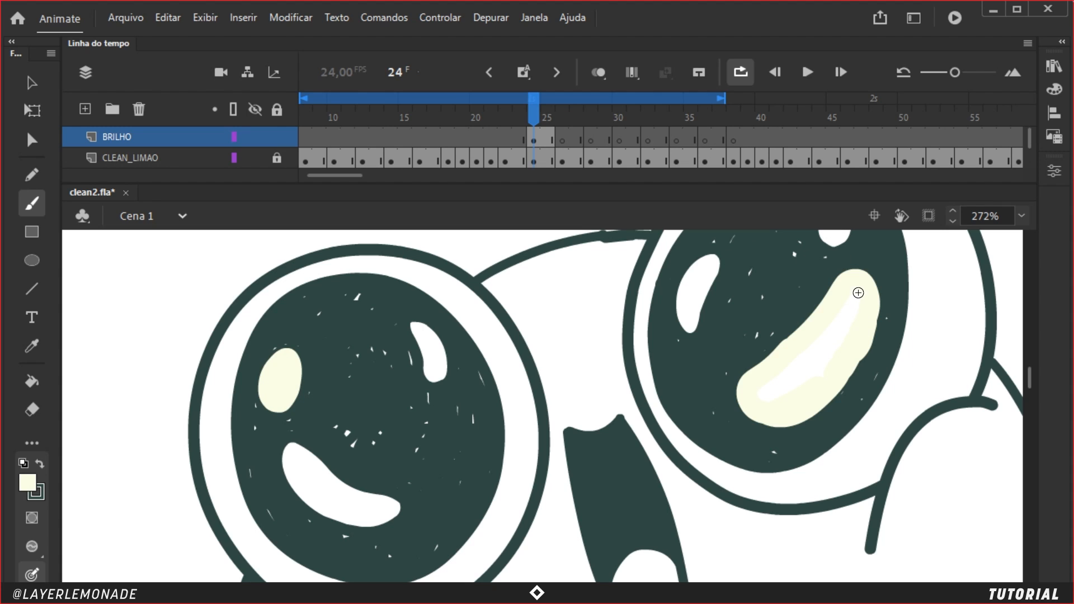
pyautogui.moveTo(859, 292); pyautogui.dragTo(818, 366)
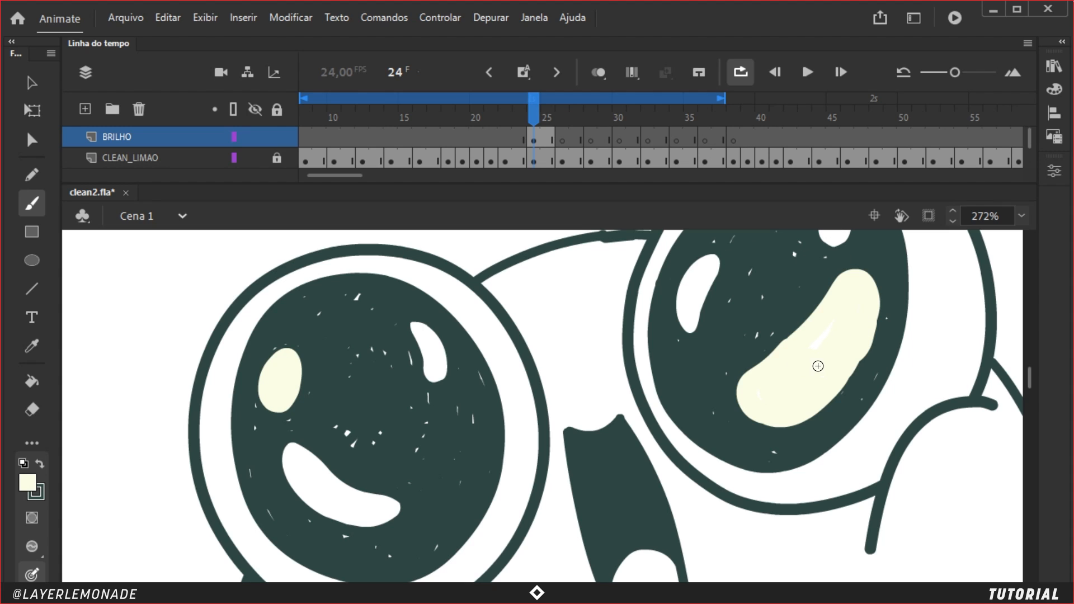
# Step: Turn on onion skinning and paint the right eye's curved highlight and the left eye's oval highlight at frame 26
pyautogui.click(562, 138)
pyautogui.click(598, 72)
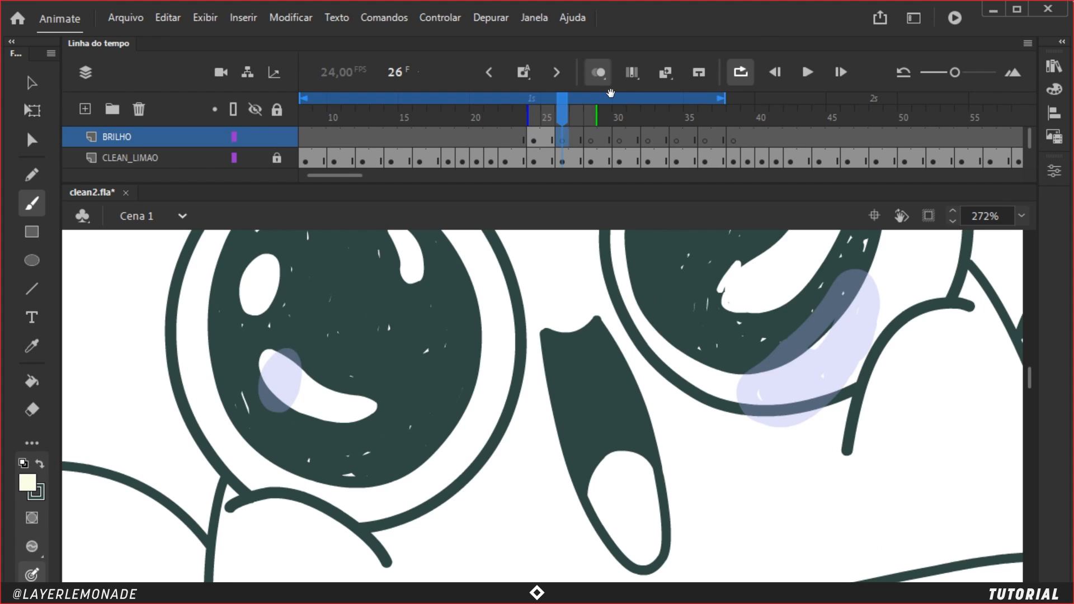
pyautogui.scroll(3, 820, 355)
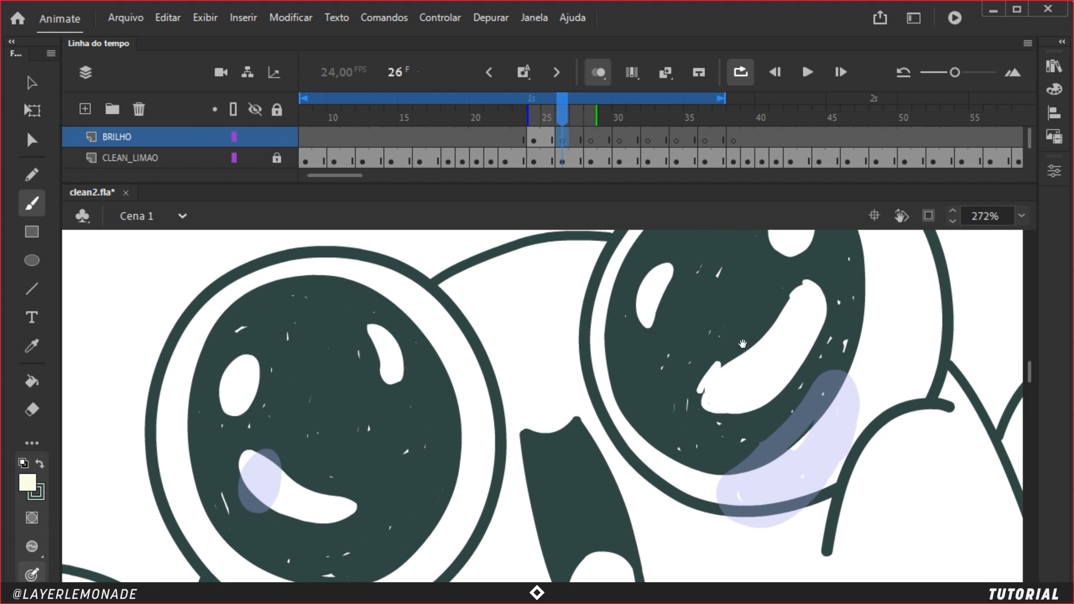
pyautogui.moveTo(713, 354)
pyautogui.mouseDown()
pyautogui.moveTo(793, 282)
pyautogui.moveTo(821, 295)
pyautogui.moveTo(812, 350)
pyautogui.moveTo(779, 400)
pyautogui.moveTo(699, 366)
pyautogui.mouseUp()
pyautogui.moveTo(240, 349)
pyautogui.mouseDown()
pyautogui.moveTo(218, 395)
pyautogui.moveTo(256, 404)
pyautogui.moveTo(250, 356)
pyautogui.moveTo(235, 348)
pyautogui.moveTo(214, 377)
pyautogui.moveTo(231, 418)
pyautogui.mouseUp()
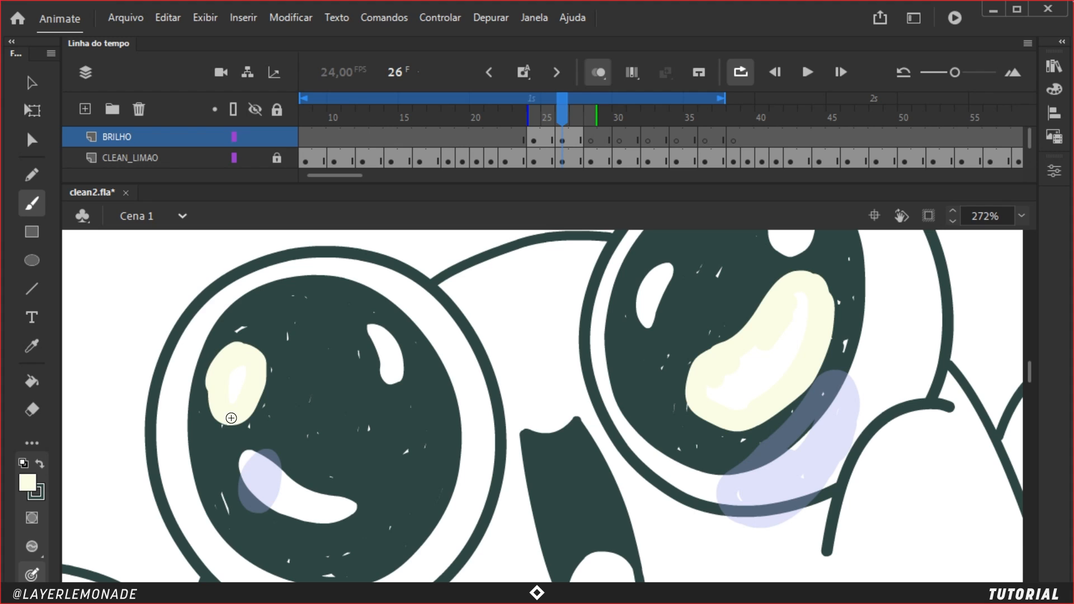
# Step: Paint the right eye's curved highlight and the left eye's oval highlight at frame 28 with the Brush
pyautogui.click(590, 141)
pyautogui.hotkey('ctrl', '=')
pyautogui.moveTo(551, 351)
pyautogui.mouseDown()
pyautogui.moveTo(625, 257)
pyautogui.moveTo(652, 247)
pyautogui.moveTo(701, 275)
pyautogui.moveTo(715, 343)
pyautogui.moveTo(682, 444)
pyautogui.moveTo(693, 426)
pyautogui.moveTo(602, 535)
pyautogui.moveTo(541, 362)
pyautogui.moveTo(473, 410)
pyautogui.moveTo(446, 447)
pyautogui.moveTo(444, 497)
pyautogui.moveTo(473, 530)
pyautogui.moveTo(579, 531)
pyautogui.moveTo(520, 545)
pyautogui.moveTo(576, 542)
pyautogui.mouseUp()
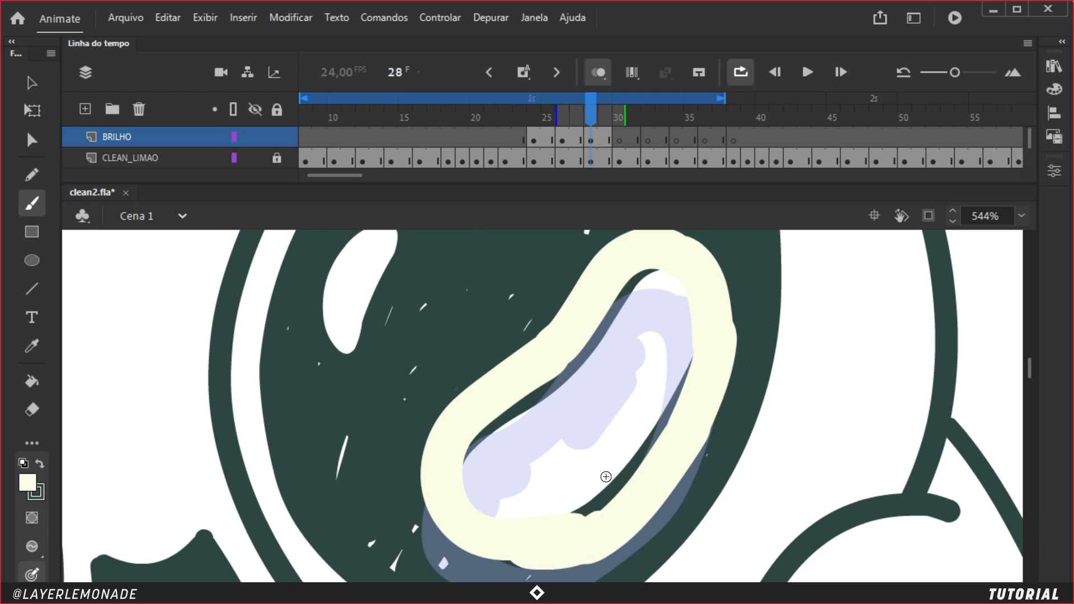
pyautogui.moveTo(606, 477)
pyautogui.mouseDown()
pyautogui.moveTo(656, 420)
pyautogui.moveTo(566, 508)
pyautogui.moveTo(689, 352)
pyautogui.moveTo(678, 312)
pyautogui.mouseUp()
pyautogui.moveTo(395, 425)
pyautogui.mouseDown()
pyautogui.moveTo(420, 467)
pyautogui.moveTo(490, 400)
pyautogui.moveTo(470, 329)
pyautogui.moveTo(417, 381)
pyautogui.mouseUp()
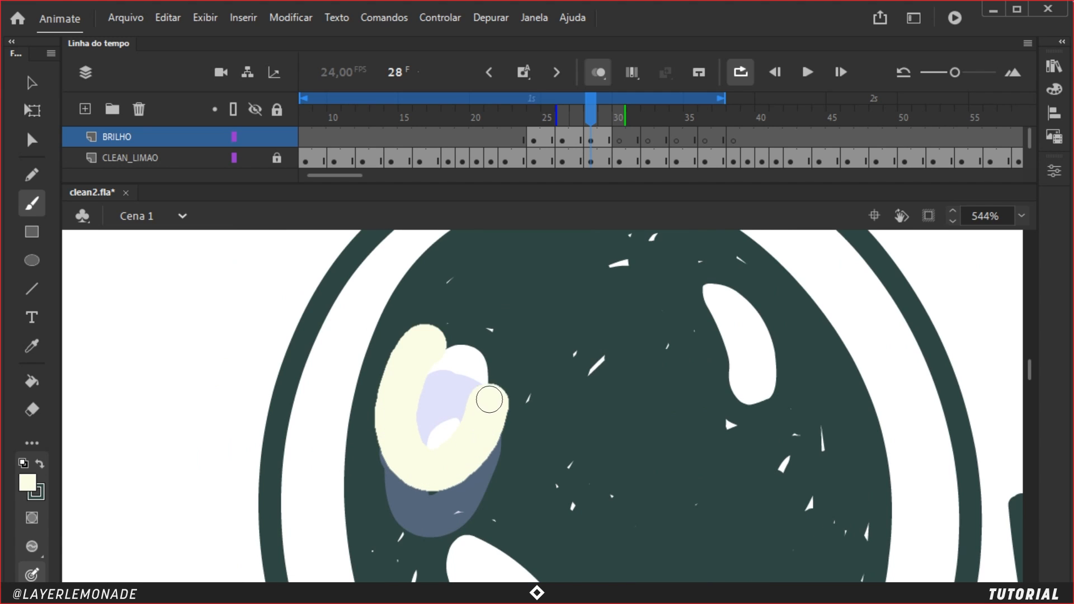
# Step: Paint the cream highlights of both eyes at frame 30, using the onion-skinned previous frame as a guide
pyautogui.hotkey('ctrl', '-')
pyautogui.hotkey('ctrl', '-')
pyautogui.click(620, 121)
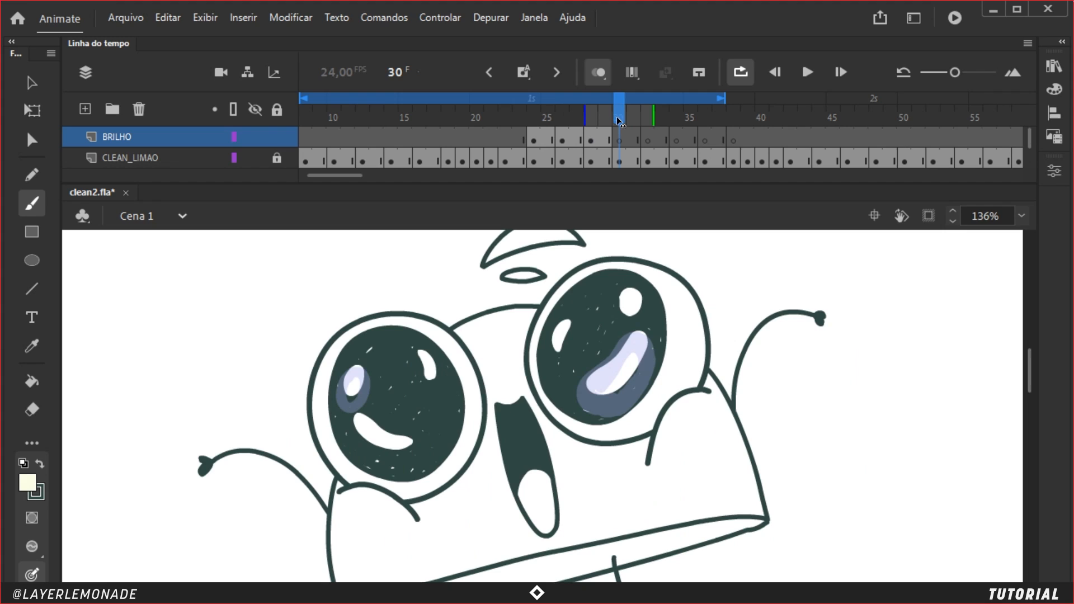
pyautogui.hotkey('ctrl', '=')
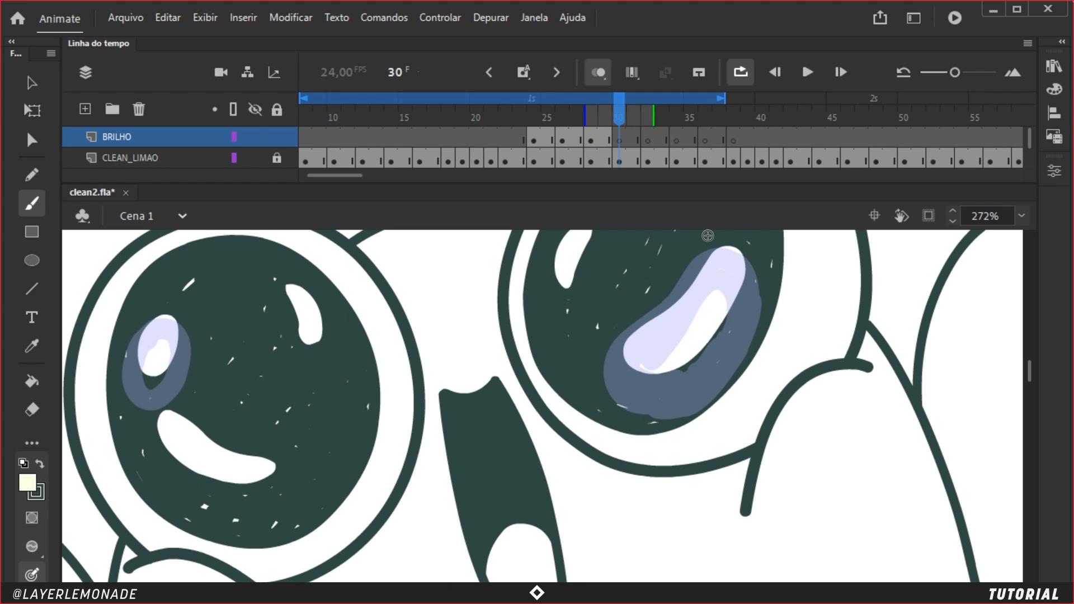
pyautogui.moveTo(675, 283)
pyautogui.mouseDown()
pyautogui.moveTo(743, 251)
pyautogui.moveTo(738, 306)
pyautogui.moveTo(699, 355)
pyautogui.moveTo(649, 369)
pyautogui.mouseUp()
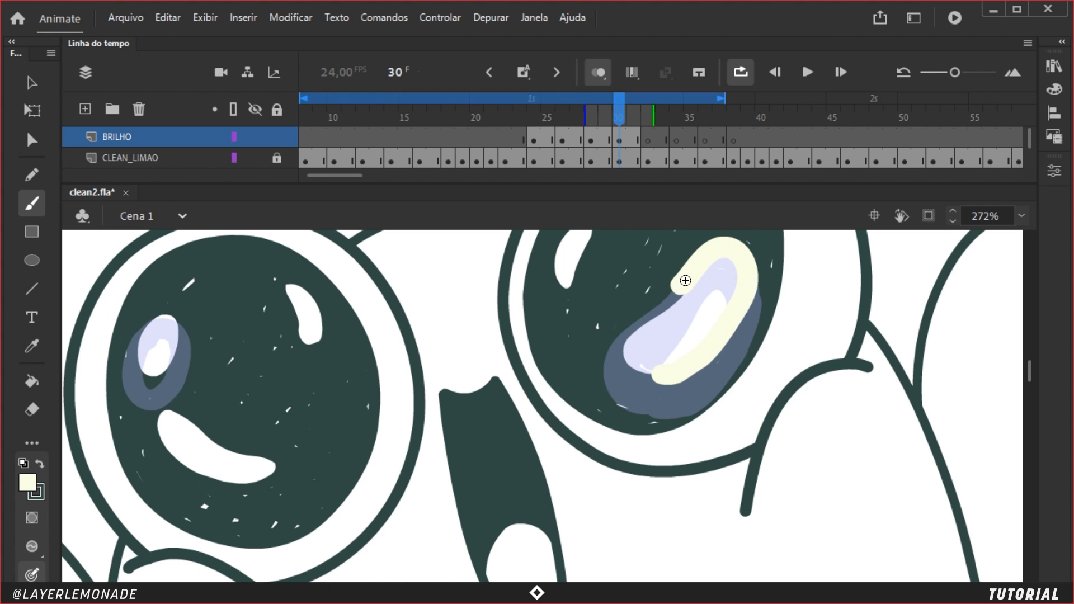
pyautogui.moveTo(675, 292)
pyautogui.mouseDown()
pyautogui.moveTo(649, 367)
pyautogui.moveTo(660, 373)
pyautogui.mouseUp()
pyautogui.moveTo(261, 354); pyautogui.dragTo(497, 332)
pyautogui.moveTo(396, 296)
pyautogui.mouseDown()
pyautogui.moveTo(375, 313)
pyautogui.moveTo(382, 357)
pyautogui.moveTo(409, 331)
pyautogui.moveTo(395, 287)
pyautogui.mouseUp()
# Step: Paint the right eye's curved highlight and the left eye's small oval highlight in cream at frame 32 of BRILHO
pyautogui.click(650, 143)
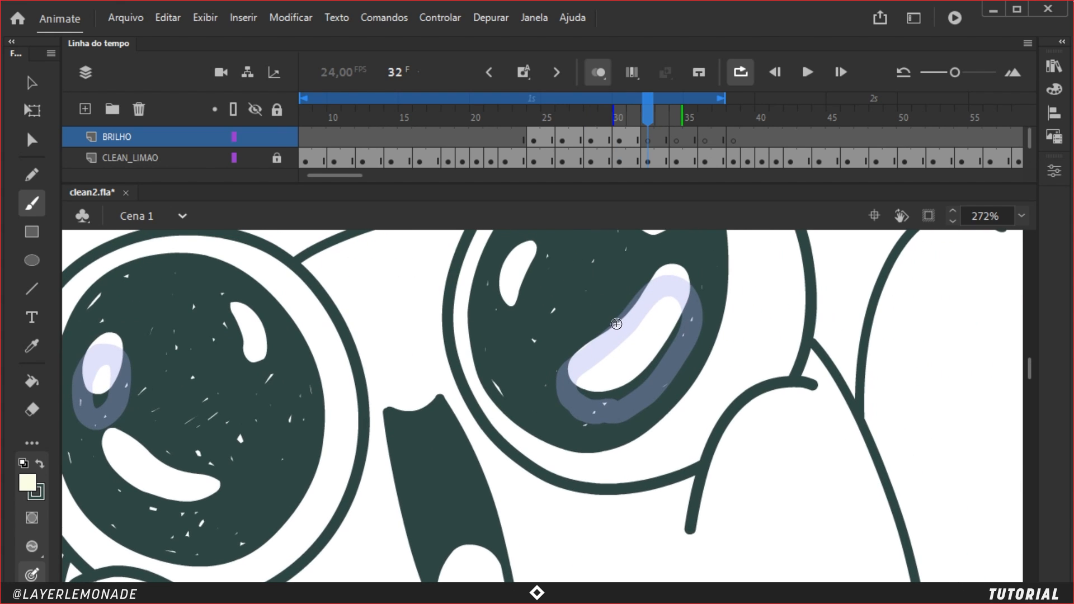
pyautogui.moveTo(616, 324)
pyautogui.mouseDown()
pyautogui.moveTo(683, 305)
pyautogui.moveTo(626, 385)
pyautogui.mouseUp()
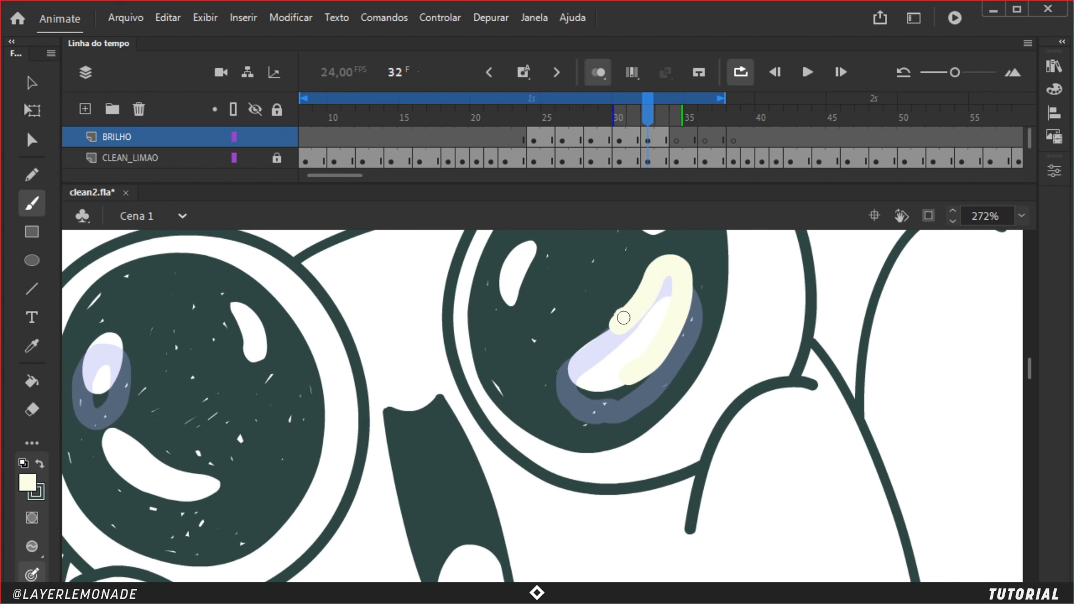
pyautogui.moveTo(624, 318)
pyautogui.mouseDown()
pyautogui.moveTo(570, 371)
pyautogui.moveTo(597, 388)
pyautogui.moveTo(640, 381)
pyautogui.mouseUp()
pyautogui.moveTo(316, 329)
pyautogui.mouseDown()
pyautogui.moveTo(300, 373)
pyautogui.moveTo(318, 374)
pyautogui.moveTo(305, 334)
pyautogui.mouseUp()
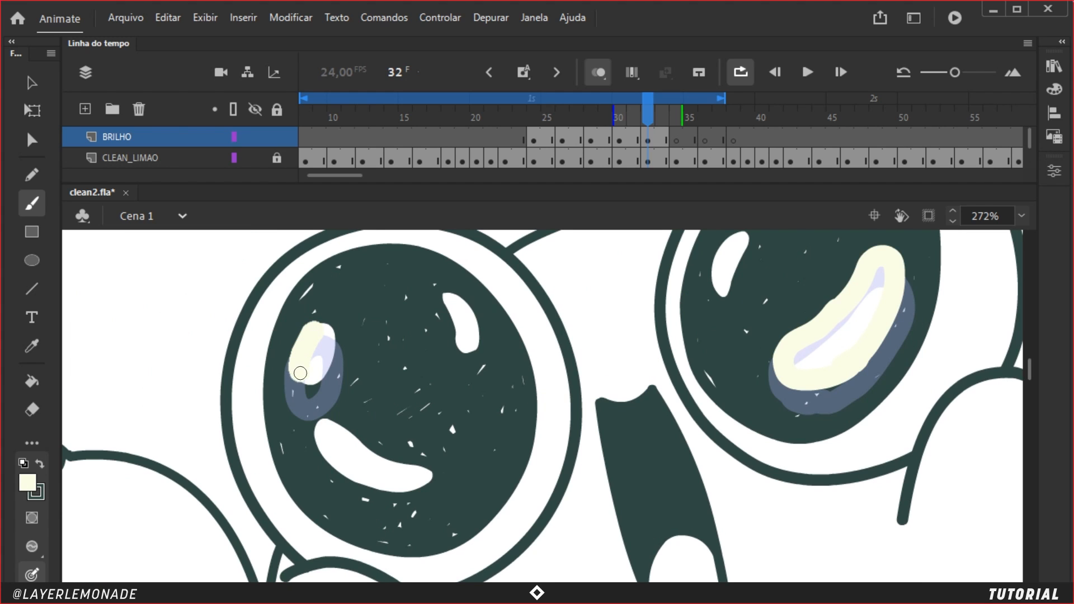
# Step: Paint the right eye's curved highlight and the left eye's small oval highlight at frame 34 with the Brush
pyautogui.click(676, 114)
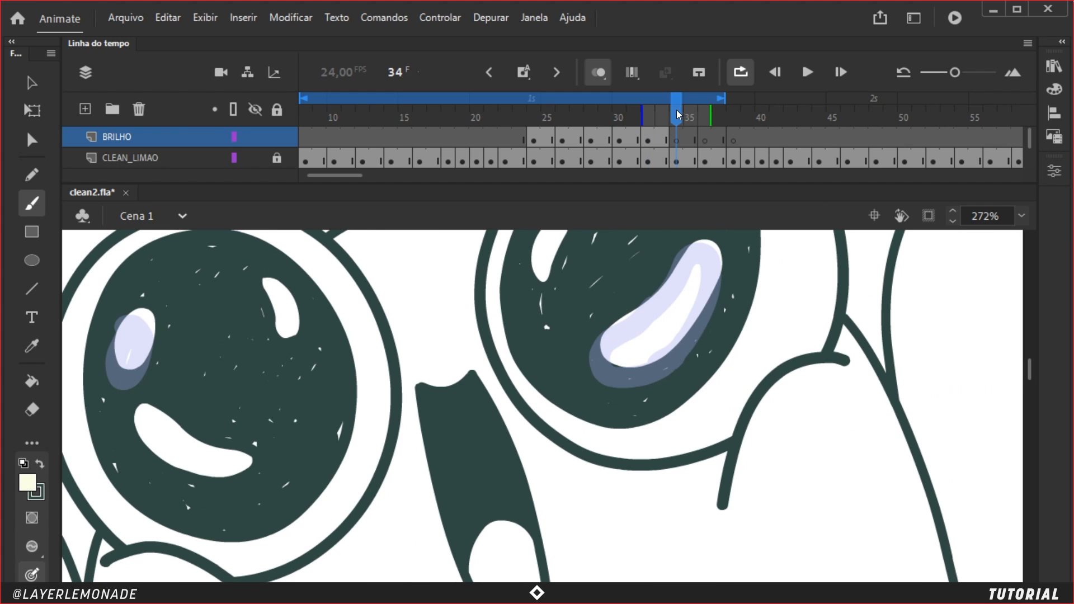
pyautogui.moveTo(660, 298)
pyautogui.mouseDown()
pyautogui.moveTo(694, 249)
pyautogui.moveTo(715, 251)
pyautogui.moveTo(696, 301)
pyautogui.moveTo(664, 341)
pyautogui.moveTo(635, 355)
pyautogui.moveTo(607, 350)
pyautogui.moveTo(668, 338)
pyautogui.mouseUp()
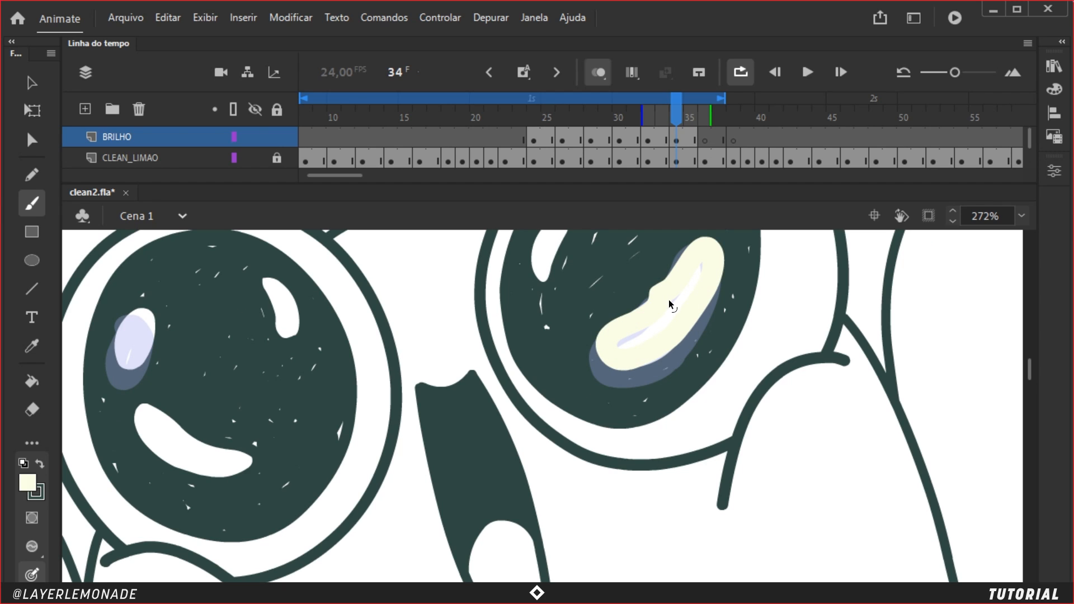
pyautogui.moveTo(137, 314); pyautogui.dragTo(135, 358)
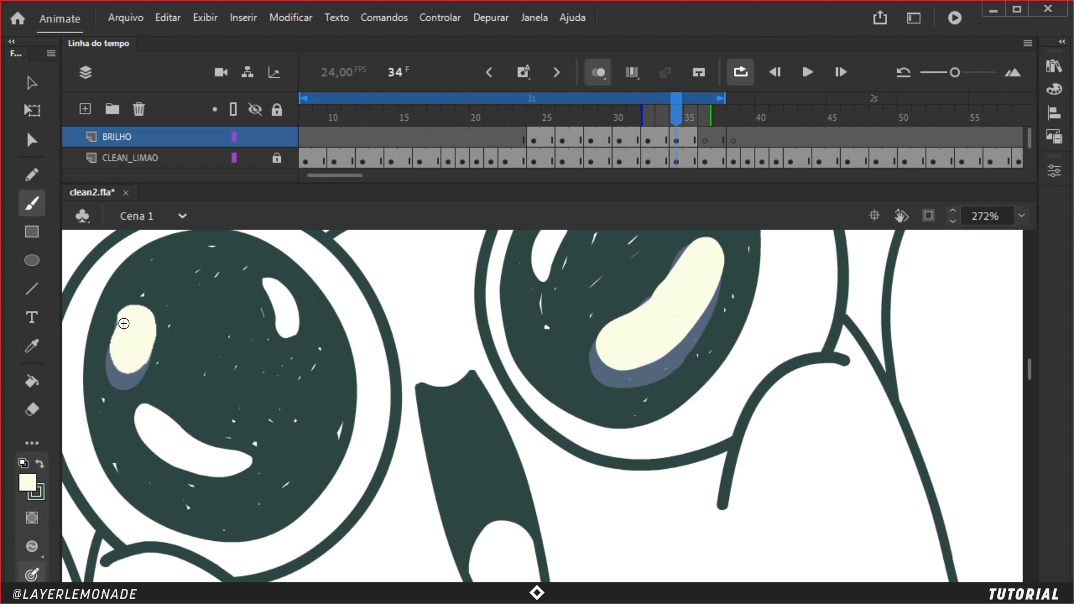
# Step: Paint the left eye's lower curved highlight in cream at frame 30 of BRILHO, with onion skinning off
pyautogui.moveTo(678, 112); pyautogui.dragTo(516, 114)
pyautogui.moveTo(513, 111); pyautogui.dragTo(562, 112)
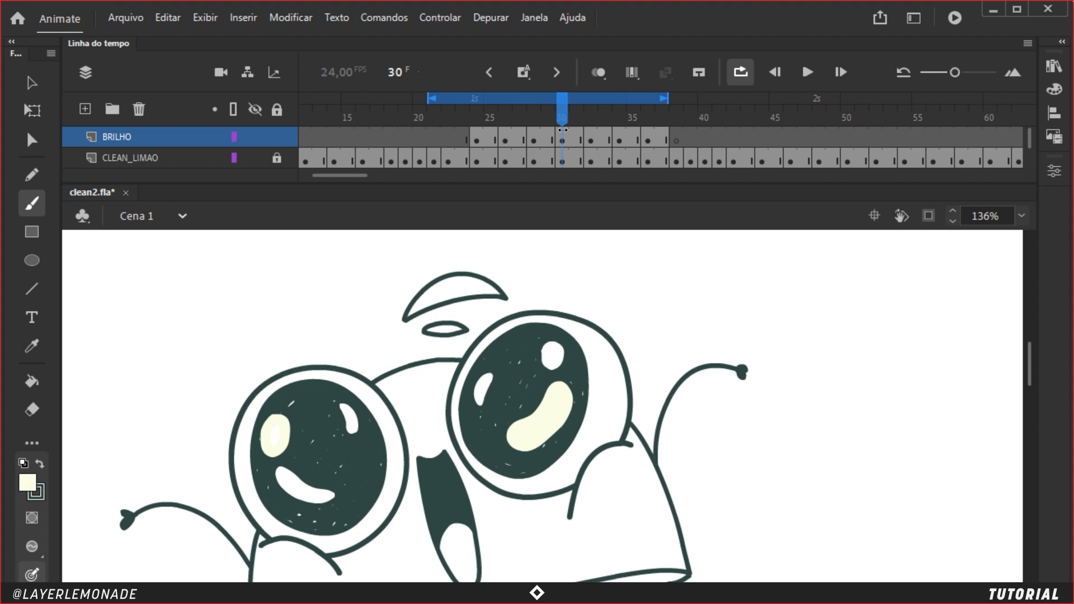
pyautogui.moveTo(325, 451); pyautogui.dragTo(520, 324)
pyautogui.hotkey('ctrl', '=')
pyautogui.hotkey('ctrl', '=')
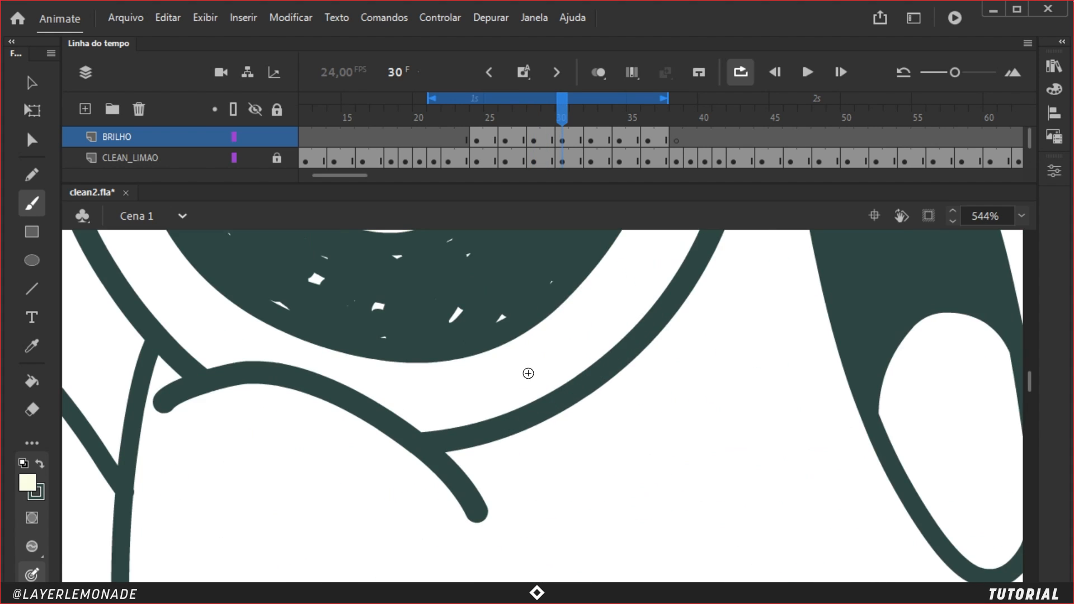
pyautogui.moveTo(458, 292); pyautogui.dragTo(658, 541)
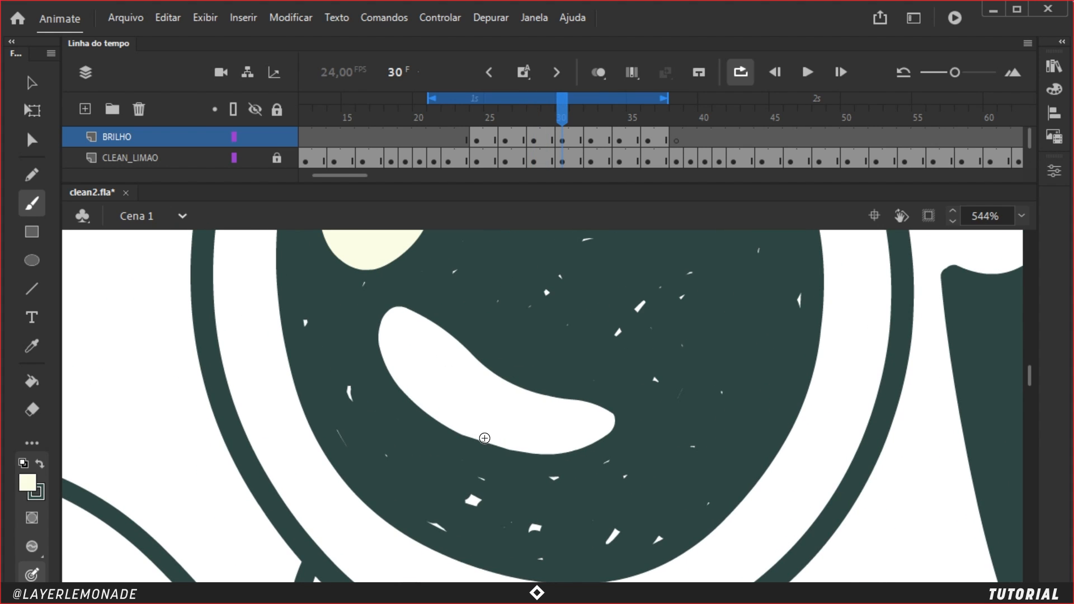
pyautogui.moveTo(485, 438)
pyautogui.mouseDown()
pyautogui.moveTo(443, 420)
pyautogui.moveTo(406, 382)
pyautogui.moveTo(396, 334)
pyautogui.moveTo(439, 364)
pyautogui.mouseUp()
pyautogui.hotkey('ctrl', 'z')
pyautogui.moveTo(445, 411)
pyautogui.mouseDown()
pyautogui.moveTo(401, 362)
pyautogui.moveTo(393, 333)
pyautogui.moveTo(406, 316)
pyautogui.moveTo(433, 338)
pyautogui.mouseUp()
pyautogui.hotkey('ctrl', '-')
pyautogui.hotkey('ctrl', '-')
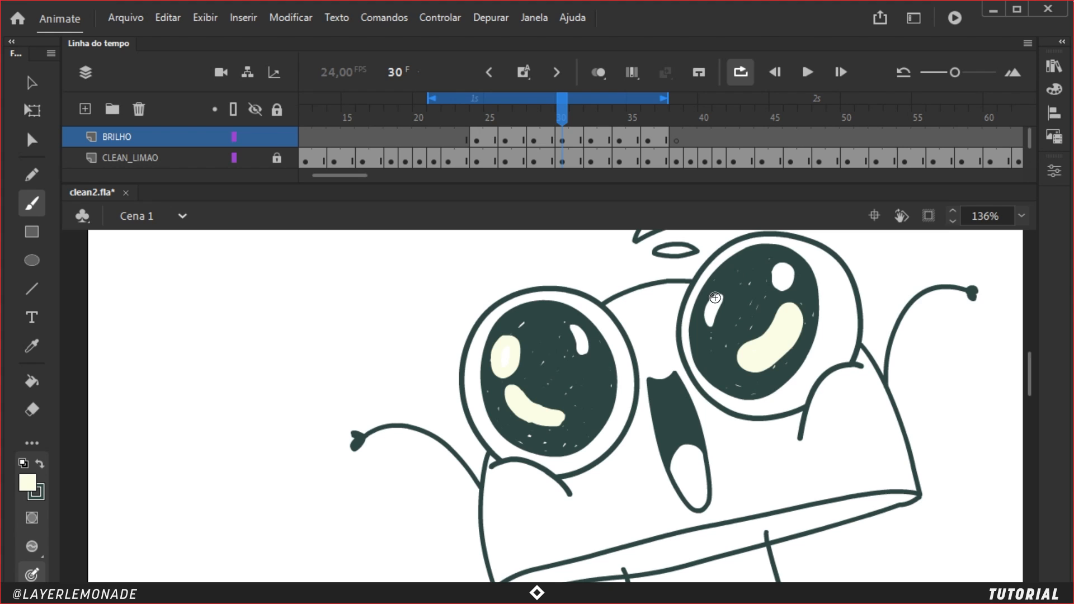
# Step: Paint the left eye's lower curved highlight and the right eye's upper round highlight in cream at frame 32
pyautogui.moveTo(707, 303)
pyautogui.mouseDown()
pyautogui.moveTo(778, 265)
pyautogui.moveTo(796, 294)
pyautogui.moveTo(567, 427)
pyautogui.mouseUp()
pyautogui.hotkey('ctrl', '=')
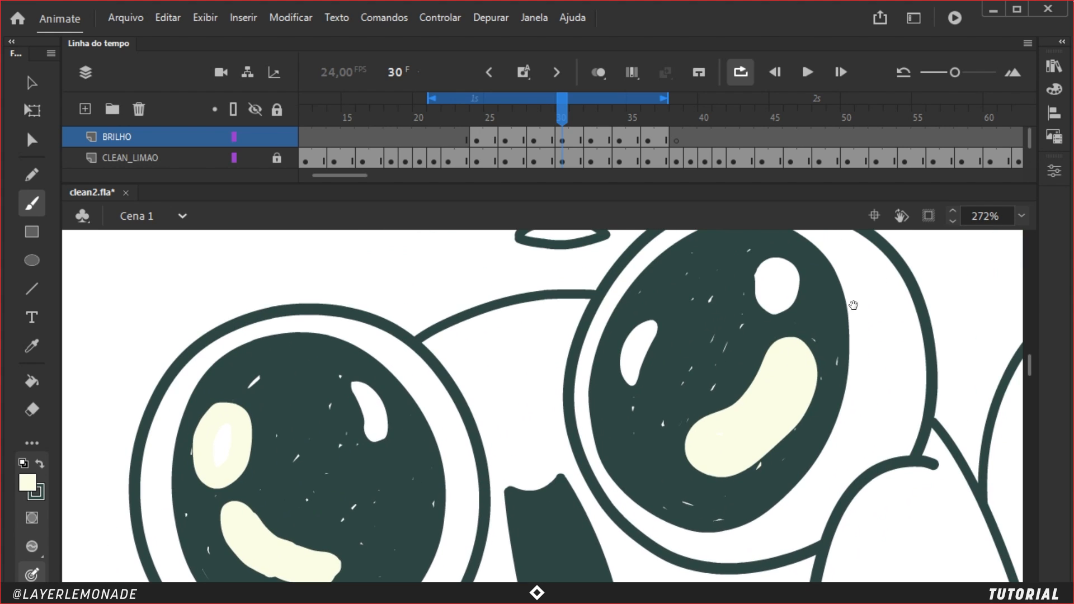
pyautogui.press('.')
pyautogui.press('.')
pyautogui.moveTo(409, 400)
pyautogui.mouseDown()
pyautogui.moveTo(384, 355)
pyautogui.moveTo(394, 351)
pyautogui.moveTo(427, 384)
pyautogui.moveTo(486, 400)
pyautogui.moveTo(481, 412)
pyautogui.moveTo(448, 413)
pyautogui.mouseUp()
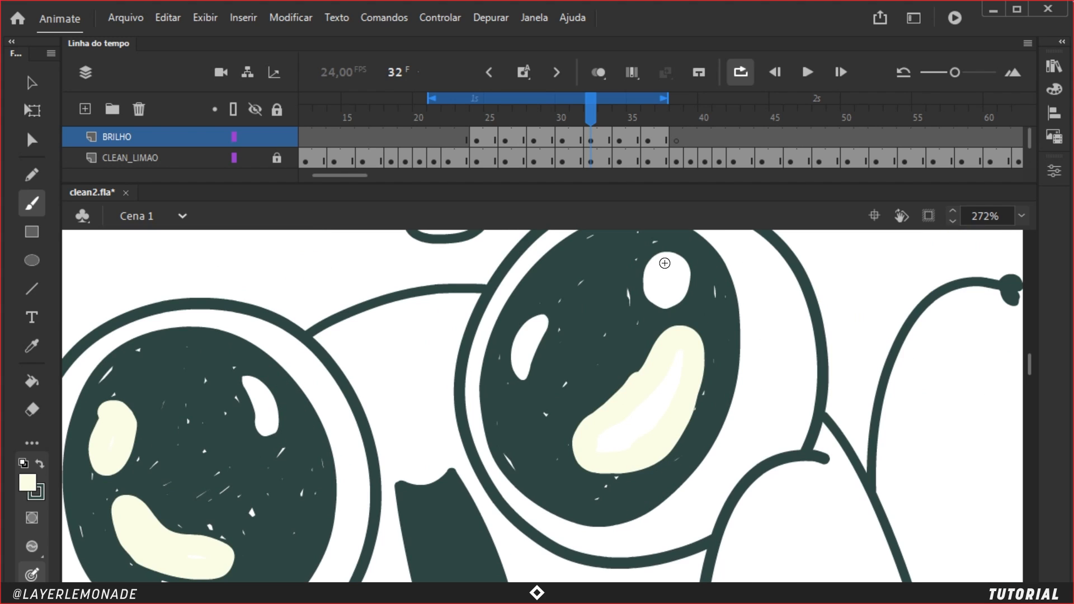
pyautogui.moveTo(664, 263)
pyautogui.mouseDown()
pyautogui.moveTo(648, 272)
pyautogui.moveTo(649, 302)
pyautogui.moveTo(680, 290)
pyautogui.moveTo(670, 260)
pyautogui.mouseUp()
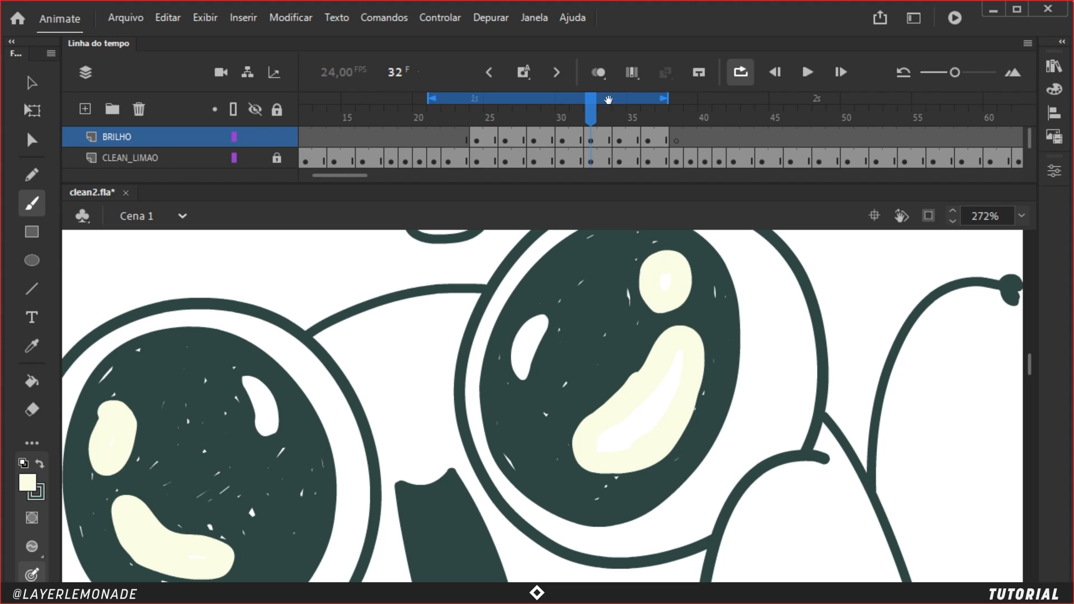
# Step: Turn on onion skinning and paint the right eye's round highlight and the left eye's lower curved highlight at frame 34, smoothing its edge
pyautogui.moveTo(596, 113); pyautogui.dragTo(619, 115)
pyautogui.hotkey('alt', 'shift', 'o')
pyautogui.moveTo(659, 248)
pyautogui.mouseDown()
pyautogui.moveTo(670, 292)
pyautogui.moveTo(684, 255)
pyautogui.moveTo(671, 243)
pyautogui.moveTo(654, 252)
pyautogui.moveTo(657, 289)
pyautogui.mouseUp()
pyautogui.moveTo(676, 266)
pyautogui.mouseDown()
pyautogui.moveTo(663, 264)
pyautogui.moveTo(666, 271)
pyautogui.mouseUp()
pyautogui.moveTo(428, 357); pyautogui.dragTo(579, 262)
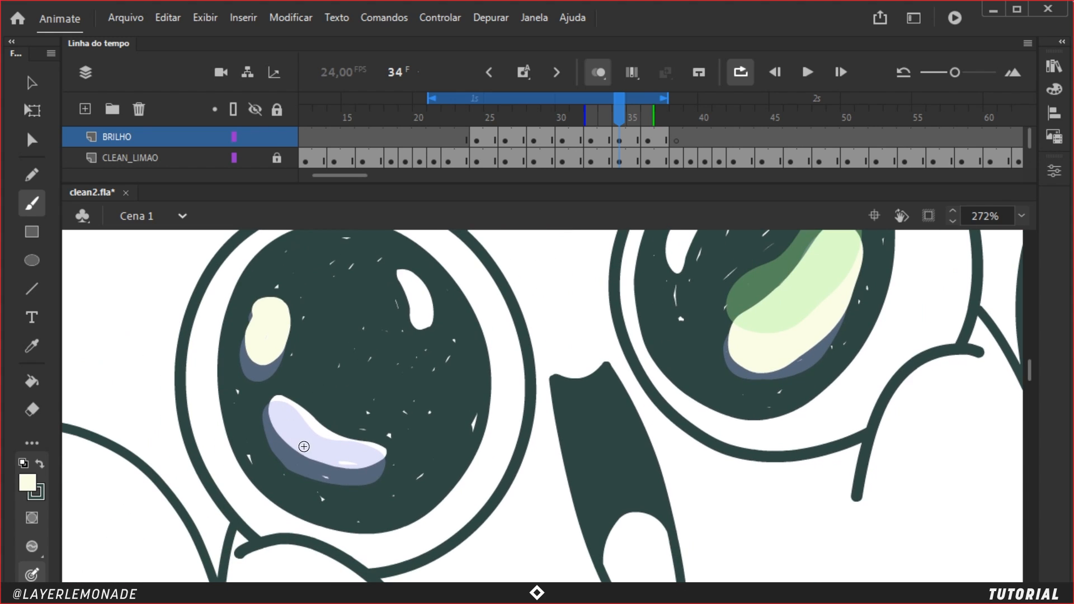
pyautogui.moveTo(303, 446)
pyautogui.mouseDown()
pyautogui.moveTo(274, 407)
pyautogui.moveTo(294, 404)
pyautogui.moveTo(368, 446)
pyautogui.moveTo(369, 460)
pyautogui.moveTo(319, 451)
pyautogui.moveTo(281, 424)
pyautogui.moveTo(314, 460)
pyautogui.moveTo(285, 438)
pyautogui.moveTo(273, 403)
pyautogui.moveTo(371, 446)
pyautogui.moveTo(344, 450)
pyautogui.moveTo(375, 460)
pyautogui.moveTo(349, 466)
pyautogui.mouseUp()
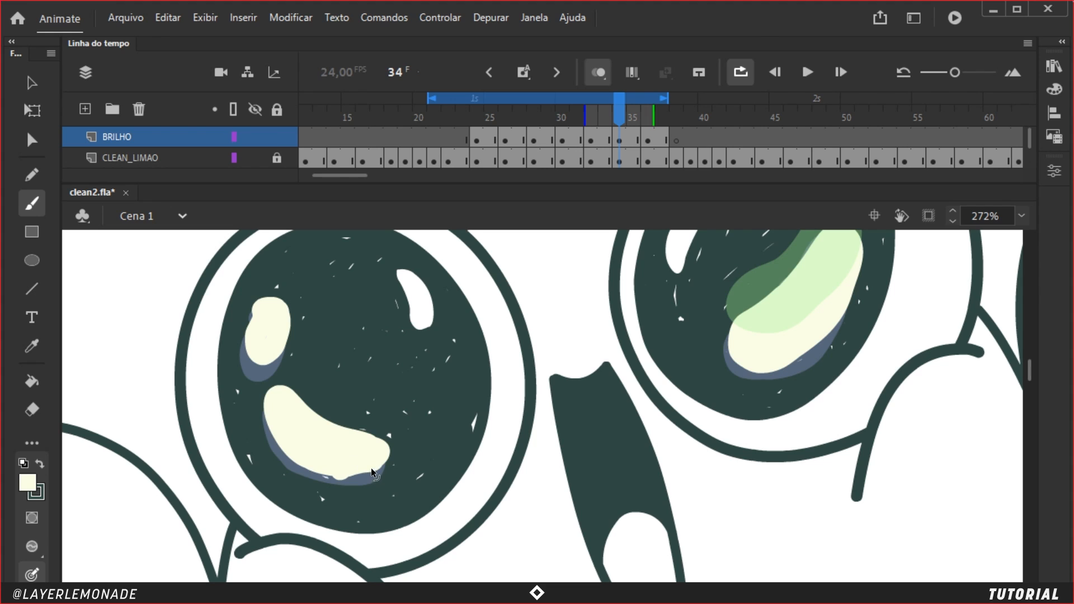
pyautogui.hotkey('ctrl', '=')
pyautogui.moveTo(221, 471); pyautogui.dragTo(421, 390)
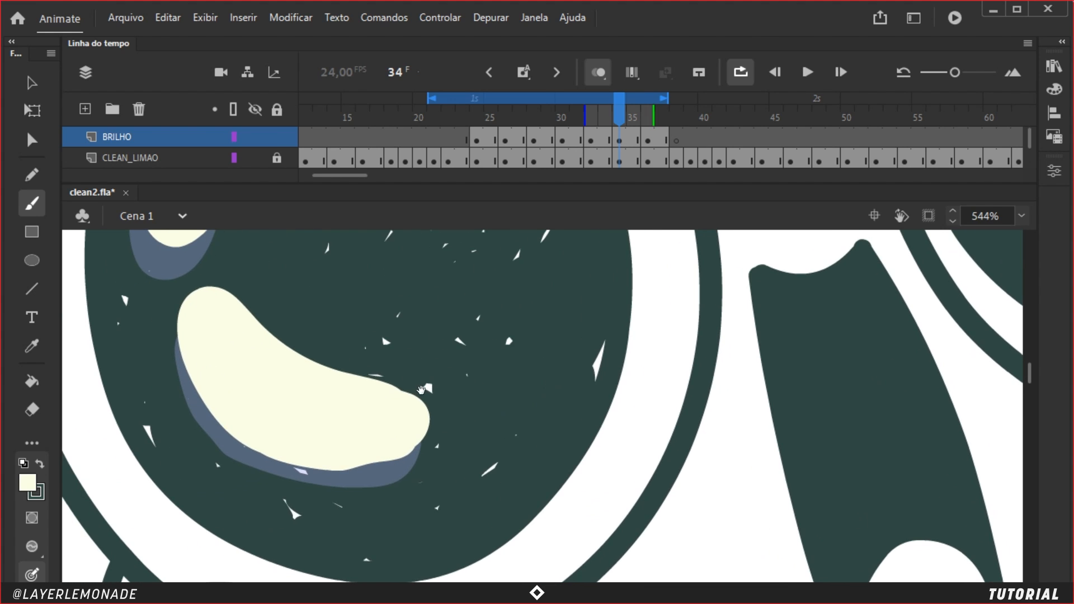
pyautogui.moveTo(353, 453); pyautogui.dragTo(412, 424)
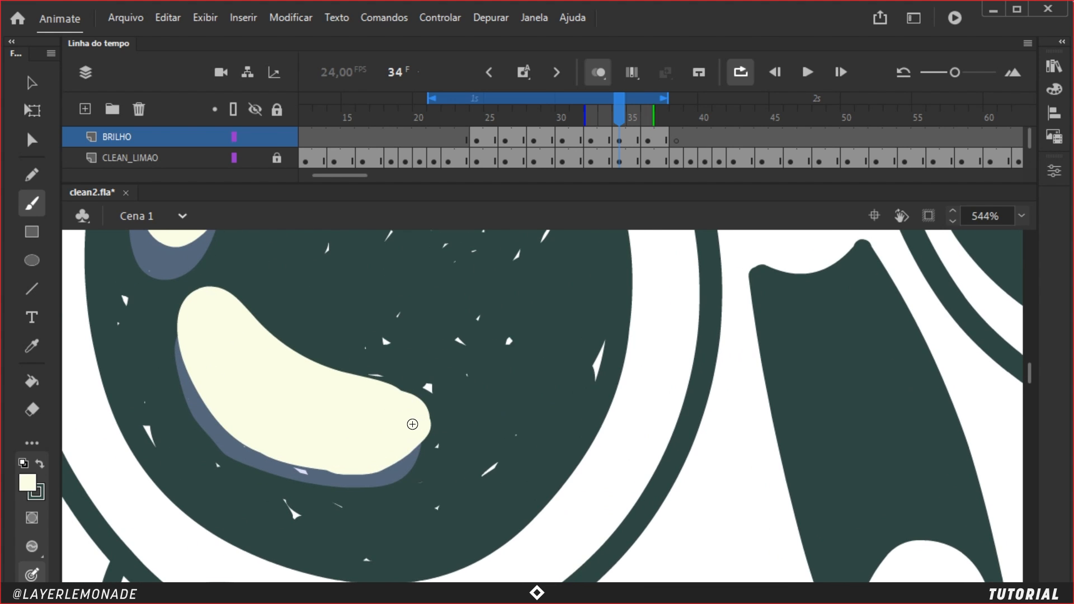
# Step: Play back the animation with the whole stage in view to review the eye highlights, and stop at frame 27
pyautogui.hotkey('ctrl', '-')
pyautogui.press('.')
pyautogui.press('.')
pyautogui.hotkey('ctrl', '=')
pyautogui.moveTo(372, 375)
pyautogui.mouseDown()
pyautogui.moveTo(381, 335)
pyautogui.moveTo(492, 410)
pyautogui.moveTo(537, 423)
pyautogui.mouseUp()
pyautogui.hotkey('ctrl', '2')
pyautogui.click(808, 72)
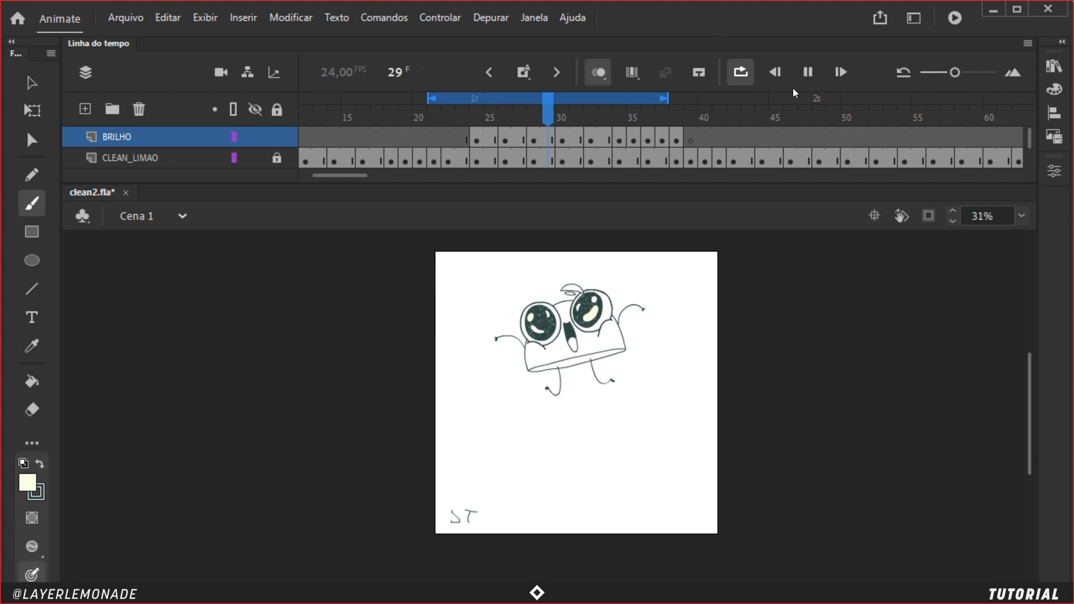
pyautogui.click(515, 115)
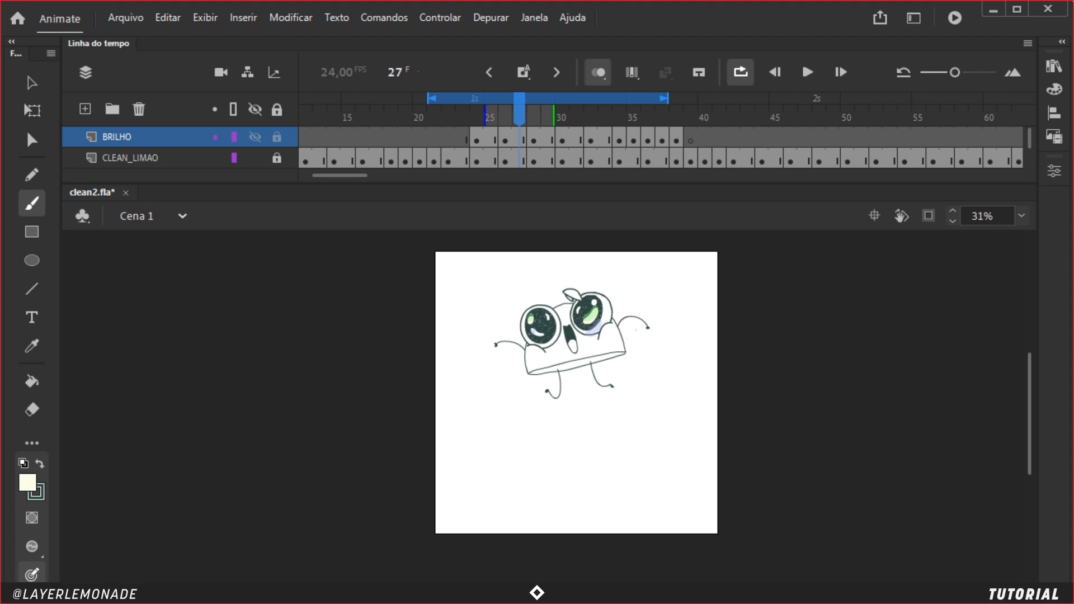
# Step: Add a new layer above BRILHO and name it PISC
pyautogui.click(85, 109)
pyautogui.click(107, 140)
pyautogui.doubleClick(106, 140)
pyautogui.write('p')
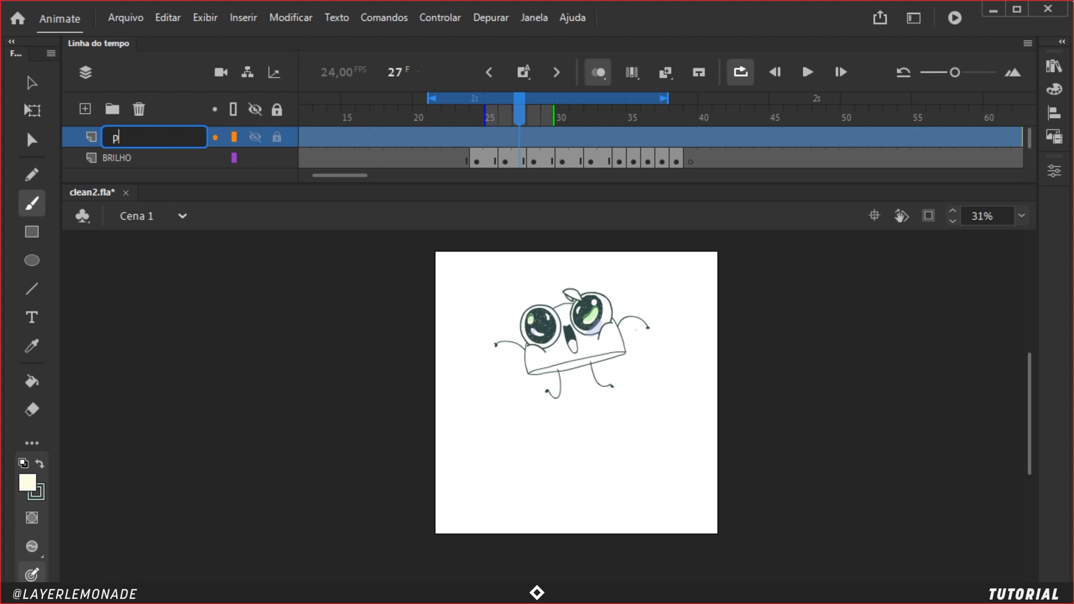
pyautogui.write('isc')
pyautogui.press('Return')
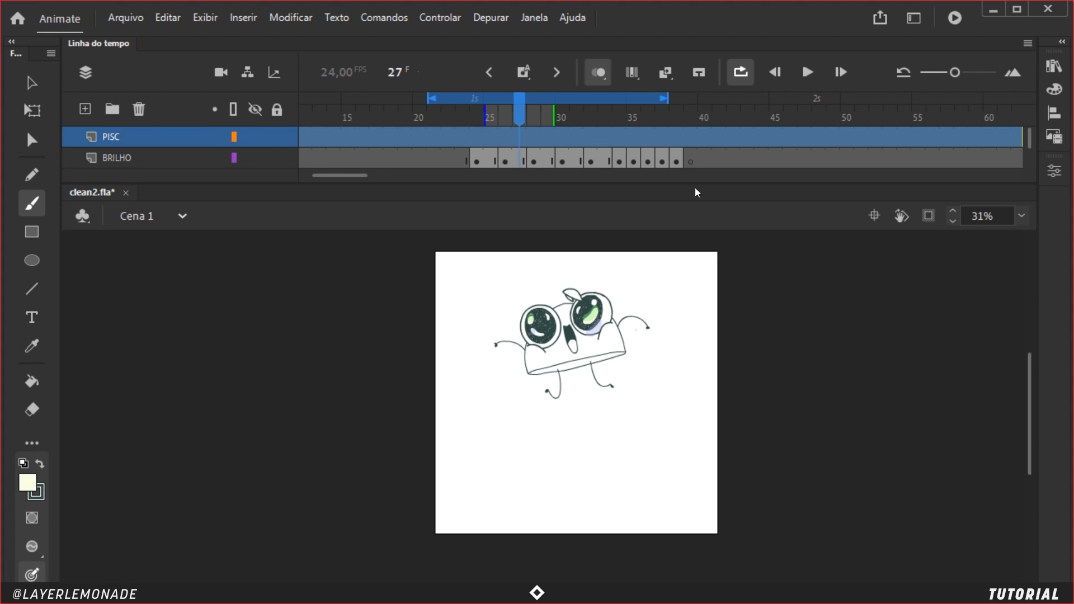
# Step: Insert blank keyframes on the PISC layer at frames 56, 57, 59 and 60
pyautogui.moveTo(676, 115); pyautogui.dragTo(618, 162)
pyautogui.press('space')
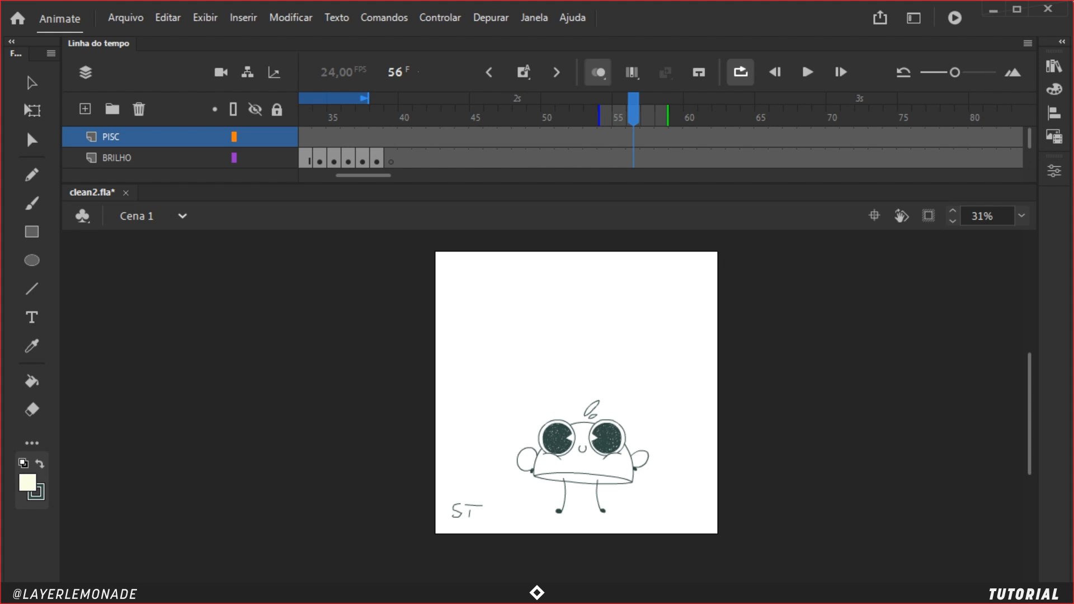
pyautogui.hotkey('ctrl', '=')
pyautogui.hotkey('ctrl', '=')
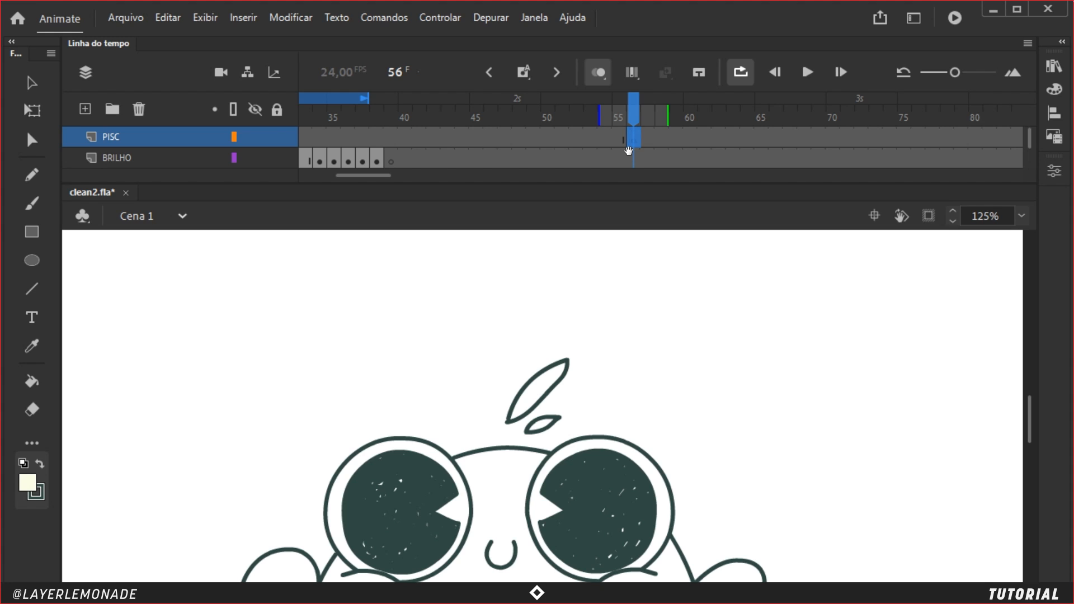
pyautogui.press('.')
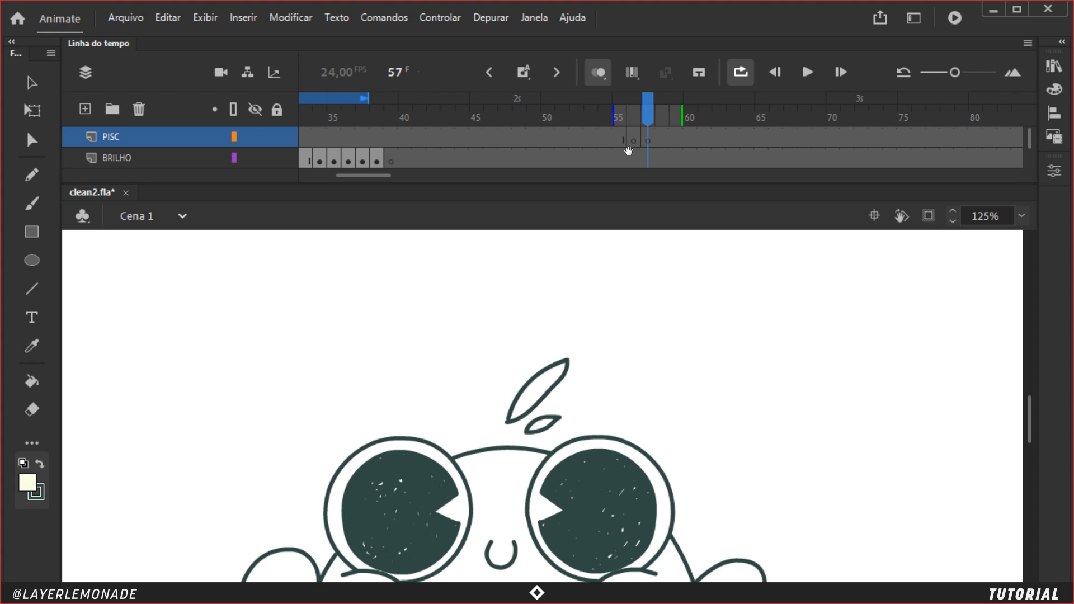
pyautogui.press('.')
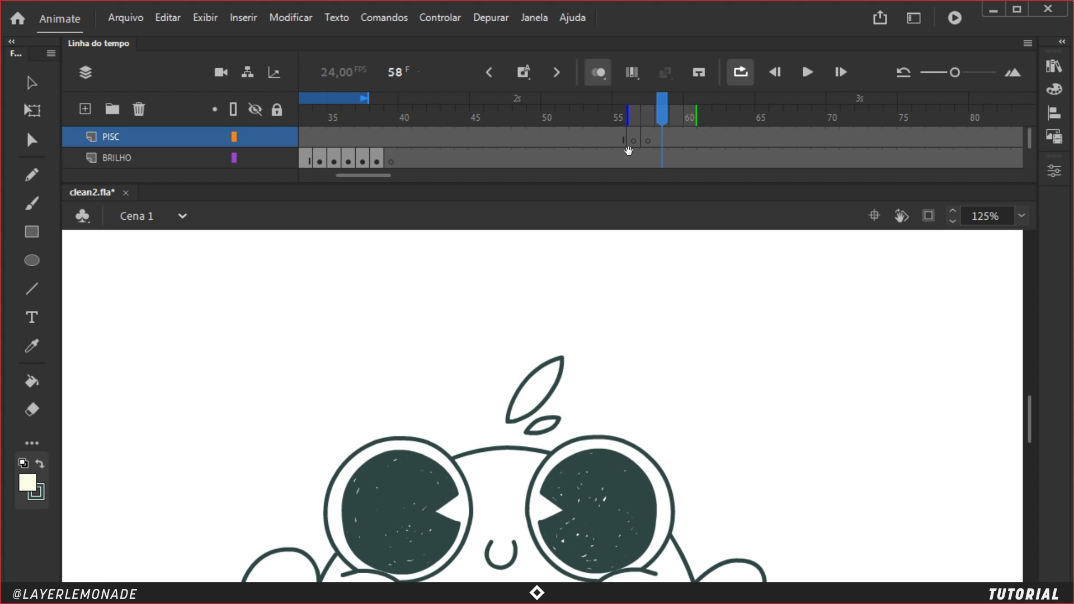
pyautogui.press('.')
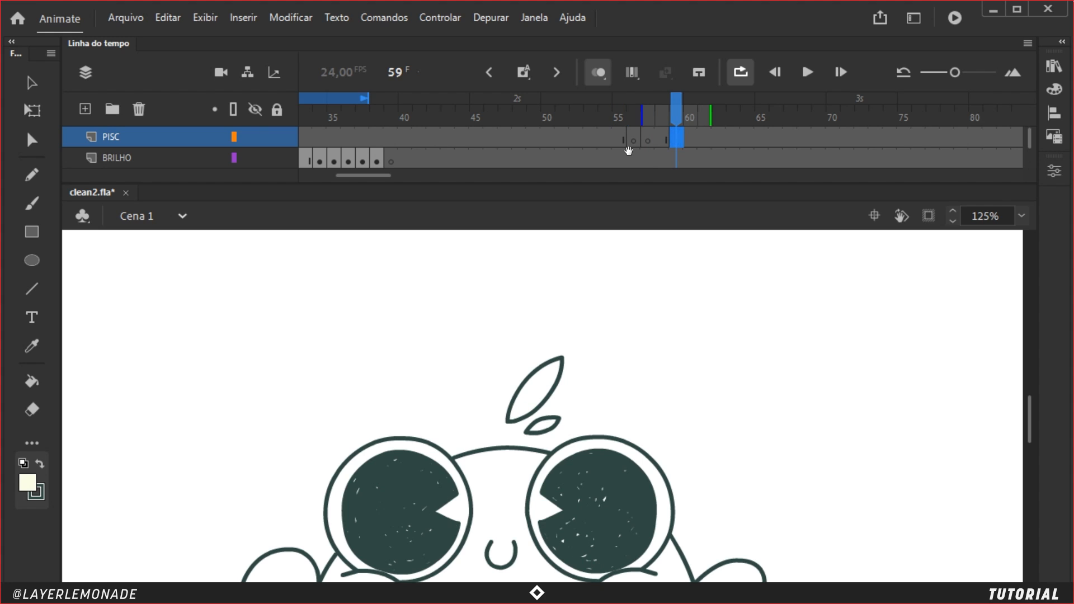
pyautogui.press('.')
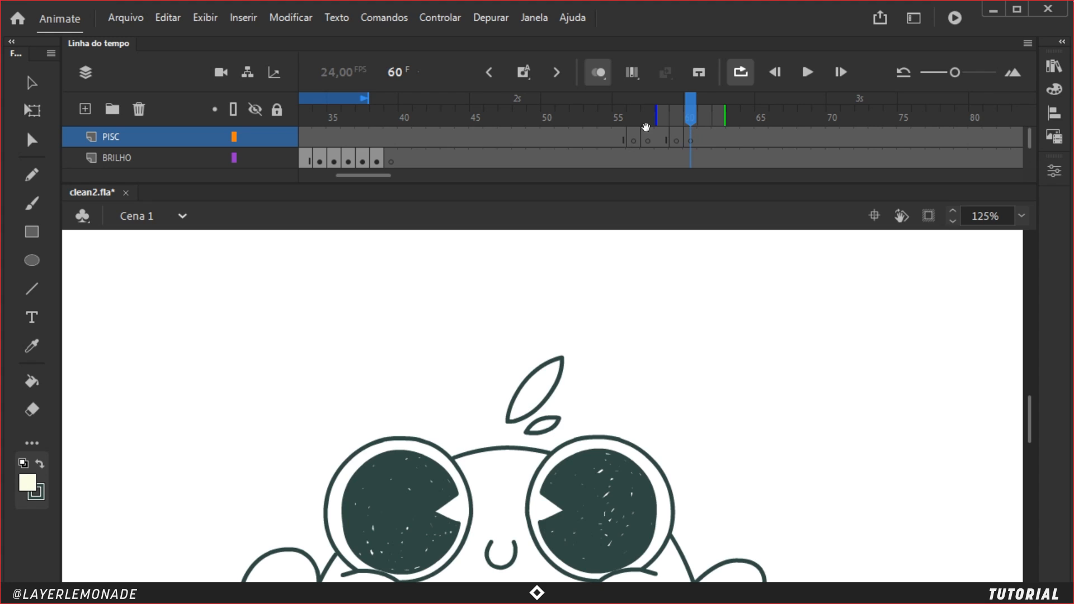
# Step: Return to frame 56 with the PISC layer placed below BRILHO, and lock the BRILHO layer
pyautogui.press('v')
pyautogui.click(634, 138)
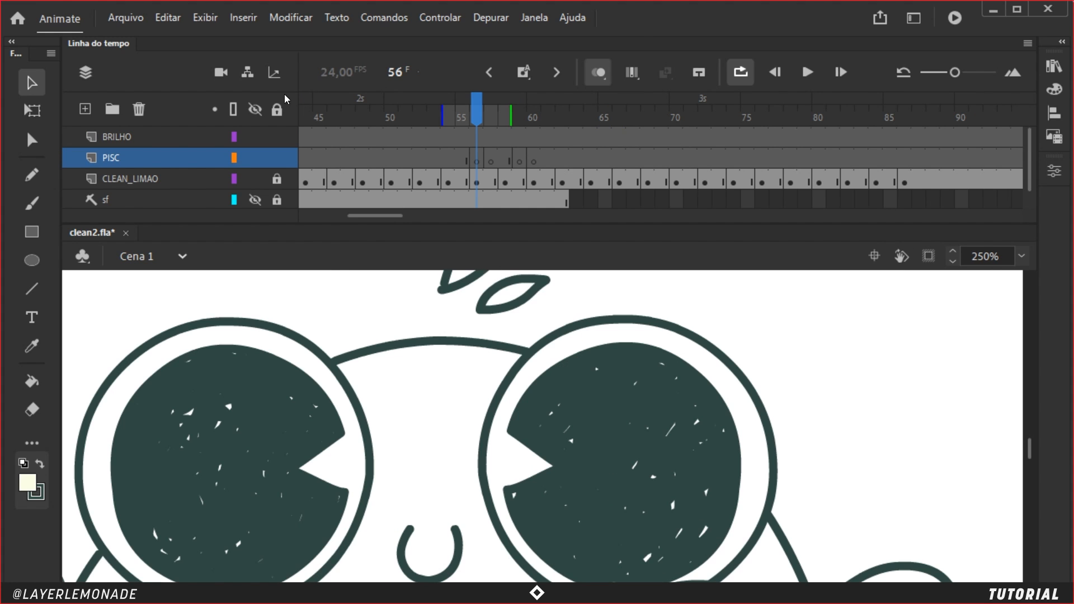
pyautogui.click(276, 136)
# Step: Sketch the inner side of the right eye's half-closed eyelid at frame 56 of PISC with the Pencil, including part of its lower edge
pyautogui.press('y')
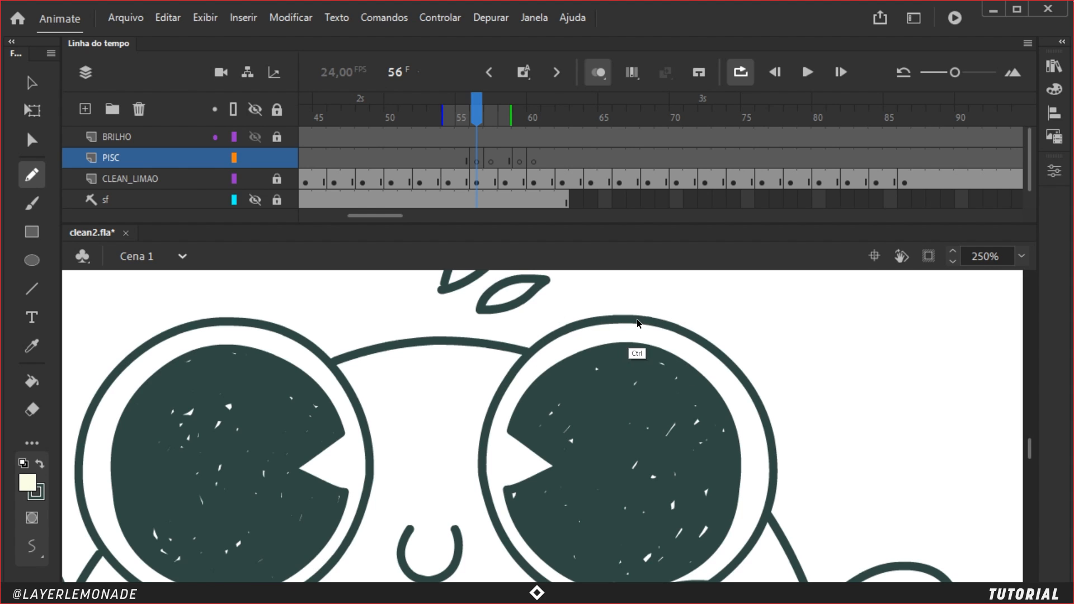
pyautogui.moveTo(663, 319)
pyautogui.mouseDown()
pyautogui.moveTo(587, 323)
pyautogui.moveTo(525, 353)
pyautogui.moveTo(492, 388)
pyautogui.moveTo(473, 433)
pyautogui.moveTo(643, 438)
pyautogui.mouseUp()
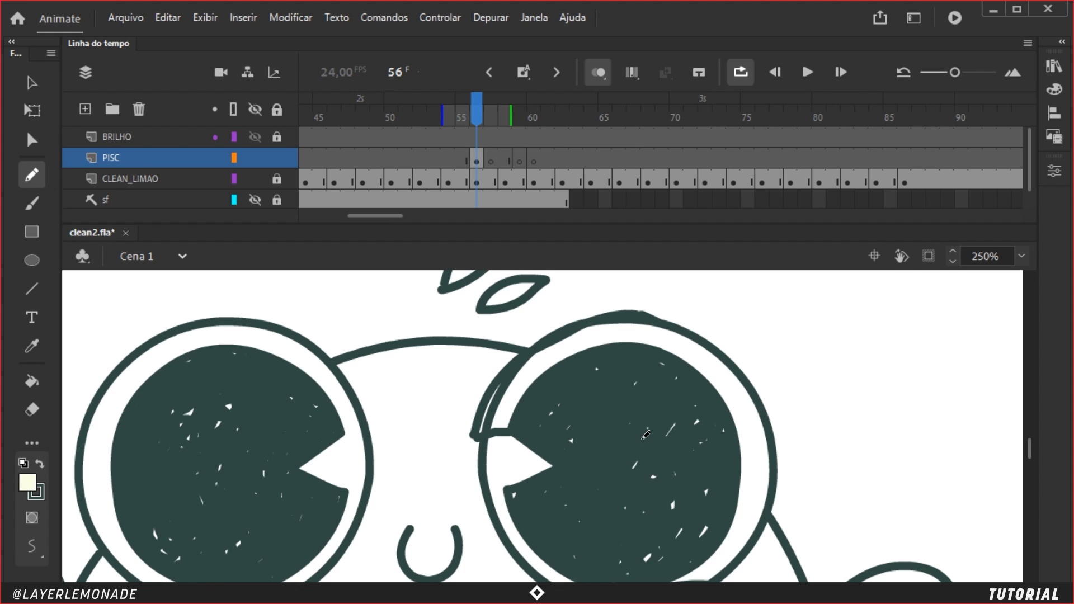
# Step: Set the CLEAN_LIMAO layer's visibility to 50% opacity in its layer properties
pyautogui.doubleClick(93, 180)
pyautogui.click(503, 248)
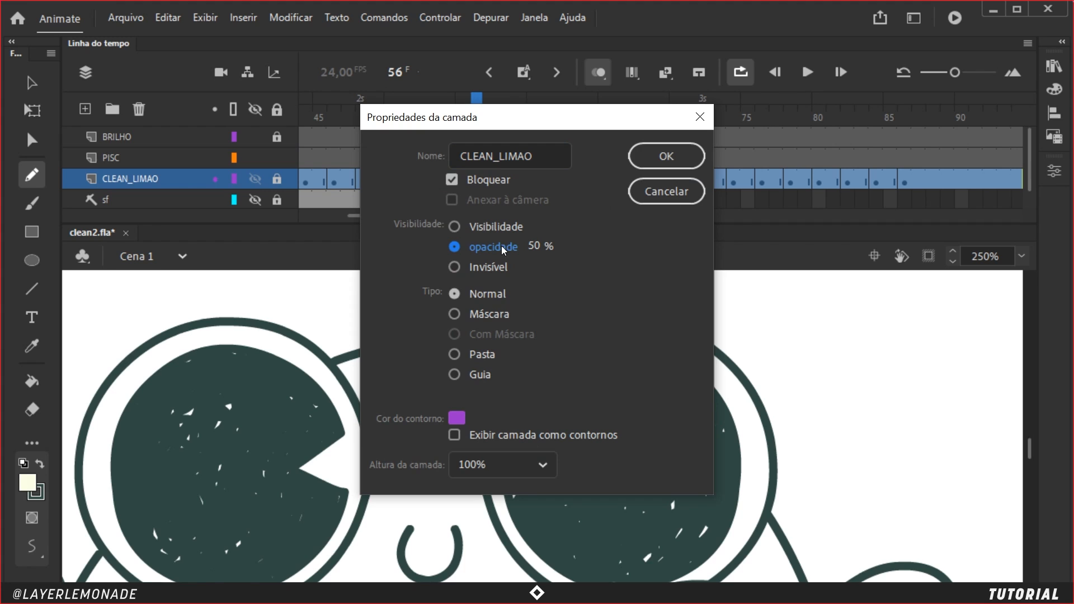
pyautogui.click(670, 156)
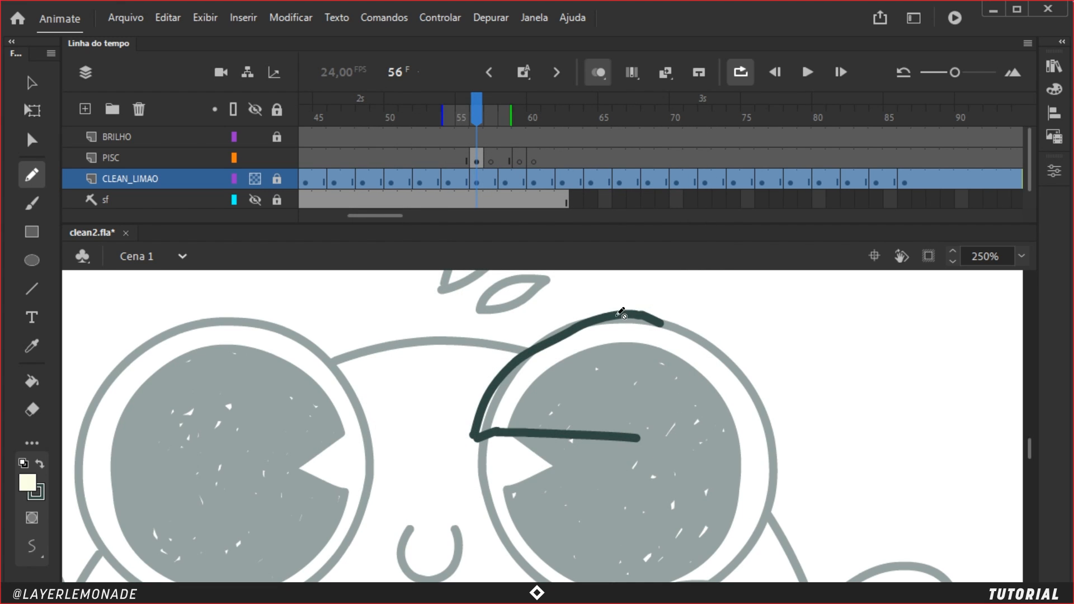
# Step: Complete the right eyelid outline at frame 56 of PISC with the outer arc and the remaining lower edge
pyautogui.click(480, 163)
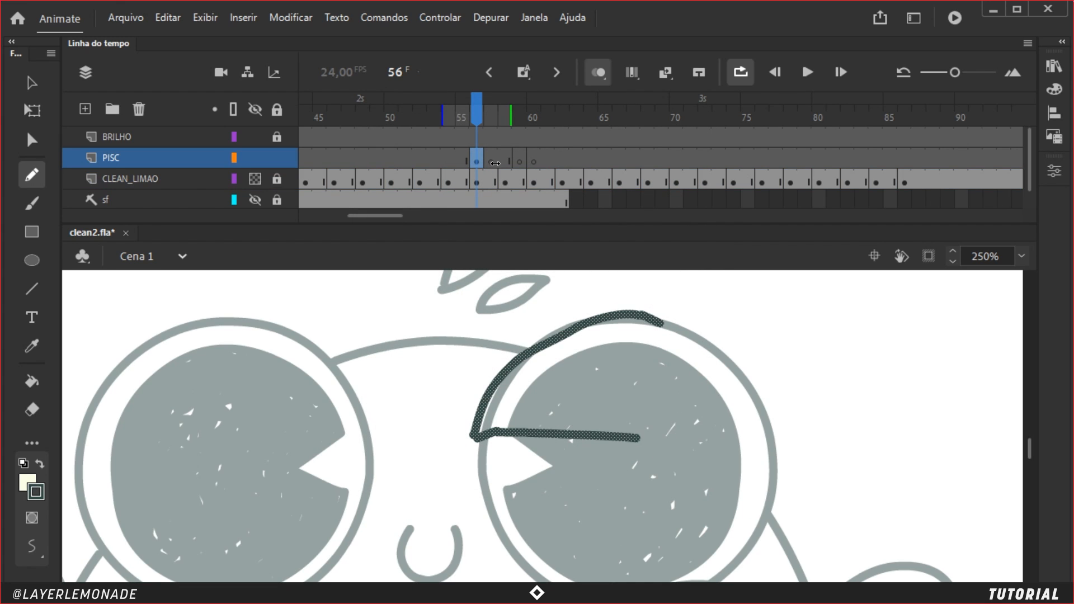
pyautogui.moveTo(653, 314); pyautogui.dragTo(785, 438)
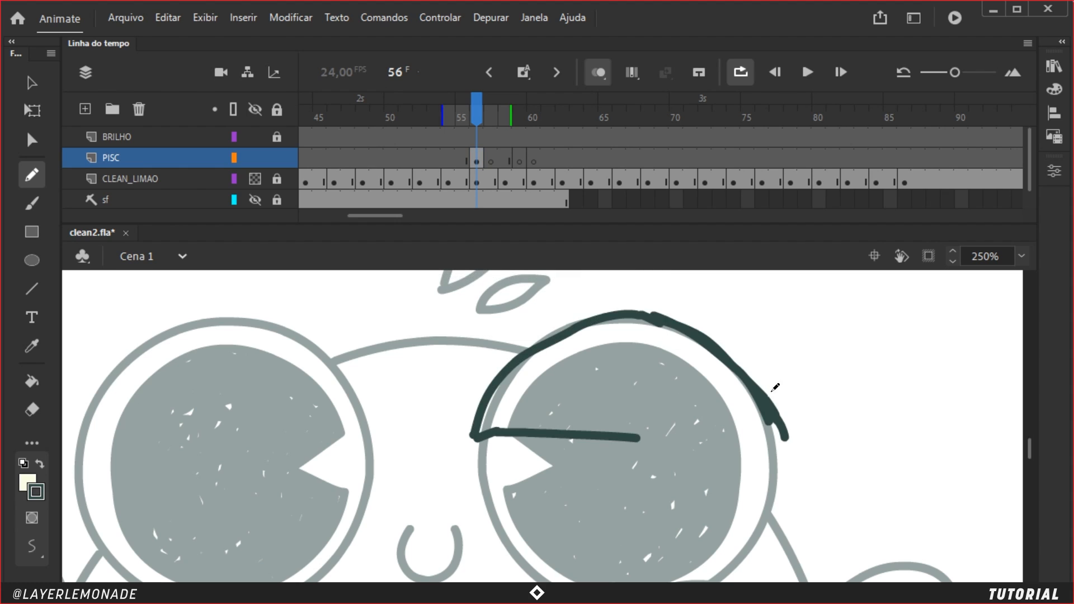
pyautogui.moveTo(638, 438)
pyautogui.mouseDown()
pyautogui.moveTo(714, 434)
pyautogui.moveTo(777, 448)
pyautogui.mouseUp()
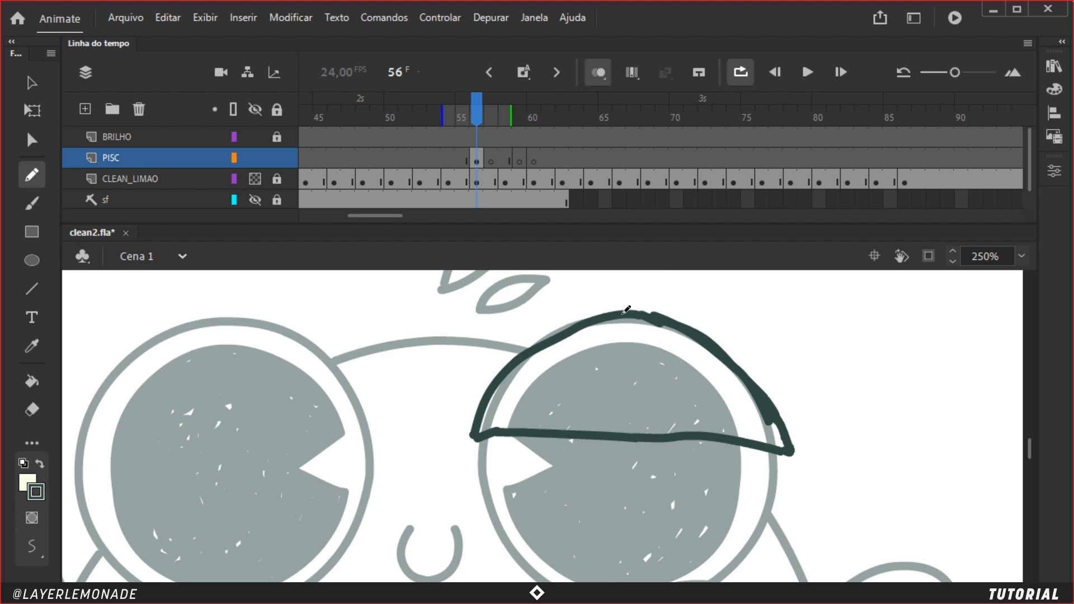
# Step: Thicken the right eyelid's upper arc and draw the right eye's lower eyelid outline at frame 56 of PISC
pyautogui.moveTo(654, 310)
pyautogui.mouseDown()
pyautogui.moveTo(574, 319)
pyautogui.moveTo(509, 377)
pyautogui.mouseUp()
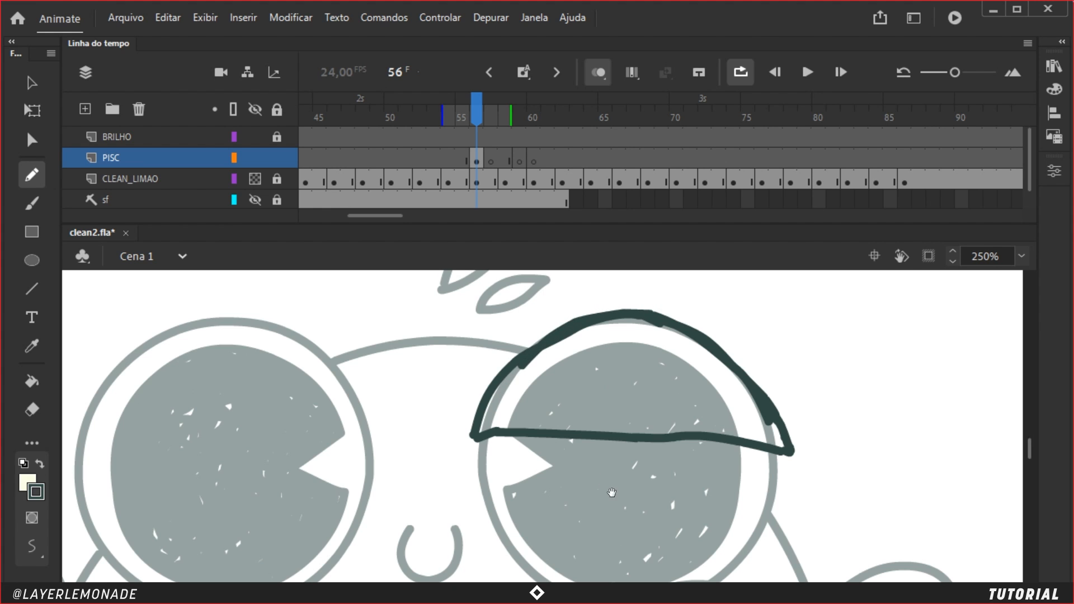
pyautogui.moveTo(612, 492); pyautogui.dragTo(532, 390)
pyautogui.moveTo(396, 384)
pyautogui.mouseDown()
pyautogui.moveTo(498, 420)
pyautogui.moveTo(611, 417)
pyautogui.mouseUp()
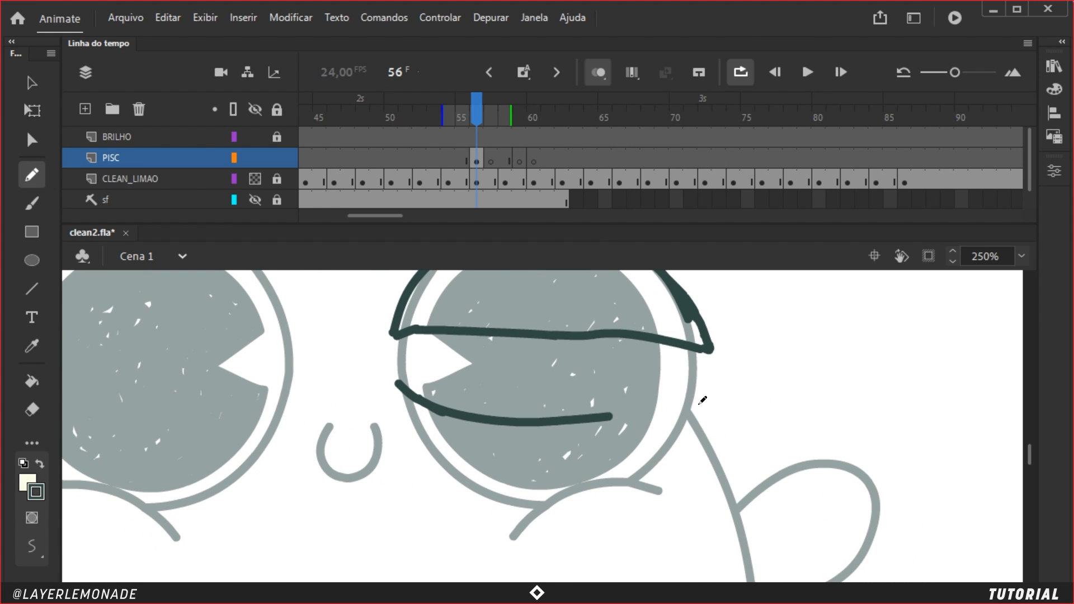
pyautogui.moveTo(398, 383)
pyautogui.mouseDown()
pyautogui.moveTo(492, 404)
pyautogui.moveTo(638, 414)
pyautogui.moveTo(703, 397)
pyautogui.mouseUp()
pyautogui.moveTo(320, 320); pyautogui.dragTo(612, 358)
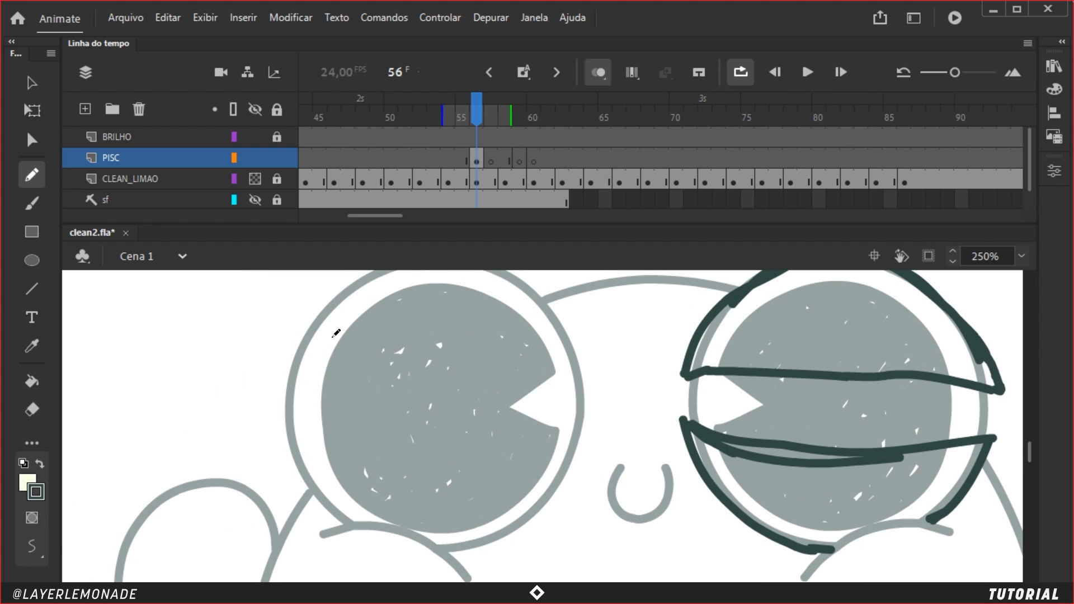
# Step: Draw the left eye's half-closed upper and lower eyelid outlines at frame 56 of PISC with the Pencil
pyautogui.moveTo(281, 379)
pyautogui.mouseDown()
pyautogui.moveTo(380, 361)
pyautogui.moveTo(526, 373)
pyautogui.moveTo(589, 396)
pyautogui.mouseUp()
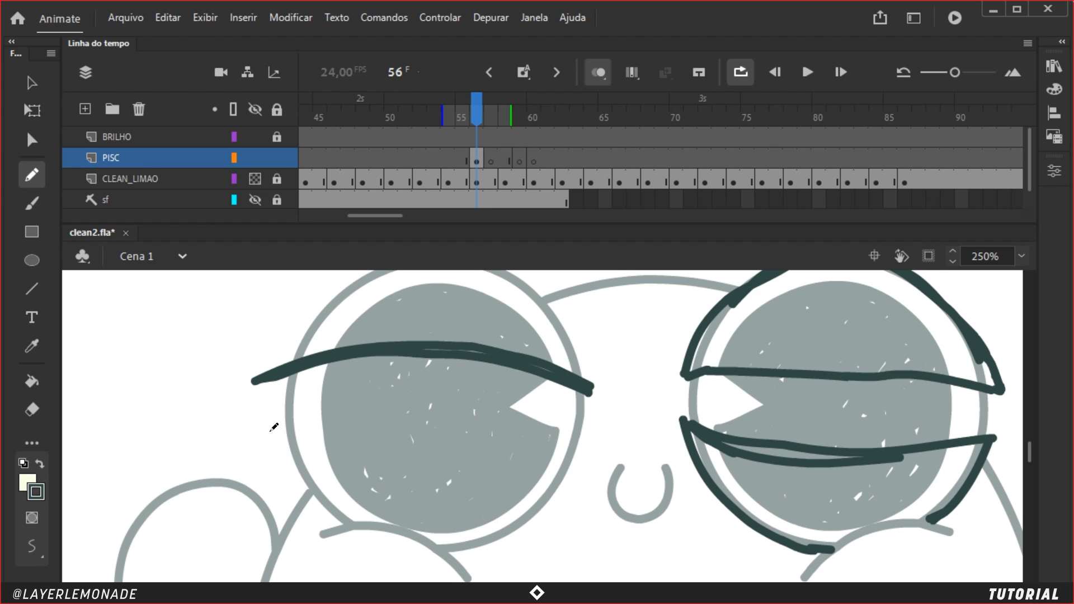
pyautogui.moveTo(269, 430); pyautogui.dragTo(405, 463)
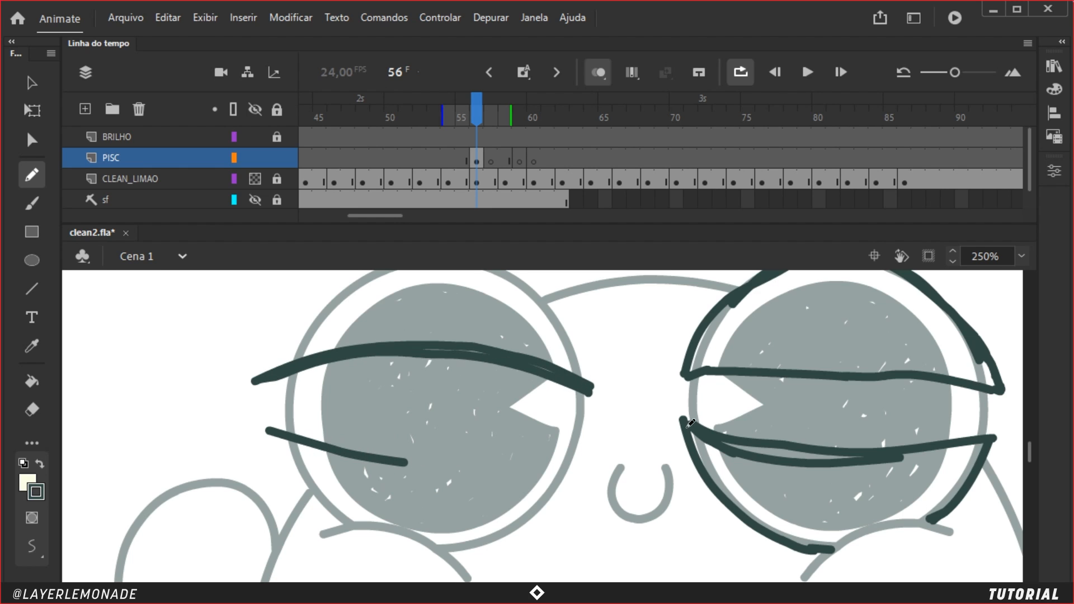
pyautogui.moveTo(284, 432)
pyautogui.mouseDown()
pyautogui.moveTo(395, 456)
pyautogui.moveTo(589, 429)
pyautogui.mouseUp()
pyautogui.moveTo(291, 450)
pyautogui.mouseDown()
pyautogui.moveTo(303, 482)
pyautogui.moveTo(349, 530)
pyautogui.mouseUp()
pyautogui.moveTo(452, 552); pyautogui.dragTo(492, 544)
pyautogui.moveTo(585, 434)
pyautogui.mouseDown()
pyautogui.moveTo(520, 542)
pyautogui.moveTo(525, 523)
pyautogui.moveTo(468, 553)
pyautogui.moveTo(500, 542)
pyautogui.moveTo(599, 437)
pyautogui.moveTo(530, 520)
pyautogui.moveTo(579, 460)
pyautogui.moveTo(591, 423)
pyautogui.moveTo(576, 391)
pyautogui.moveTo(273, 424)
pyautogui.moveTo(550, 351)
pyautogui.moveTo(470, 320)
pyautogui.moveTo(519, 340)
pyautogui.mouseUp()
pyautogui.scroll(2, 589, 429)
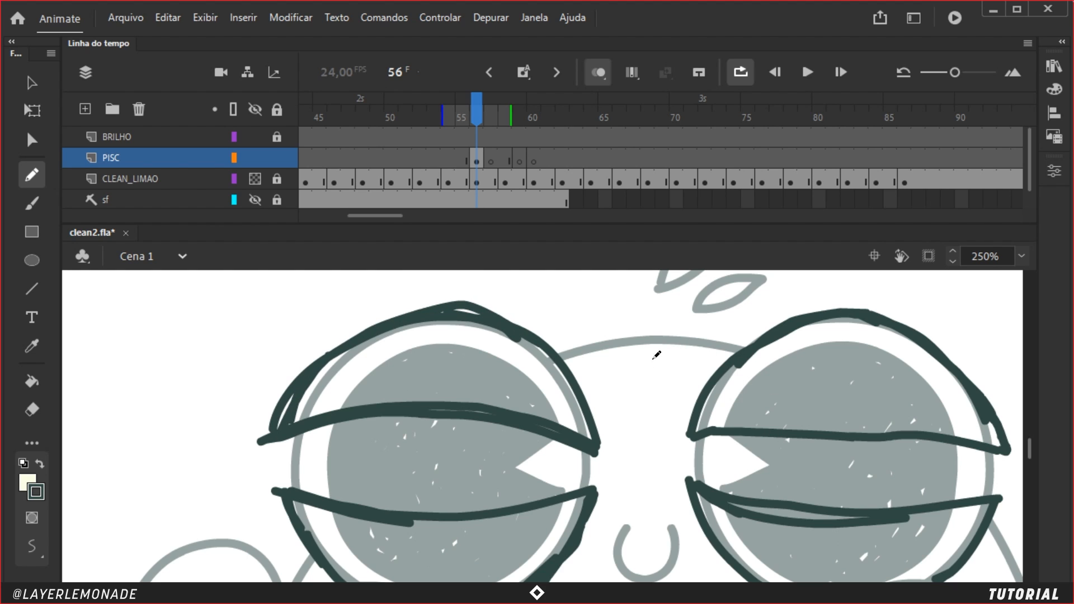
# Step: Draw the left eye fully closed at frame 57 of PISC, with a curved lid line and side arcs around the eye
pyautogui.click(486, 162)
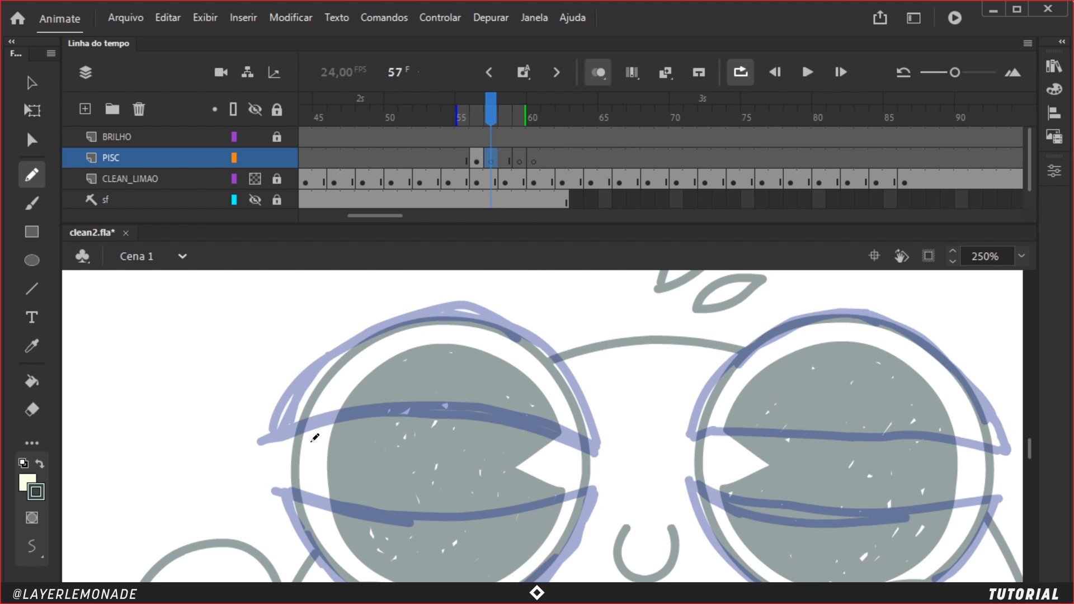
pyautogui.moveTo(282, 460)
pyautogui.mouseDown()
pyautogui.moveTo(348, 482)
pyautogui.moveTo(483, 474)
pyautogui.mouseUp()
pyautogui.moveTo(405, 487); pyautogui.dragTo(577, 476)
pyautogui.moveTo(497, 485); pyautogui.dragTo(595, 469)
pyautogui.moveTo(595, 470)
pyautogui.mouseDown()
pyautogui.moveTo(464, 495)
pyautogui.moveTo(423, 490)
pyautogui.mouseUp()
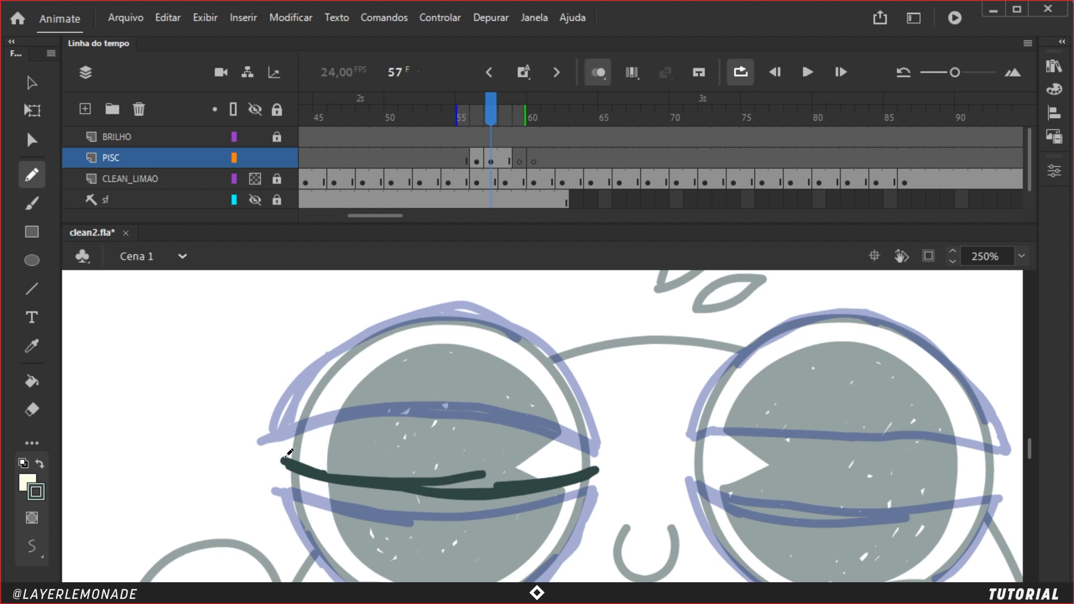
pyautogui.moveTo(282, 454)
pyautogui.mouseDown()
pyautogui.moveTo(224, 415)
pyautogui.moveTo(261, 453)
pyautogui.mouseUp()
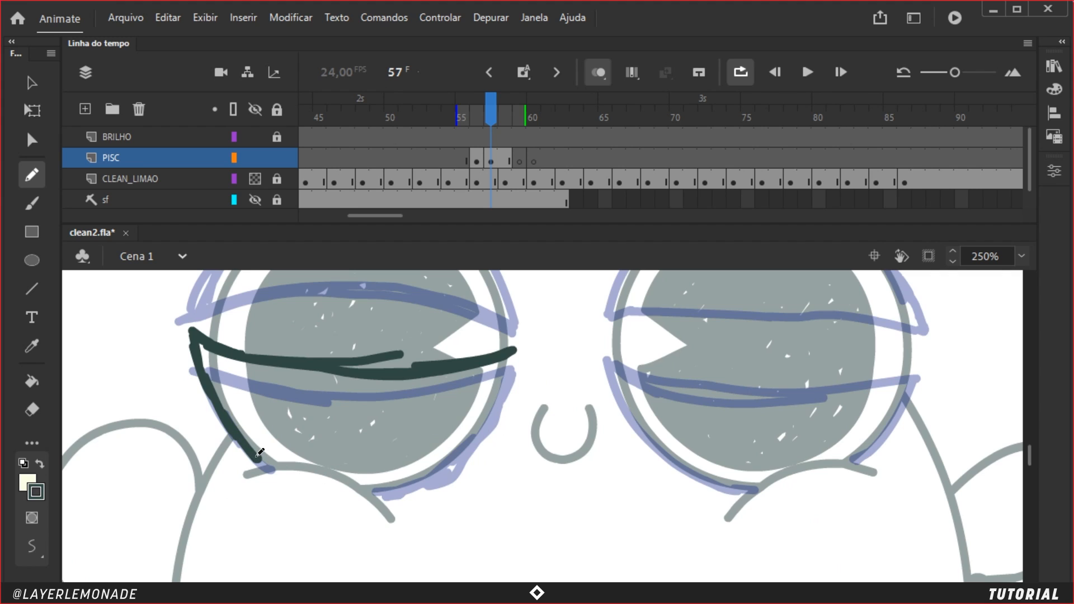
pyautogui.moveTo(513, 352)
pyautogui.mouseDown()
pyautogui.moveTo(496, 409)
pyautogui.moveTo(456, 462)
pyautogui.moveTo(498, 439)
pyautogui.moveTo(611, 470)
pyautogui.moveTo(658, 452)
pyautogui.moveTo(749, 449)
pyautogui.mouseUp()
# Step: Draw the right eye fully closed at frame 57 of PISC, with its round outline and a thickened lid line across the middle
pyautogui.scroll(3, 481, 440)
pyautogui.hscroll(5, 481, 439)
pyautogui.moveTo(736, 447); pyautogui.dragTo(786, 435)
pyautogui.moveTo(778, 456); pyautogui.dragTo(722, 545)
pyautogui.moveTo(471, 429); pyautogui.dragTo(610, 571)
pyautogui.moveTo(471, 416)
pyautogui.mouseDown()
pyautogui.moveTo(499, 339)
pyautogui.moveTo(543, 300)
pyautogui.mouseUp()
pyautogui.moveTo(500, 340)
pyautogui.mouseDown()
pyautogui.moveTo(570, 290)
pyautogui.moveTo(626, 285)
pyautogui.moveTo(556, 293)
pyautogui.moveTo(601, 277)
pyautogui.moveTo(672, 293)
pyautogui.moveTo(739, 335)
pyautogui.mouseUp()
pyautogui.moveTo(656, 286)
pyautogui.mouseDown()
pyautogui.moveTo(748, 346)
pyautogui.moveTo(787, 431)
pyautogui.mouseUp()
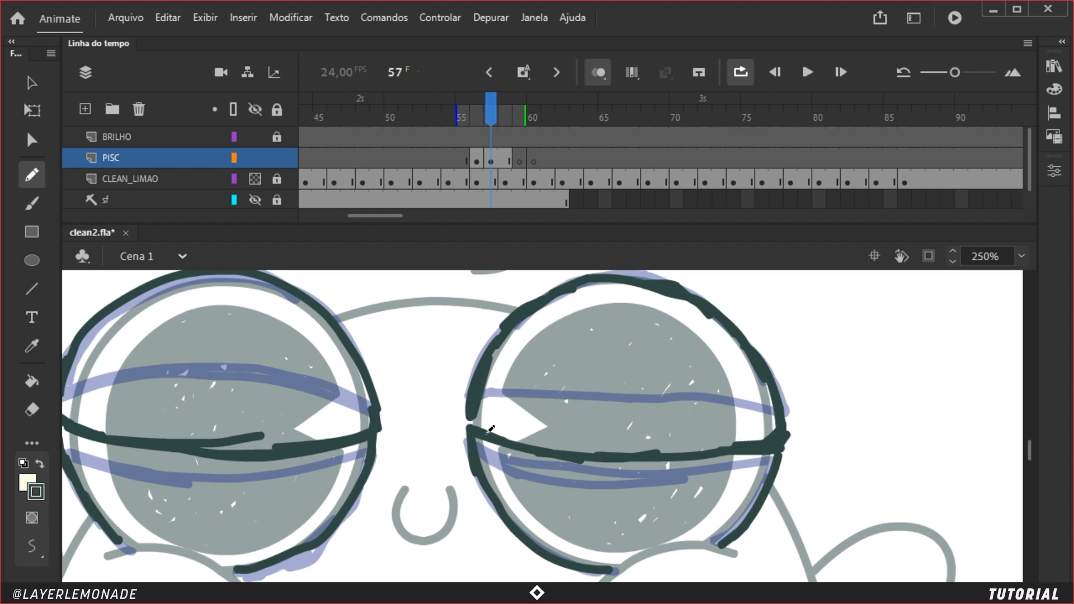
pyautogui.moveTo(490, 430)
pyautogui.mouseDown()
pyautogui.moveTo(570, 461)
pyautogui.moveTo(561, 459)
pyautogui.moveTo(680, 465)
pyautogui.moveTo(589, 470)
pyautogui.moveTo(747, 445)
pyautogui.mouseUp()
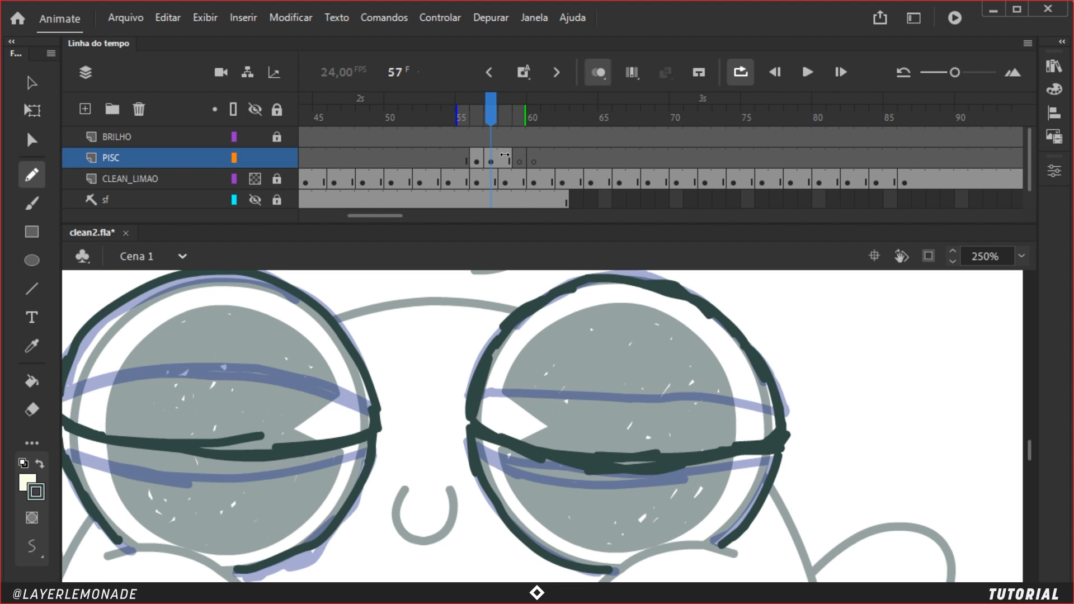
# Step: Copy the half-closed eyelid drawing from frame 56 of PISC and paste it in place at frame 59
pyautogui.click(480, 158)
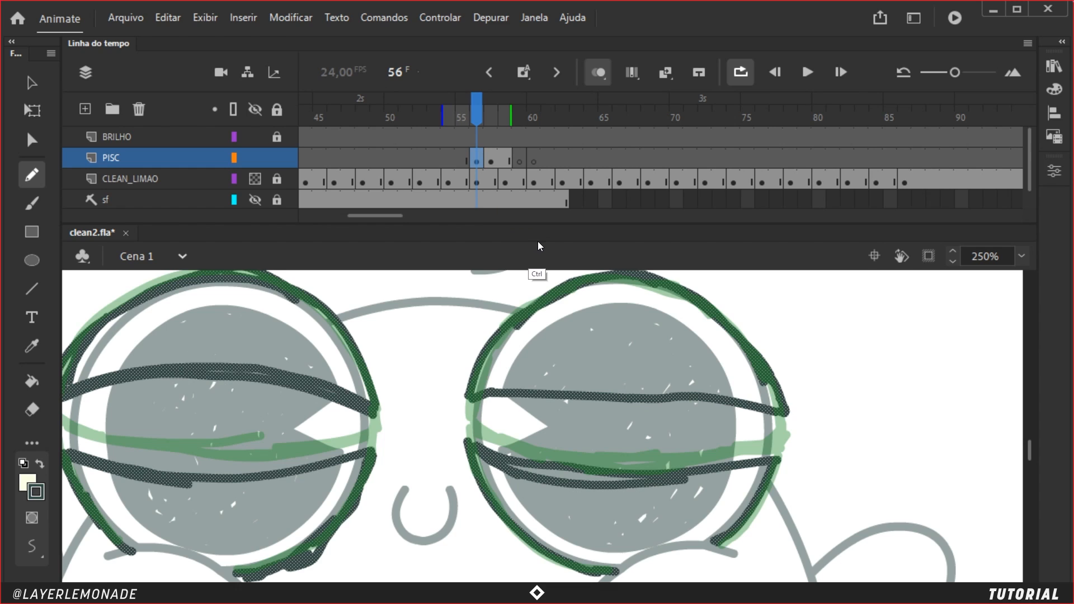
pyautogui.click(519, 161)
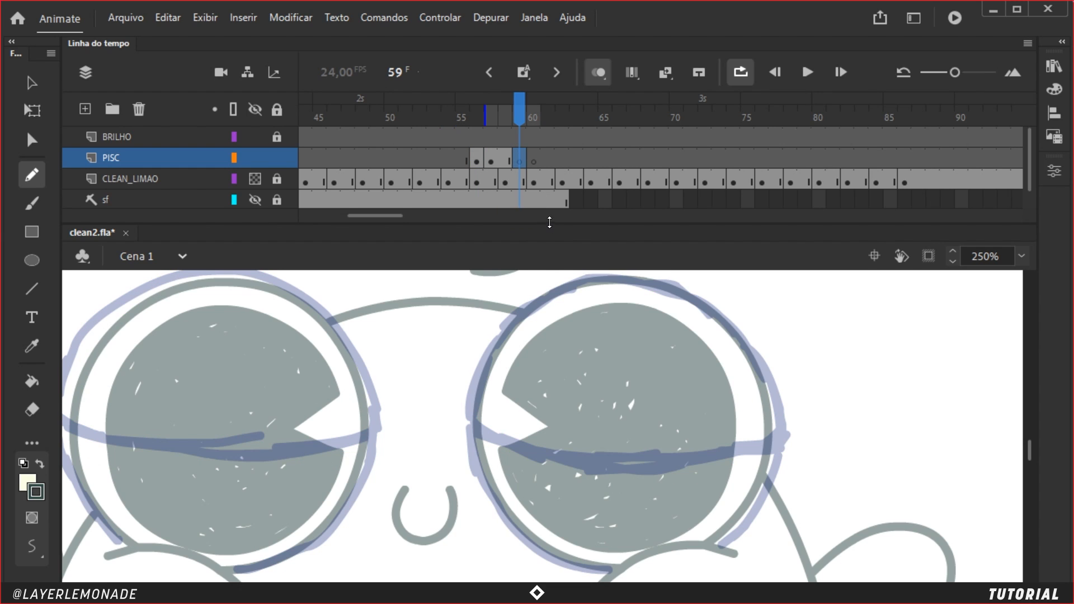
pyautogui.click(477, 162)
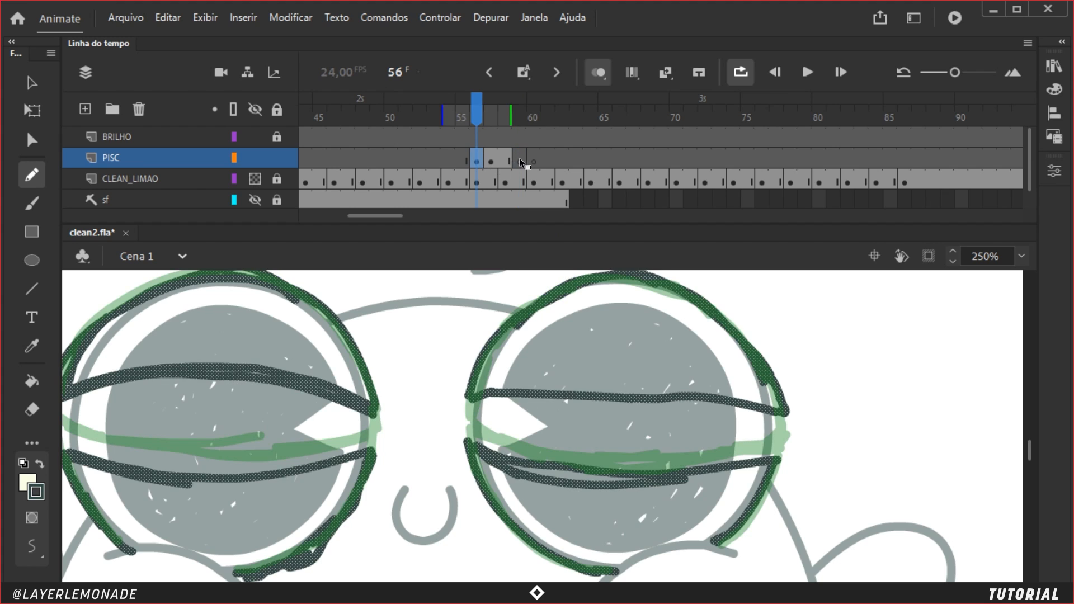
pyautogui.click(519, 157)
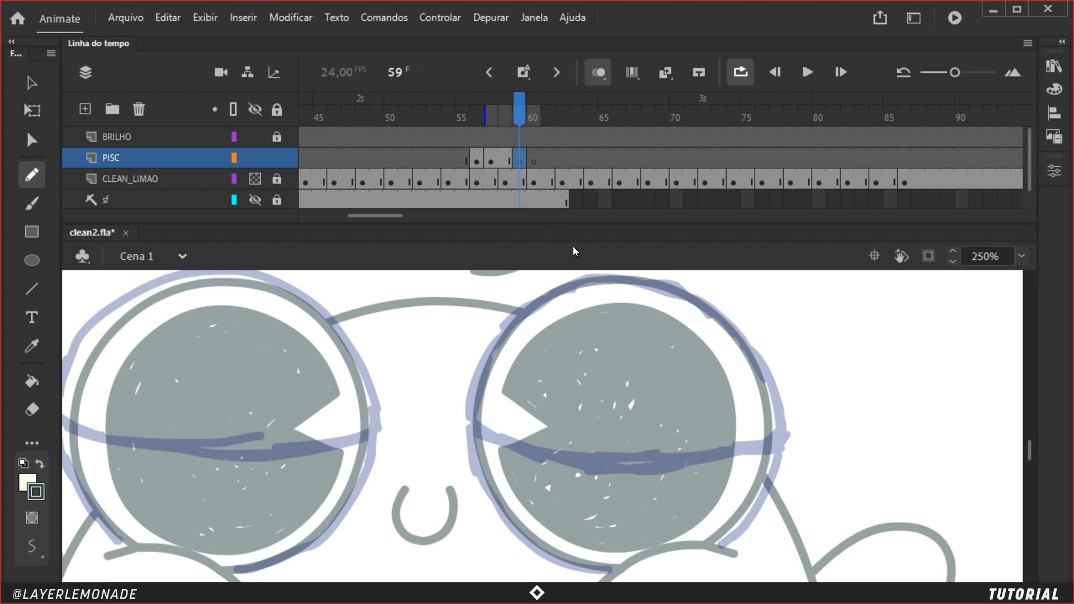
pyautogui.hotkey('ctrl', 'shift', 'v')
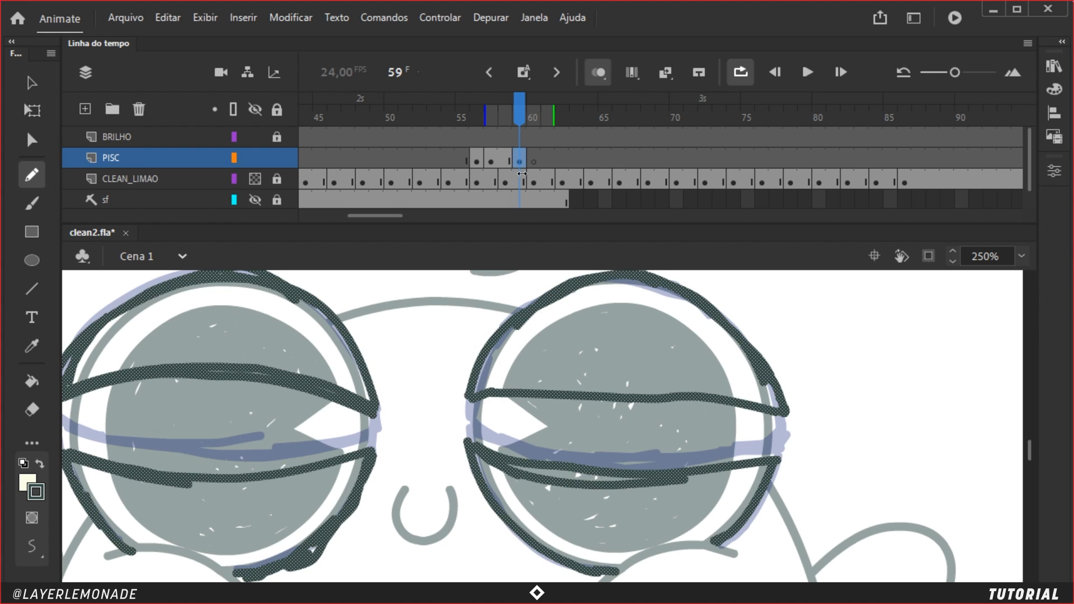
# Step: Preview the blink by scrubbing the playhead from frame 59 back to frame 54 and viewing the whole character
pyautogui.moveTo(519, 137)
pyautogui.mouseDown()
pyautogui.moveTo(439, 141)
pyautogui.moveTo(508, 143)
pyautogui.moveTo(532, 122)
pyautogui.moveTo(506, 122)
pyautogui.moveTo(519, 122)
pyautogui.mouseUp()
pyautogui.moveTo(508, 123)
pyautogui.mouseDown()
pyautogui.moveTo(469, 133)
pyautogui.moveTo(511, 126)
pyautogui.moveTo(447, 124)
pyautogui.mouseUp()
pyautogui.hotkey('ctrl', '-')
pyautogui.hotkey('ctrl', '-')
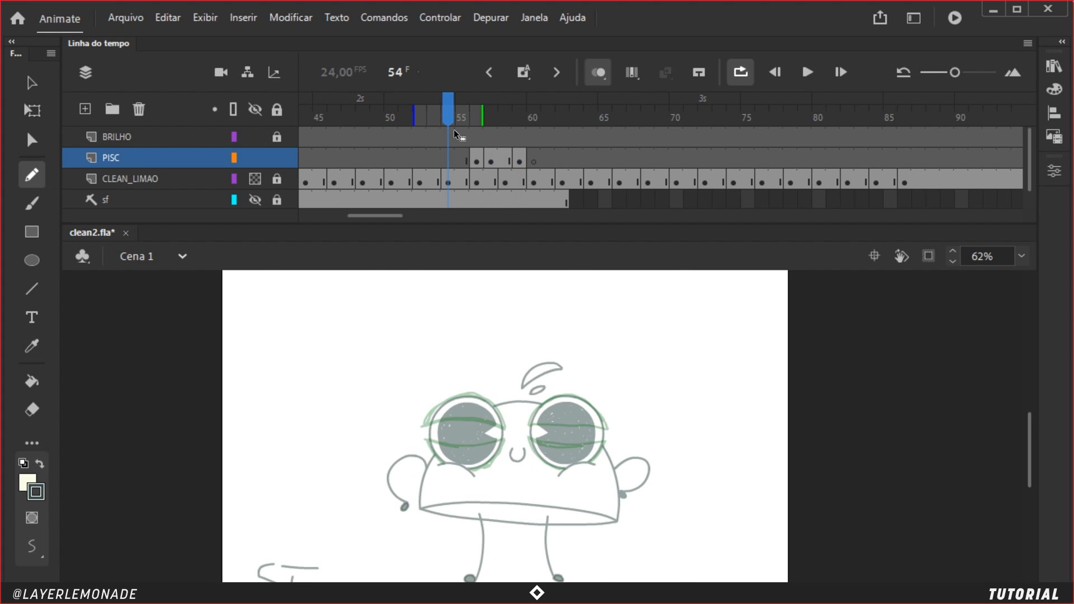
# Step: Go to frame 1, restore the CLEAN_LIMAO layer to full visibility in its layer properties, and show the sf layer
pyautogui.hscroll(-6, 560, 194)
pyautogui.hscroll(-3, 560, 194)
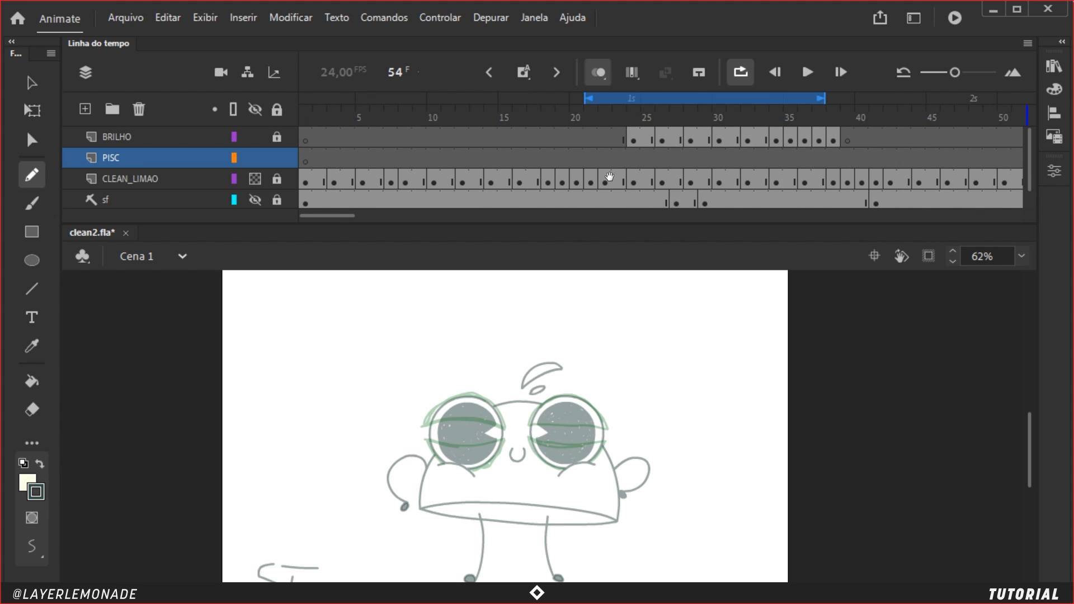
pyautogui.click(310, 121)
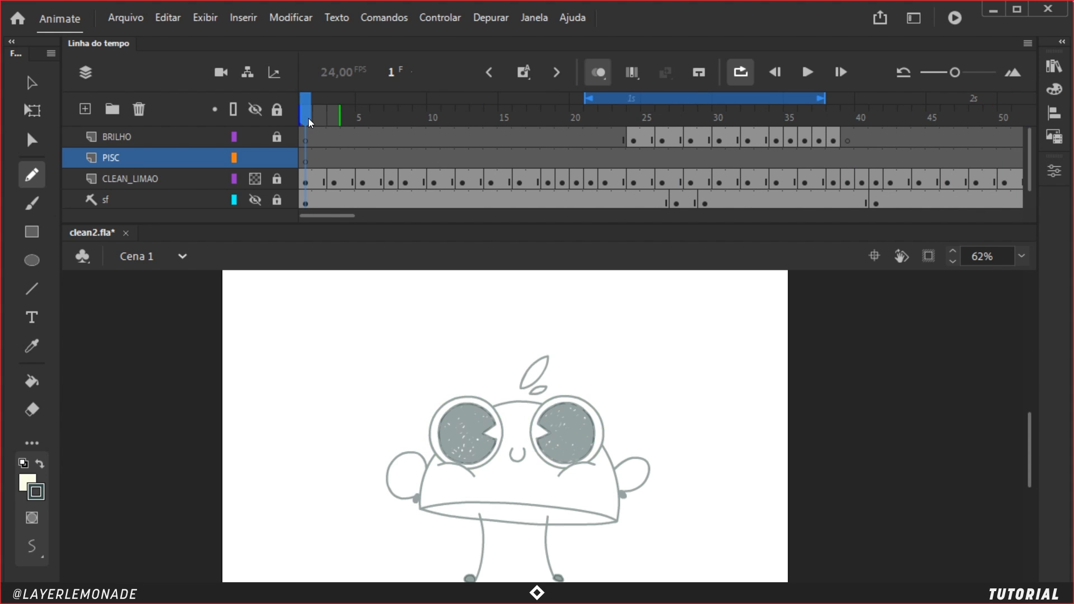
pyautogui.click(254, 180)
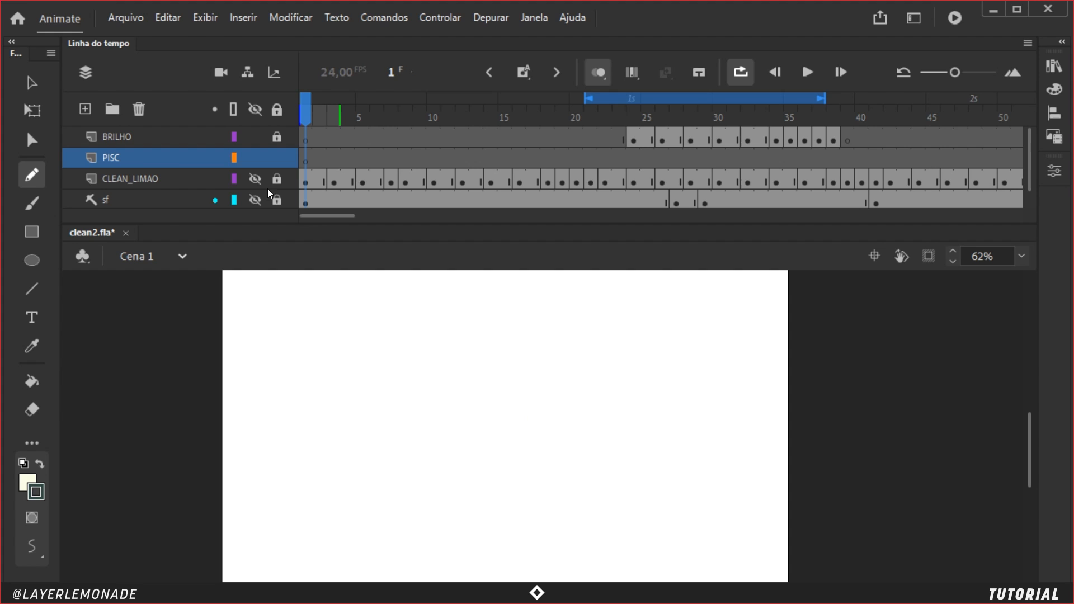
pyautogui.click(256, 181)
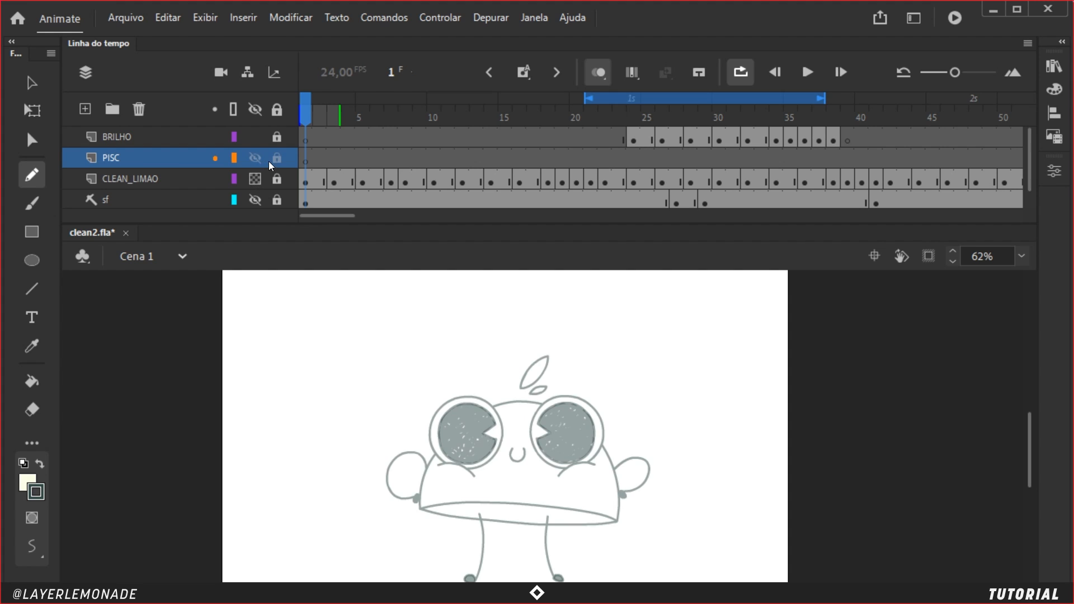
pyautogui.doubleClick(92, 180)
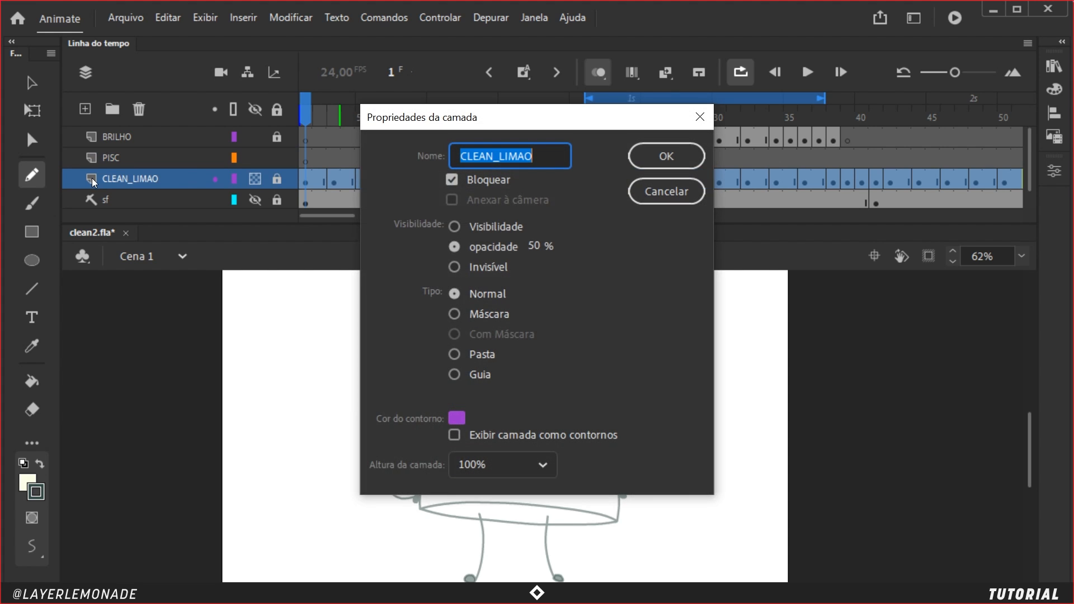
pyautogui.click(503, 233)
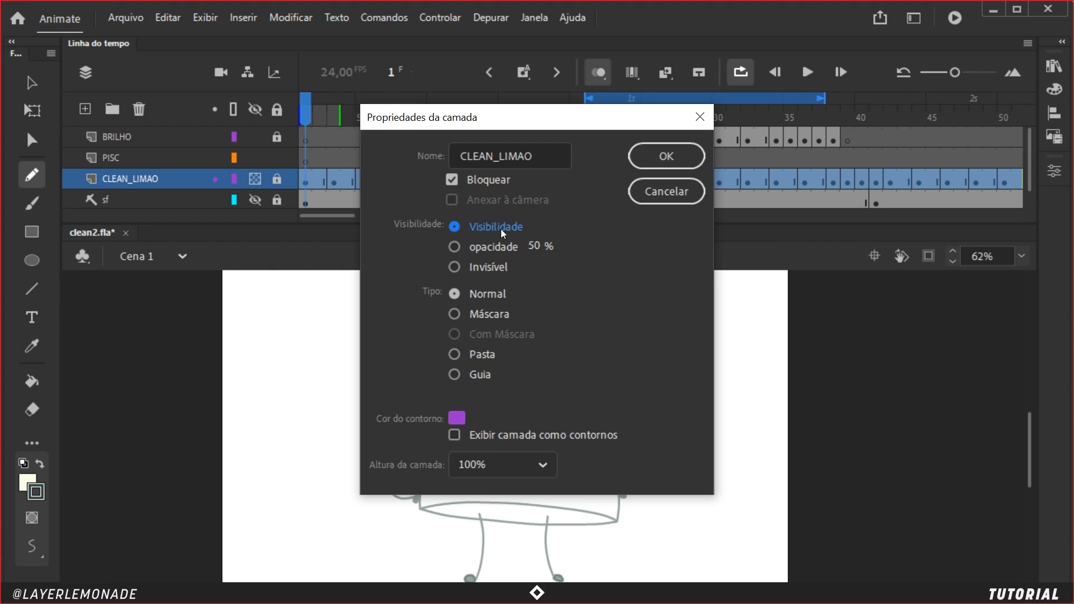
pyautogui.click(661, 166)
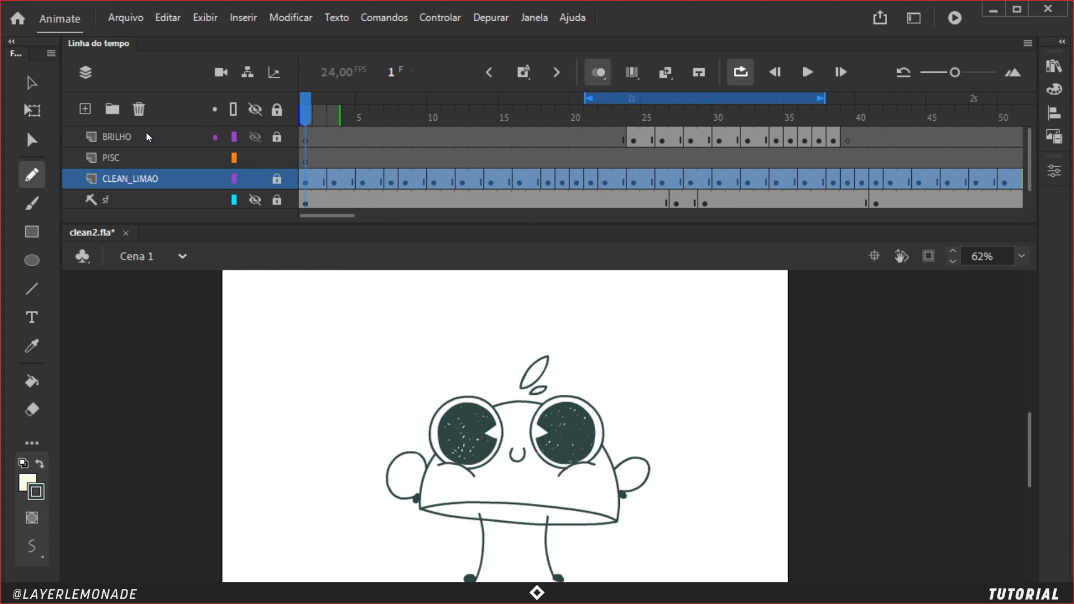
pyautogui.click(256, 199)
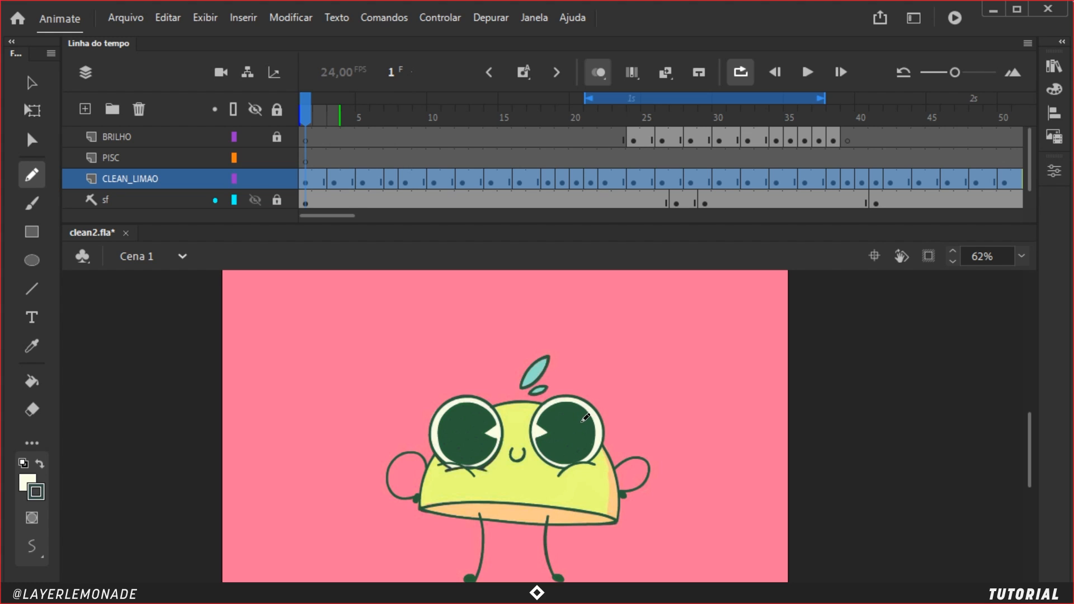
# Step: Duplicate the CLEAN_LIMAO layer, then rename the copy clean_line and the original clean_cor
pyautogui.rightClick(147, 178)
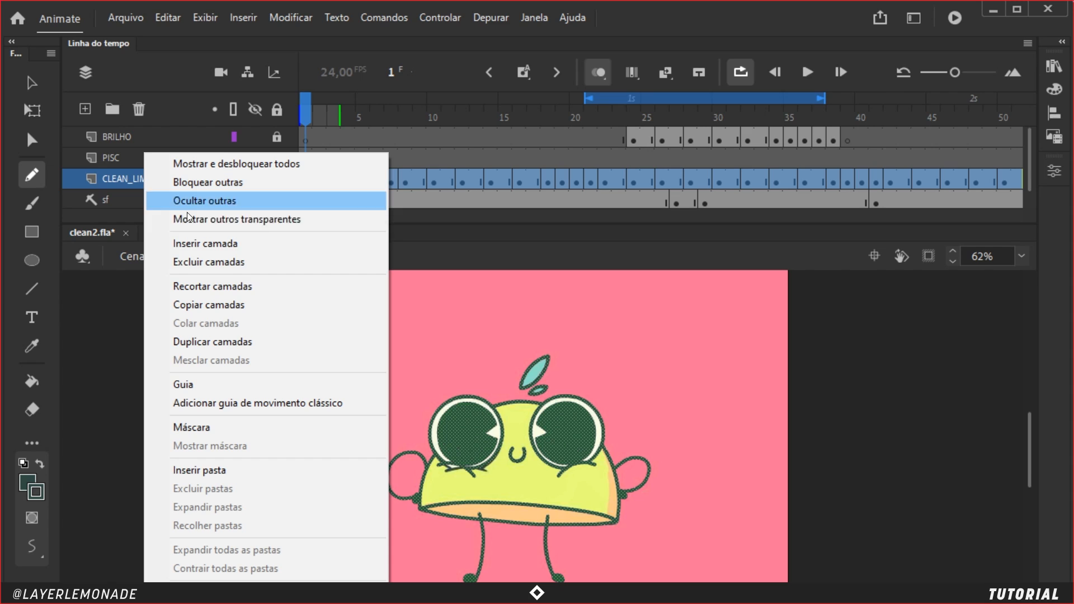
pyautogui.click(266, 342)
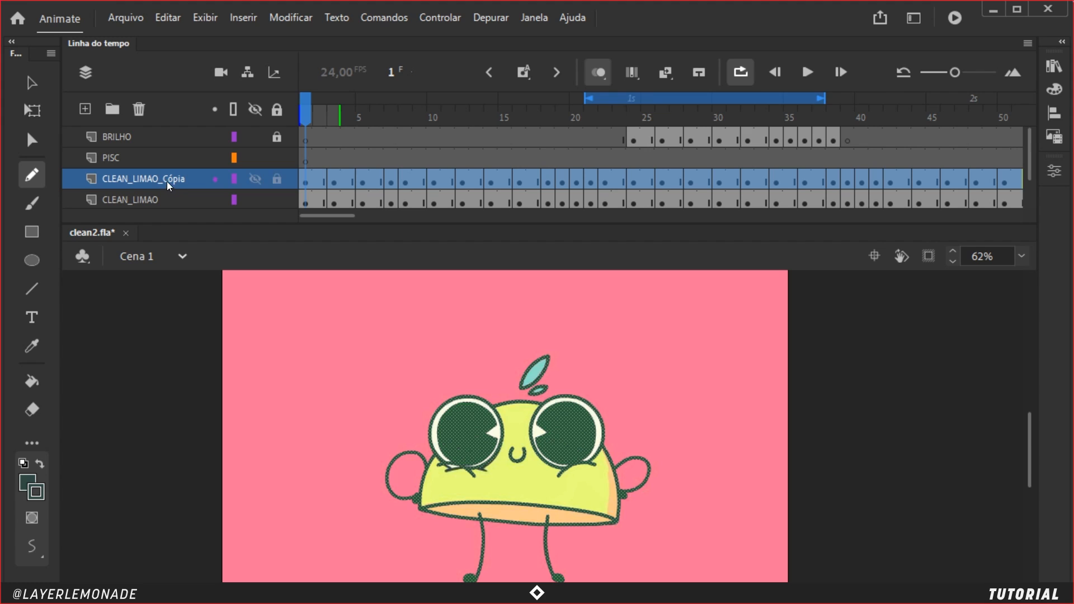
pyautogui.doubleClick(168, 179)
pyautogui.write('clean_line')
pyautogui.press('Return')
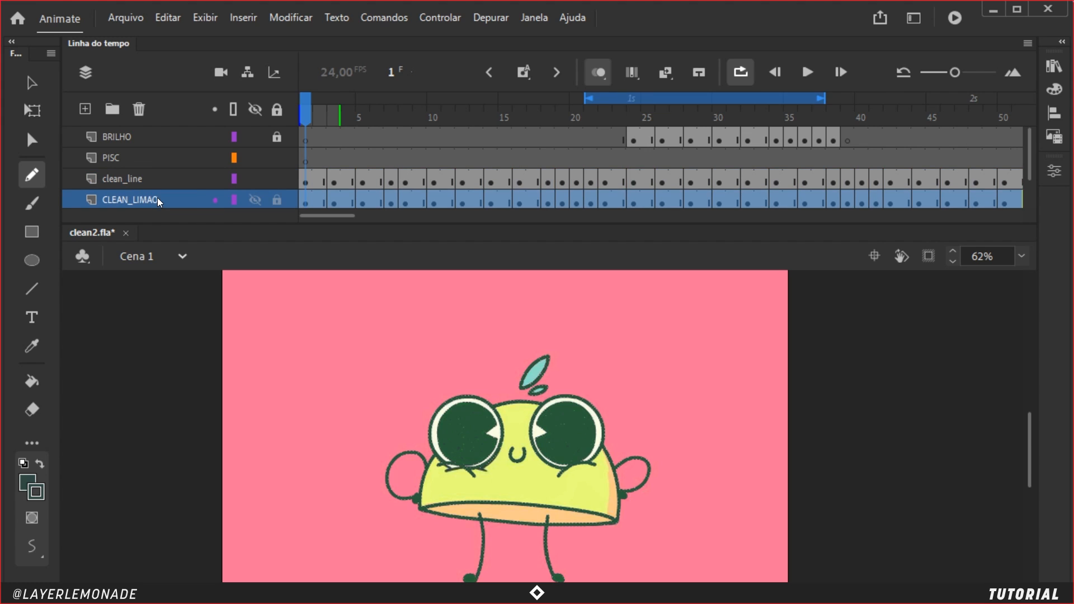
pyautogui.doubleClick(157, 199)
pyautogui.write('clean_cor')
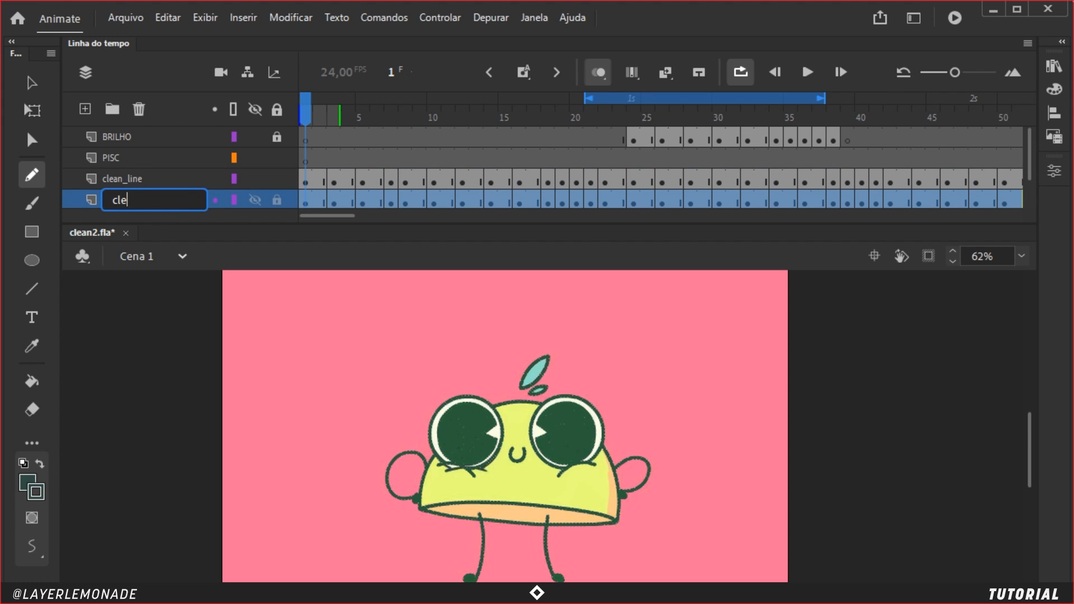
pyautogui.press('Return')
pyautogui.click(614, 350)
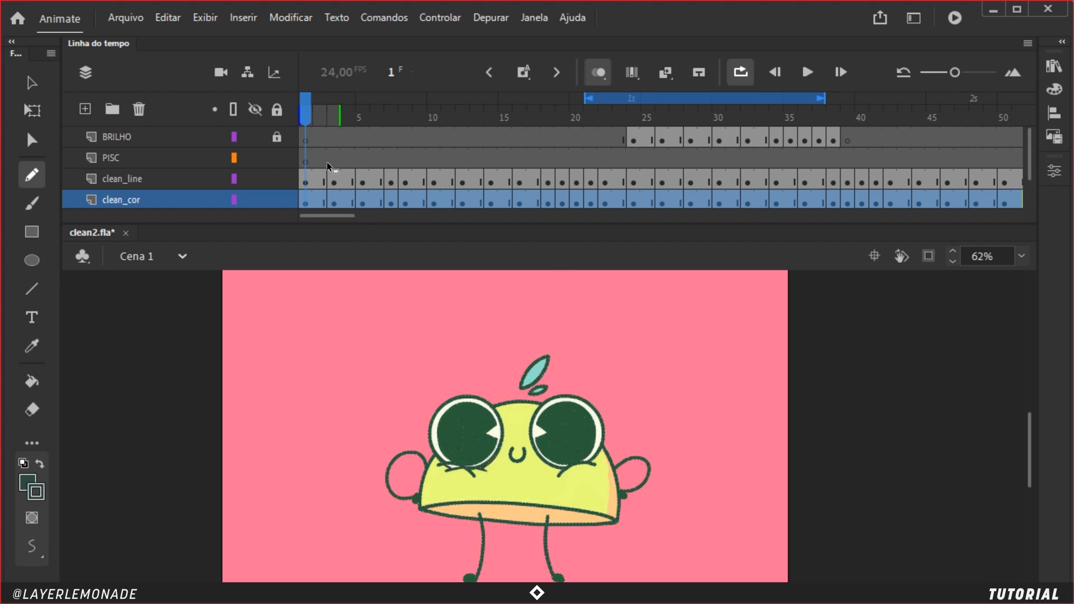
# Step: Lock the clean_line and PISC layers, leaving clean_cor open for editing
pyautogui.click(277, 178)
pyautogui.click(276, 158)
pyautogui.scroll(-2, 281, 162)
pyautogui.scroll(2, 283, 154)
pyautogui.scroll(-2, 321, 189)
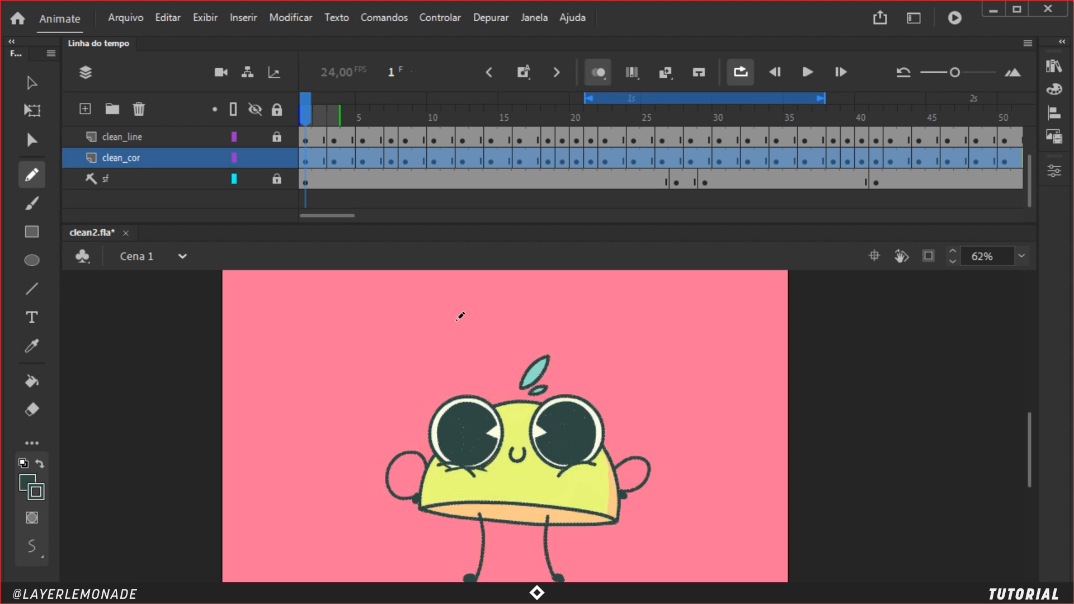
# Step: Sample the yellow of the lemon's body on the sf reference as the Paint Bucket's fill color
pyautogui.press('k')
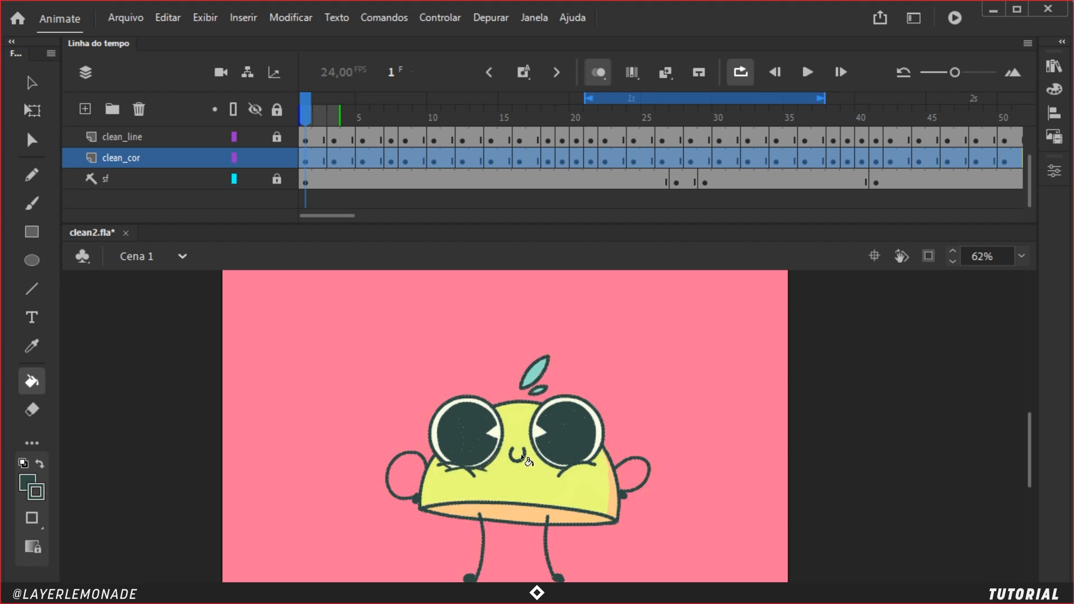
pyautogui.press('i')
pyautogui.click(531, 476)
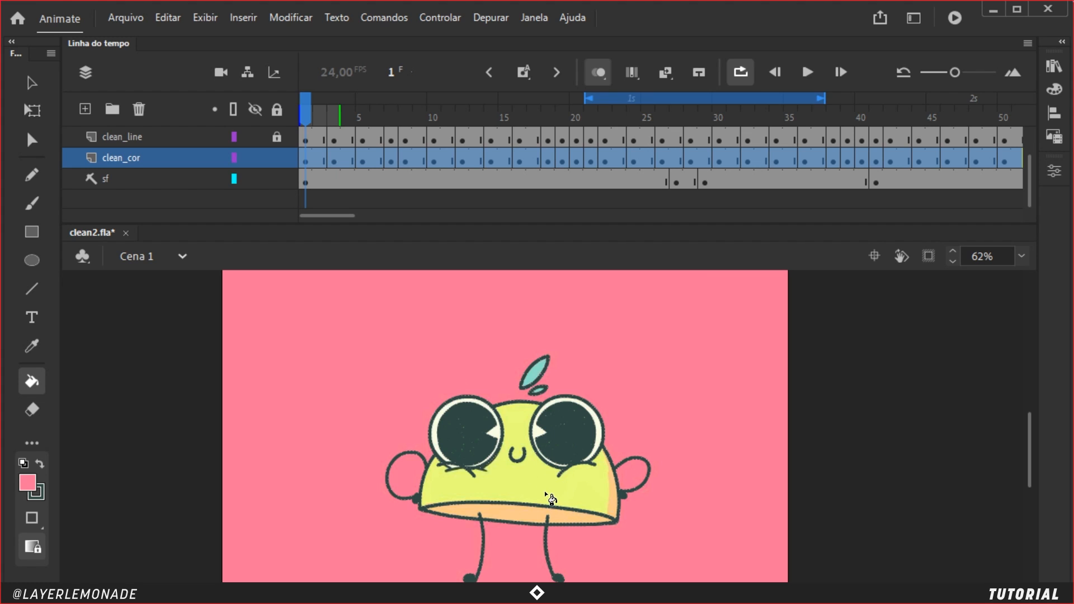
pyautogui.press('i')
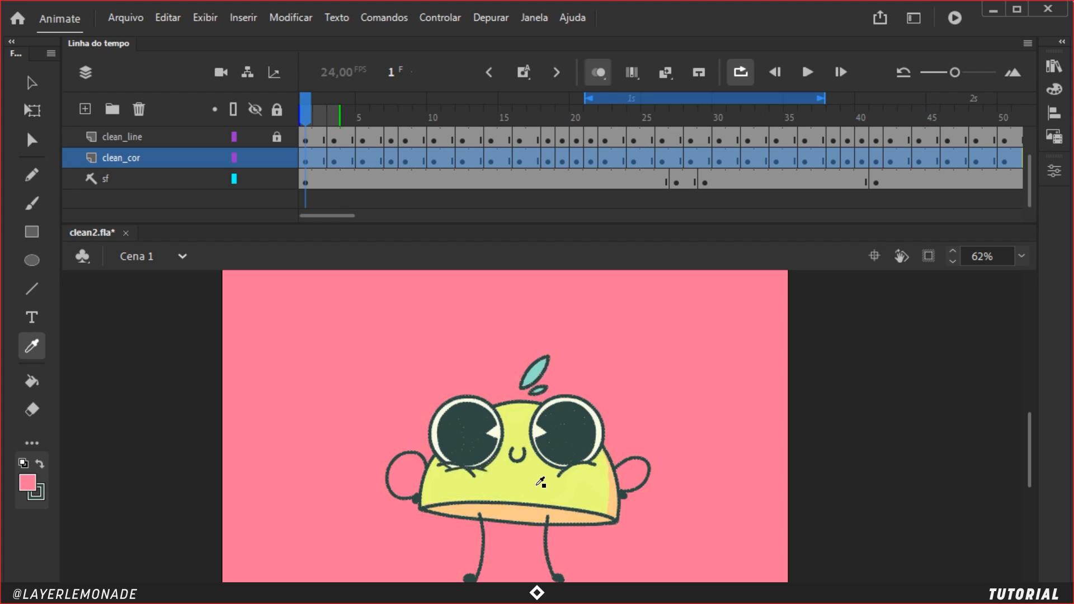
pyautogui.click(549, 492)
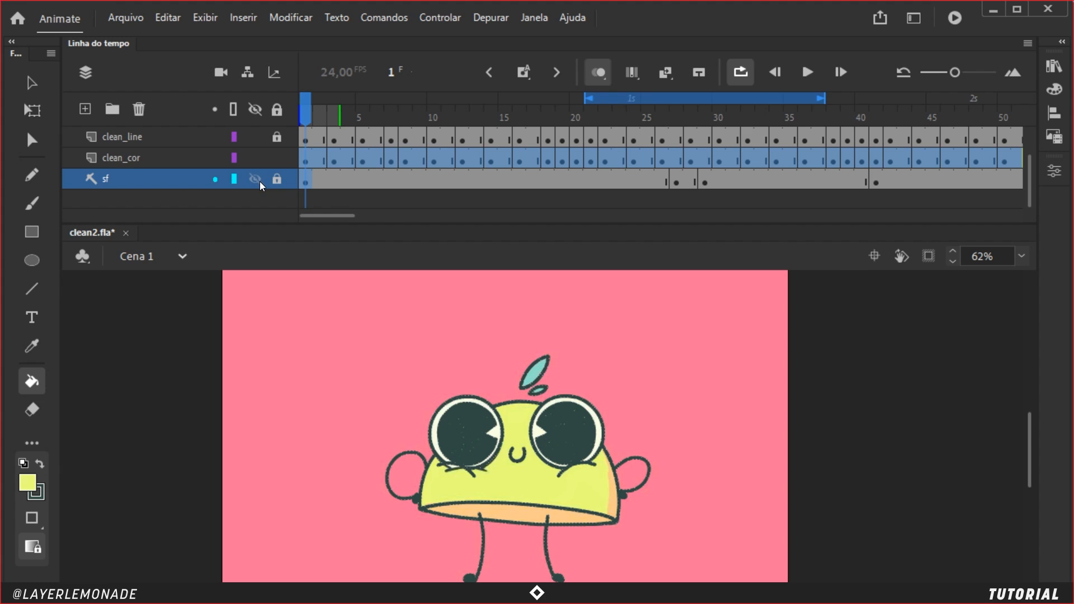
# Step: Hide the sf reference layer
pyautogui.click(121, 159)
pyautogui.click(90, 178)
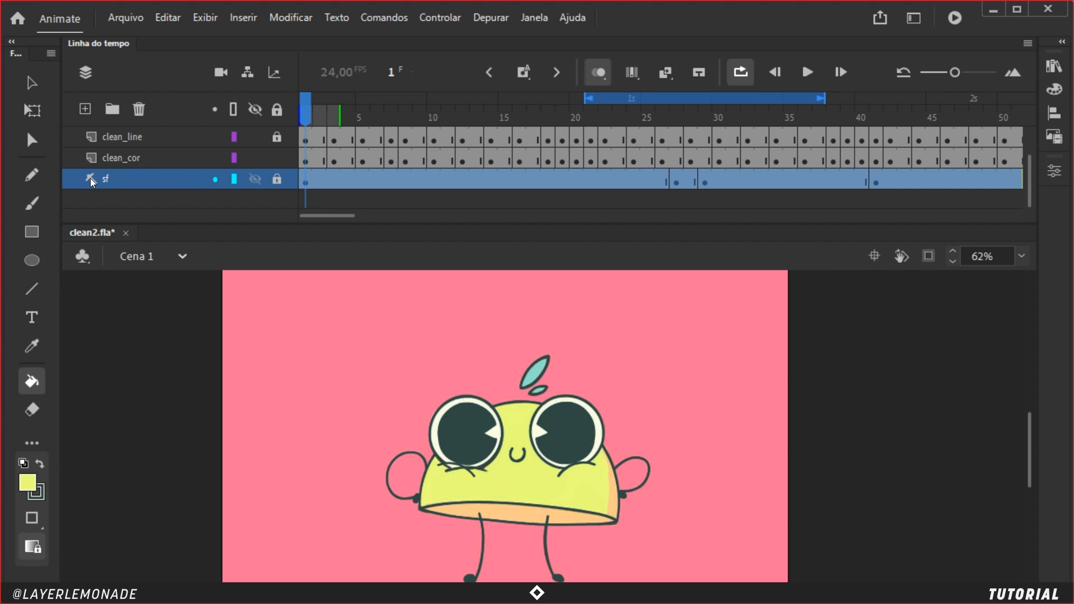
pyautogui.click(256, 179)
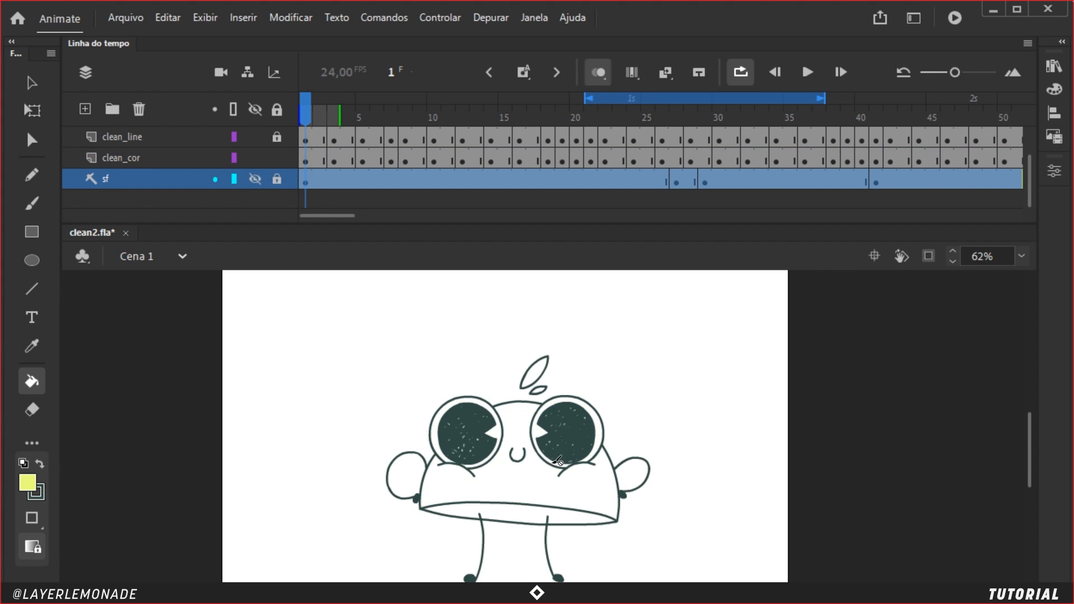
# Step: Set the Paint Bucket to close large gaps and fill the lemon's body with yellow on frame 1 of clean_cor
pyautogui.hotkey('ctrl', '=')
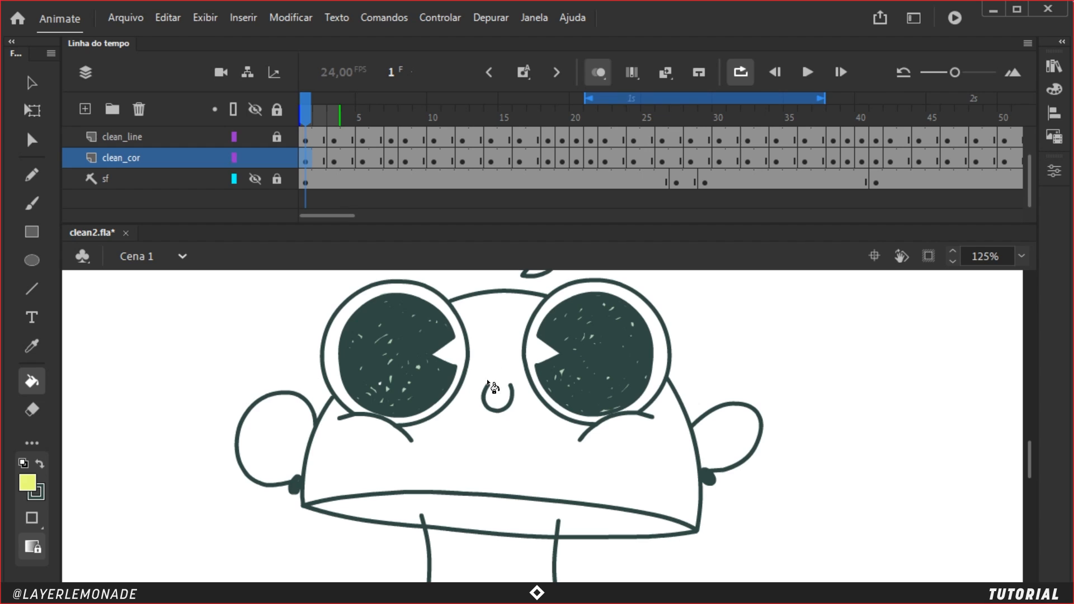
pyautogui.click(32, 519)
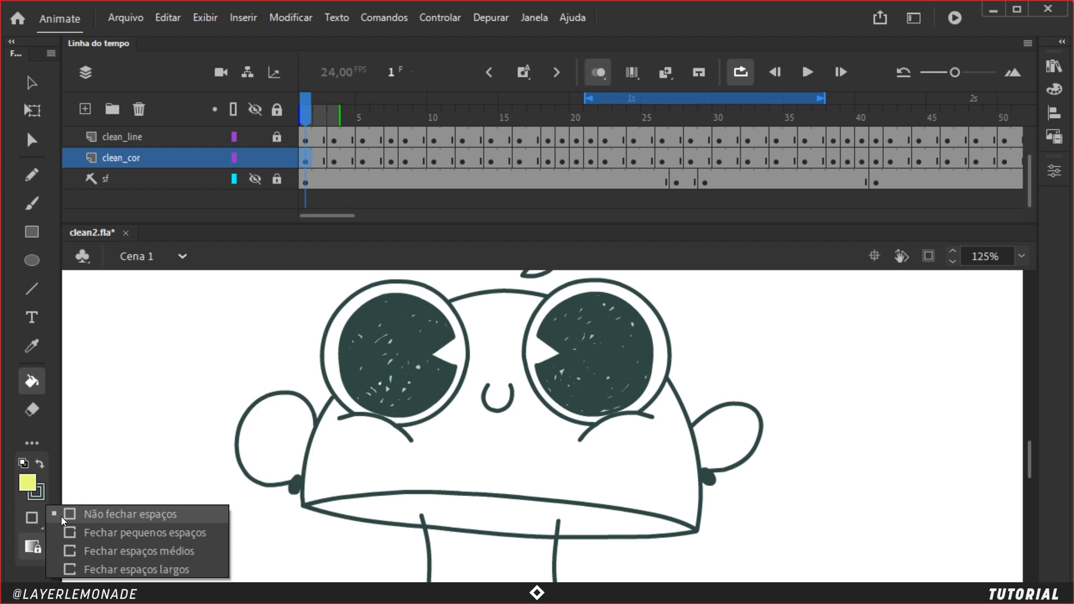
pyautogui.click(189, 570)
pyautogui.click(632, 462)
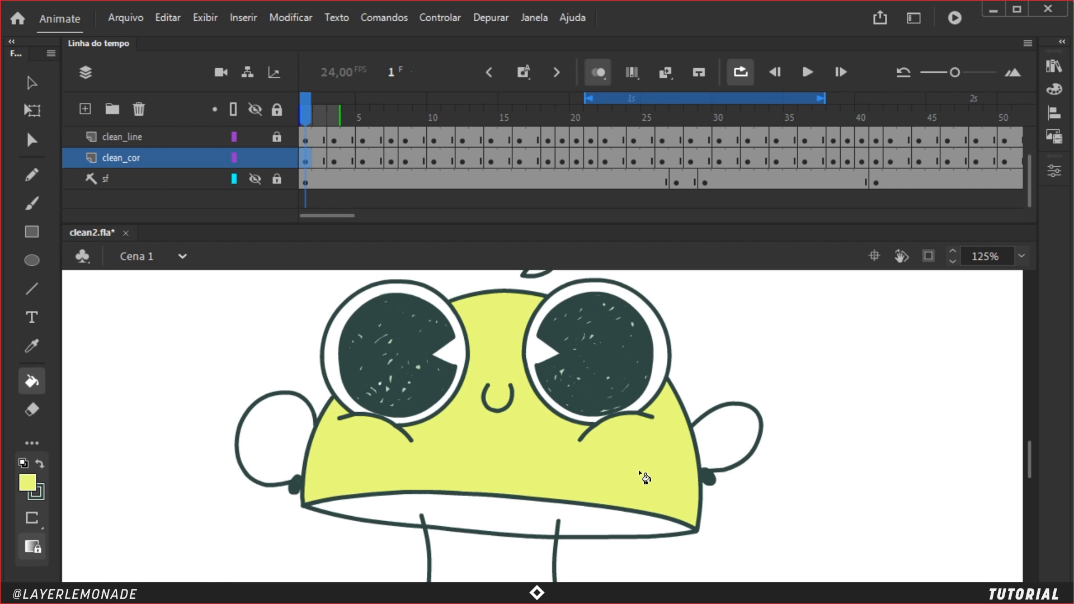
# Step: Fill the lemon's body with the same yellow on the following clean_cor keyframes through frame 14
pyautogui.press('.')
pyautogui.press('.')
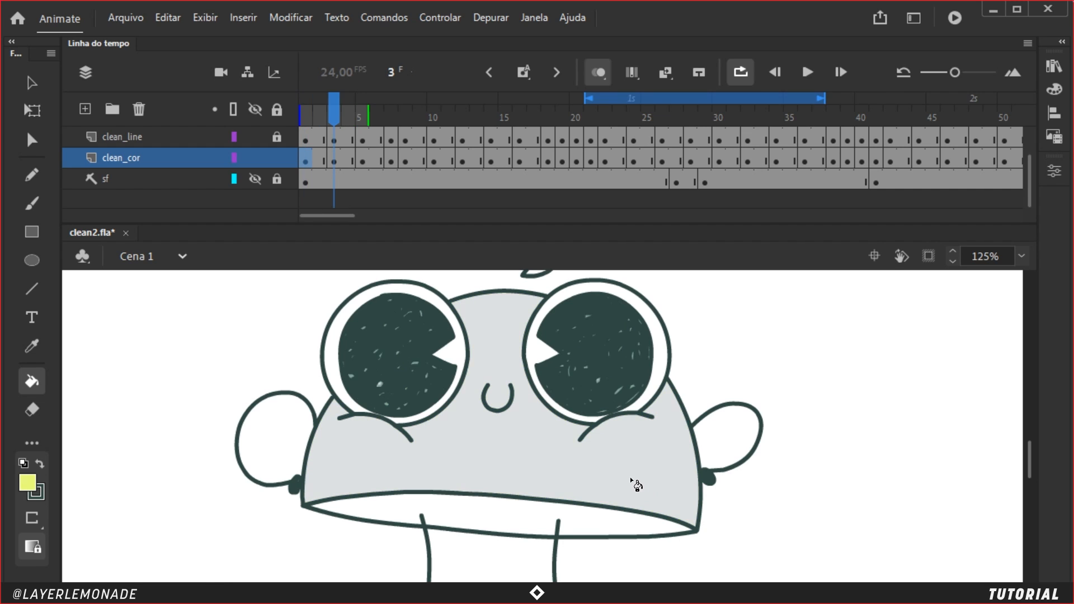
pyautogui.click(648, 472)
pyautogui.press('.')
pyautogui.press('.')
pyautogui.click(645, 464)
pyautogui.press('.')
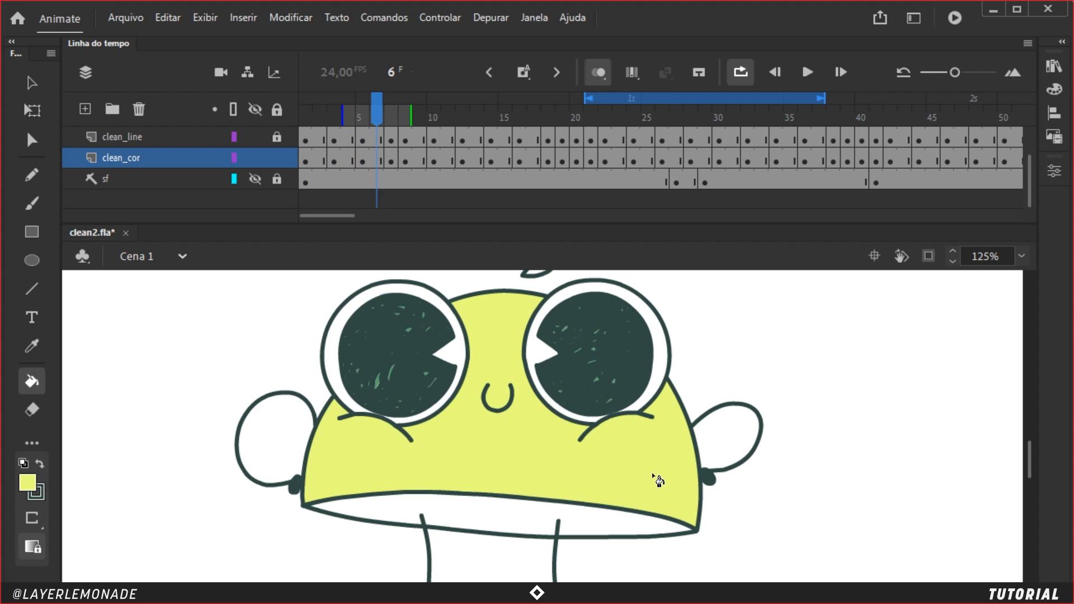
pyautogui.press('.')
pyautogui.press('.')
pyautogui.press('.')
pyautogui.click(652, 471)
pyautogui.press('.')
pyautogui.click(653, 472)
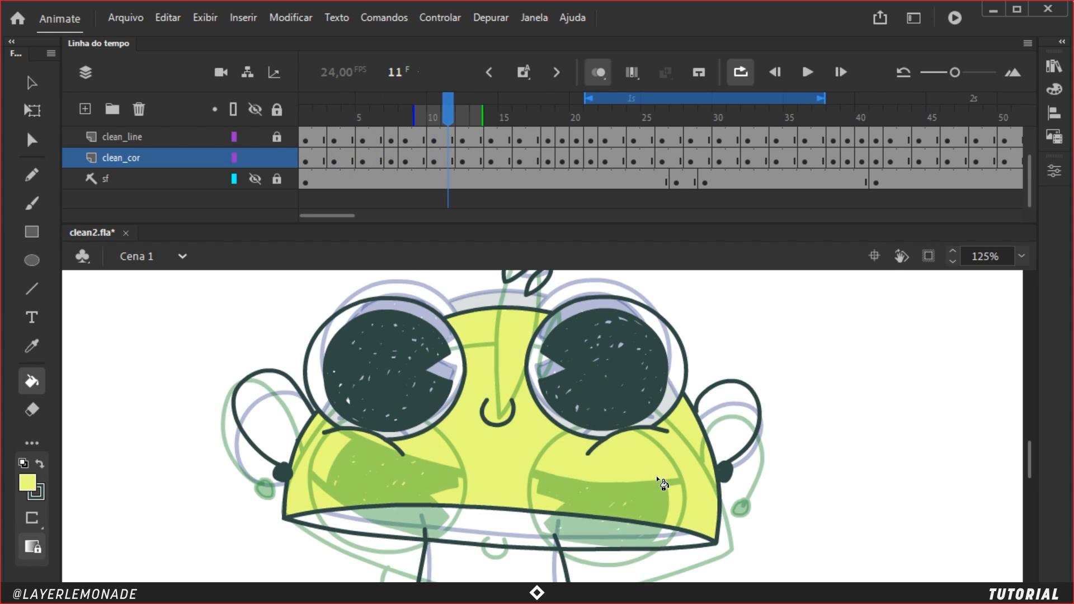
pyautogui.press('.')
pyautogui.press('.')
pyautogui.press('.')
pyautogui.press('.')
pyautogui.click(651, 462)
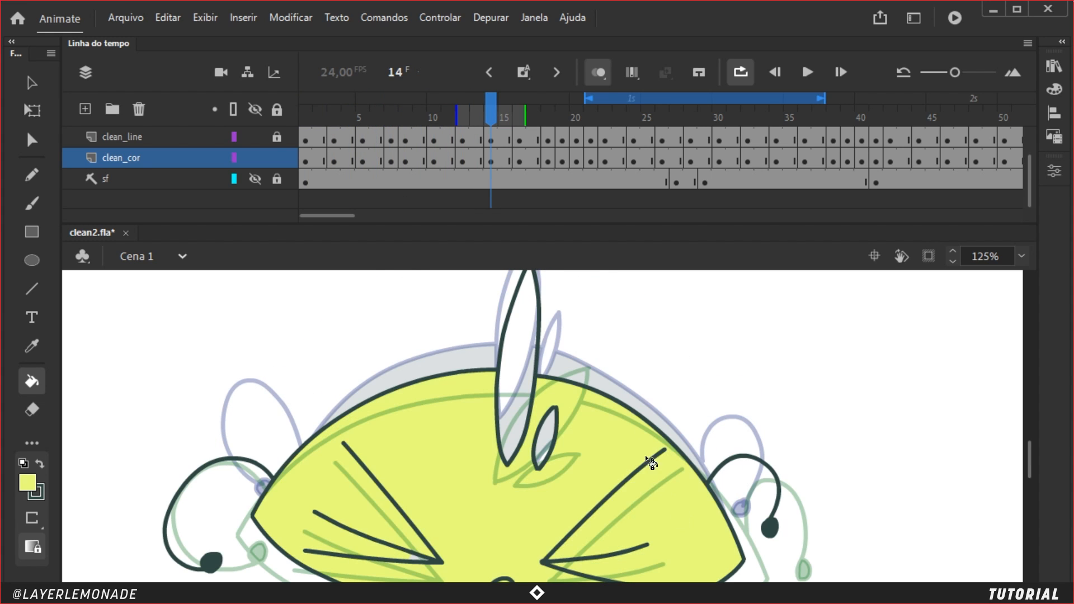
# Step: Return to frame 1 and turn off onion skinning
pyautogui.moveTo(489, 125); pyautogui.dragTo(276, 129)
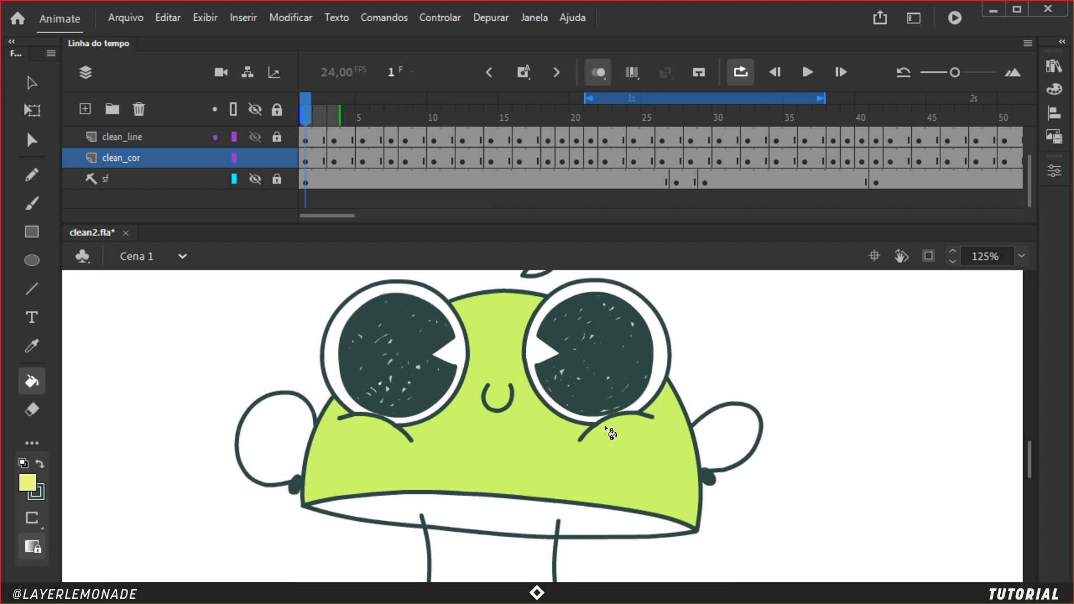
pyautogui.click(600, 73)
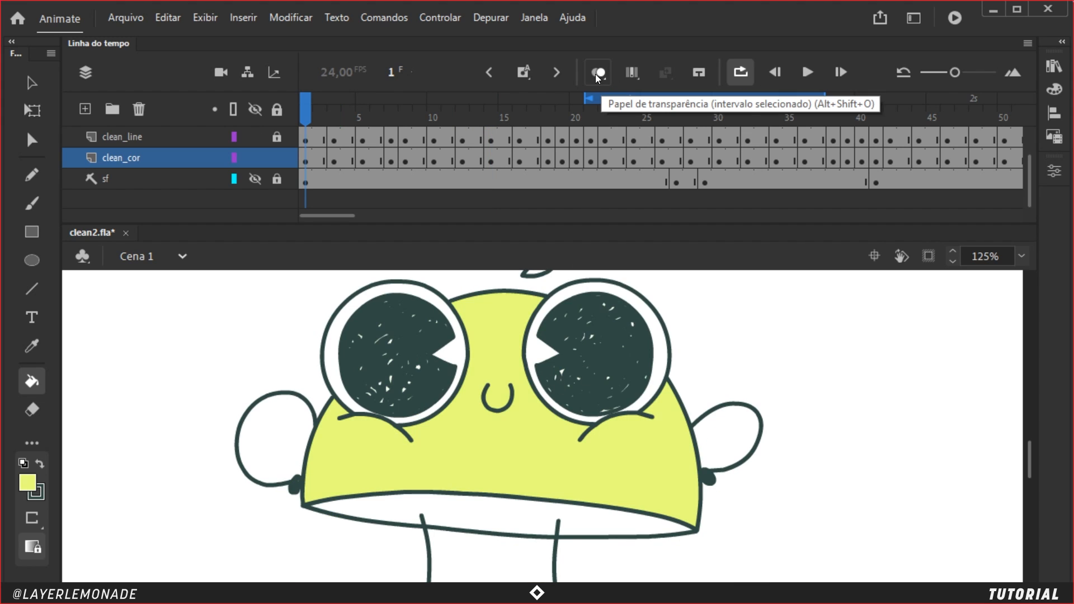
pyautogui.hotkey('ctrl', '-')
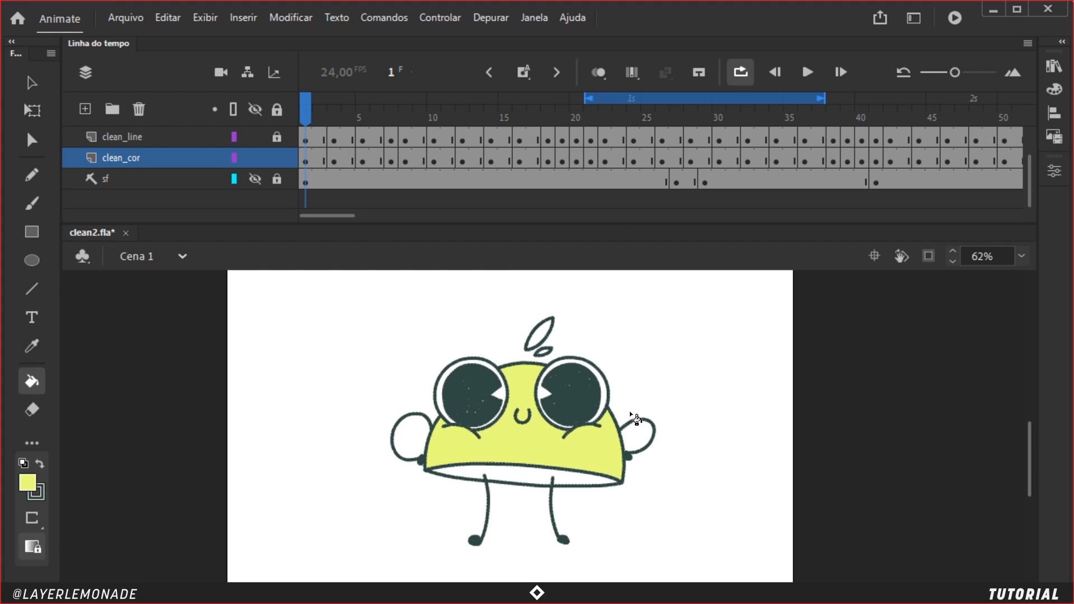
pyautogui.hotkey('ctrl', '=')
pyautogui.moveTo(629, 441); pyautogui.dragTo(603, 424)
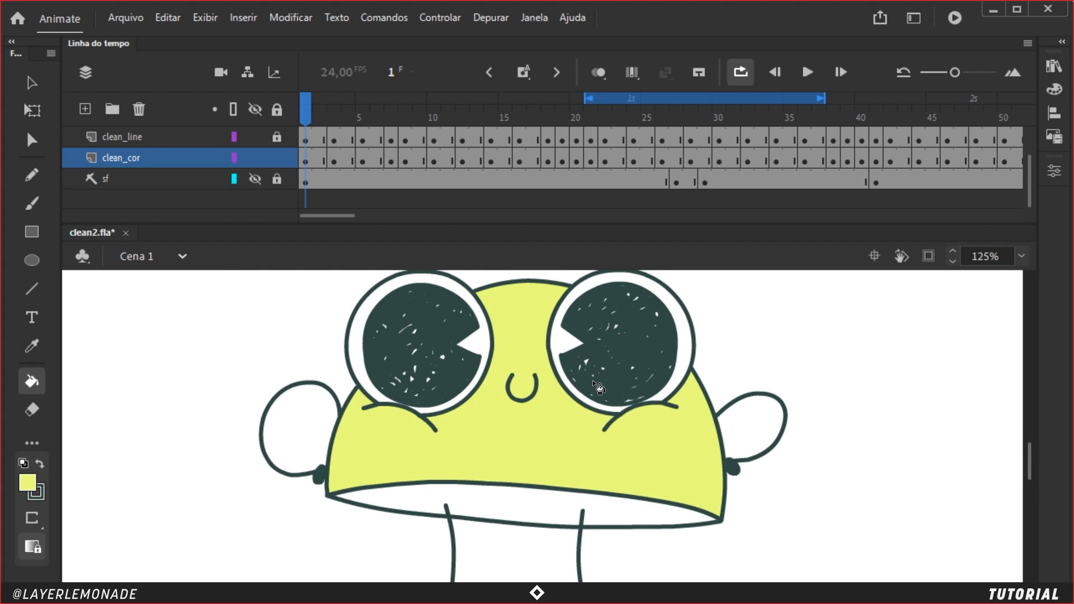
# Step: Add a new layer above clean_cor and give it blank keyframes at frames 3, 5, 7 and 8
pyautogui.click(85, 109)
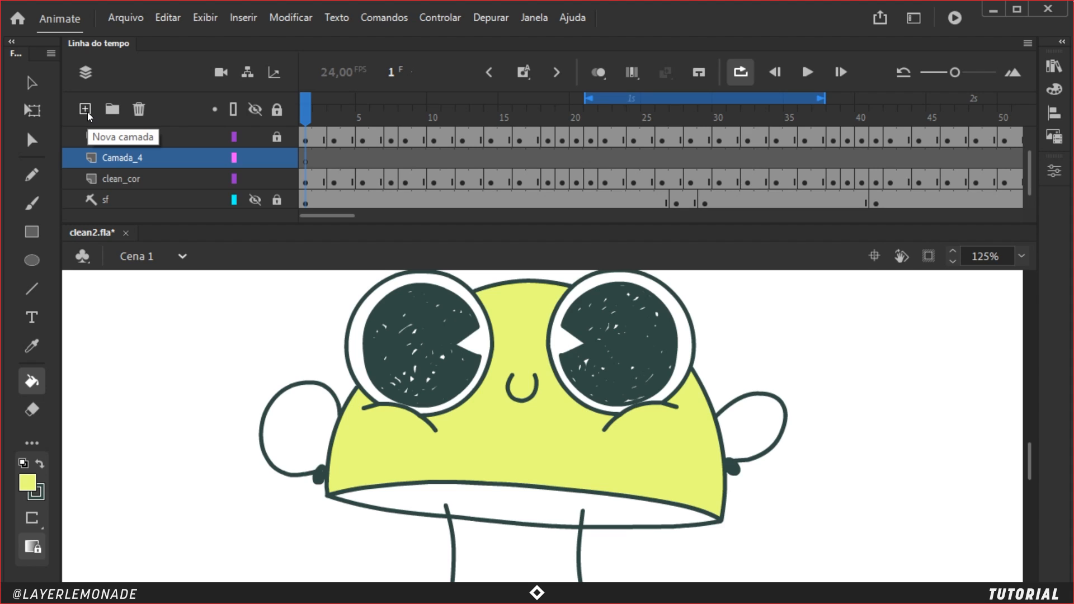
pyautogui.click(363, 158)
pyautogui.press('.')
pyautogui.press('F7')
pyautogui.press('.')
pyautogui.press('.')
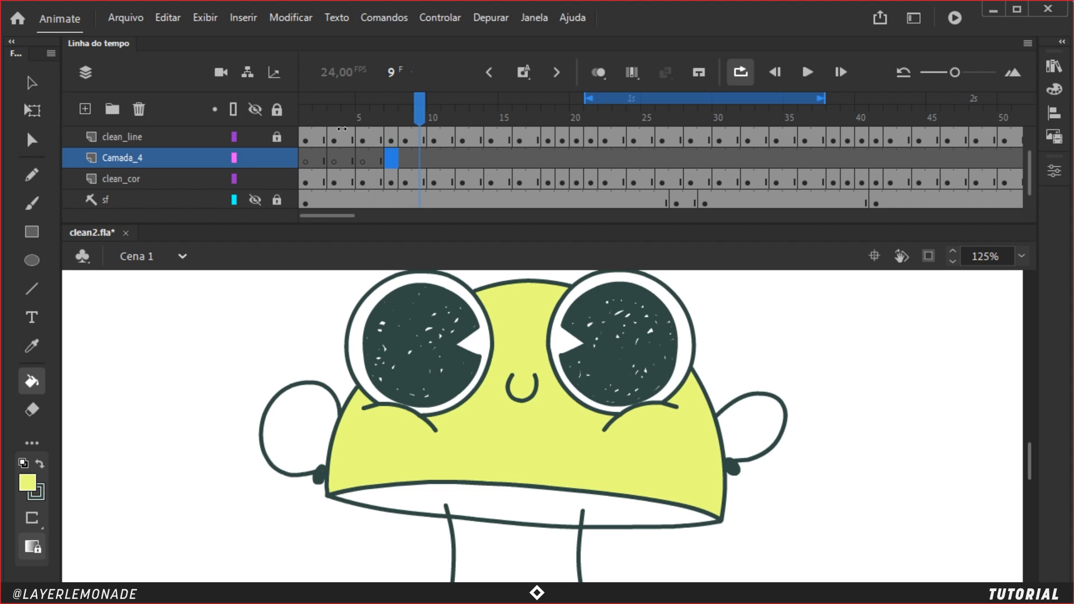
pyautogui.press('F7')
pyautogui.hotkey('ctrl', 'z')
pyautogui.press(',')
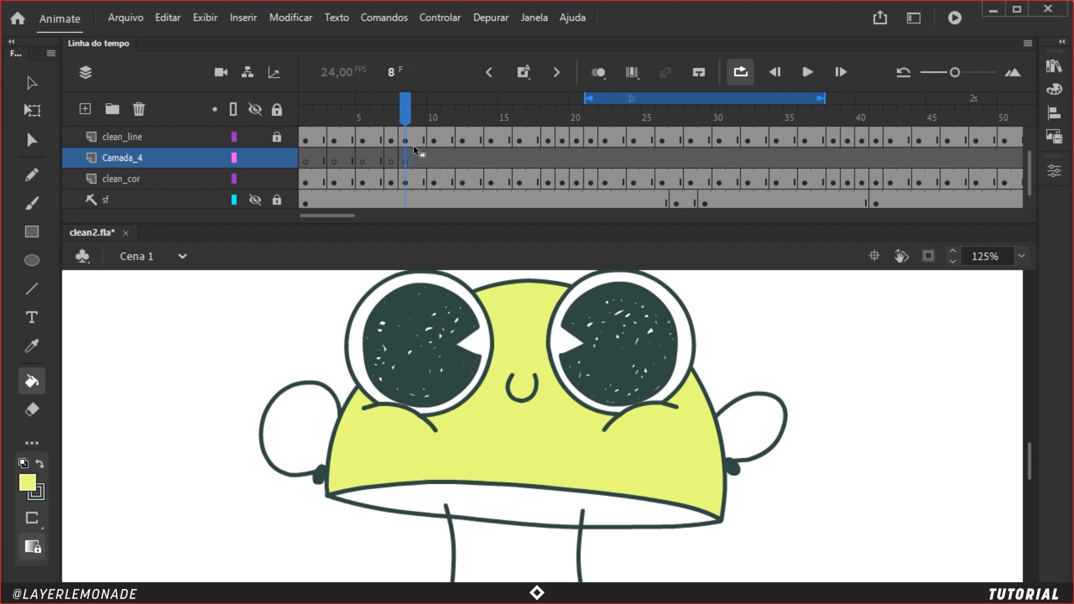
# Step: Insert blank keyframes at frames 10, 12, 14 and 16 of the new layer and go back to frame 1
pyautogui.press('F7')
pyautogui.press('.')
pyautogui.press('.')
pyautogui.press('F7')
pyautogui.press('.')
pyautogui.press('.')
pyautogui.press('.')
pyautogui.press('.')
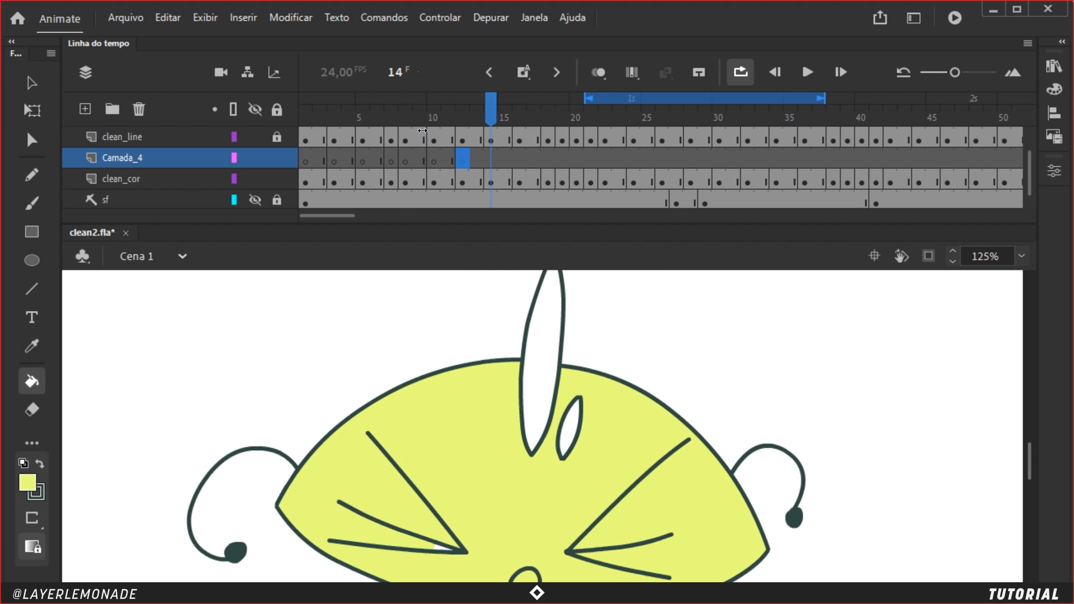
pyautogui.press('F7')
pyautogui.press('.')
pyautogui.press('.')
pyautogui.press('F7')
pyautogui.hotkey('shift', ',')
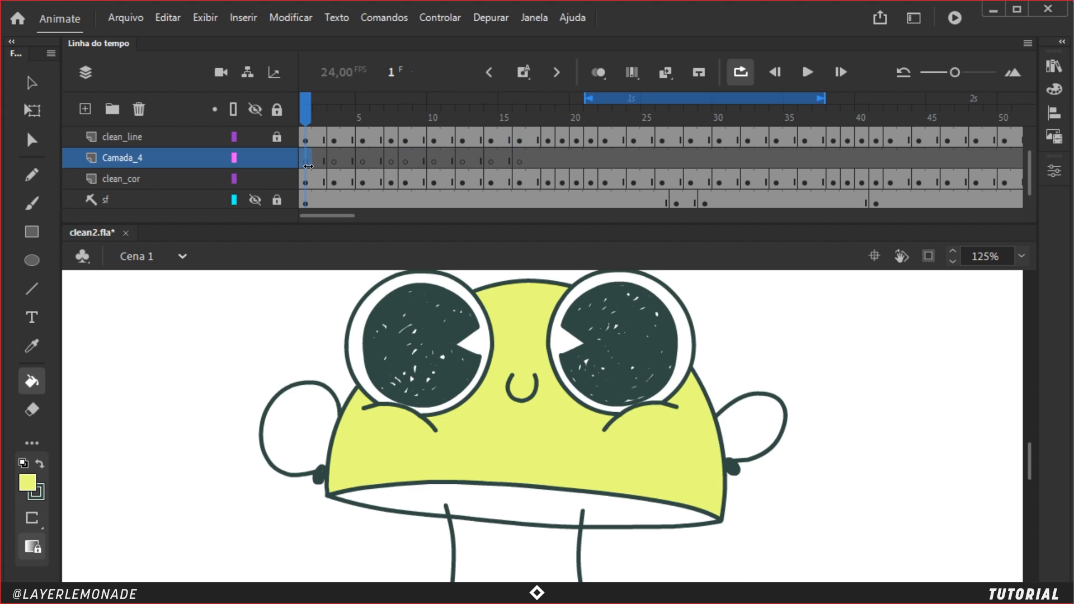
# Step: Show the sf layer and sample the light orange of the body's shadow as the fill color
pyautogui.click(252, 200)
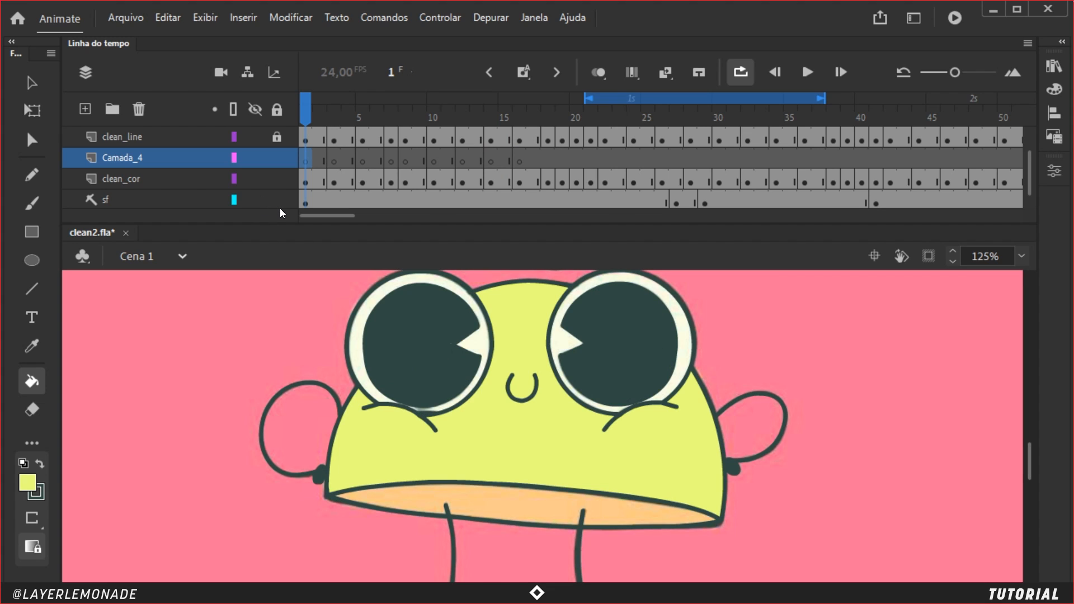
pyautogui.click(490, 200)
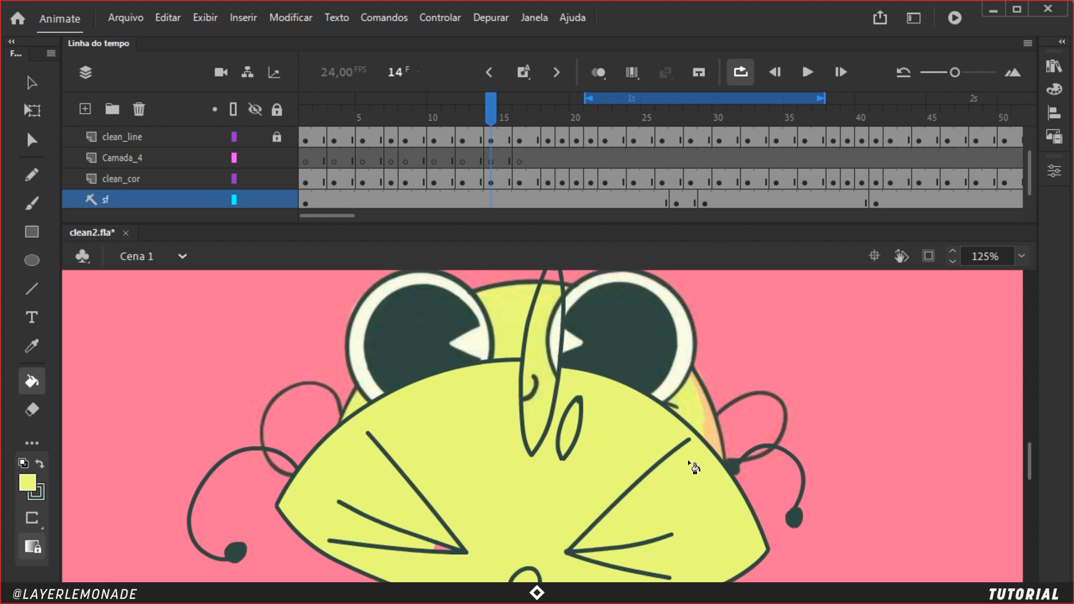
pyautogui.keyDown('alt'); pyautogui.click(715, 428); pyautogui.keyUp('alt')
# Step: Rename the new layer above clean_cor as sombra
pyautogui.click(309, 158)
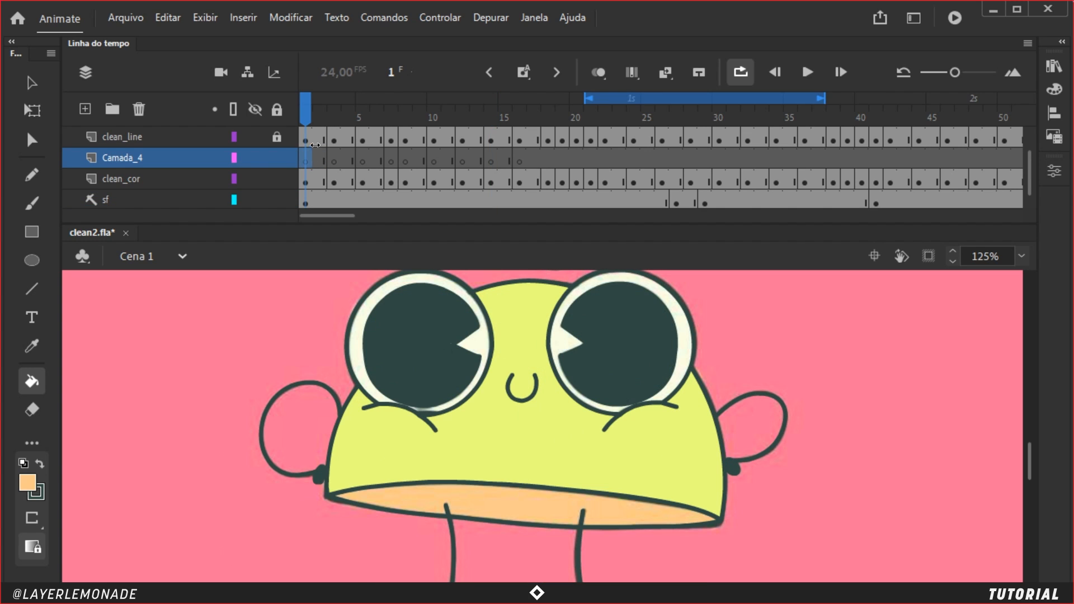
pyautogui.doubleClick(160, 160)
pyautogui.write('sombra')
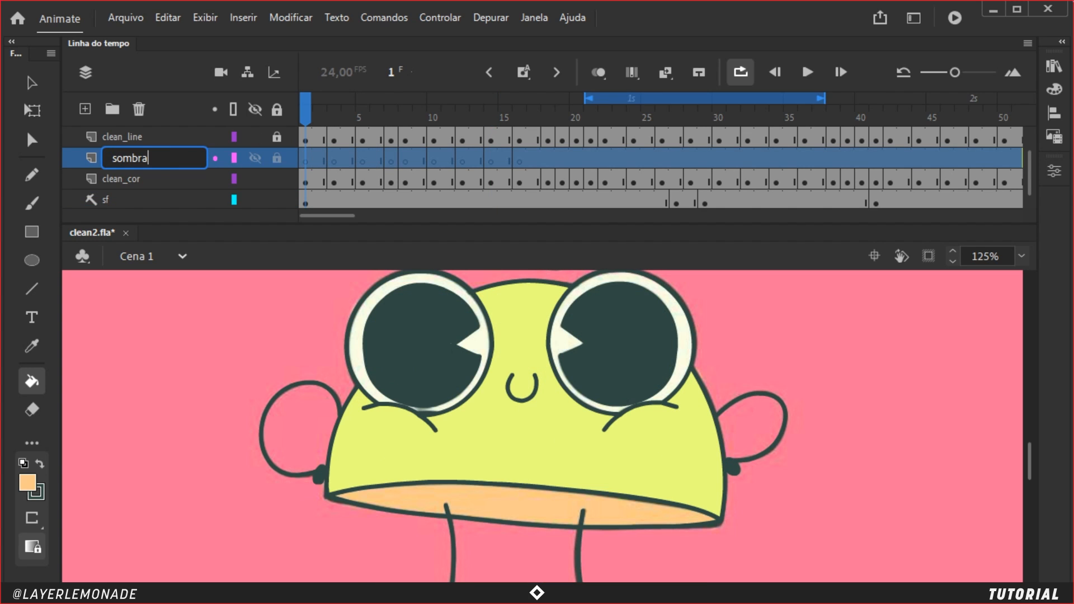
pyautogui.press('Return')
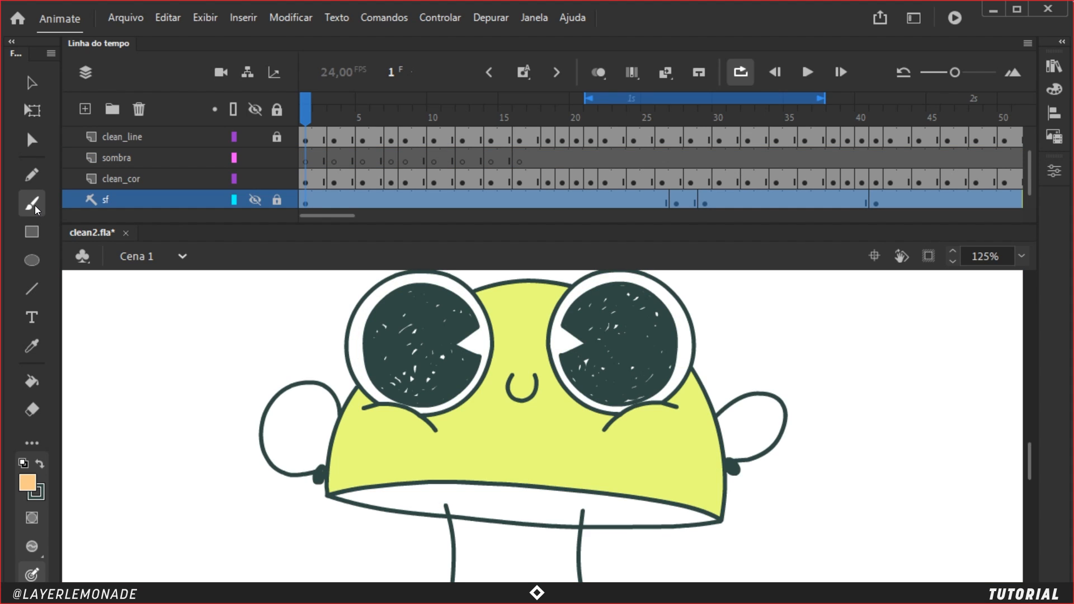
# Step: Try brushing an orange shadow along the body's right edge directly on frame 1 of clean_cor, and undo the strokes
pyautogui.click(33, 549)
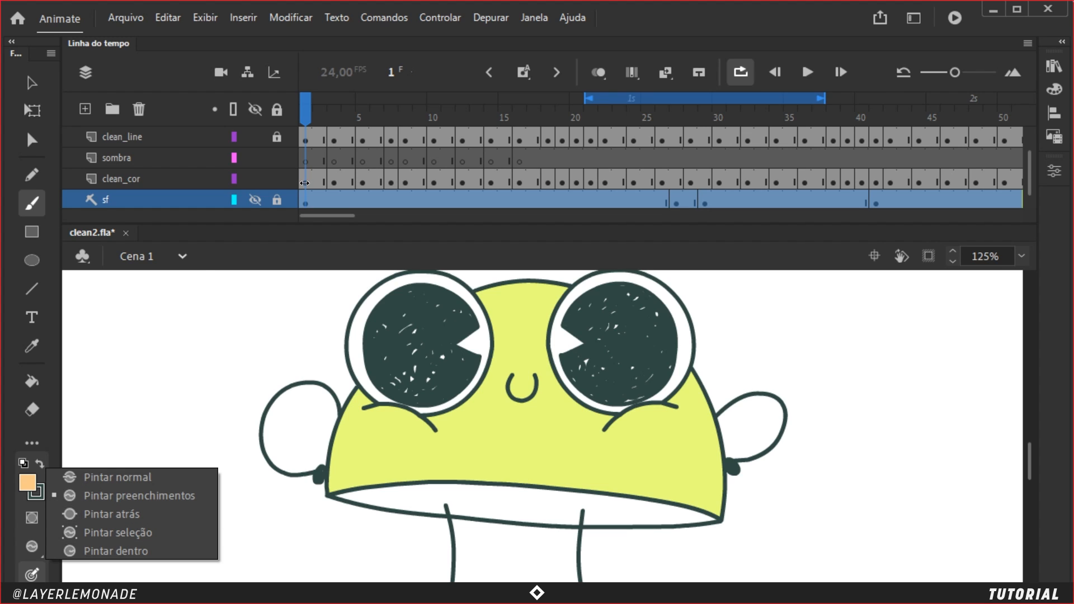
pyautogui.click(305, 183)
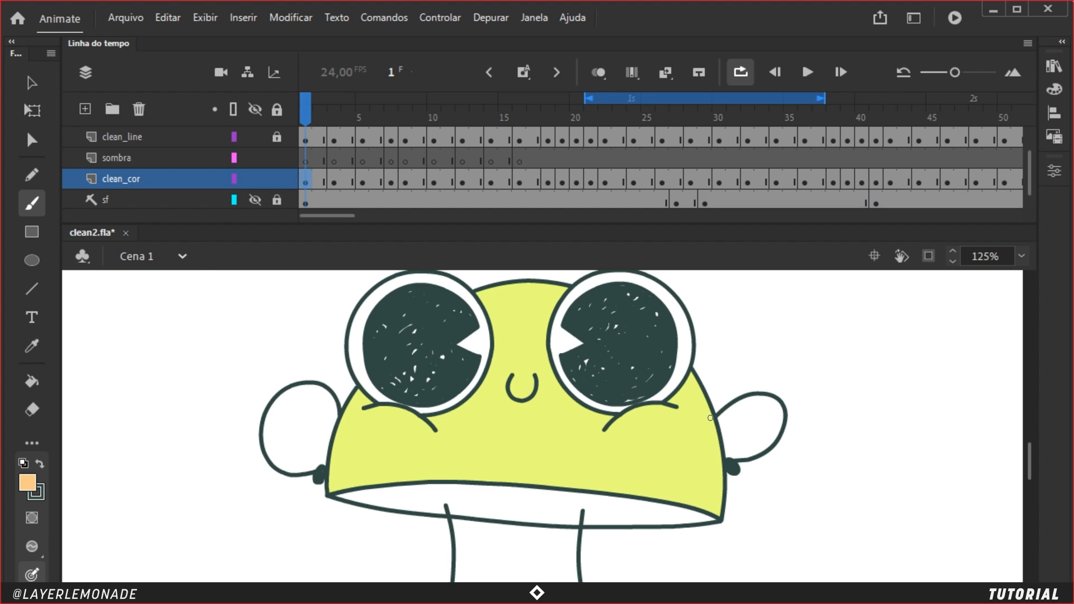
pyautogui.moveTo(700, 392); pyautogui.dragTo(717, 449)
pyautogui.hotkey('ctrl', 'z')
pyautogui.moveTo(699, 391); pyautogui.dragTo(717, 451)
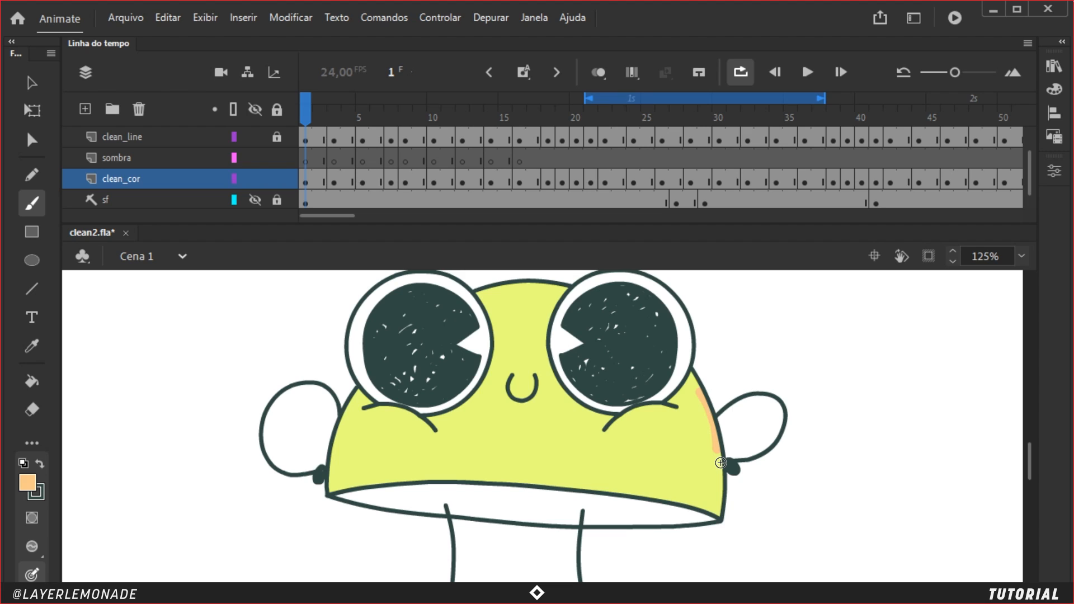
pyautogui.moveTo(693, 385); pyautogui.dragTo(717, 498)
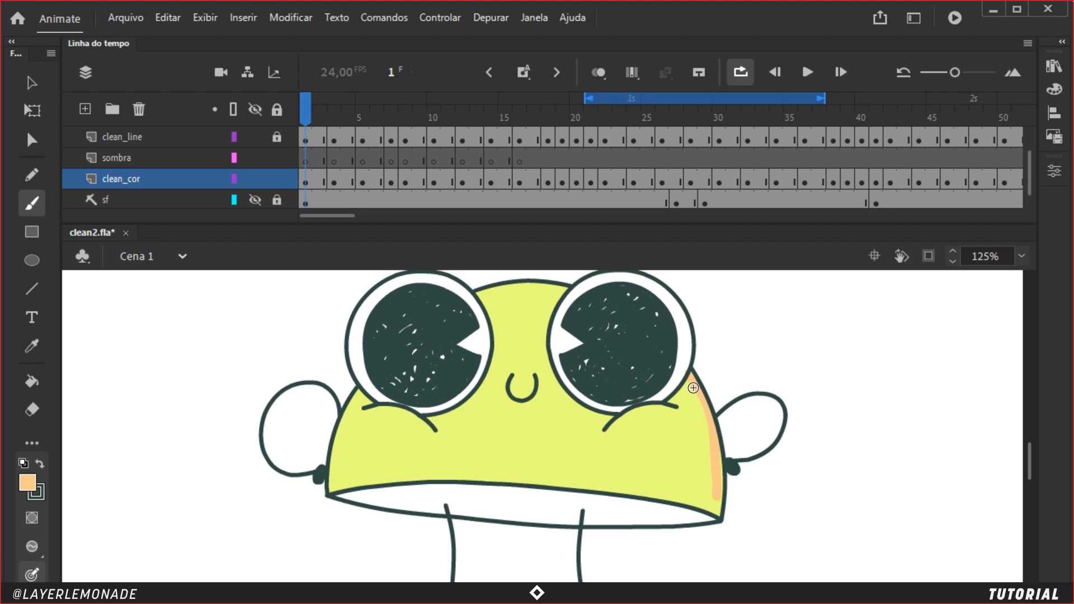
pyautogui.moveTo(700, 398); pyautogui.dragTo(715, 504)
pyautogui.moveTo(719, 457); pyautogui.dragTo(721, 490)
pyautogui.hotkey('ctrl', 'z')
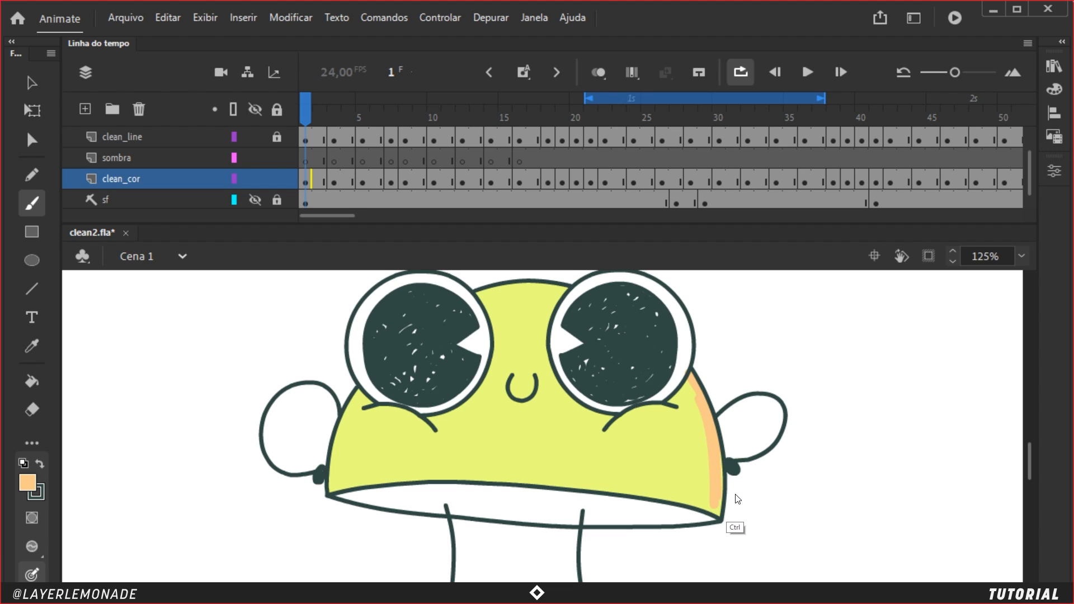
pyautogui.hotkey('ctrl', 'z')
pyautogui.hotkey('ctrl', 'z')
pyautogui.hotkey('ctrl', 'z')
pyautogui.hotkey('ctrl', 'z')
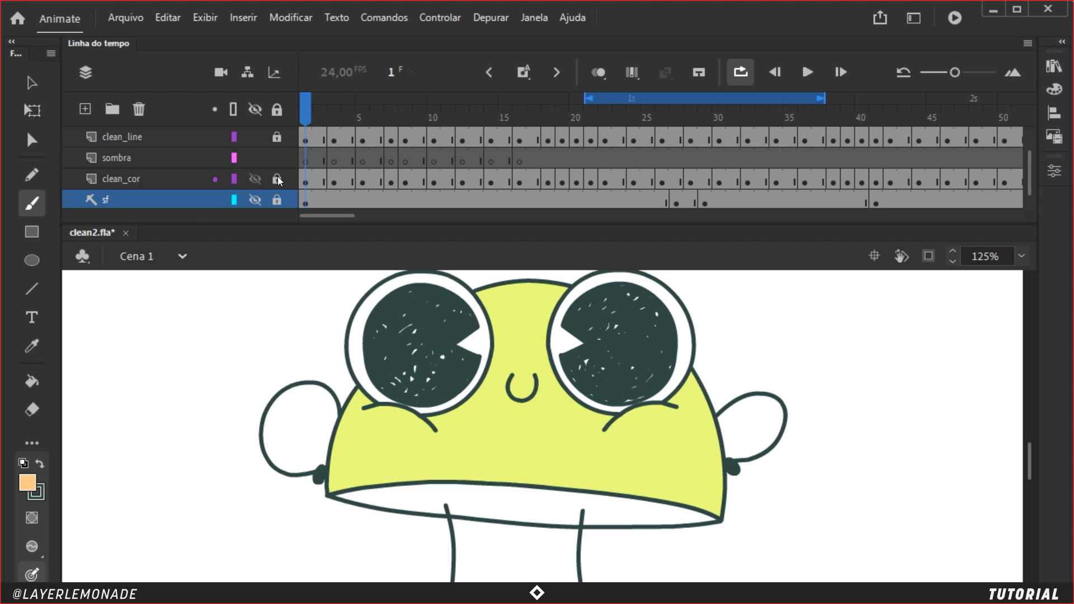
# Step: Paint the orange shadow along the right edge of the lemon's body on frame 1 of the sombra layer
pyautogui.click(306, 161)
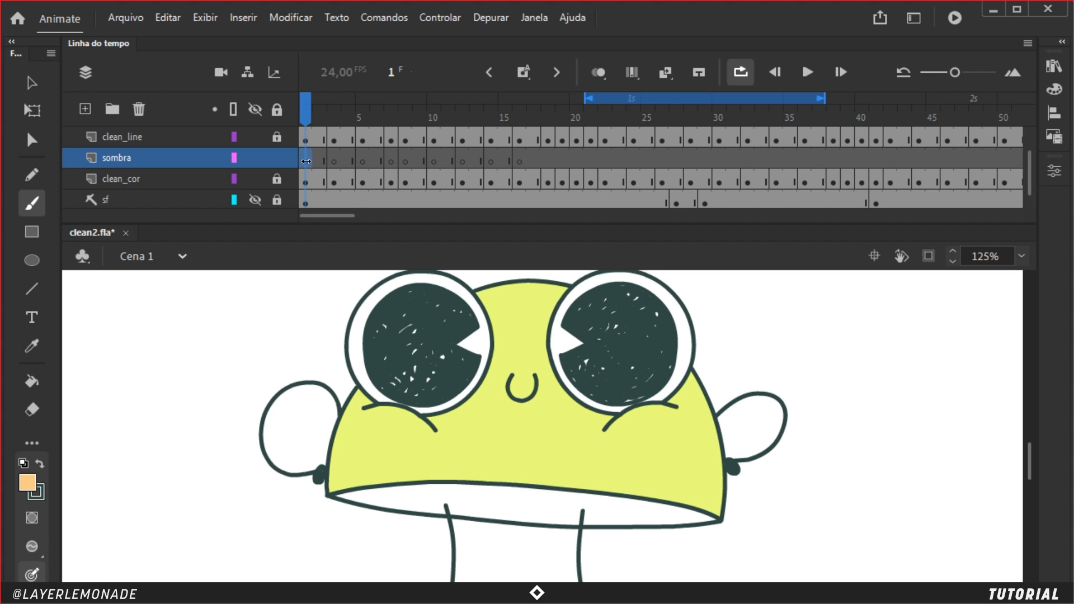
pyautogui.hotkey('ctrl', '=')
pyautogui.moveTo(702, 401); pyautogui.dragTo(359, 389)
pyautogui.moveTo(483, 293)
pyautogui.mouseDown()
pyautogui.moveTo(530, 435)
pyautogui.moveTo(534, 566)
pyautogui.mouseUp()
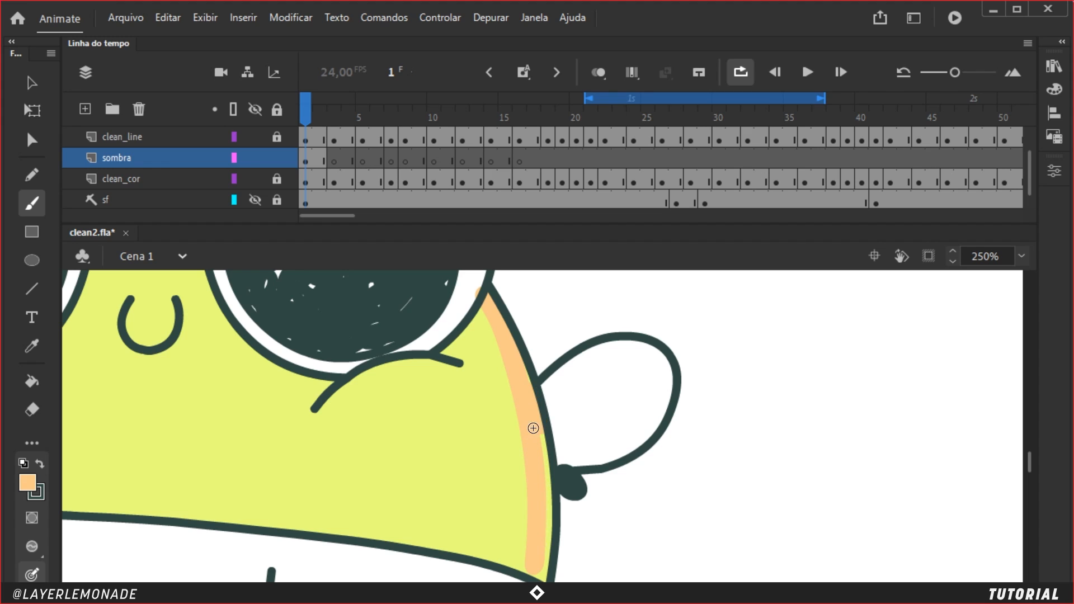
pyautogui.moveTo(532, 429)
pyautogui.mouseDown()
pyautogui.moveTo(547, 535)
pyautogui.moveTo(545, 575)
pyautogui.moveTo(528, 569)
pyautogui.mouseUp()
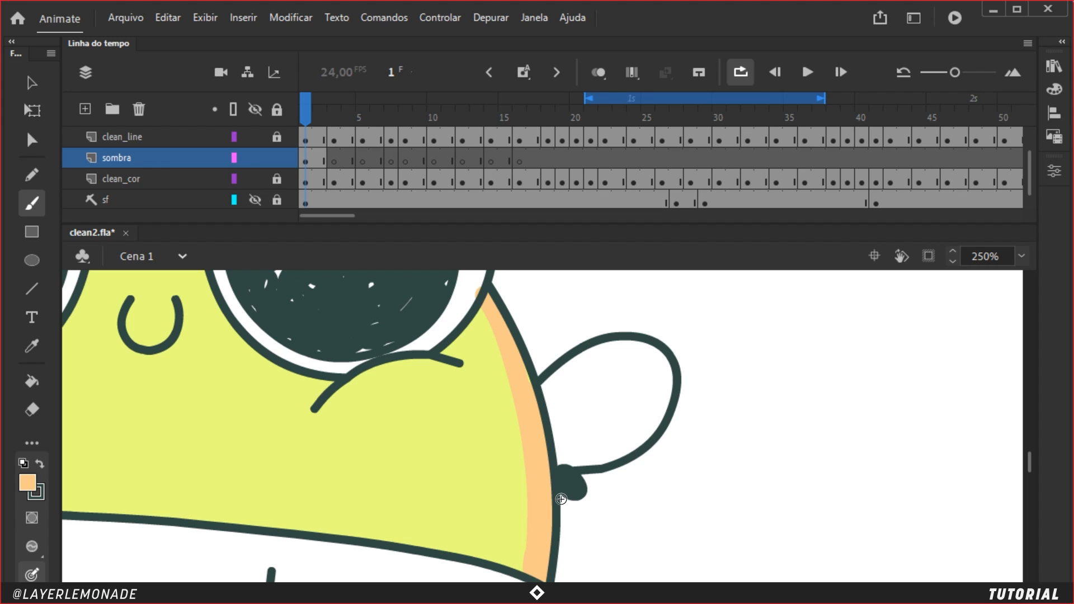
# Step: Copy the orange shadow shape from frame 1 of sombra into the same place on frame 3
pyautogui.press('v')
pyautogui.click(538, 451)
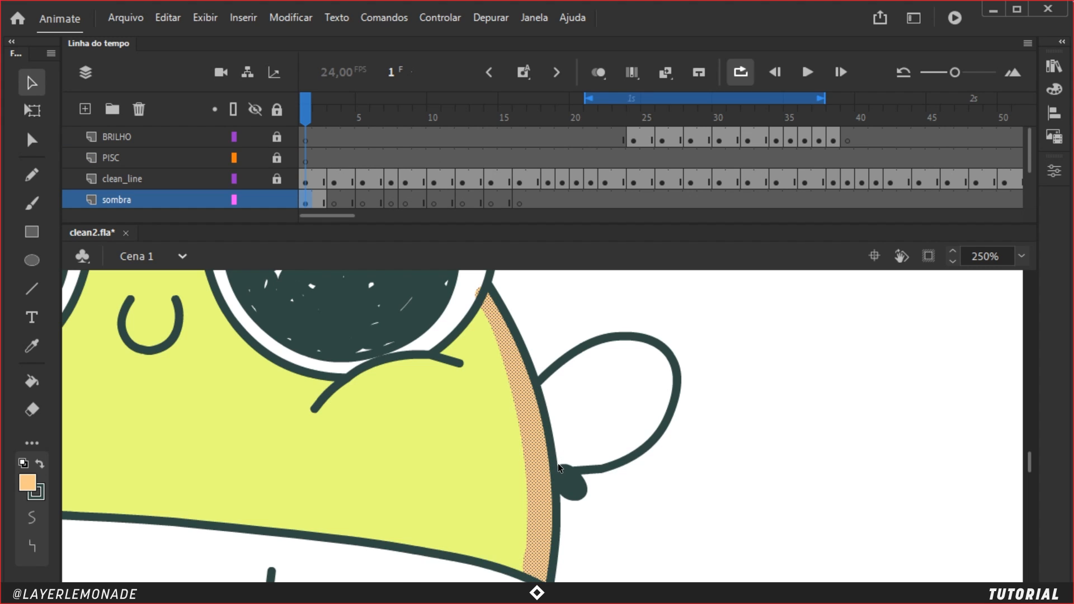
pyautogui.click(333, 115)
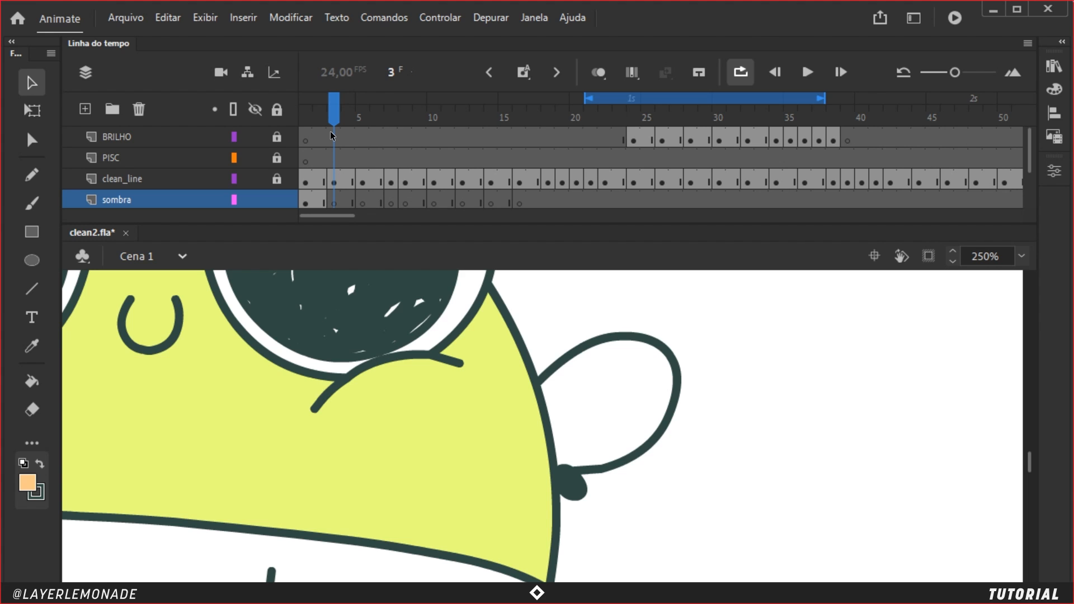
pyautogui.moveTo(305, 119)
pyautogui.mouseDown()
pyautogui.moveTo(491, 125)
pyautogui.moveTo(320, 122)
pyautogui.mouseUp()
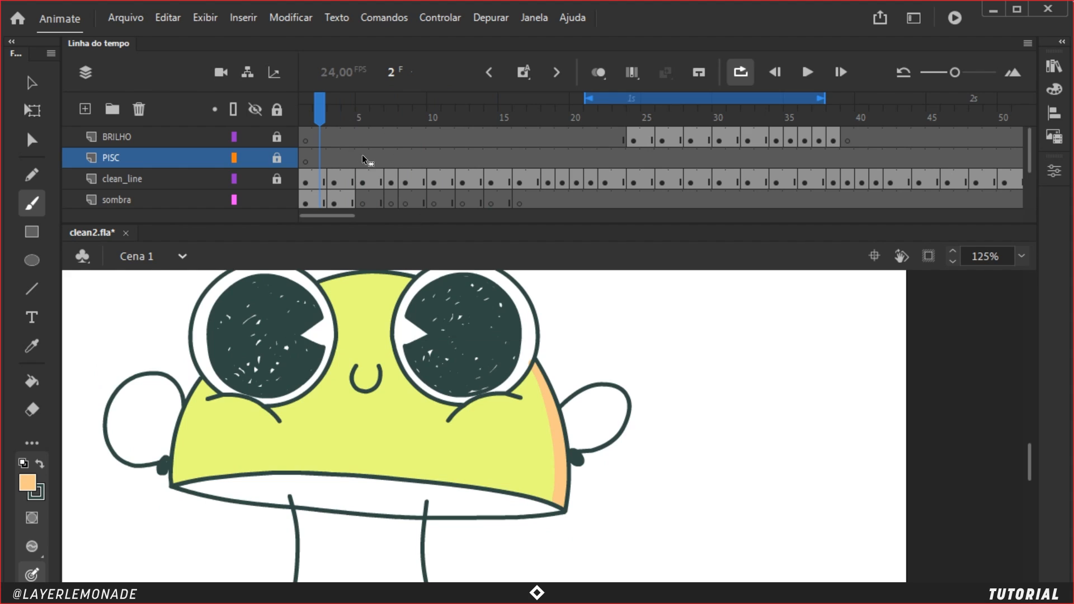
# Step: Show the sf reference layer and set the document's stage color to the reference background's pink, #FF7199
pyautogui.hotkey('ctrl', '-')
pyautogui.click(330, 124)
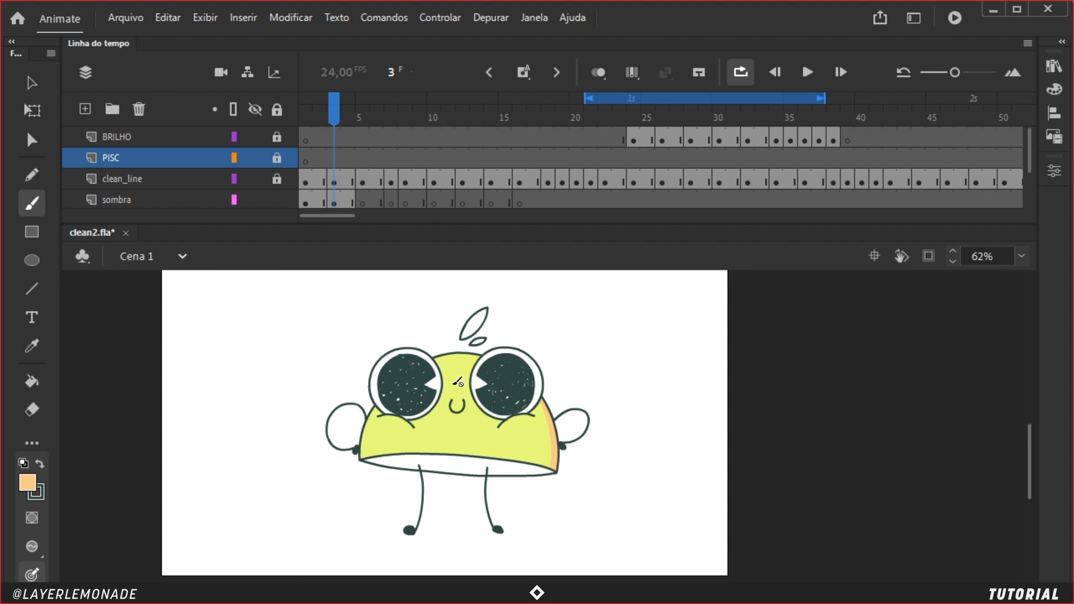
pyautogui.press(',')
pyautogui.press(',')
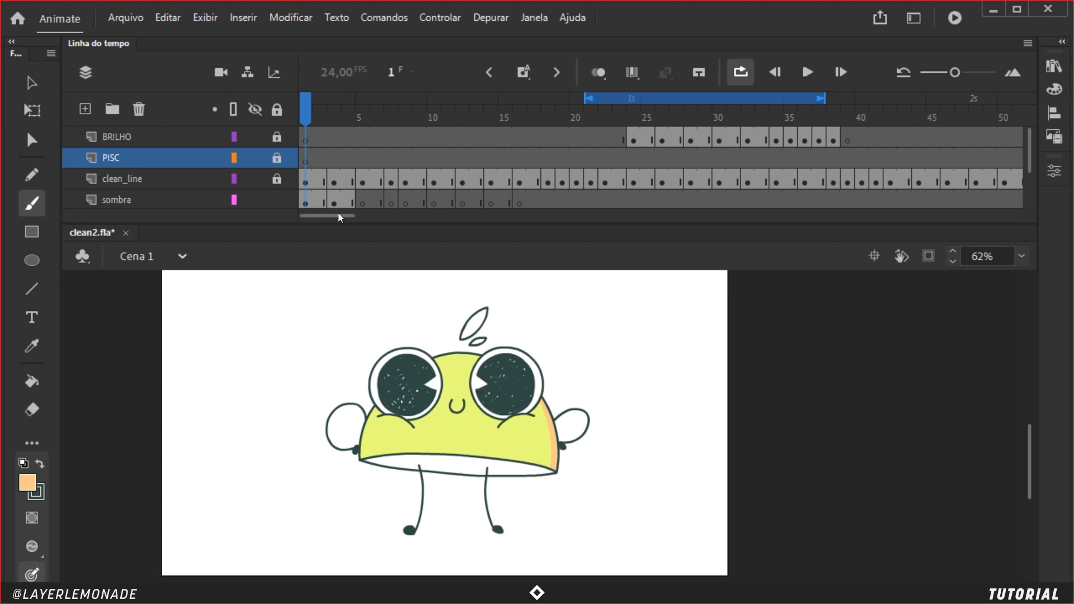
pyautogui.scroll(-2, 257, 202)
pyautogui.click(256, 201)
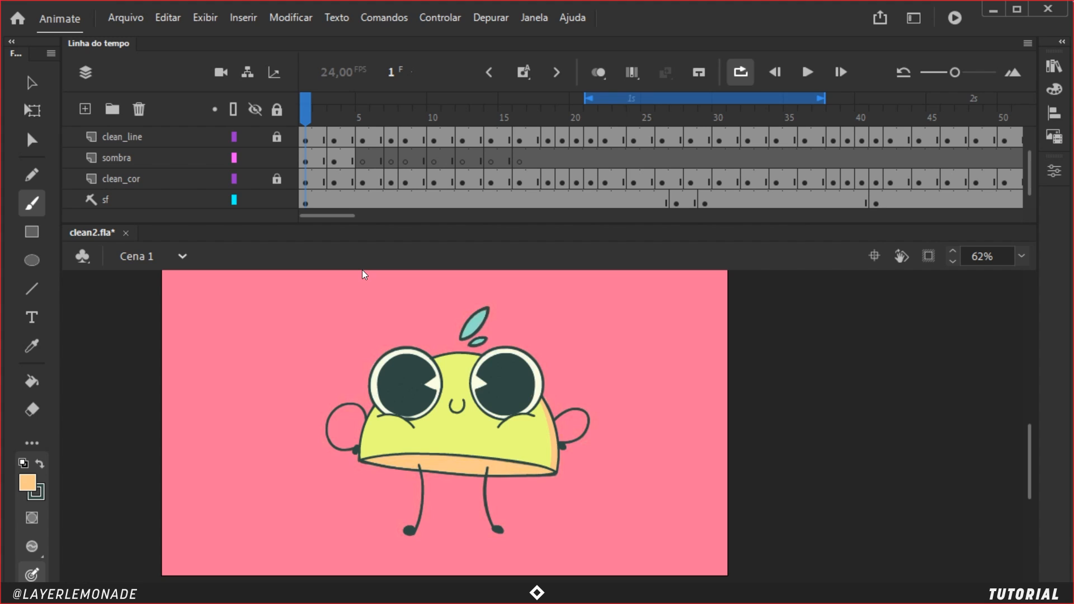
pyautogui.click(1053, 171)
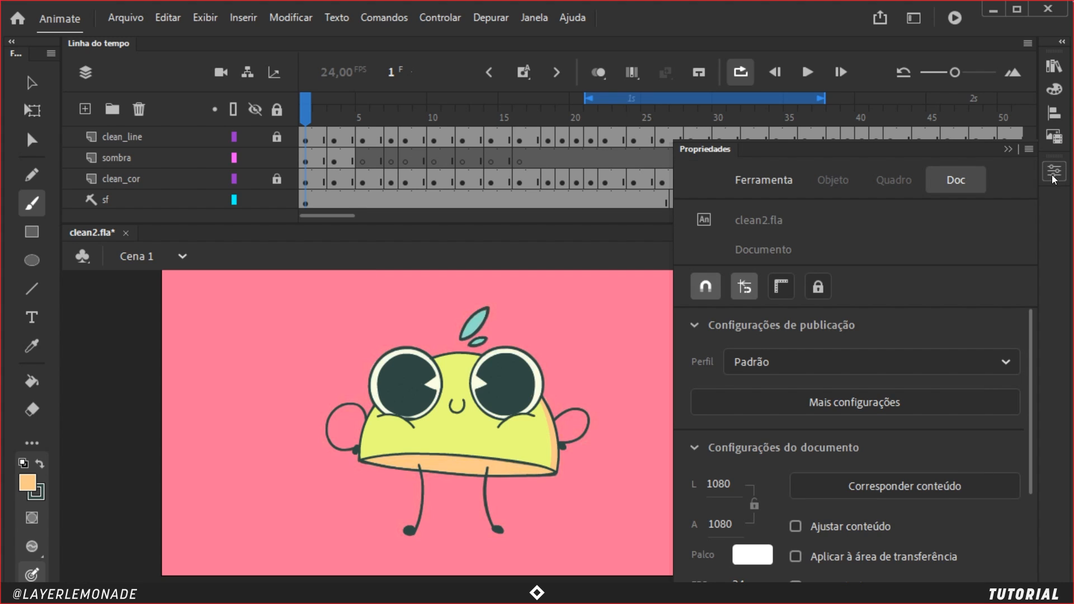
pyautogui.click(750, 559)
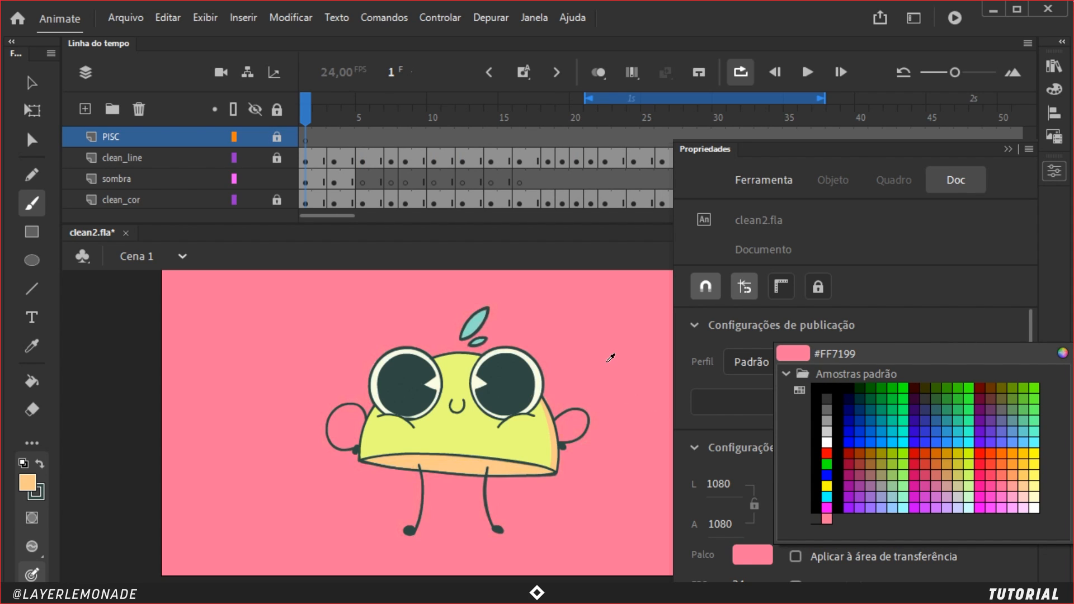
pyautogui.click(607, 351)
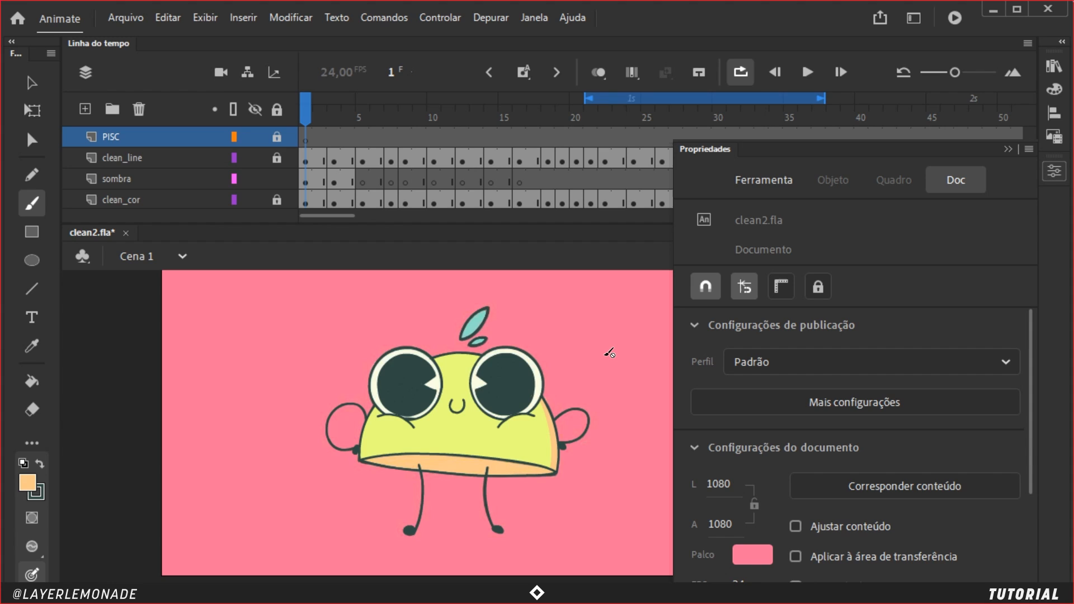
# Step: Hide and lock the sf reference layer, and return to the opening frames of the sombra layer
pyautogui.click(561, 178)
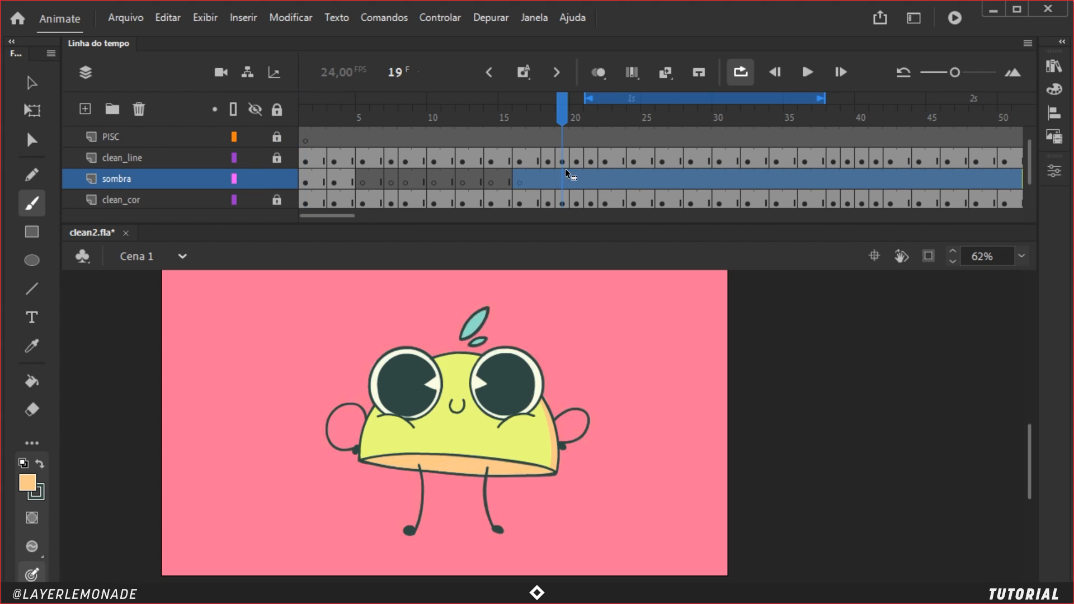
pyautogui.scroll(-2, 353, 155)
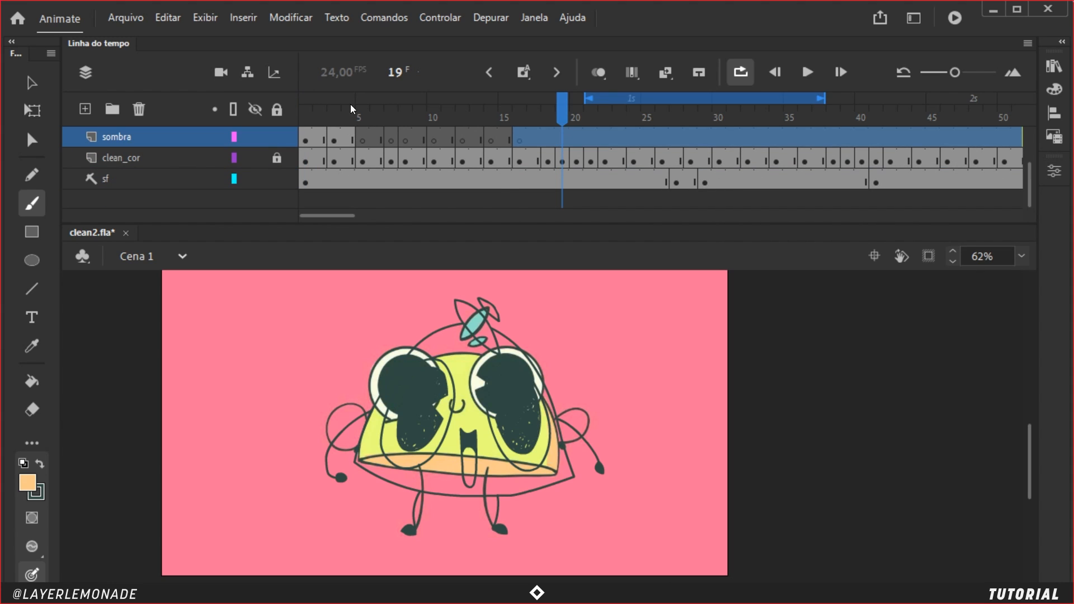
pyautogui.click(256, 179)
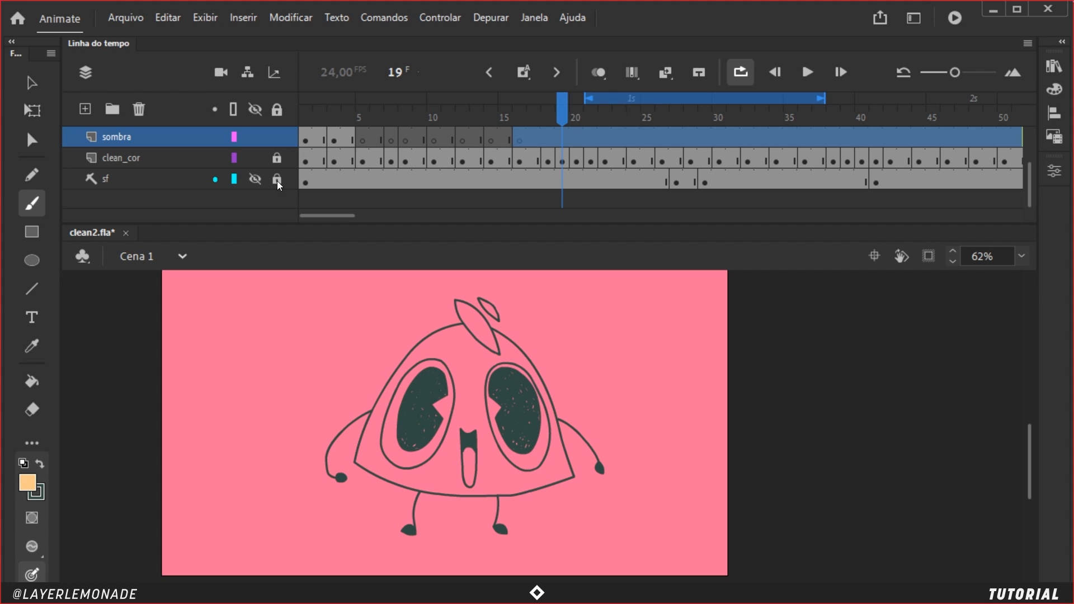
pyautogui.moveTo(310, 120)
pyautogui.mouseDown()
pyautogui.moveTo(407, 122)
pyautogui.moveTo(332, 126)
pyautogui.mouseUp()
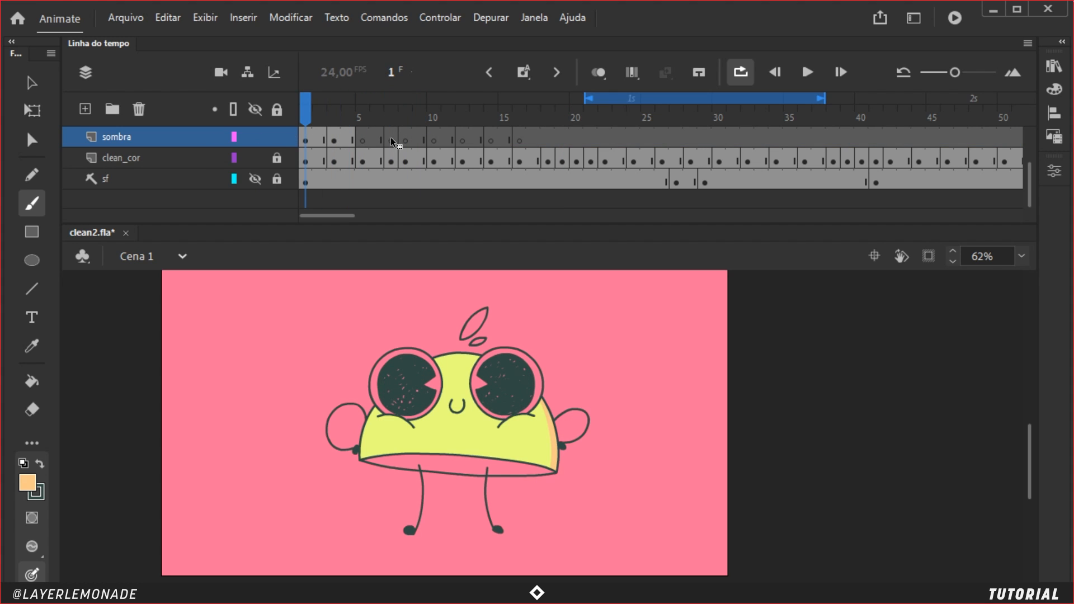
pyautogui.click(361, 136)
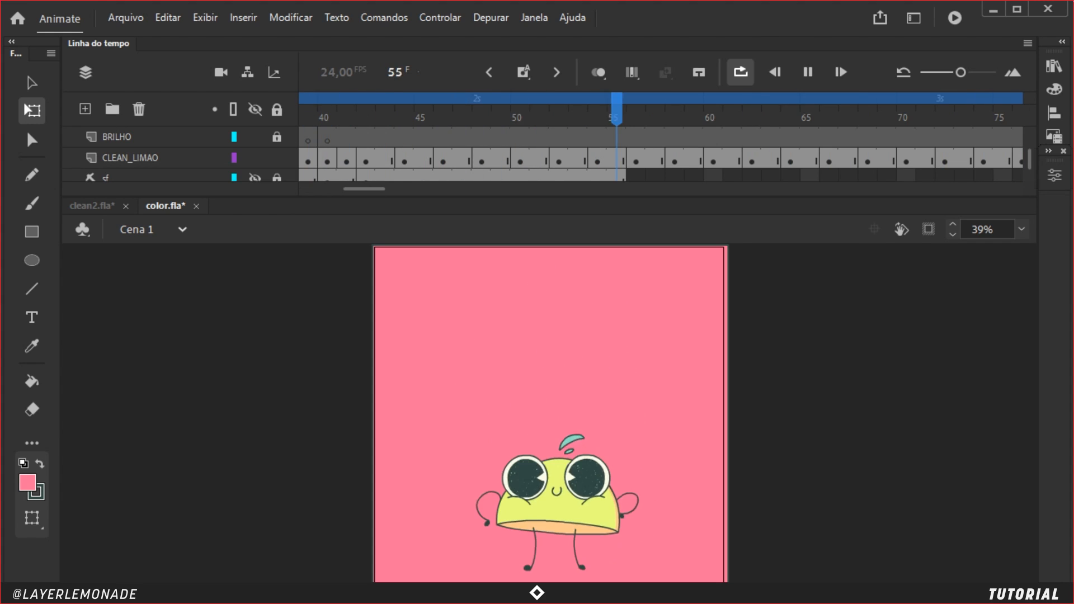
# Step: Open the animated GIF export settings for color.fla and reposition the dialog to examine its format and image size options
pyautogui.click(125, 17)
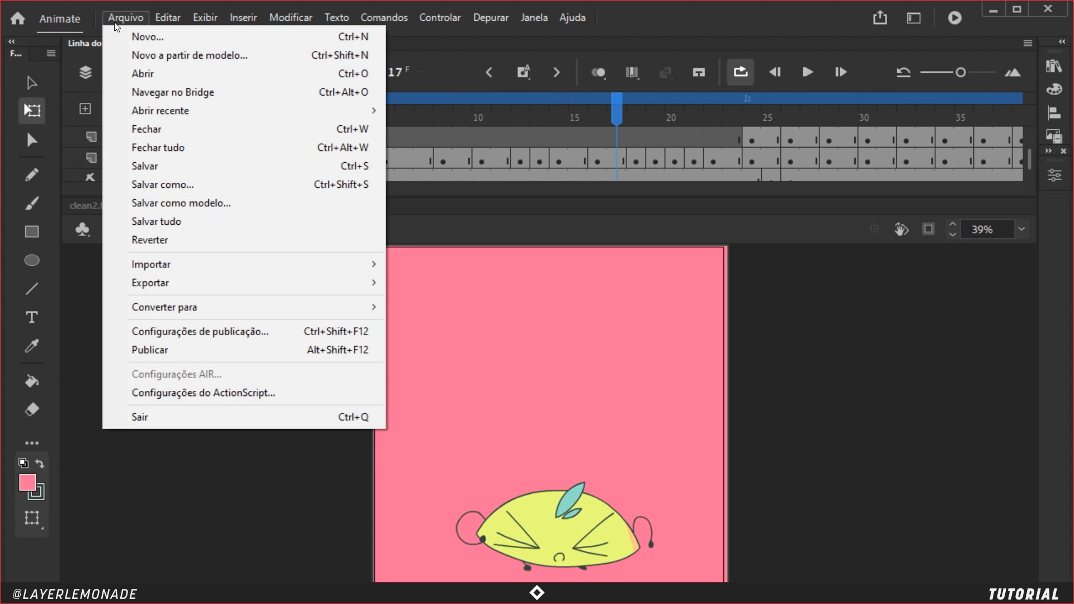
pyautogui.moveTo(313, 282)
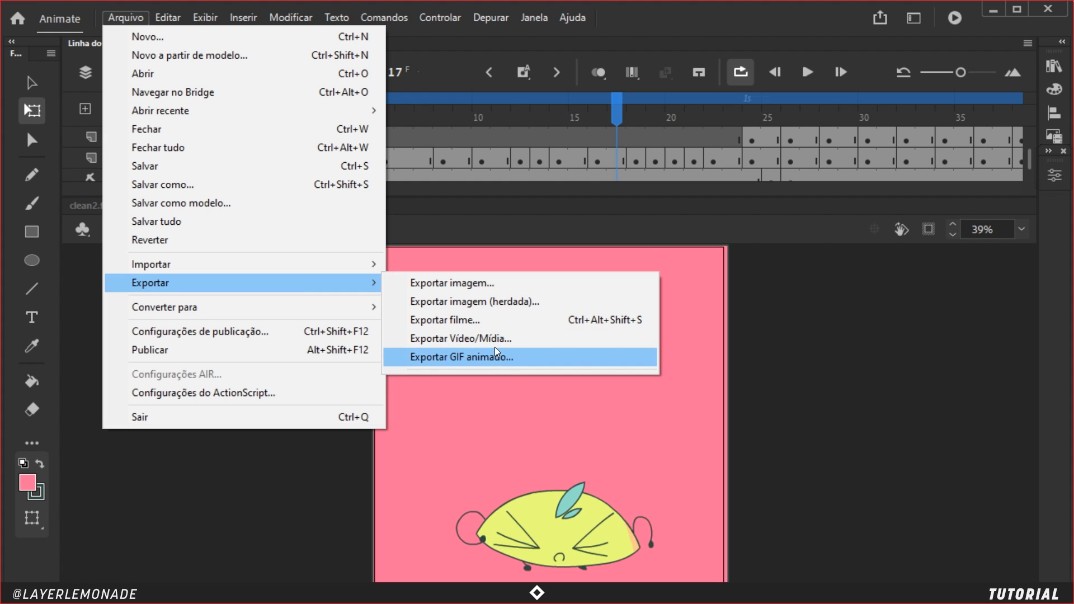
pyautogui.click(496, 357)
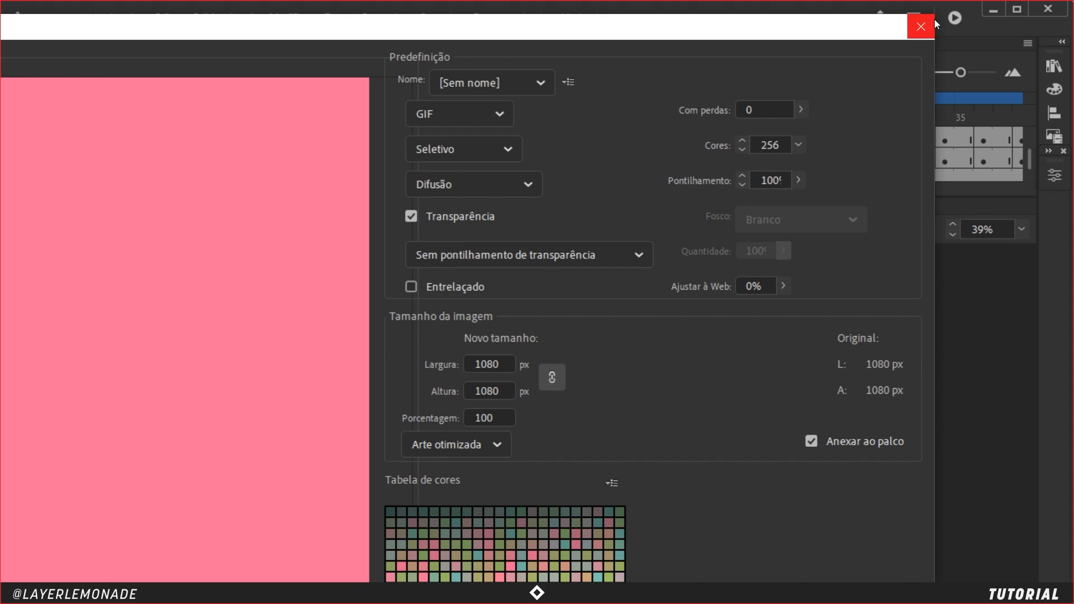
pyautogui.moveTo(935, 15); pyautogui.dragTo(501, 241)
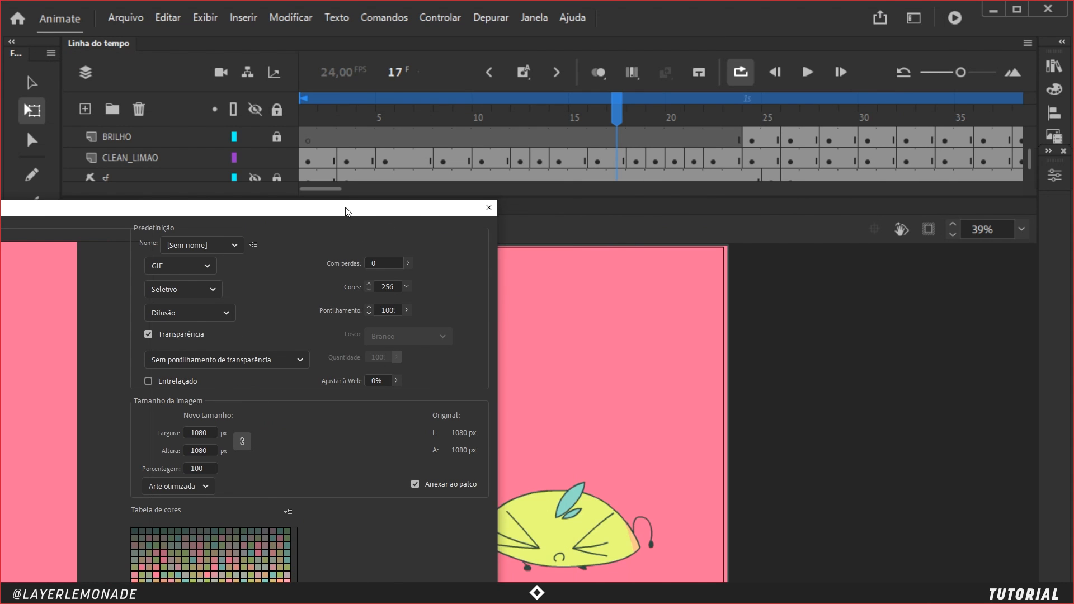
pyautogui.moveTo(340, 209); pyautogui.dragTo(775, 17)
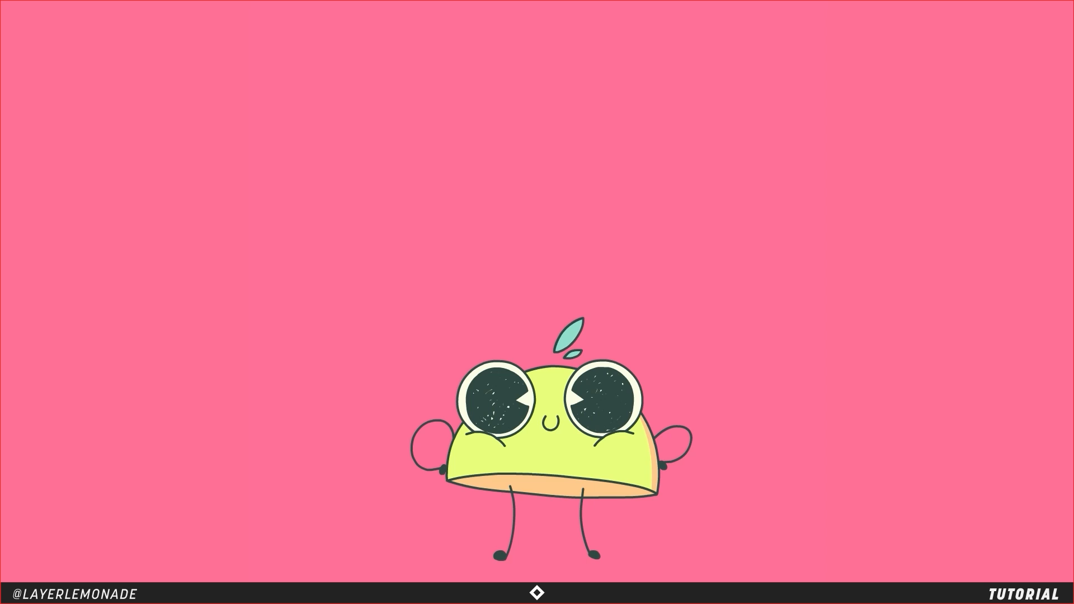